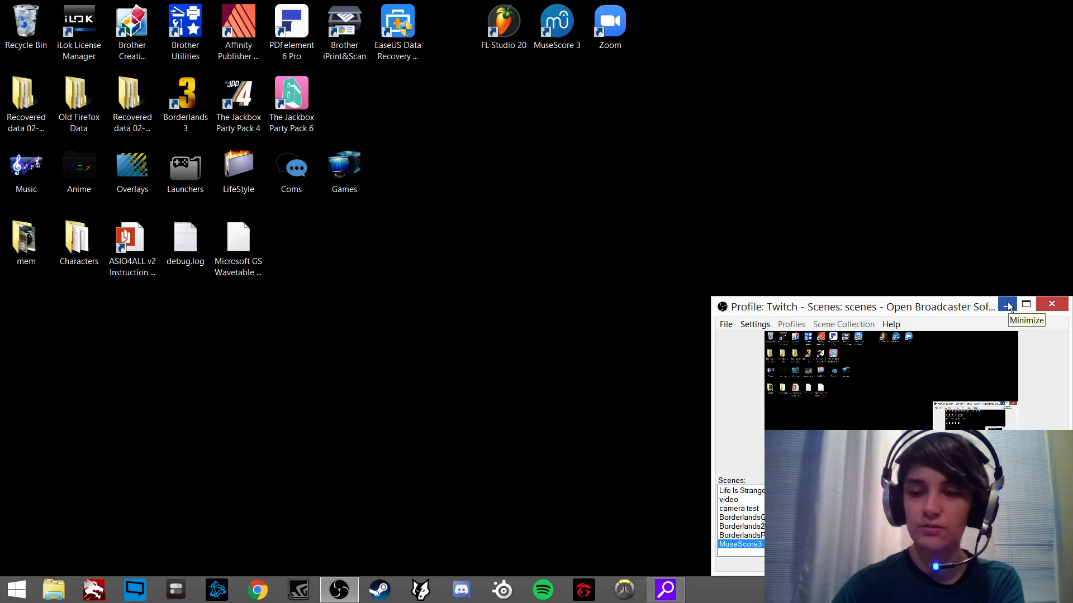
# Step: Minimize the recording window and look through the recent scores offered in the MuseScore Start Center
pyautogui.click(1007, 306)
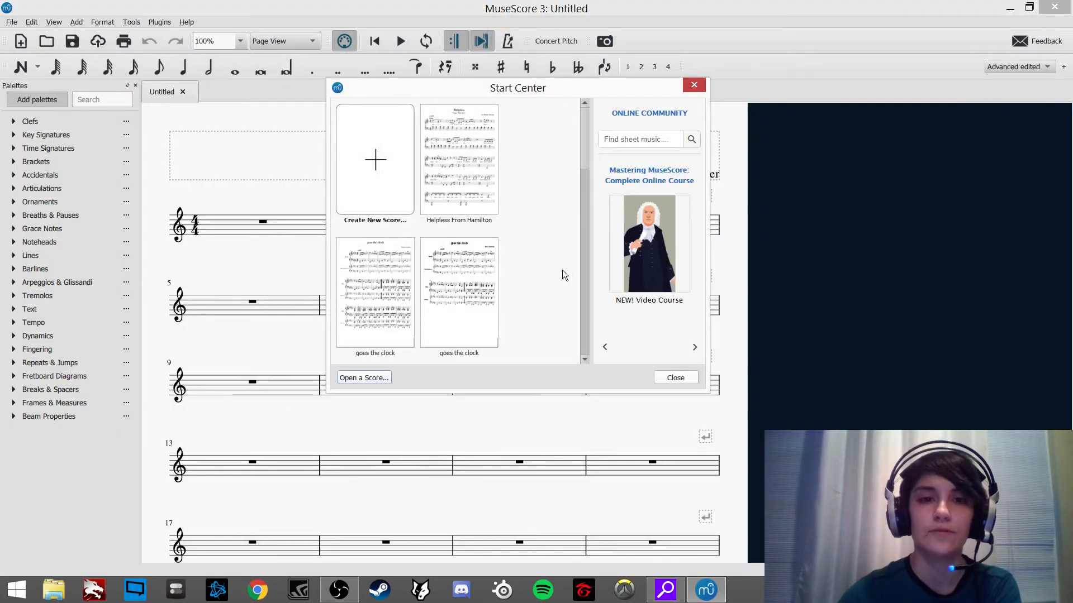
pyautogui.click(587, 178)
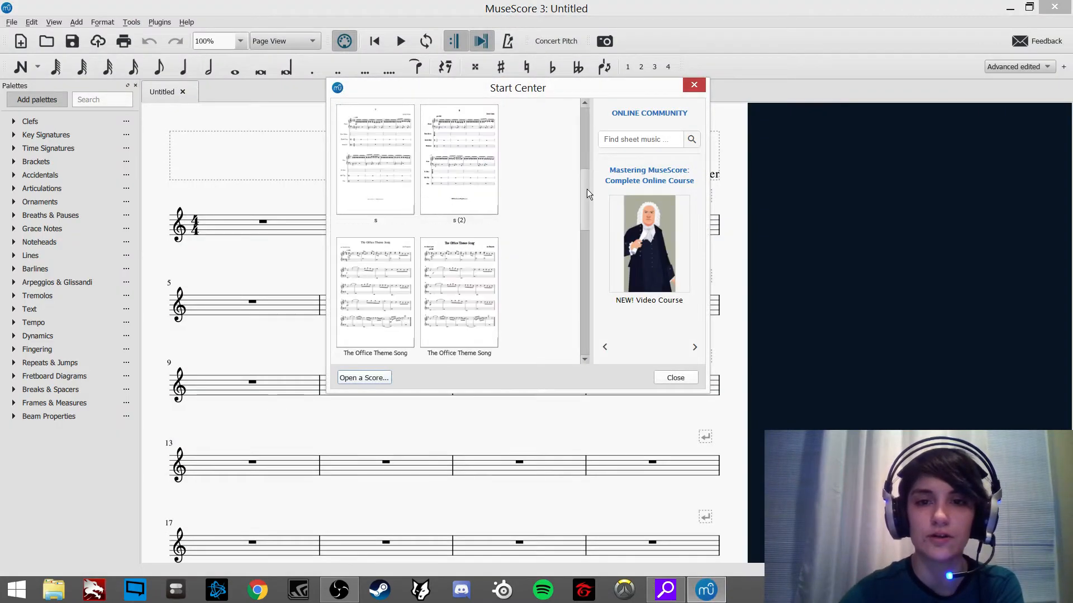
pyautogui.moveTo(586, 189); pyautogui.dragTo(554, 301)
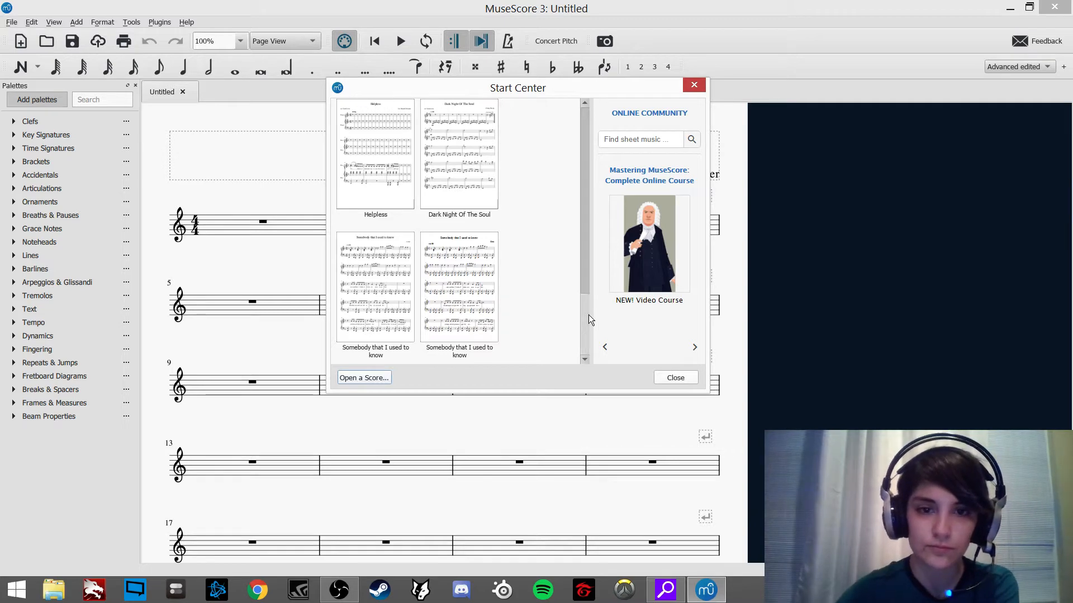
pyautogui.moveTo(589, 314); pyautogui.dragTo(593, 116)
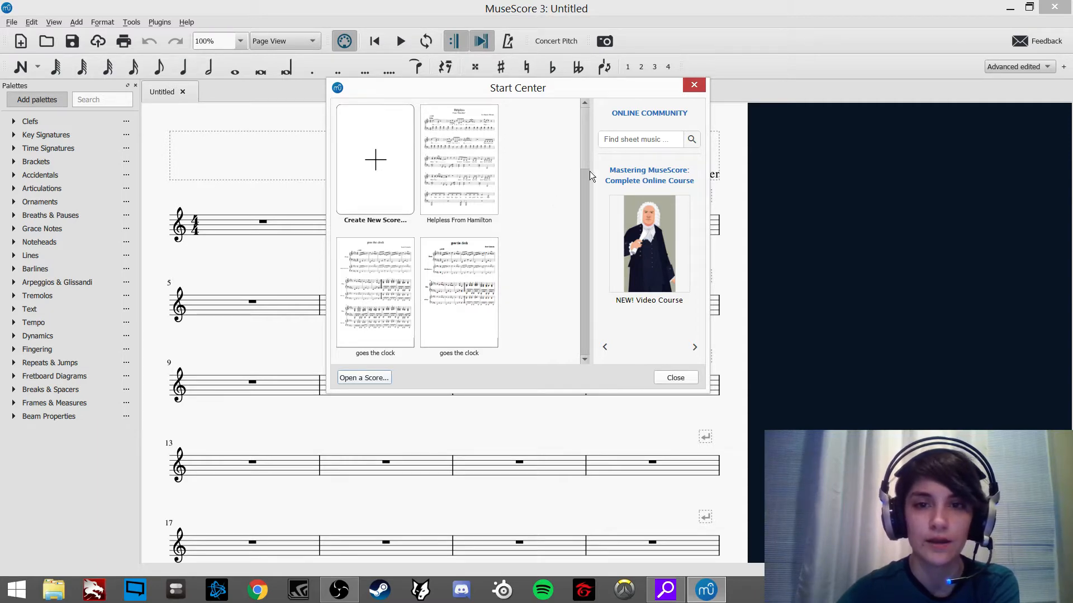
pyautogui.moveTo(587, 155); pyautogui.dragTo(578, 358)
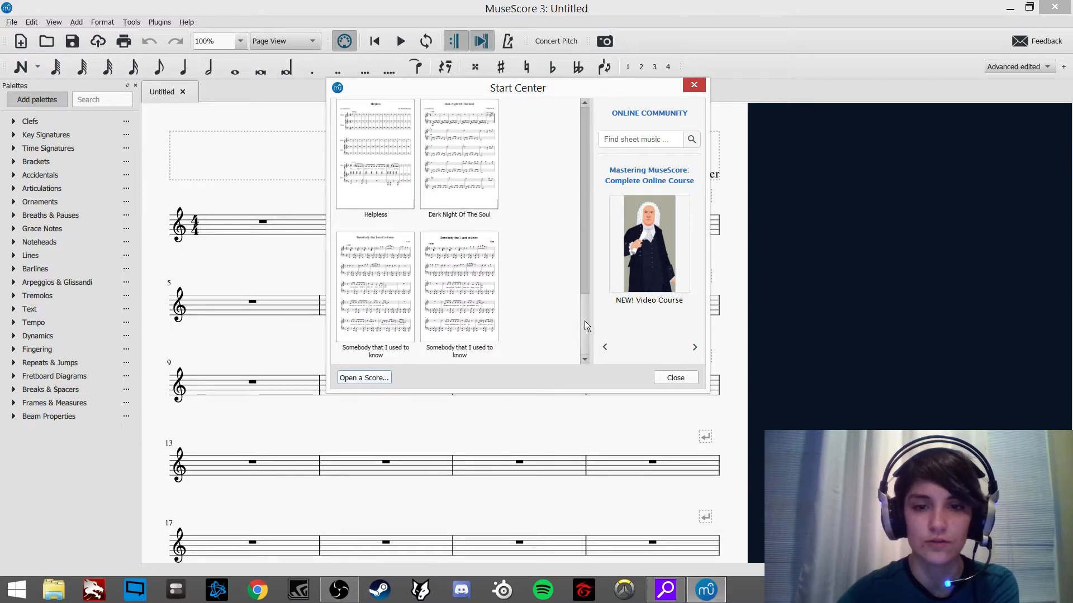
pyautogui.moveTo(584, 321); pyautogui.dragTo(585, 119)
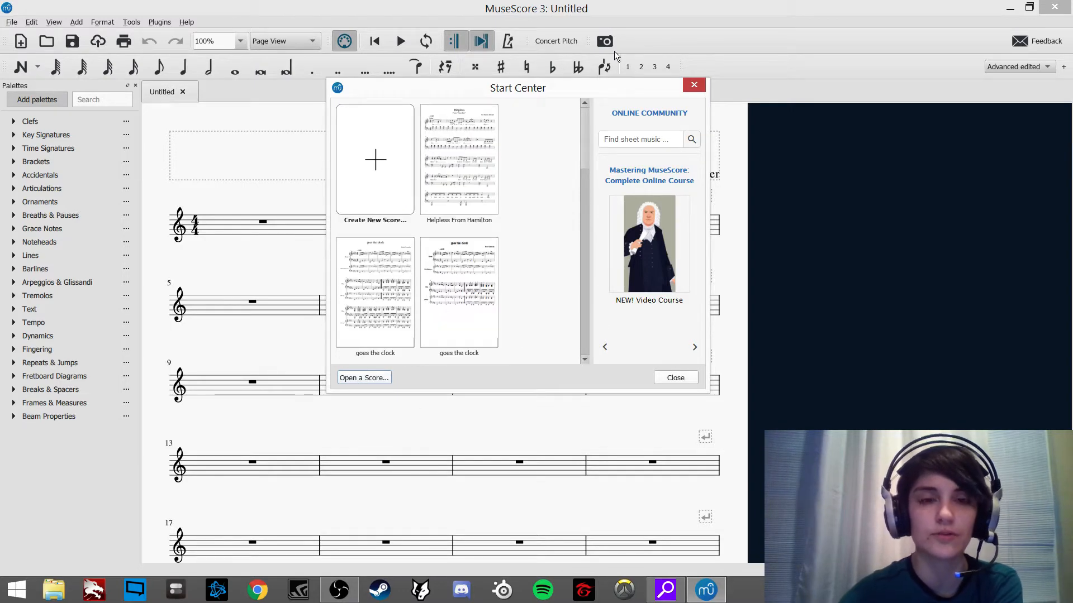
# Step: Start a new score titled "Happy Birthday" with subtitle "birthdays are happy" and composer "Traditional"
pyautogui.click(387, 138)
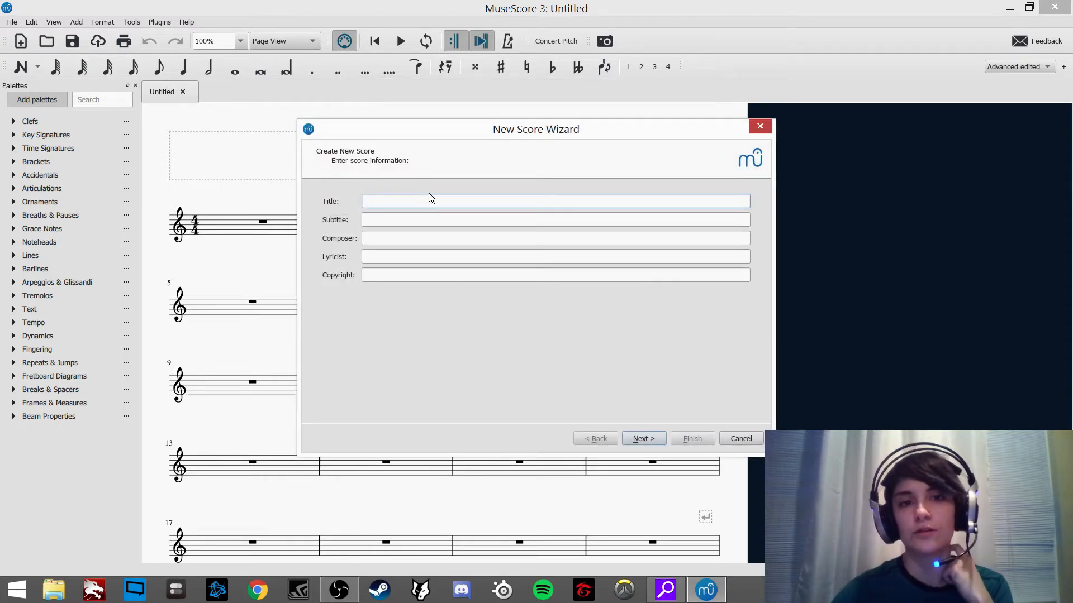
pyautogui.write('Hap')
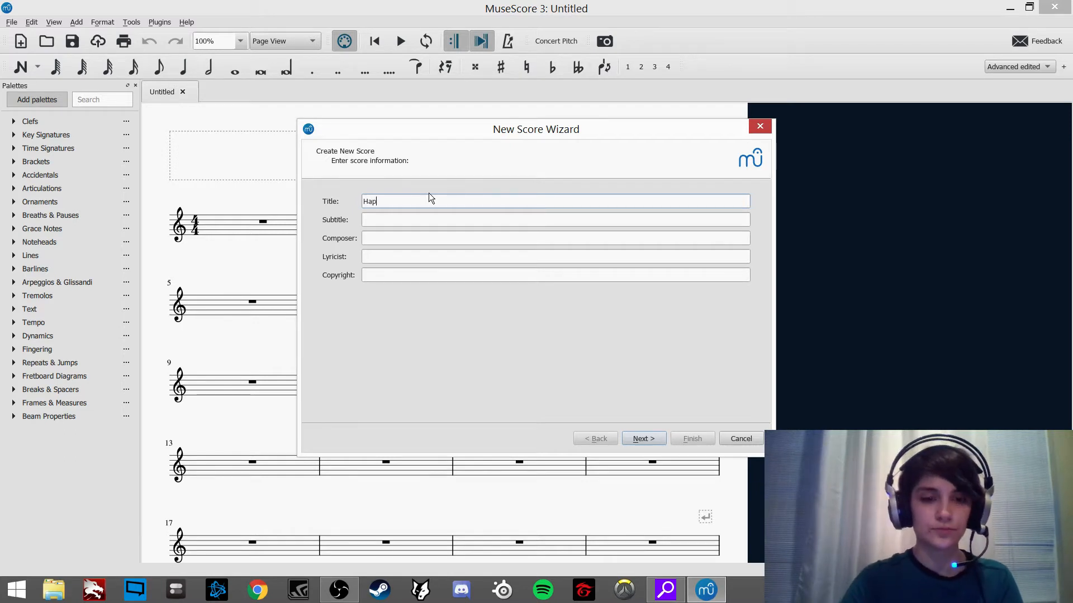
pyautogui.write('py Birthday')
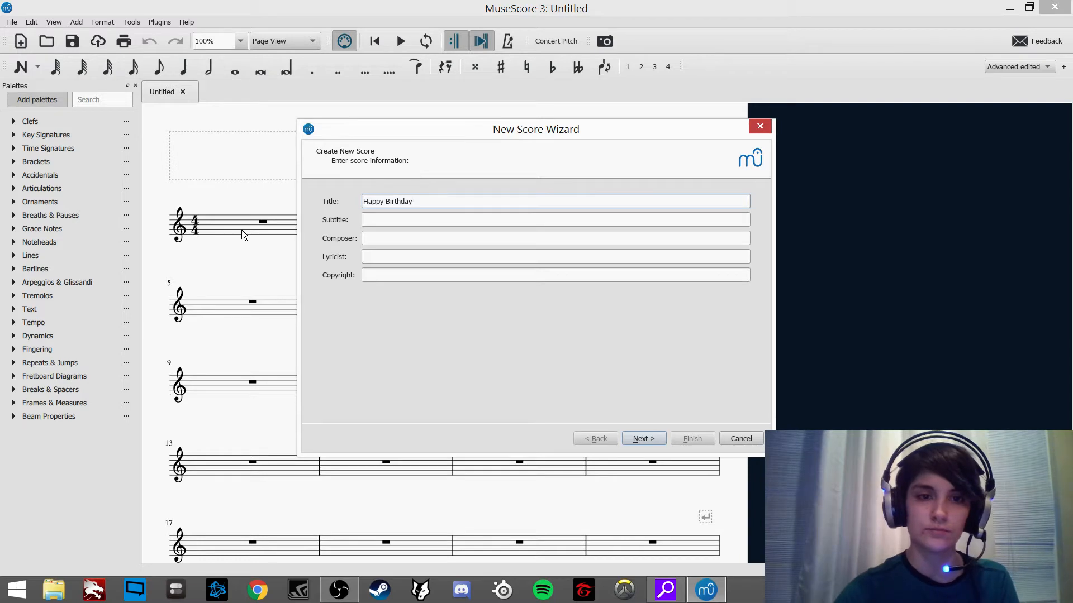
pyautogui.write('bi')
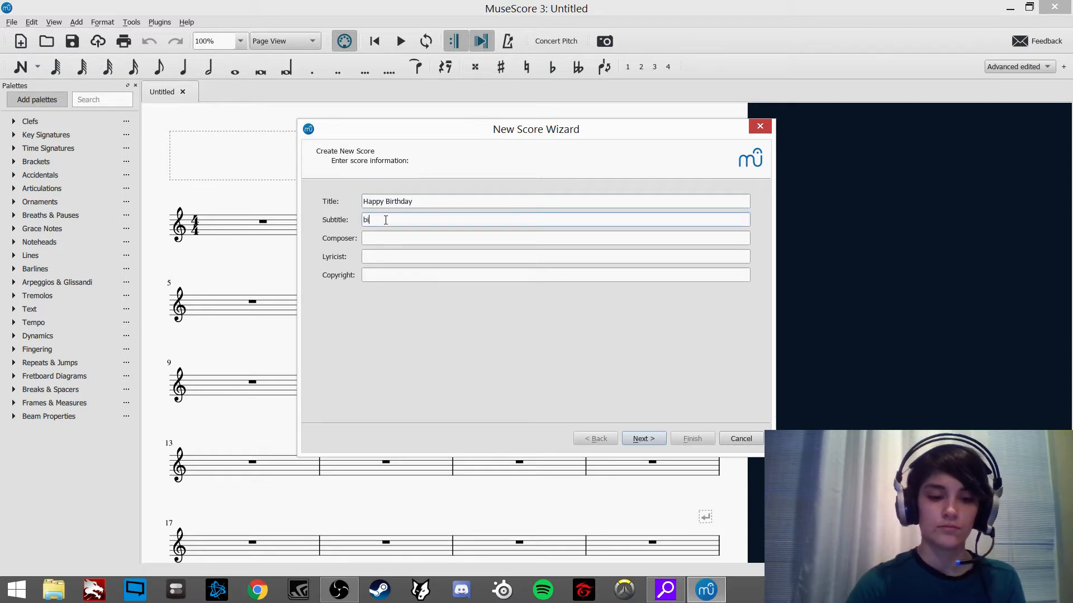
pyautogui.write('rthdays are ')
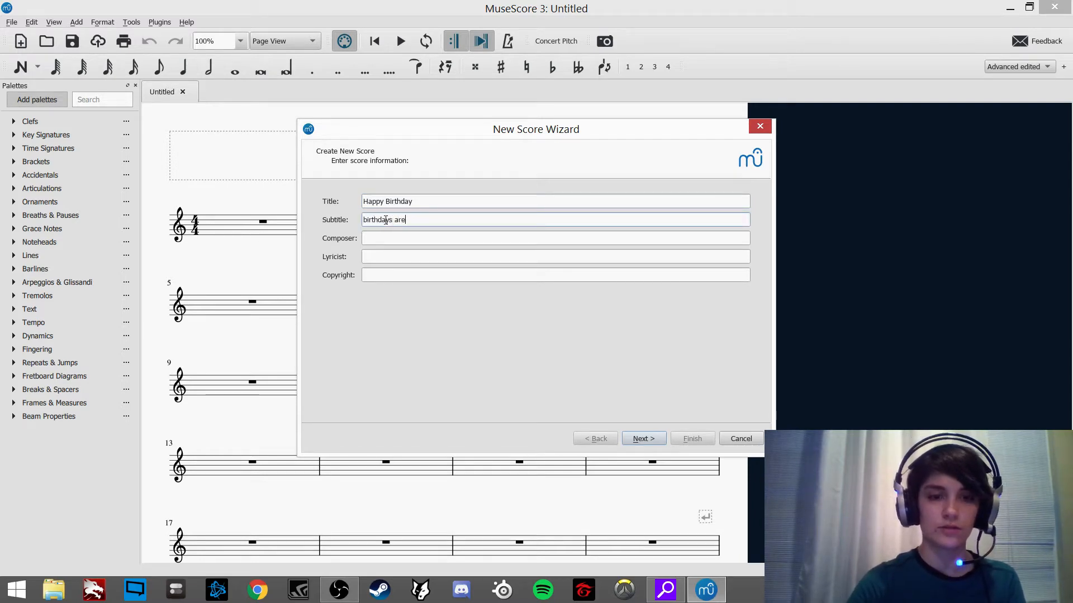
pyautogui.write('happy')
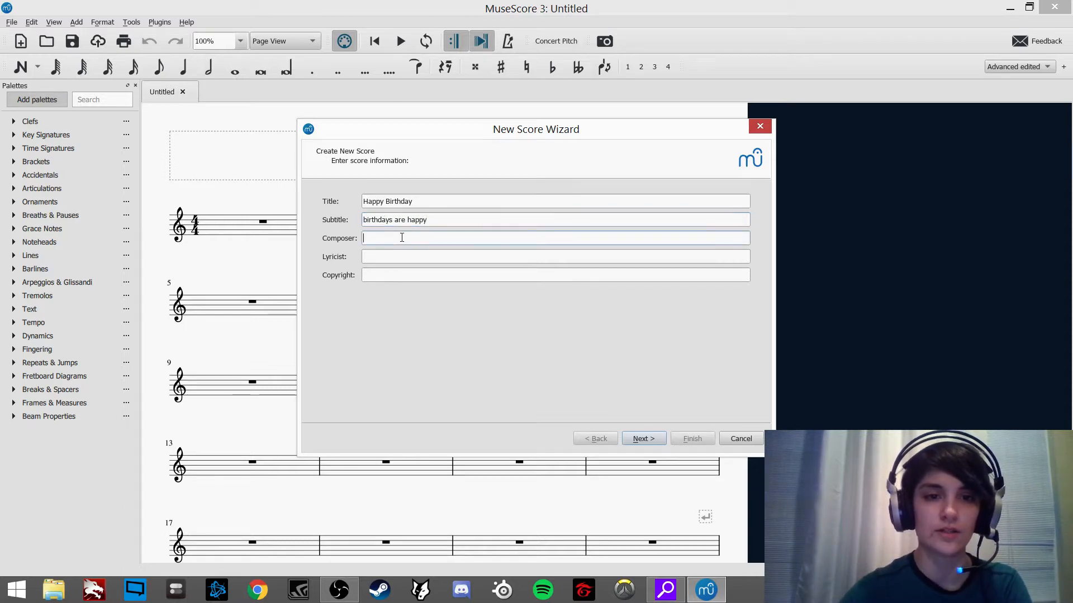
pyautogui.write('Traditional')
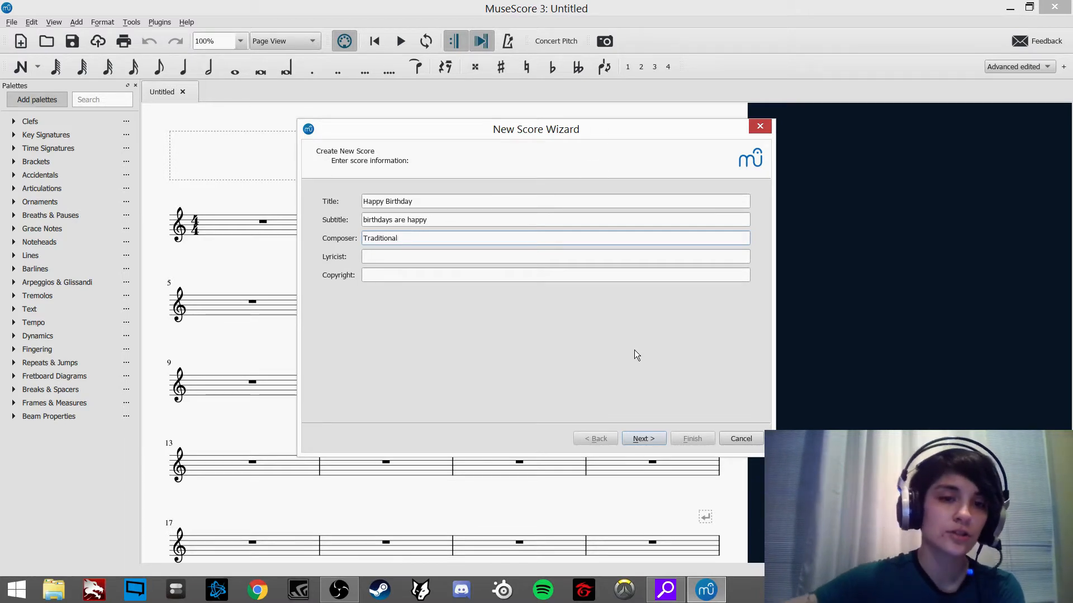
pyautogui.click(659, 434)
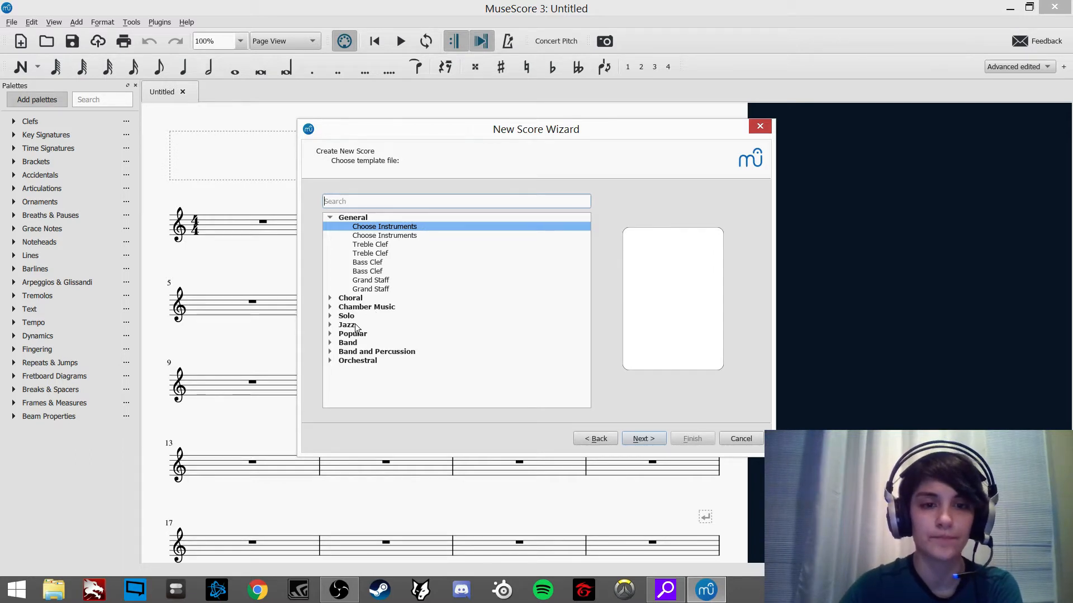
# Step: Compare the previews of the General templates Choose Instruments, Treble Clef and Bass Clef
pyautogui.click(377, 229)
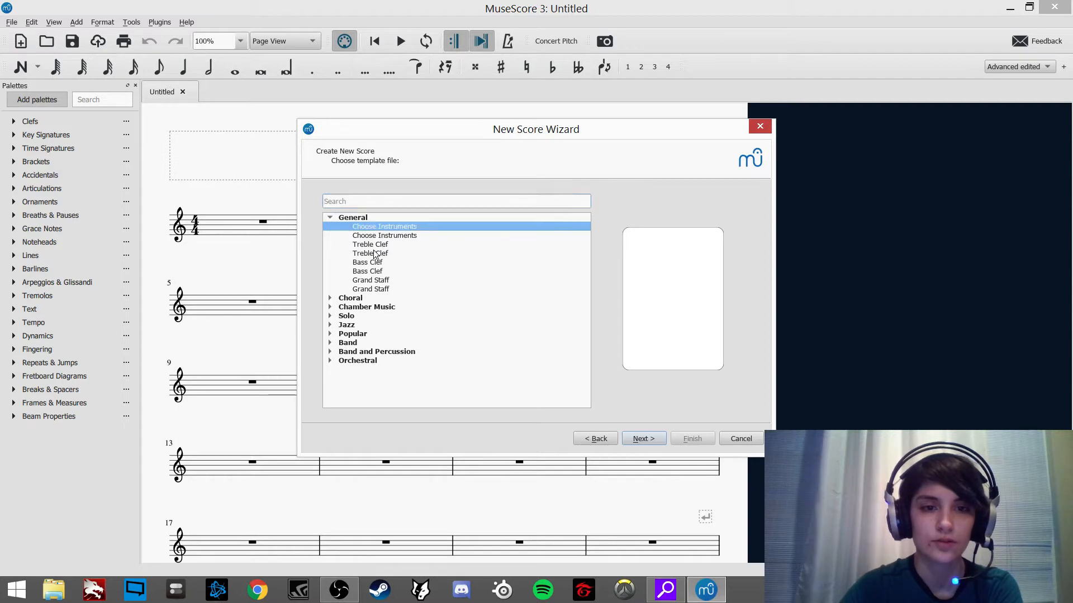
pyautogui.click(375, 236)
pyautogui.click(381, 226)
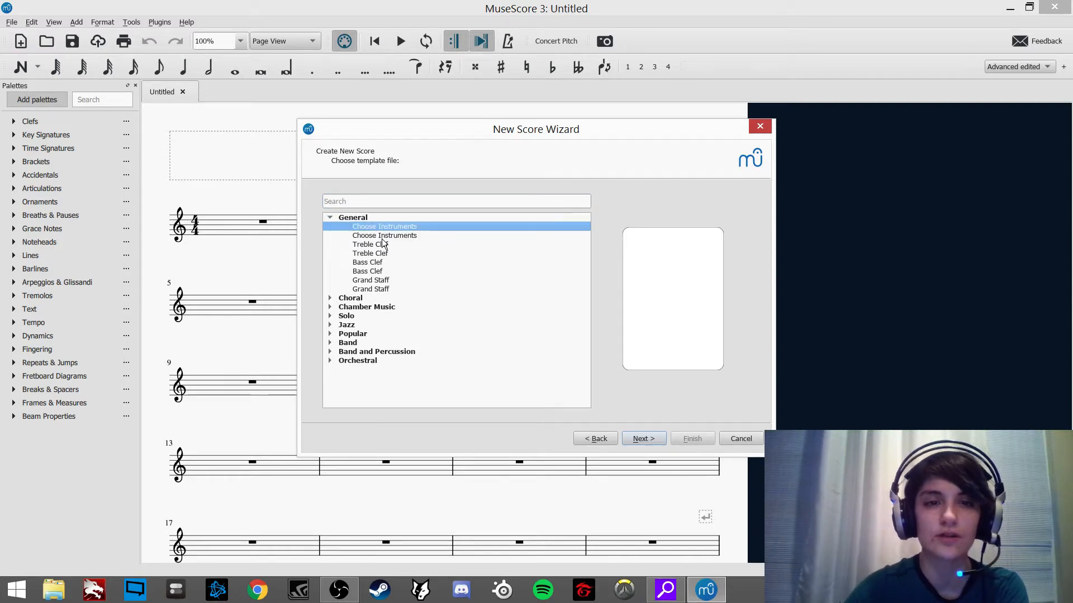
pyautogui.click(385, 237)
pyautogui.click(387, 246)
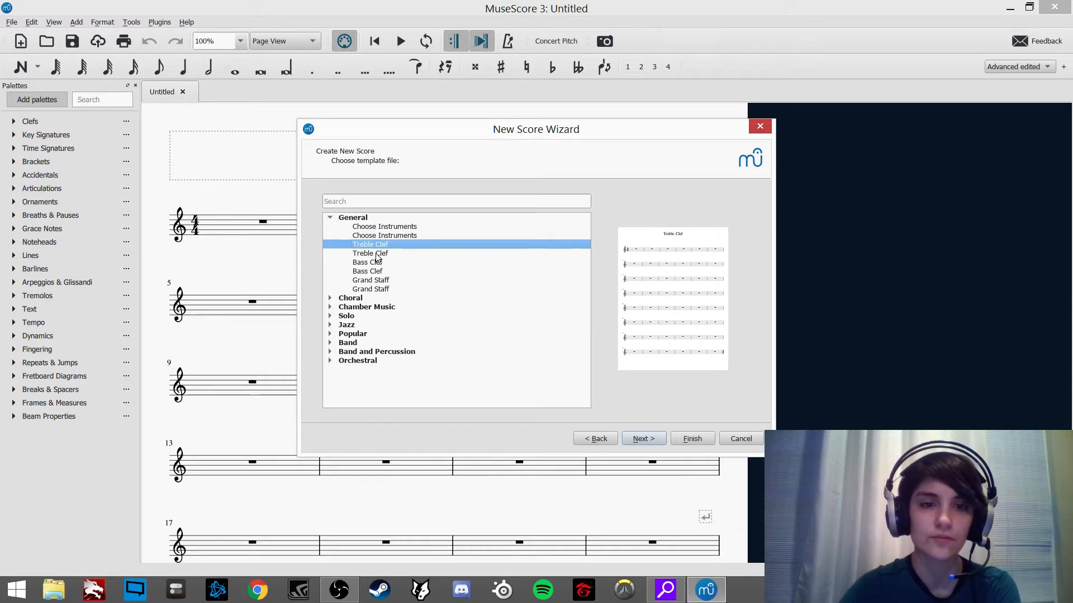
pyautogui.click(378, 254)
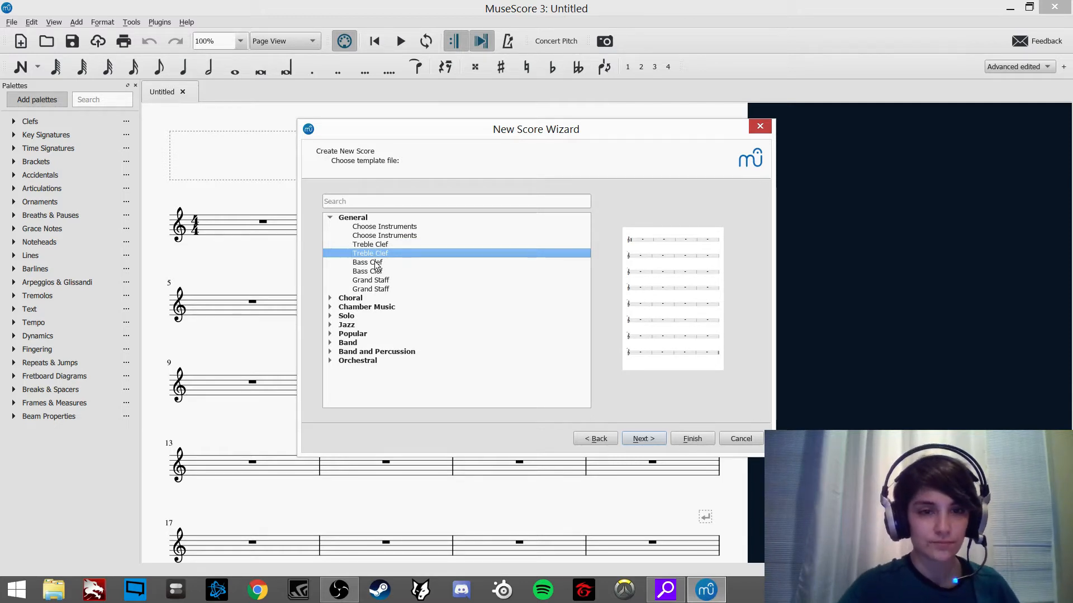
pyautogui.click(377, 264)
pyautogui.click(375, 272)
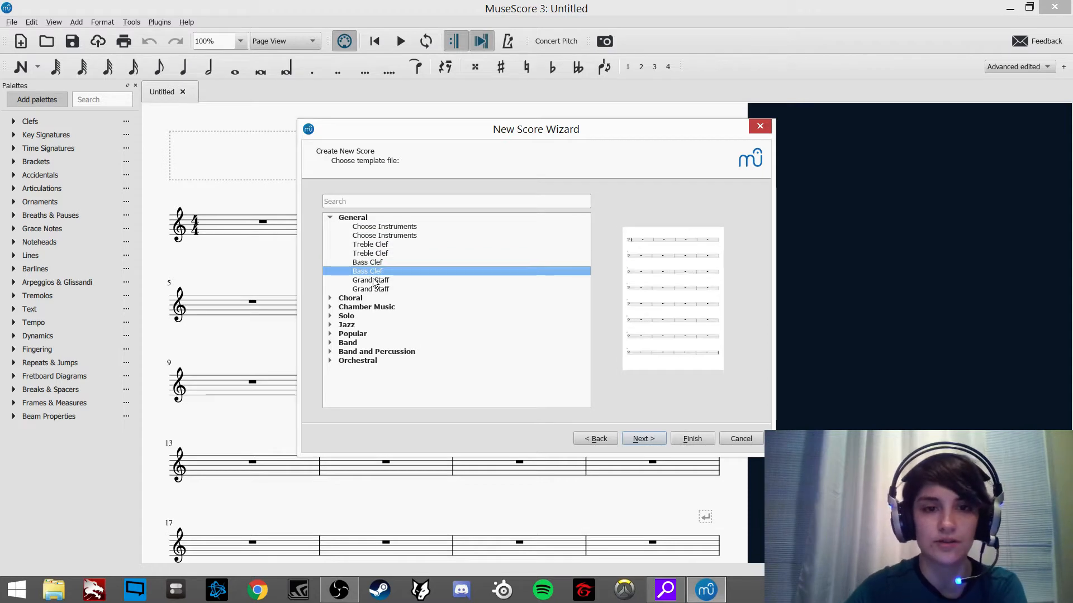
pyautogui.click(375, 282)
pyautogui.click(376, 264)
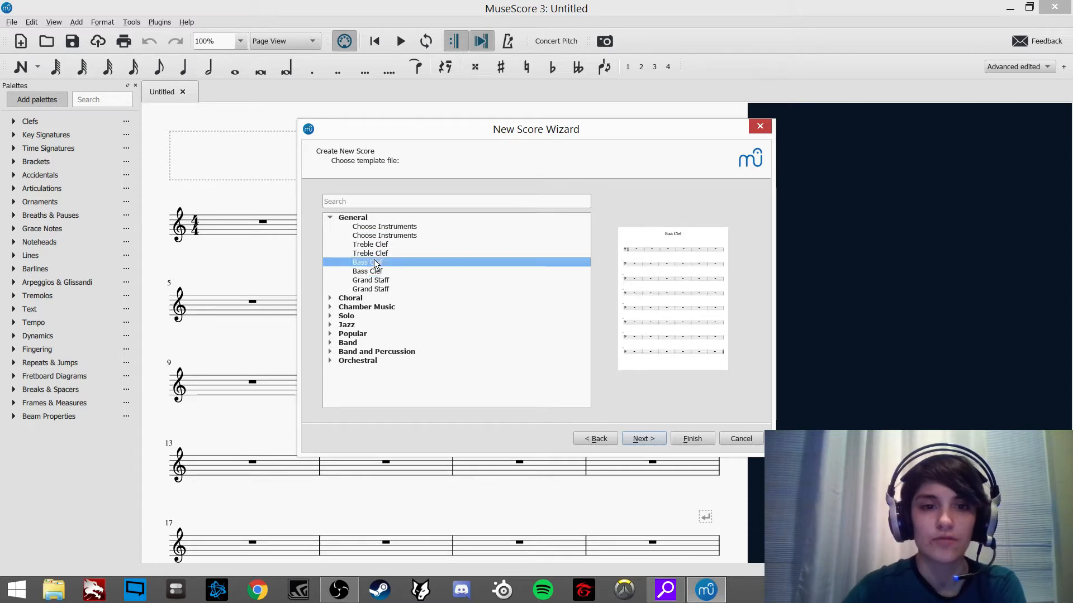
pyautogui.click(374, 274)
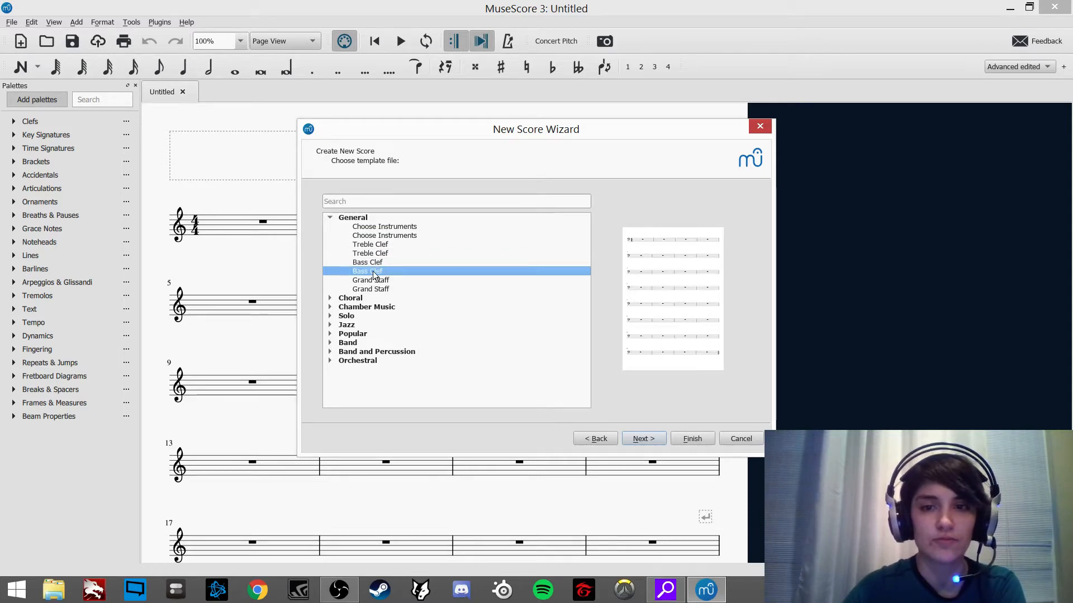
# Step: Choose the first Grand Staff template, the one with a title in its preview, for the new score
pyautogui.click(375, 281)
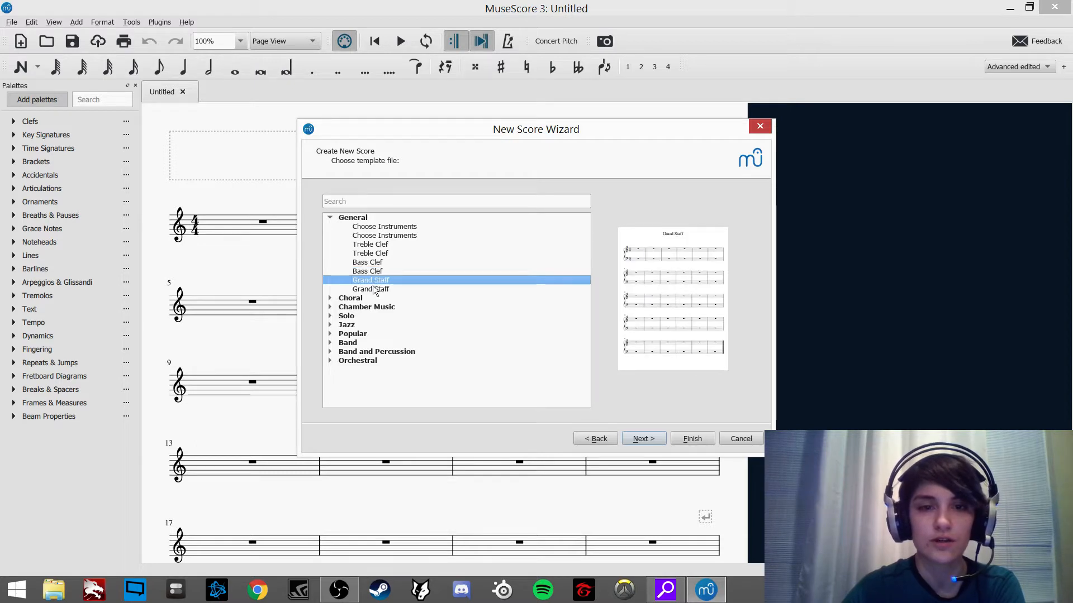
pyautogui.click(375, 290)
pyautogui.click(374, 280)
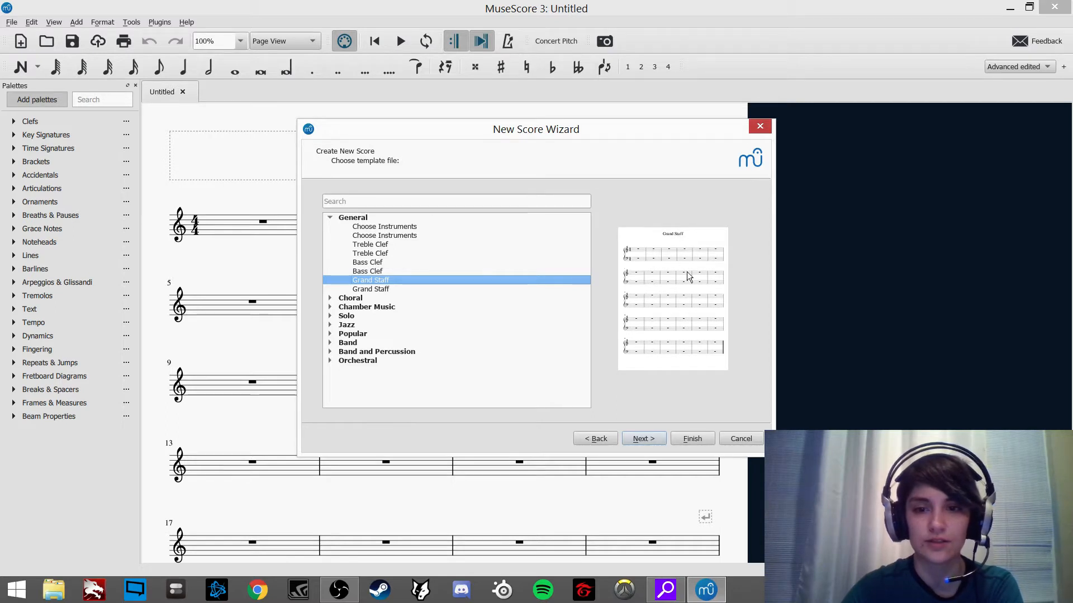
pyautogui.click(655, 435)
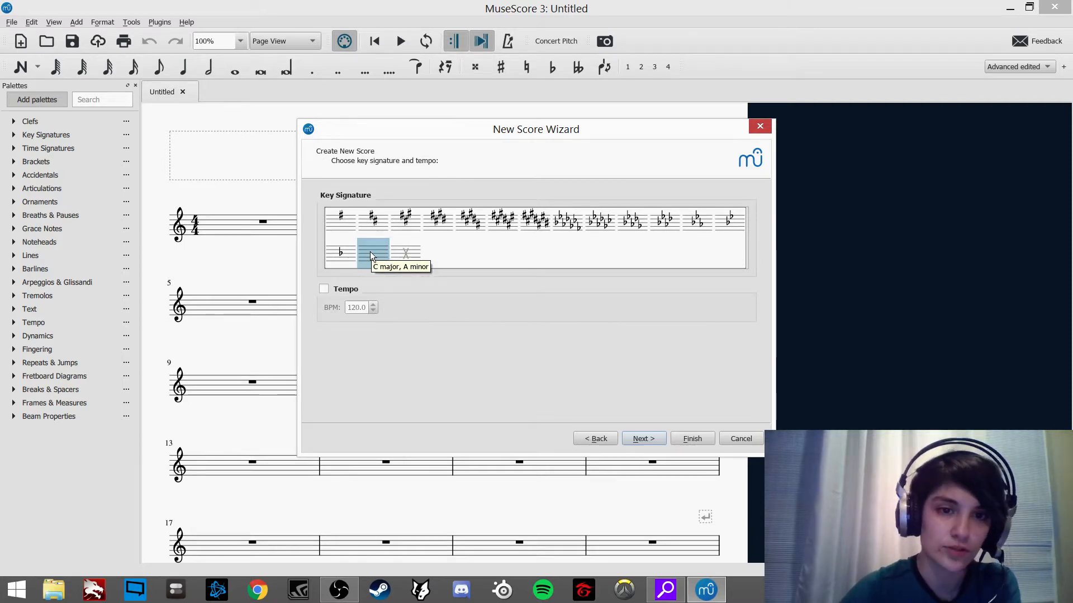
# Step: Set the key signature to one sharp and enable a tempo marking of 120 BPM
pyautogui.click(344, 223)
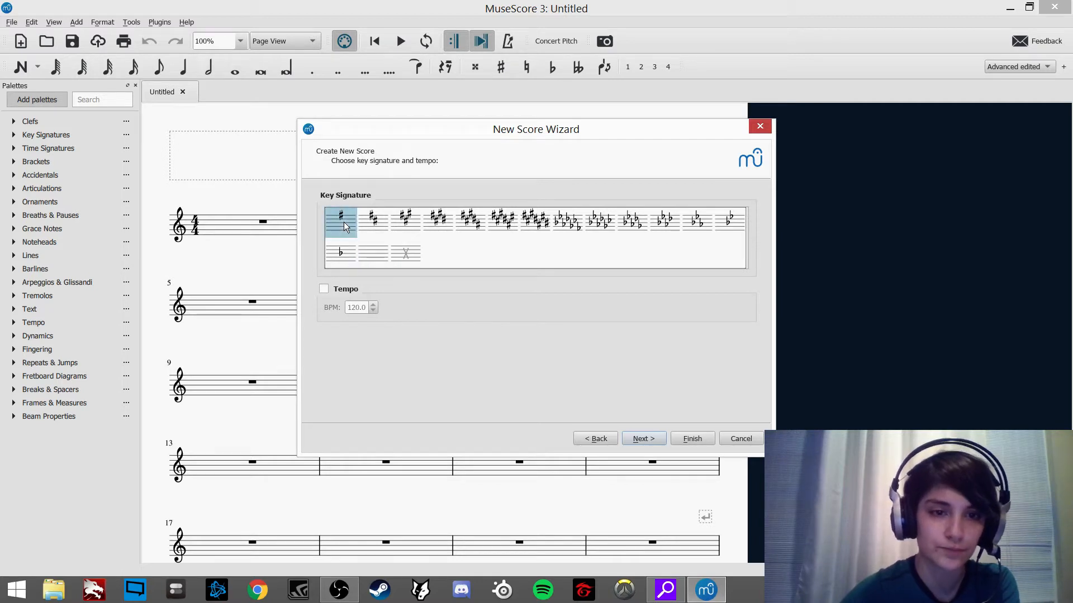
pyautogui.click(324, 288)
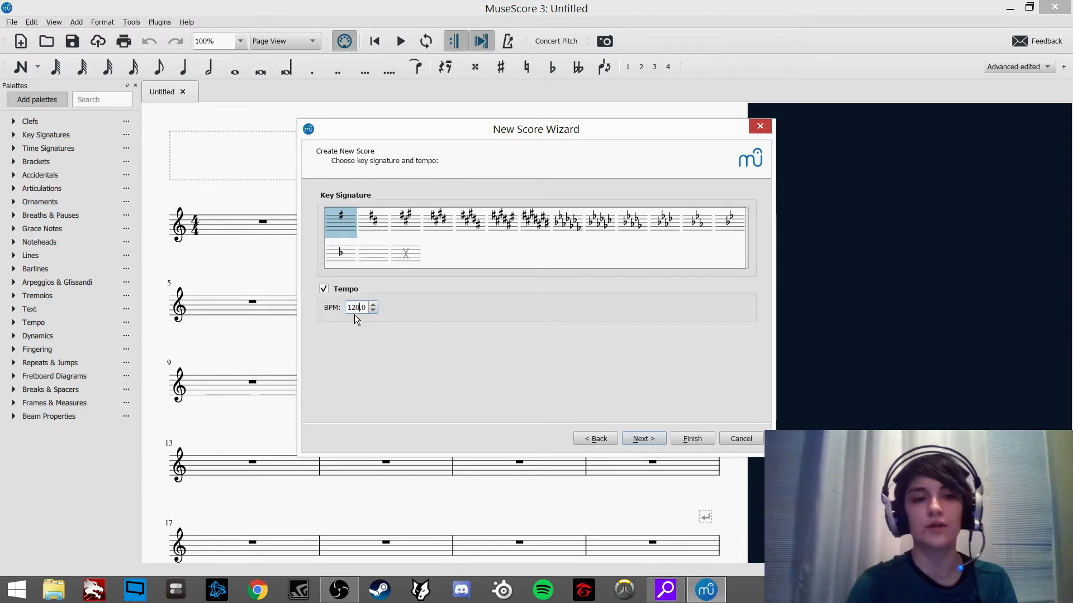
pyautogui.write('80')
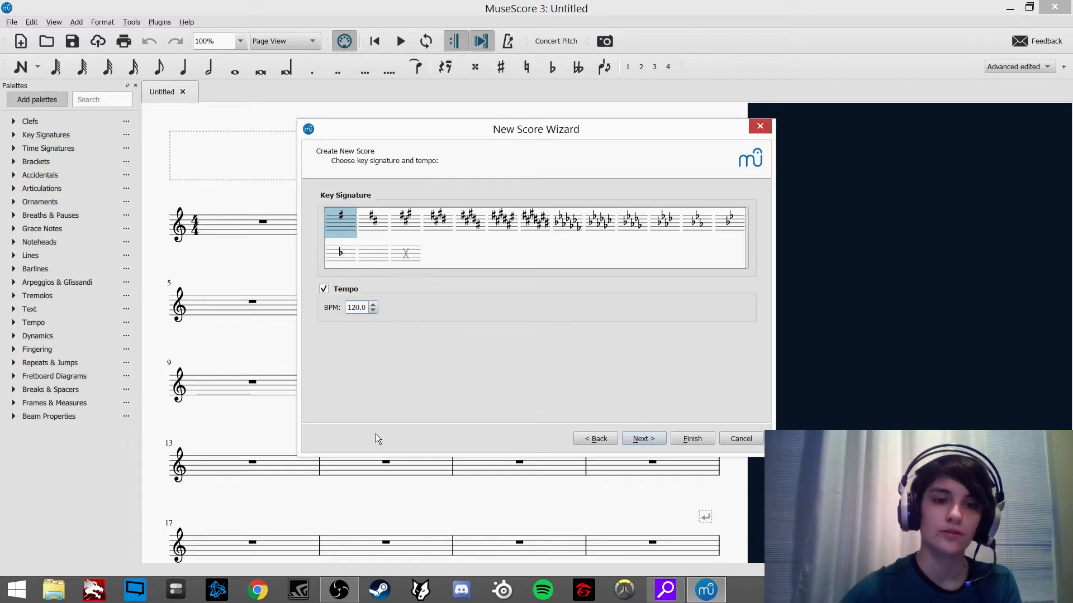
pyautogui.click(373, 304)
pyautogui.click(373, 305)
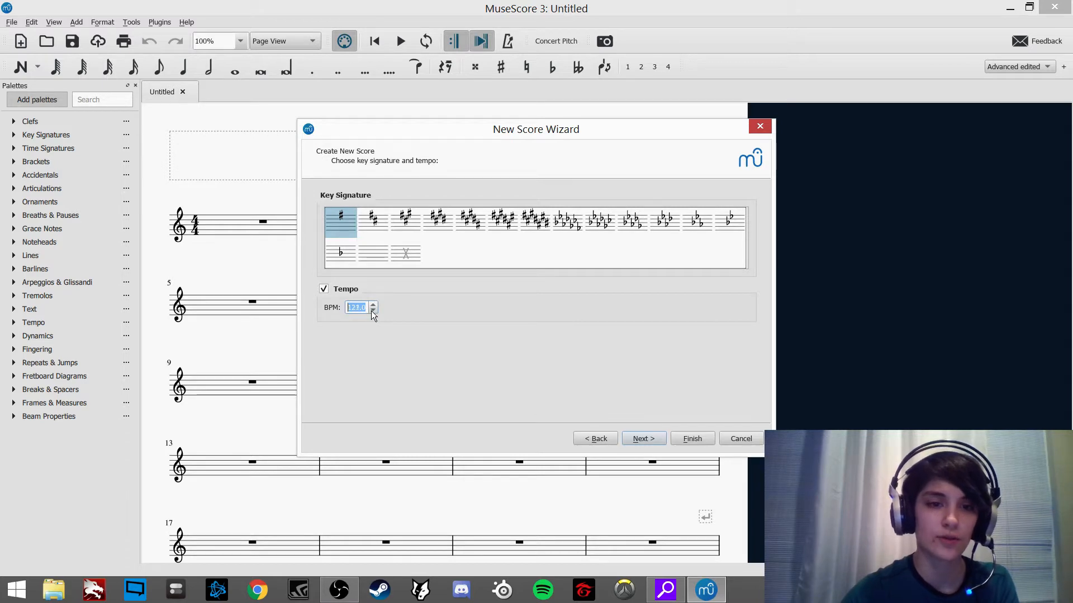
pyautogui.click(427, 324)
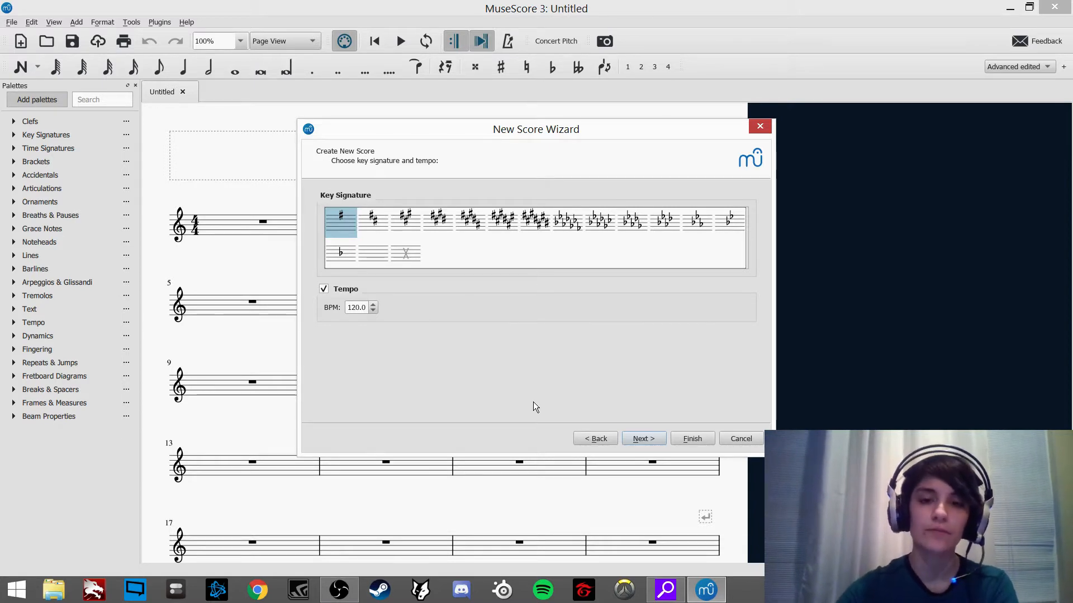
pyautogui.click(663, 438)
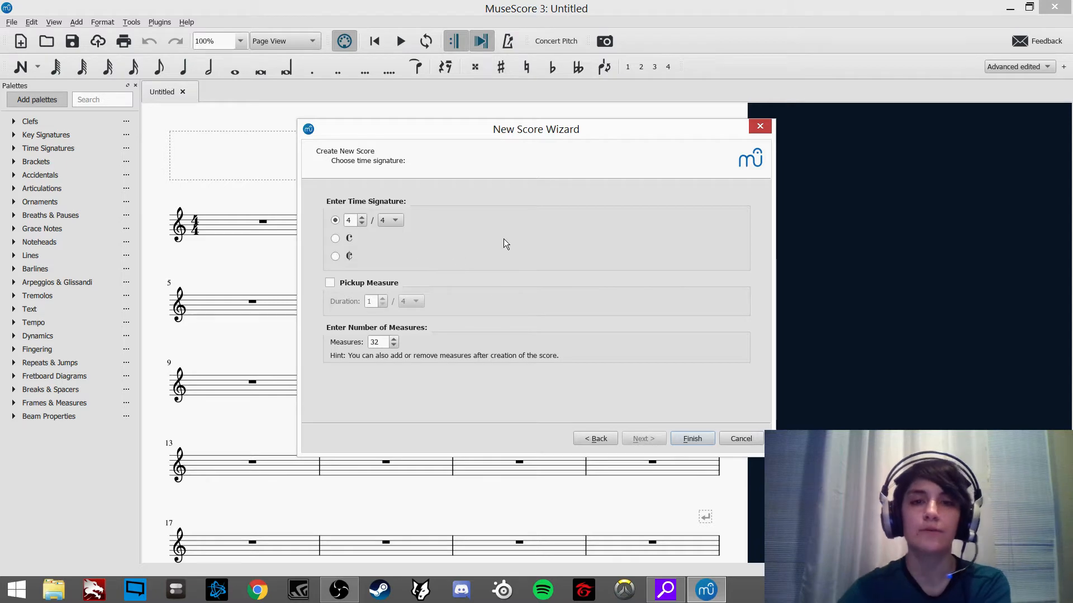
# Step: Try different beat counts, the common and cut time options and the pickup measure option for the time signature
pyautogui.click(361, 223)
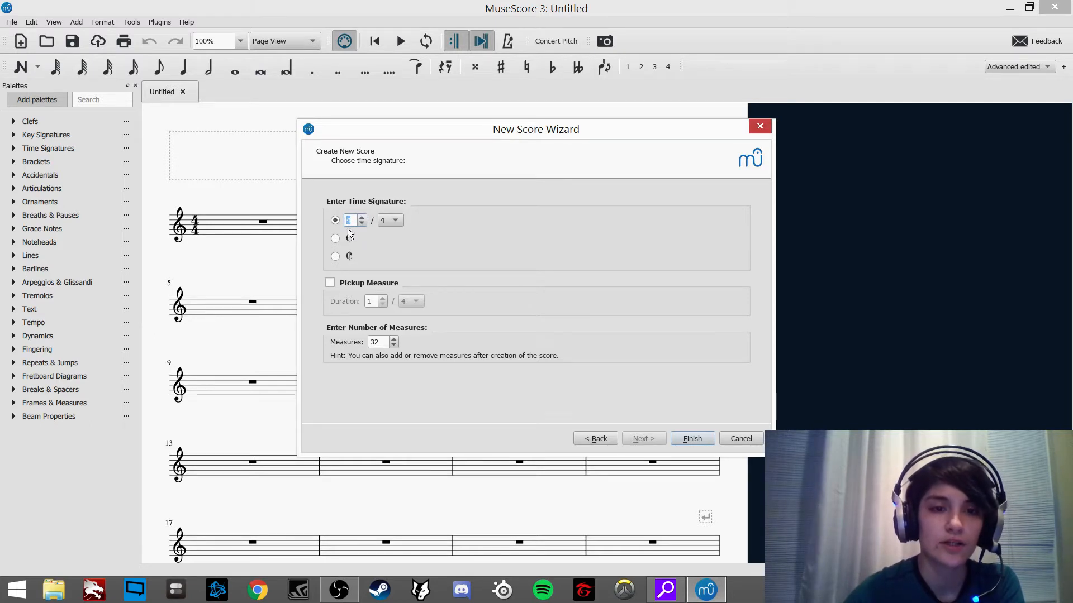
pyautogui.click(361, 222)
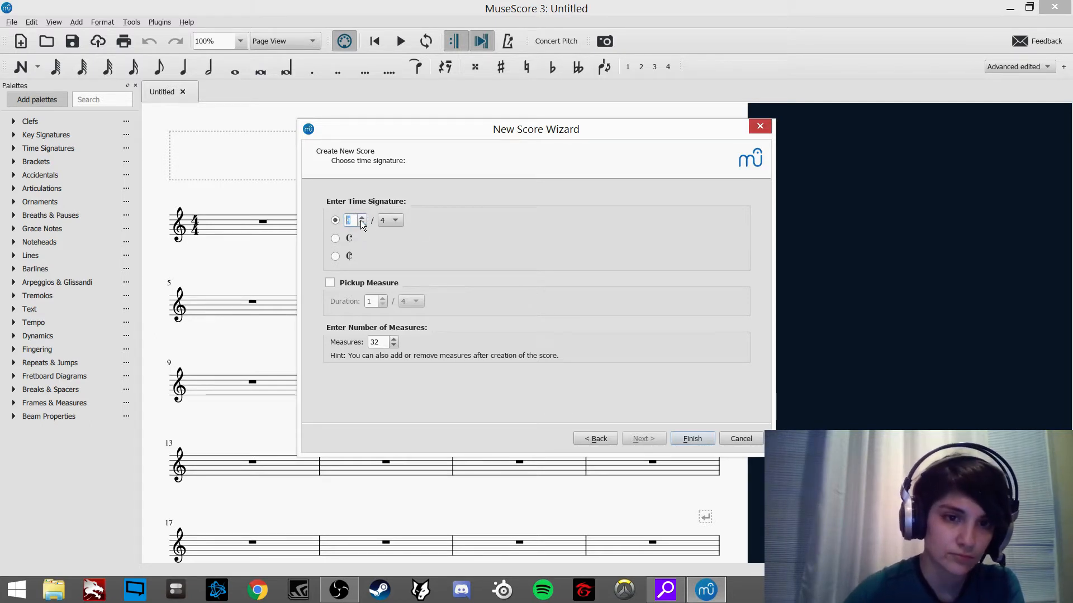
pyautogui.click(361, 220)
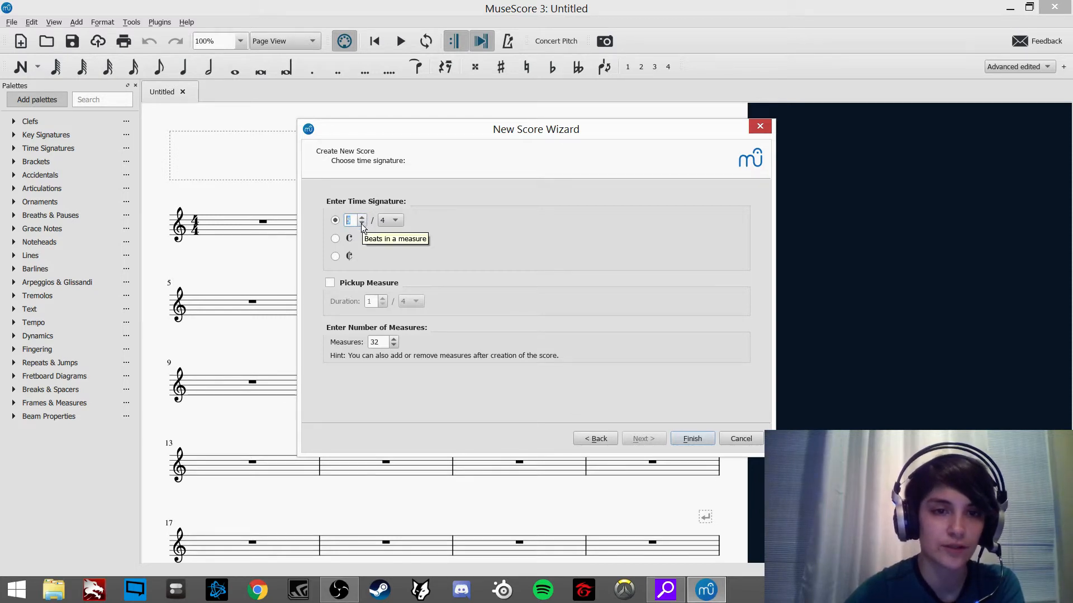
pyautogui.click(360, 224)
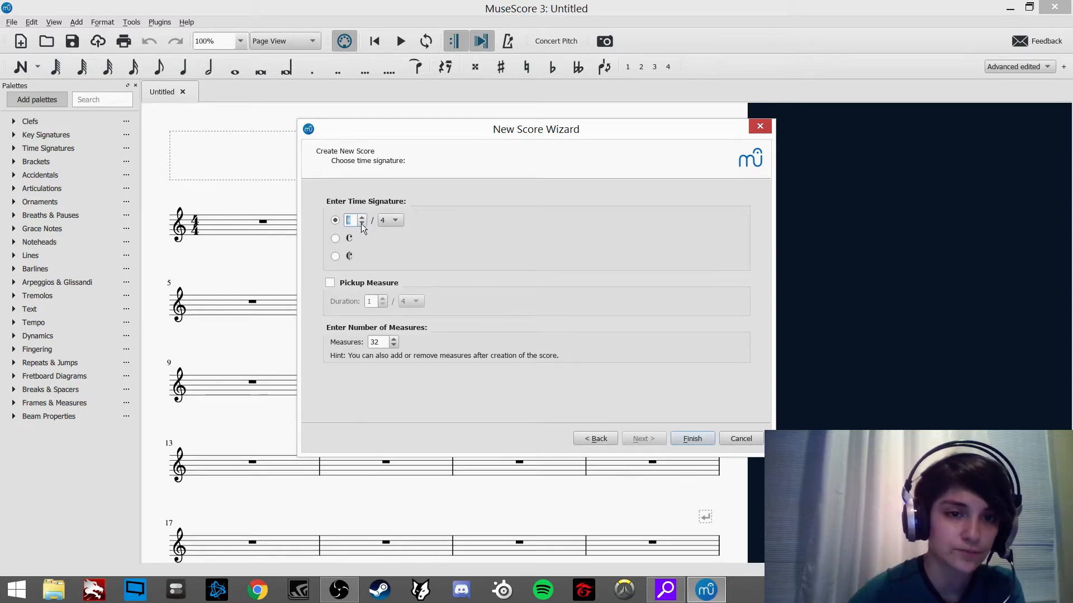
pyautogui.click(336, 240)
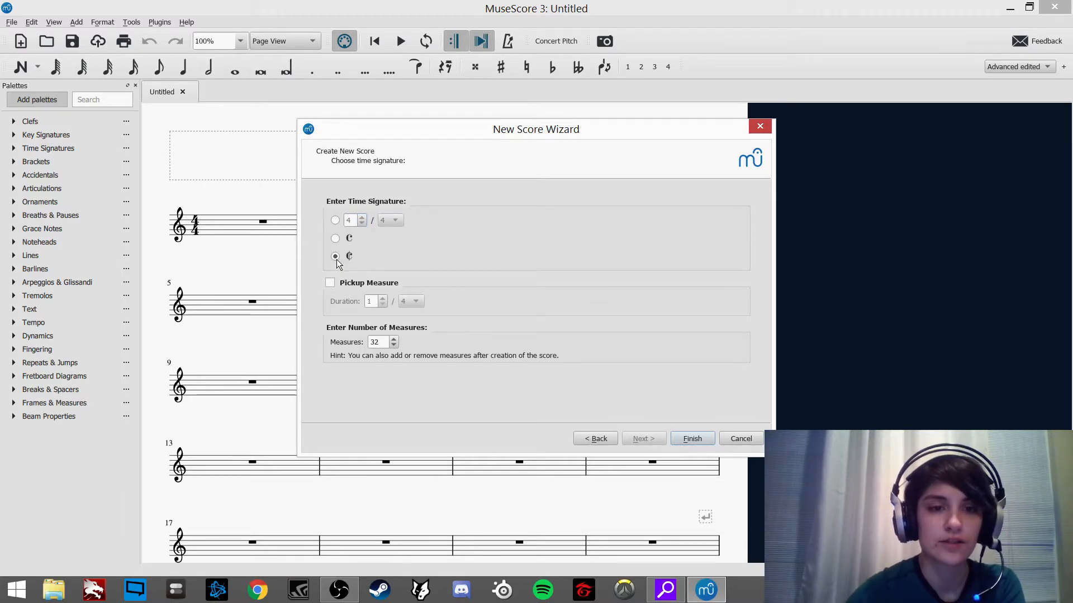
pyautogui.click(336, 239)
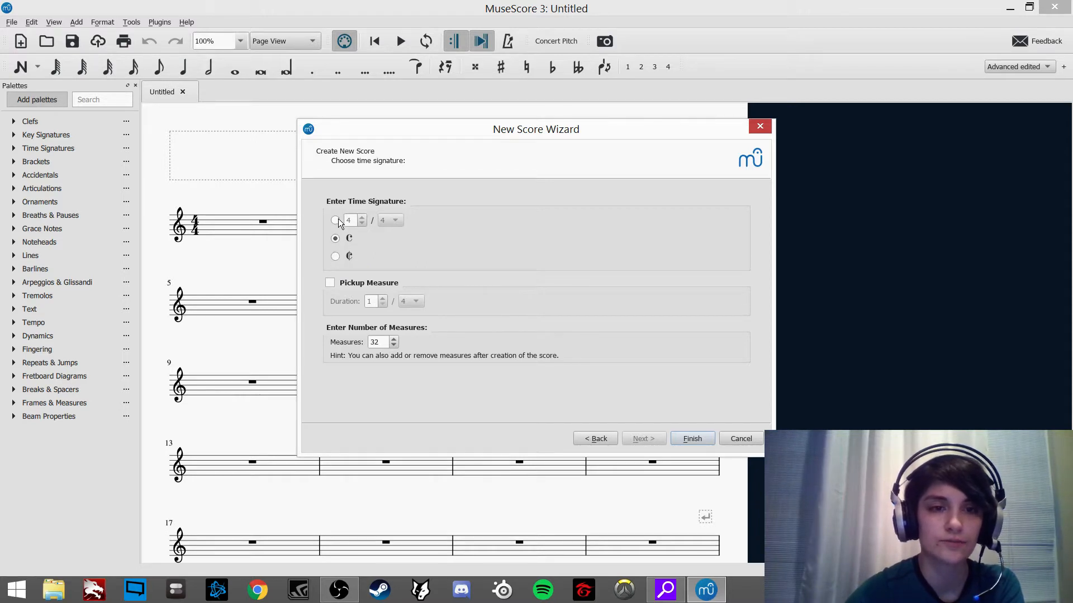
pyautogui.click(331, 282)
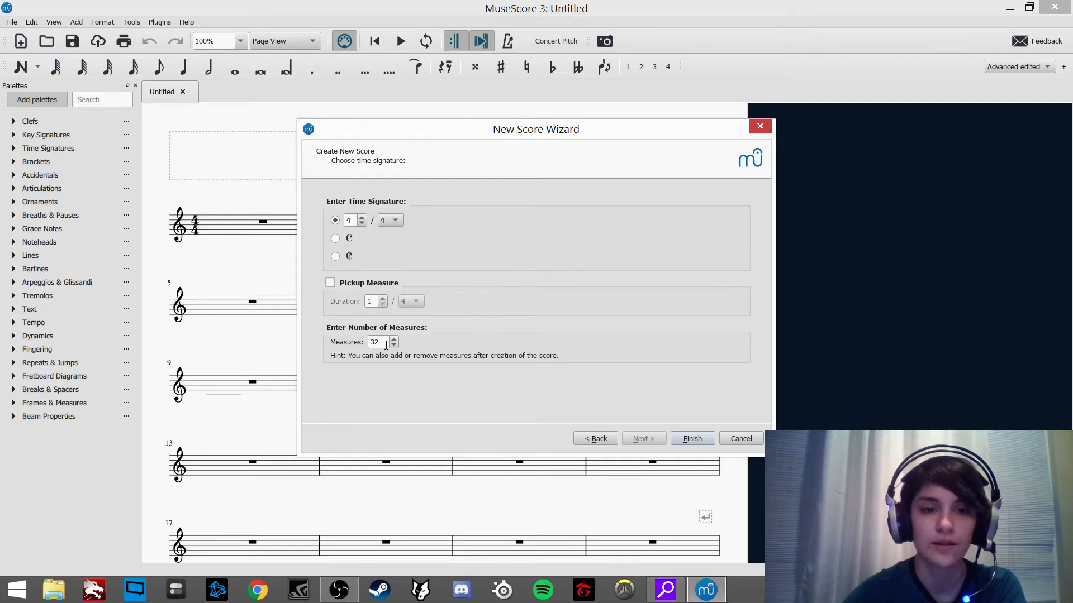
# Step: Set the number of measures to 32 and finish creating the score
pyautogui.moveTo(380, 341); pyautogui.dragTo(367, 342)
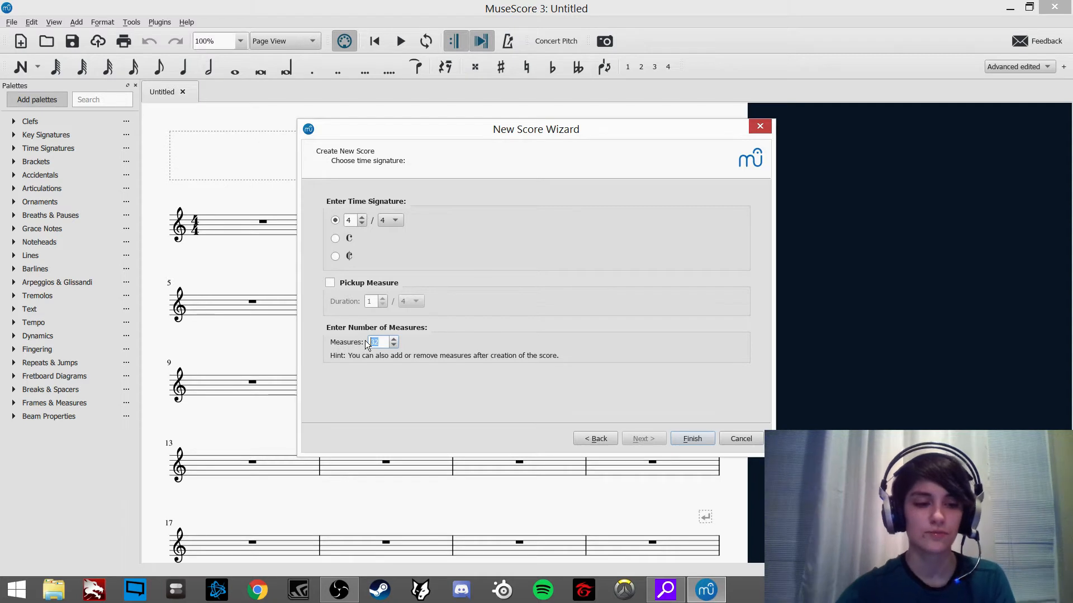
pyautogui.write('100')
pyautogui.press('BackSpace')
pyautogui.press('BackSpace')
pyautogui.press('BackSpace')
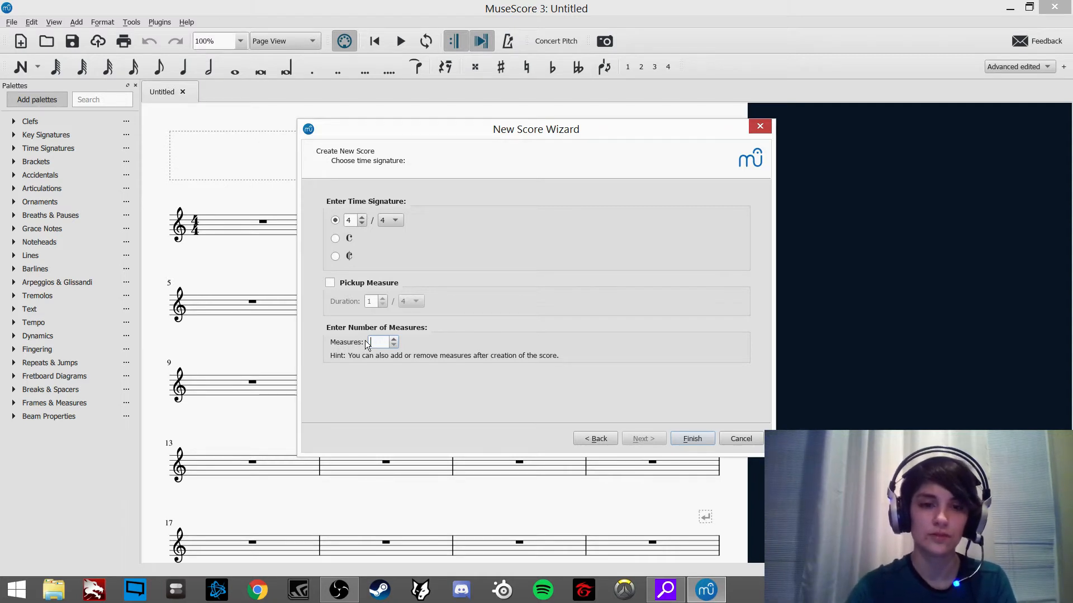
pyautogui.write('5')
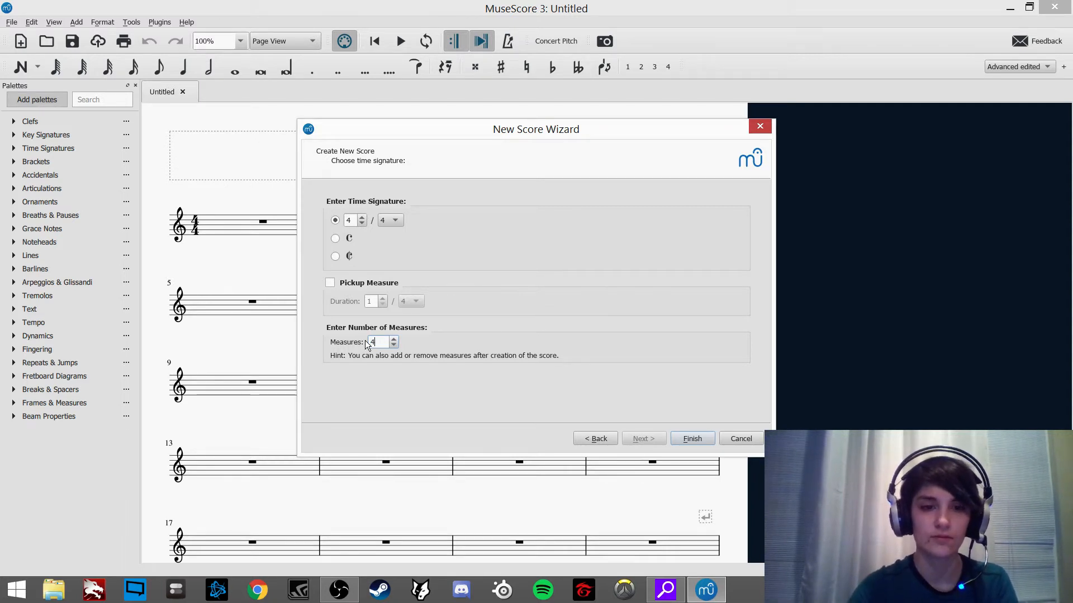
pyautogui.write('32')
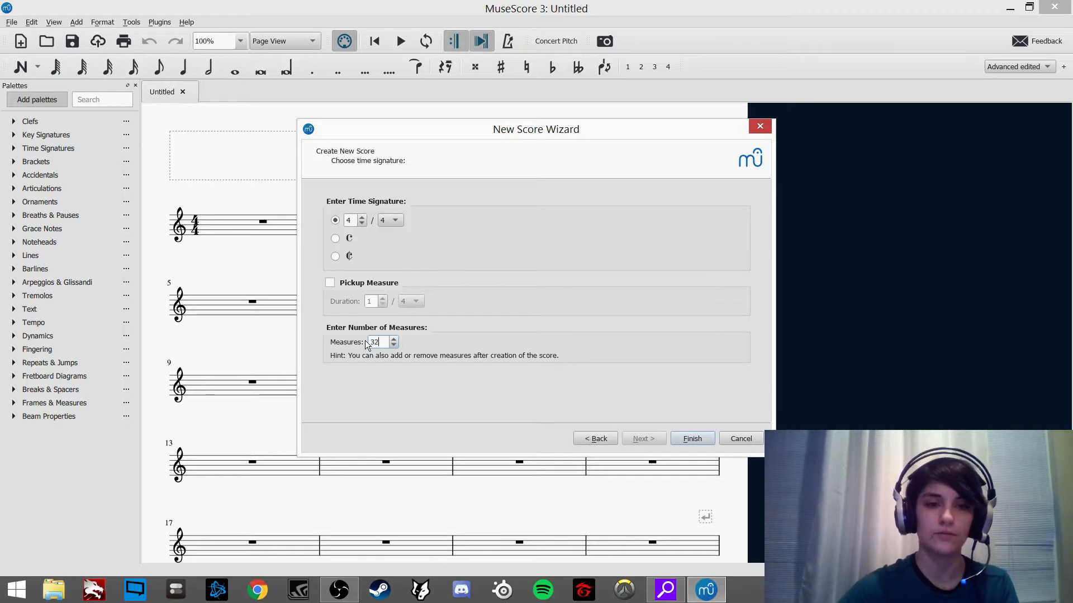
pyautogui.click(689, 437)
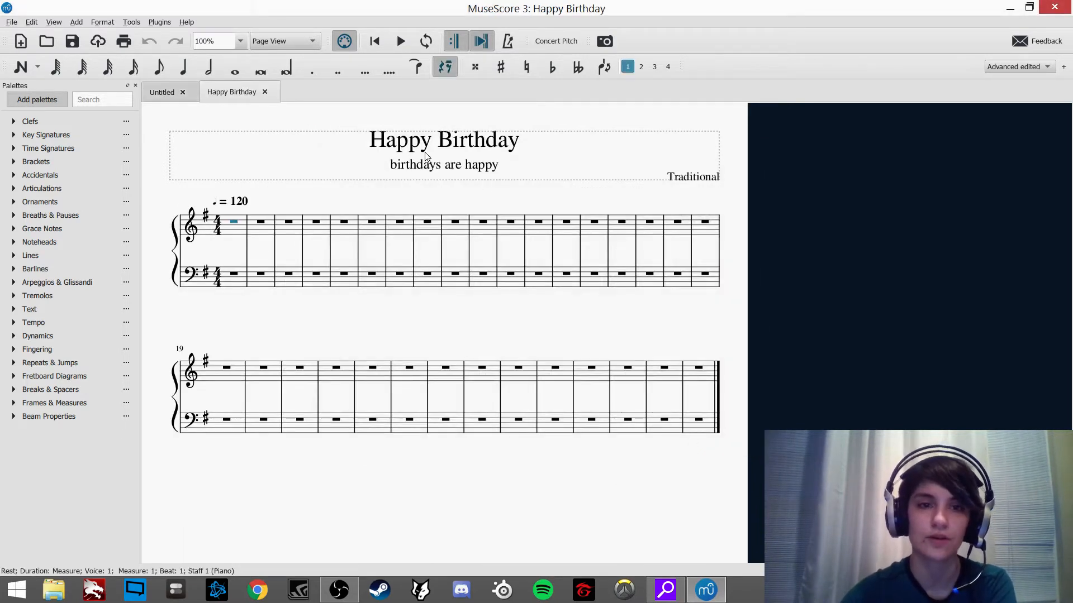
# Step: Examine the score's title, subtitle, composer, tempo marking, clefs, brace, final barline, time signature and key signature
pyautogui.click(387, 141)
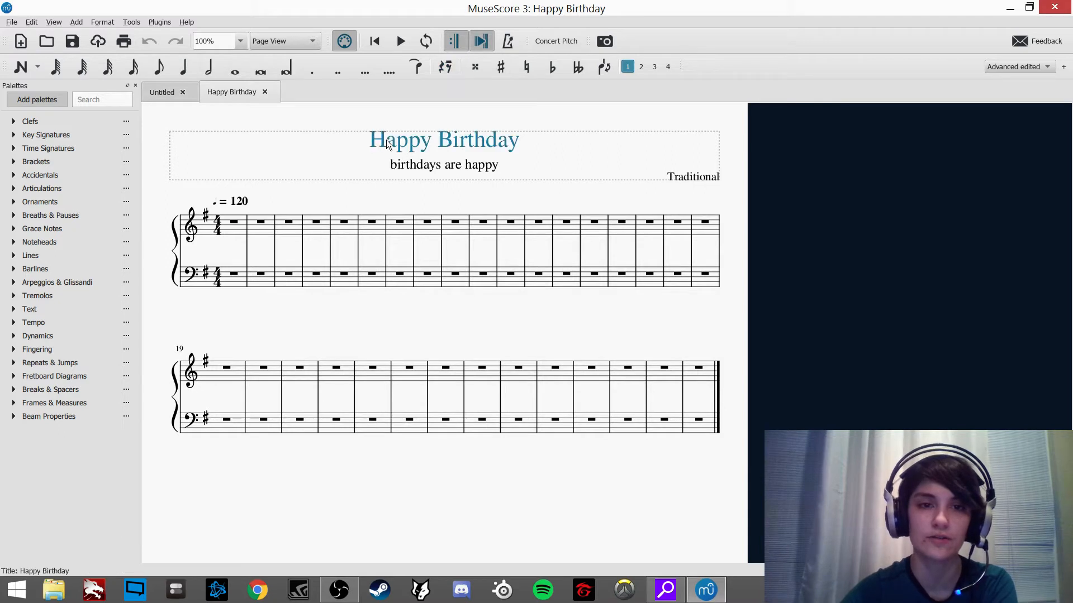
pyautogui.click(494, 166)
pyautogui.click(689, 178)
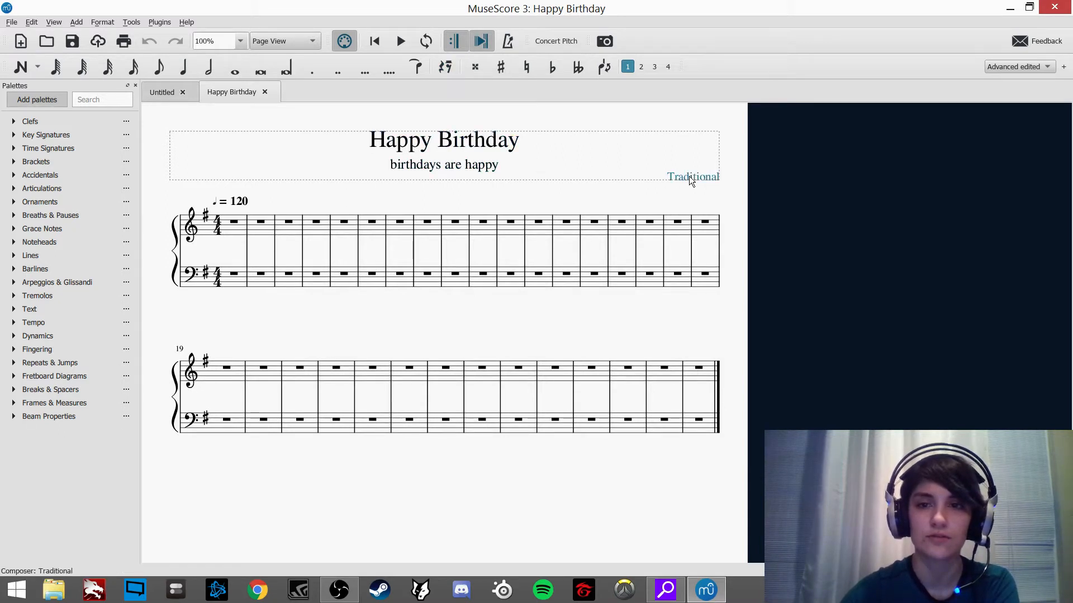
pyautogui.click(238, 202)
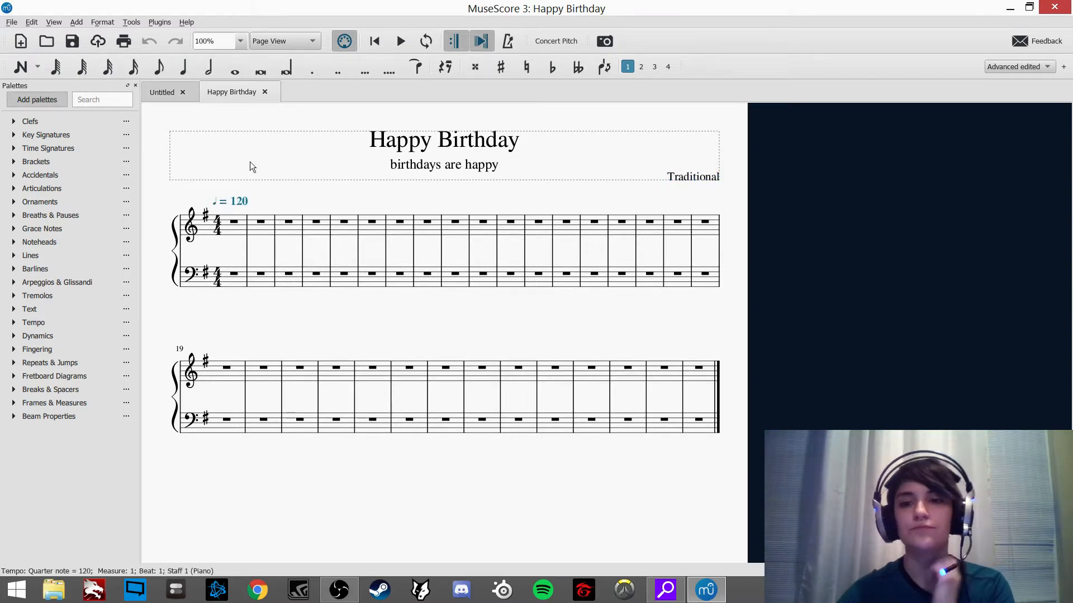
pyautogui.click(188, 231)
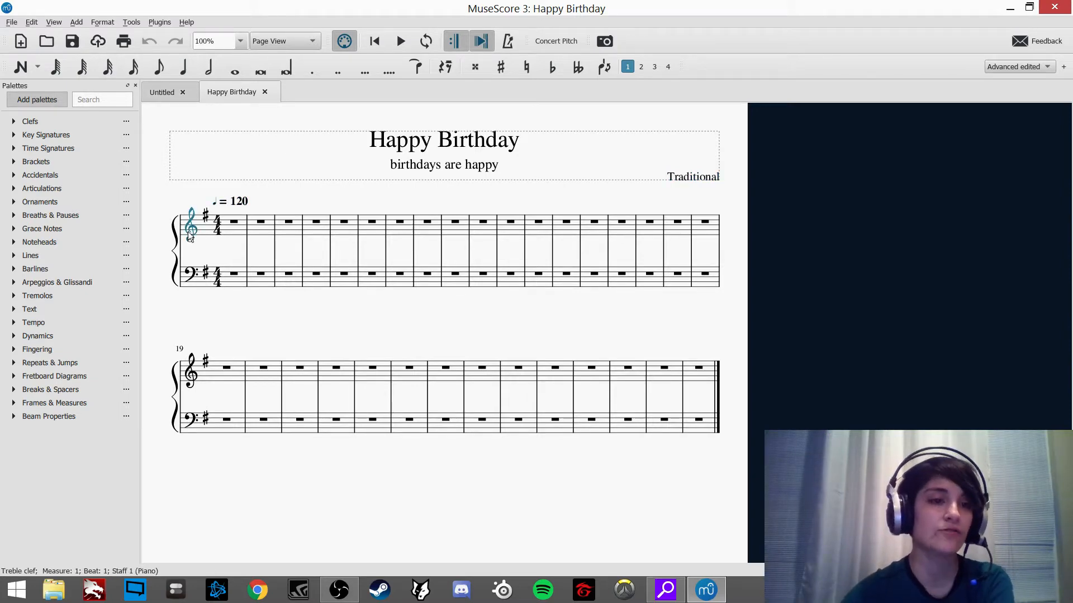
pyautogui.click(186, 276)
pyautogui.click(181, 243)
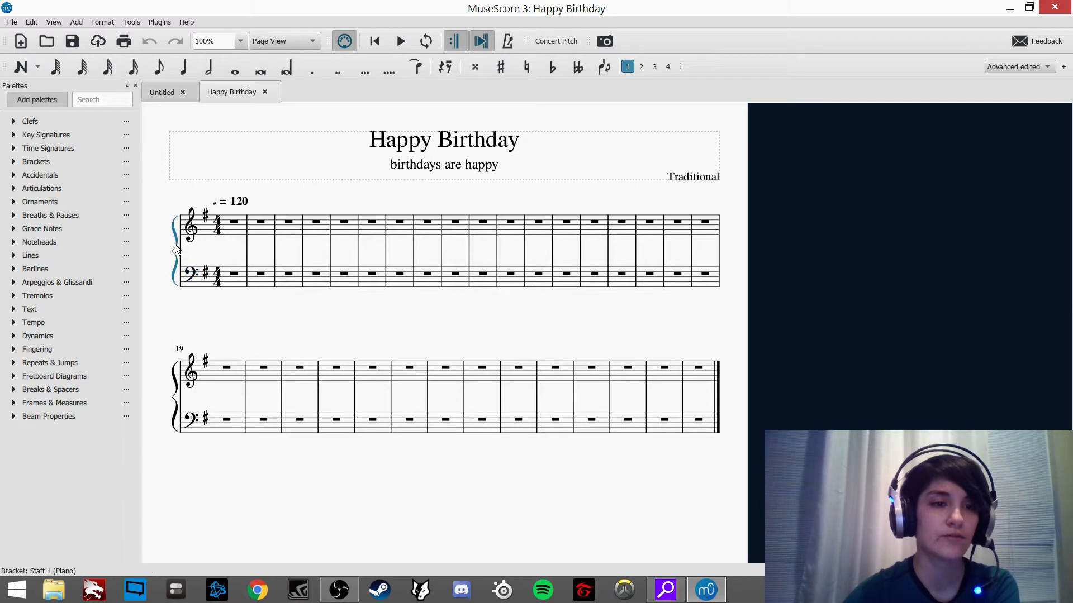
pyautogui.click(716, 381)
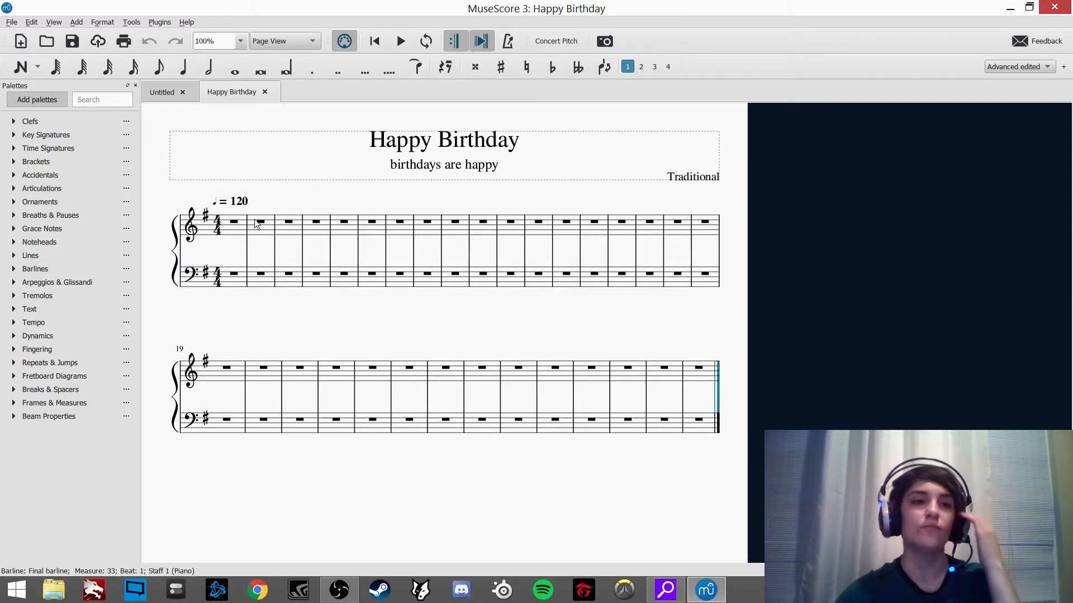
pyautogui.click(215, 234)
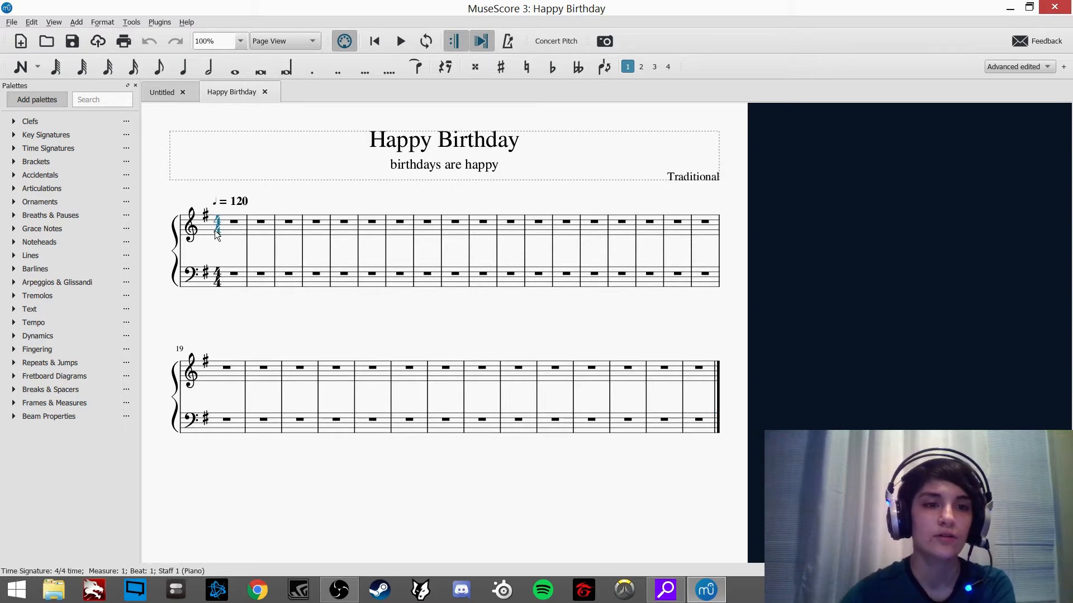
pyautogui.click(204, 216)
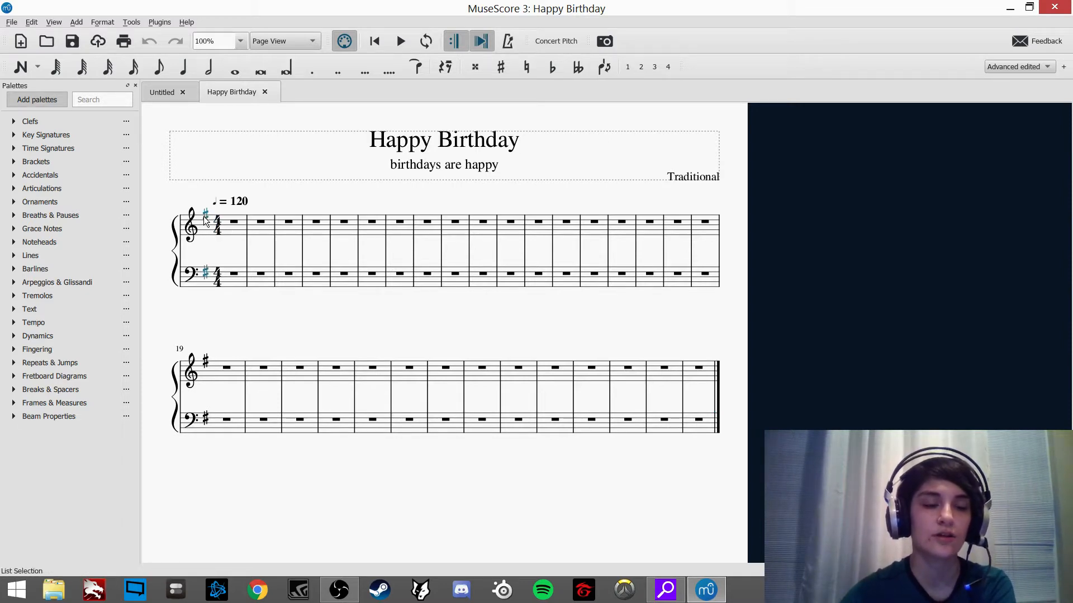
# Step: Examine the barlines and the full-measure rests in the opening measures of the first system
pyautogui.click(233, 222)
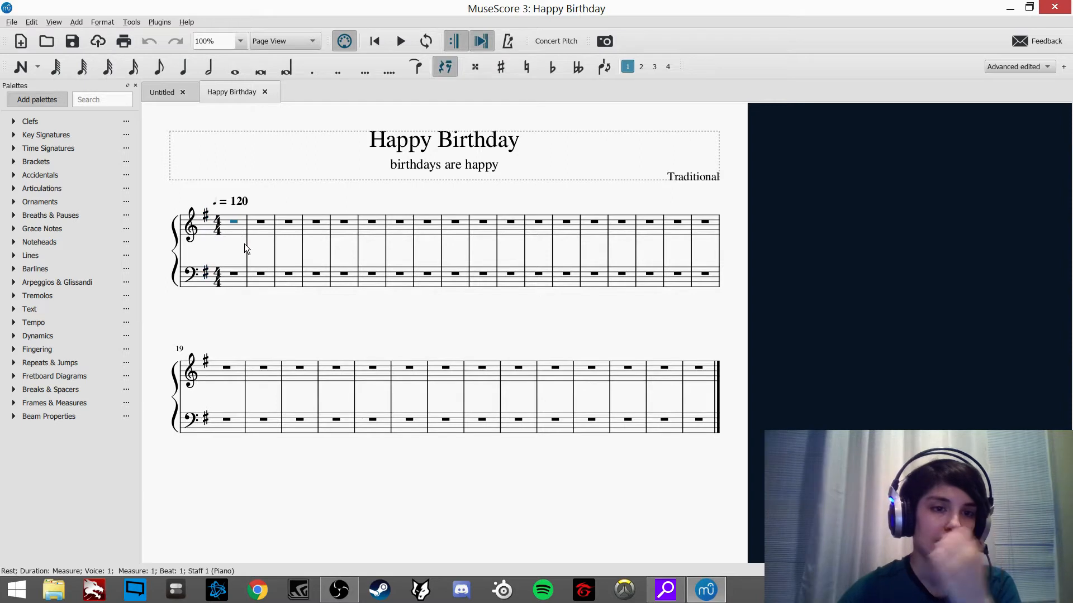
pyautogui.click(245, 245)
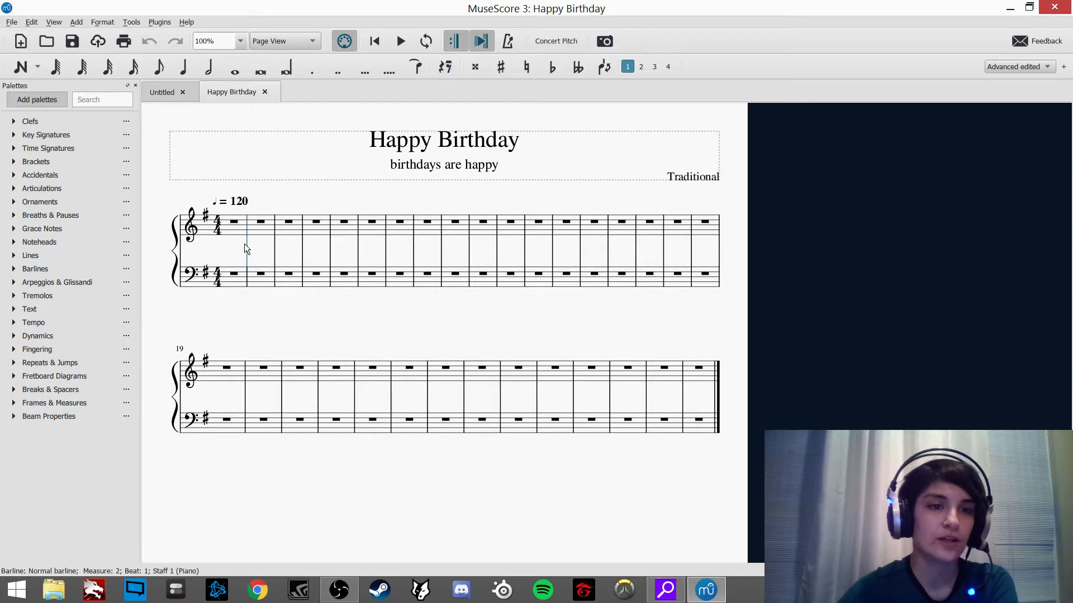
pyautogui.click(294, 282)
pyautogui.click(301, 262)
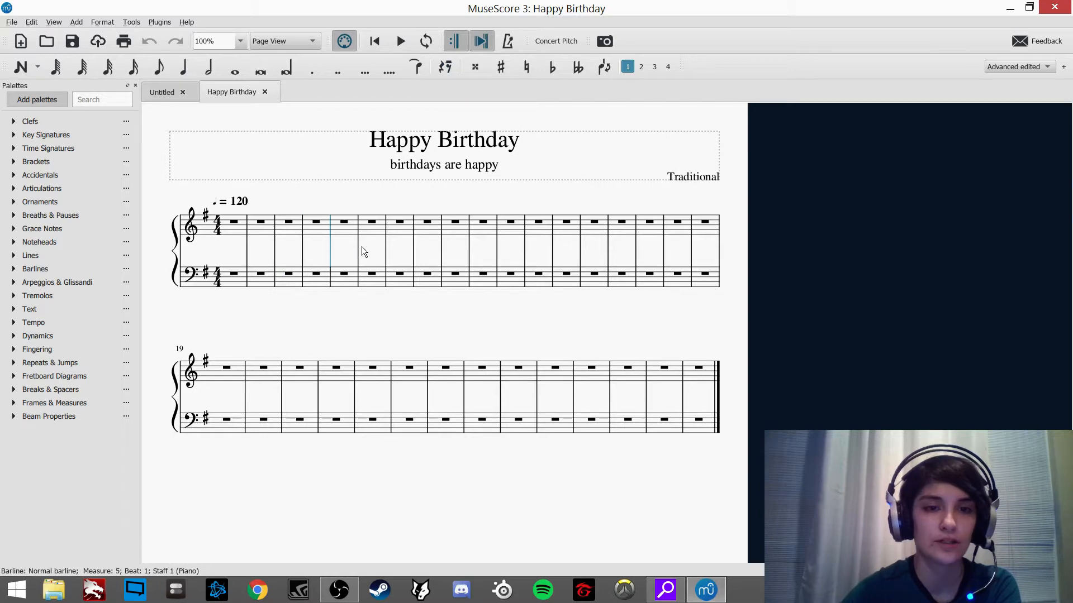
pyautogui.click(386, 258)
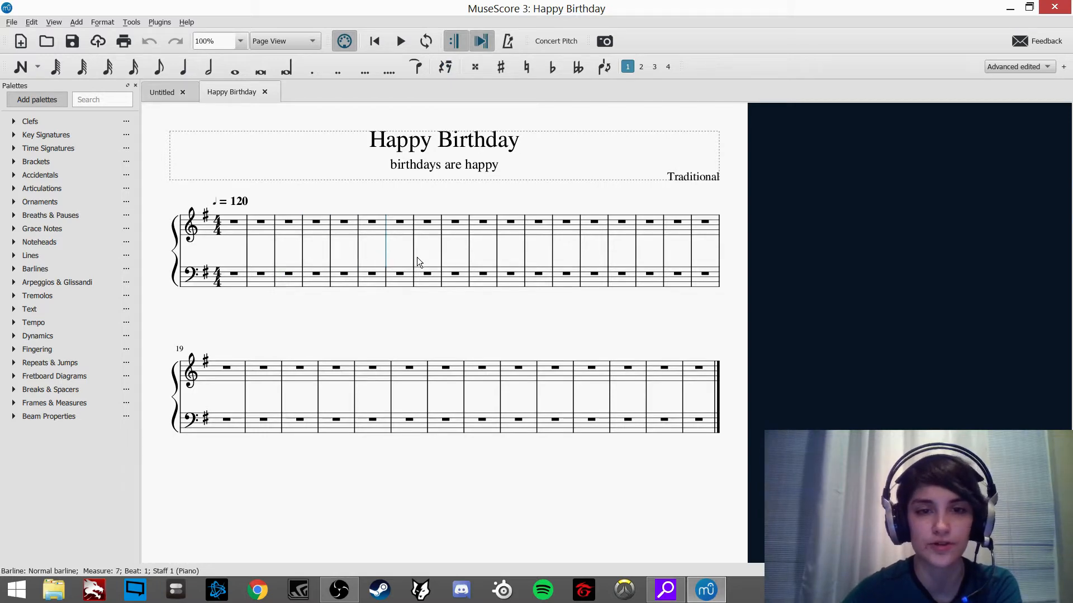
pyautogui.click(471, 247)
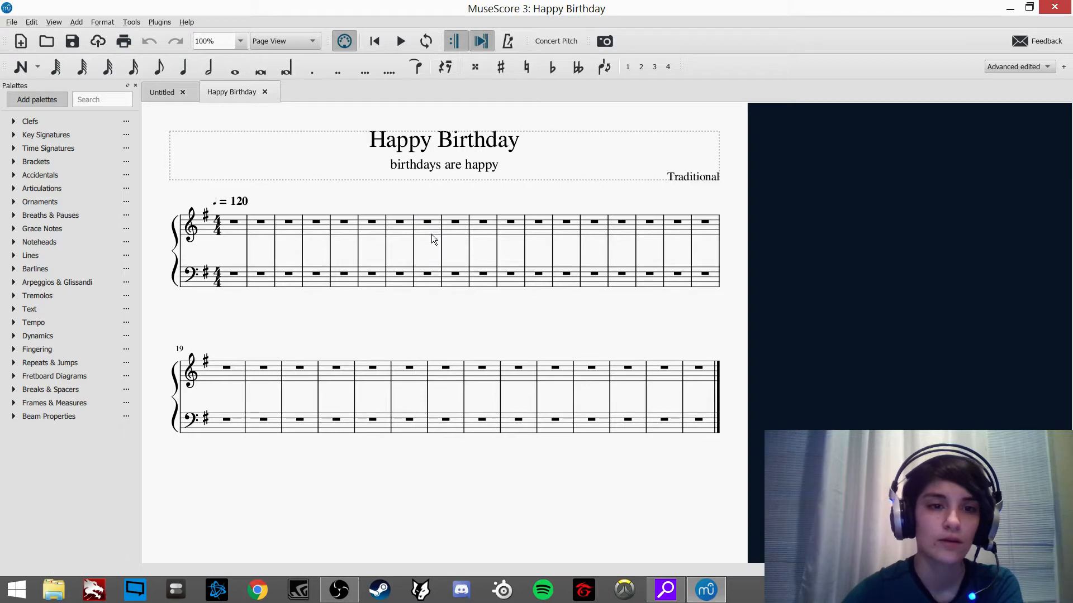
pyautogui.click(234, 223)
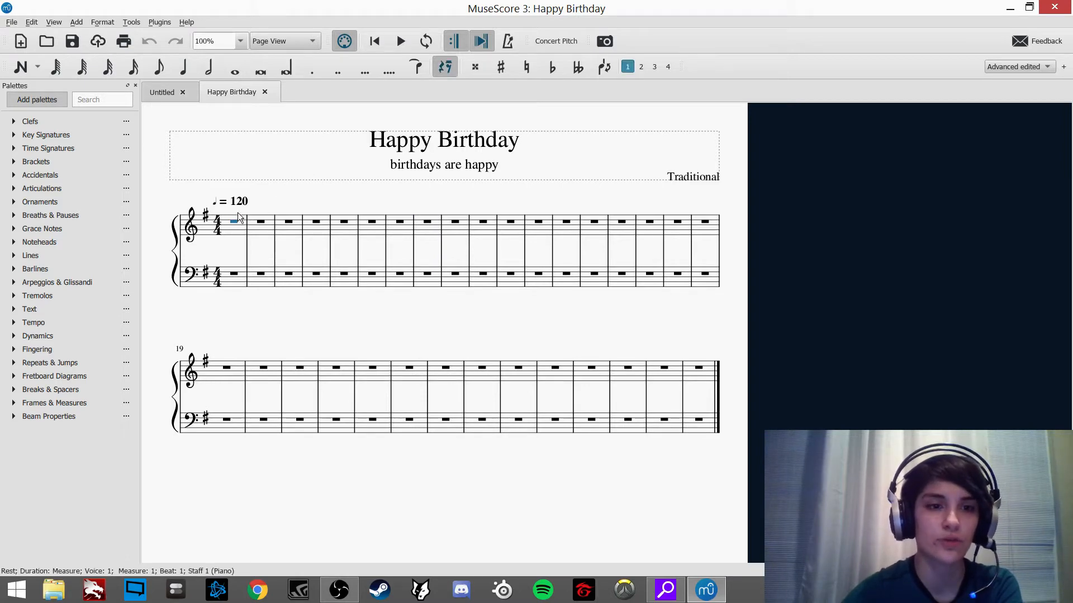
pyautogui.click(289, 224)
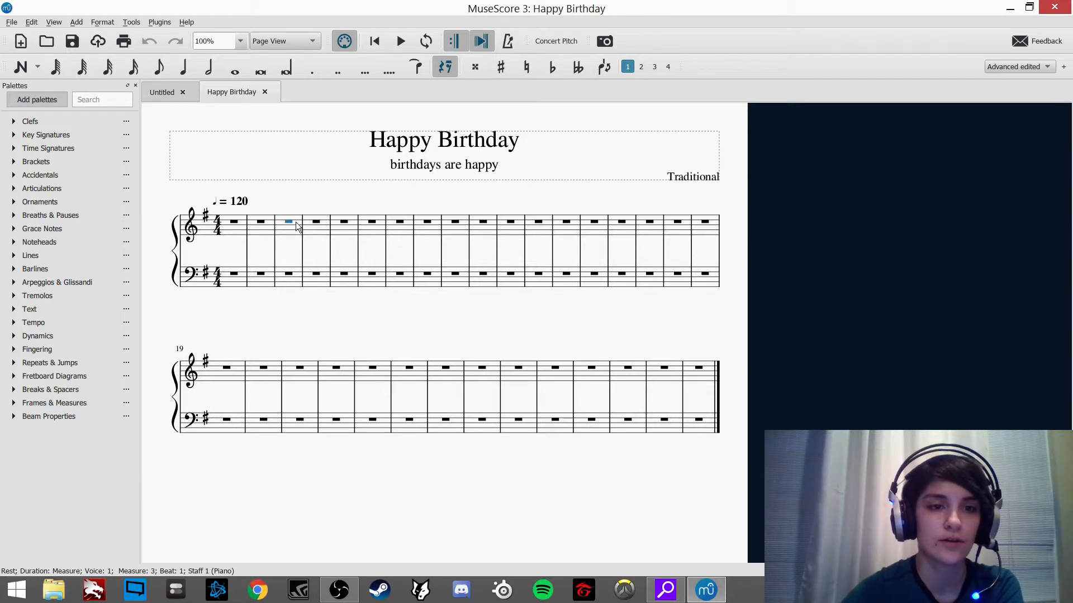
pyautogui.click(288, 242)
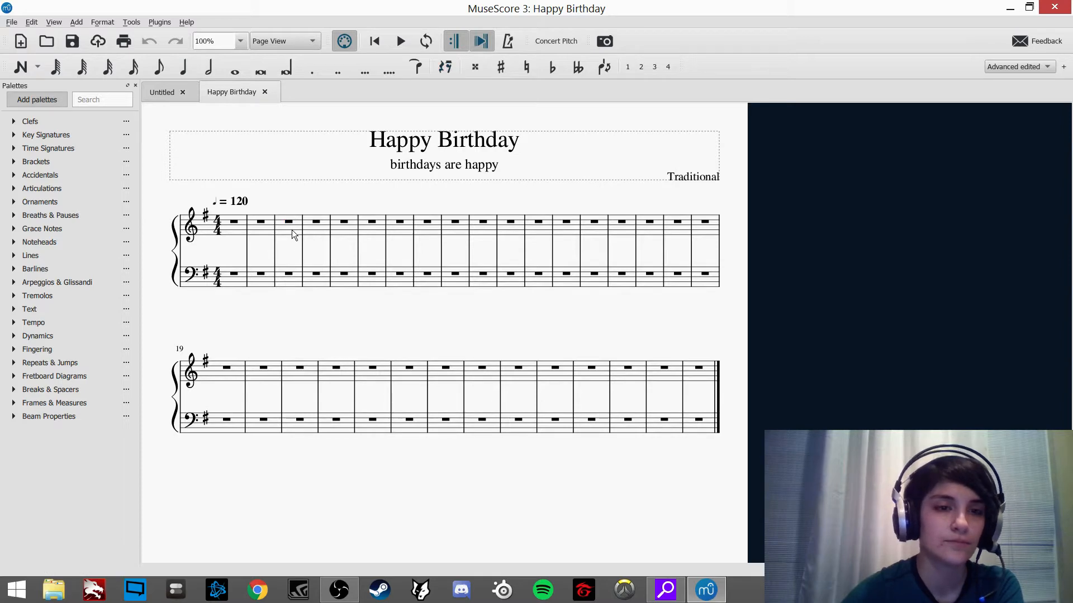
pyautogui.click(289, 222)
pyautogui.click(284, 191)
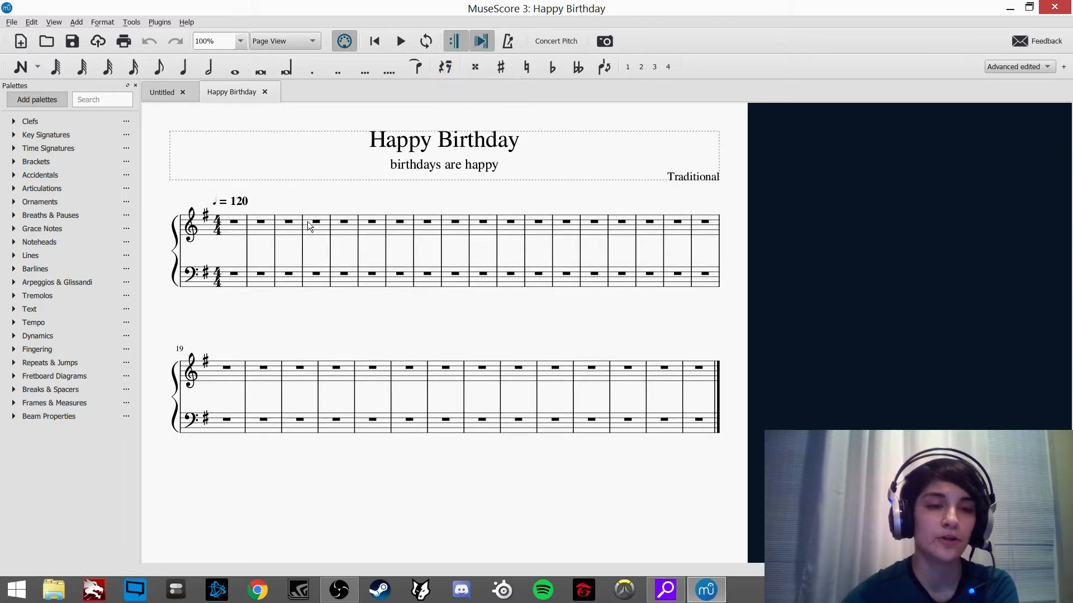
# Step: Enter quarter notes C4, C4, D4, C4 in treble measure 1 and G4, F#4 at the start of measure 2
pyautogui.click(233, 222)
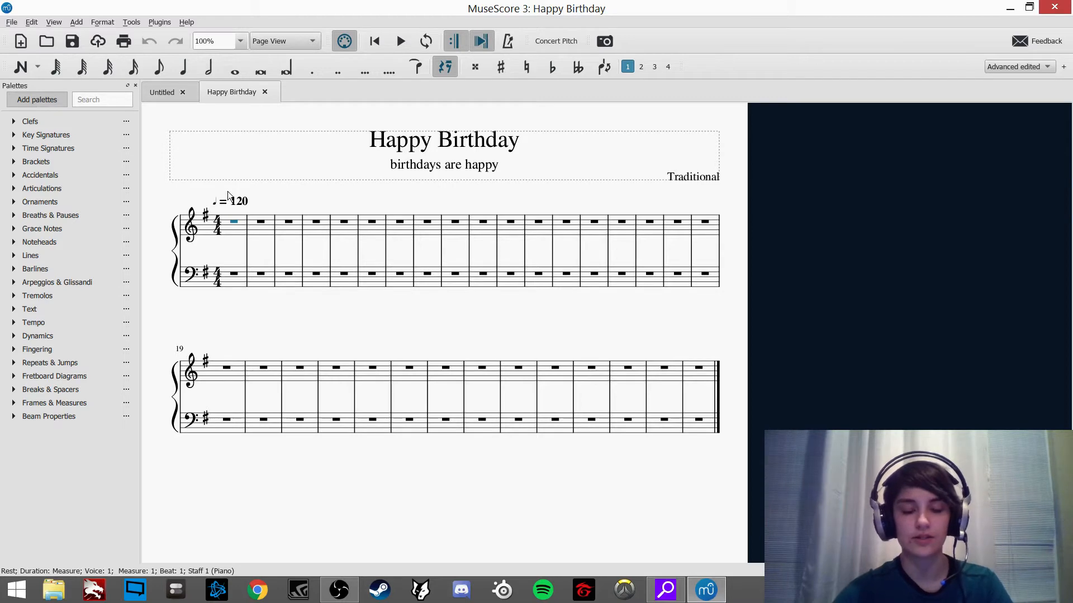
pyautogui.press('n')
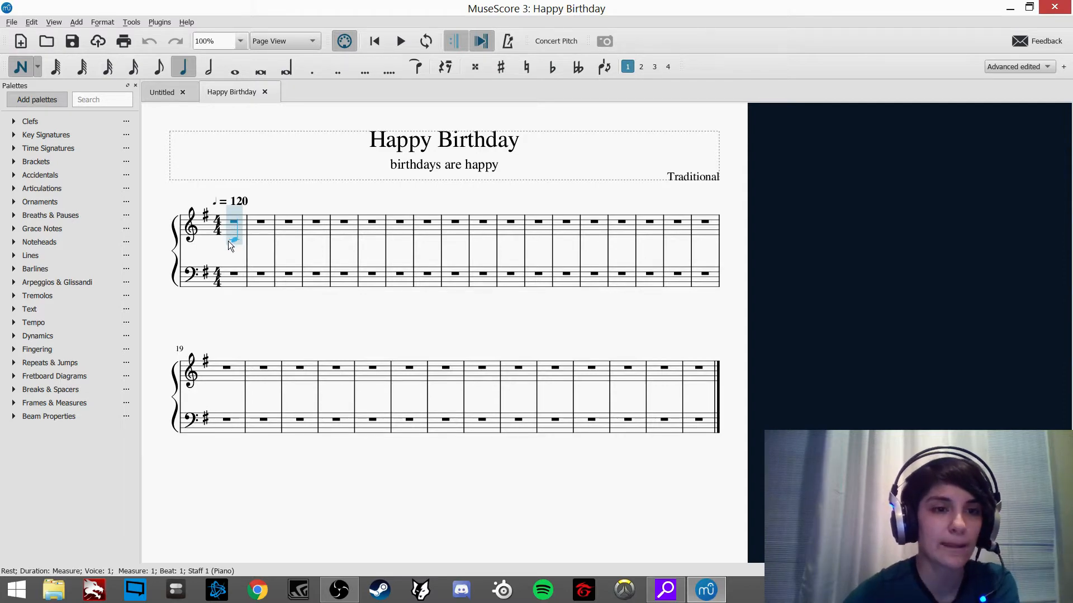
pyautogui.click(229, 239)
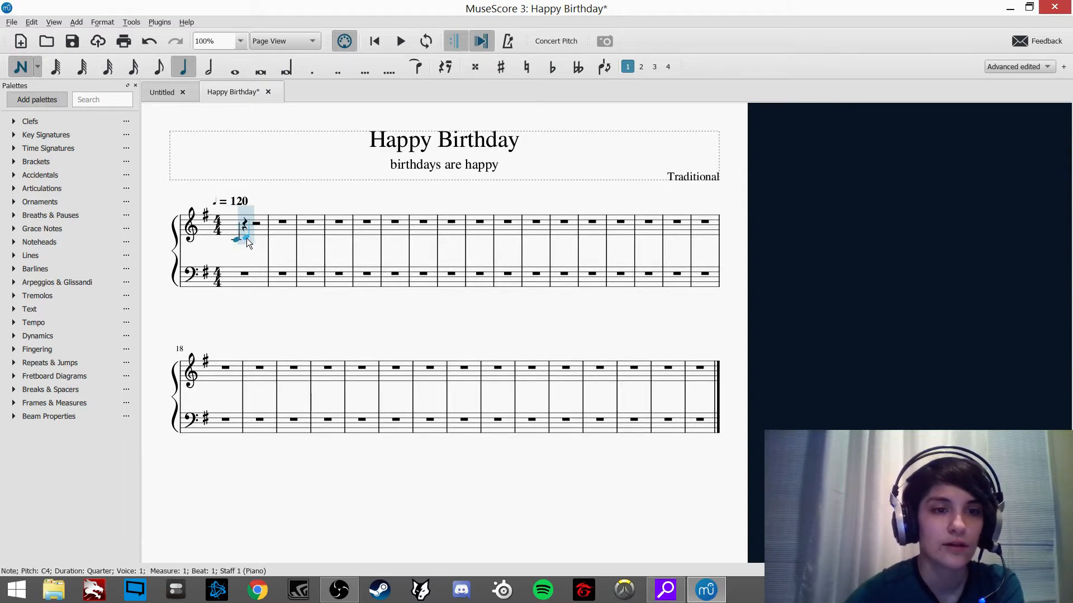
pyautogui.click(246, 240)
pyautogui.click(258, 239)
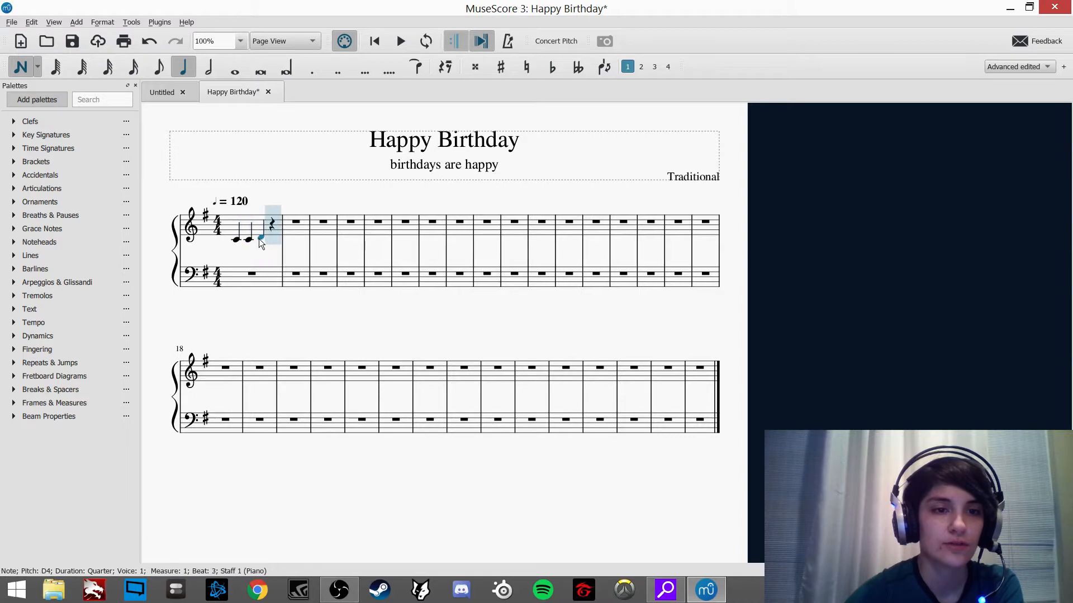
pyautogui.click(275, 239)
pyautogui.click(291, 230)
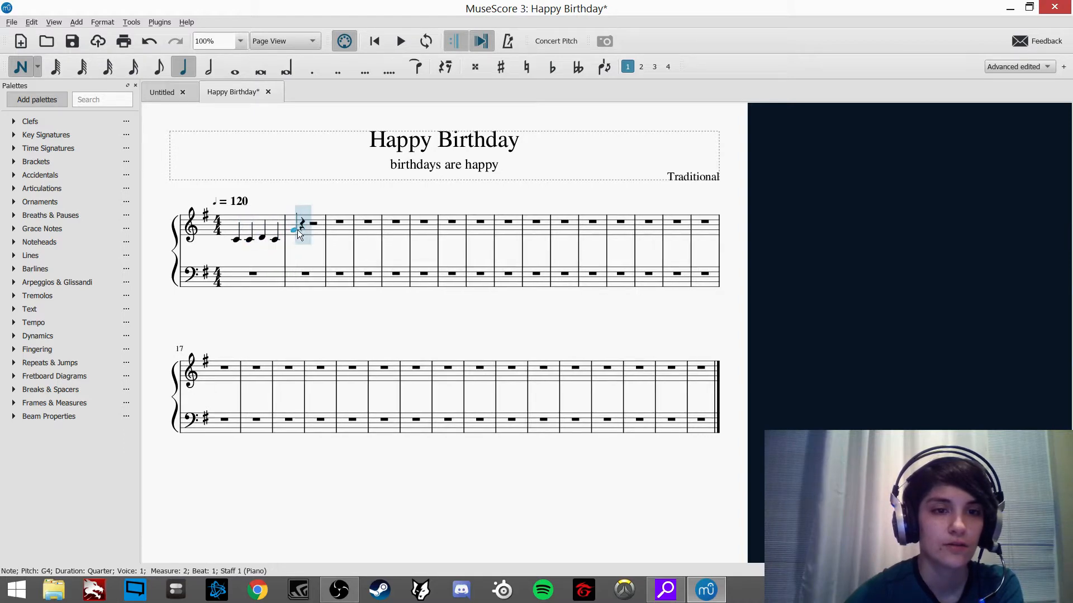
pyautogui.click(300, 234)
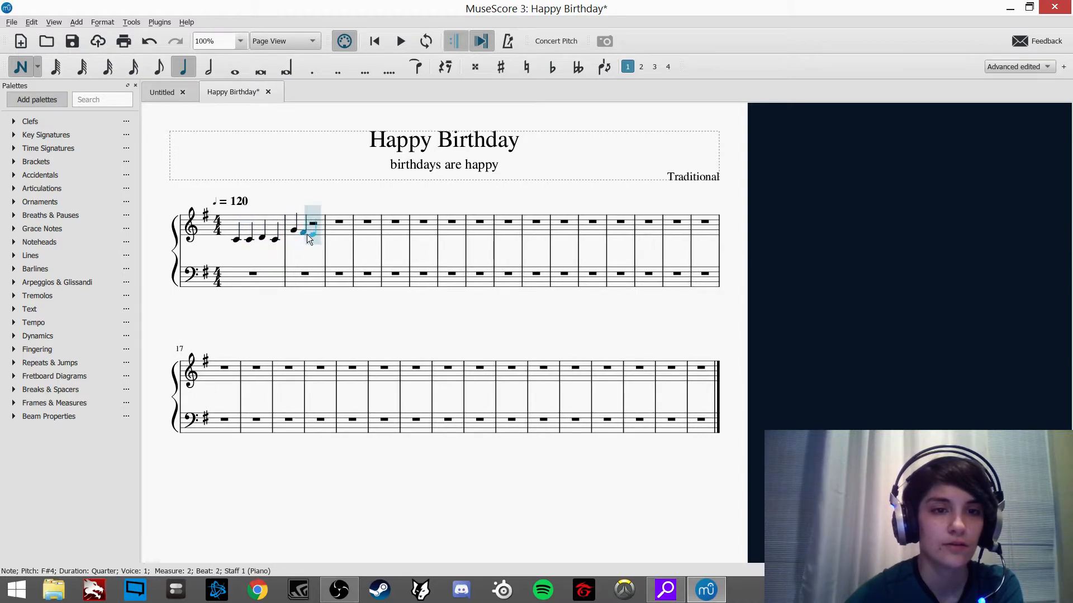
# Step: Complete treble measure 2 with quarter notes C4, C4 and enter D4, C4, G4, F#4 in measure 3
pyautogui.click(314, 239)
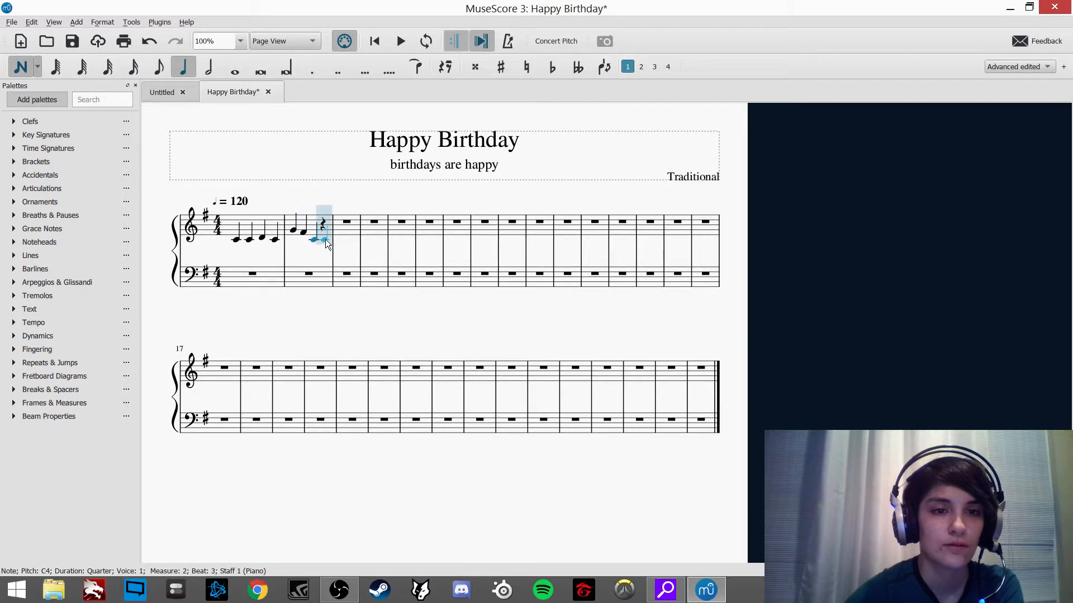
pyautogui.click(325, 239)
pyautogui.click(345, 237)
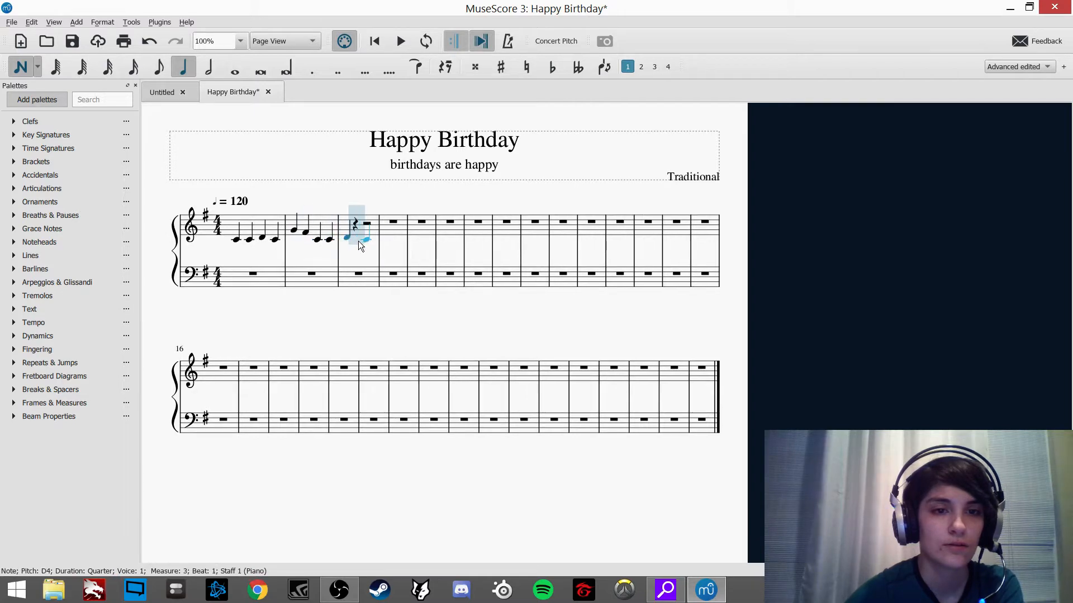
pyautogui.click(357, 240)
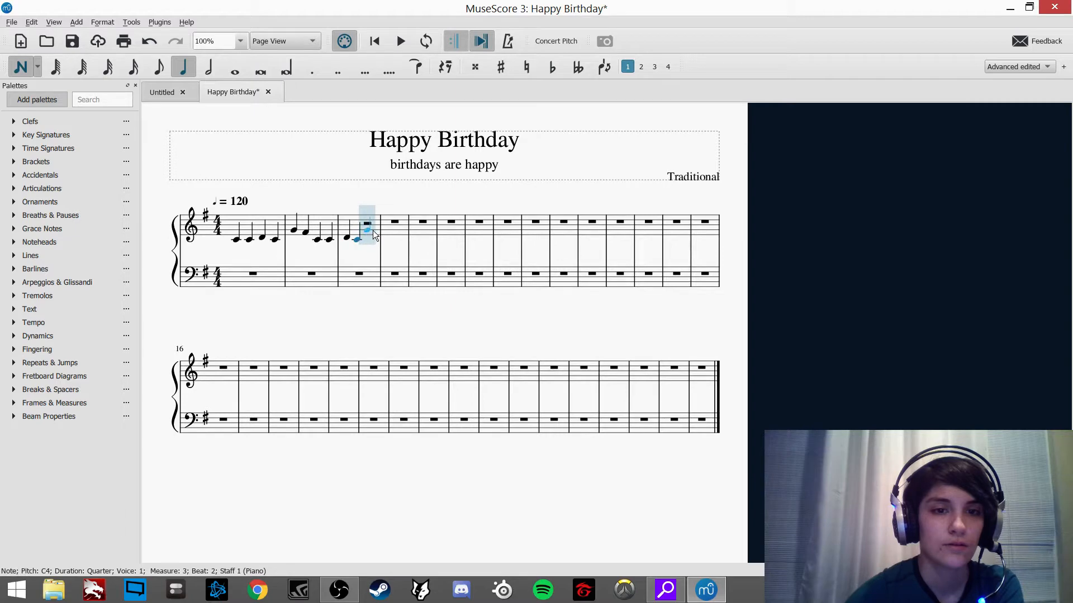
pyautogui.click(372, 232)
pyautogui.click(386, 232)
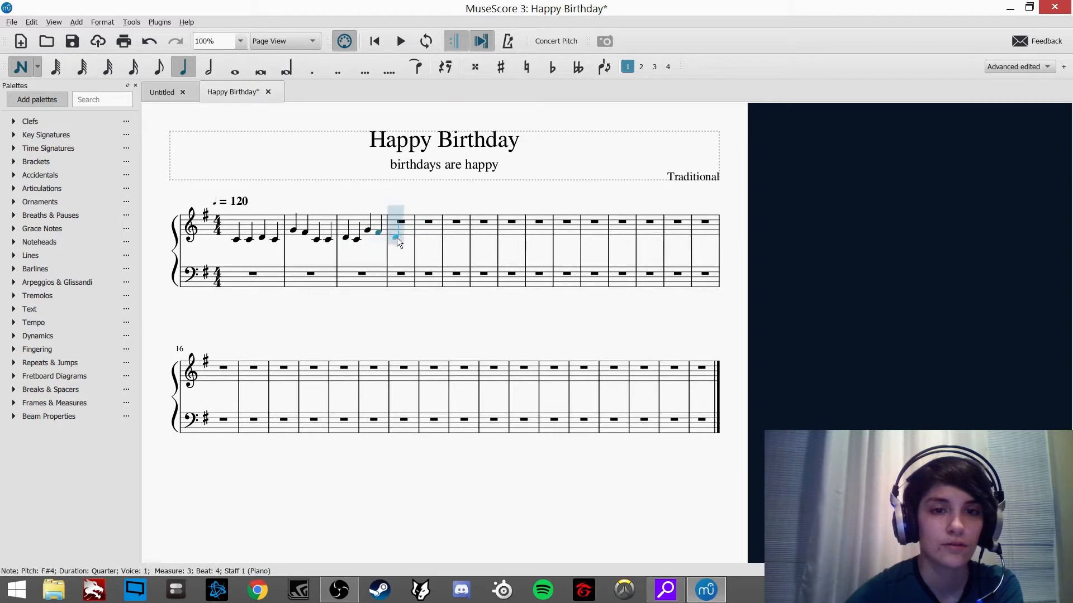
# Step: Enter quarter notes C4, C4, C5, G4 in treble measure 4 and F#4, E4, C5, C5 in measure 5
pyautogui.click(399, 240)
pyautogui.click(417, 240)
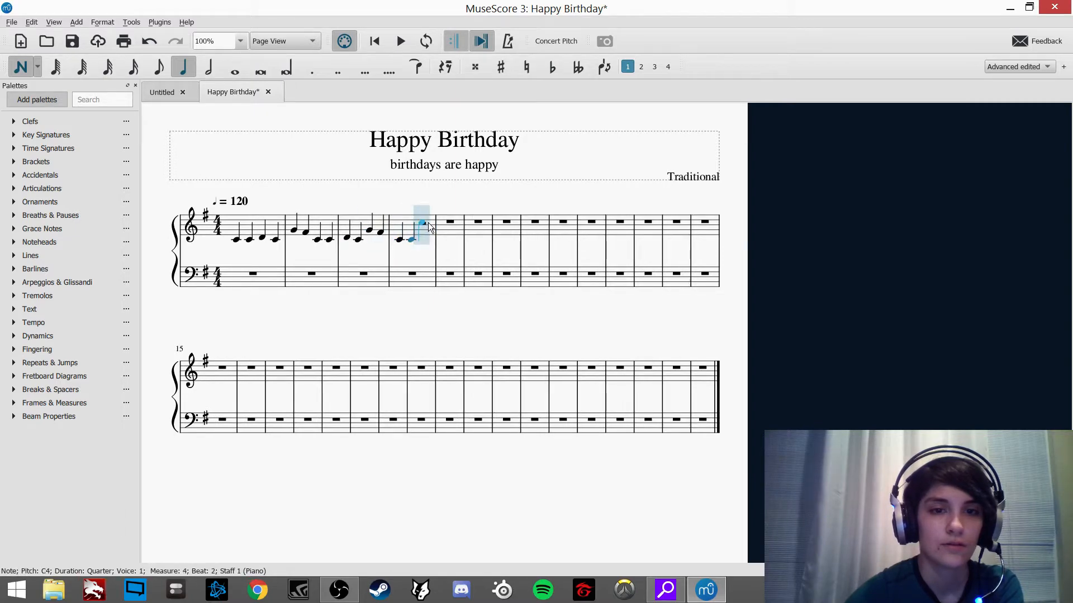
pyautogui.click(423, 224)
pyautogui.click(430, 231)
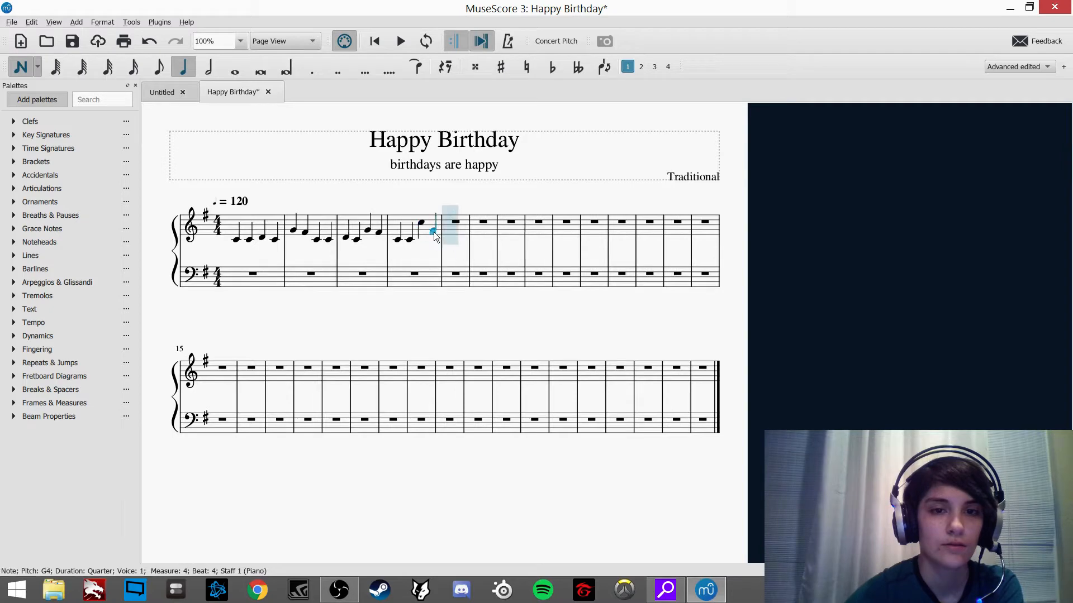
pyautogui.click(447, 233)
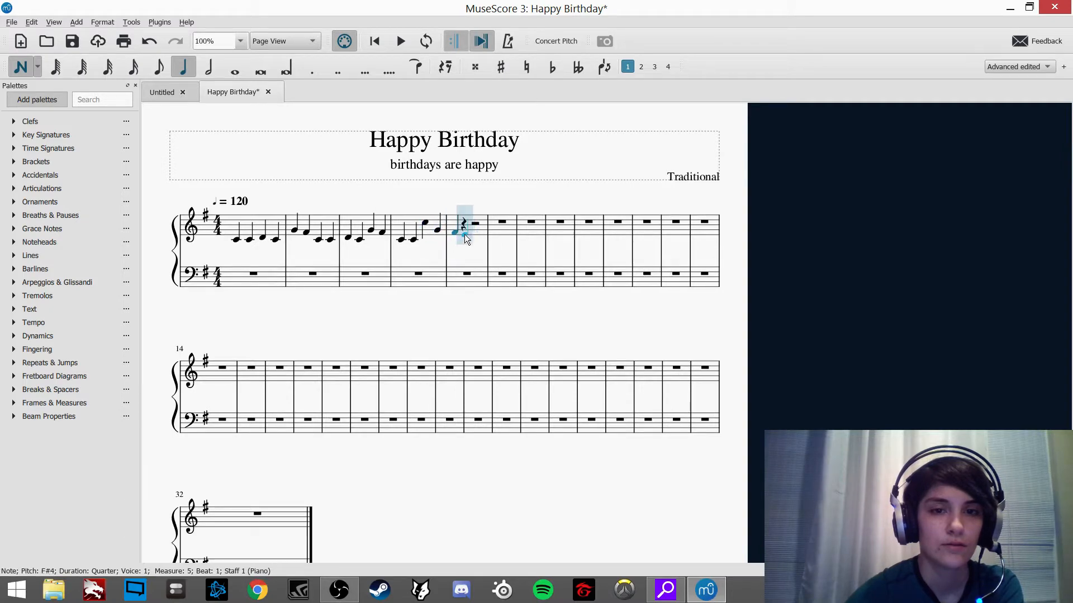
pyautogui.click(465, 234)
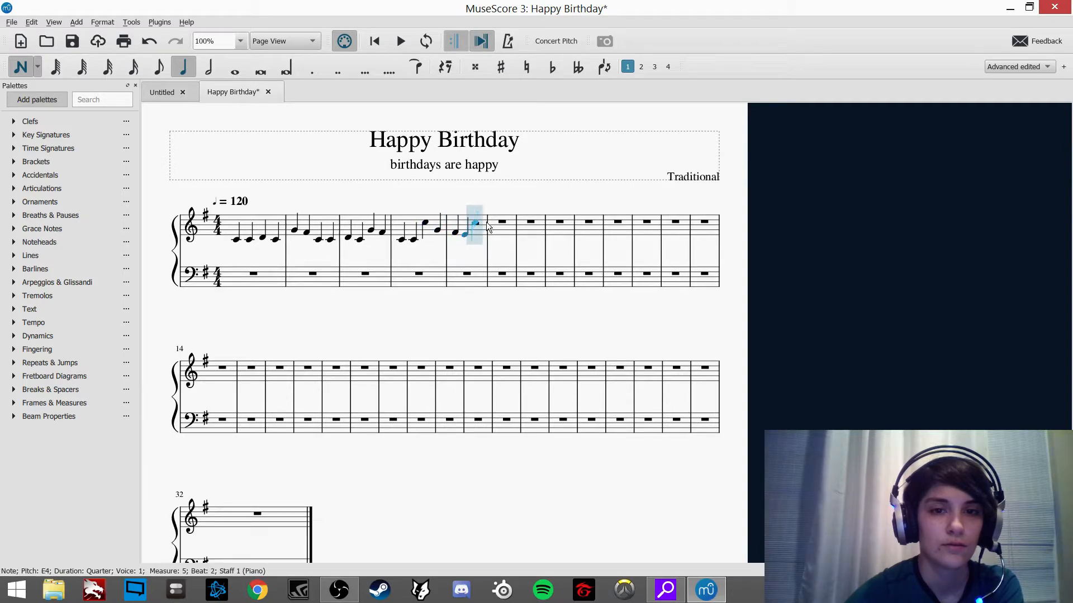
pyautogui.click(480, 224)
pyautogui.click(488, 224)
# Step: Enter quarter notes B4, G4, A4, G4 in treble measure 6 and leave note input
pyautogui.click(508, 230)
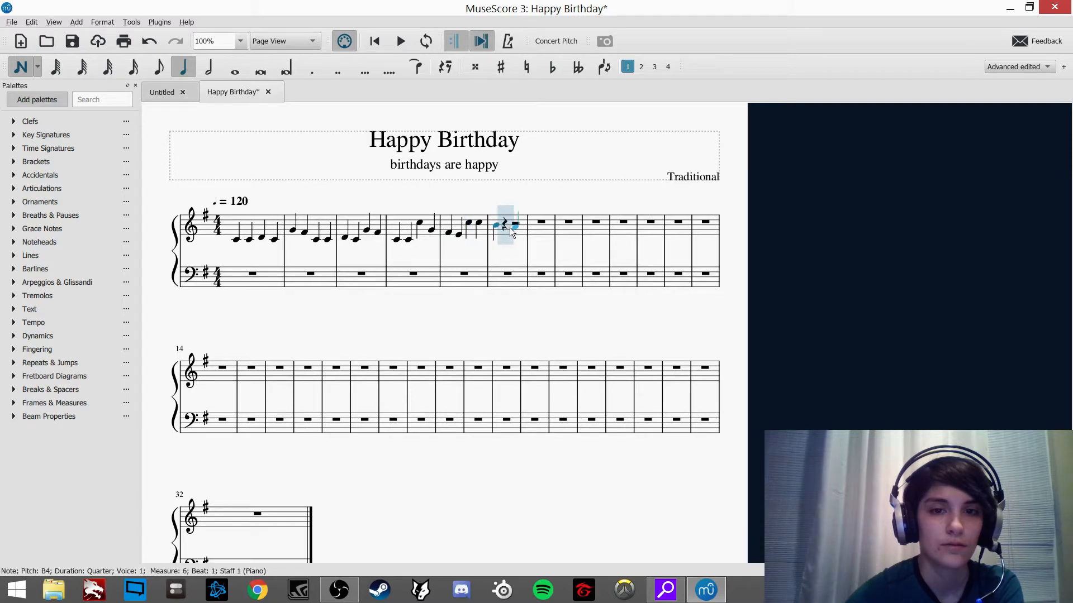
pyautogui.click(504, 229)
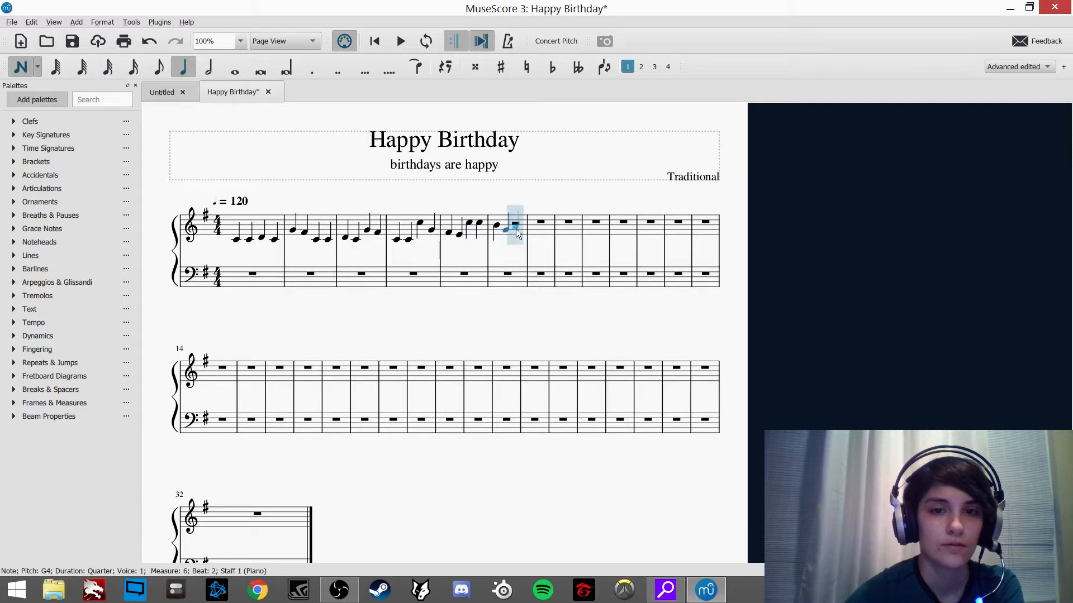
pyautogui.click(524, 227)
pyautogui.click(543, 231)
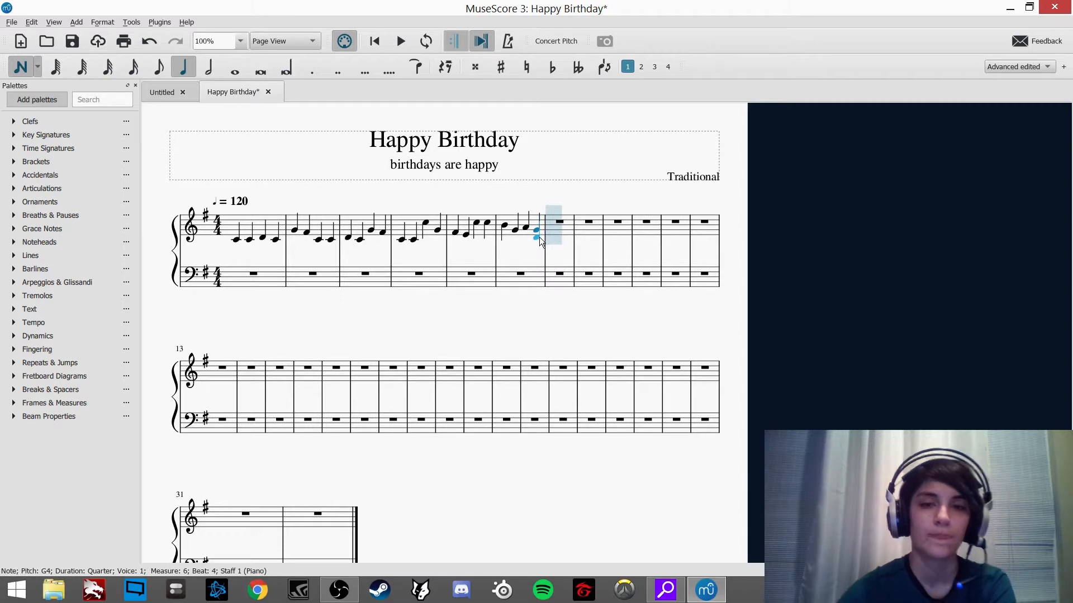
pyautogui.press('Escape')
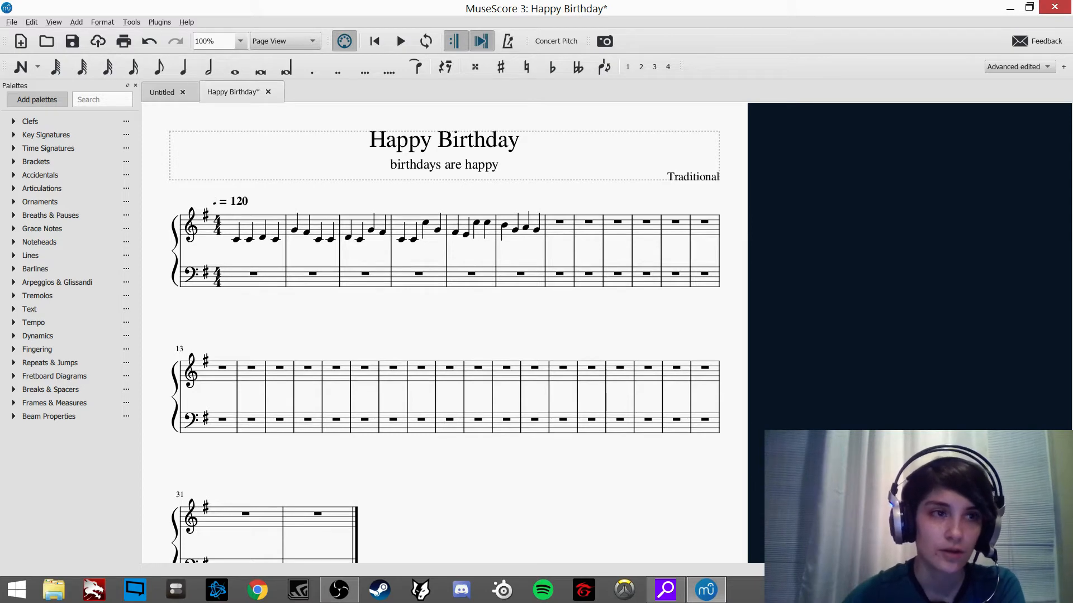
# Step: Save the score as Happy_Birthday.mscz in the Scores folder
pyautogui.click(12, 23)
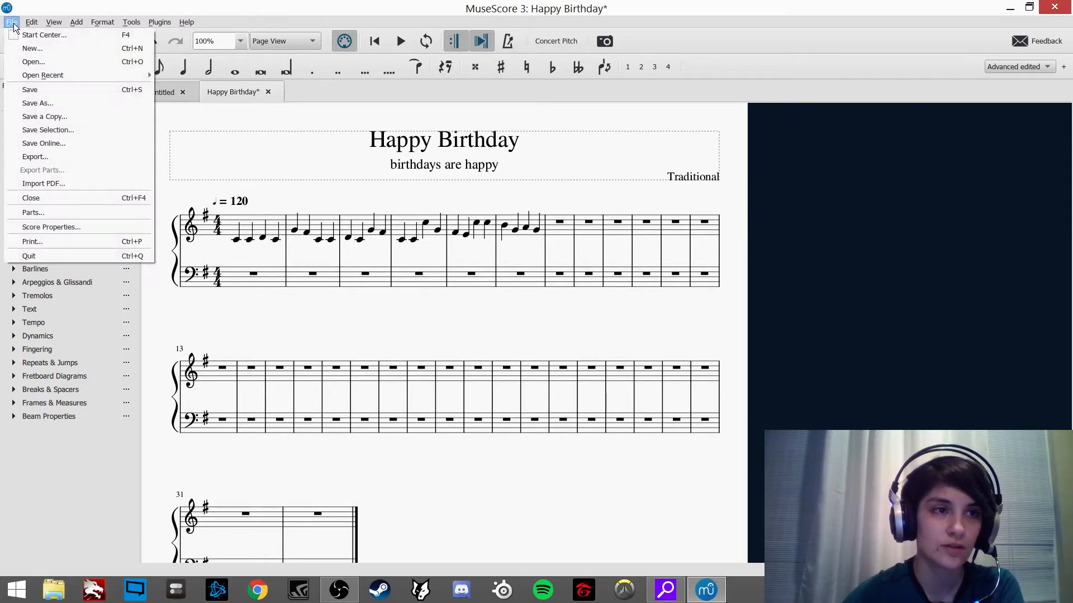
pyautogui.click(39, 90)
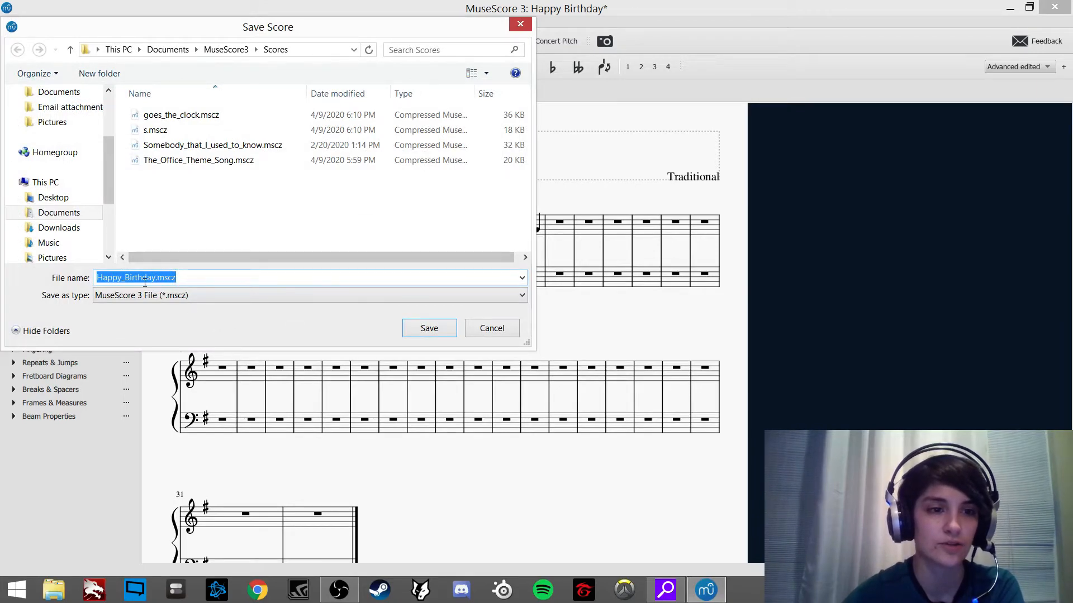
pyautogui.click(82, 199)
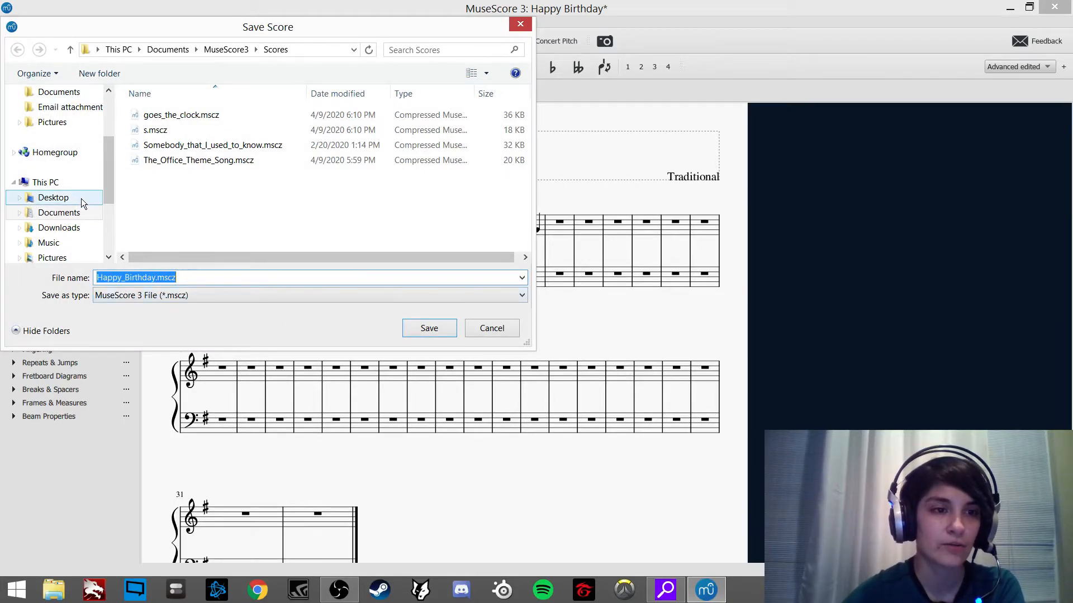
pyautogui.click(439, 330)
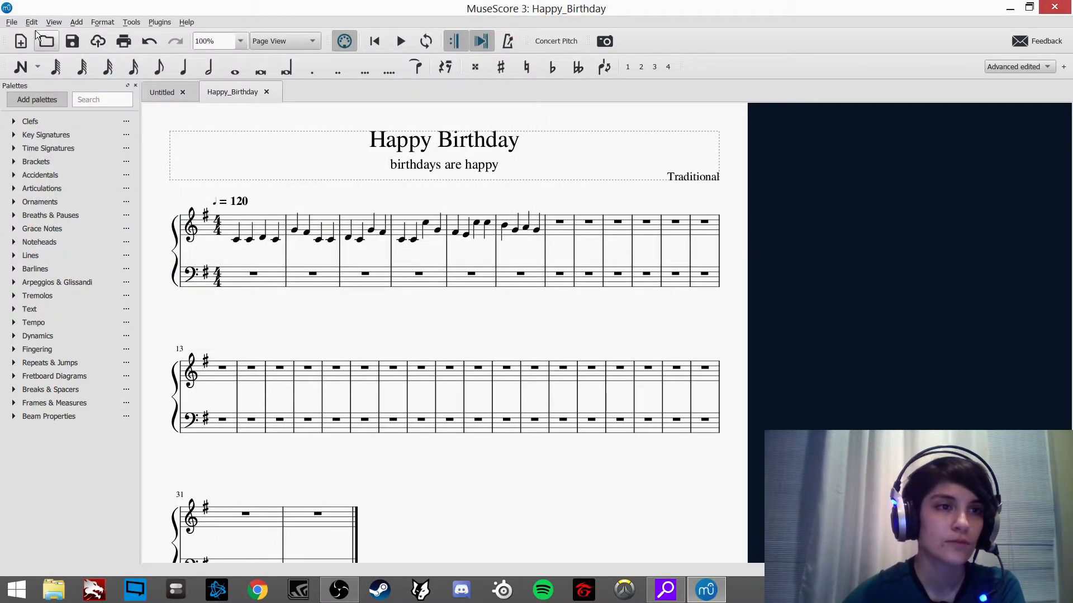
pyautogui.click(11, 21)
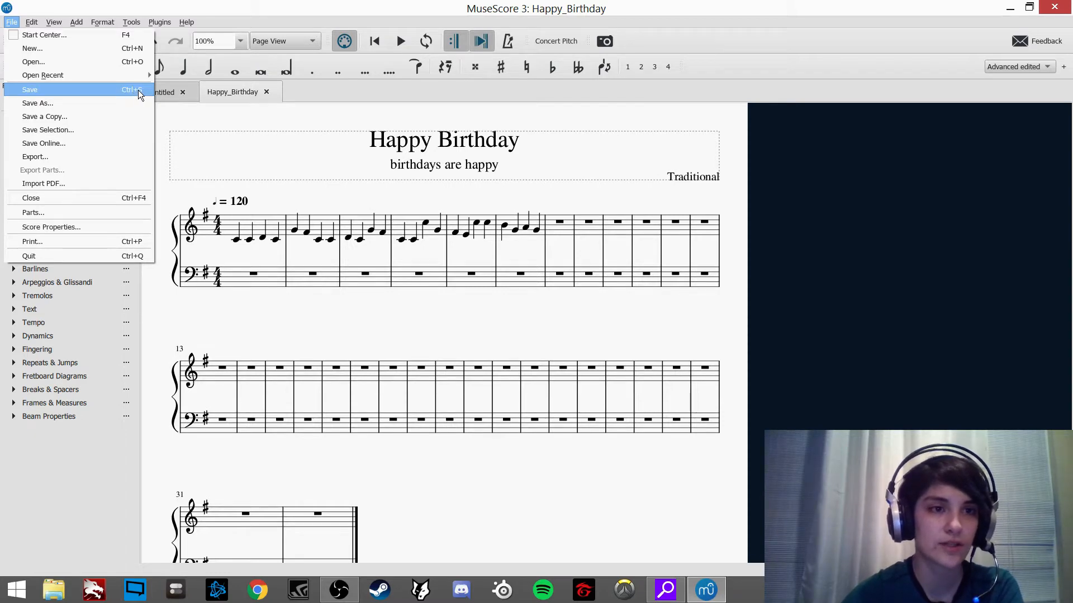
pyautogui.click(317, 193)
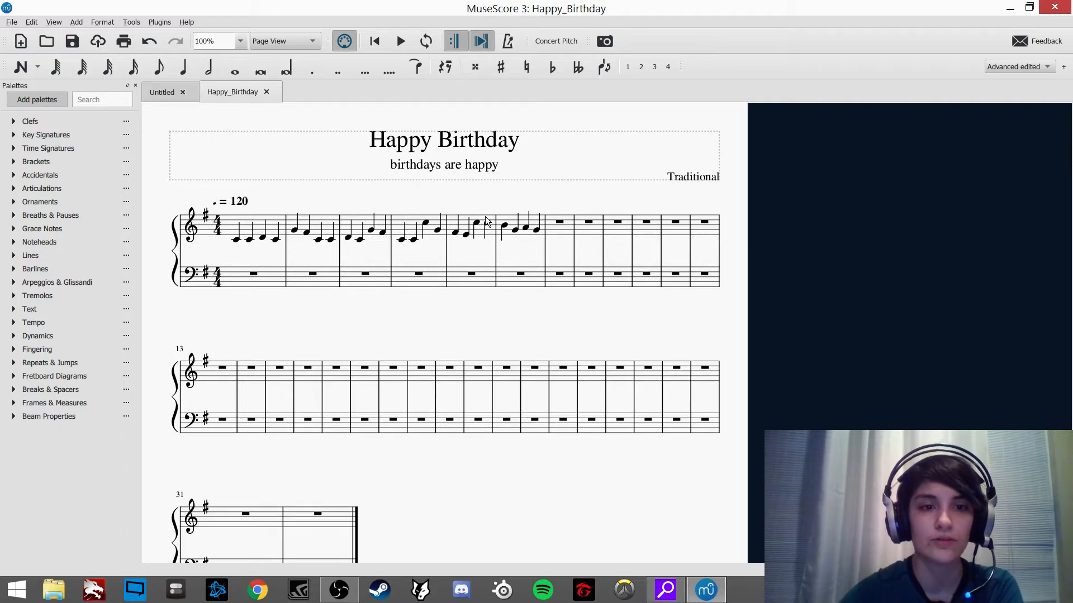
# Step: Play back the melody from the first treble note, stop after the entered notes and clear the selection
pyautogui.click(236, 240)
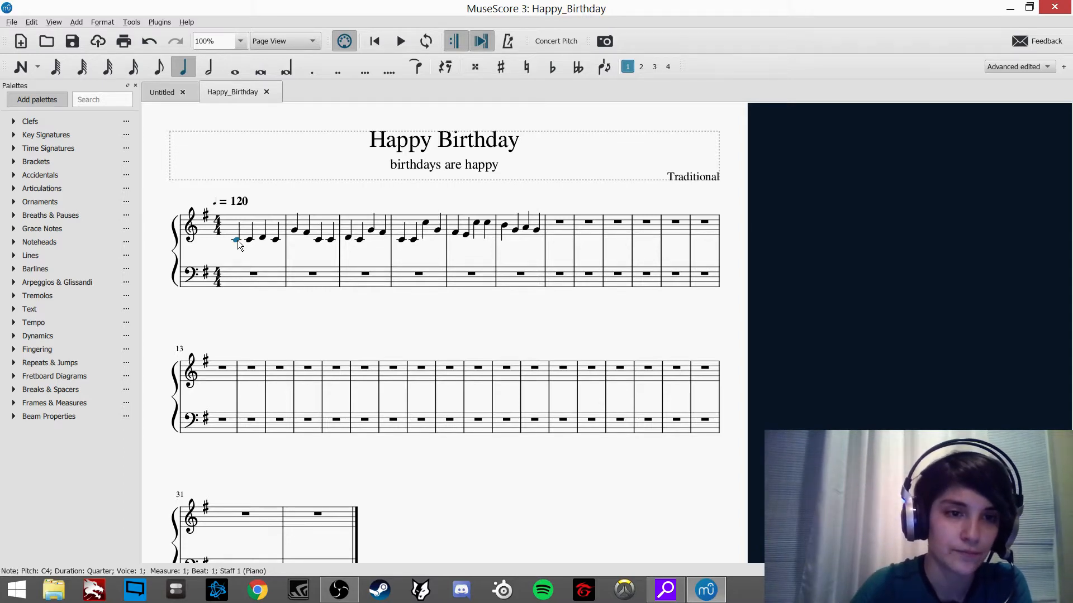
pyautogui.press('space')
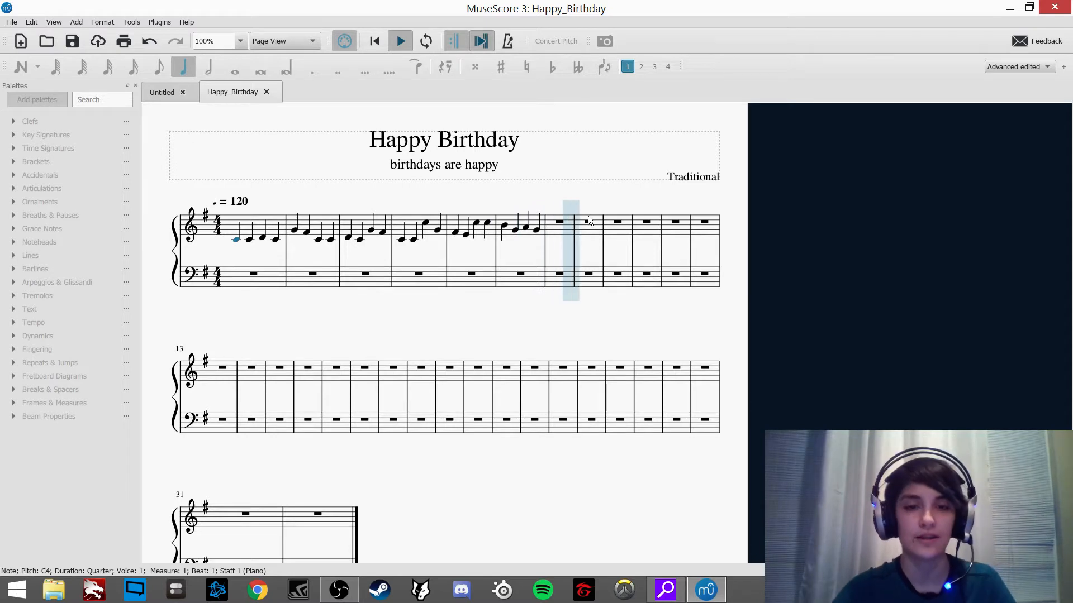
pyautogui.press('space')
pyautogui.press('Escape')
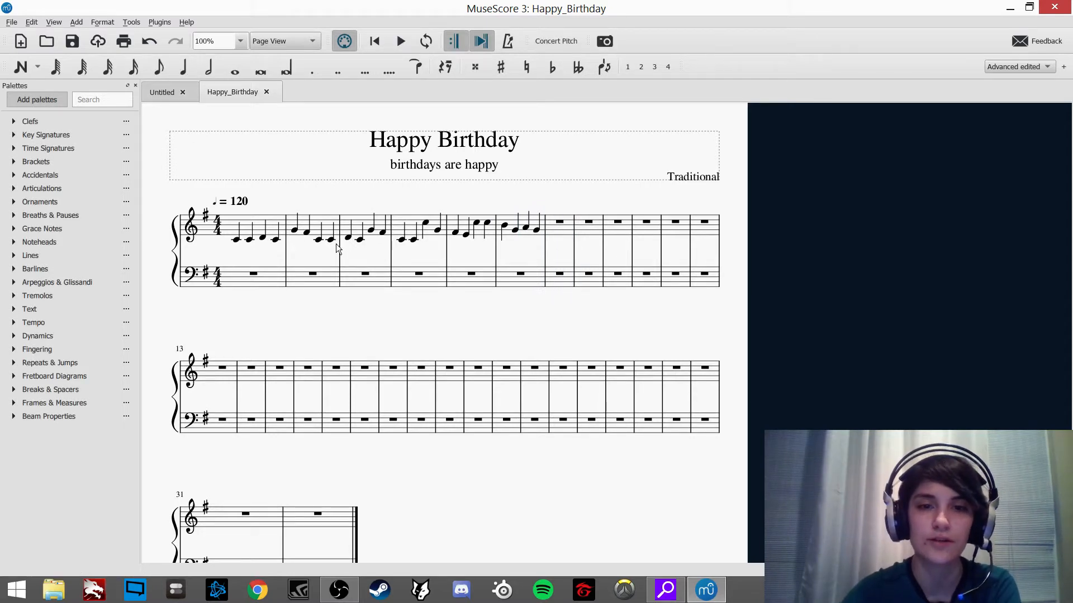
# Step: Raise the four notes of treble measure 1 to D4, D4, E4, D4
pyautogui.click(235, 240)
pyautogui.press('Up')
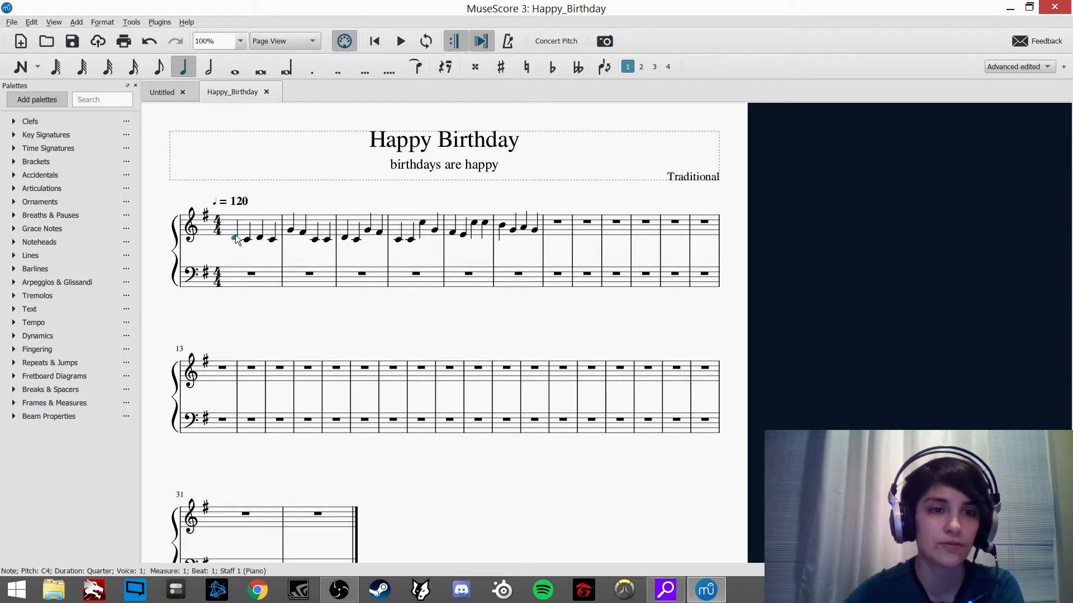
pyautogui.moveTo(249, 241); pyautogui.dragTo(250, 235)
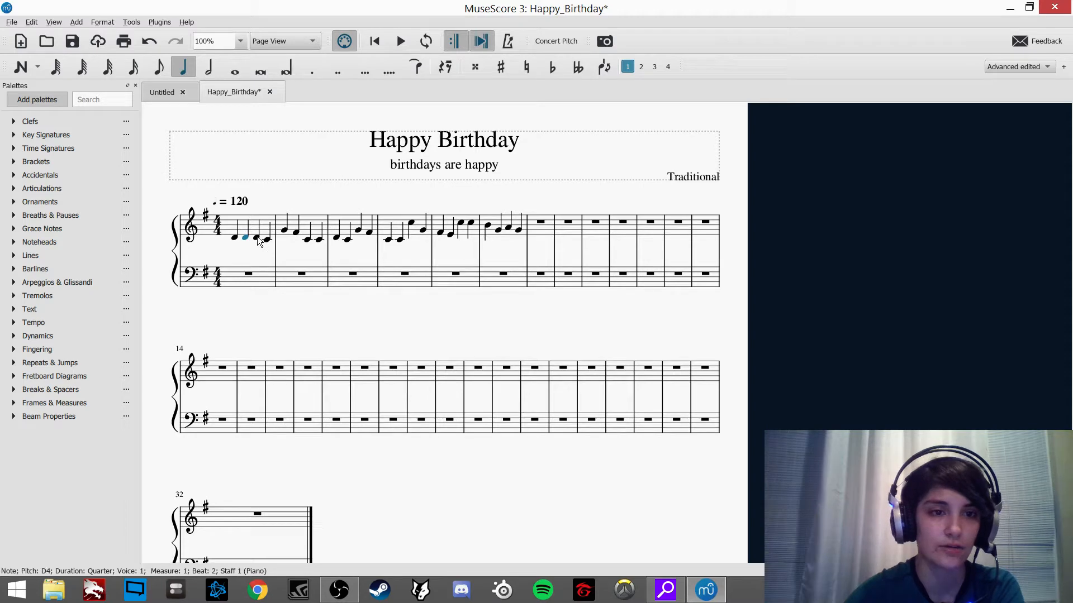
pyautogui.click(260, 239)
pyautogui.press('Up')
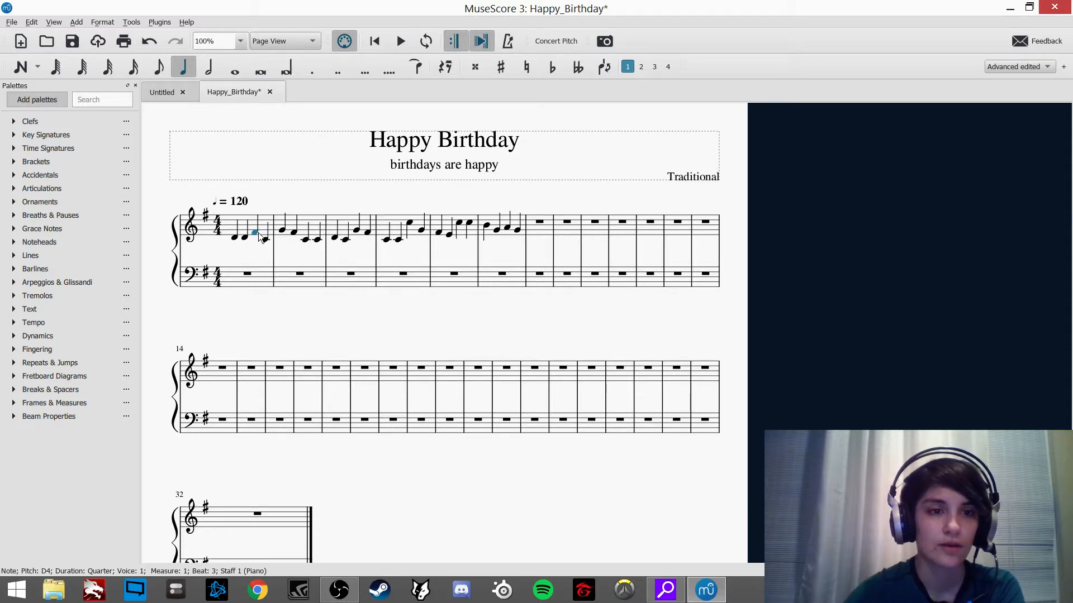
pyautogui.click(265, 240)
pyautogui.press('Up')
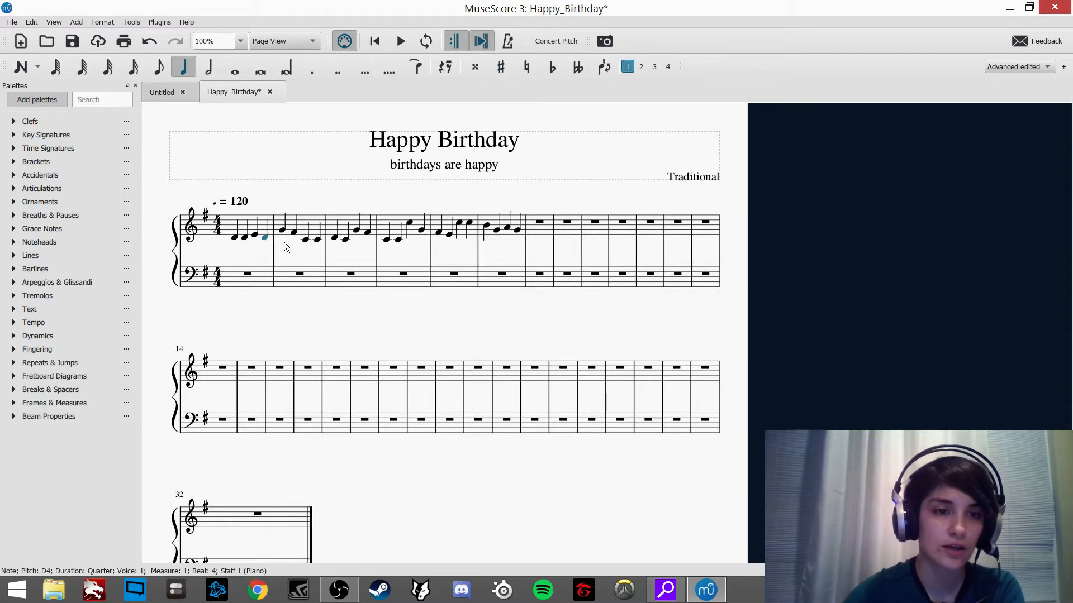
# Step: Raise the last two quarter notes of treble measure 2 to D4
pyautogui.click(281, 231)
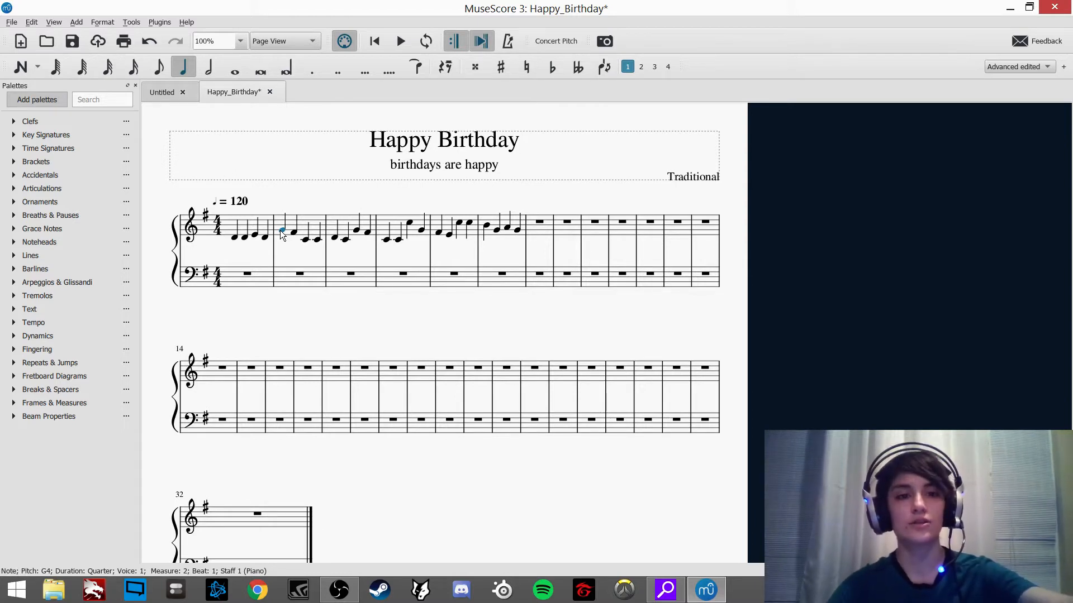
pyautogui.click(244, 237)
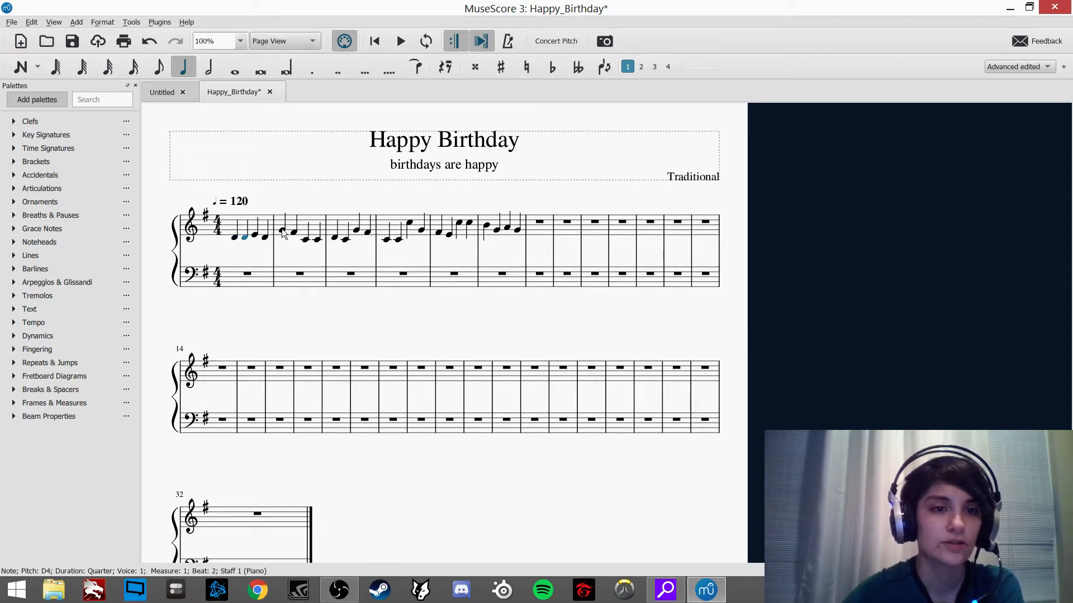
pyautogui.click(302, 241)
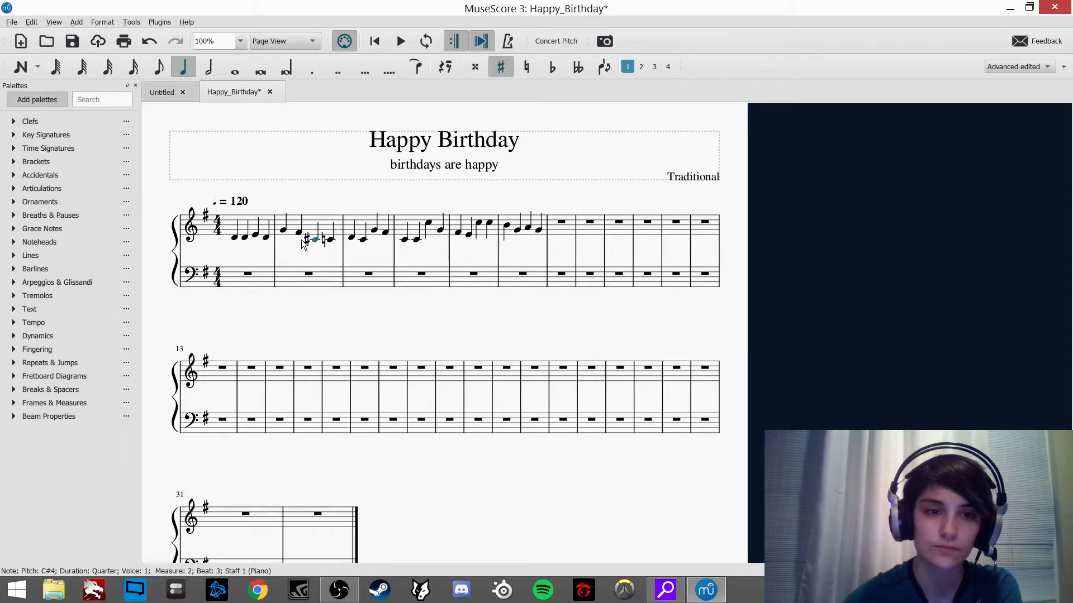
pyautogui.press('d')
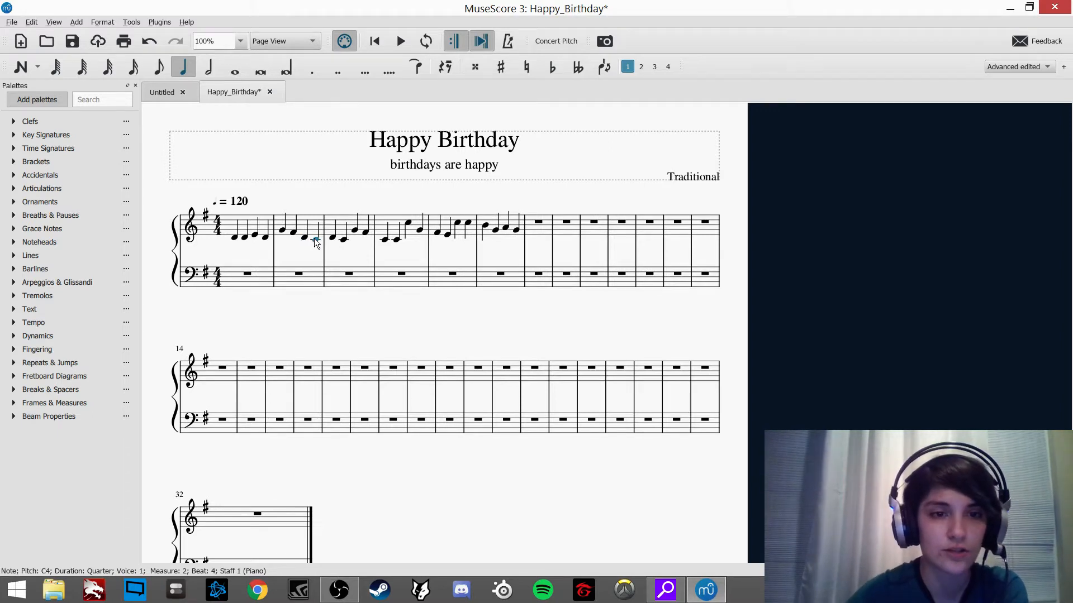
pyautogui.moveTo(314, 238)
pyautogui.mouseDown()
pyautogui.moveTo(316, 210)
pyautogui.moveTo(312, 239)
pyautogui.mouseUp()
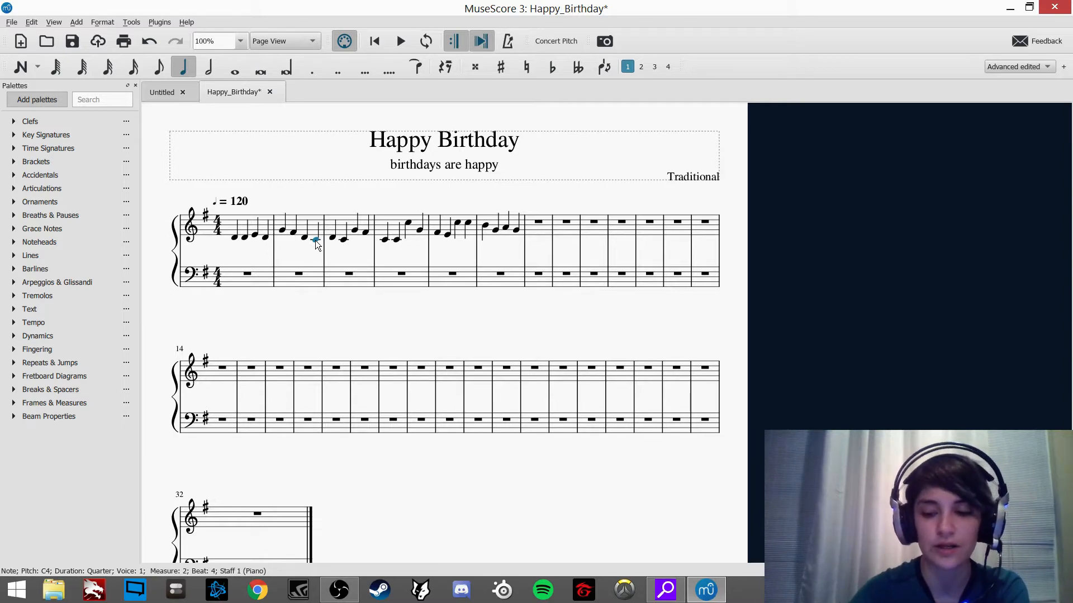
pyautogui.press('Up')
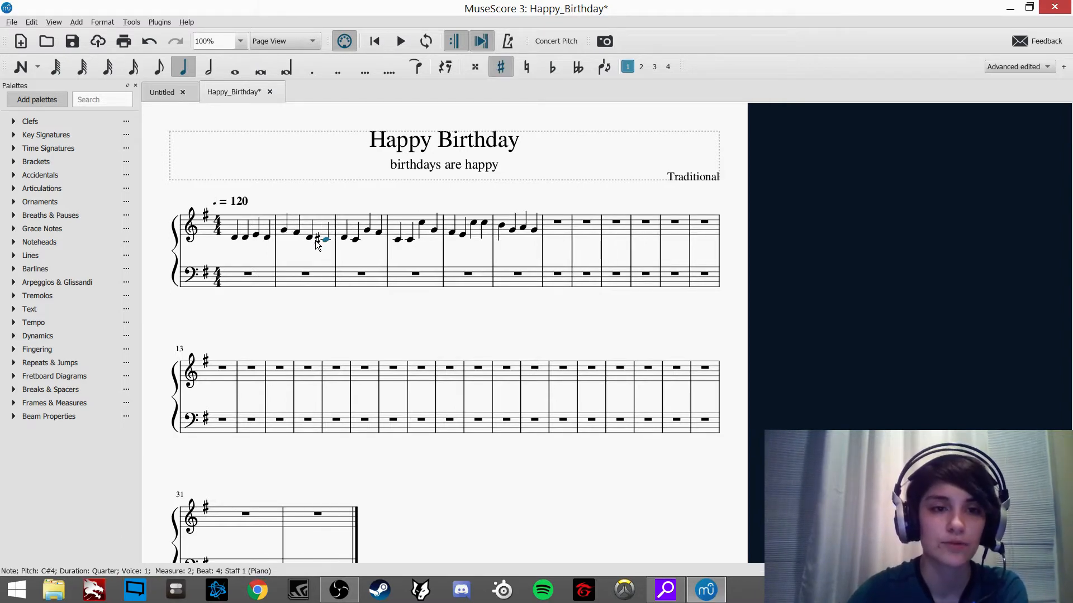
pyautogui.press('Down')
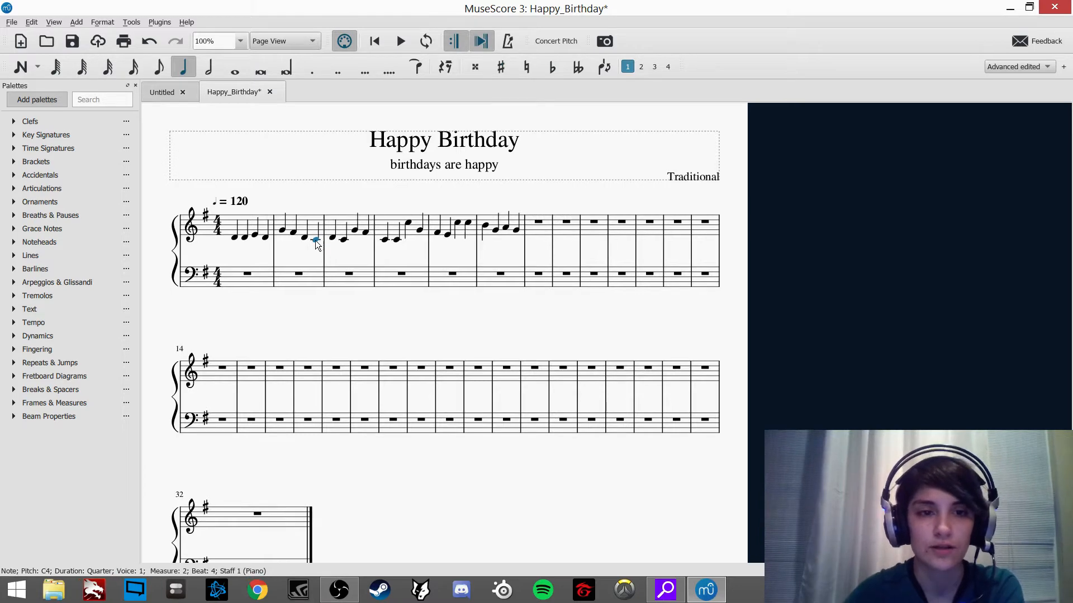
pyautogui.press('Up')
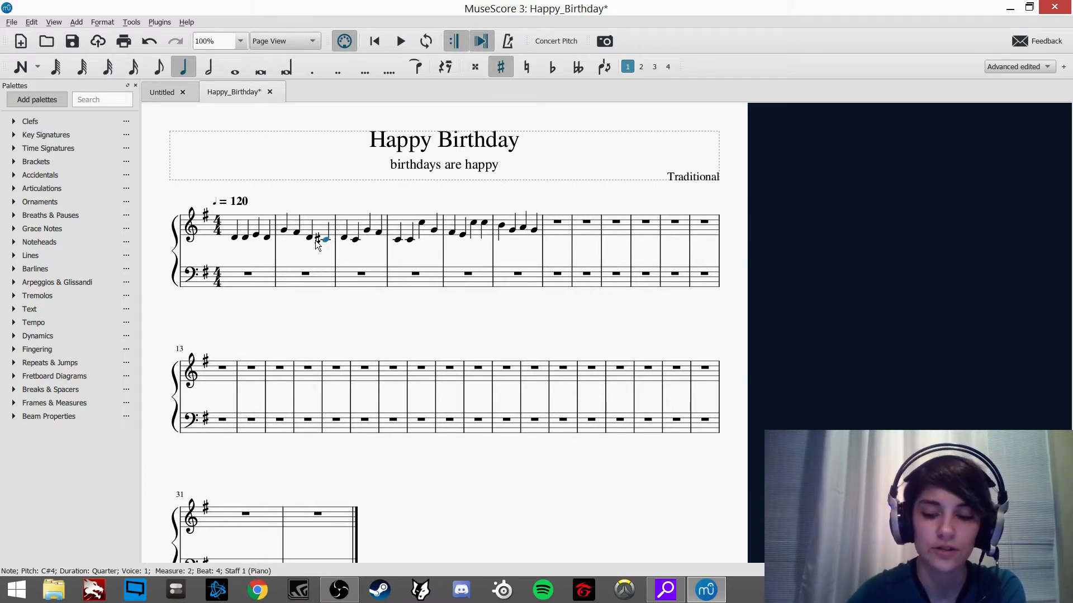
pyautogui.press('Up')
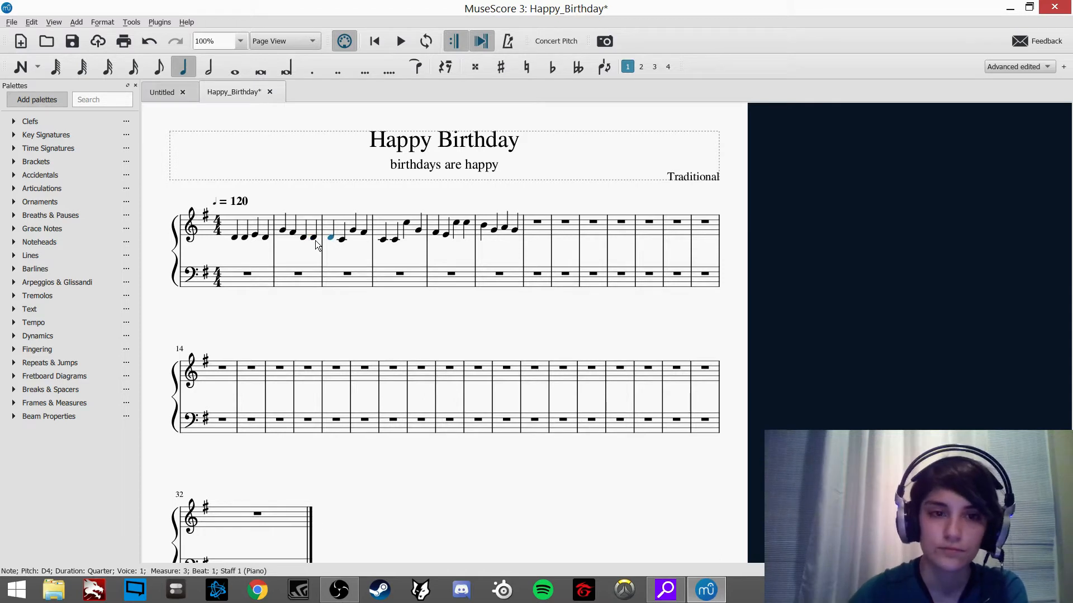
# Step: Raise the first two notes of treble measure 3 to E4 and D4
pyautogui.press('Up')
pyautogui.press('Up')
pyautogui.press('Right')
pyautogui.press('Up')
pyautogui.press('Up')
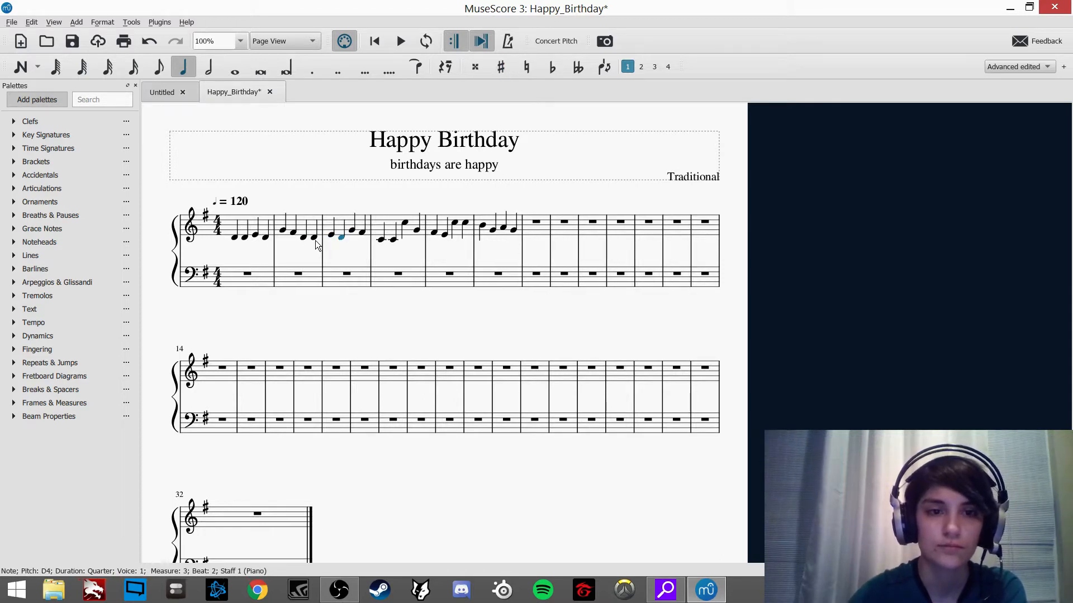
# Step: Raise the last two notes of treble measure 3 to A4 and G4
pyautogui.press('Right')
pyautogui.press('Right')
pyautogui.press('Right')
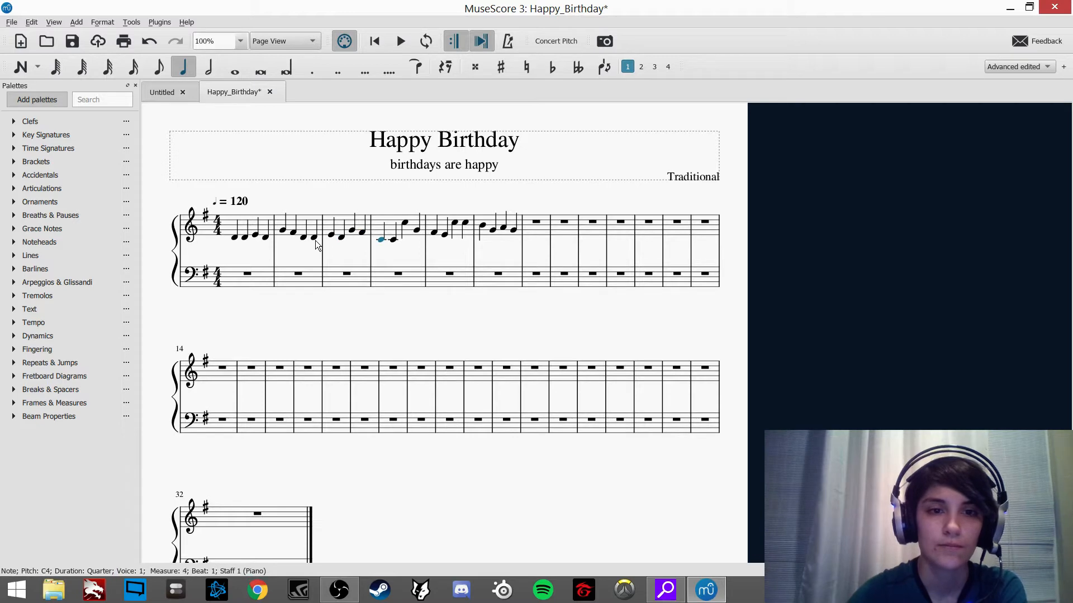
pyautogui.press('Left')
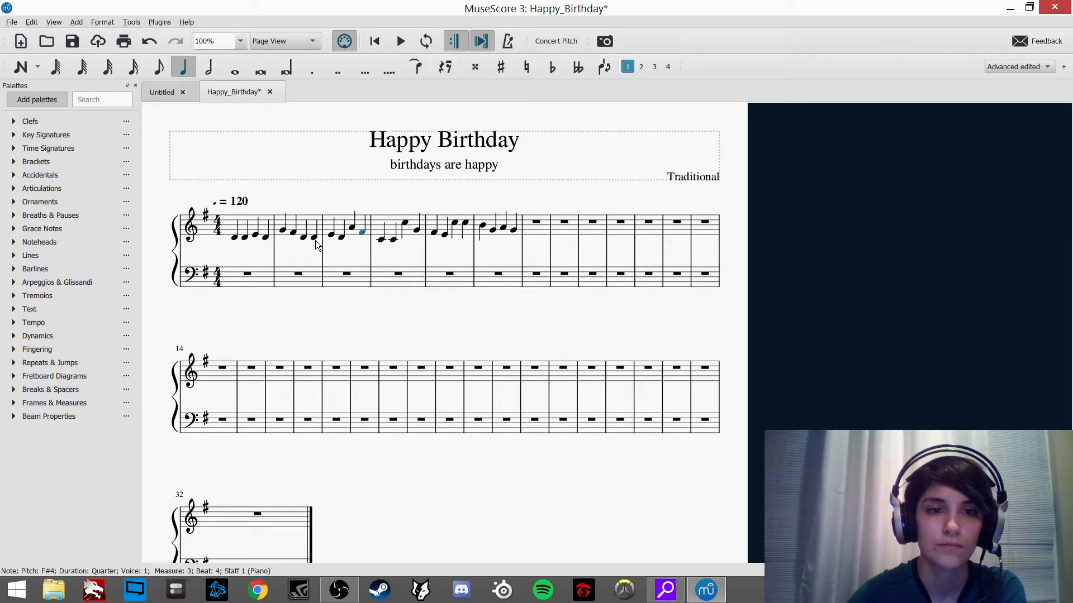
pyautogui.press('Up')
# Step: Raise the first two notes of treble measure 4 to D4
pyautogui.press('Right')
pyautogui.press('Up')
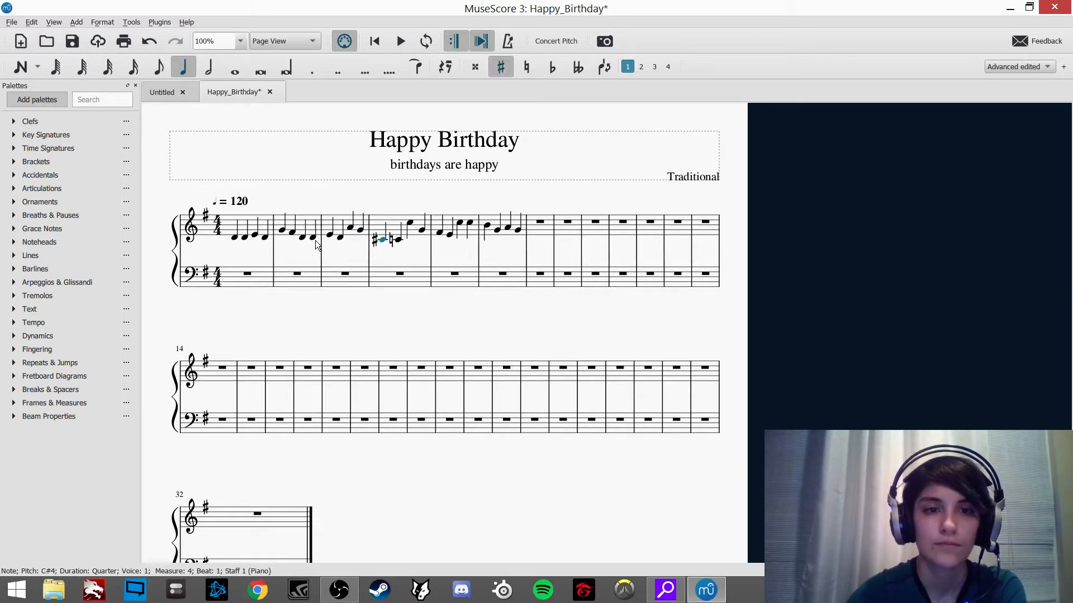
pyautogui.press('Up')
pyautogui.press('Right')
pyautogui.press('Up')
pyautogui.press('Up')
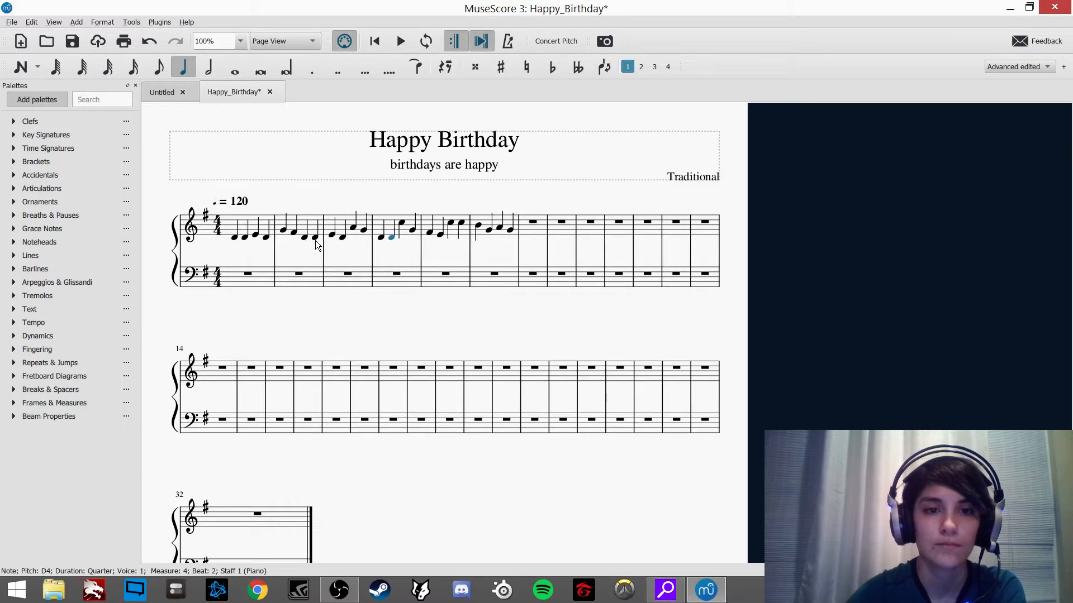
# Step: Raise the last two notes of treble measure 4 to D5 and B4
pyautogui.press('Right')
pyautogui.press('Up')
pyautogui.press('Up')
pyautogui.press('Right')
pyautogui.press('Down')
pyautogui.press('Down')
pyautogui.press('Down')
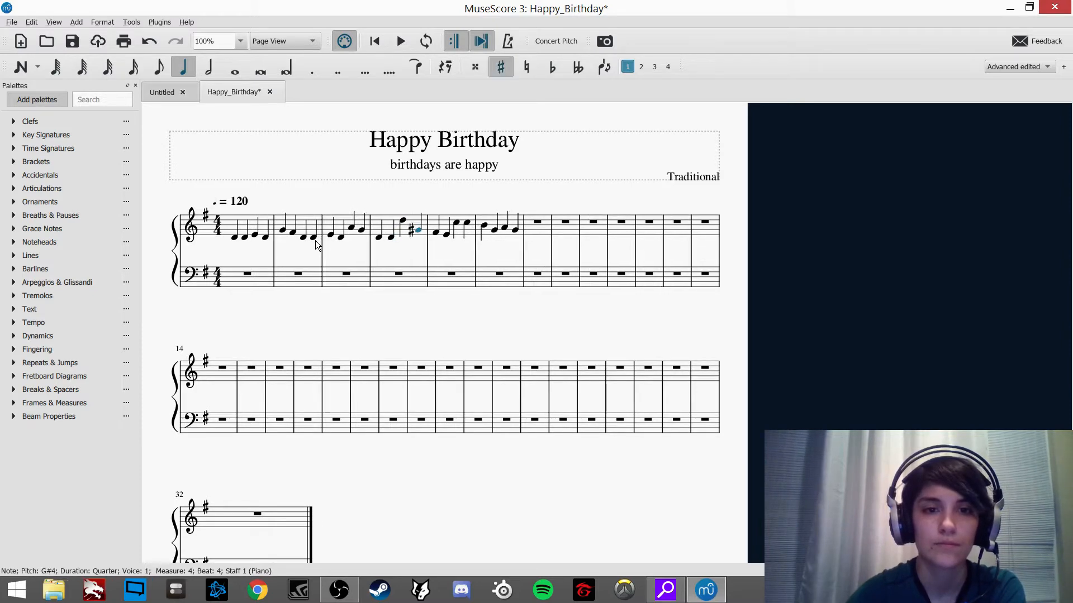
pyautogui.press('Up')
pyautogui.press('Up')
pyautogui.press('Up')
# Step: Raise the first two notes of treble measure 5 to G4 and F#4
pyautogui.press('Right')
pyautogui.press('Up')
pyautogui.press('Up')
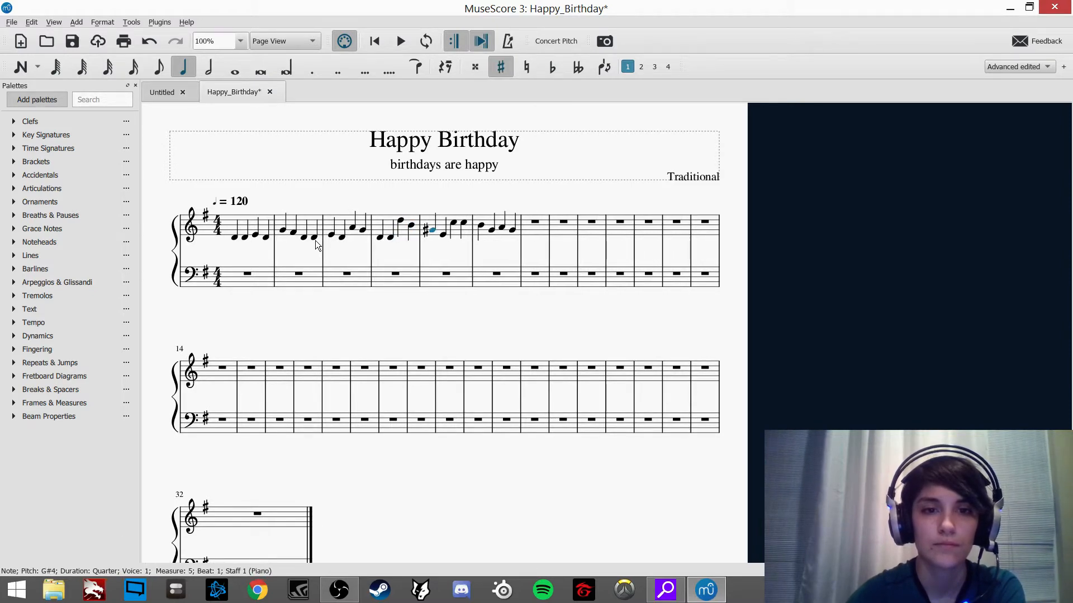
pyautogui.press('Down')
pyautogui.press('Right')
pyautogui.press('Up')
pyautogui.press('Up')
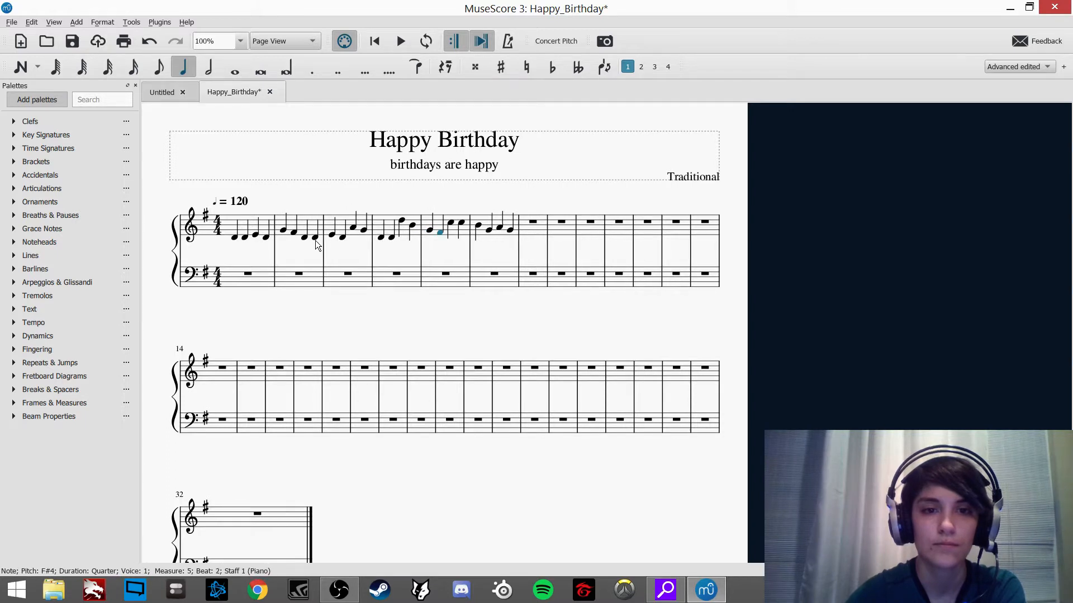
# Step: Lower the third note of treble measure 5 to E4
pyautogui.press('Right')
pyautogui.press('Down')
pyautogui.press('Down')
pyautogui.press('Down')
pyautogui.press('Down')
pyautogui.press('Down')
pyautogui.press('Down')
pyautogui.press('Down')
pyautogui.press('Down')
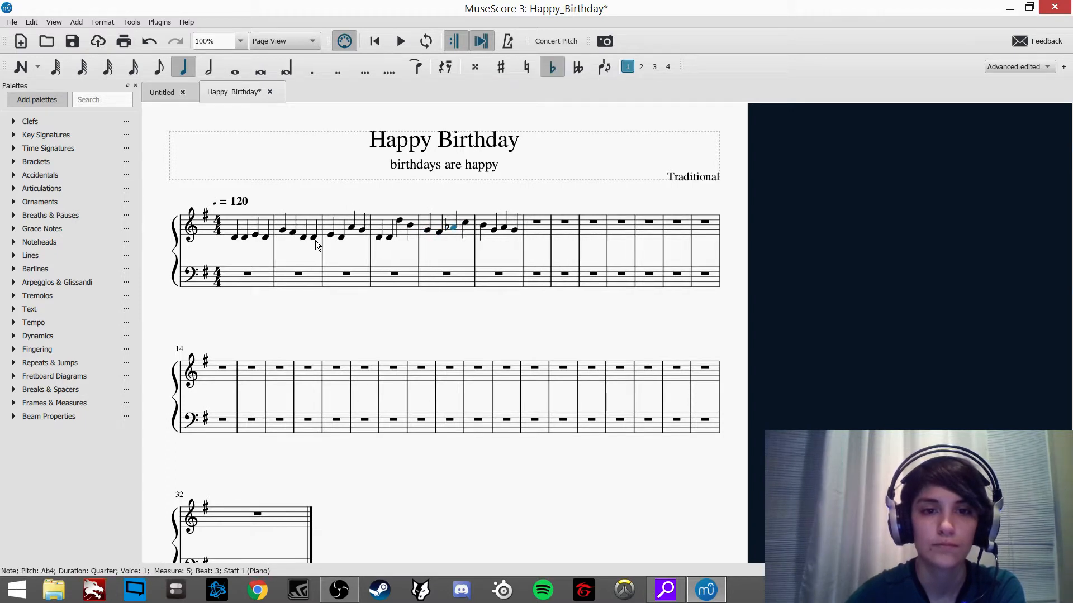
# Step: Keep the last note of treble measure 5 and raise the first two notes of measure 6 to C5 and B4
pyautogui.press('Right')
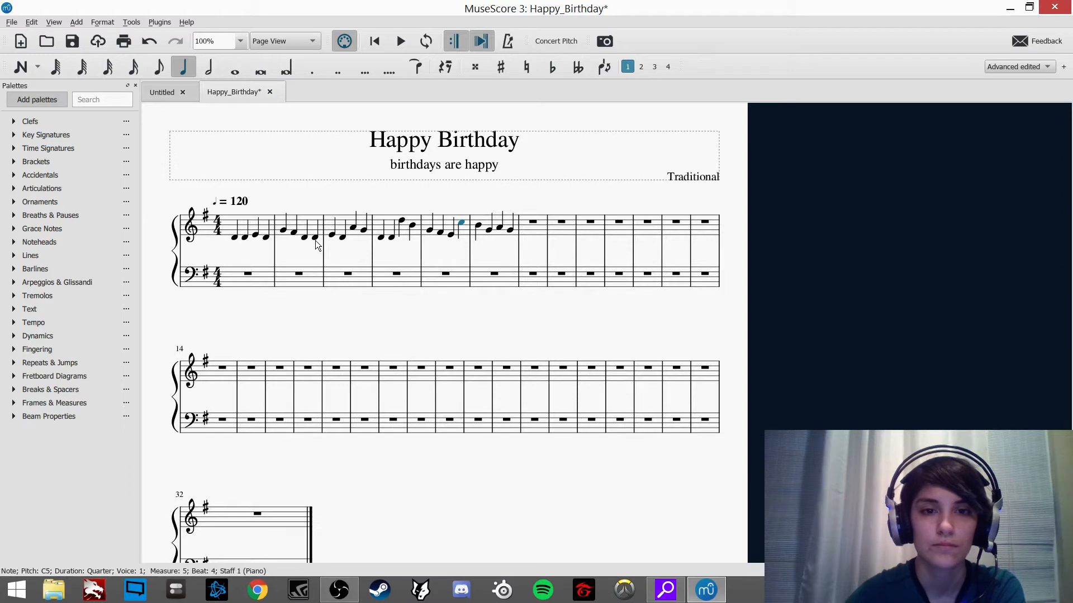
pyautogui.press('Right')
pyautogui.press('Up')
pyautogui.press('Right')
pyautogui.press('Up')
pyautogui.press('Up')
pyautogui.press('Up')
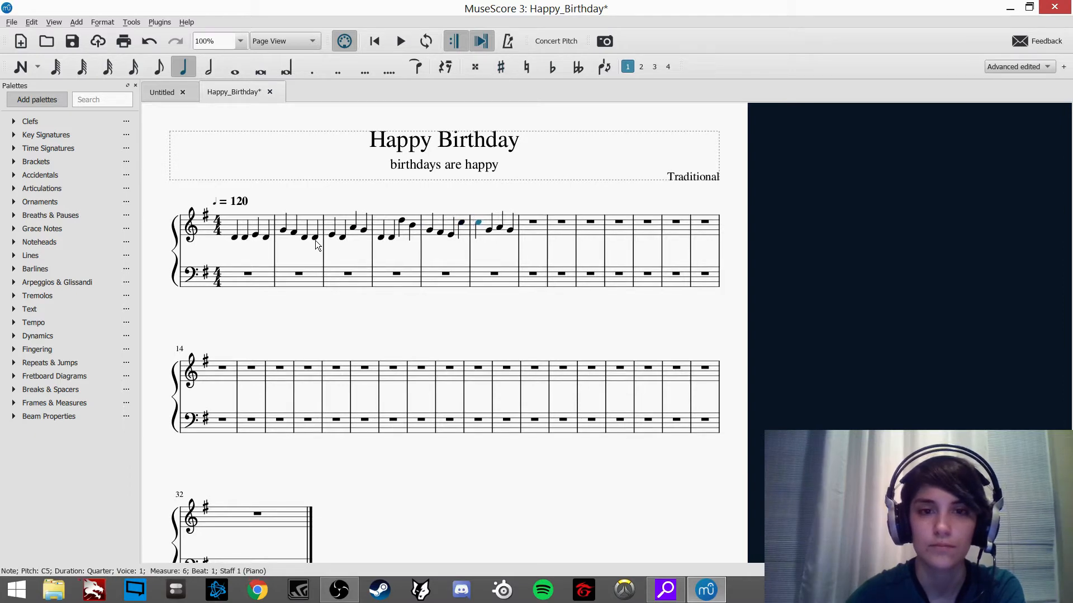
pyautogui.press('Up')
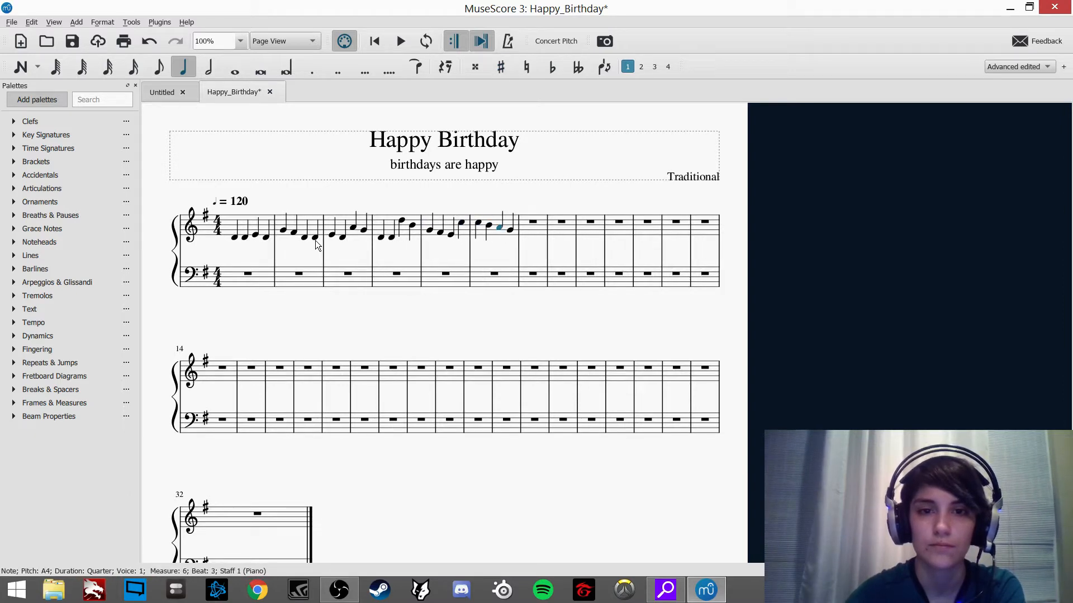
# Step: Change the last two notes of treble measure 6 to G4 and A4 and clear the selection
pyautogui.press('Right')
pyautogui.press('Right')
pyautogui.press('Up')
pyautogui.press('Up')
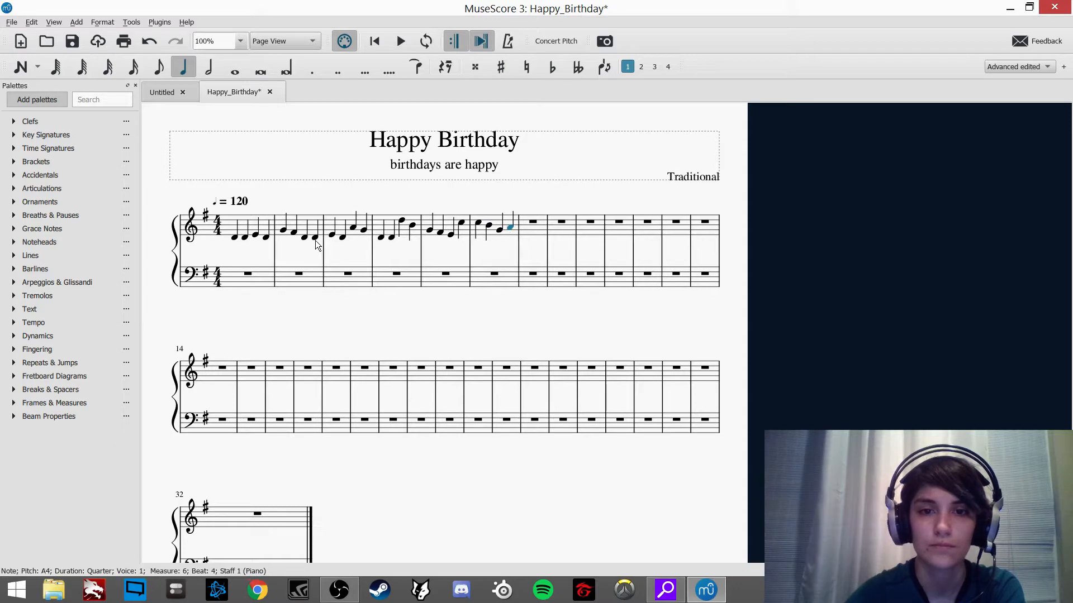
pyautogui.press('Escape')
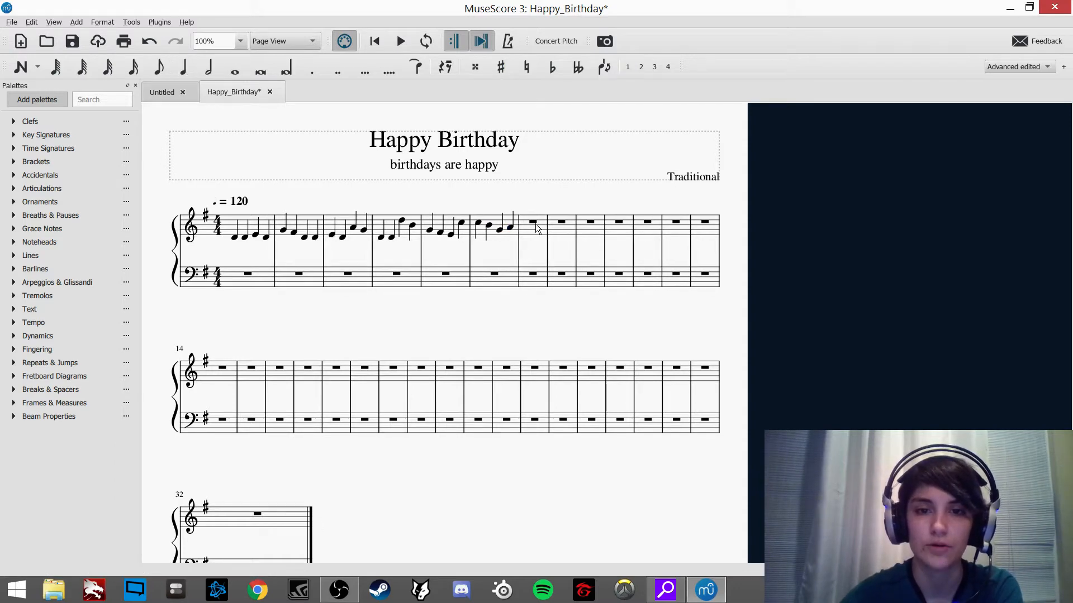
# Step: Try shortening the full-measure rest in treble measure 7 to a half, quarter and eighth rest
pyautogui.click(533, 223)
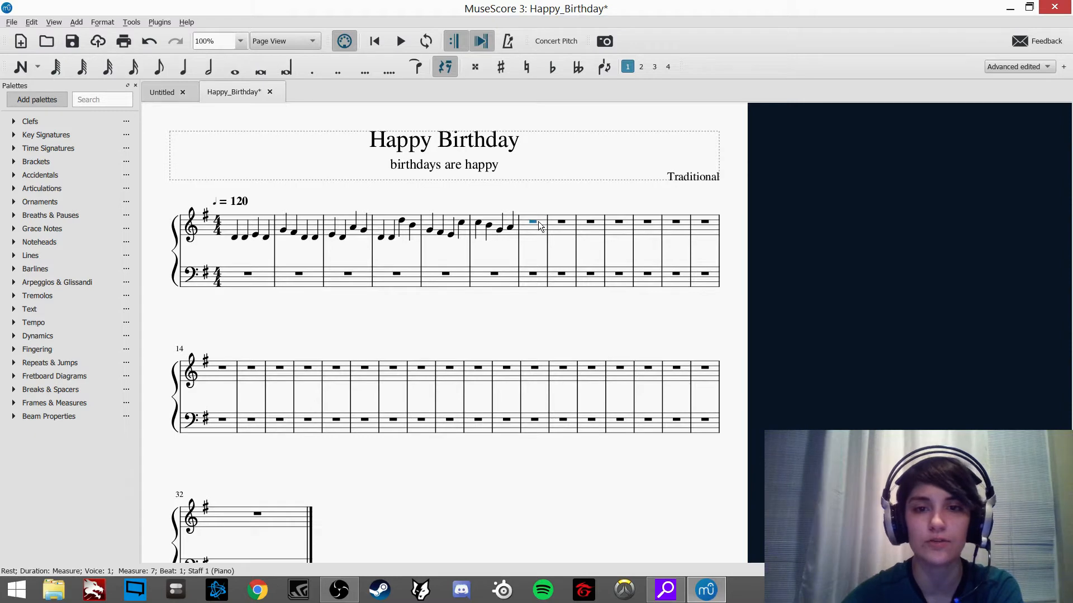
pyautogui.click(219, 75)
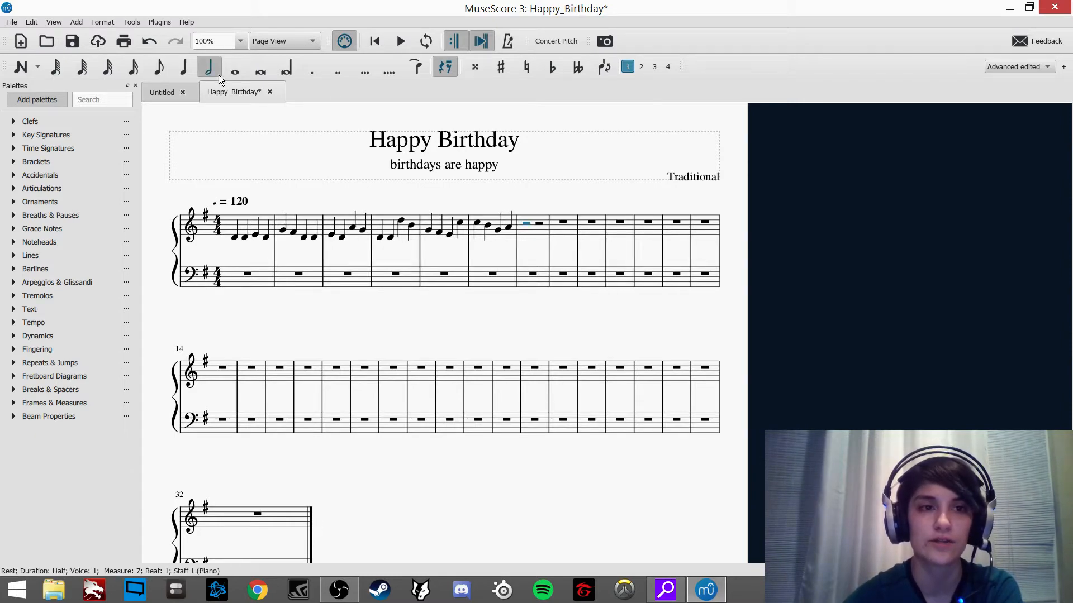
pyautogui.click(183, 68)
pyautogui.click(160, 69)
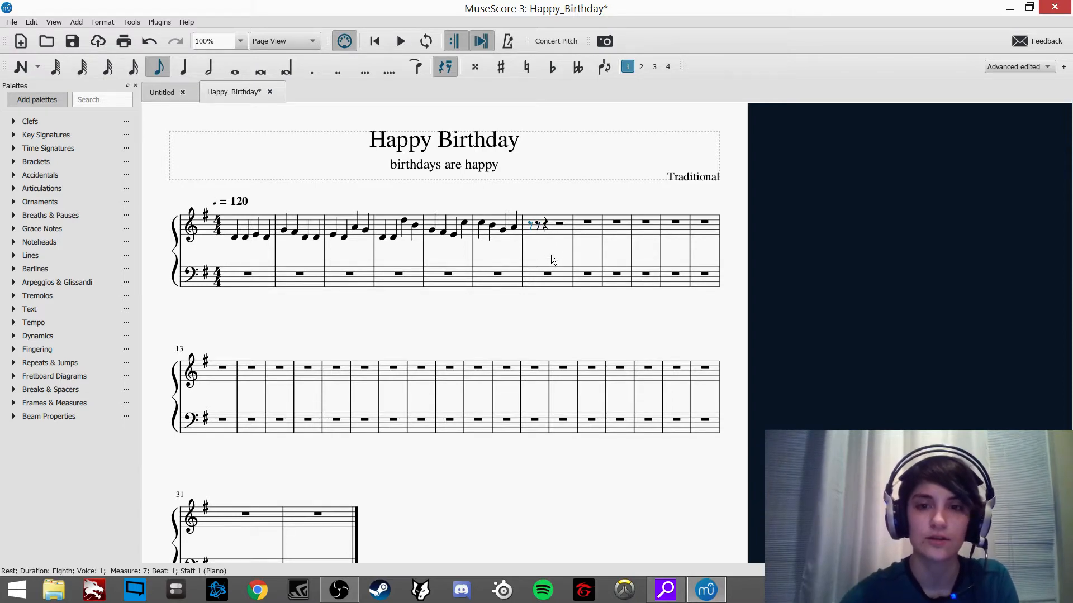
pyautogui.press('Escape')
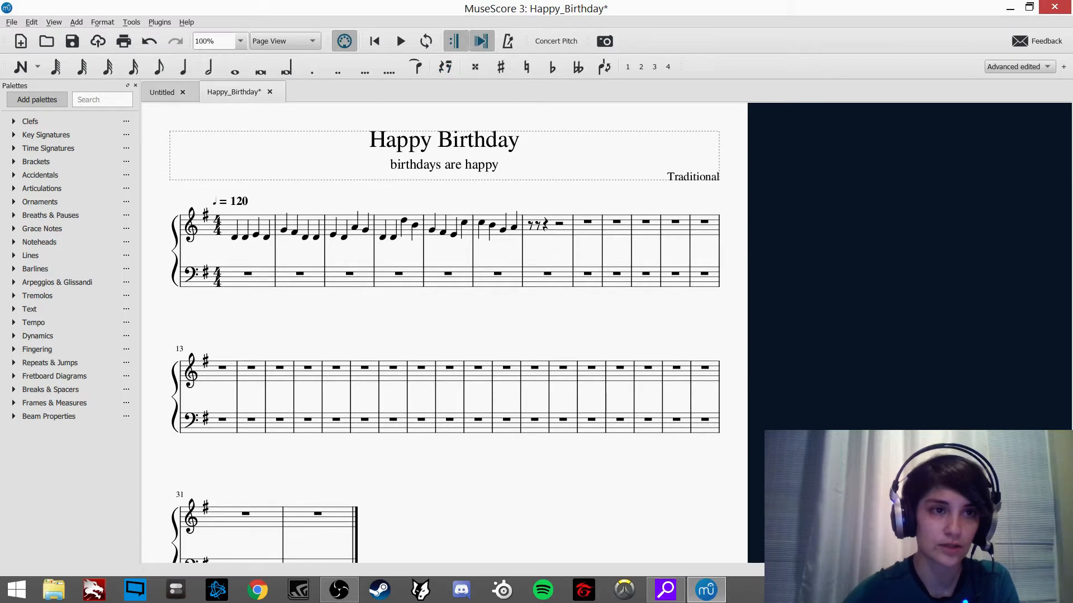
# Step: Undo the rest duration changes in treble measure 7, restoring the full-measure rest
pyautogui.click(152, 43)
pyautogui.click(174, 39)
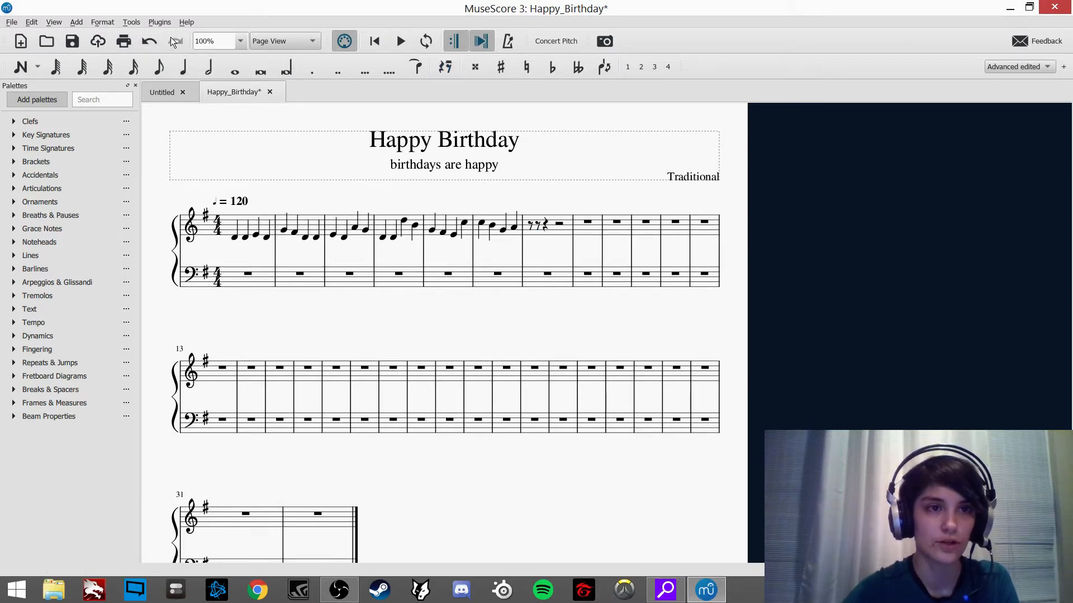
pyautogui.click(145, 38)
pyautogui.click(146, 38)
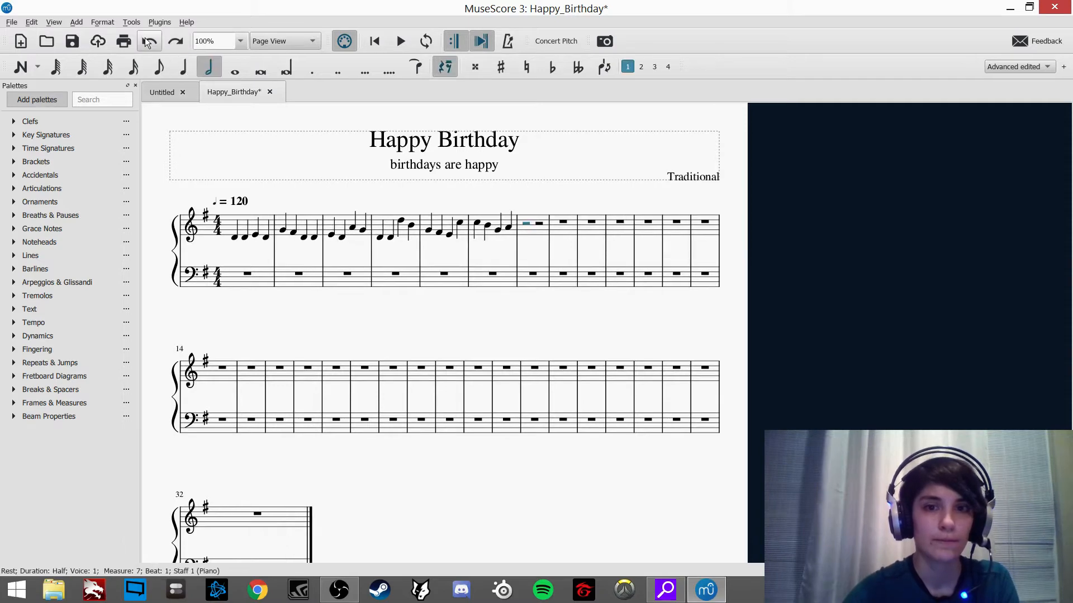
pyautogui.press('Escape')
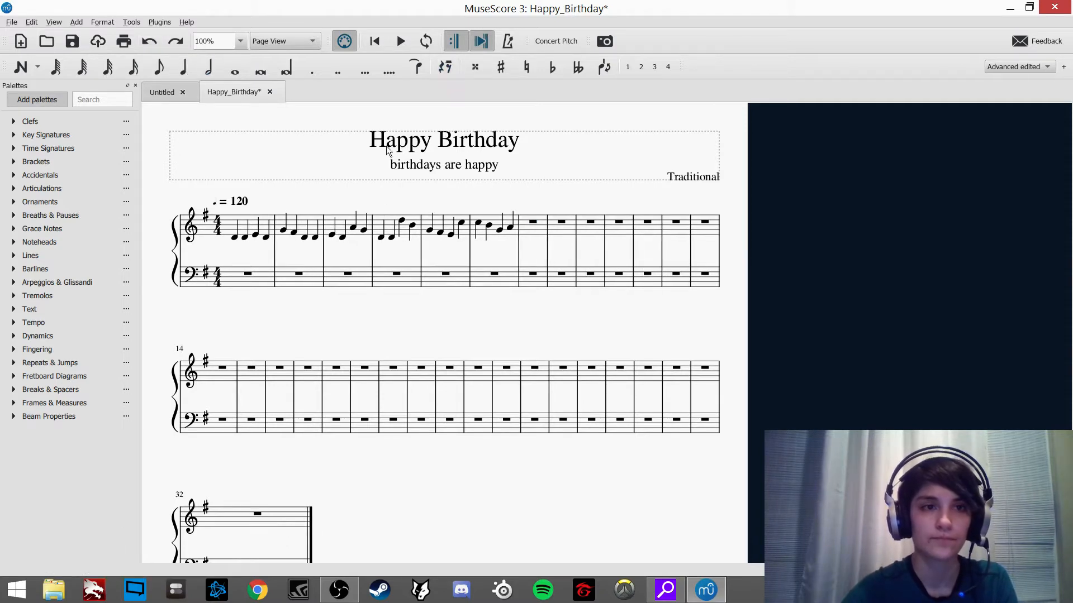
pyautogui.click(182, 44)
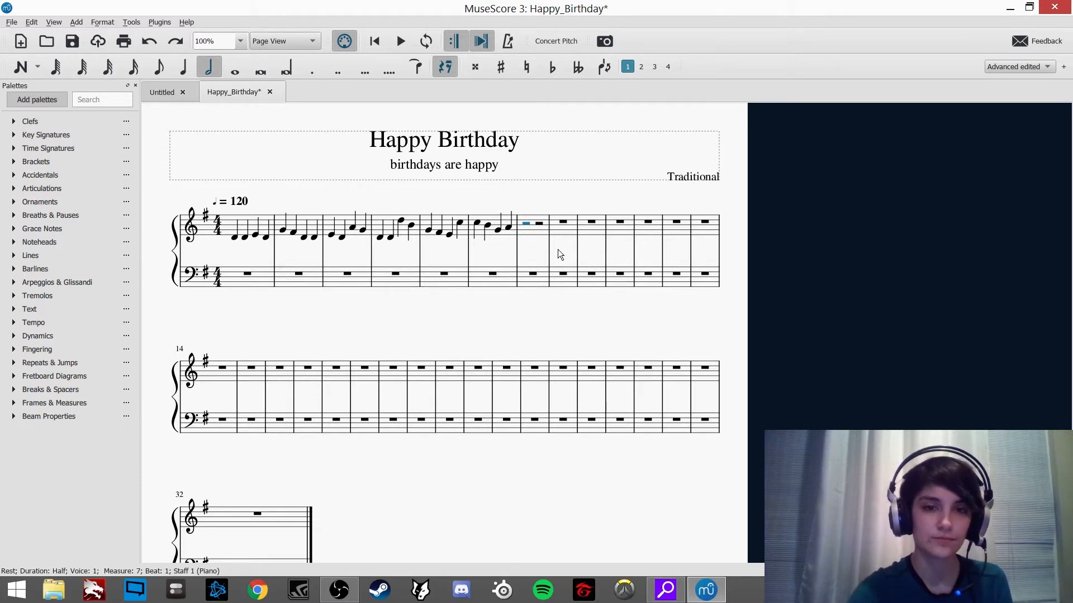
pyautogui.hotkey('ctrl', 'z')
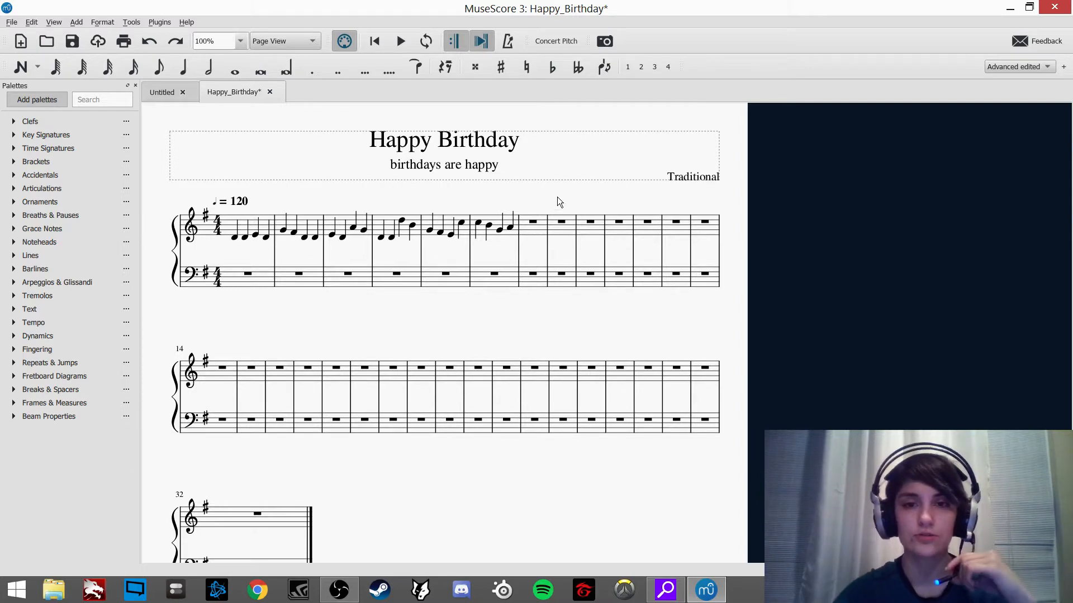
# Step: Enter a whole note G4 in treble measure 7 and leave note input
pyautogui.click(533, 221)
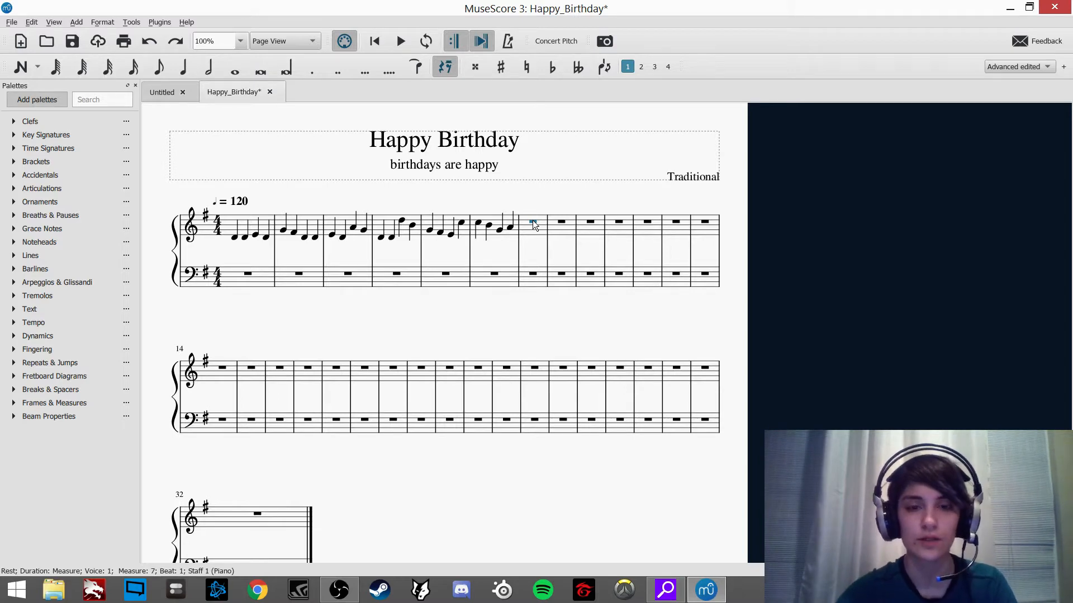
pyautogui.press('n')
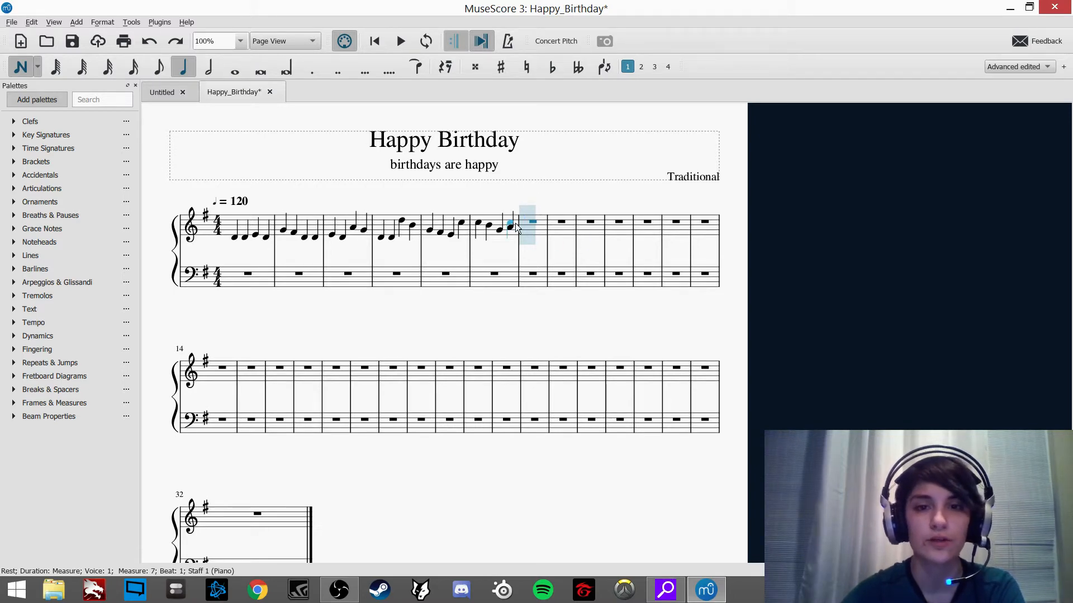
pyautogui.click(237, 75)
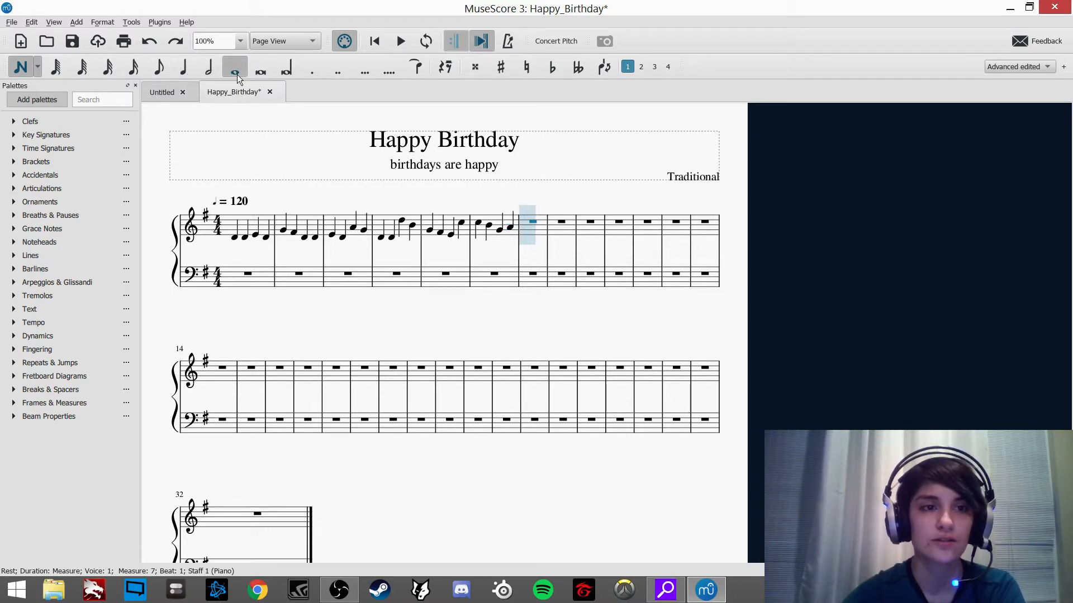
pyautogui.click(134, 67)
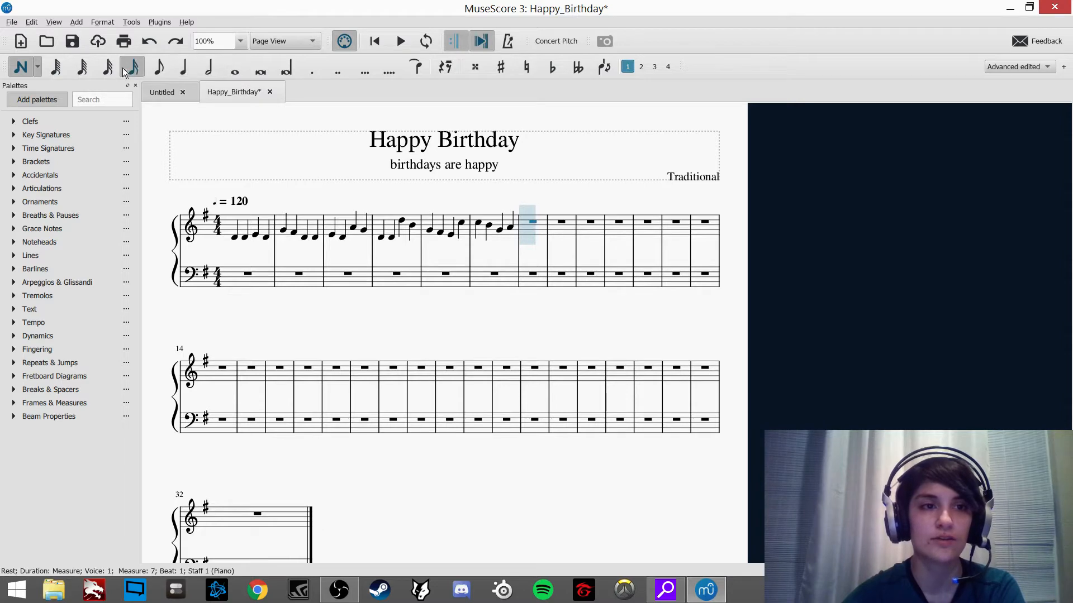
pyautogui.click(527, 230)
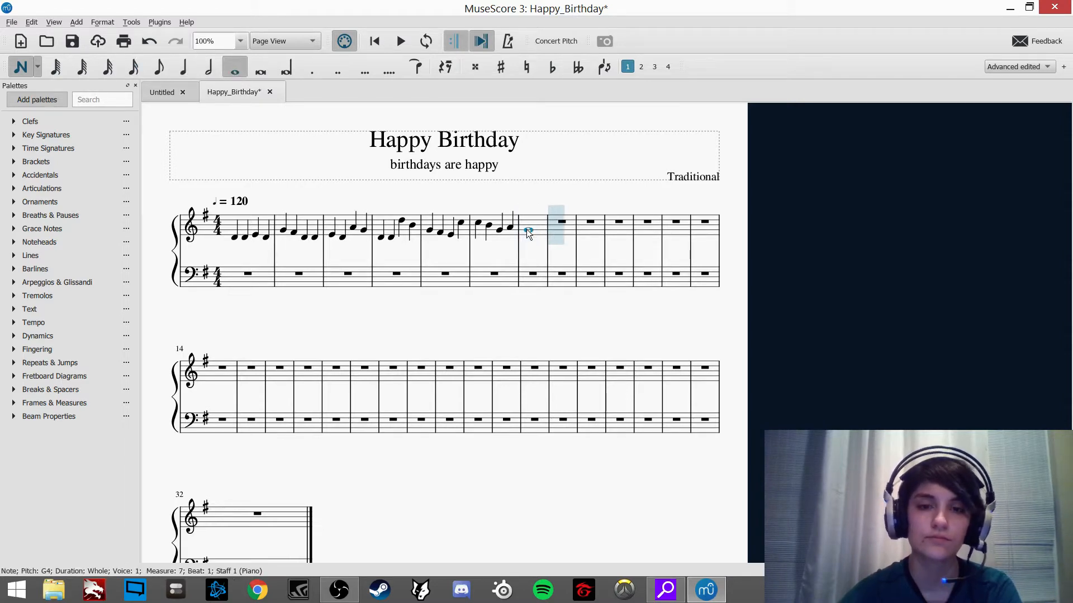
pyautogui.press('Escape')
pyautogui.press('Escape')
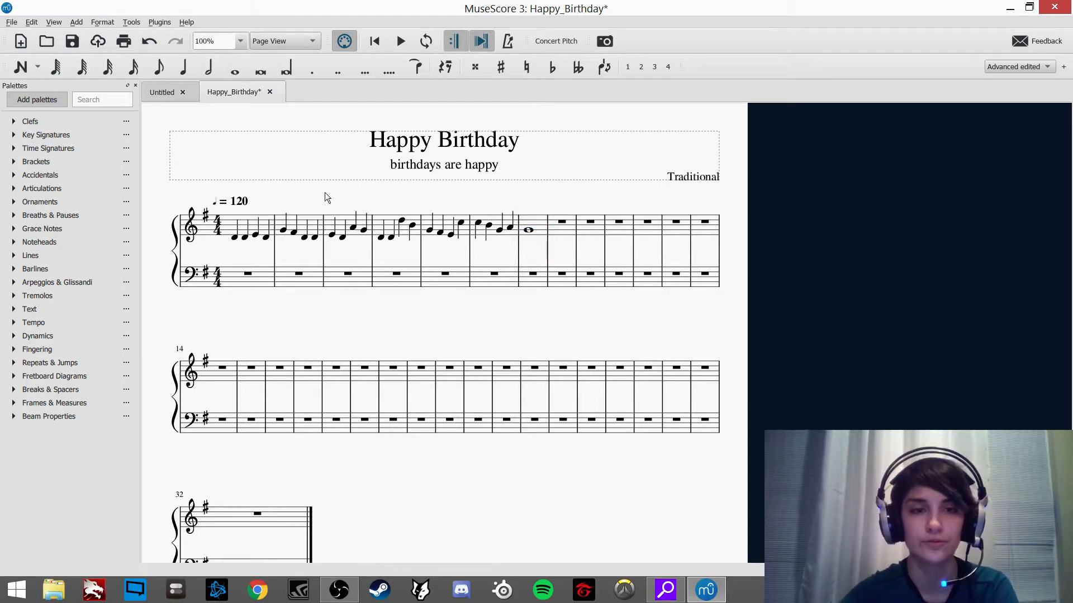
# Step: Play back the corrected melody from the first treble note, stop after its final whole note and clear the selection
pyautogui.click(235, 237)
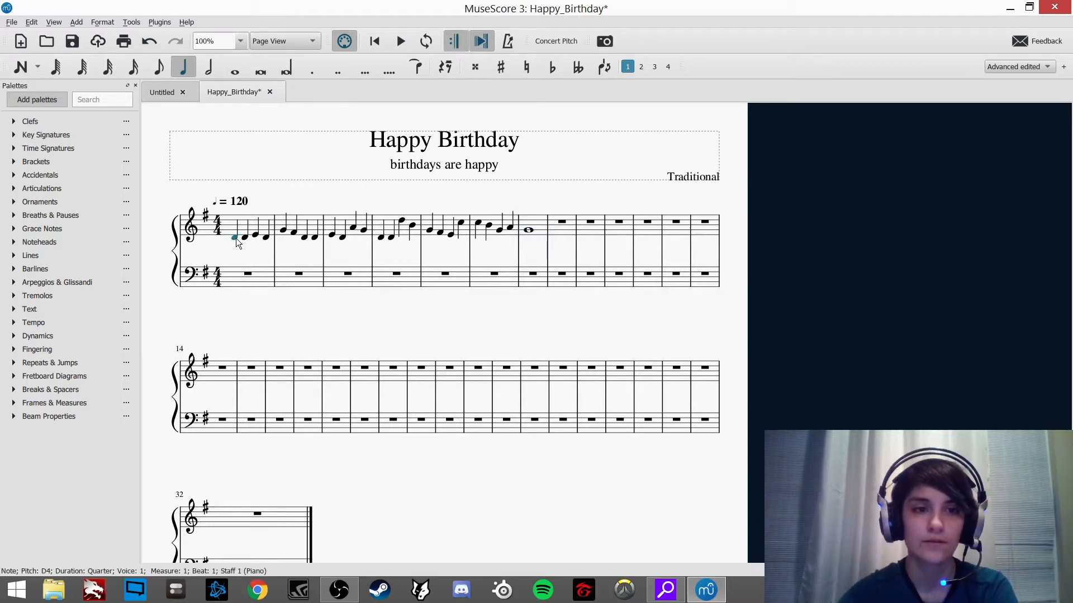
pyautogui.press('space')
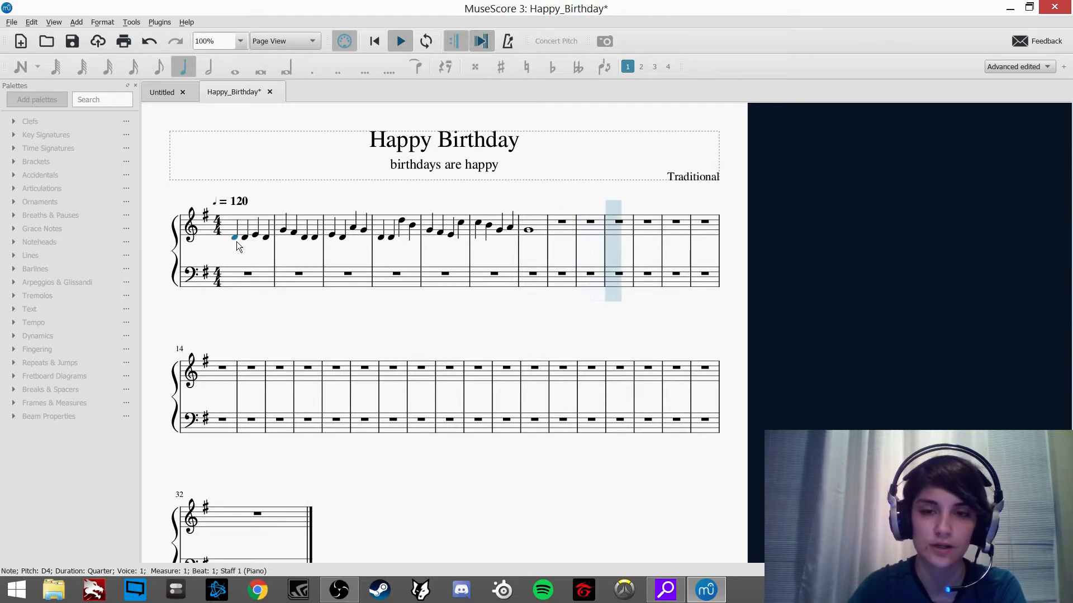
pyautogui.press('space')
pyautogui.press('Escape')
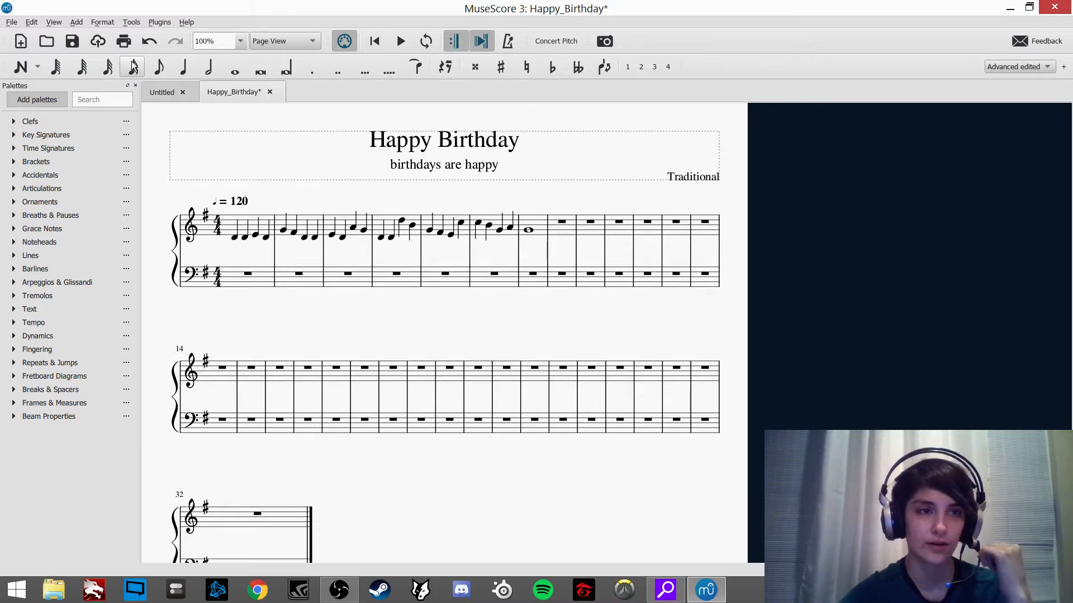
# Step: Save the corrected Happy_Birthday score
pyautogui.click(11, 22)
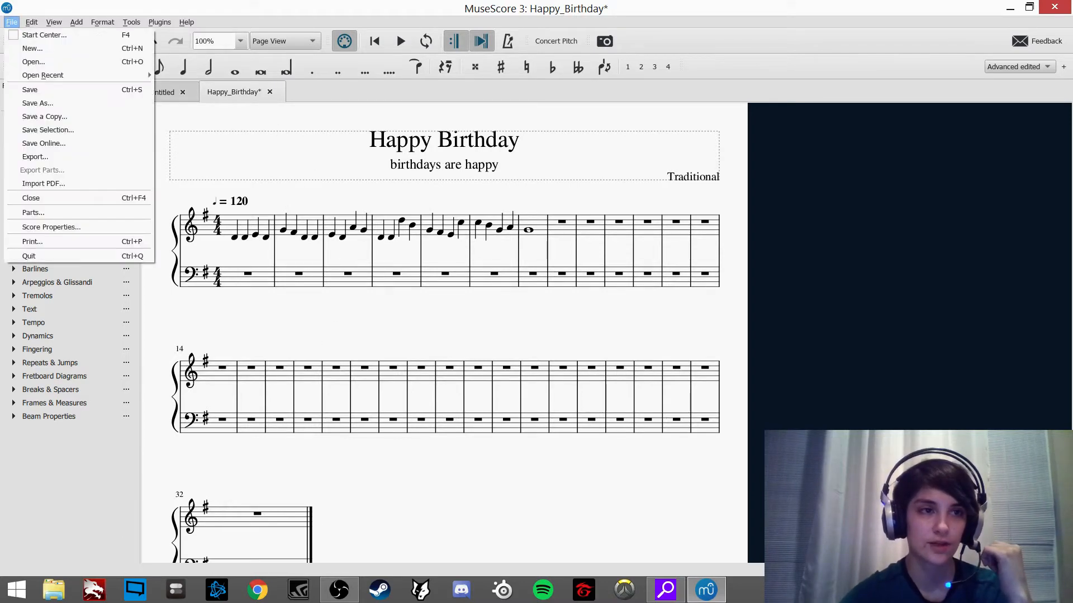
pyautogui.click(49, 92)
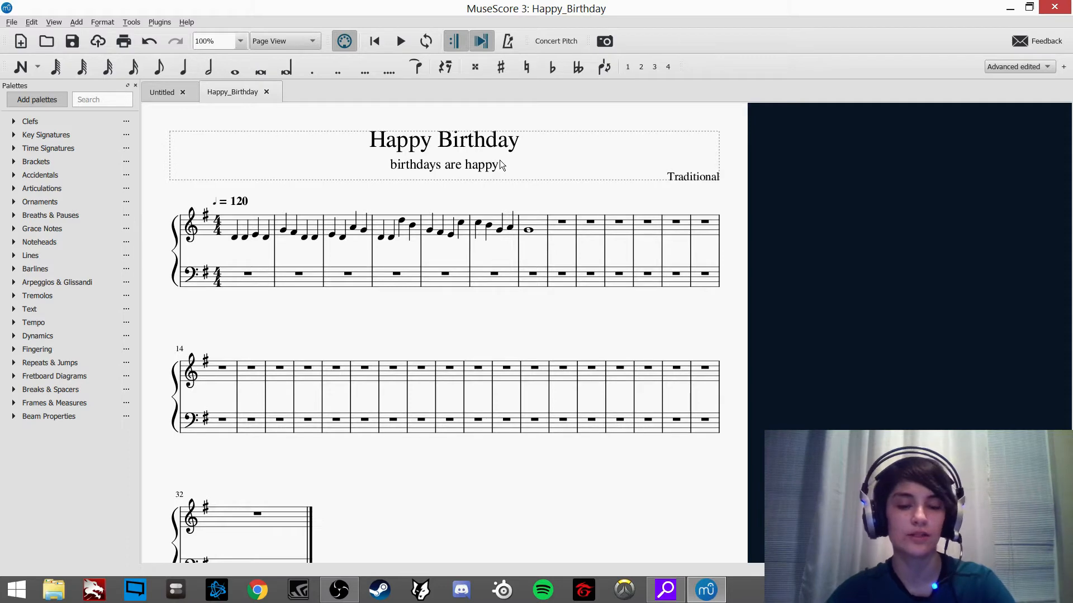
# Step: Examine the individual treble notes in measure 1 and clear the selection
pyautogui.click(234, 238)
pyautogui.click(248, 239)
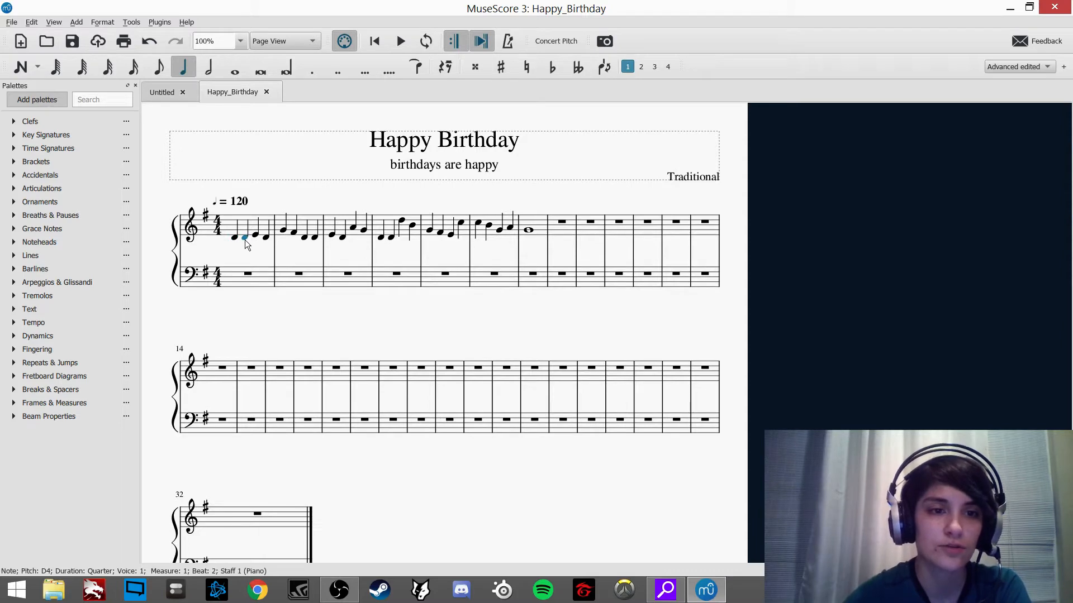
pyautogui.click(255, 235)
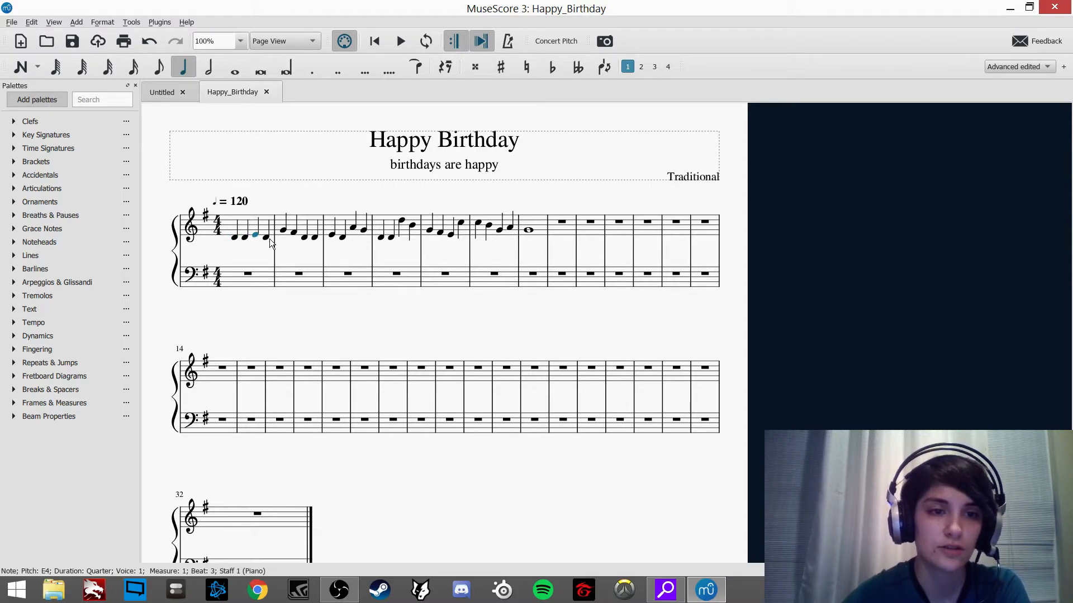
pyautogui.click(268, 238)
pyautogui.click(310, 253)
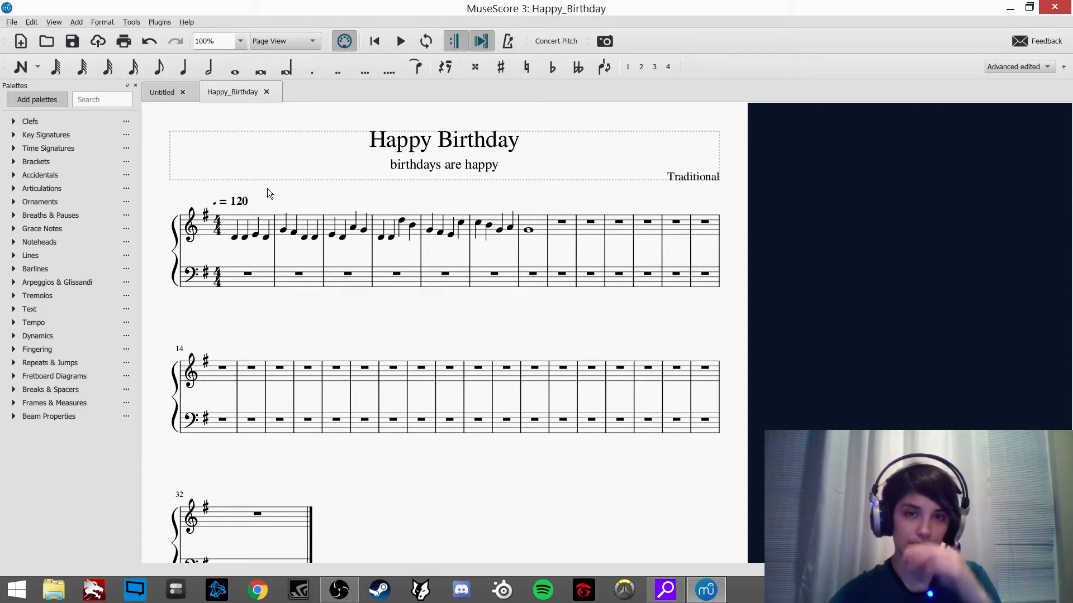
pyautogui.click(234, 238)
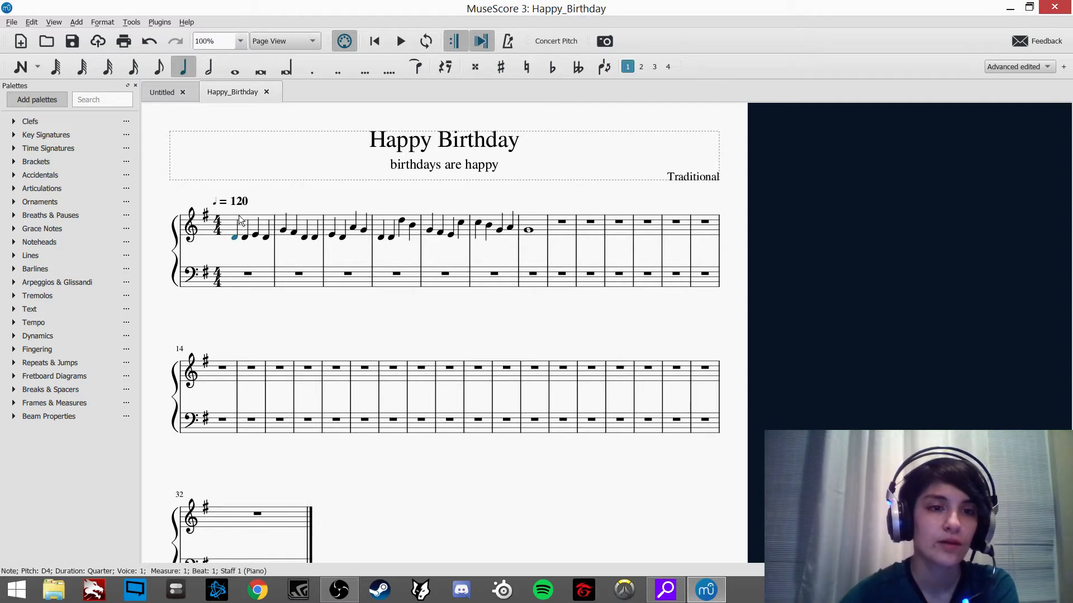
pyautogui.press('Escape')
# Step: With the treble melody in measures 1–7 selected, look through the available commands for one that halves its note durations
pyautogui.click(245, 227)
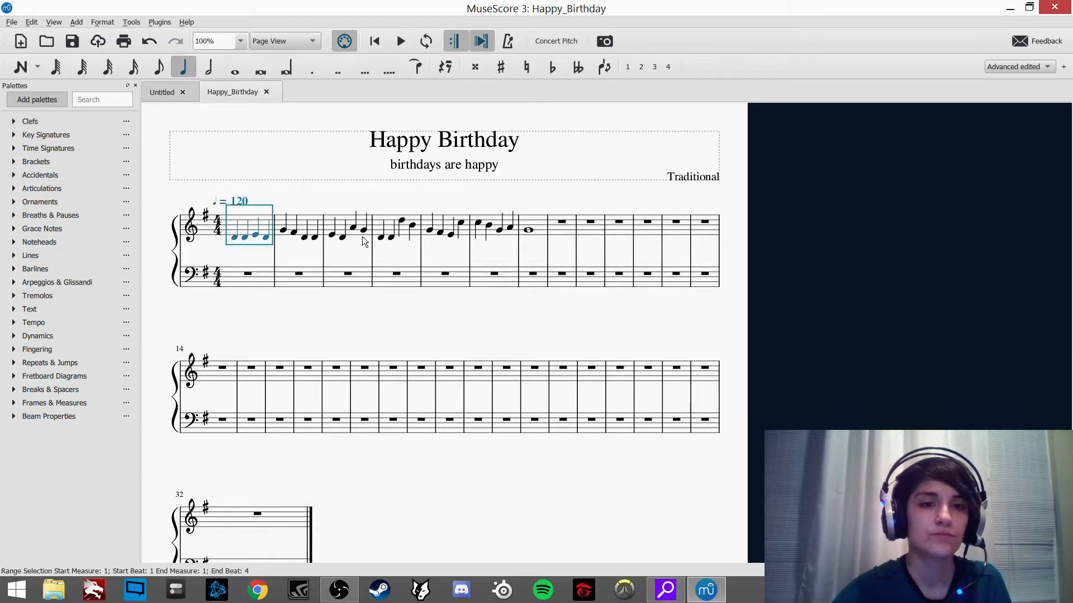
pyautogui.keyDown('shift'); pyautogui.click(543, 234); pyautogui.keyUp('shift')
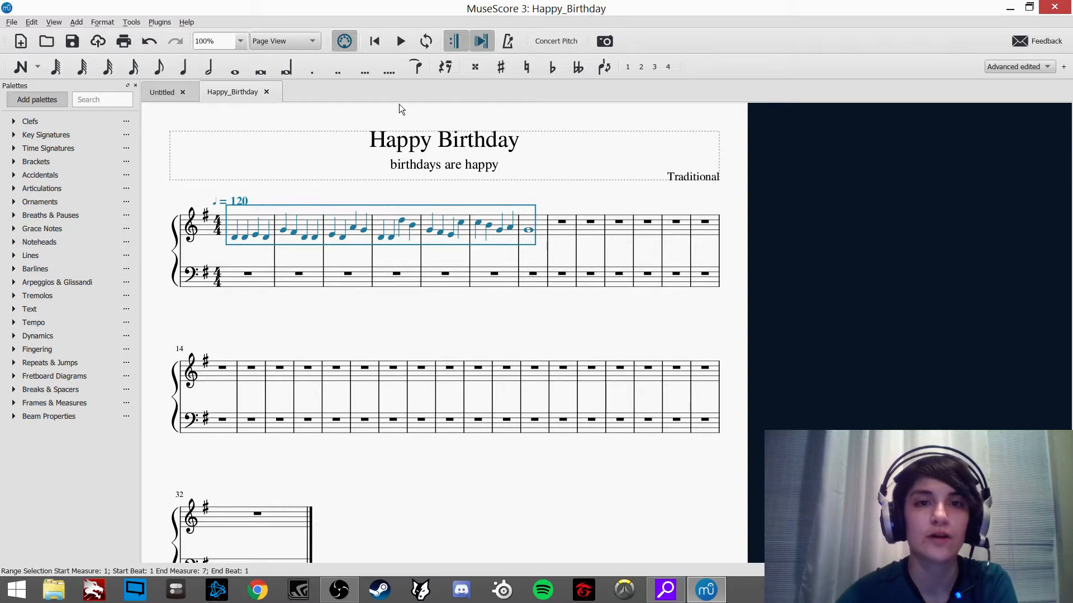
pyautogui.click(132, 22)
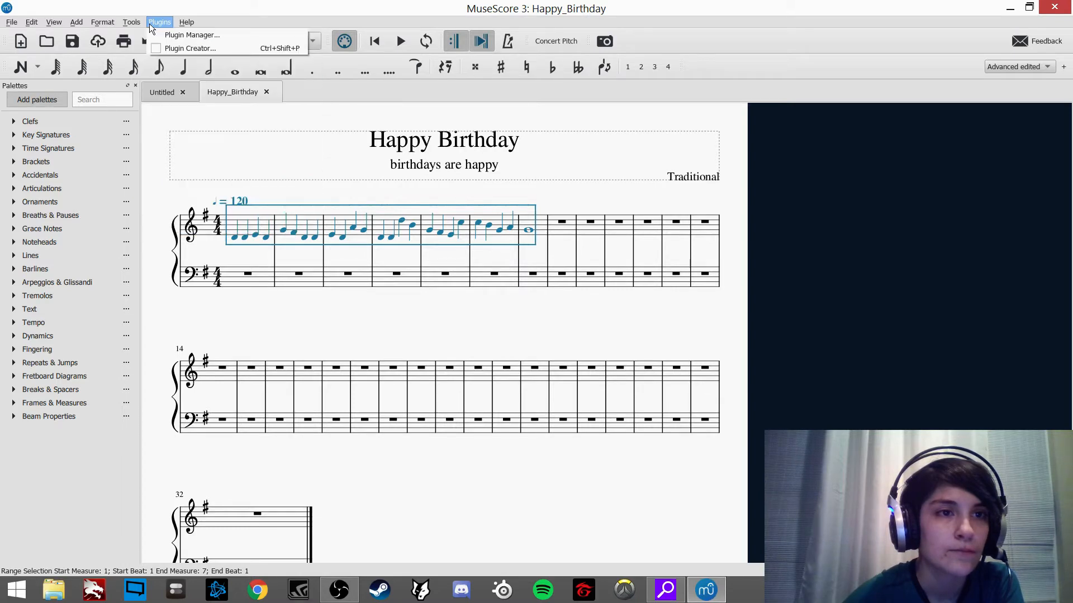
pyautogui.moveTo(113, 23)
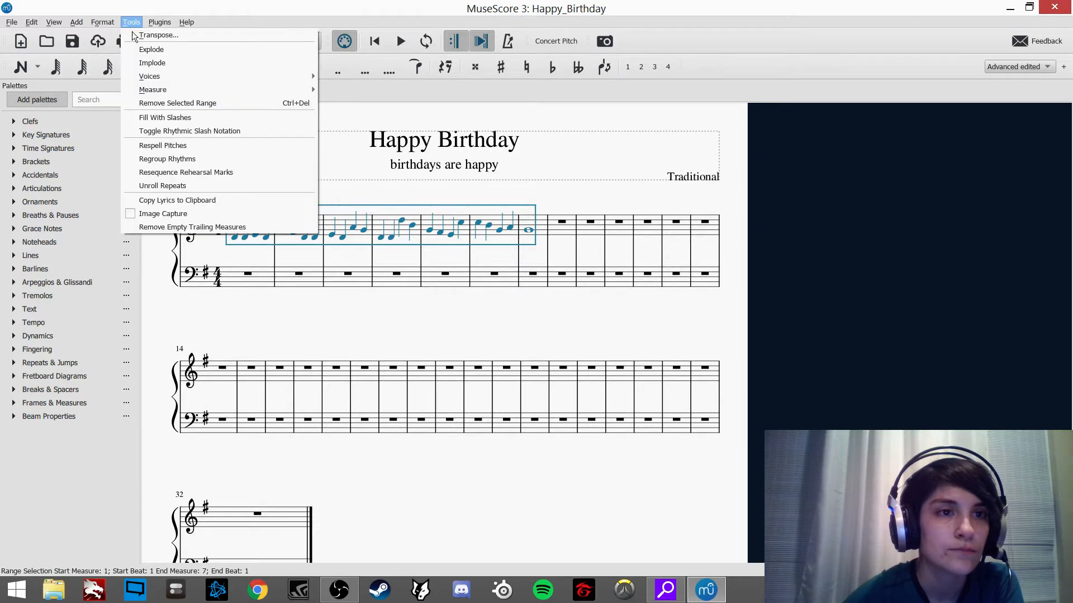
pyautogui.click(155, 66)
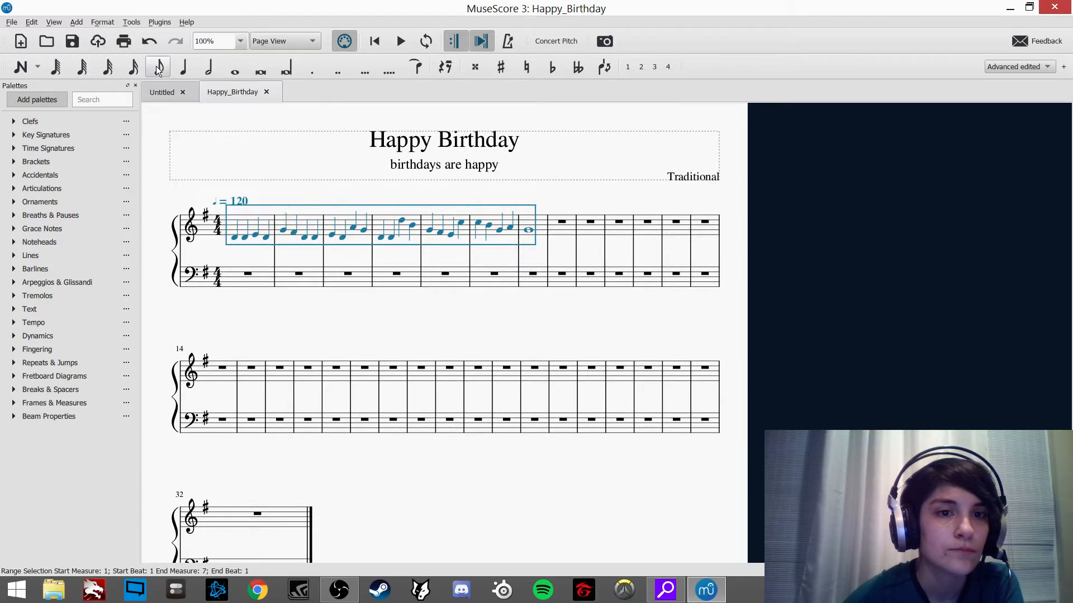
pyautogui.click(131, 22)
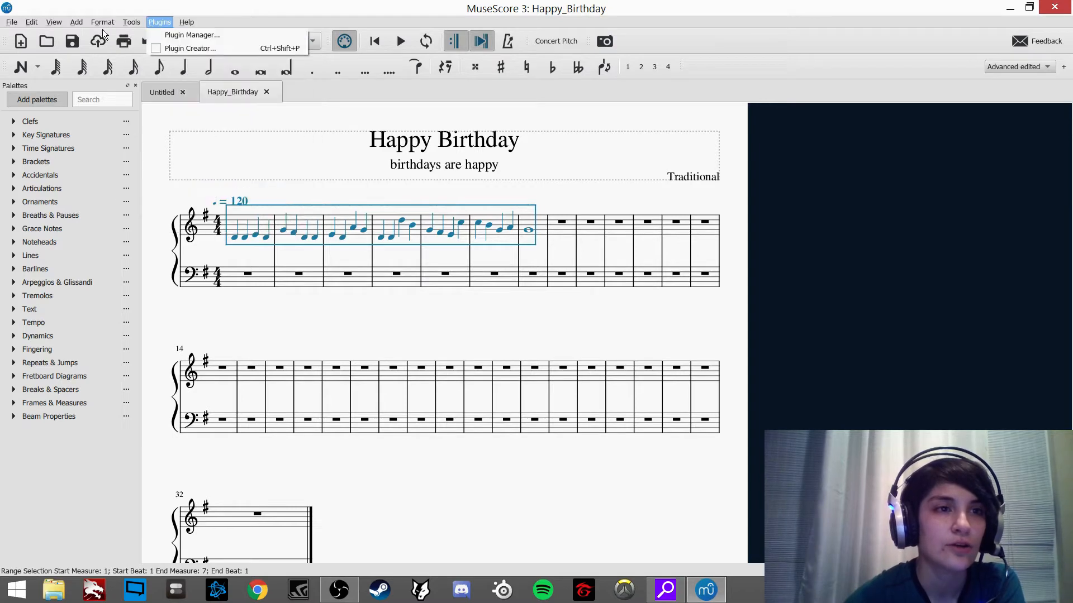
pyautogui.moveTo(102, 24)
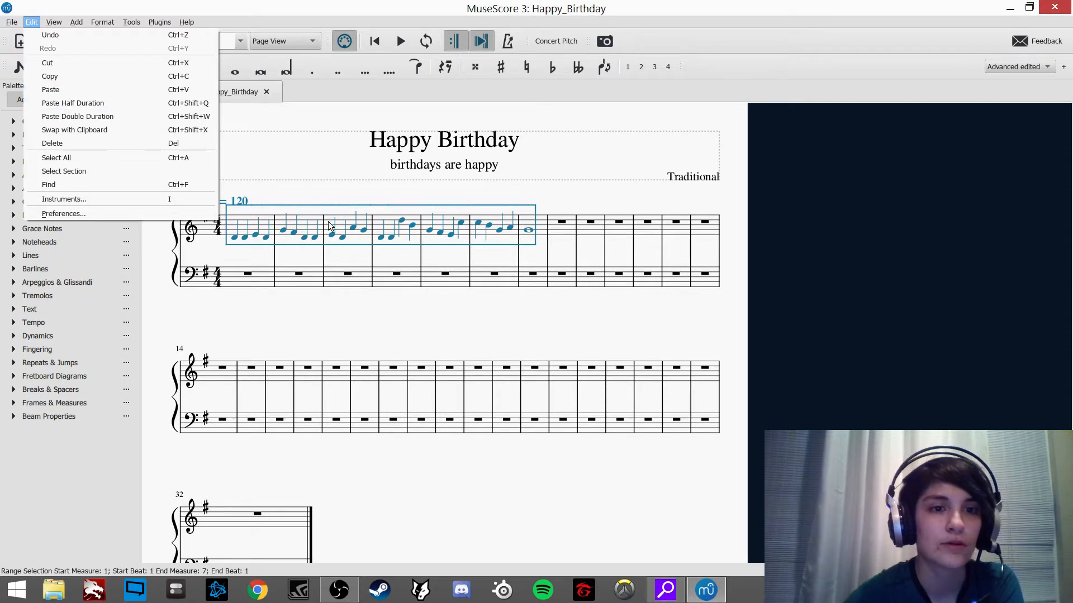
pyautogui.click(340, 228)
pyautogui.click(265, 214)
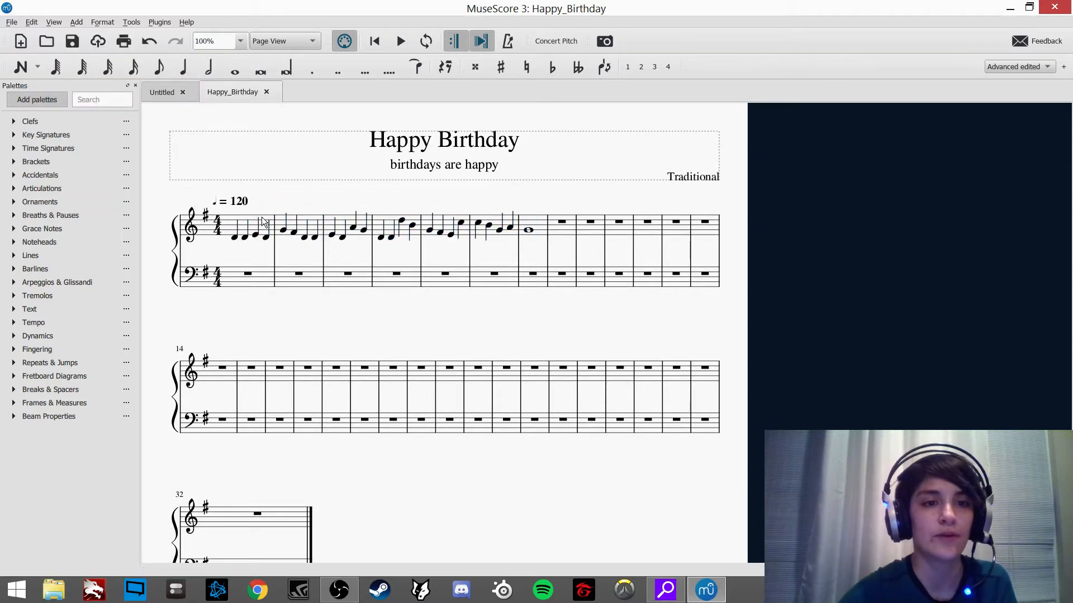
pyautogui.click(270, 220)
pyautogui.keyDown('shift'); pyautogui.click(537, 229); pyautogui.keyUp('shift')
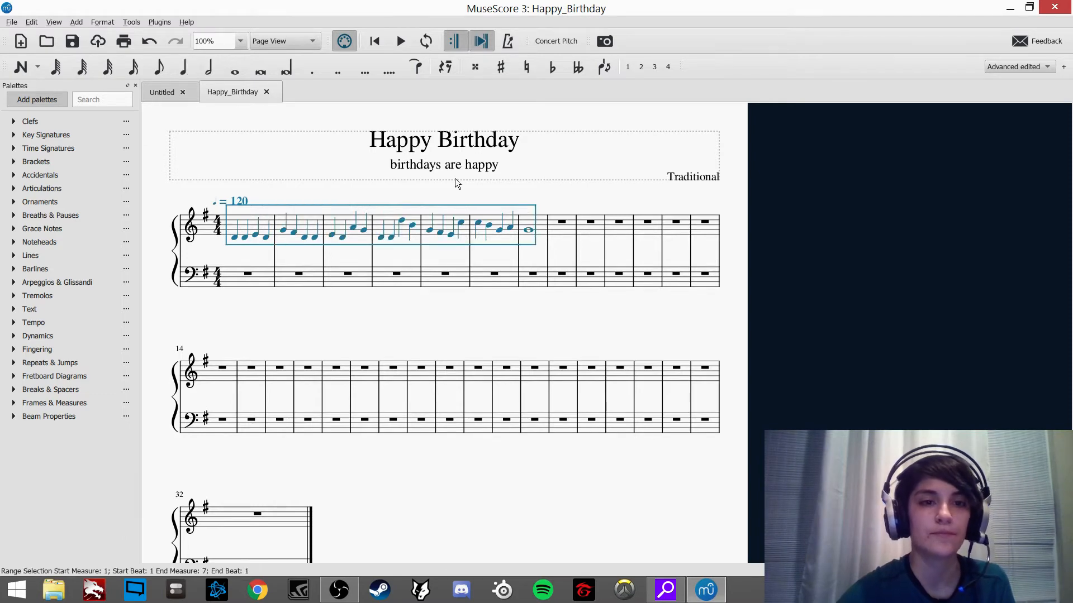
pyautogui.click(11, 22)
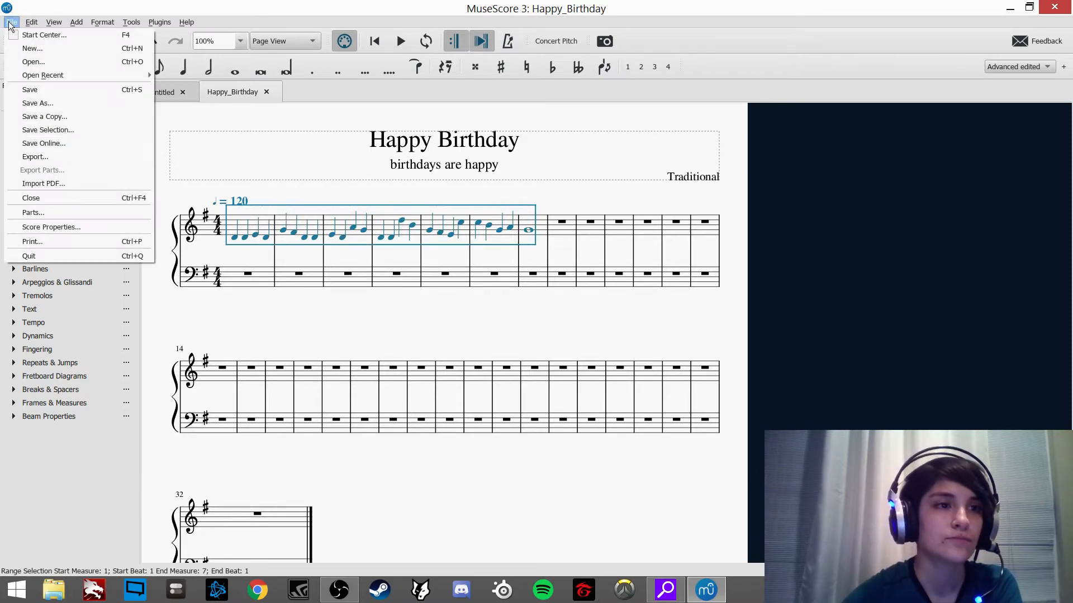
pyautogui.moveTo(31, 23)
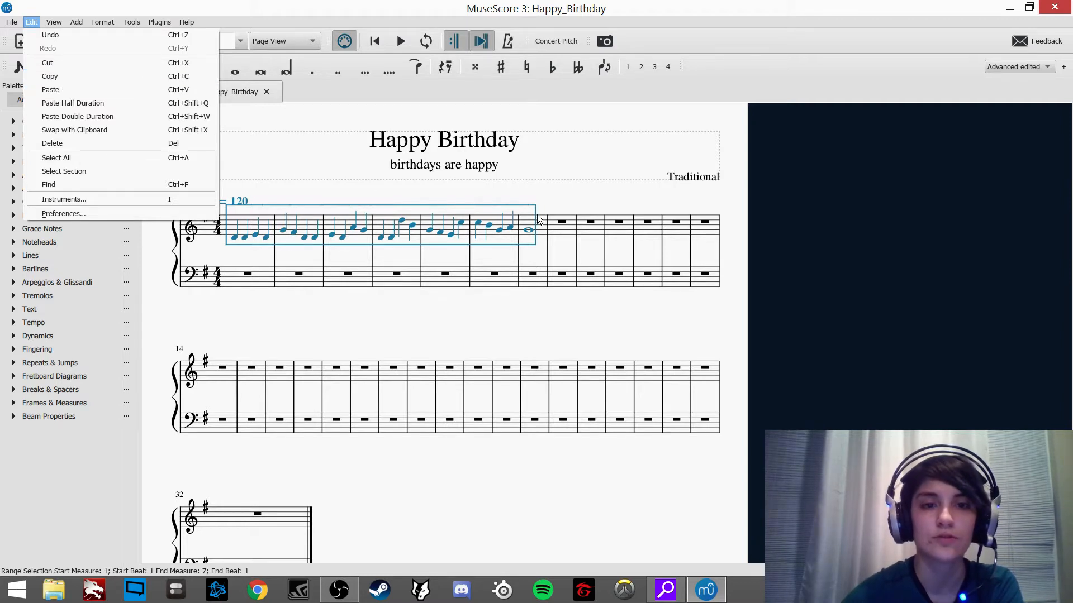
pyautogui.click(401, 177)
pyautogui.click(244, 226)
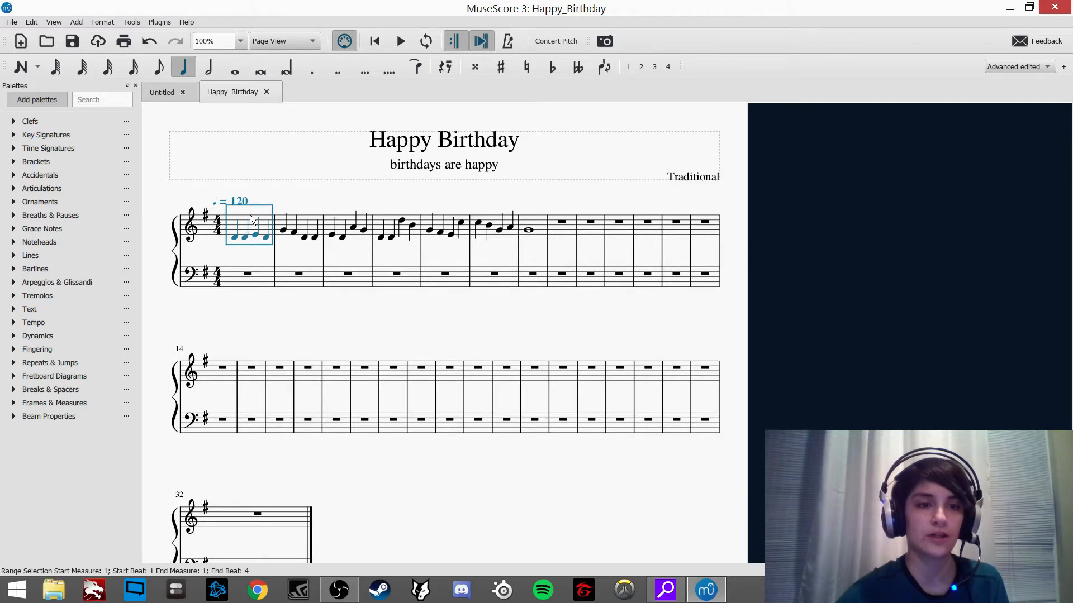
pyautogui.click(255, 236)
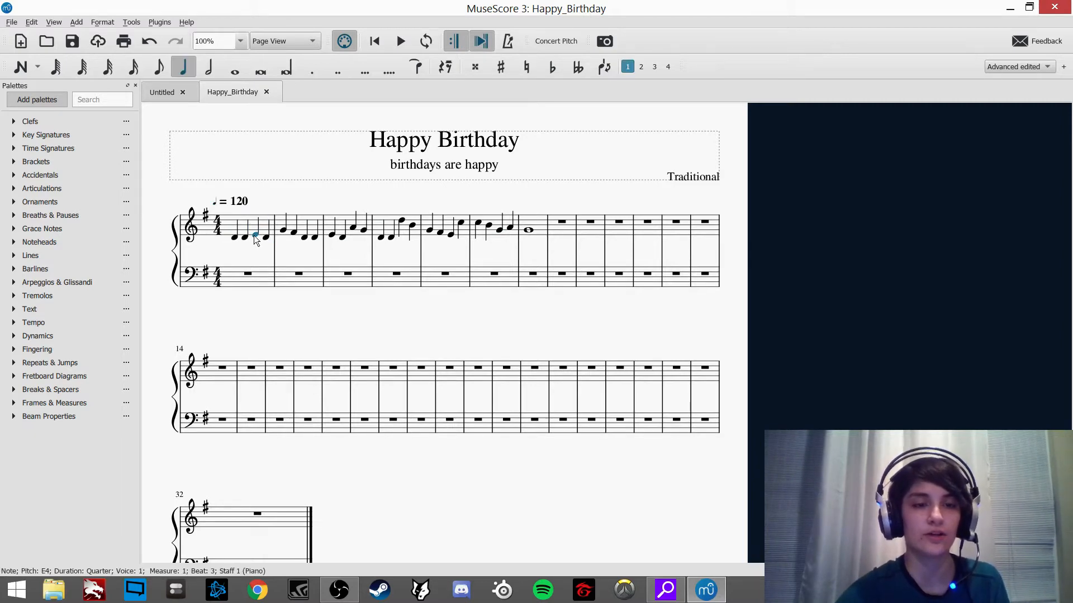
pyautogui.click(239, 252)
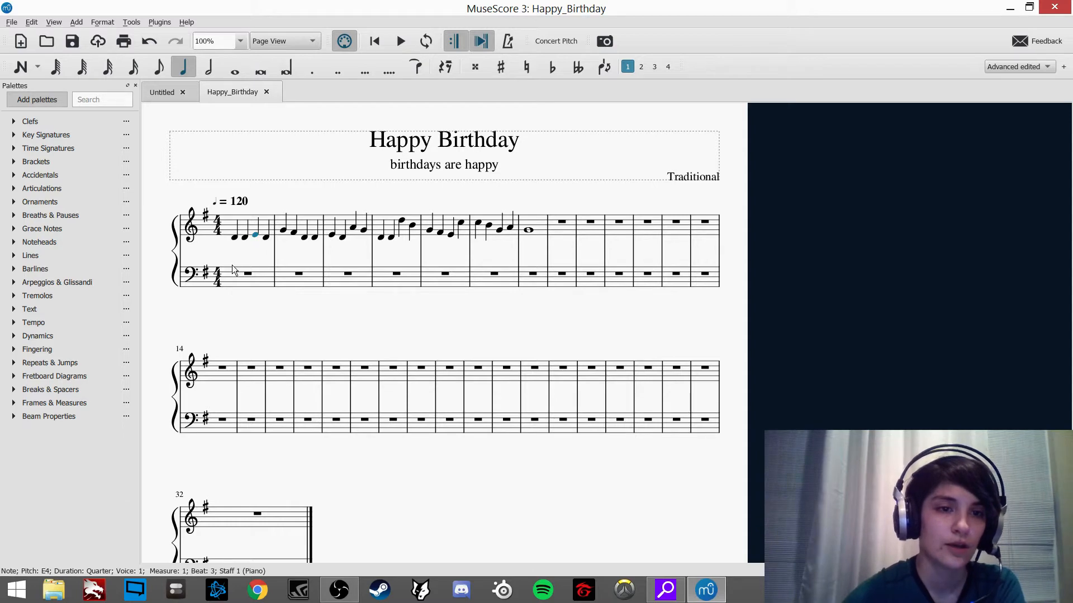
# Step: Copy the treble melody in measures 1–7 and paste it over itself at half duration, starting at measure 1
pyautogui.click(244, 223)
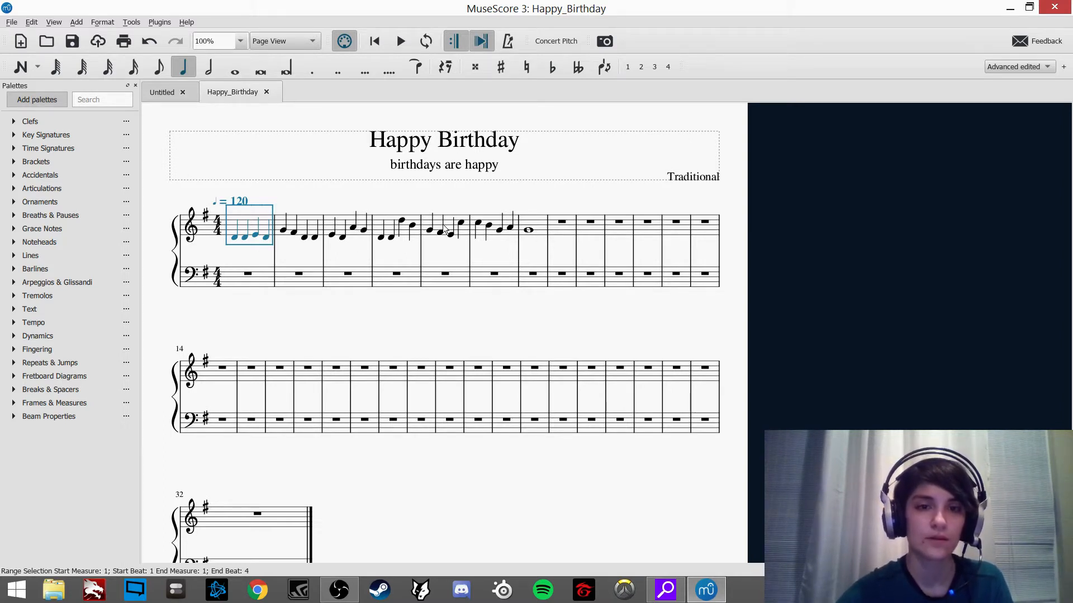
pyautogui.keyDown('shift'); pyautogui.click(539, 227); pyautogui.keyUp('shift')
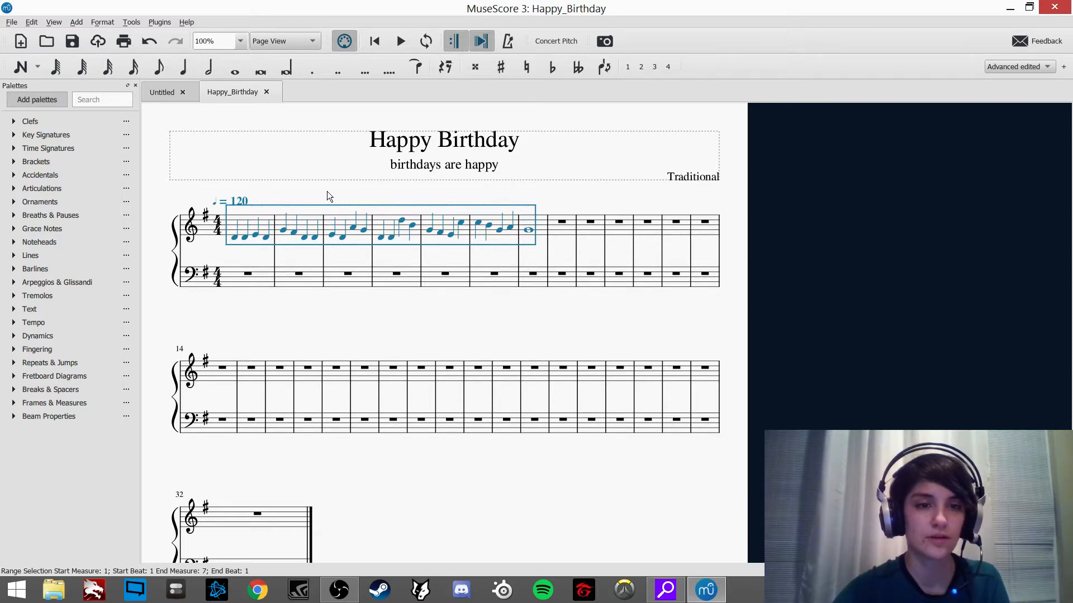
pyautogui.click(30, 22)
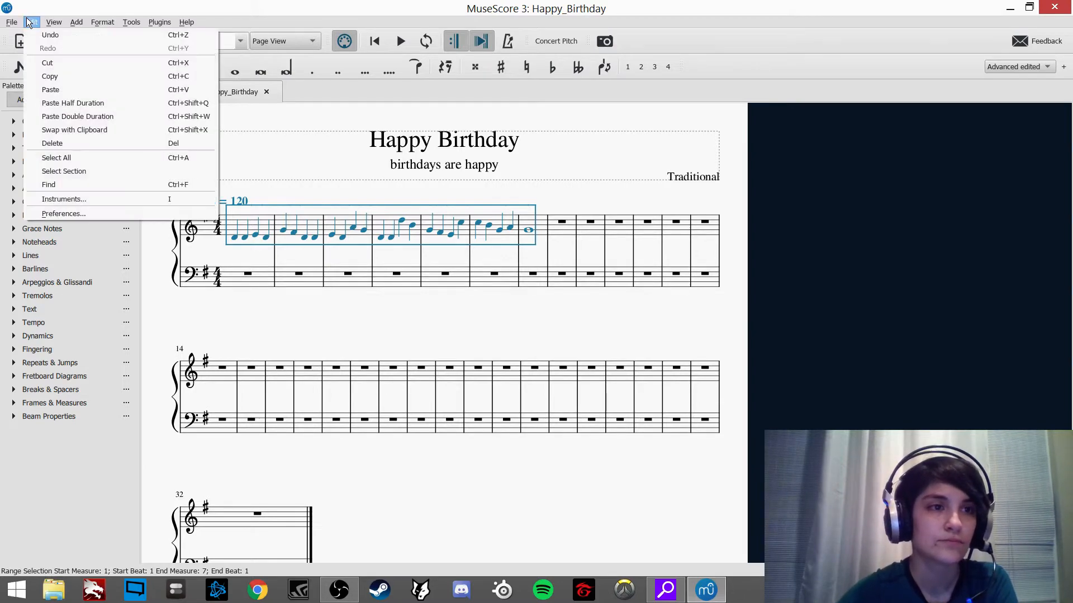
pyautogui.click(114, 105)
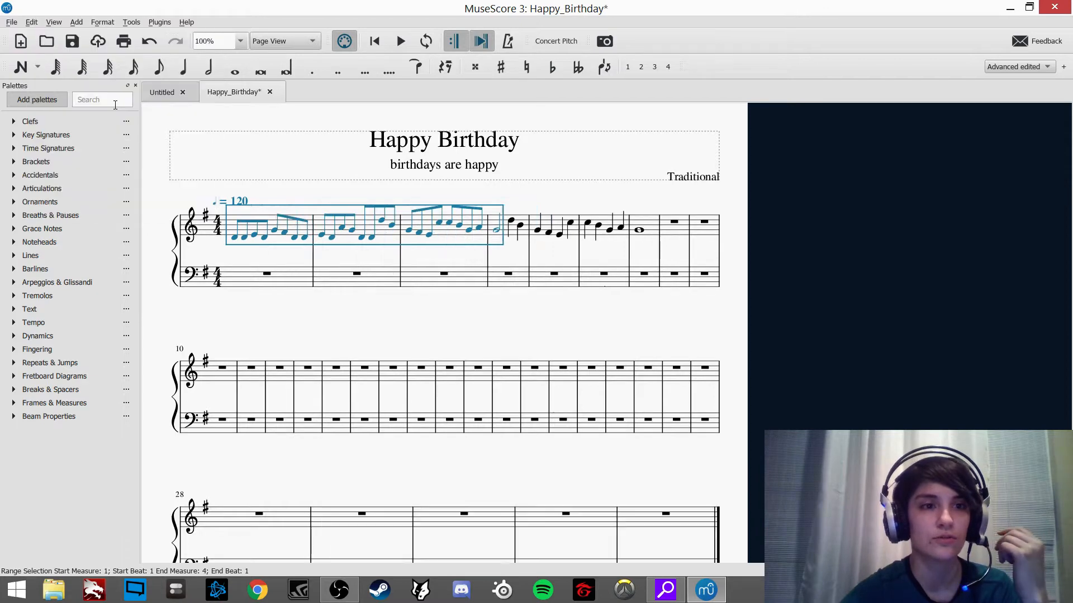
# Step: Delete the leftover treble notes from beat 3 of measure 4 through measure 7 and clear the selection
pyautogui.click(511, 221)
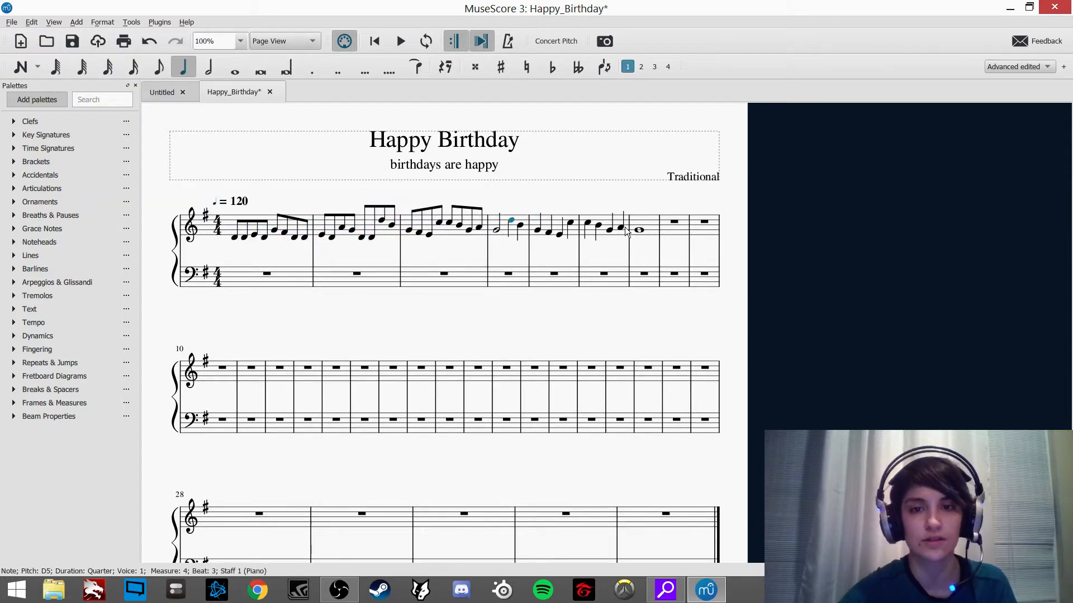
pyautogui.keyDown('shift'); pyautogui.click(648, 223); pyautogui.keyUp('shift')
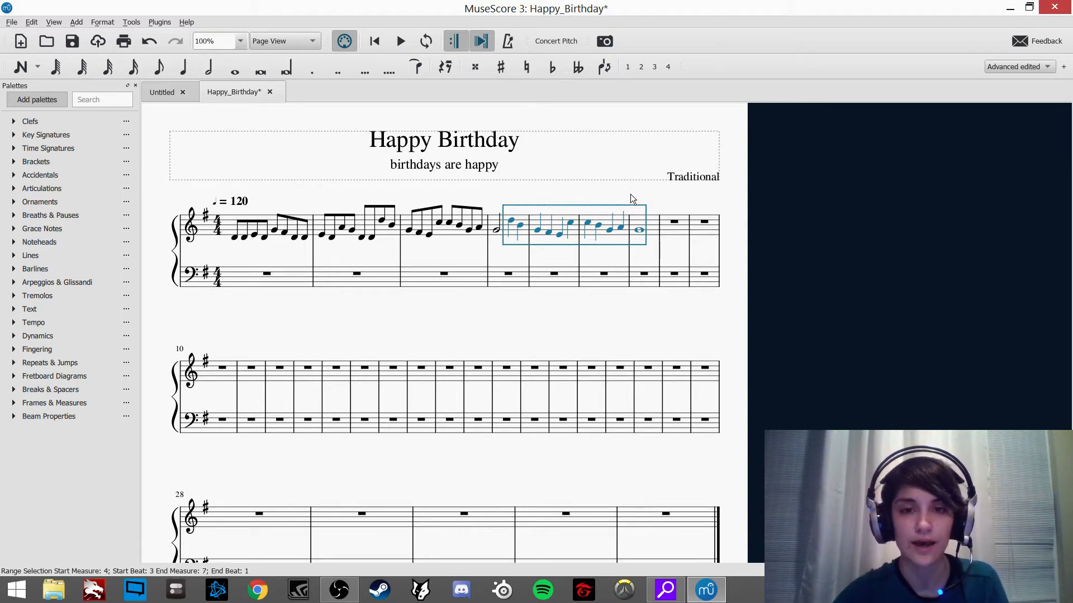
pyautogui.press('Delete')
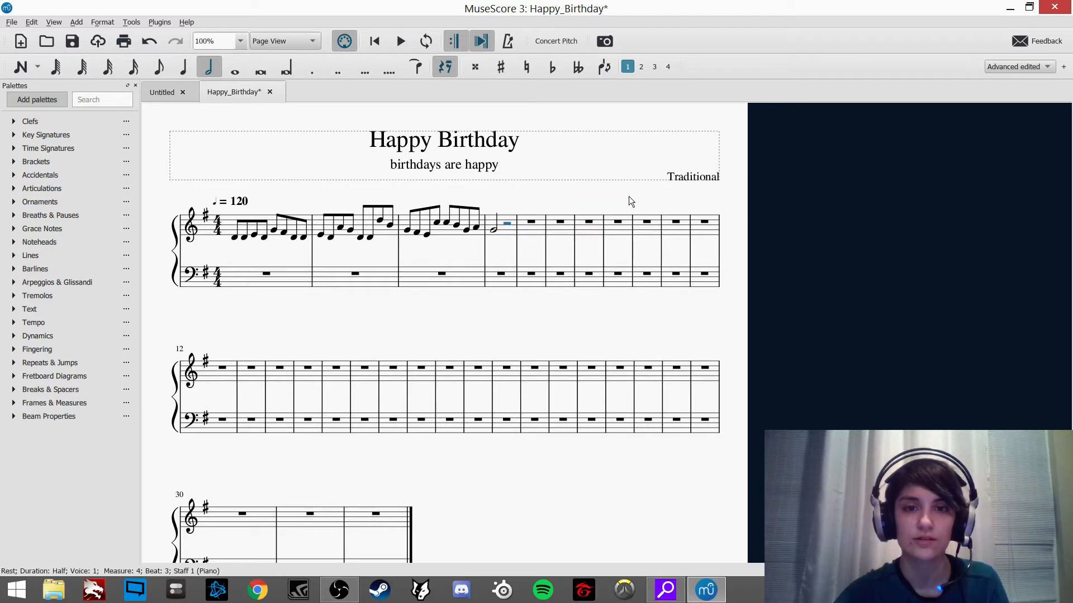
pyautogui.click(541, 243)
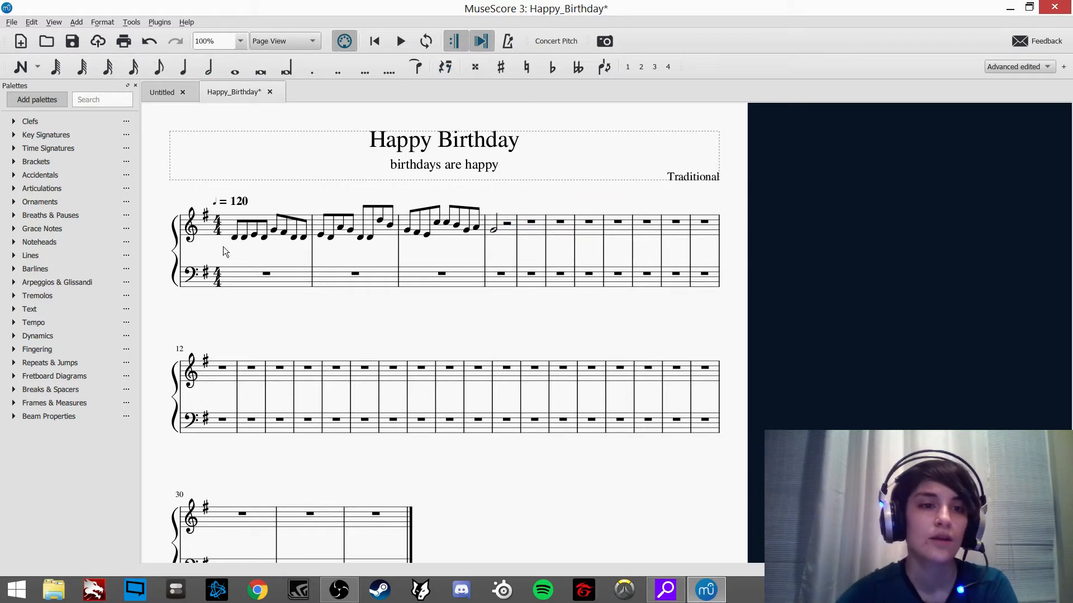
# Step: Play back the half-duration melody from the first treble note, stop after its final half note and clear the selection
pyautogui.click(234, 237)
pyautogui.press('space')
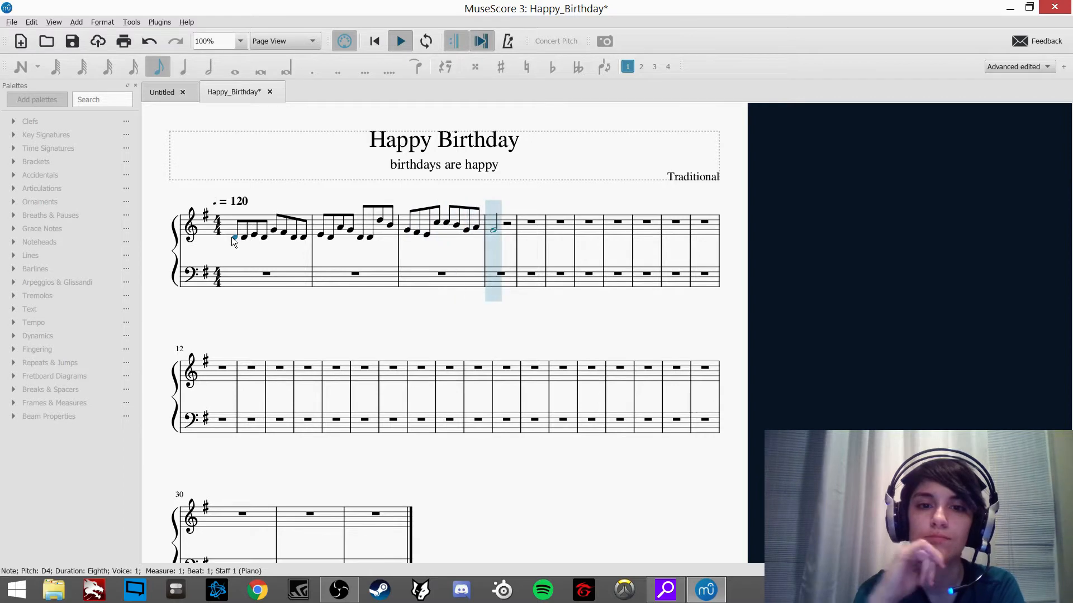
pyautogui.press('space')
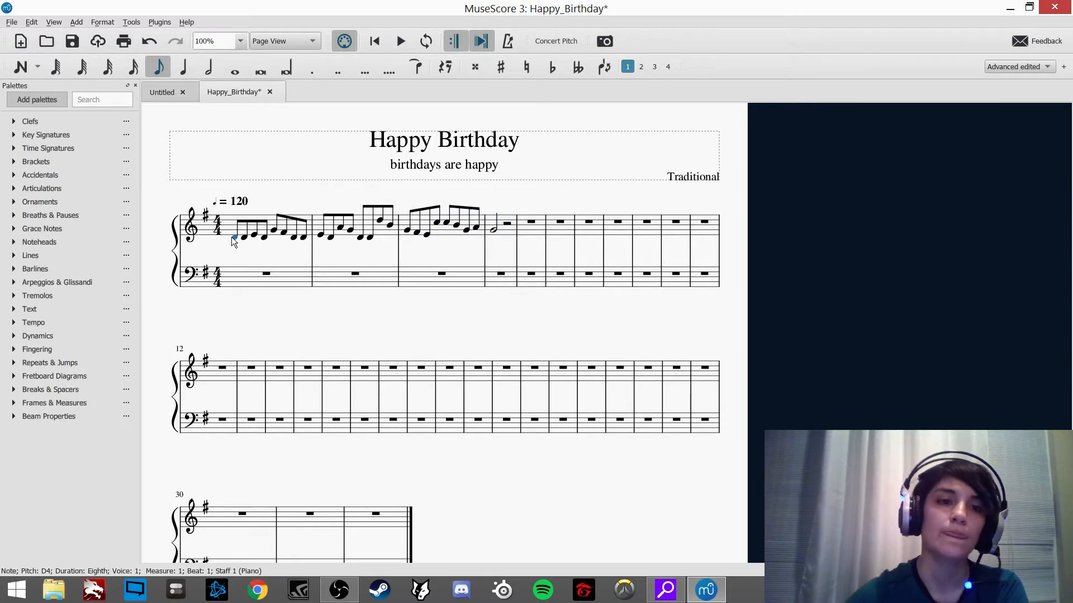
pyautogui.click(434, 248)
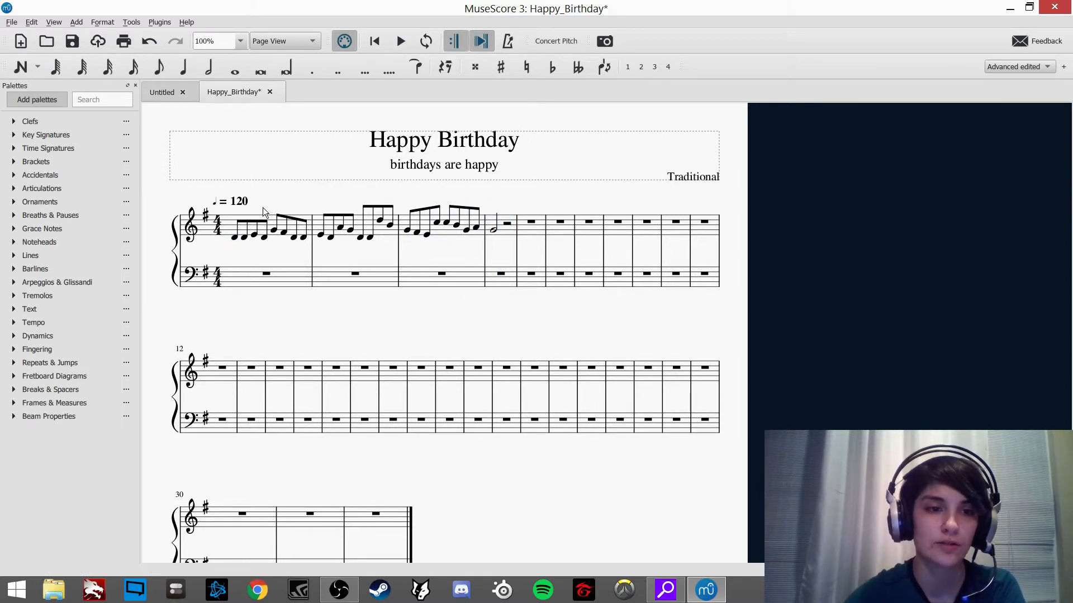
# Step: Set the tempo marking above measure 1 to quarter note = 100
pyautogui.doubleClick(247, 200)
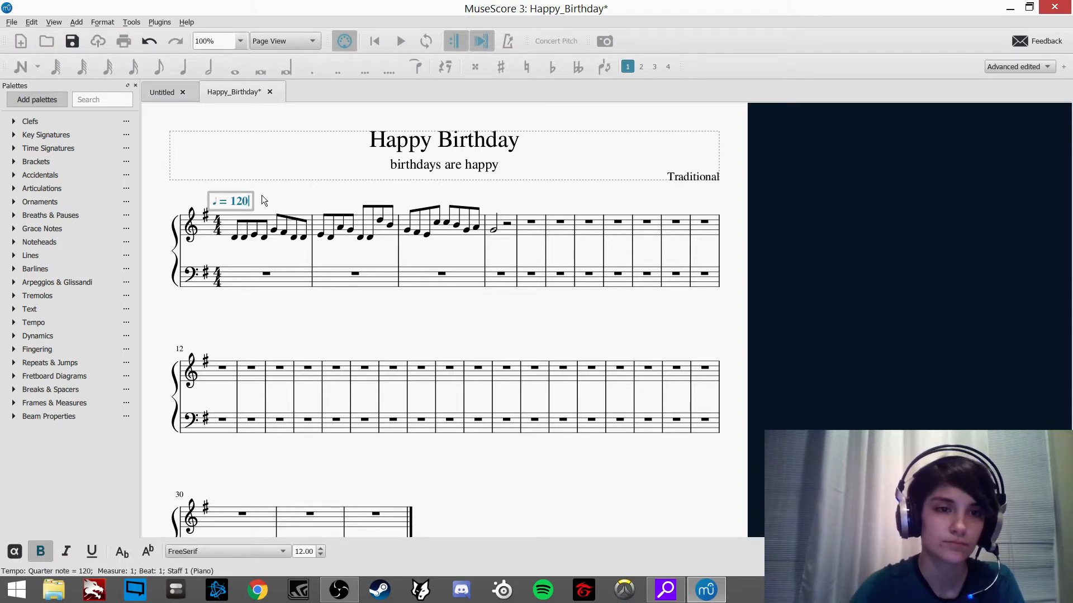
pyautogui.press('BackSpace')
pyautogui.press('BackSpace')
pyautogui.press('BackSpace')
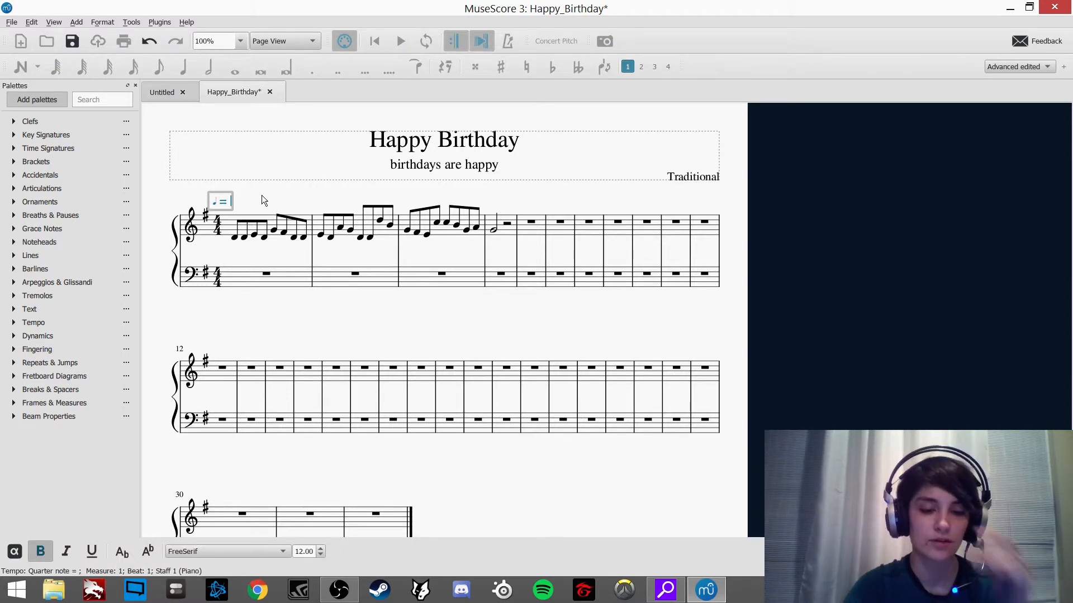
pyautogui.write('100')
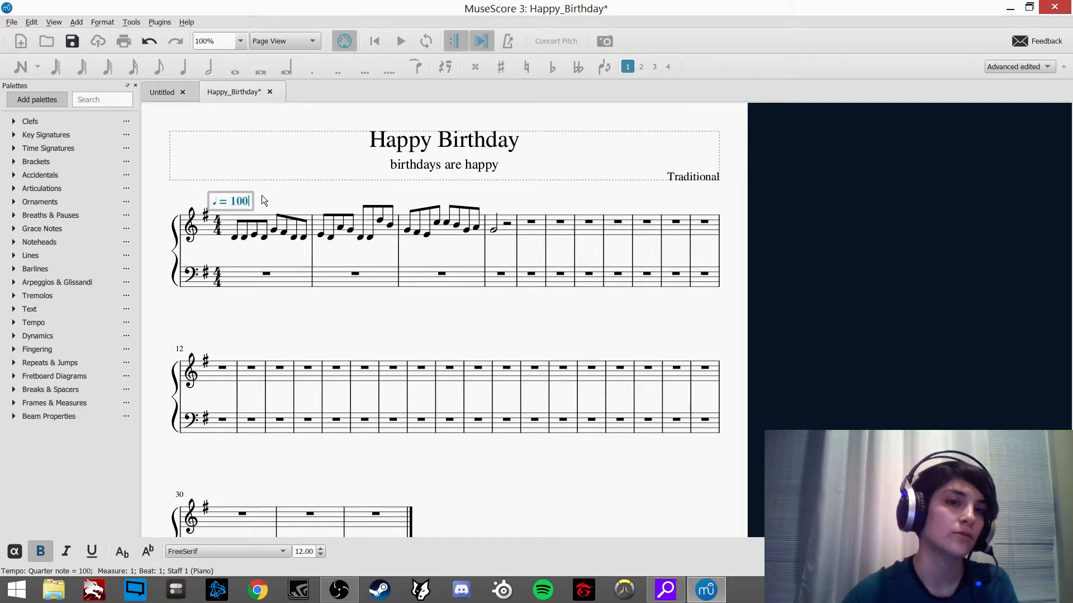
pyautogui.click(262, 195)
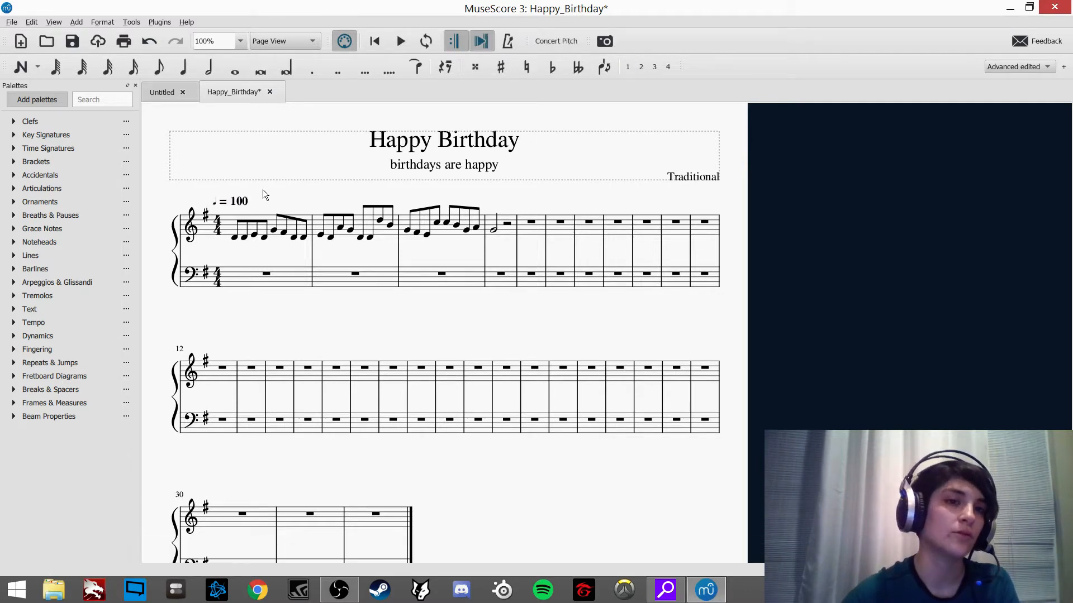
# Step: Play back the opening of the melody at the new tempo from the first treble note and stop playback
pyautogui.click(232, 237)
pyautogui.press('space')
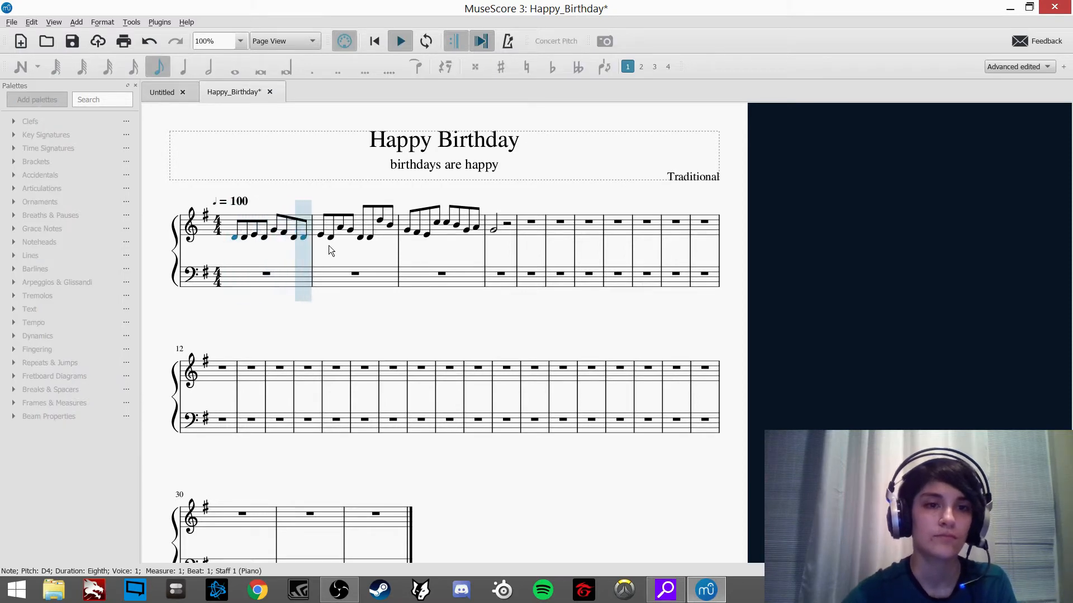
pyautogui.press('space')
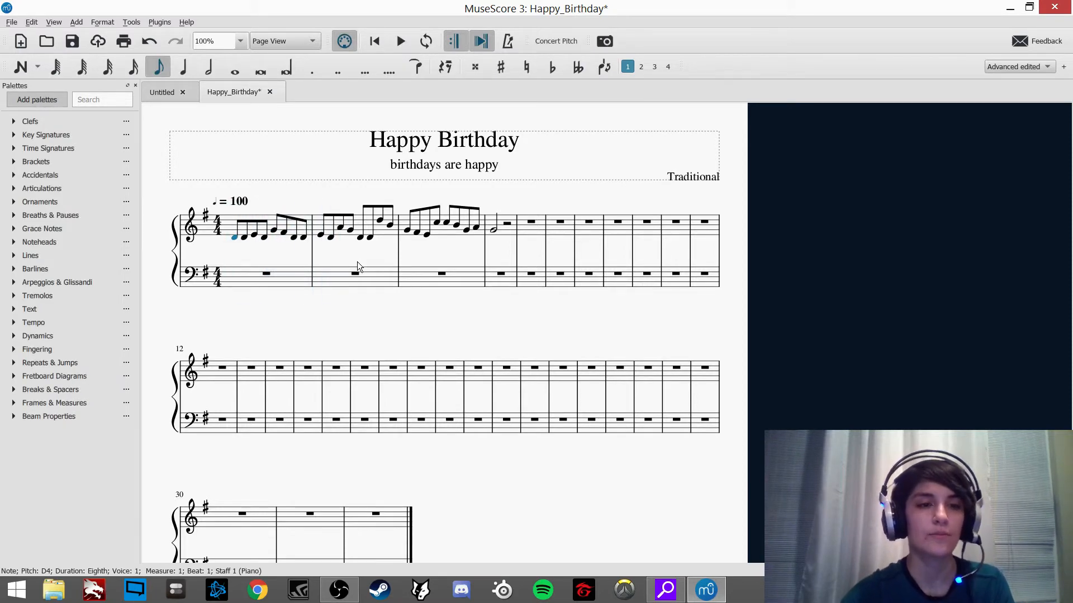
# Step: Clear the note selection and look through the Clefs and Key Signatures palettes
pyautogui.click(254, 257)
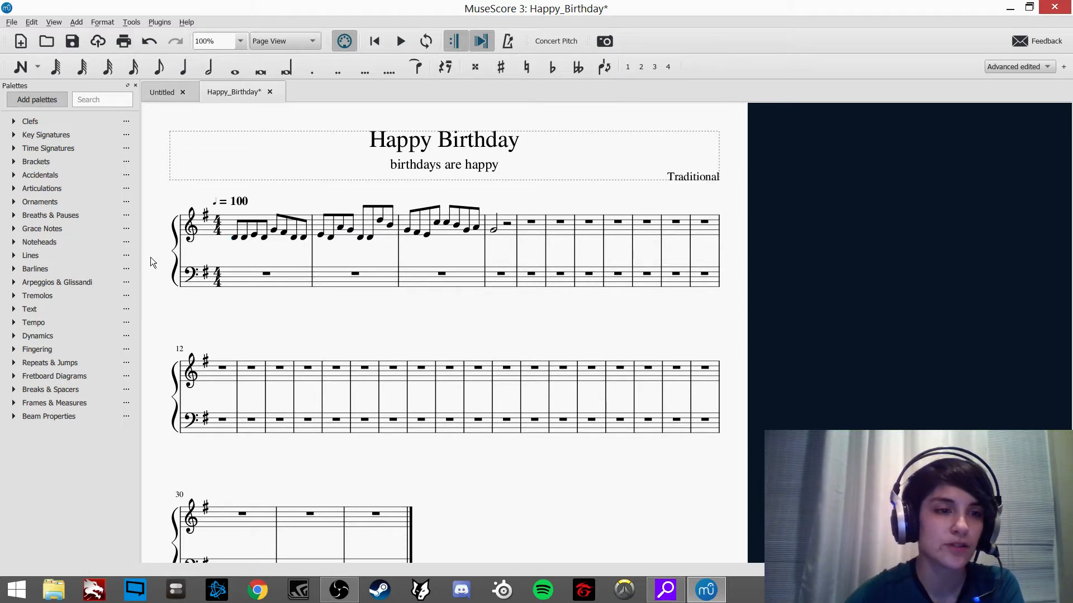
pyautogui.click(14, 121)
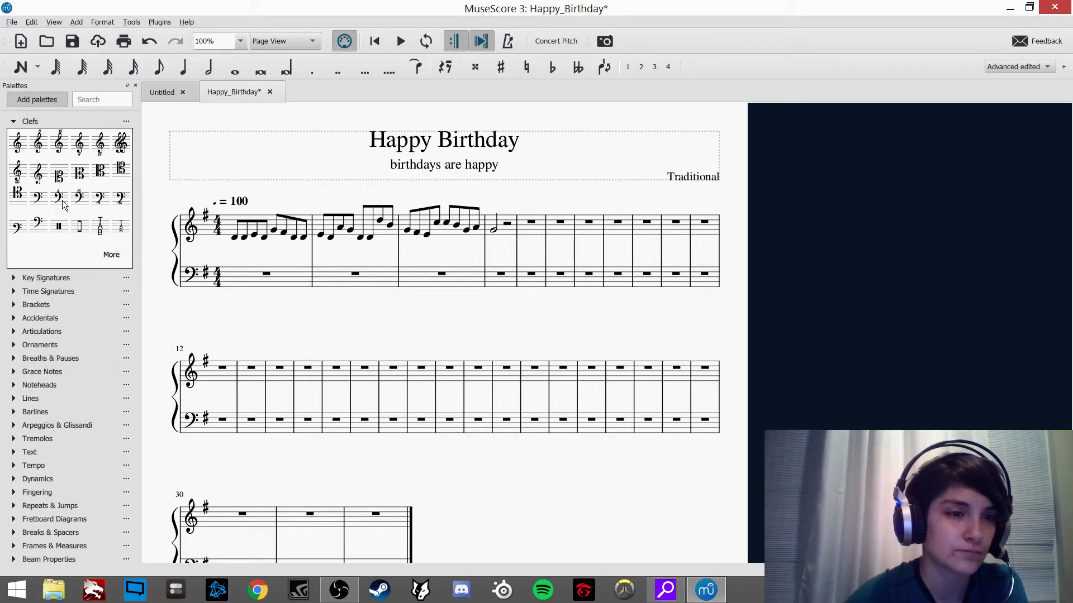
pyautogui.click(14, 123)
pyautogui.click(13, 136)
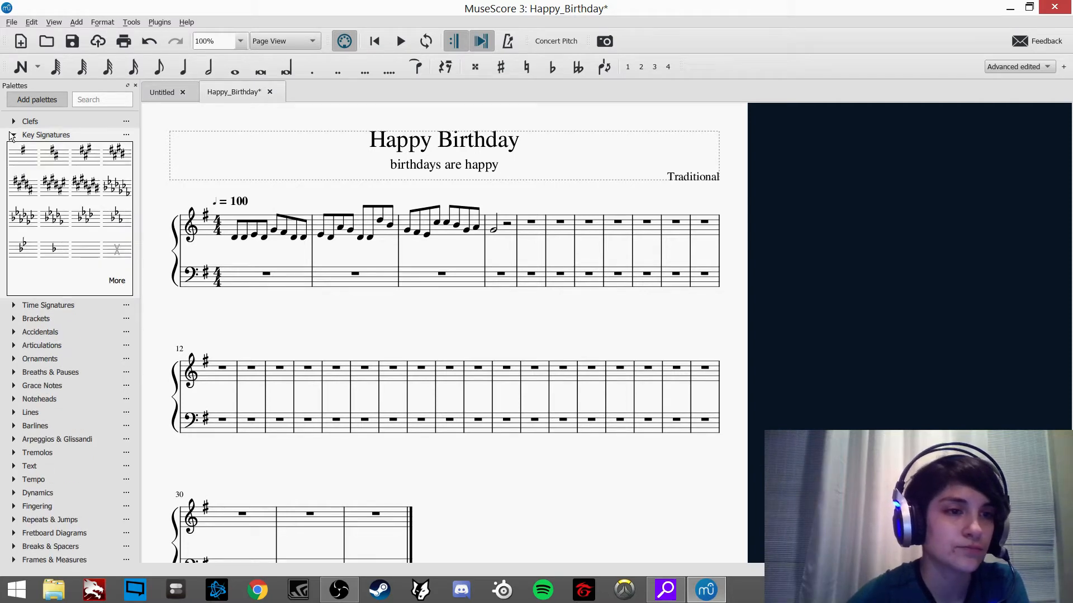
pyautogui.click(12, 136)
# Step: Start creating a custom time signature and set its value to 13/8
pyautogui.click(14, 149)
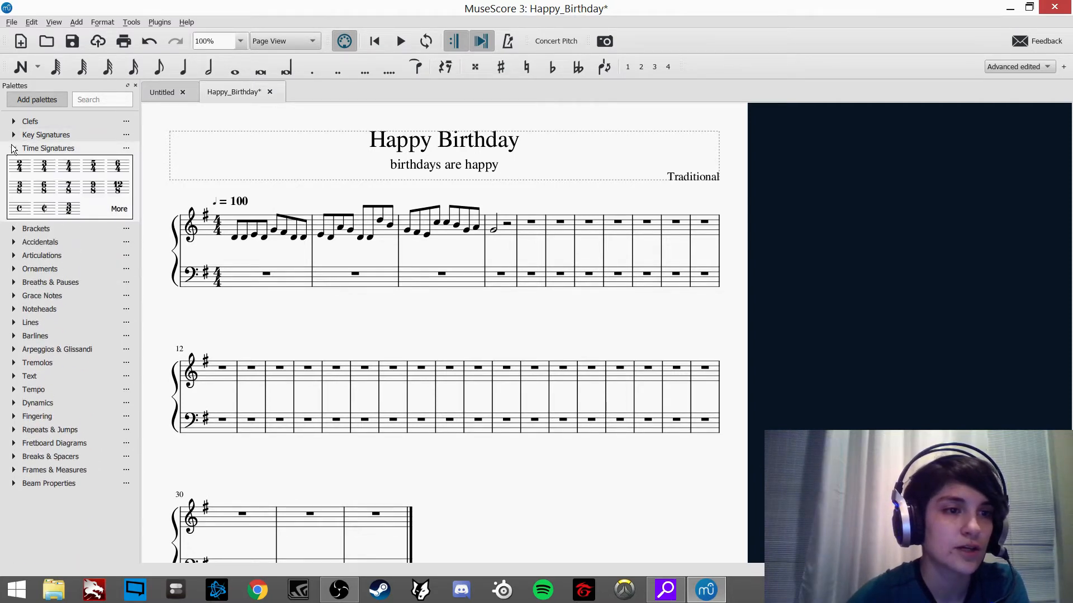
pyautogui.click(123, 211)
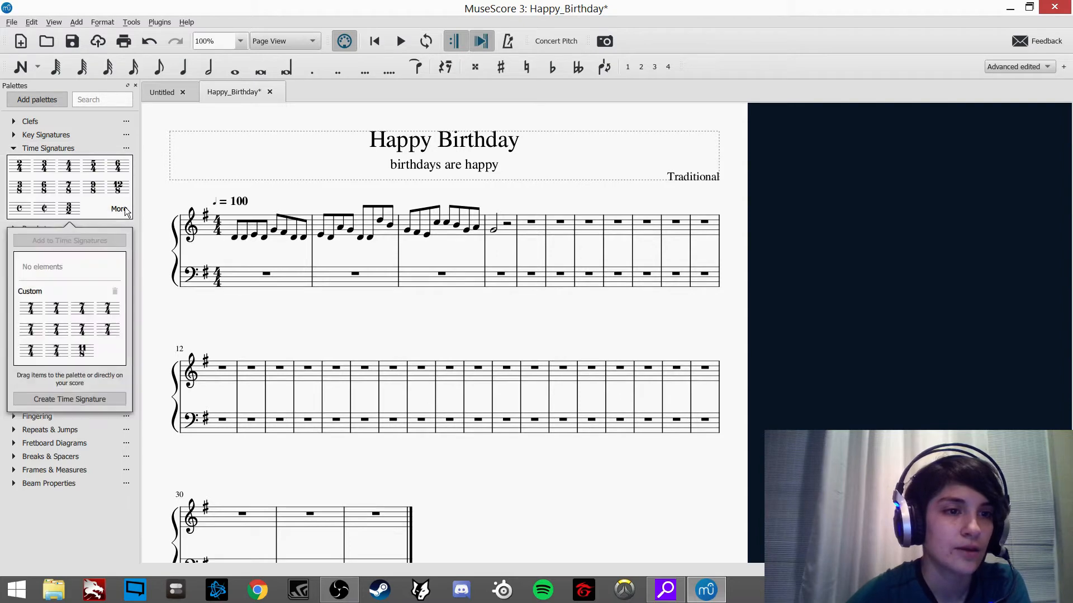
pyautogui.click(88, 399)
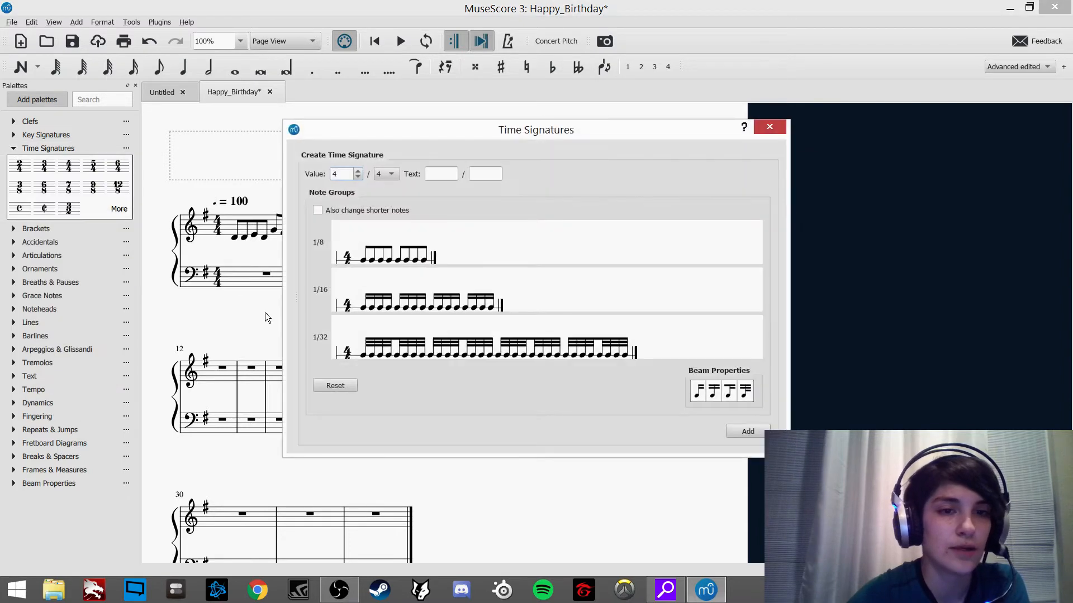
pyautogui.click(342, 174)
pyautogui.press('BackSpace')
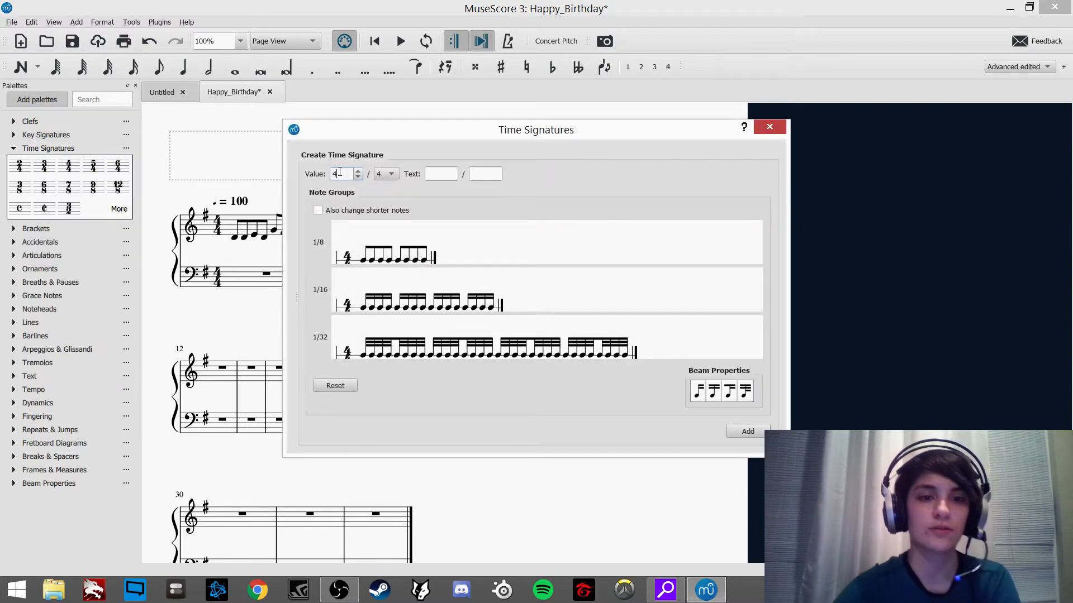
pyautogui.write('13')
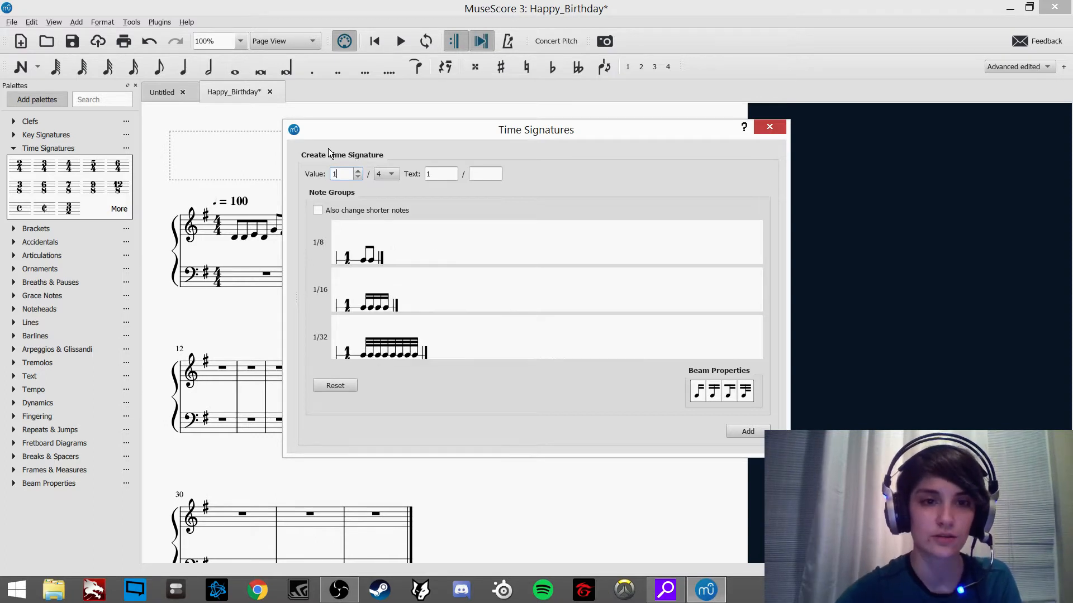
pyautogui.click(389, 174)
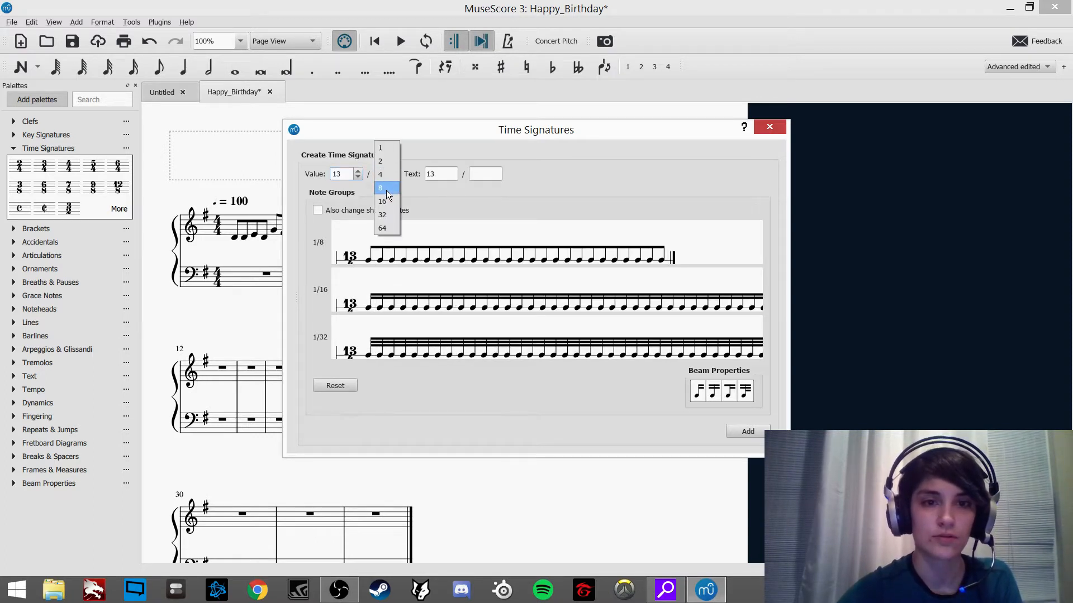
pyautogui.click(387, 188)
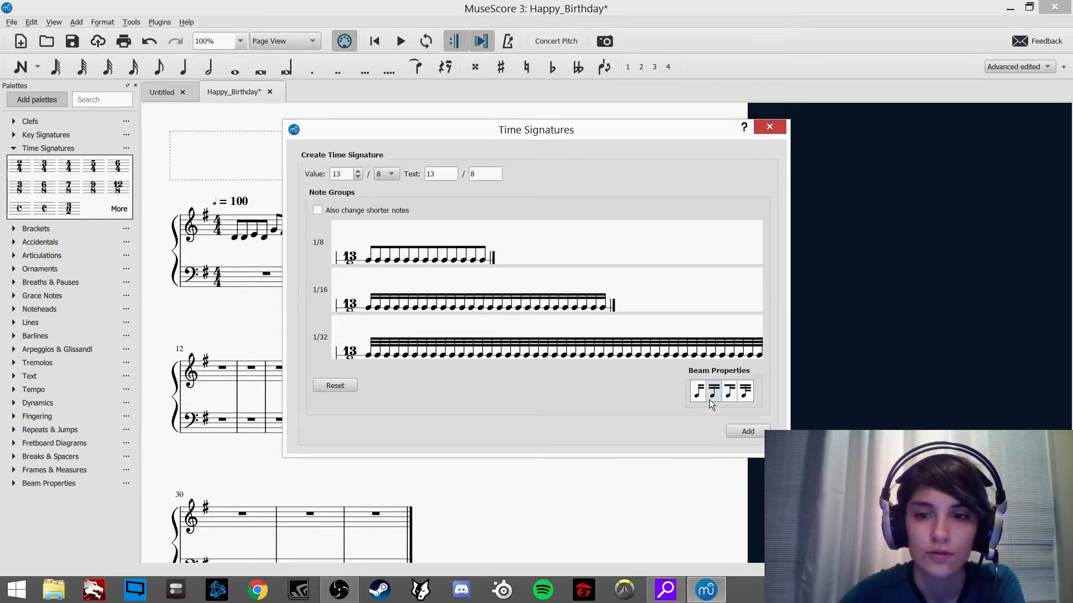
# Step: Try beaming the 13/8 eighth notes in groups of 3, 2 and 8, and reset the note groups
pyautogui.moveTo(693, 377); pyautogui.dragTo(396, 265)
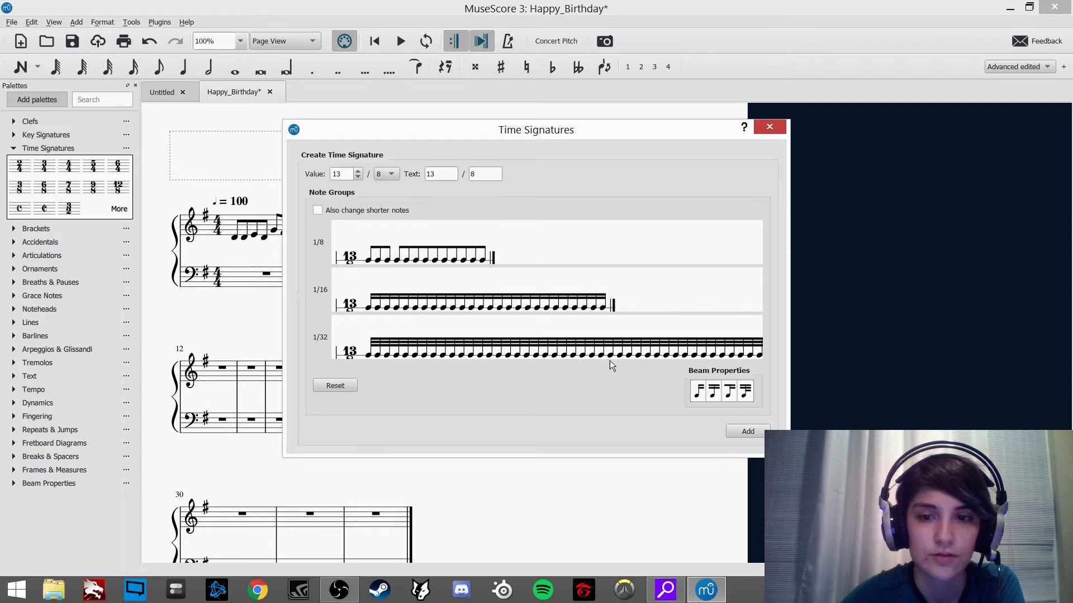
pyautogui.moveTo(699, 393); pyautogui.dragTo(417, 262)
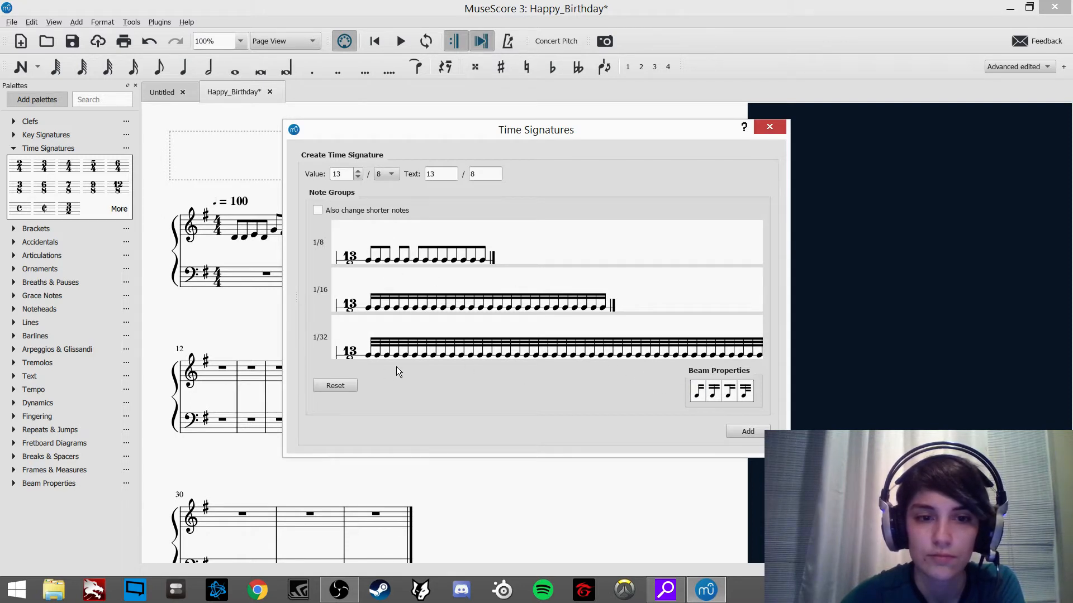
pyautogui.click(323, 392)
# Step: Group the 13/8 eighth-note beams as 3+3+3+4 and close the time signature dialog without adding it
pyautogui.moveTo(698, 391); pyautogui.dragTo(389, 262)
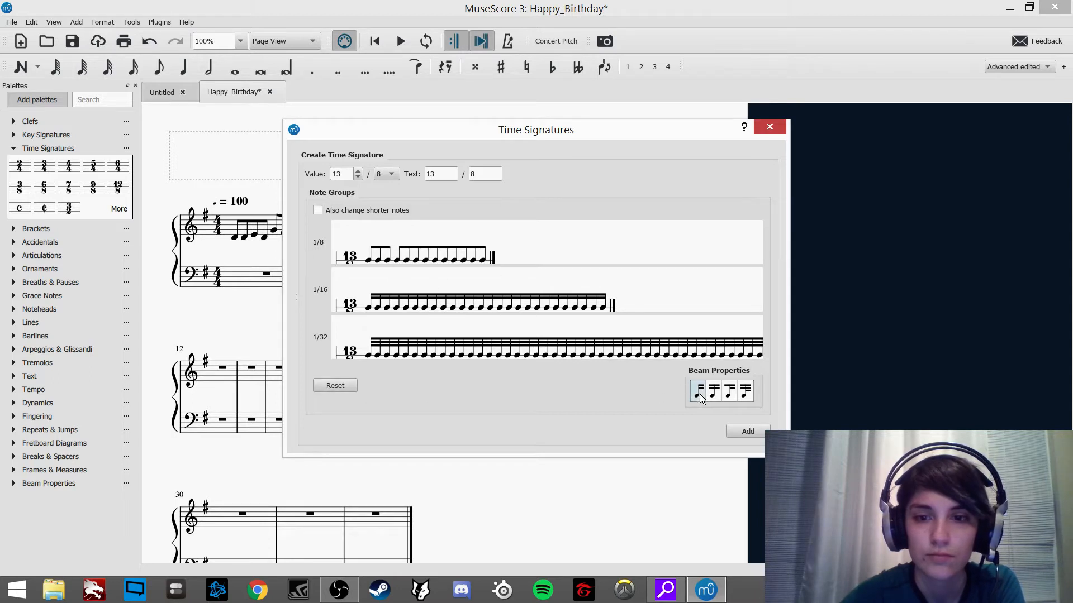
pyautogui.moveTo(494, 274); pyautogui.dragTo(429, 269)
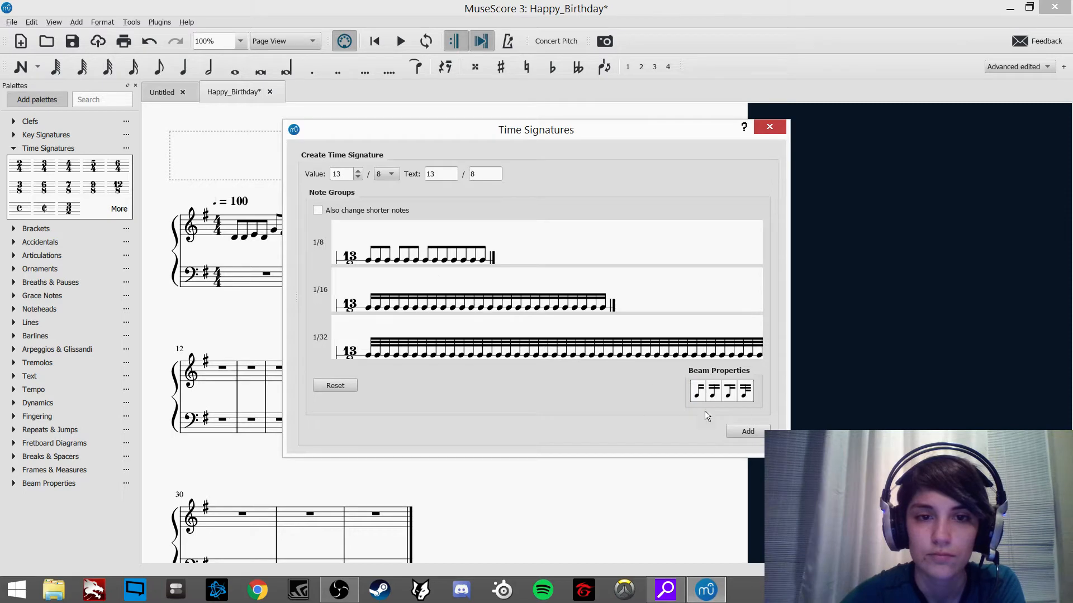
pyautogui.moveTo(700, 393); pyautogui.dragTo(456, 263)
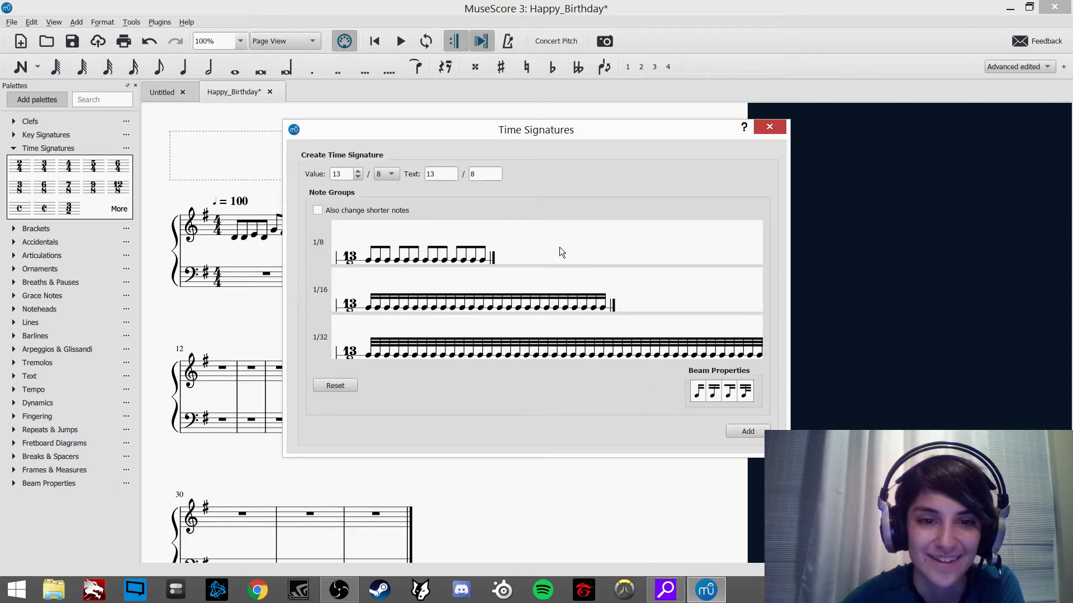
pyautogui.click(769, 132)
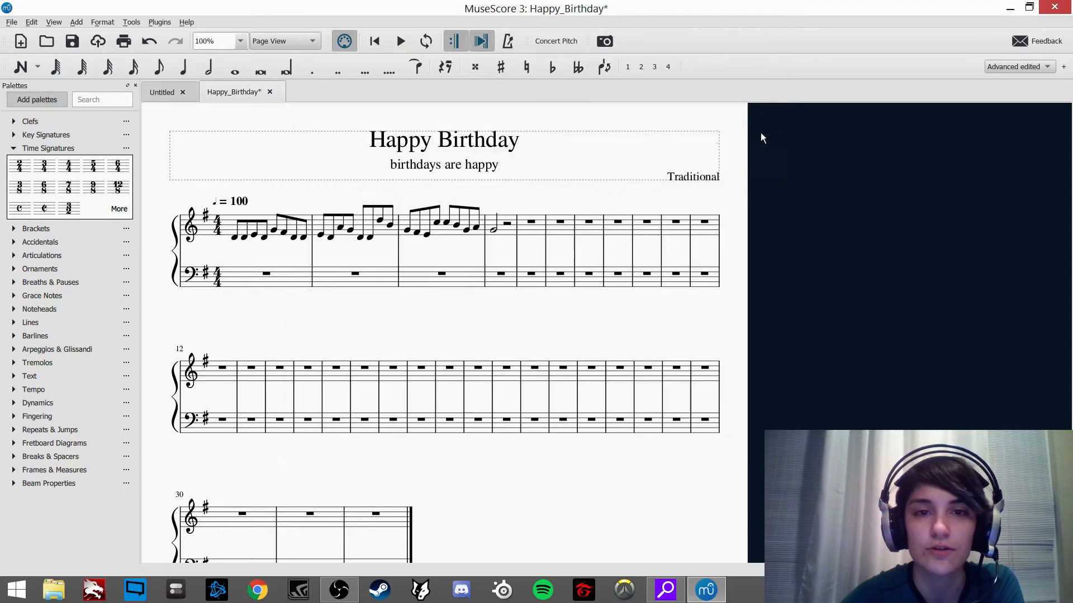
pyautogui.click(12, 149)
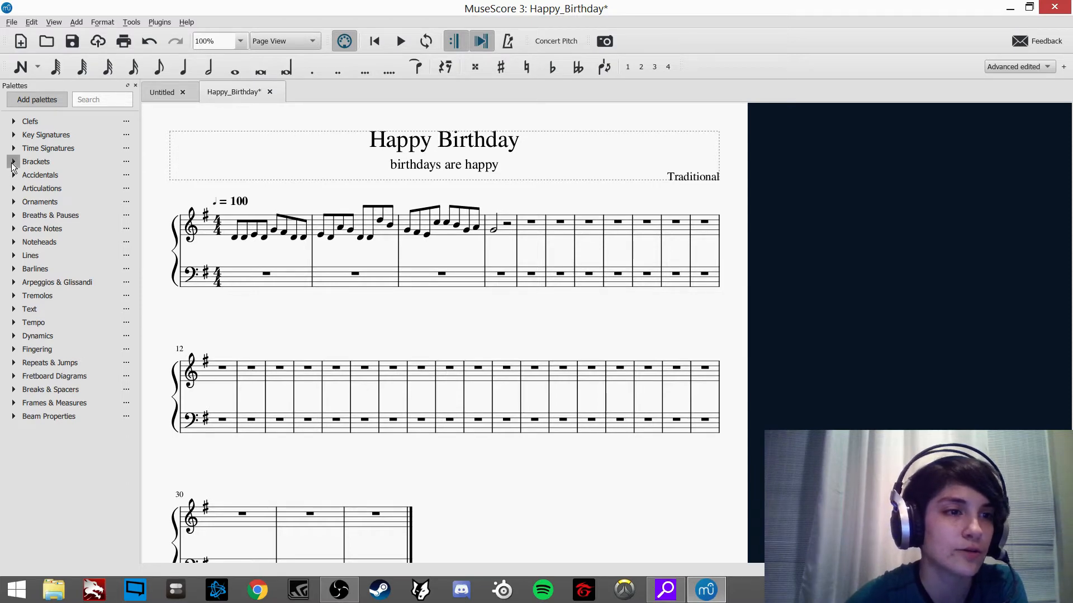
# Step: Examine the Brackets palette and compare its brace with the one on the first system
pyautogui.click(13, 164)
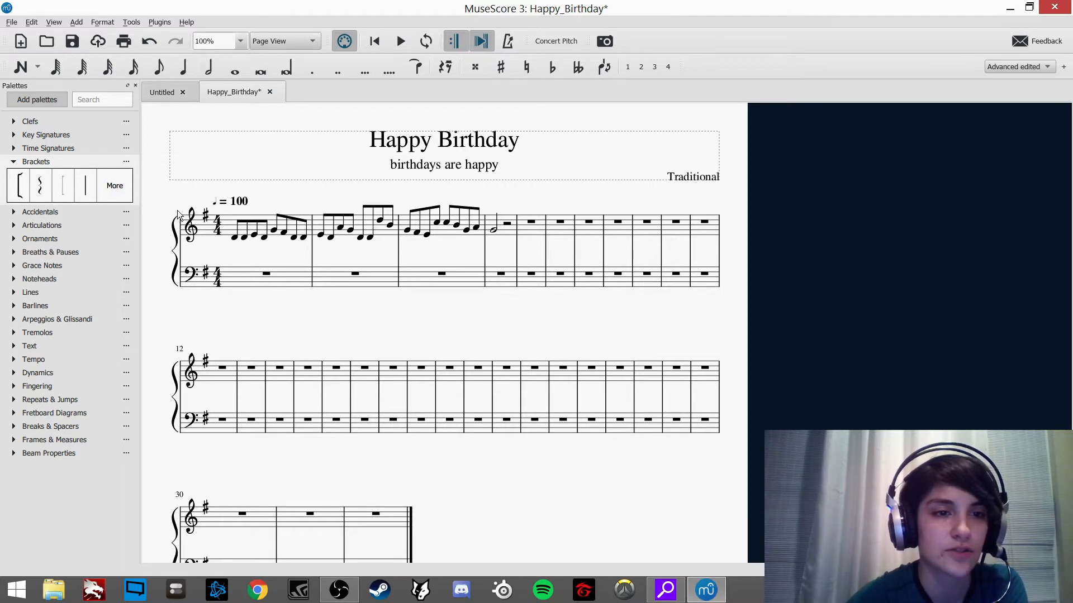
pyautogui.click(176, 239)
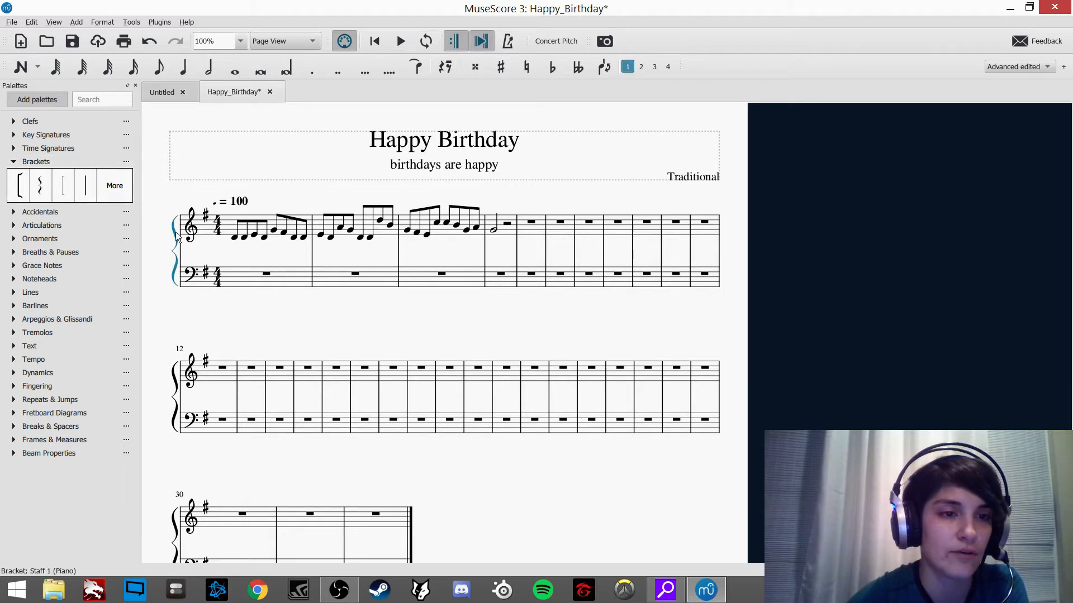
pyautogui.click(42, 188)
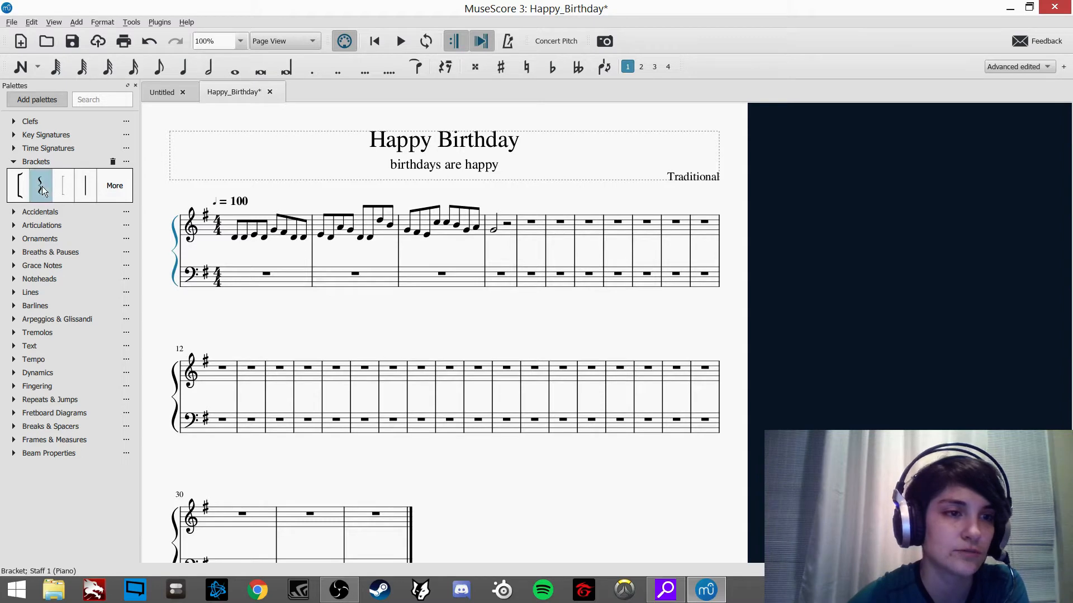
pyautogui.click(14, 162)
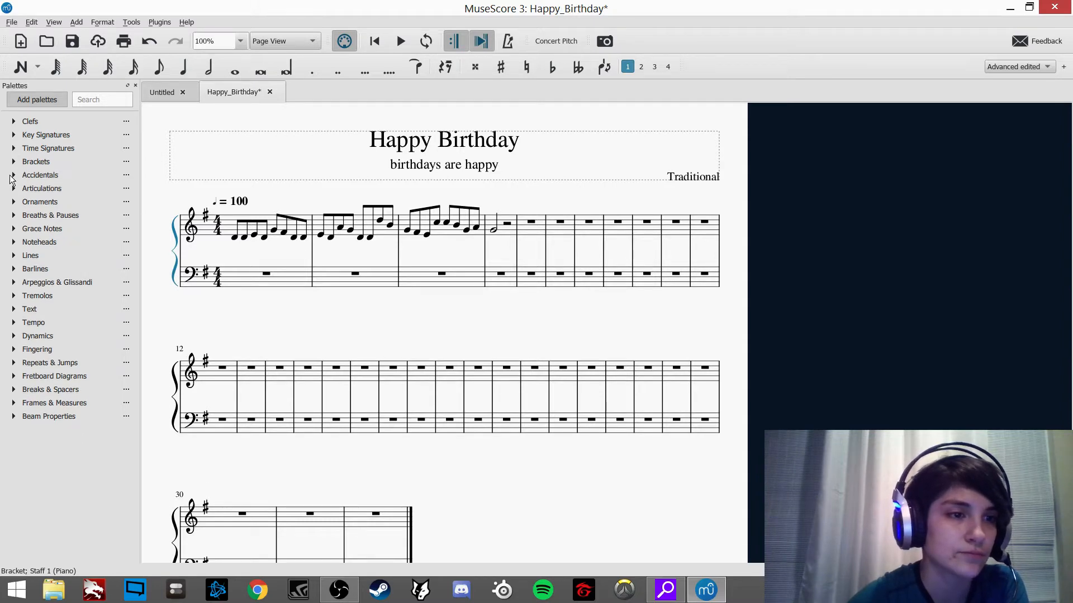
# Step: Try adding a sharp from the Accidentals palette to the first treble note in measure 1 and undo it
pyautogui.click(13, 176)
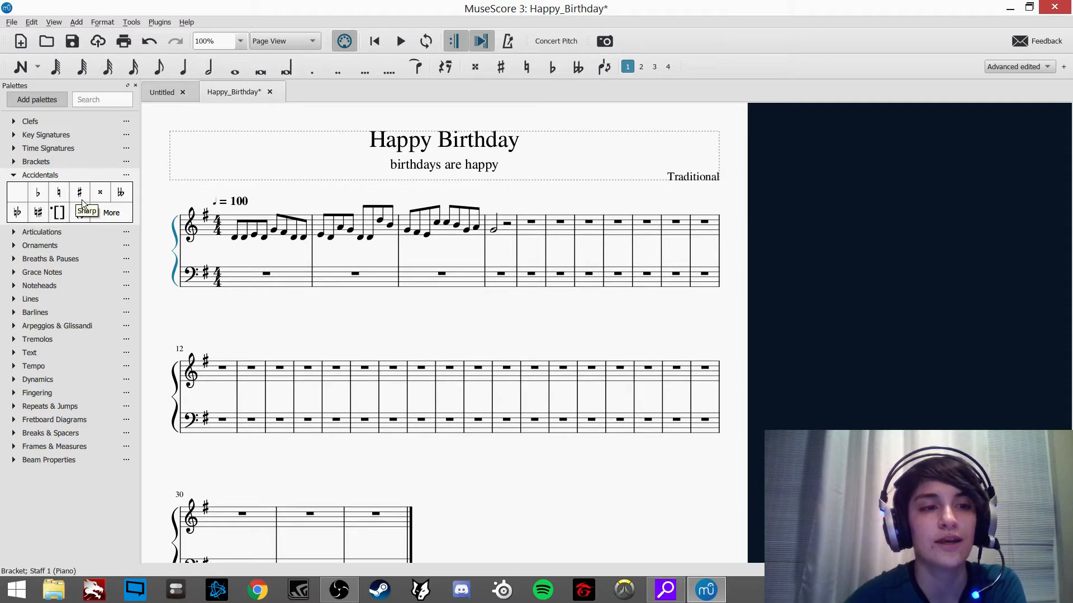
pyautogui.click(82, 198)
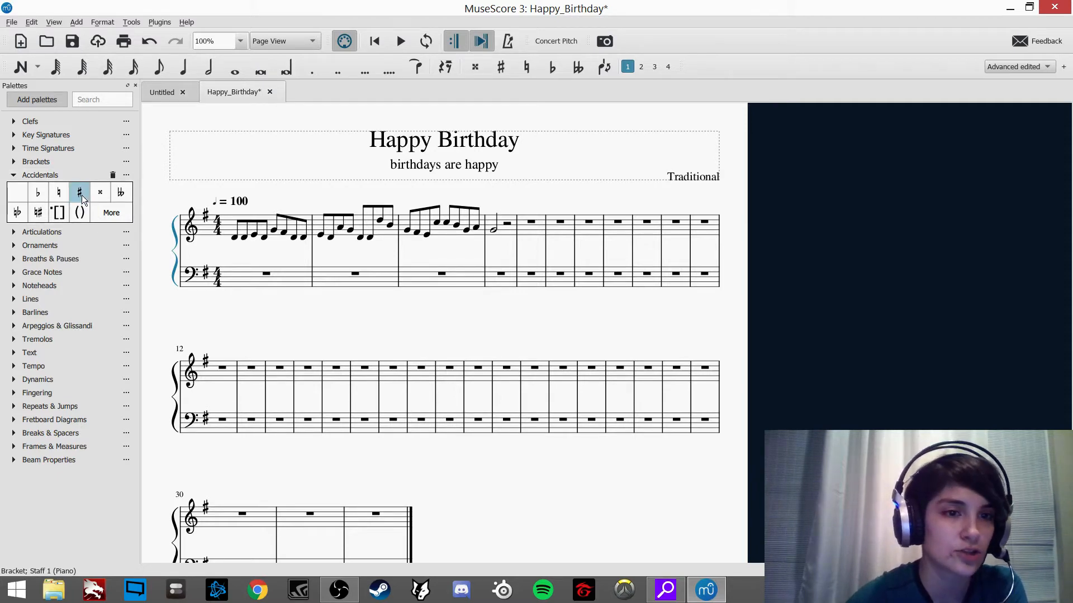
pyautogui.moveTo(81, 194); pyautogui.dragTo(238, 239)
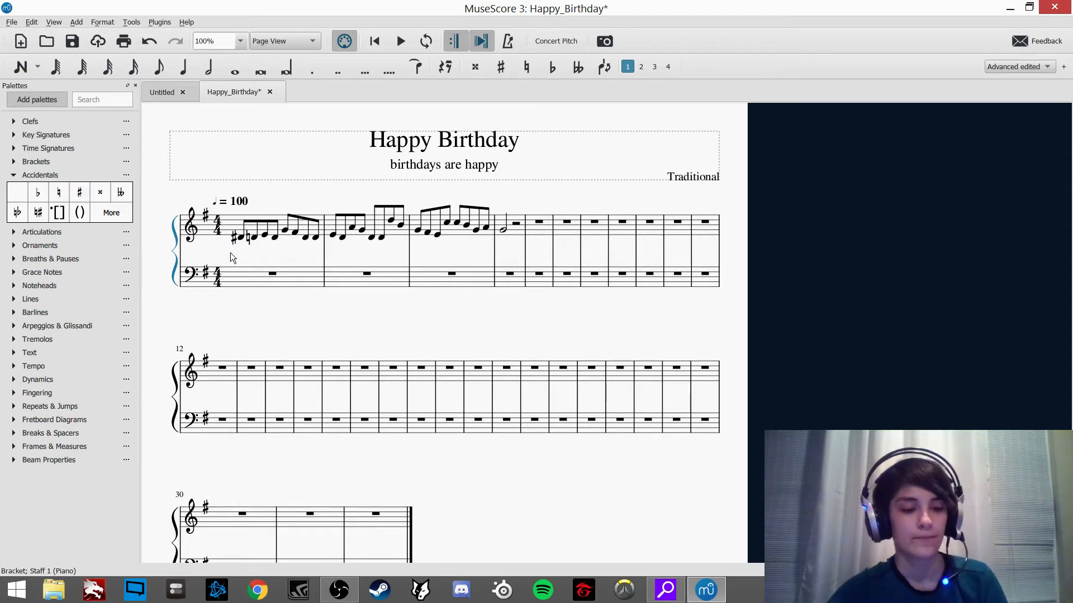
pyautogui.hotkey('ctrl', 'z')
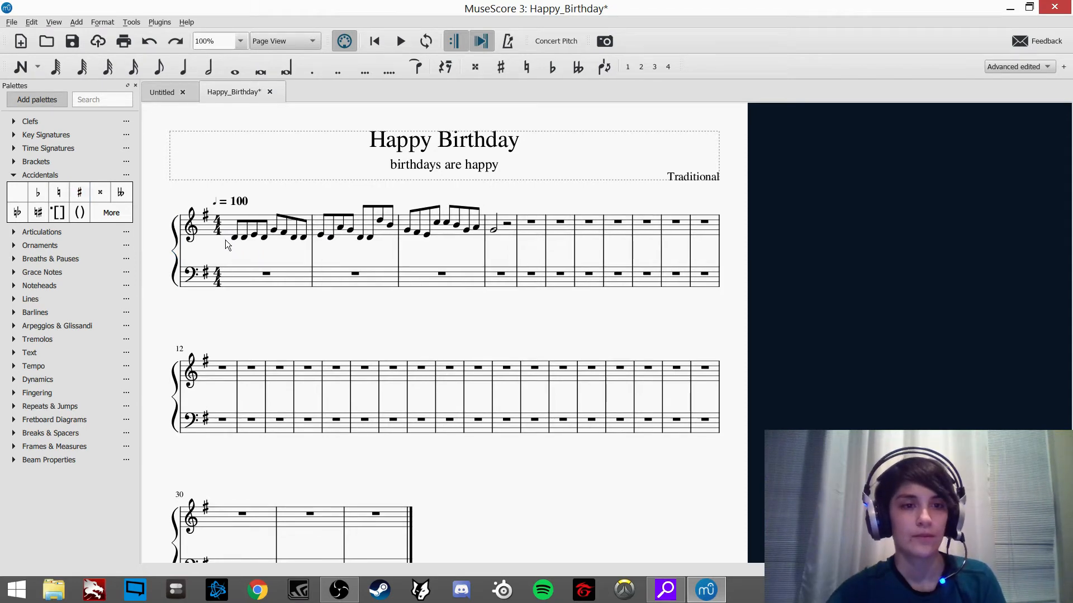
pyautogui.click(14, 175)
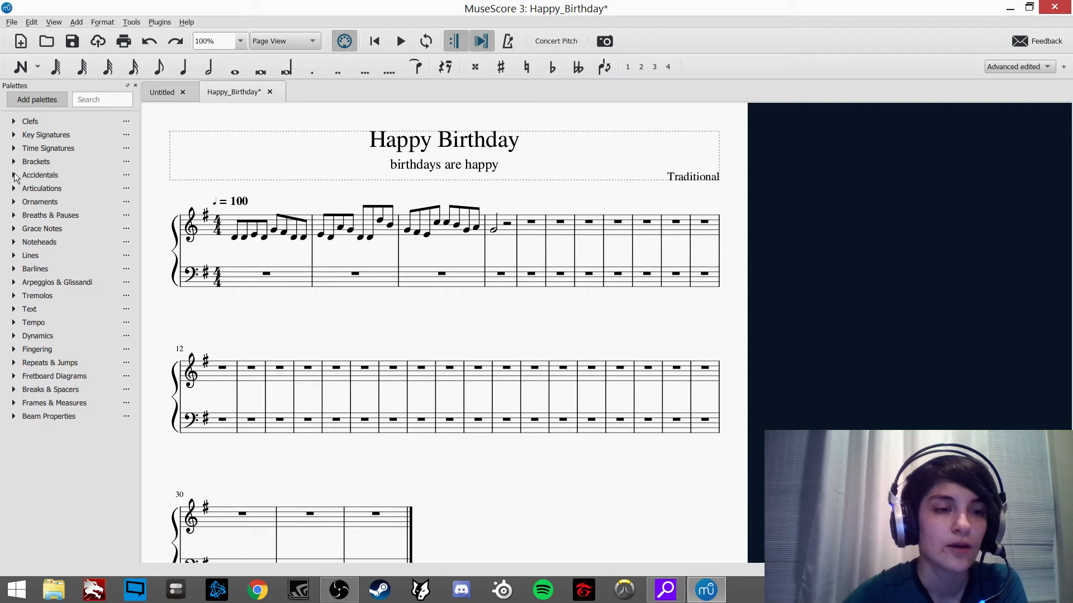
# Step: Try raising and lowering the first treble note by a semitone, return it to D4 and clear the selection
pyautogui.click(233, 236)
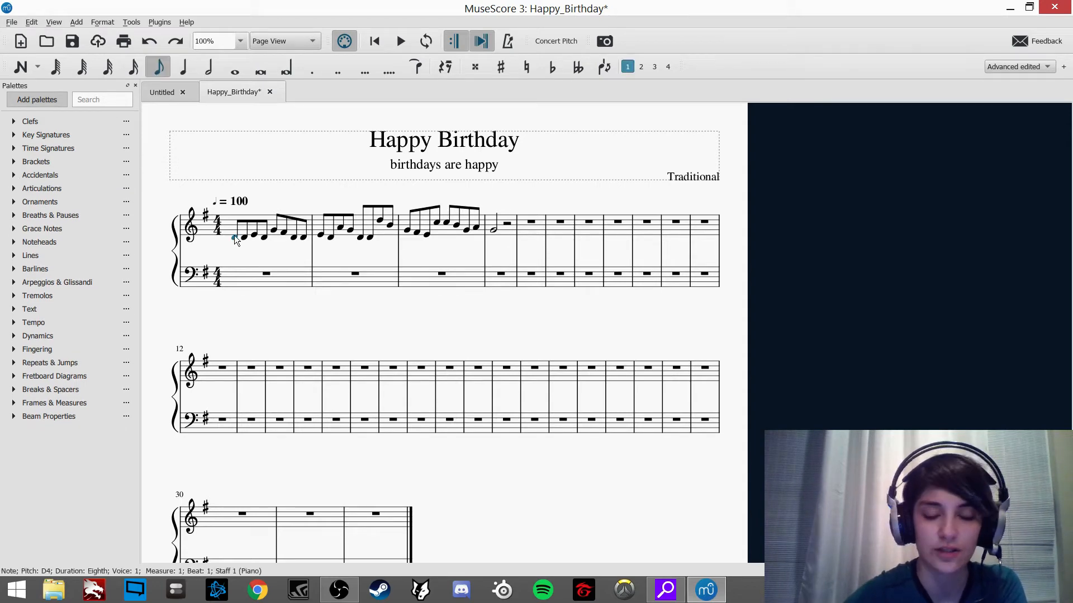
pyautogui.press('Up')
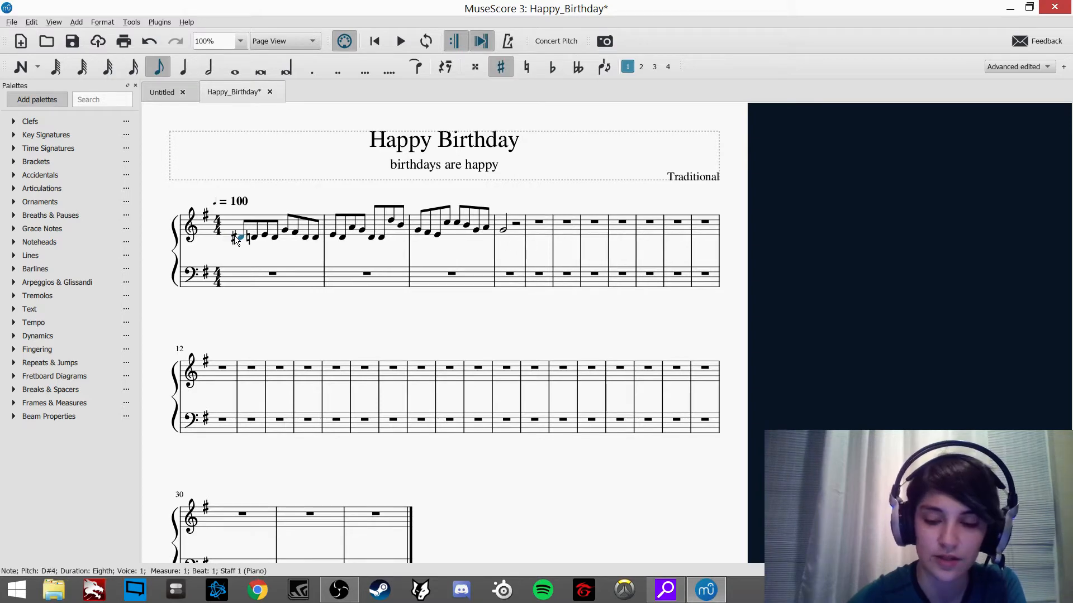
pyautogui.press('Down')
pyautogui.press('Up')
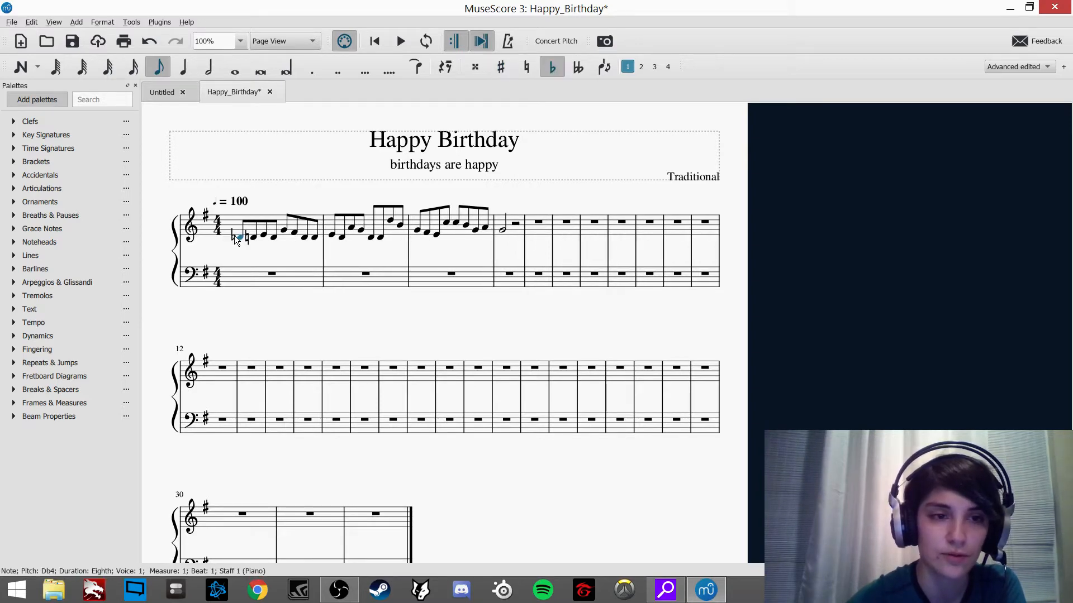
pyautogui.press('Down')
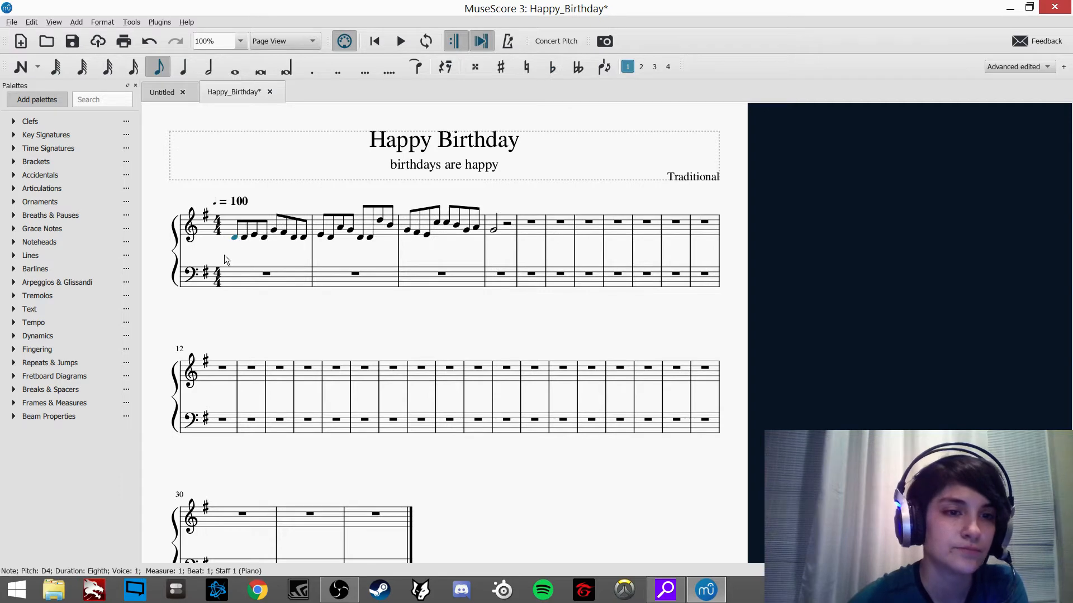
pyautogui.click(223, 254)
# Step: Try adding a fermata from the Articulations palette above the treble half note in measure 4 and undo it
pyautogui.click(13, 188)
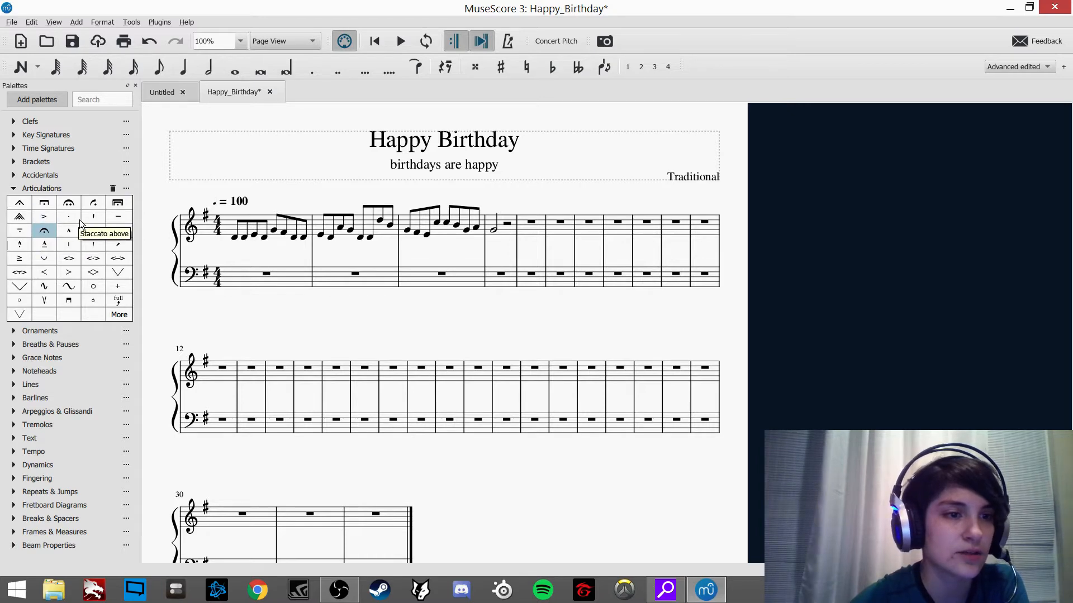
pyautogui.click(13, 189)
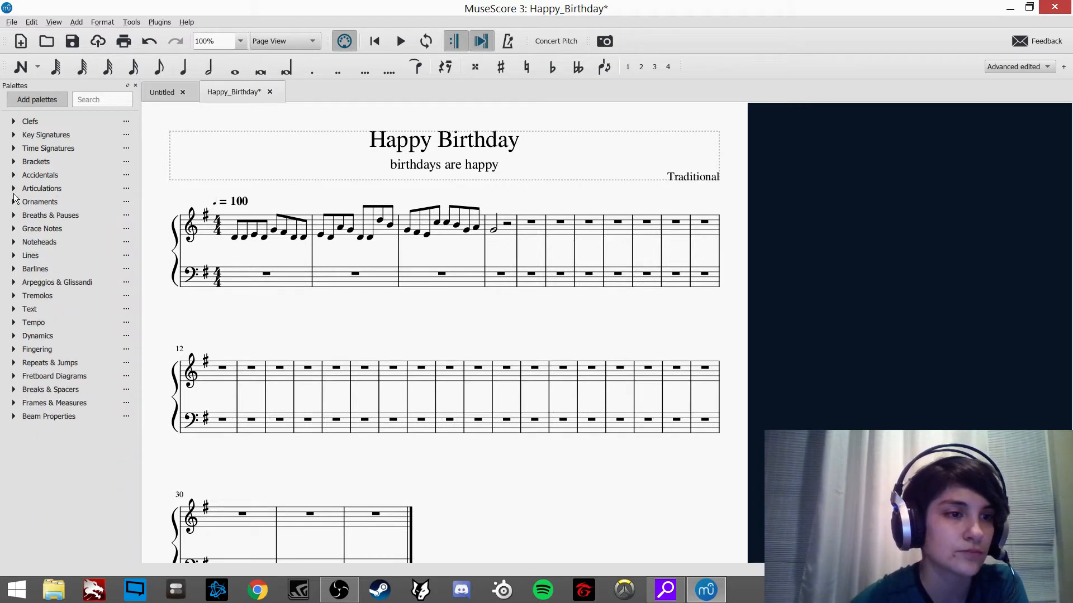
pyautogui.click(20, 190)
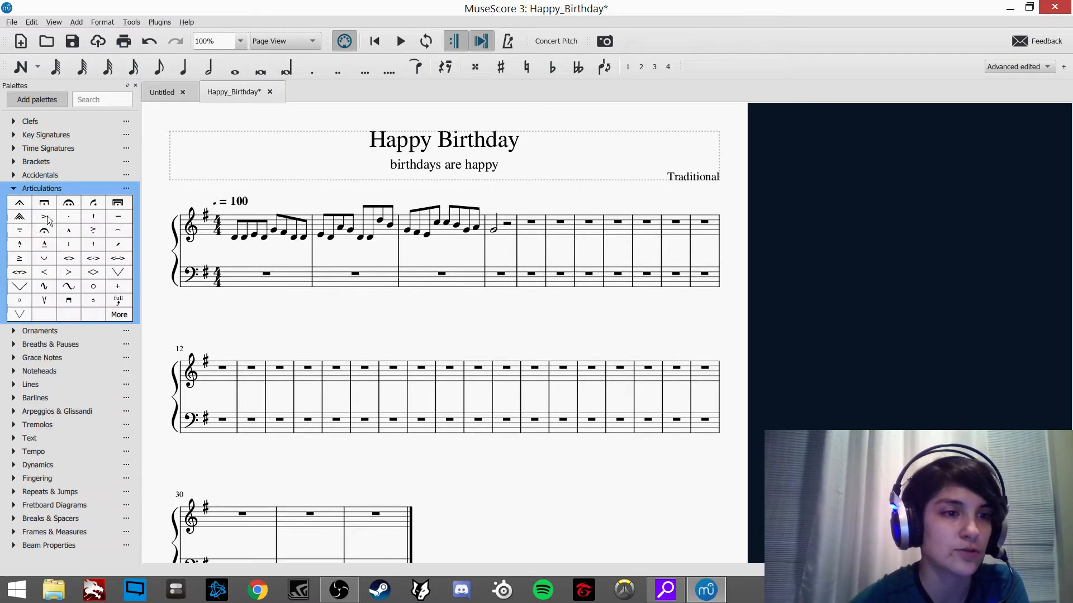
pyautogui.click(44, 230)
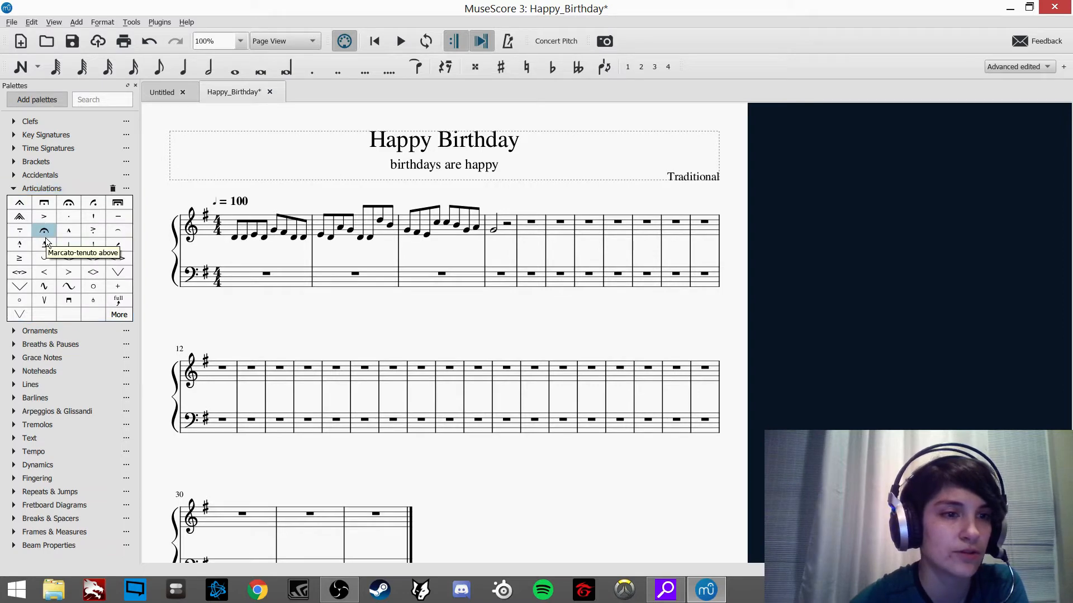
pyautogui.moveTo(48, 238); pyautogui.dragTo(483, 215)
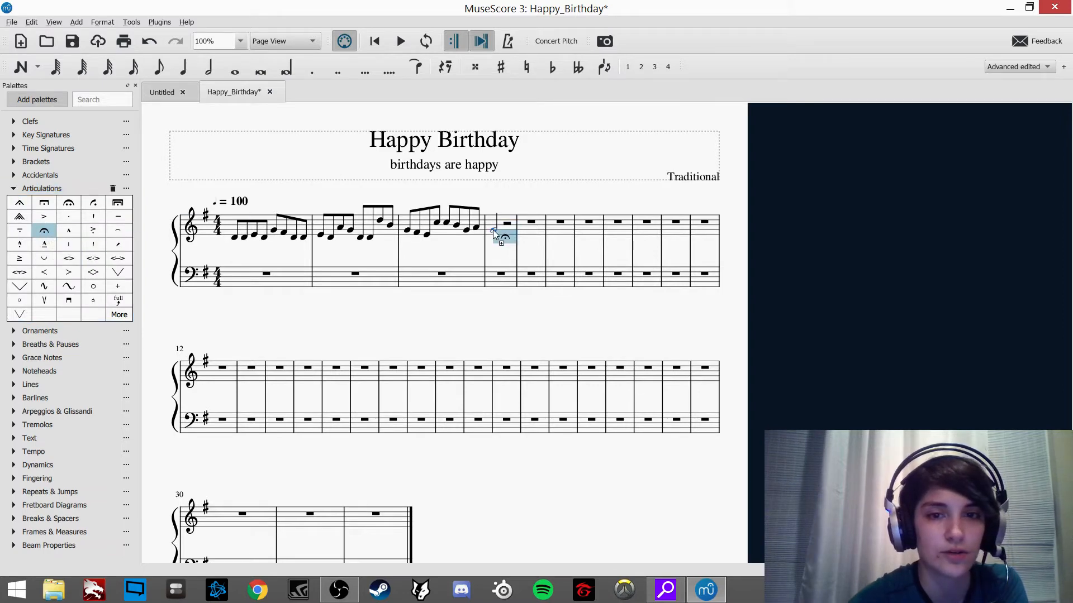
pyautogui.moveTo(493, 230)
pyautogui.mouseDown()
pyautogui.moveTo(67, 237)
pyautogui.moveTo(496, 234)
pyautogui.mouseUp()
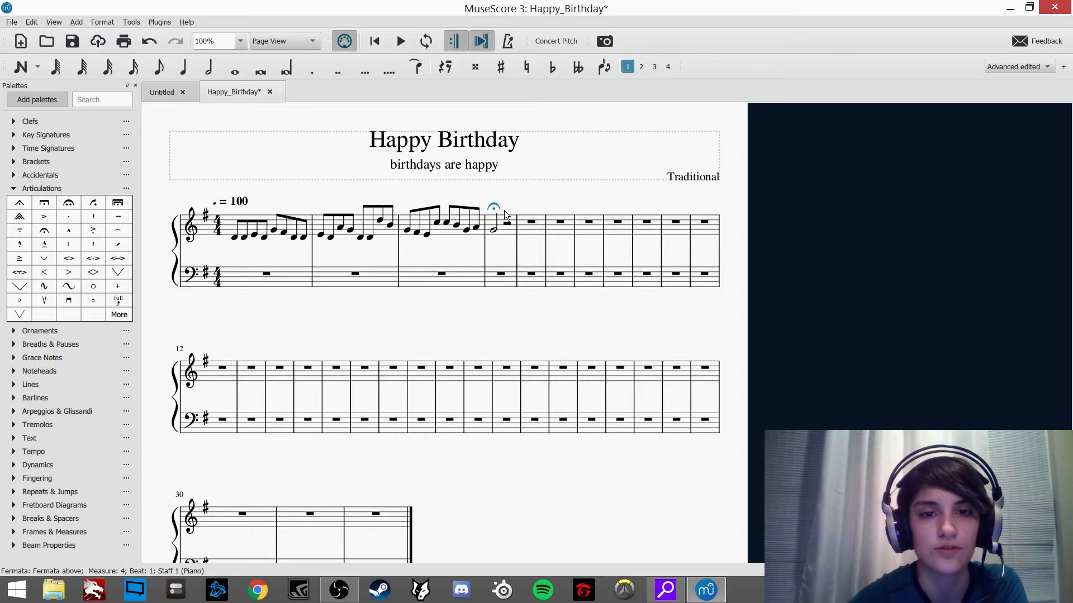
pyautogui.click(502, 207)
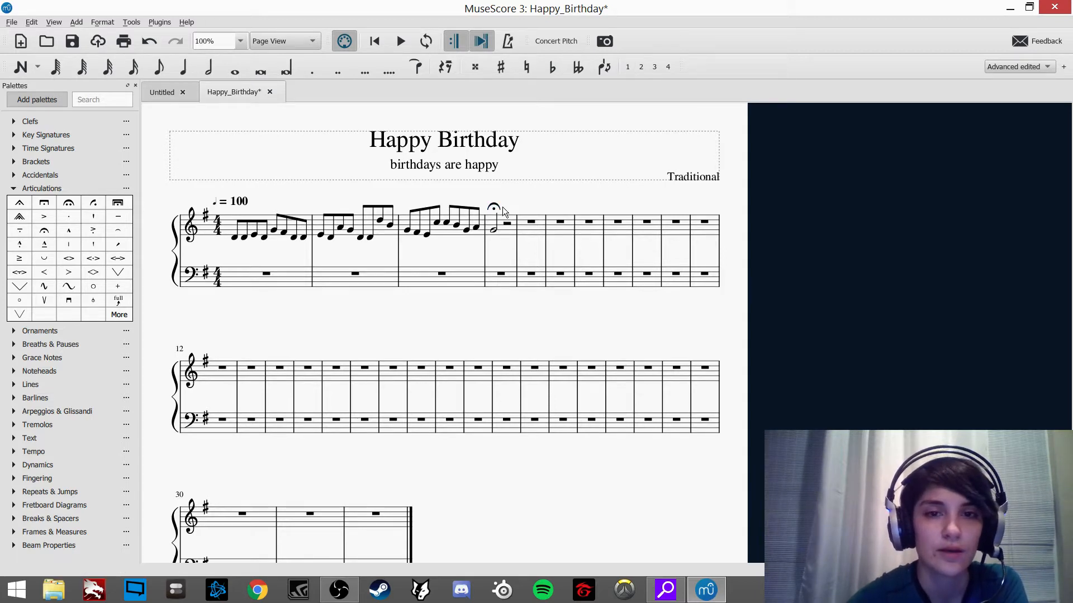
pyautogui.hotkey('ctrl', 'z')
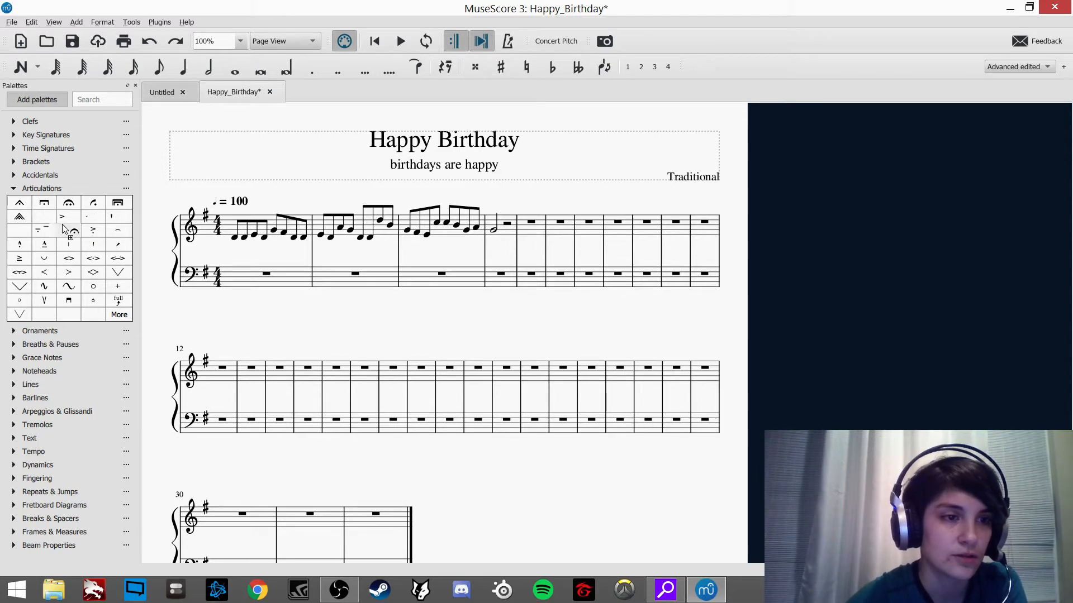
# Step: Add a fermata from the Articulations palette to the treble half note in measure 4, clear the selection and collapse the palette
pyautogui.moveTo(62, 223); pyautogui.dragTo(190, 252)
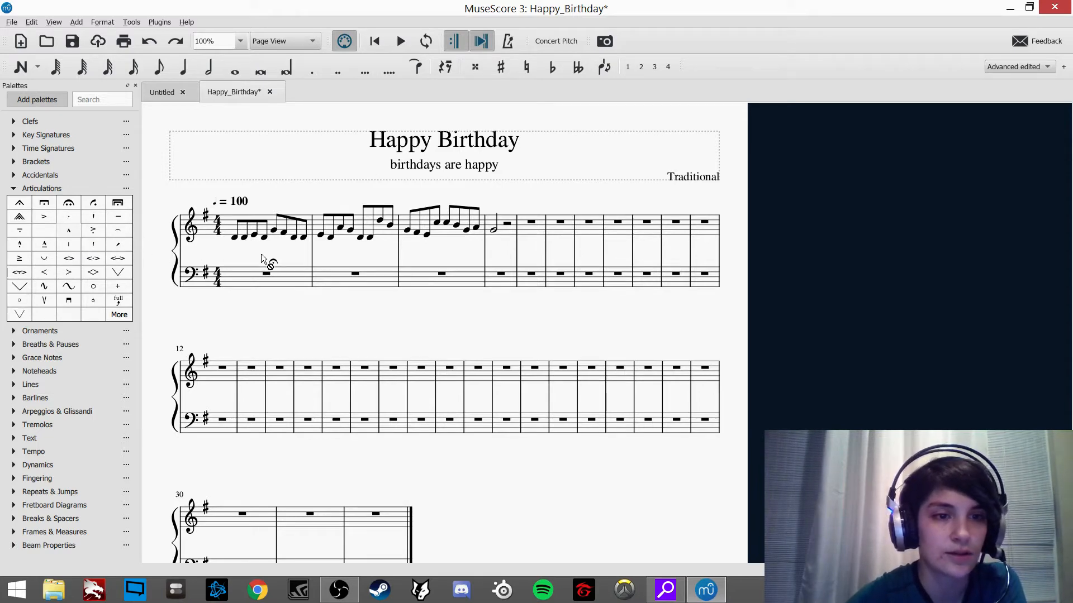
pyautogui.moveTo(290, 257); pyautogui.dragTo(498, 234)
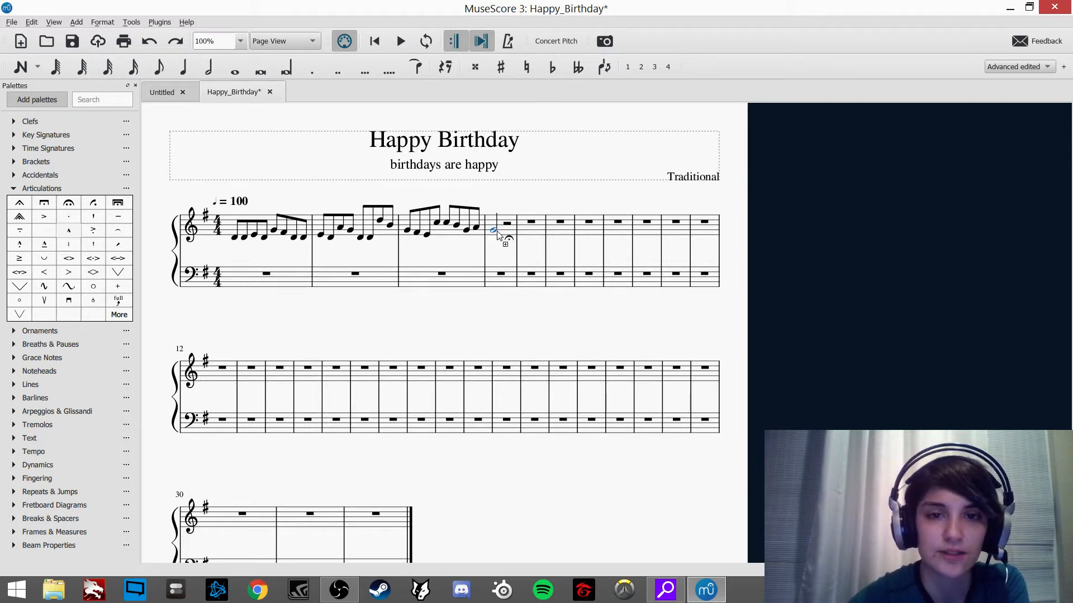
pyautogui.moveTo(498, 233); pyautogui.dragTo(497, 234)
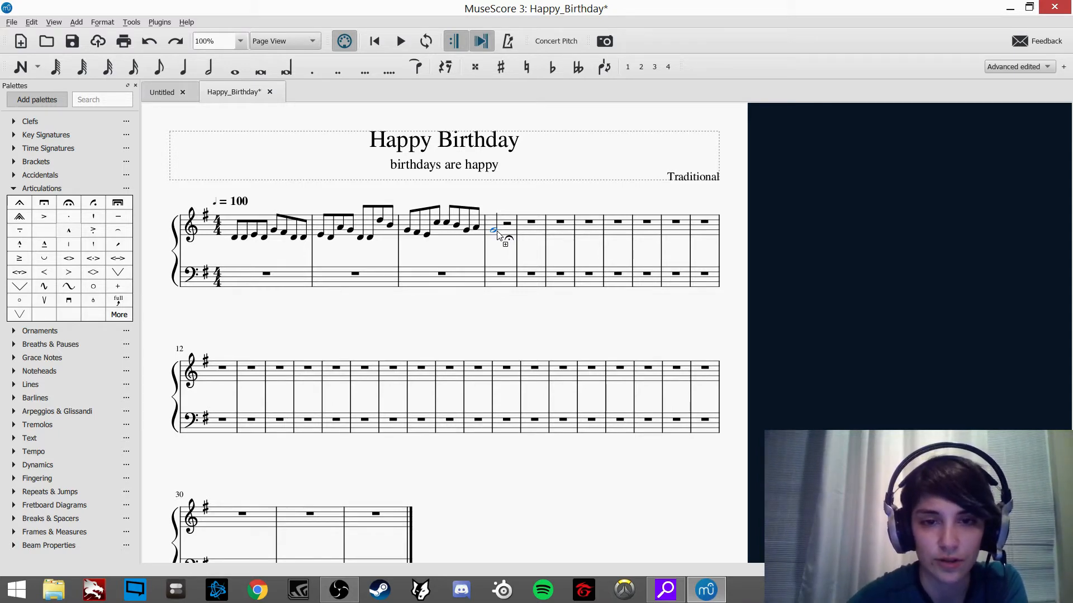
pyautogui.moveTo(498, 233); pyautogui.dragTo(495, 235)
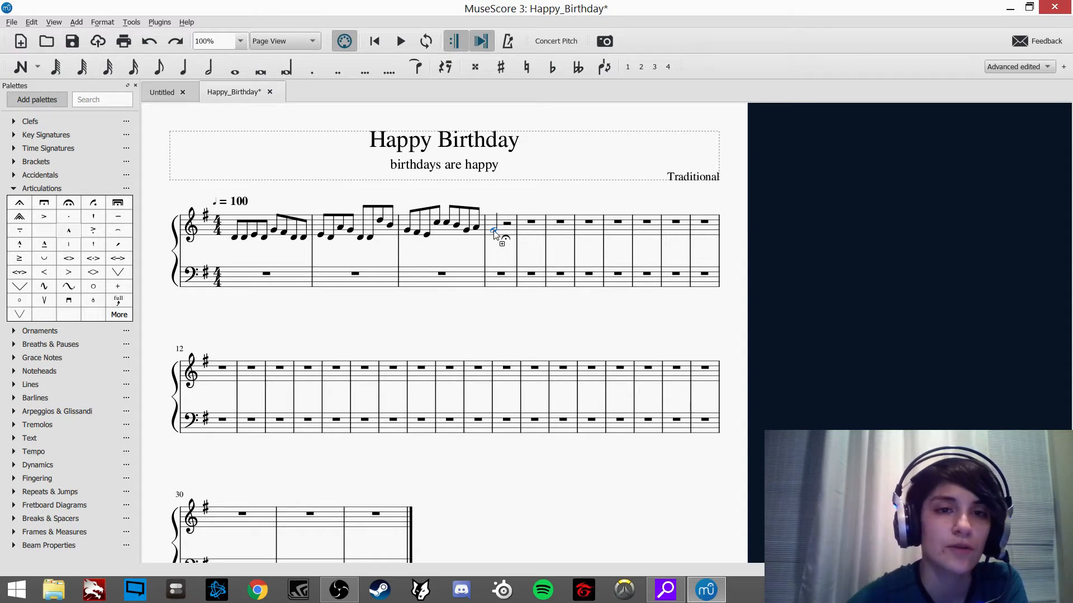
pyautogui.moveTo(494, 235); pyautogui.dragTo(494, 234)
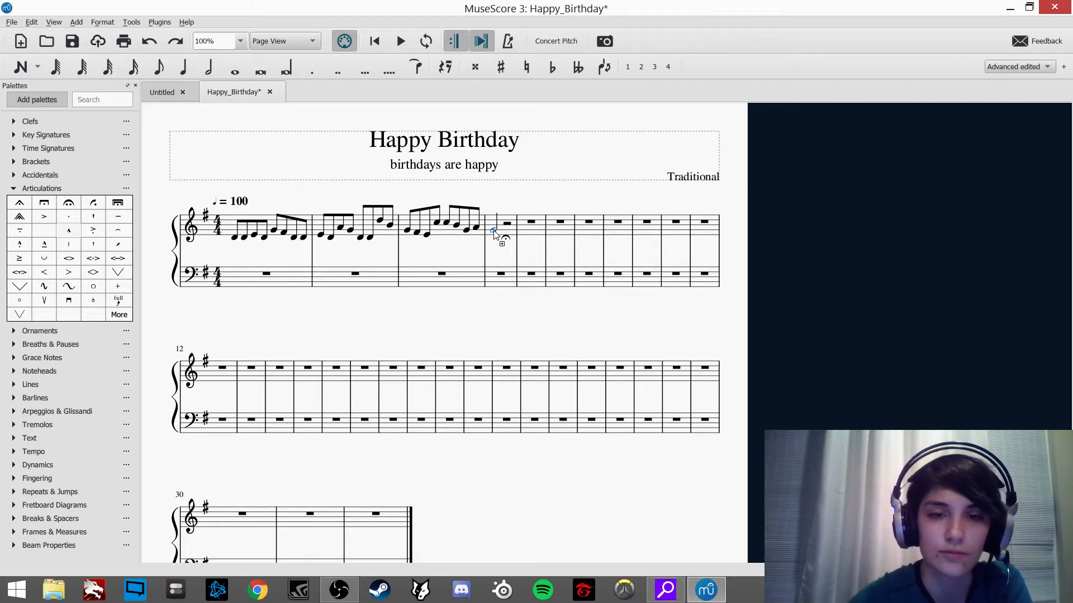
pyautogui.moveTo(495, 234); pyautogui.dragTo(494, 231)
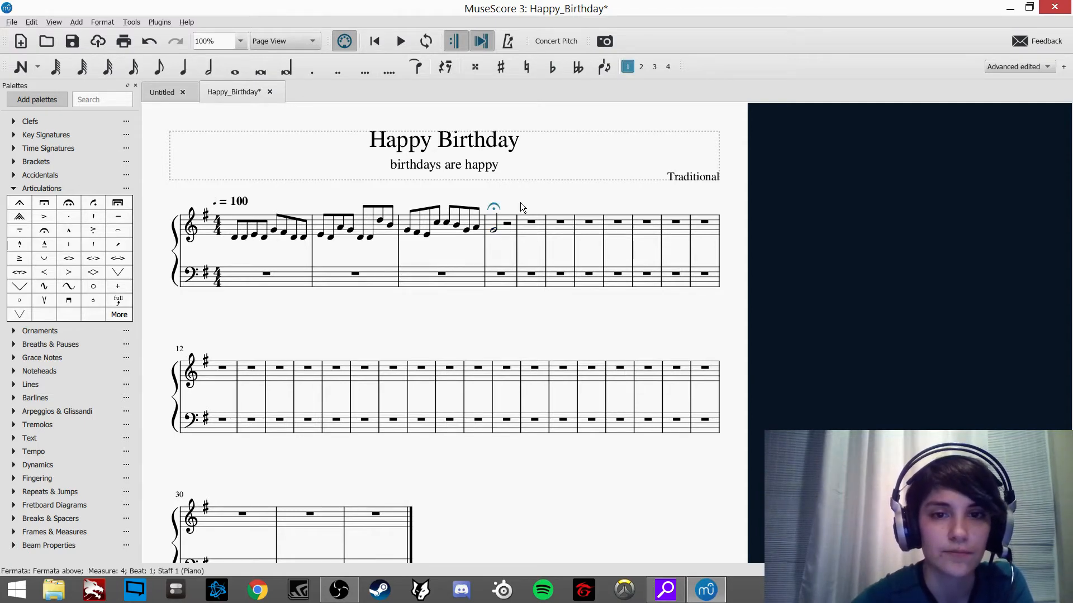
pyautogui.press('Escape')
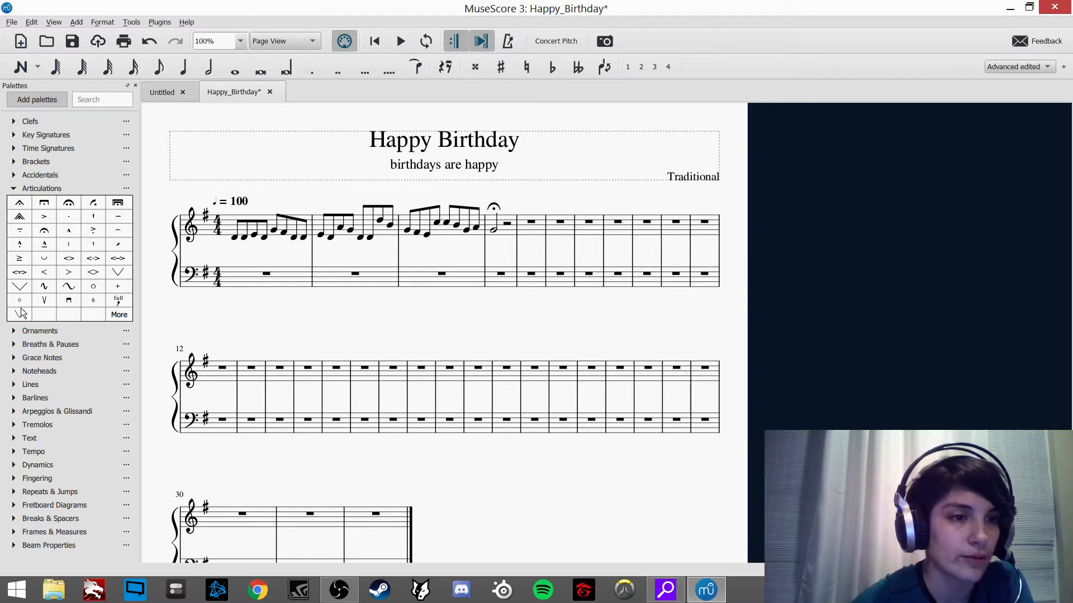
pyautogui.click(12, 191)
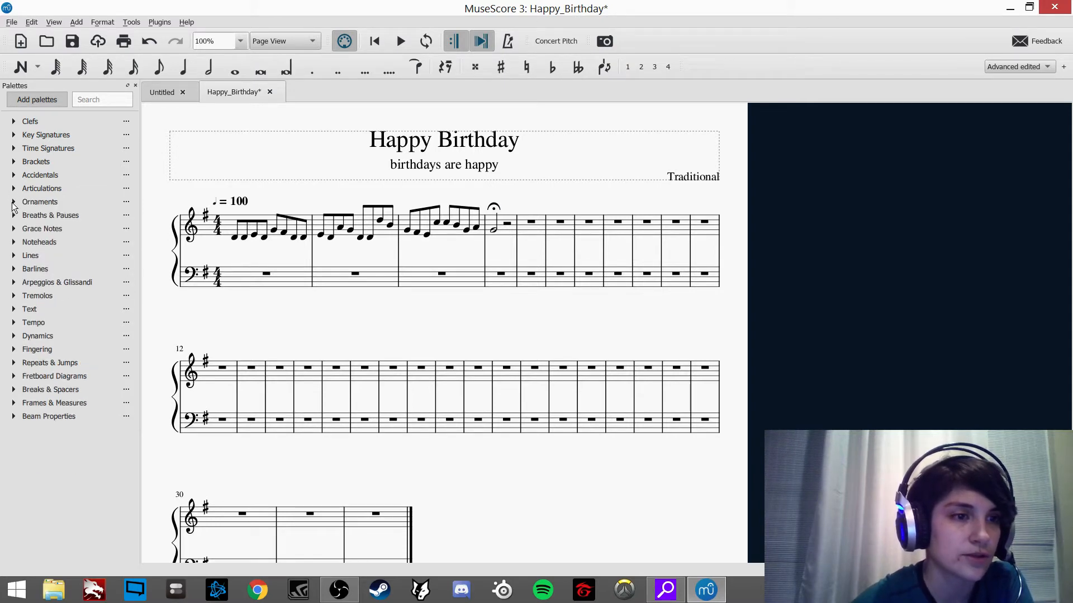
# Step: Examine the symbols in the Ornaments, Breaths & Pauses and Grace Notes palettes
pyautogui.click(13, 203)
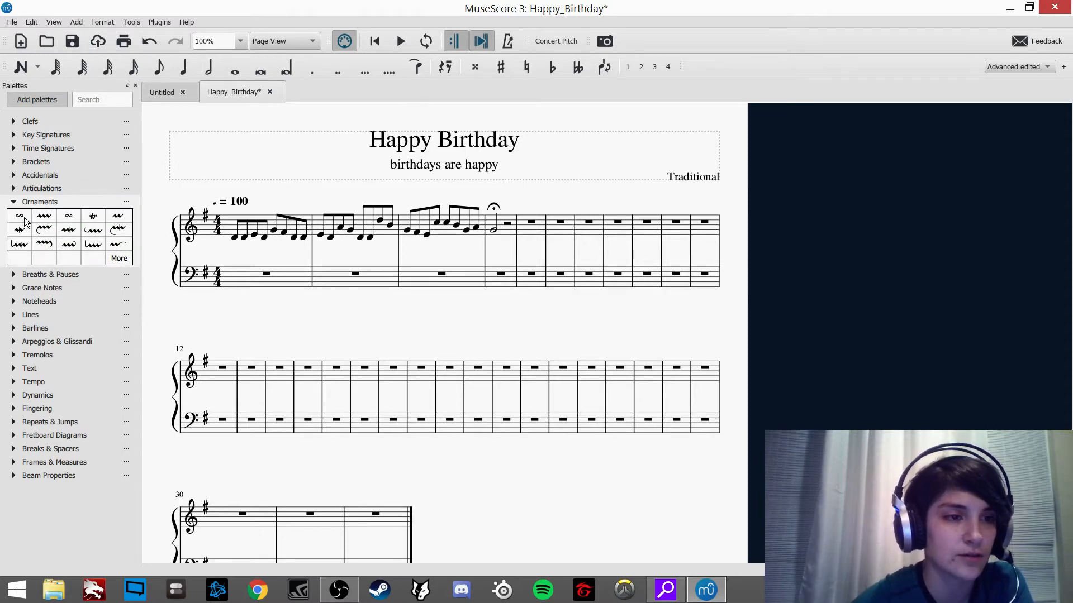
pyautogui.click(12, 203)
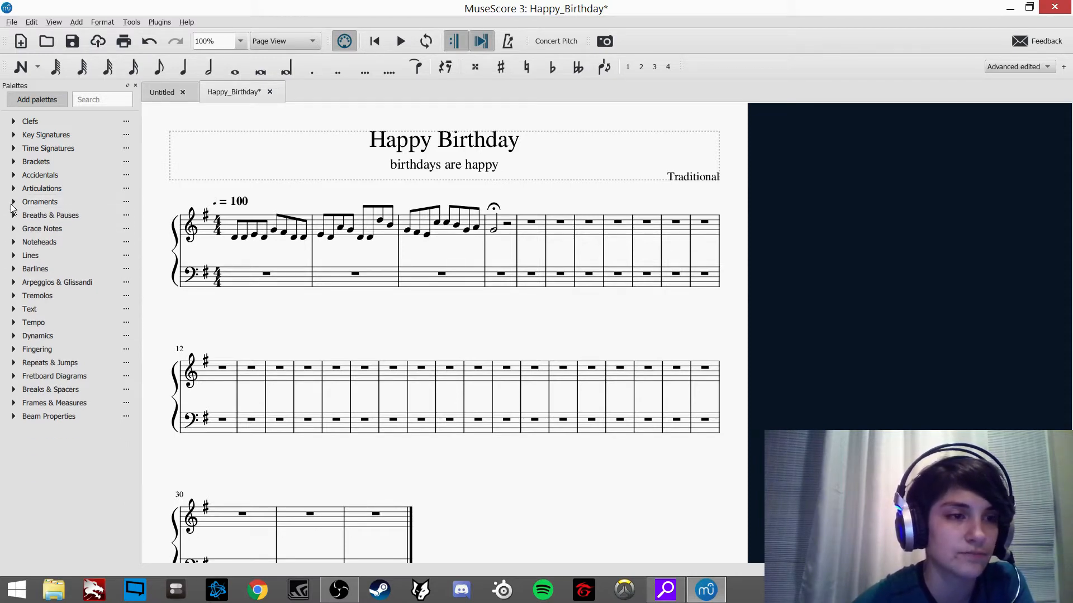
pyautogui.click(13, 203)
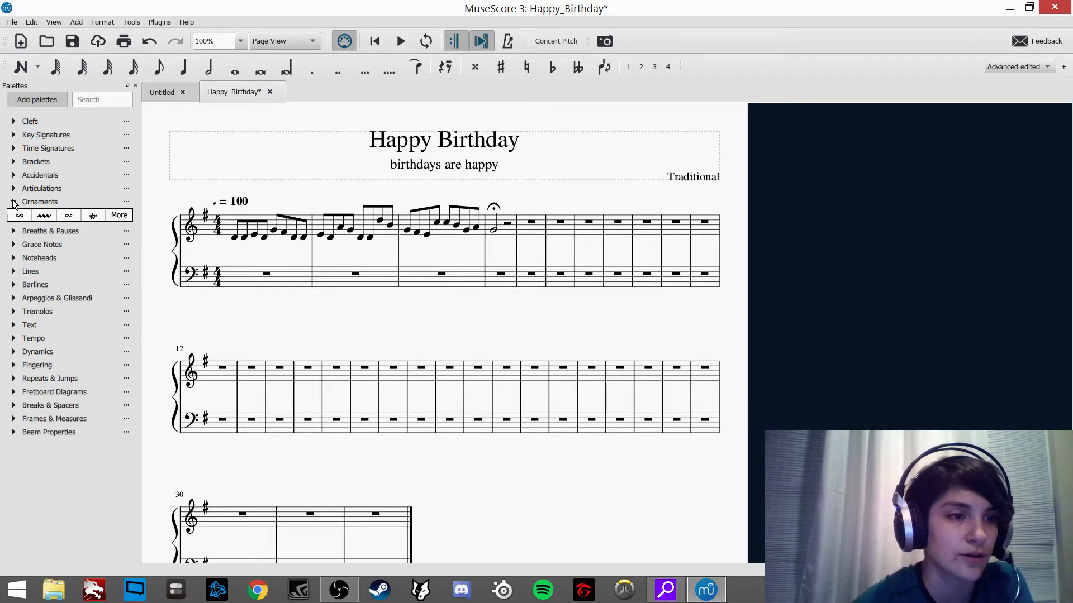
pyautogui.click(13, 203)
pyautogui.click(13, 215)
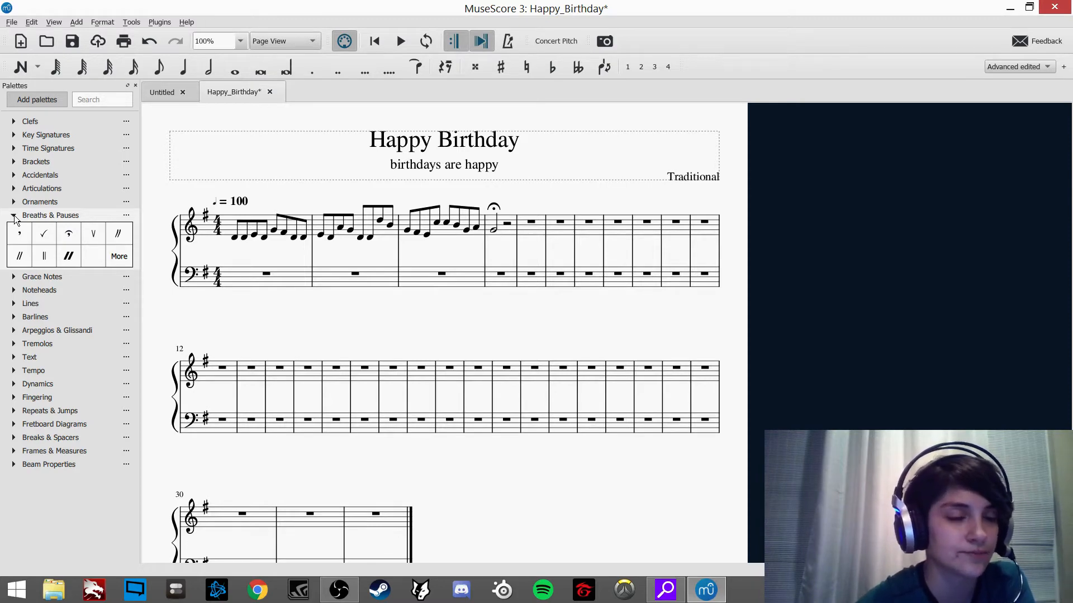
pyautogui.click(14, 216)
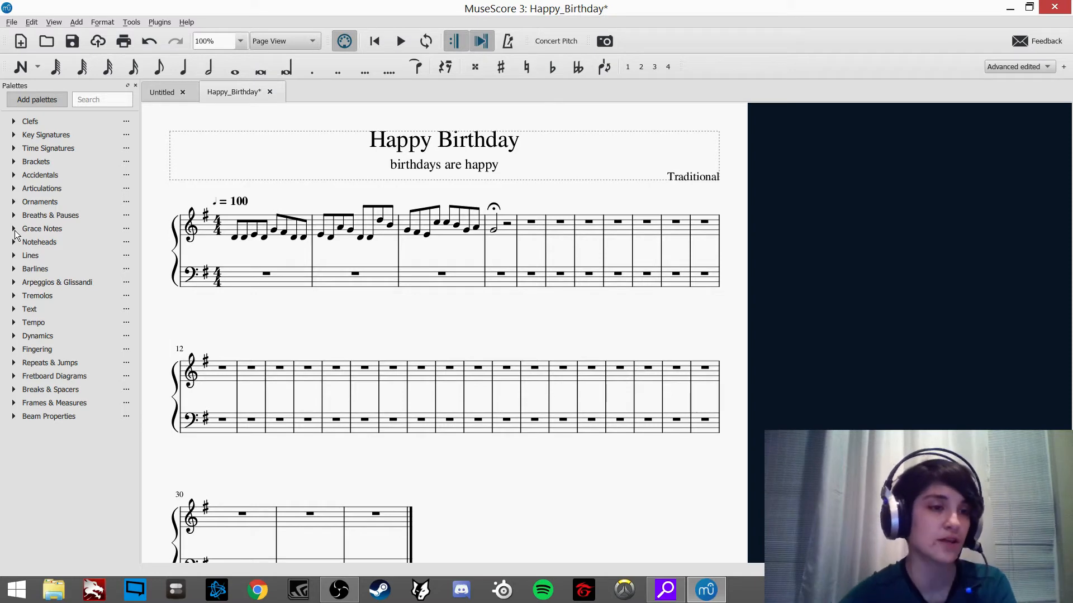
pyautogui.click(14, 229)
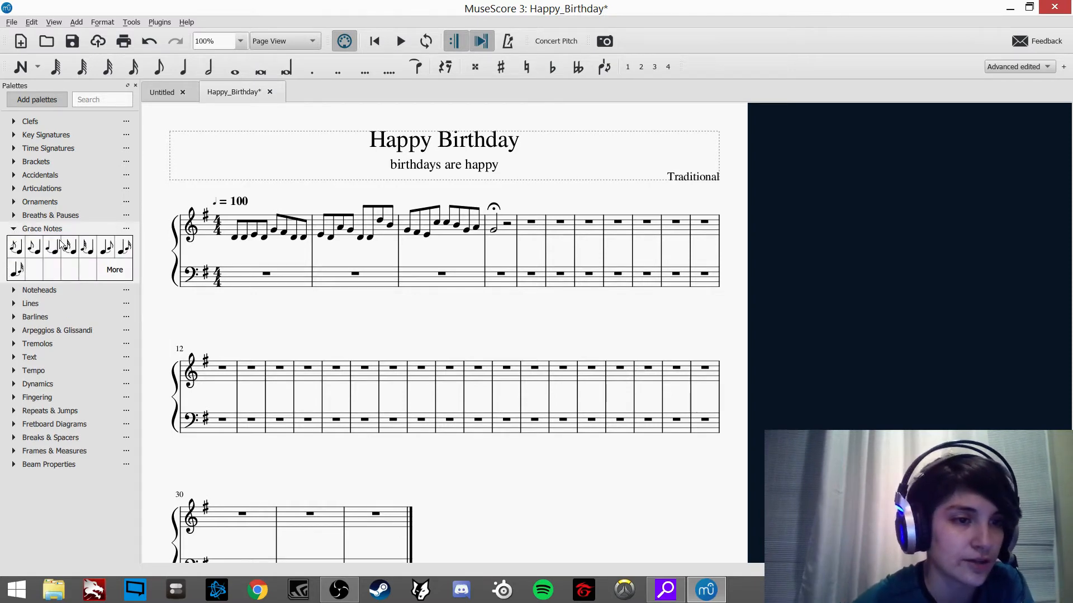
pyautogui.click(106, 246)
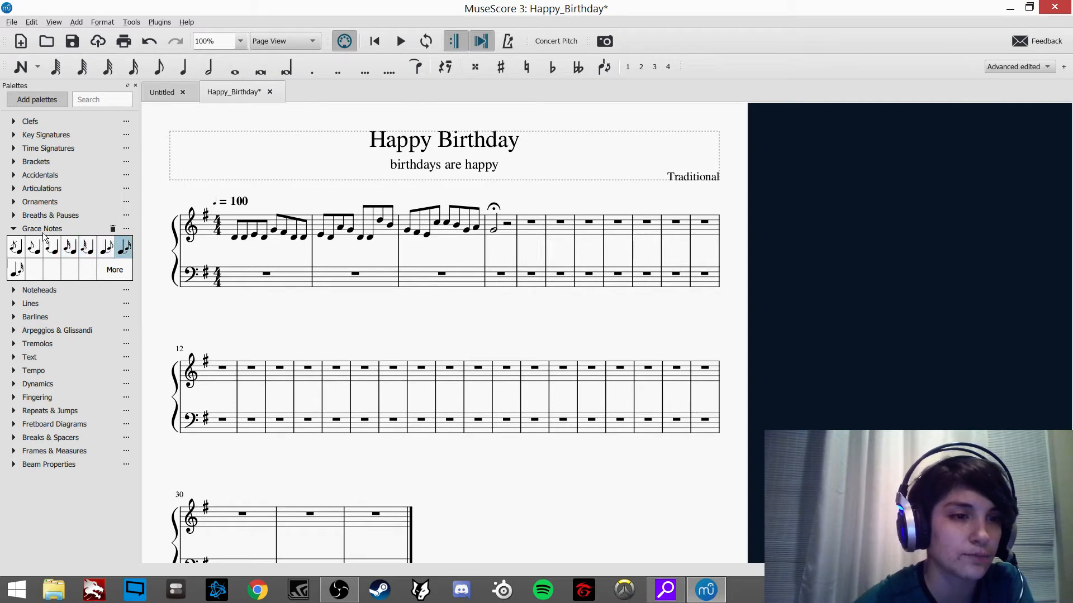
pyautogui.click(87, 248)
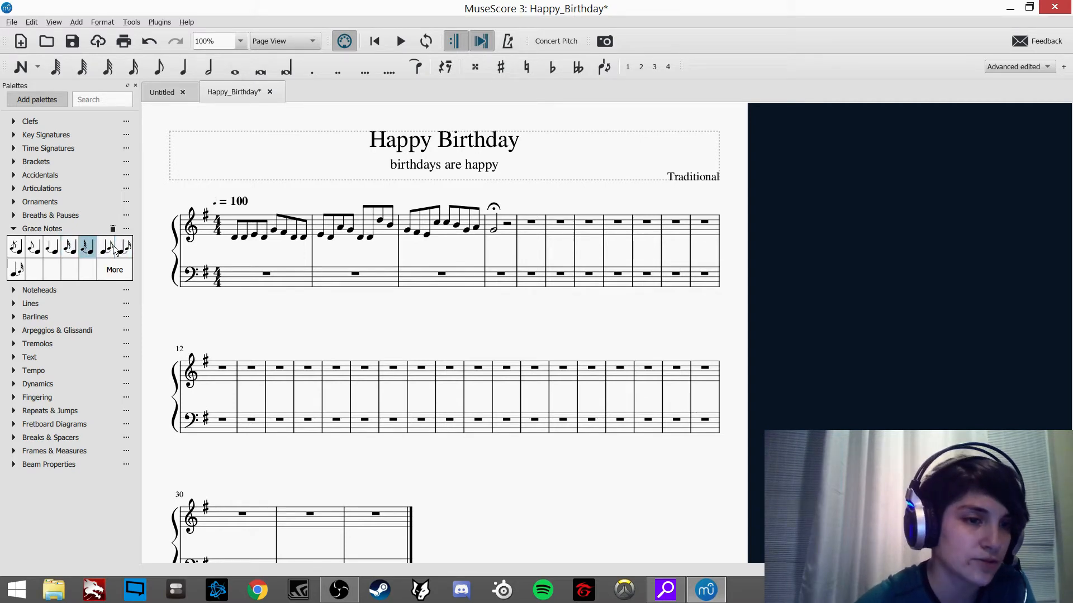
pyautogui.click(13, 229)
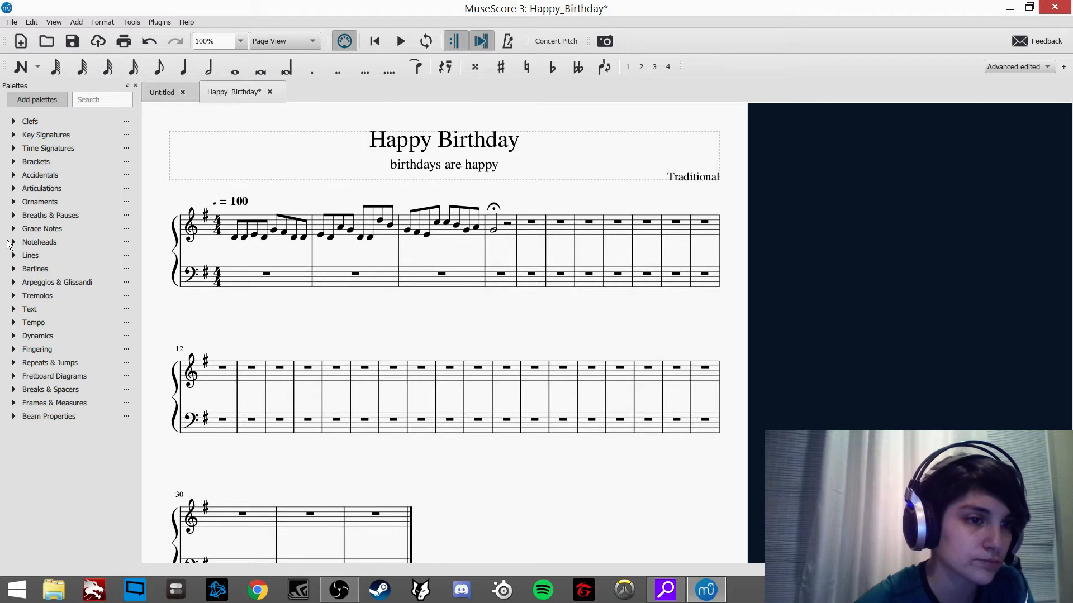
# Step: Try changing the first treble note in measure 1 to a cross notehead from the Noteheads palette and undo it
pyautogui.click(13, 243)
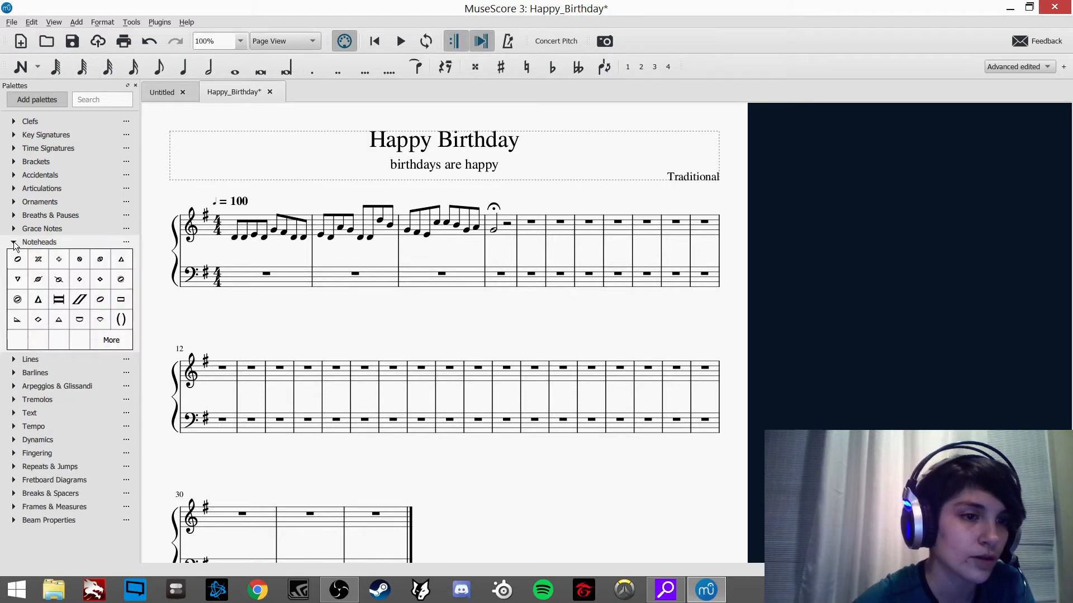
pyautogui.click(100, 279)
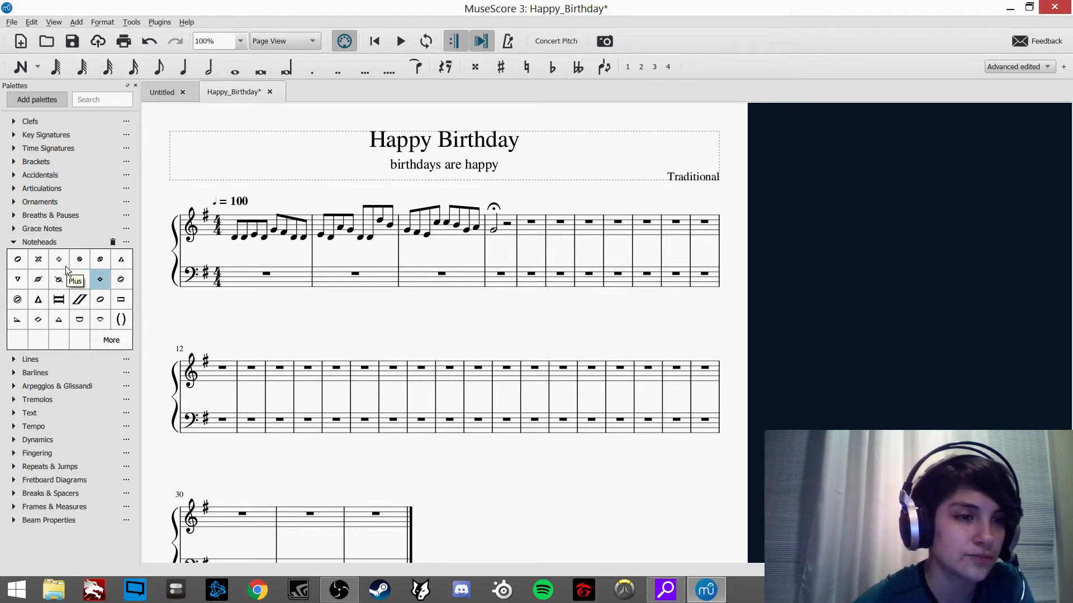
pyautogui.click(38, 262)
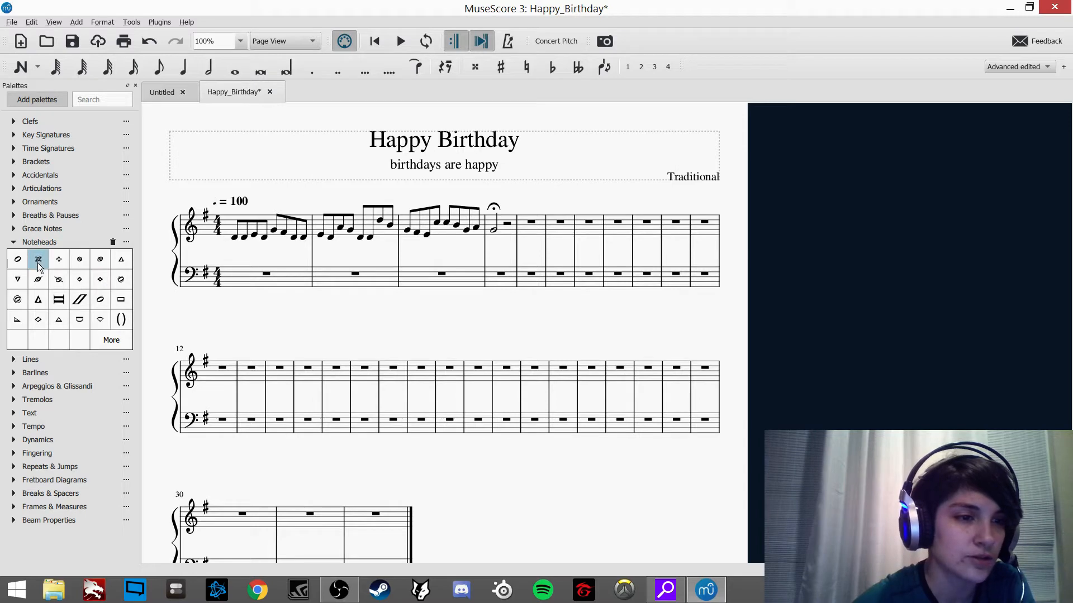
pyautogui.moveTo(38, 265); pyautogui.dragTo(236, 236)
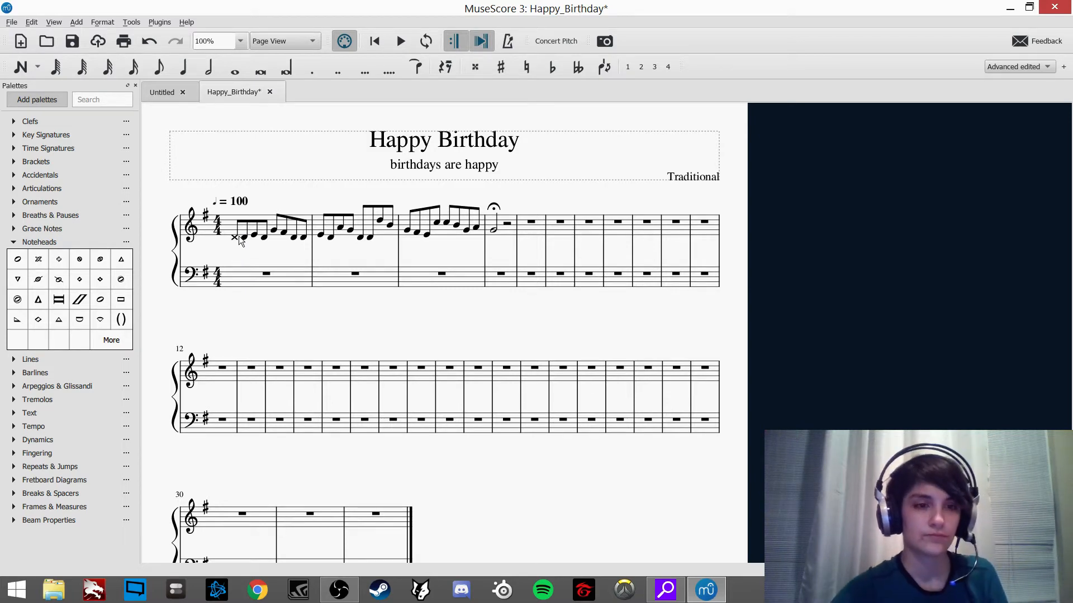
pyautogui.hotkey('ctrl', 'z')
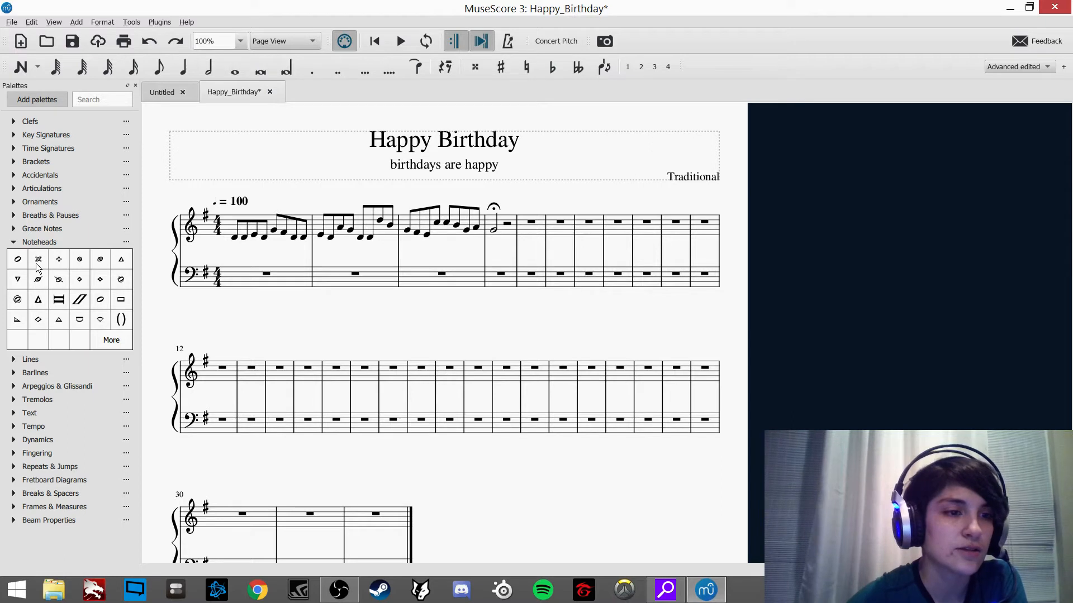
pyautogui.click(12, 243)
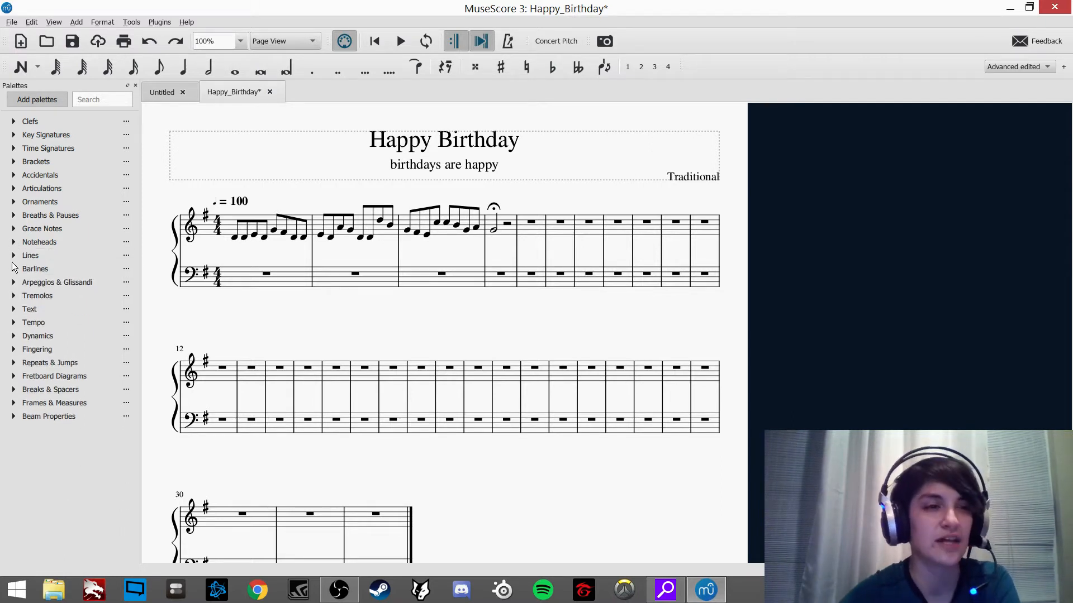
# Step: Add a slur from the Lines palette starting at the first treble note in measure 1 and leave its edit mode
pyautogui.click(14, 257)
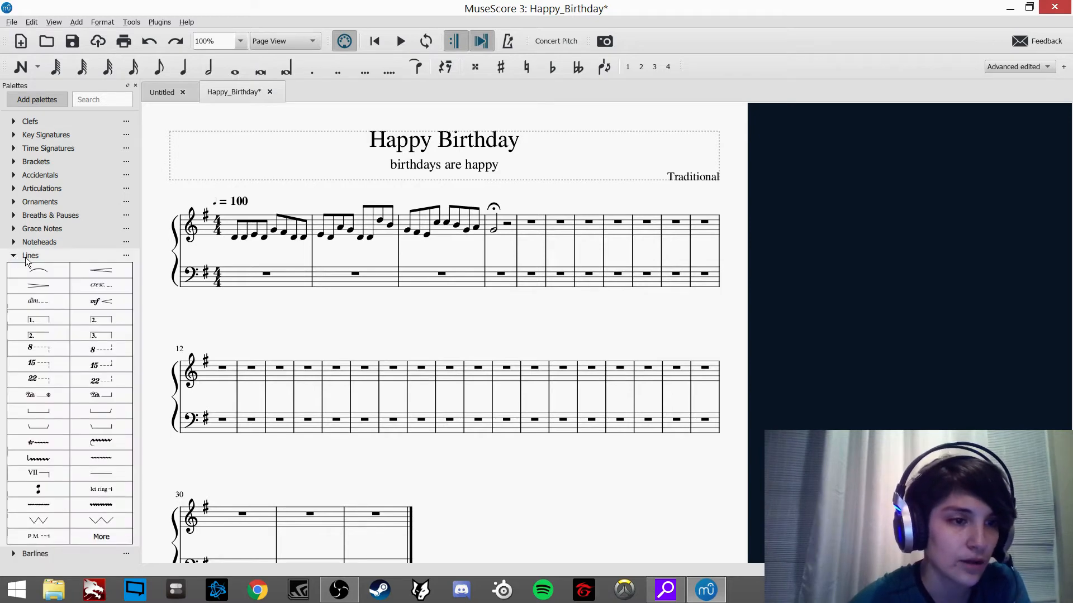
pyautogui.scroll(-3, 114, 377)
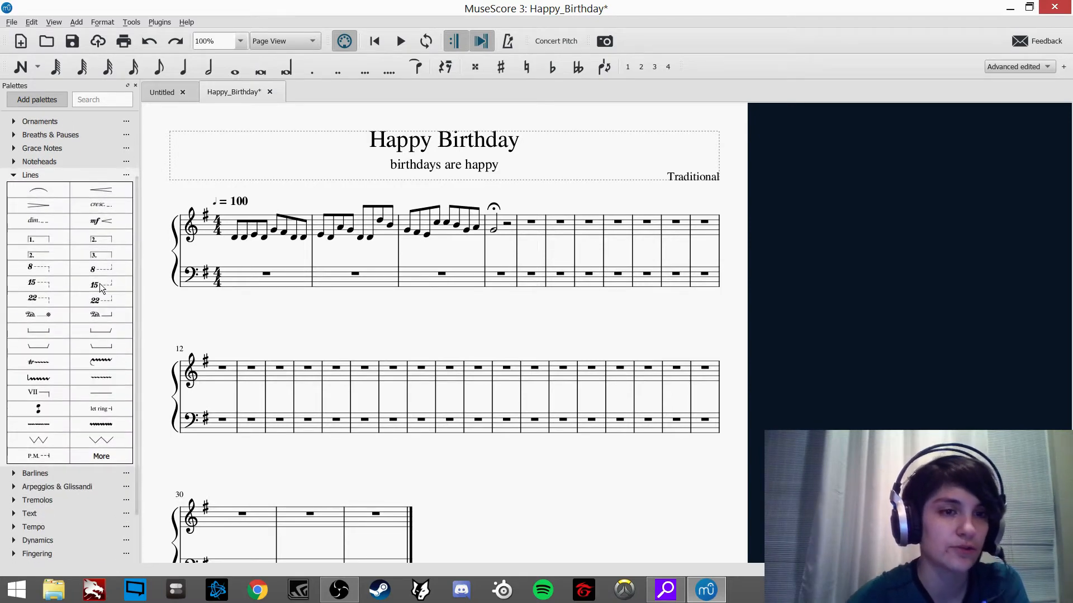
pyautogui.scroll(1, 100, 288)
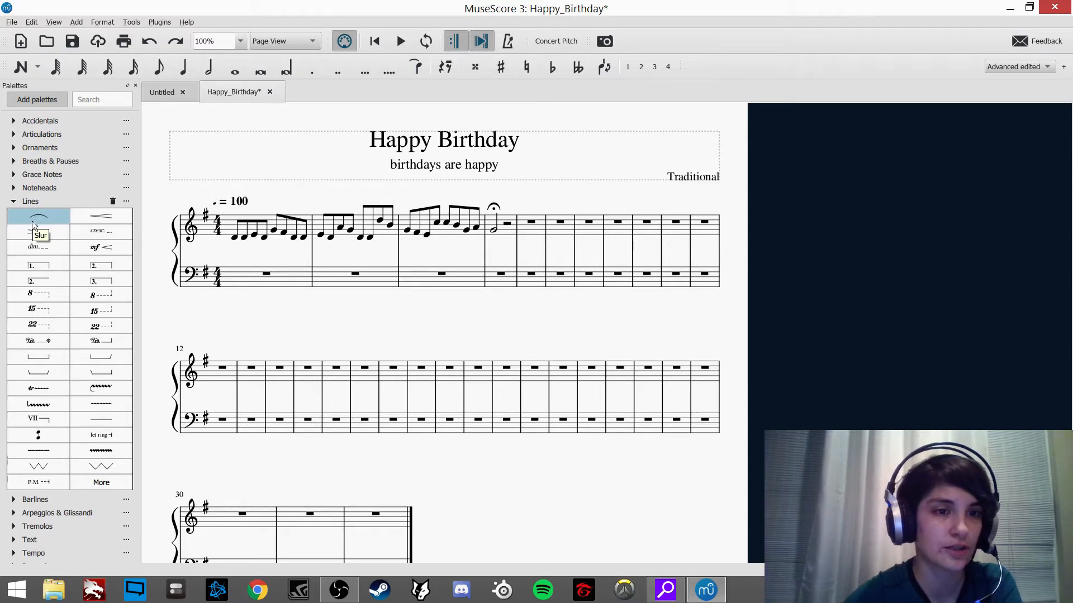
pyautogui.moveTo(37, 223); pyautogui.dragTo(229, 255)
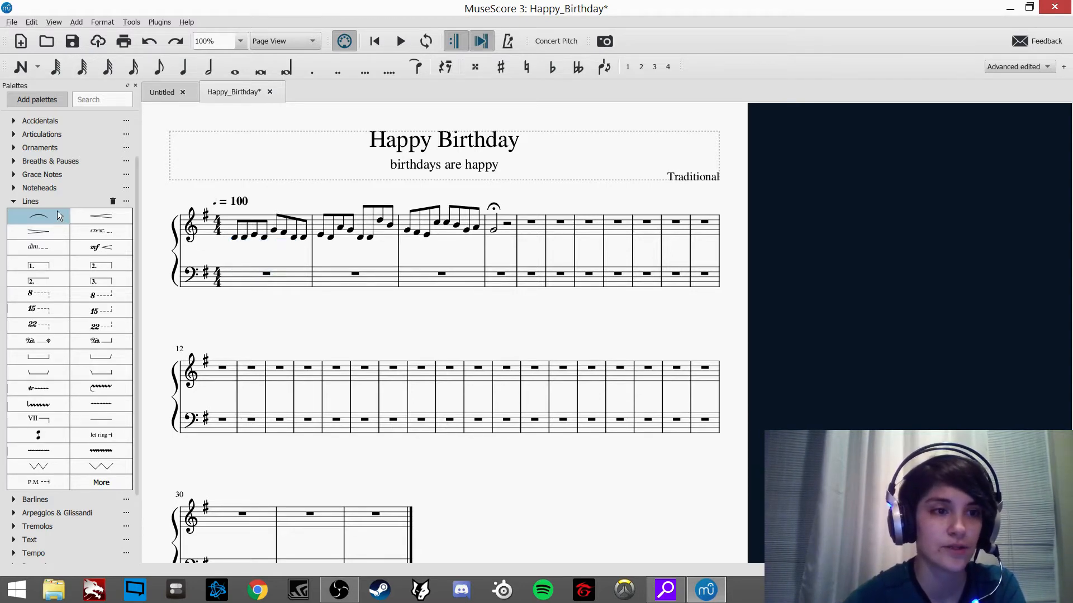
pyautogui.moveTo(35, 220); pyautogui.dragTo(277, 199)
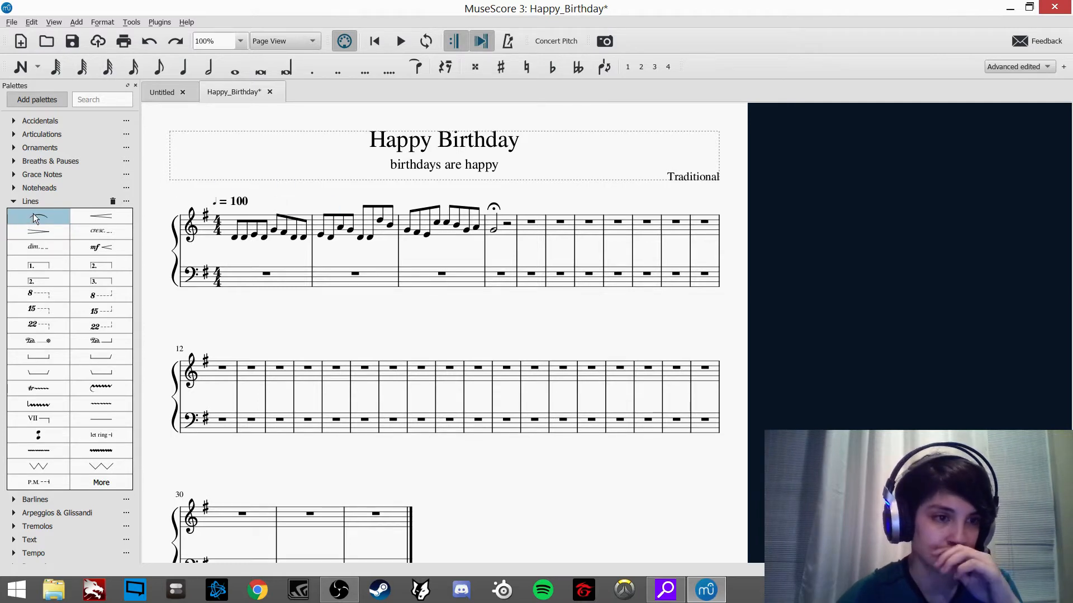
pyautogui.moveTo(32, 213); pyautogui.dragTo(233, 239)
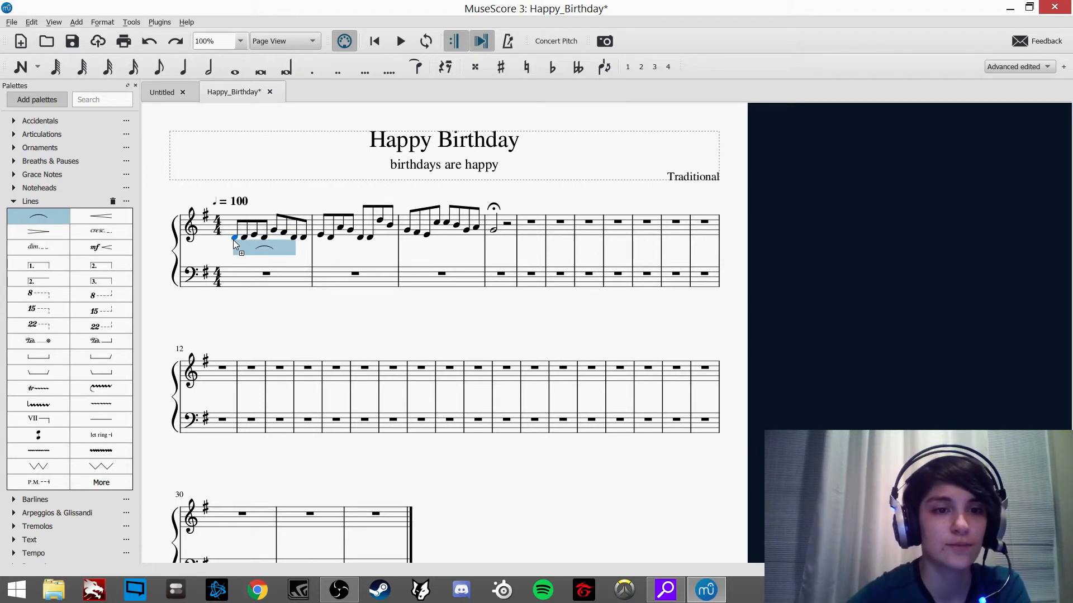
pyautogui.moveTo(233, 240); pyautogui.dragTo(233, 239)
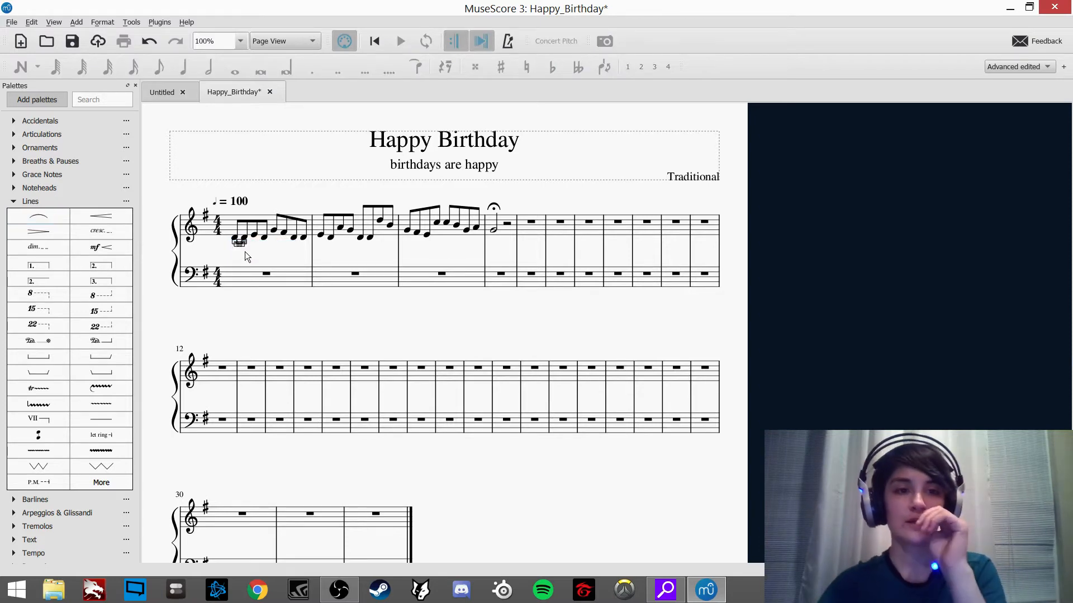
pyautogui.press('Escape')
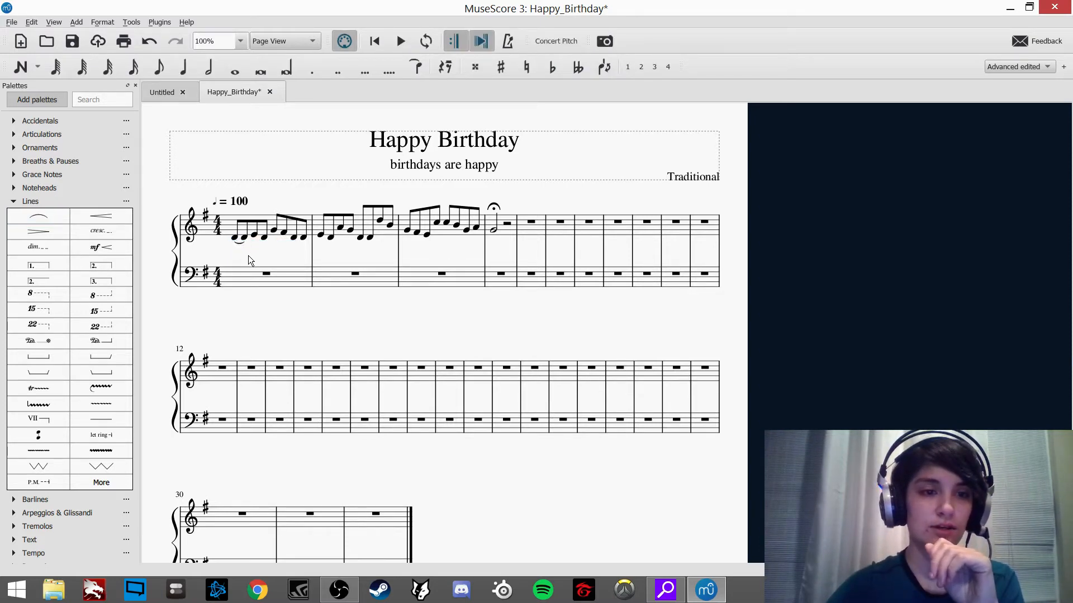
# Step: Extend the end of the measure 1 slur note by note to the treble half note in measure 4
pyautogui.doubleClick(241, 243)
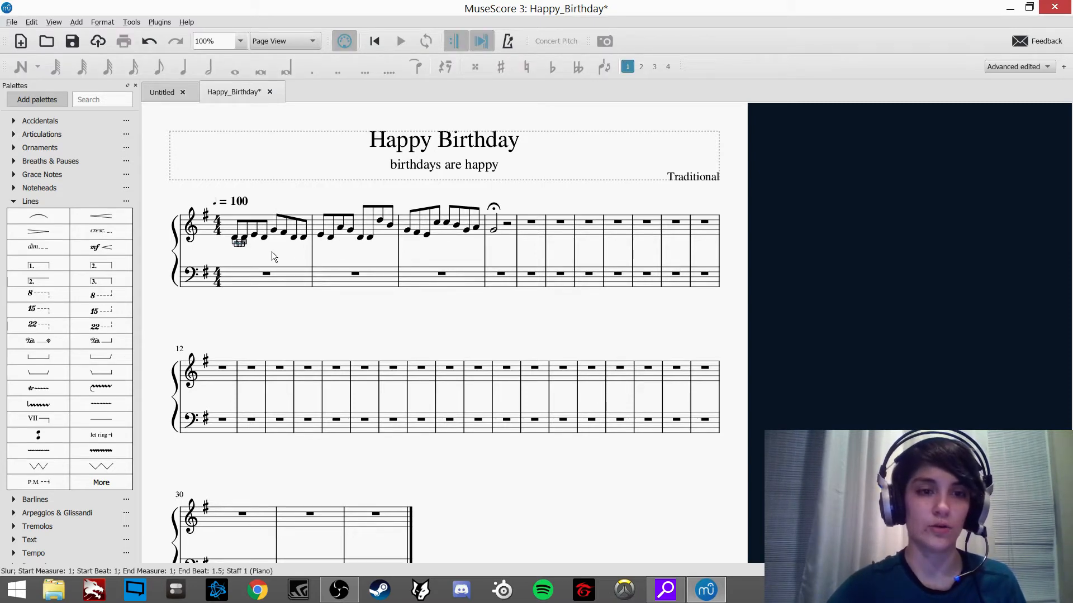
pyautogui.press('Escape')
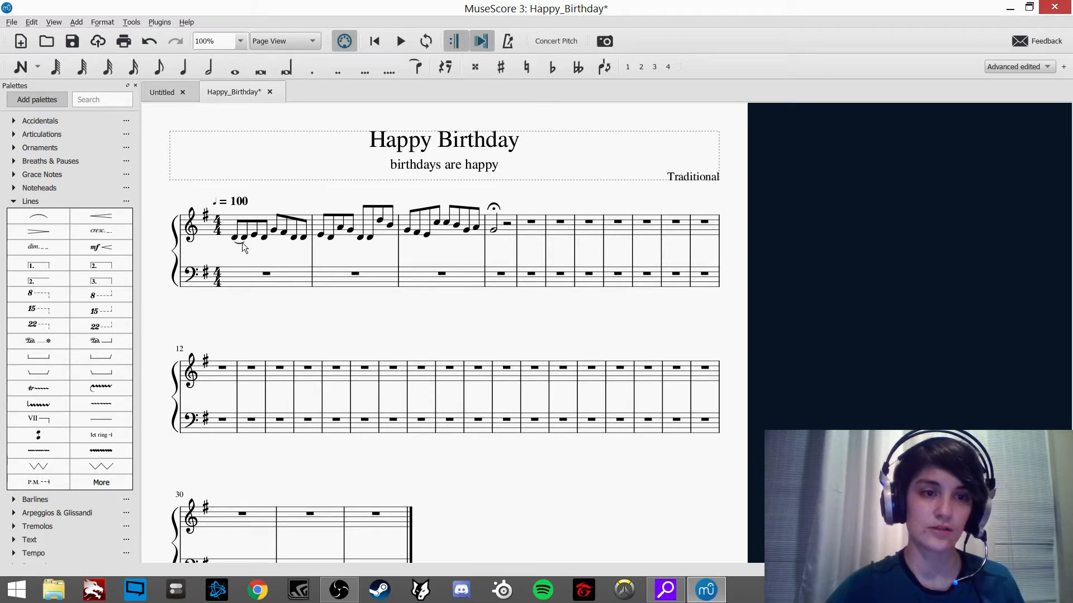
pyautogui.click(243, 243)
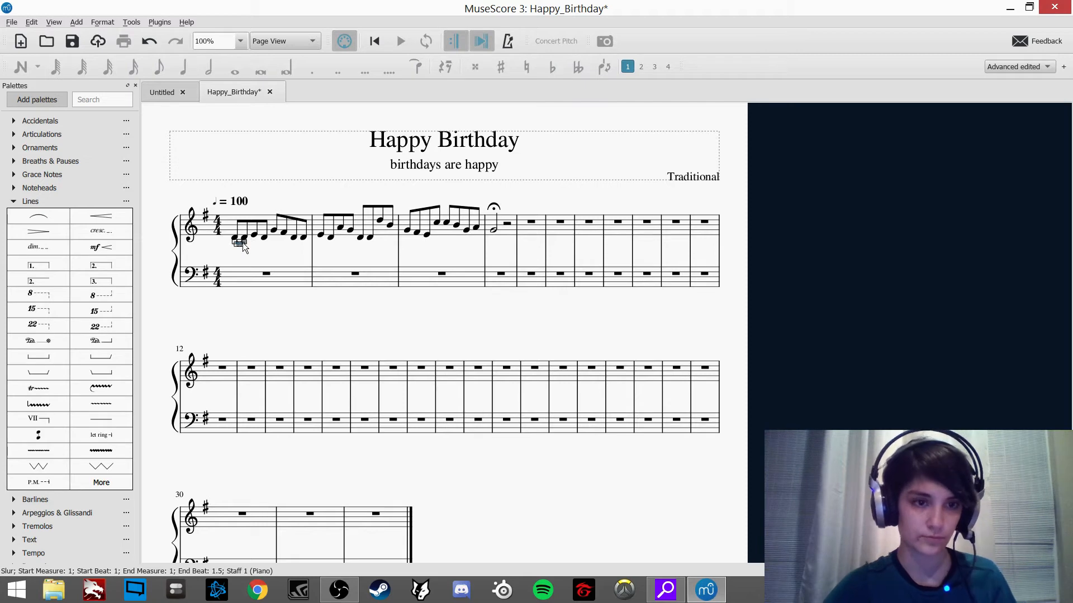
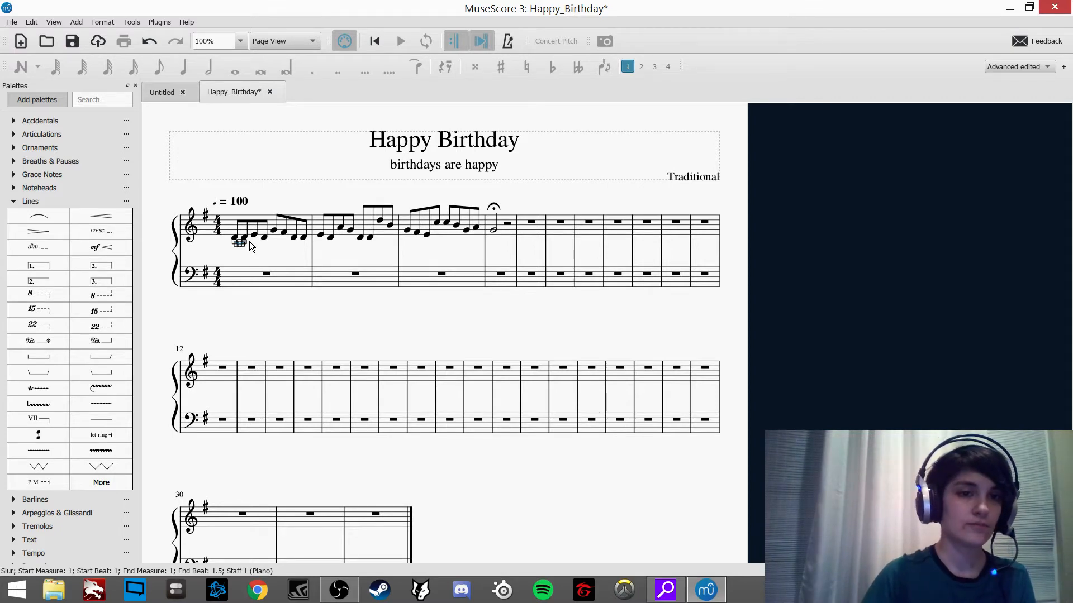
pyautogui.hotkey('shift', 'Right')
pyautogui.hotkey('shift', 'Right')
pyautogui.hotkey('shift', 'Right')
pyautogui.hotkey('shift', 'Right')
pyautogui.hotkey('shift', 'Right')
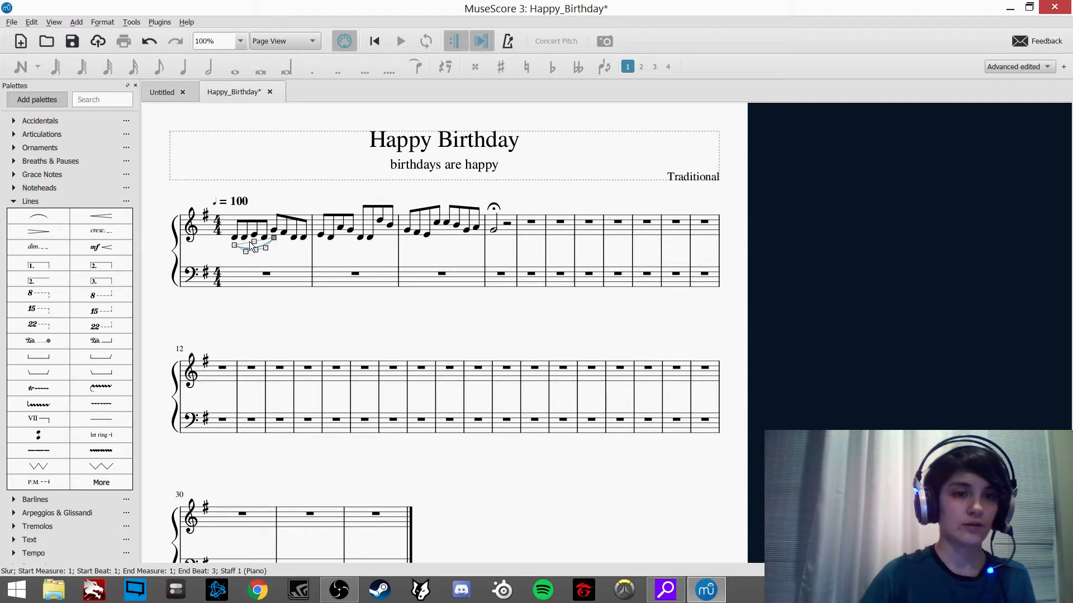
pyautogui.hotkey('shift', 'Right')
pyautogui.hotkey('shift', 'Right')
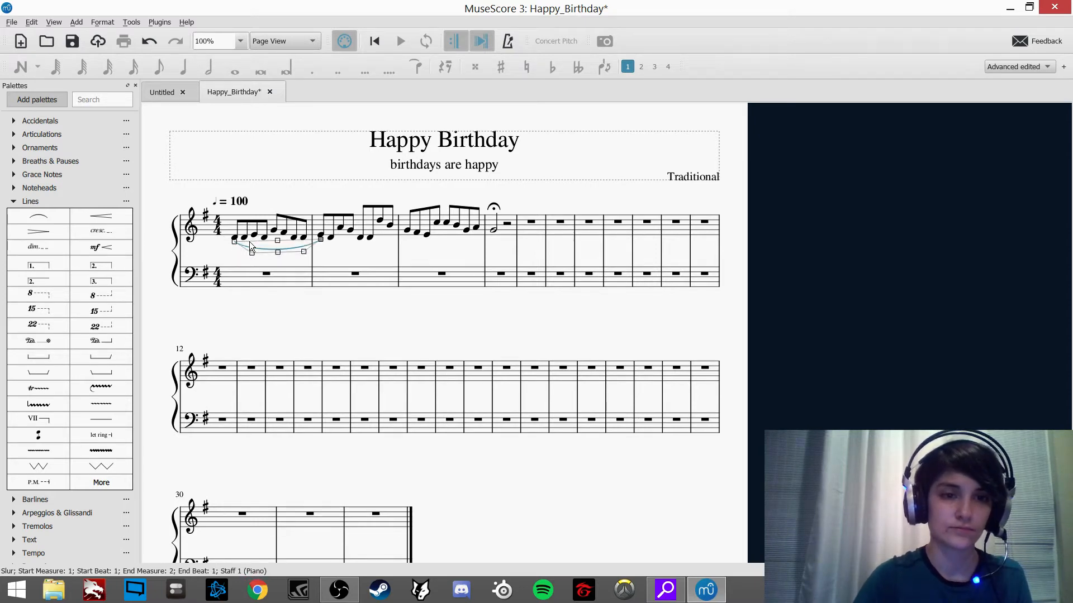
pyautogui.hotkey('shift', 'Right')
pyautogui.hotkey('shift', 'Right')
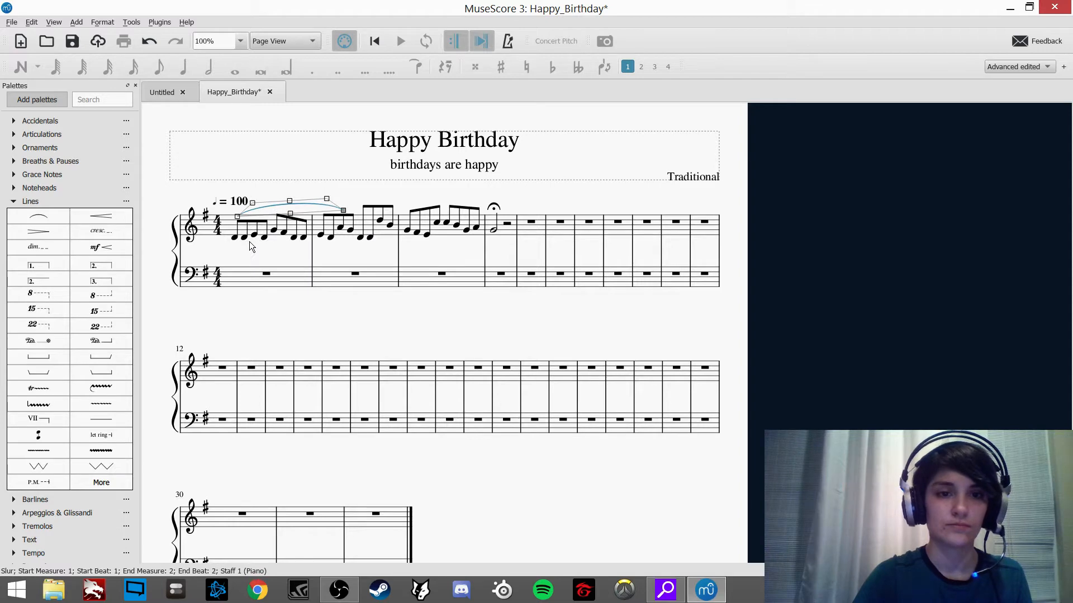
pyautogui.hotkey('shift', 'Right')
pyautogui.hotkey('shift', 'Right')
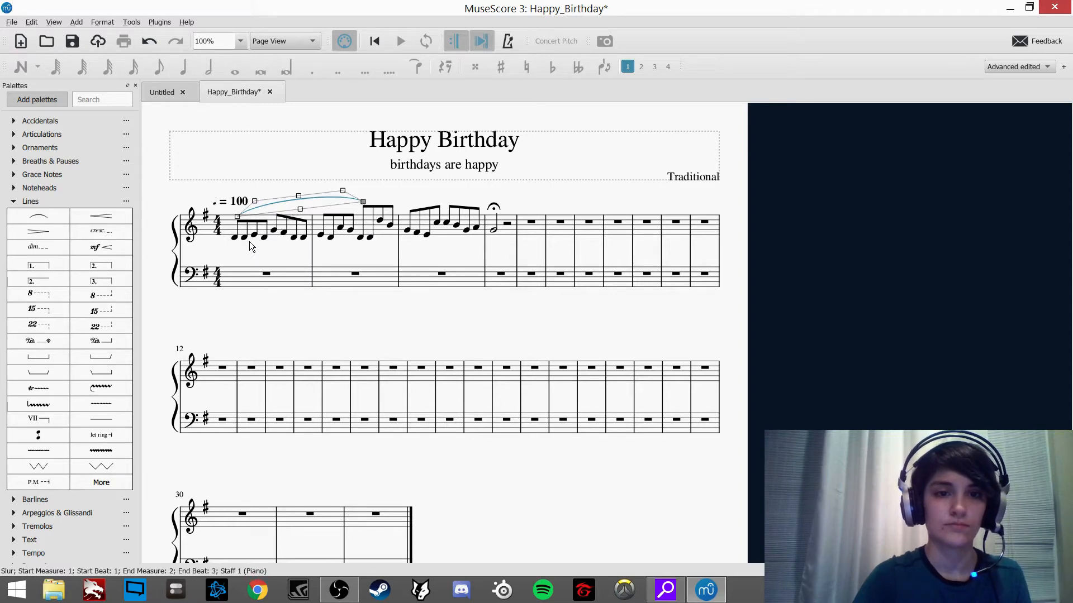
pyautogui.hotkey('shift', 'Right')
pyautogui.hotkey('shift', 'Right')
pyautogui.hotkey('shift', 'Right')
pyautogui.hotkey('shift', 'Right')
pyautogui.hotkey('shift', 'Right')
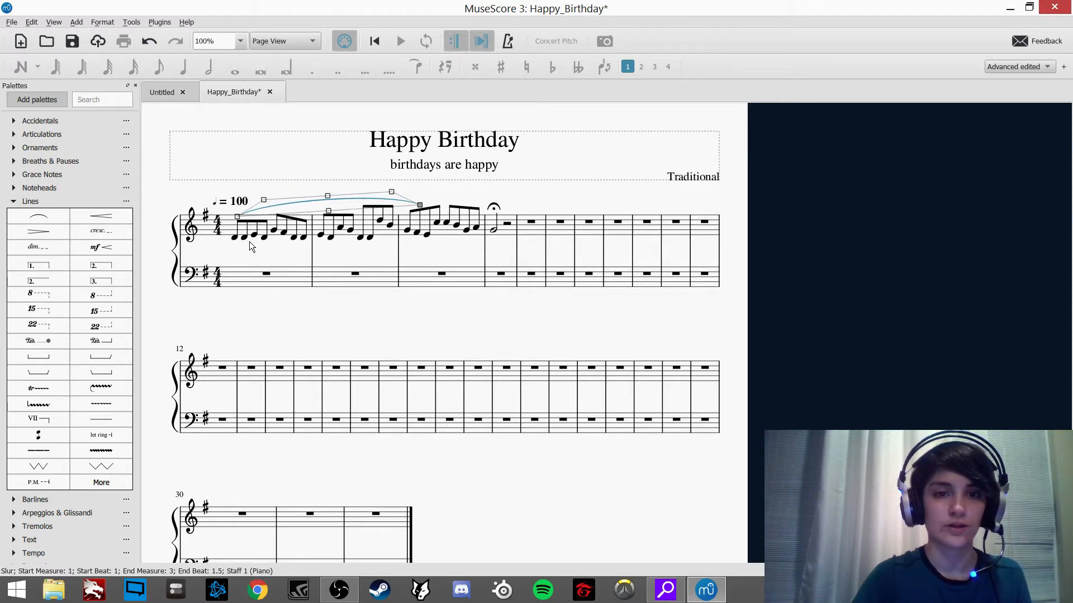
pyautogui.hotkey('shift', 'Right')
pyautogui.hotkey('shift', 'Right')
pyautogui.hotkey('shift', 'Right')
pyautogui.hotkey('shift', 'Right')
pyautogui.hotkey('shift', 'Right')
pyautogui.hotkey('shift', 'Right')
pyautogui.hotkey('shift', 'Right')
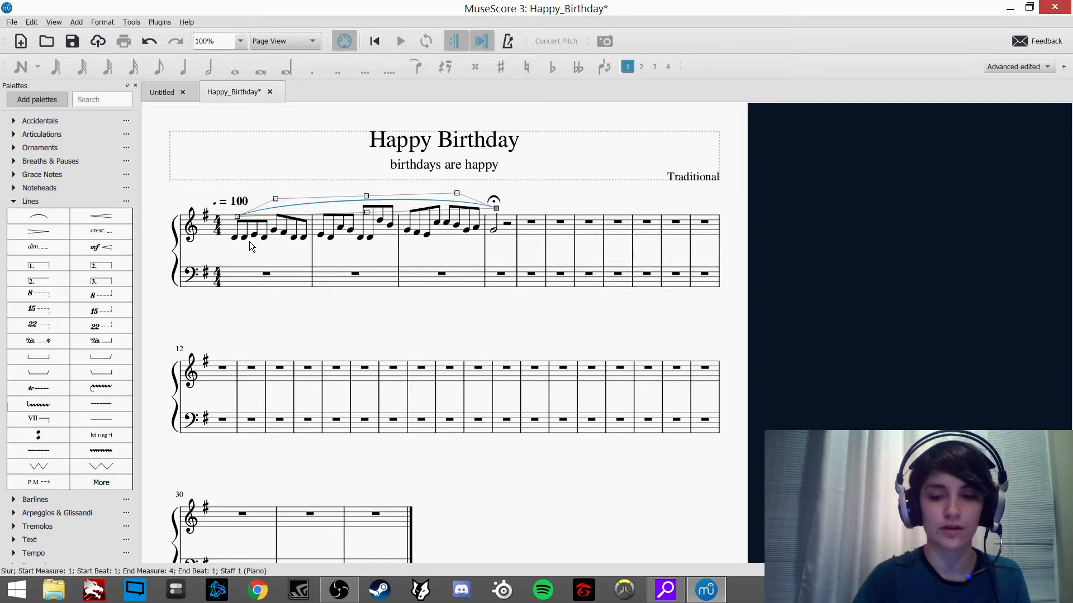
# Step: Shorten the slur so it ends on beat 3.5 of measure 1, and finish editing it
pyautogui.hotkey('shift', 'Left')
pyautogui.hotkey('shift', 'Left')
pyautogui.hotkey('shift', 'Left')
pyautogui.hotkey('shift', 'Left')
pyautogui.hotkey('shift', 'Left')
pyautogui.hotkey('shift', 'Left')
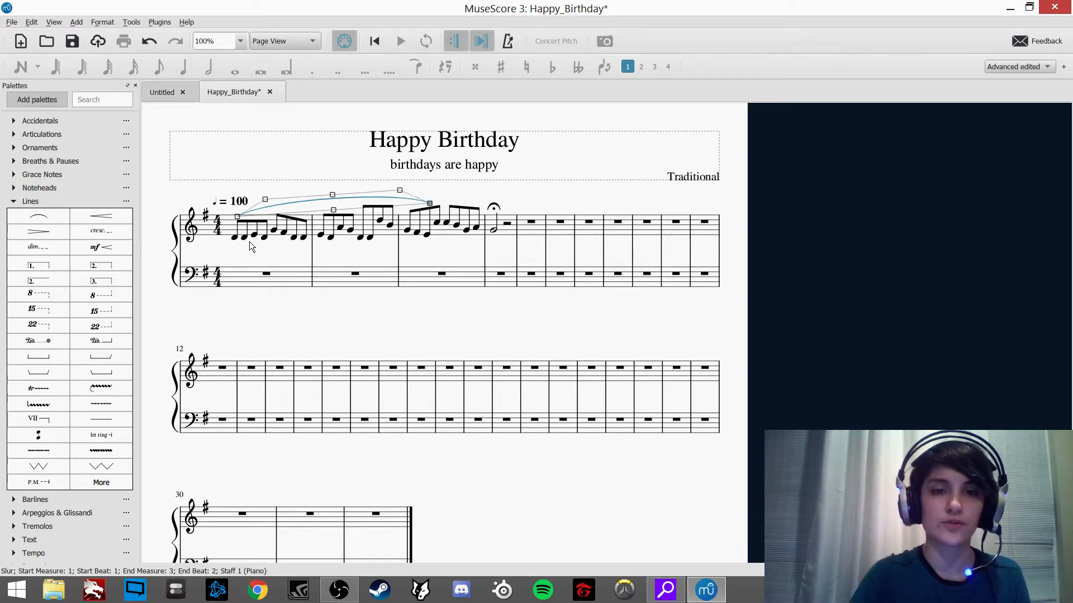
pyautogui.hotkey('shift', 'Left')
pyautogui.hotkey('shift', 'Left')
pyautogui.hotkey('shift', 'Left')
pyautogui.hotkey('shift', 'Left')
pyautogui.hotkey('shift', 'Left')
pyautogui.hotkey('shift', 'Left')
pyautogui.hotkey('shift', 'Left')
pyautogui.hotkey('shift', 'Left')
pyautogui.hotkey('shift', 'Left')
pyautogui.hotkey('shift', 'Left')
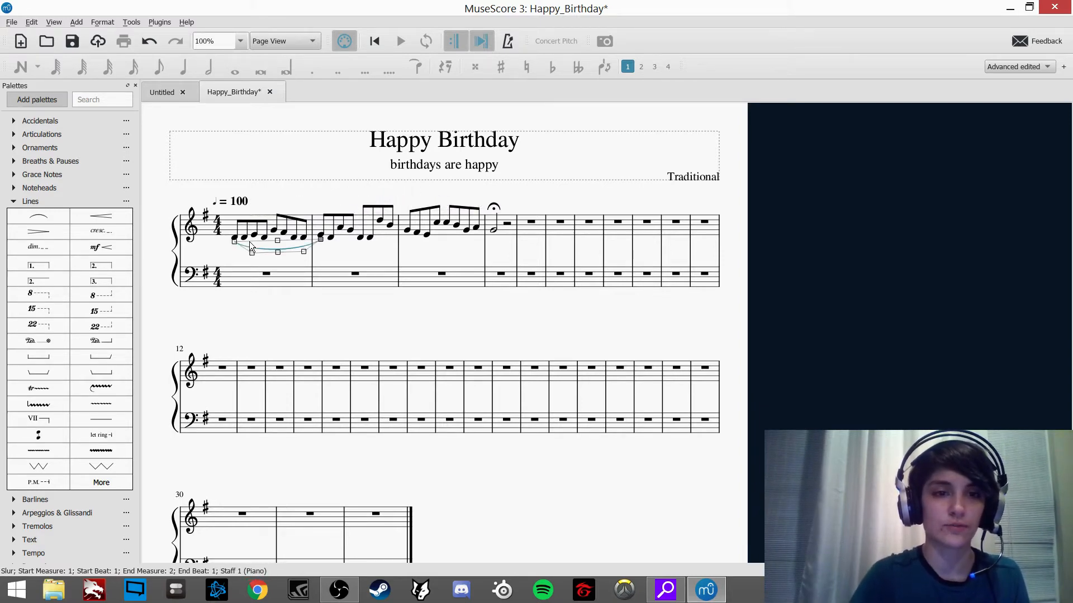
pyautogui.hotkey('shift', 'Left')
pyautogui.hotkey('shift', 'Left')
pyautogui.hotkey('shift', 'Left')
pyautogui.hotkey('shift', 'Left')
pyautogui.hotkey('shift', 'Left')
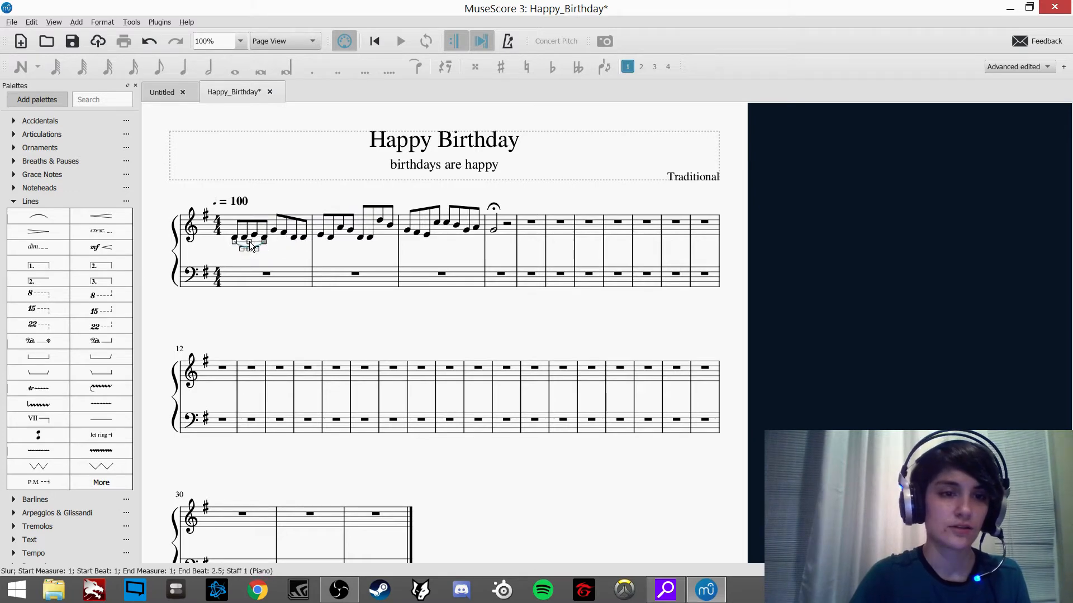
pyautogui.hotkey('shift', 'Right')
pyautogui.hotkey('shift', 'Right')
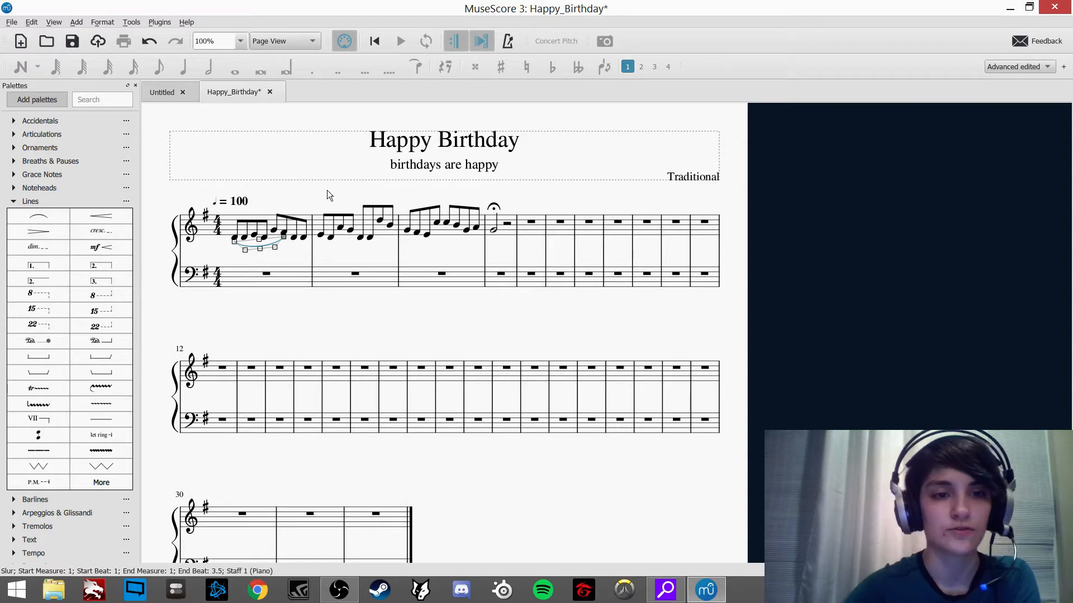
pyautogui.click(363, 260)
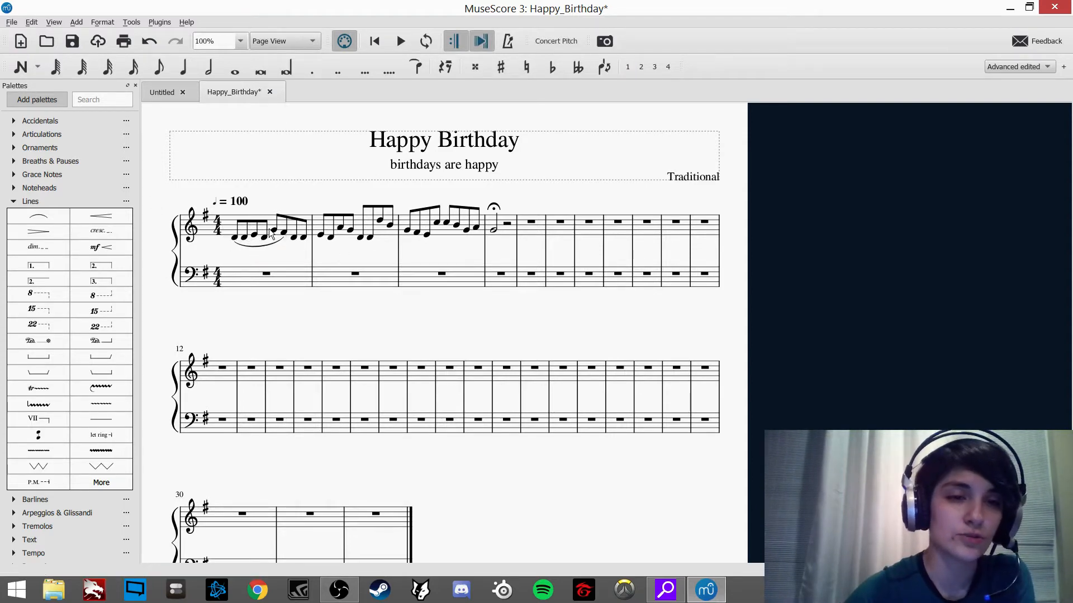
# Step: Flip the measure 1 slur above the notes and back below them
pyautogui.click(259, 247)
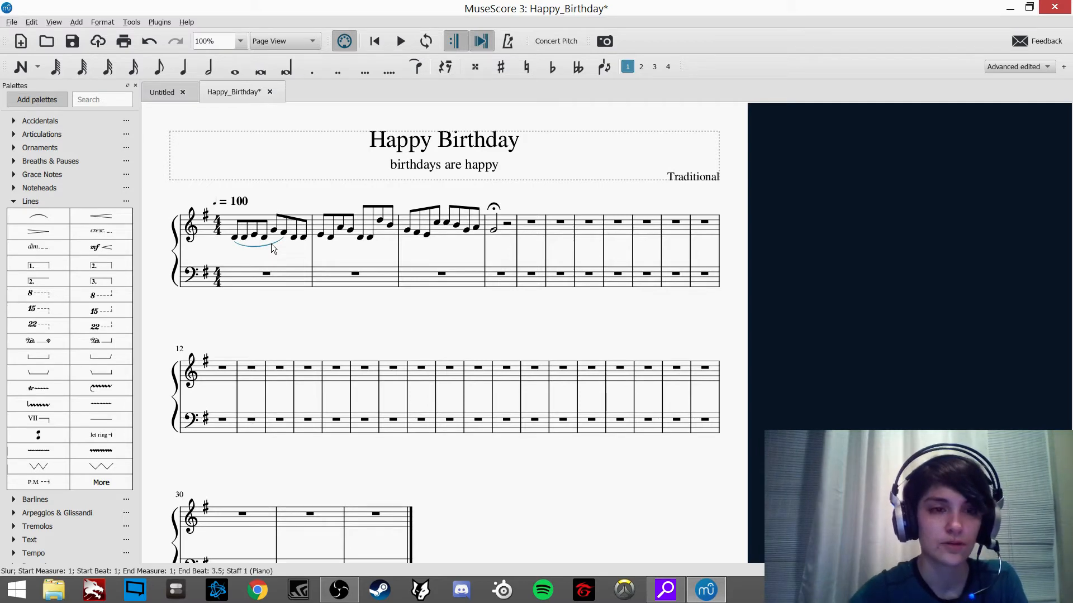
pyautogui.press('x')
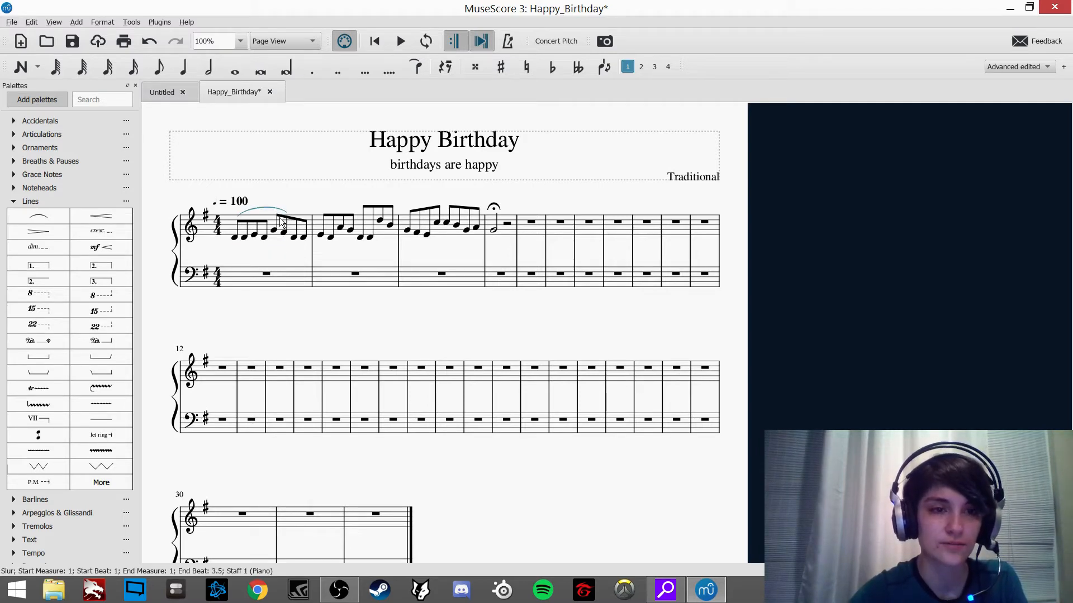
pyautogui.press('x')
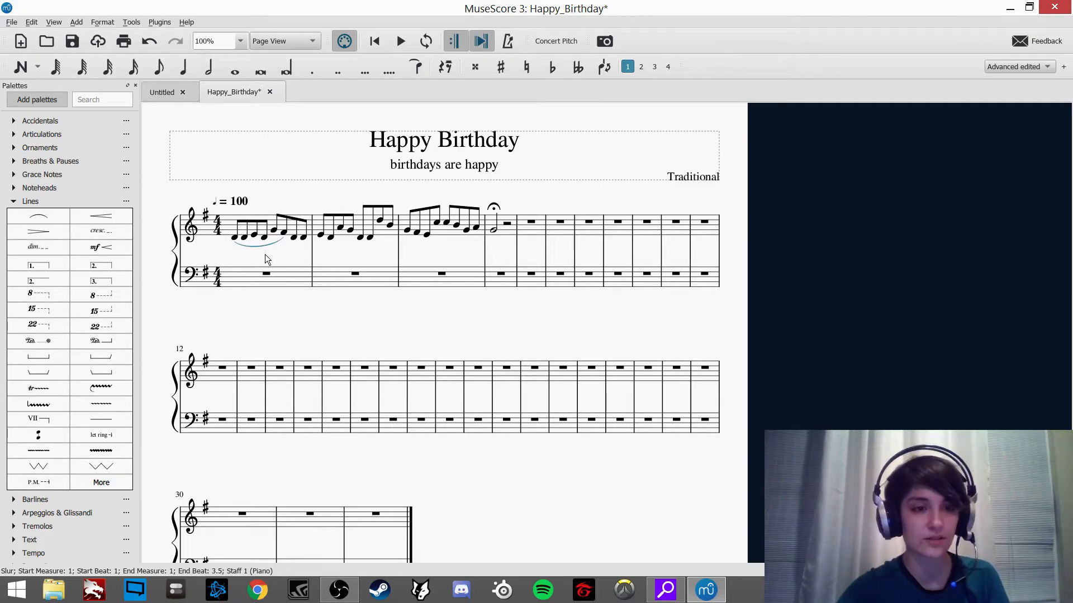
# Step: Delete the measure 1 slur, undo the deletion and clear the selection
pyautogui.press('Delete')
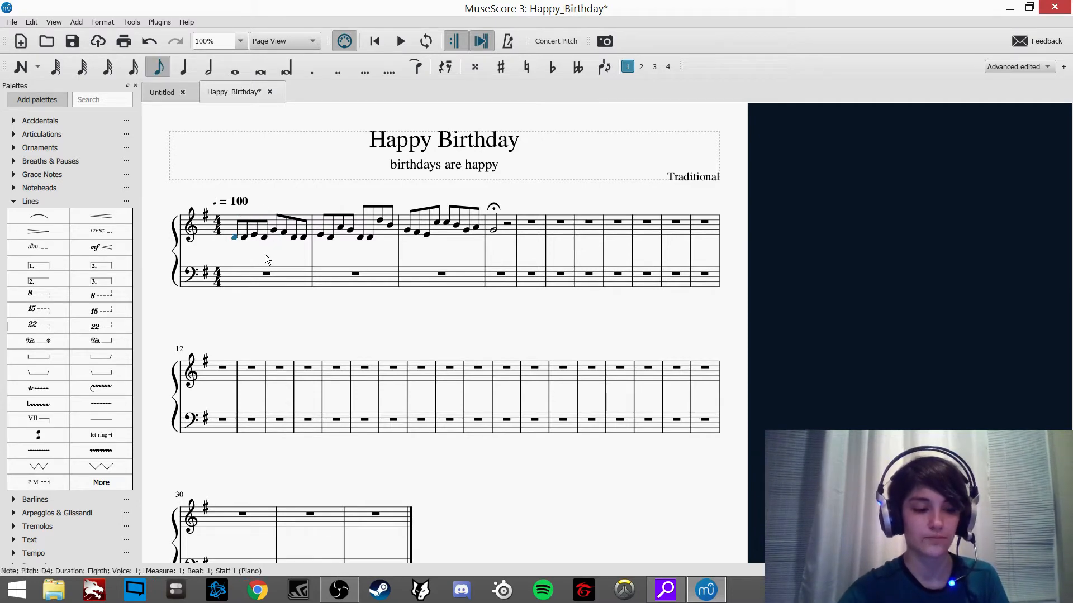
pyautogui.hotkey('ctrl', 'z')
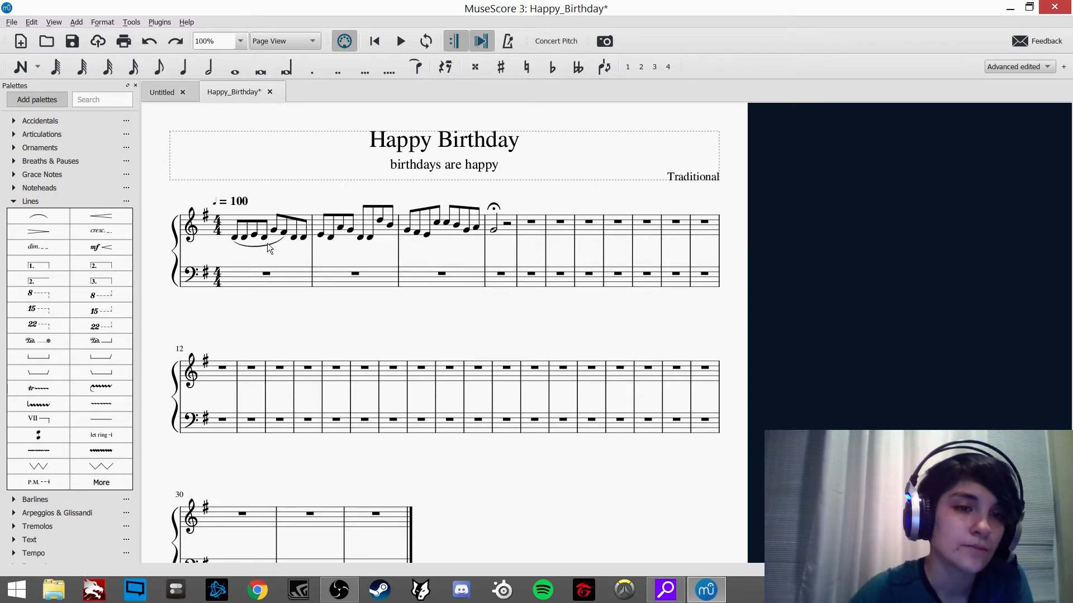
pyautogui.click(268, 246)
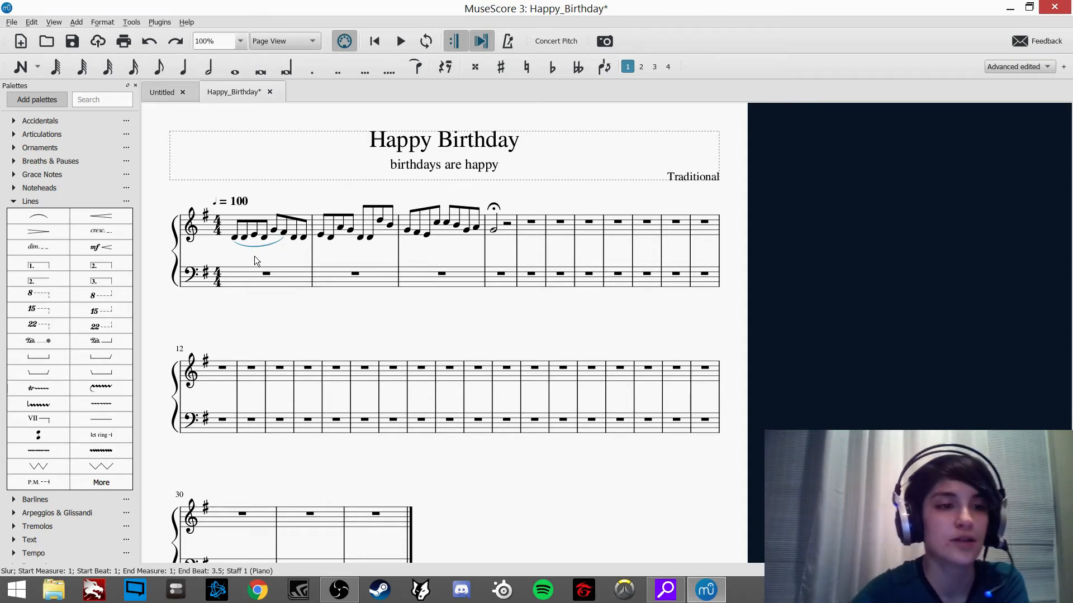
pyautogui.press('Escape')
# Step: Add a crescendo hairpin from the Lines palette beneath the treble staff, starting at the first note of measure 1
pyautogui.click(85, 214)
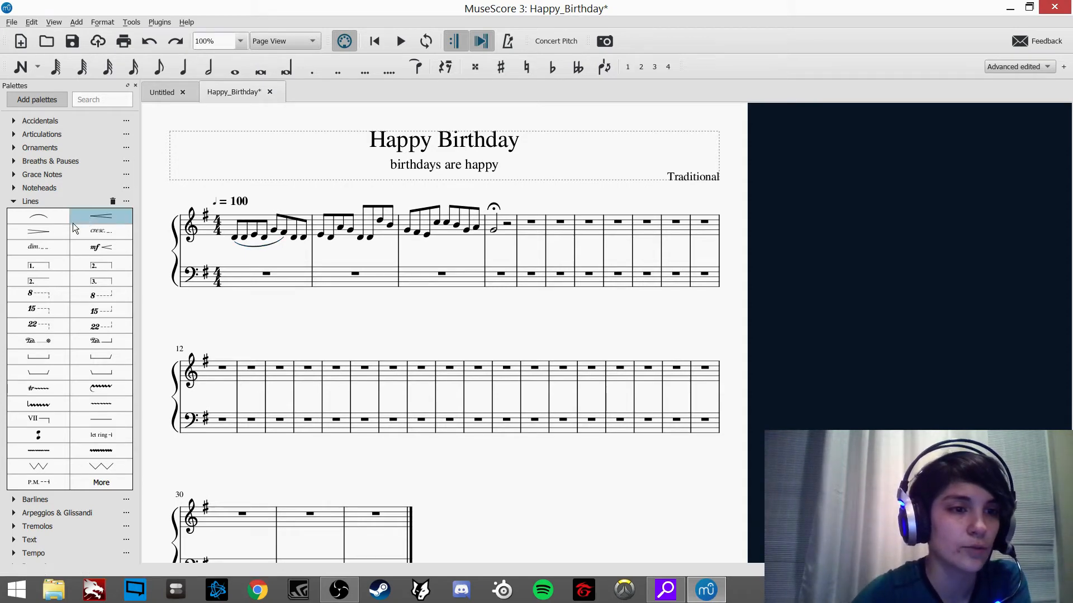
pyautogui.click(49, 230)
pyautogui.click(117, 234)
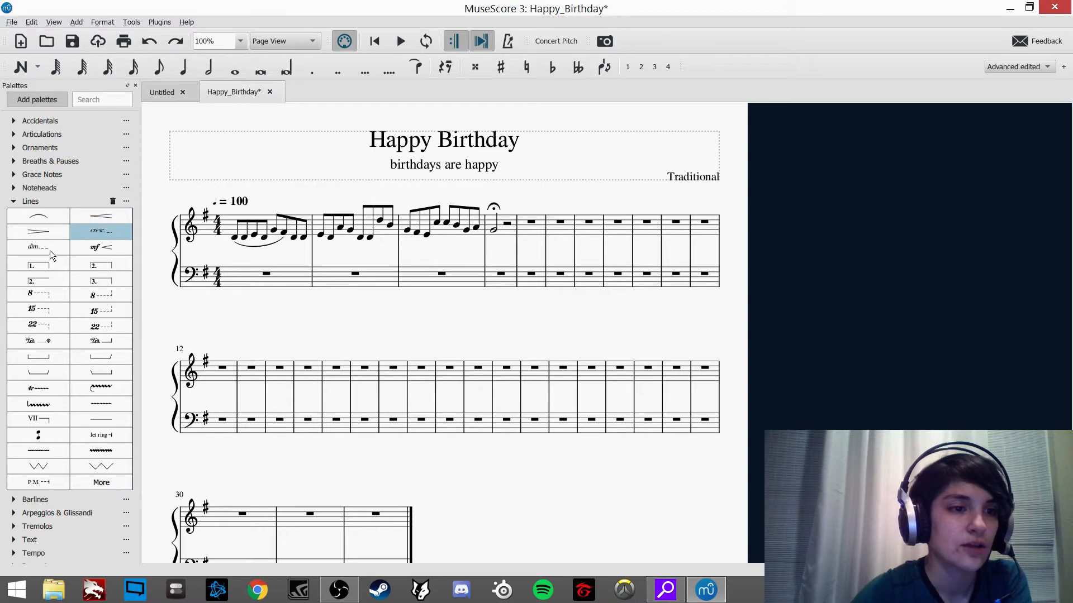
pyautogui.click(50, 251)
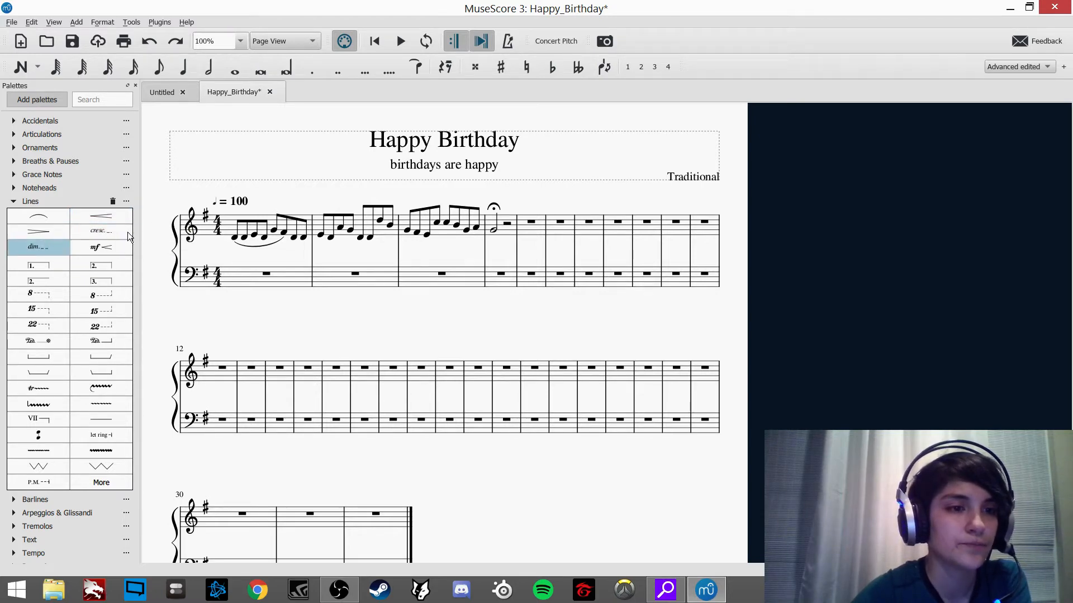
pyautogui.click(127, 232)
pyautogui.click(105, 216)
pyautogui.moveTo(99, 219); pyautogui.dragTo(224, 240)
# Step: Extend the crescendo hairpin beneath the treble staff so it ends on beat 3 of measure 4
pyautogui.doubleClick(297, 256)
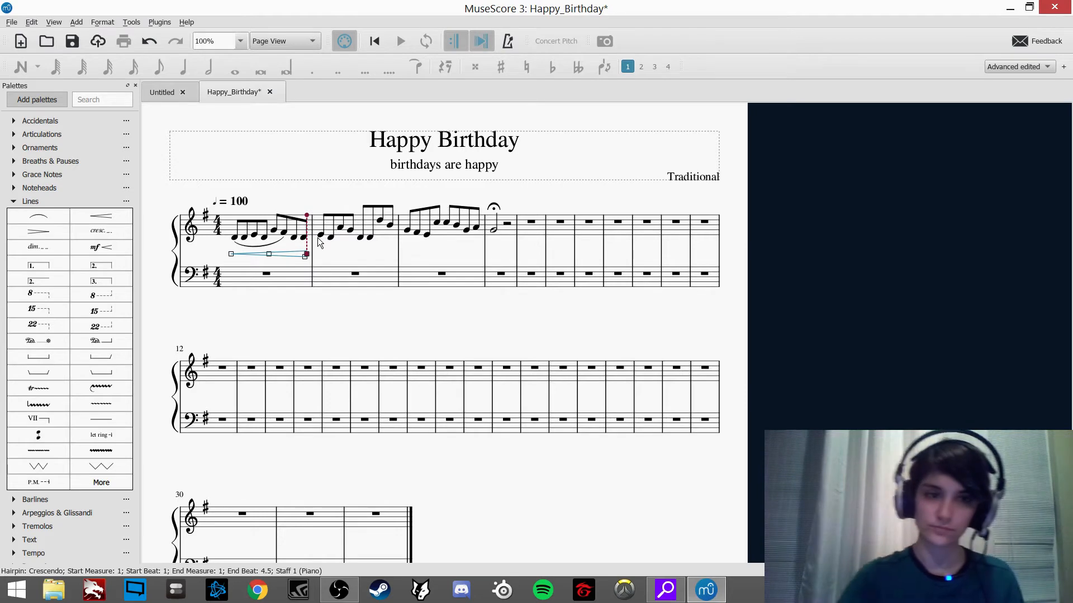
pyautogui.press('Down')
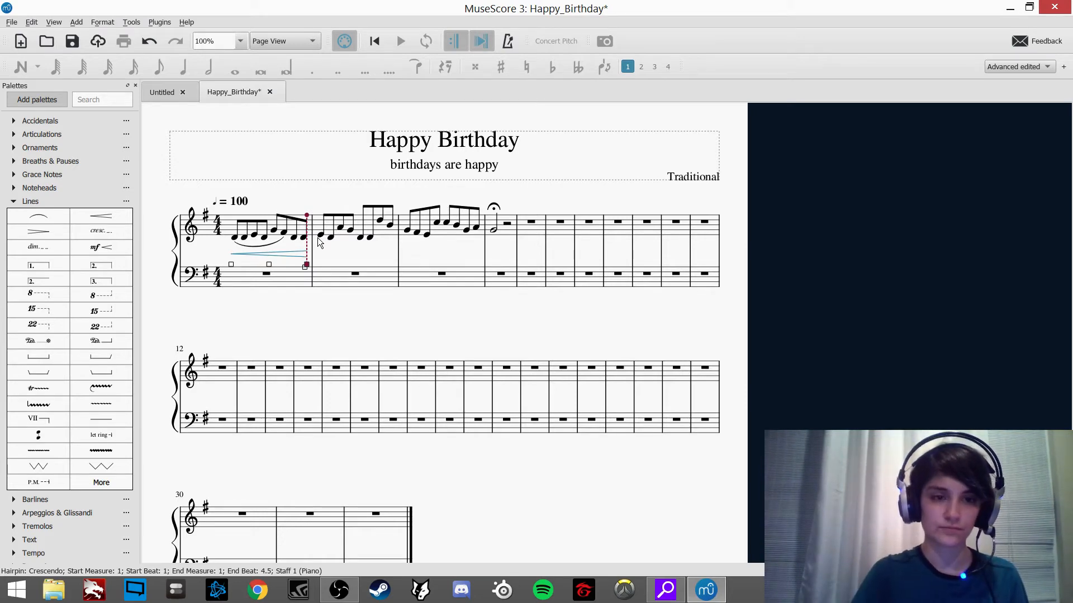
pyautogui.hotkey('shift', 'Right')
pyautogui.hotkey('shift', 'Right')
pyautogui.hotkey('shift', 'Right')
pyautogui.hotkey('shift', 'Right')
pyautogui.hotkey('shift', 'Right')
pyautogui.hotkey('shift', 'Right')
pyautogui.hotkey('shift', 'Right')
pyautogui.hotkey('shift', 'Right')
pyautogui.hotkey('shift', 'Right')
pyautogui.hotkey('shift', 'Right')
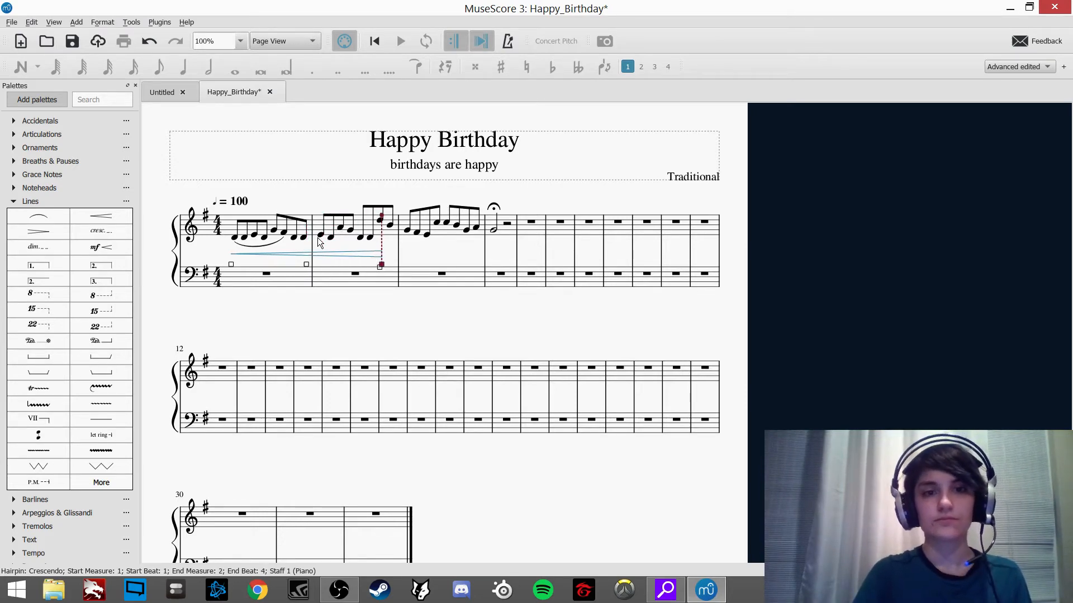
pyautogui.hotkey('shift', 'Right')
pyautogui.hotkey('shift', 'Right')
pyautogui.hotkey('shift', 'Right')
pyautogui.hotkey('shift', 'Right')
pyautogui.hotkey('shift', 'Right')
pyautogui.hotkey('shift', 'Right')
pyautogui.hotkey('shift', 'Right')
pyautogui.hotkey('shift', 'Right')
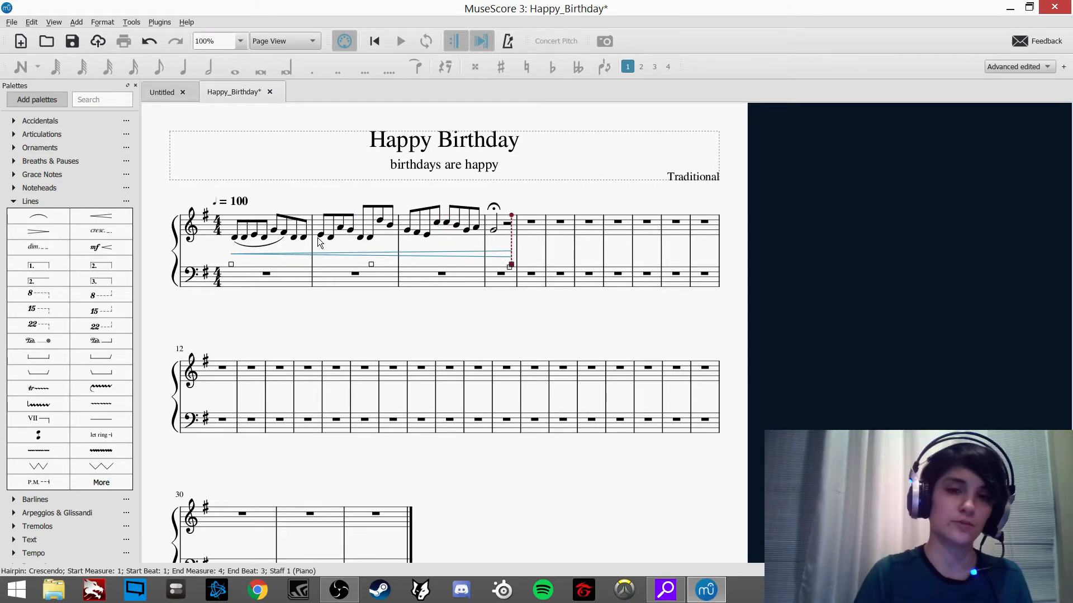
# Step: Shorten the crescendo hairpin so it ends on beat 4 of measure 1, and finish editing it
pyautogui.hotkey('shift', 'Left')
pyautogui.hotkey('shift', 'Left')
pyautogui.hotkey('shift', 'Left')
pyautogui.hotkey('shift', 'Left')
pyautogui.hotkey('shift', 'Left')
pyautogui.hotkey('shift', 'Left')
pyautogui.hotkey('shift', 'Left')
pyautogui.hotkey('shift', 'Left')
pyautogui.hotkey('shift', 'Left')
pyautogui.hotkey('shift', 'Left')
pyautogui.hotkey('shift', 'Left')
pyautogui.hotkey('shift', 'Left')
pyautogui.hotkey('shift', 'Left')
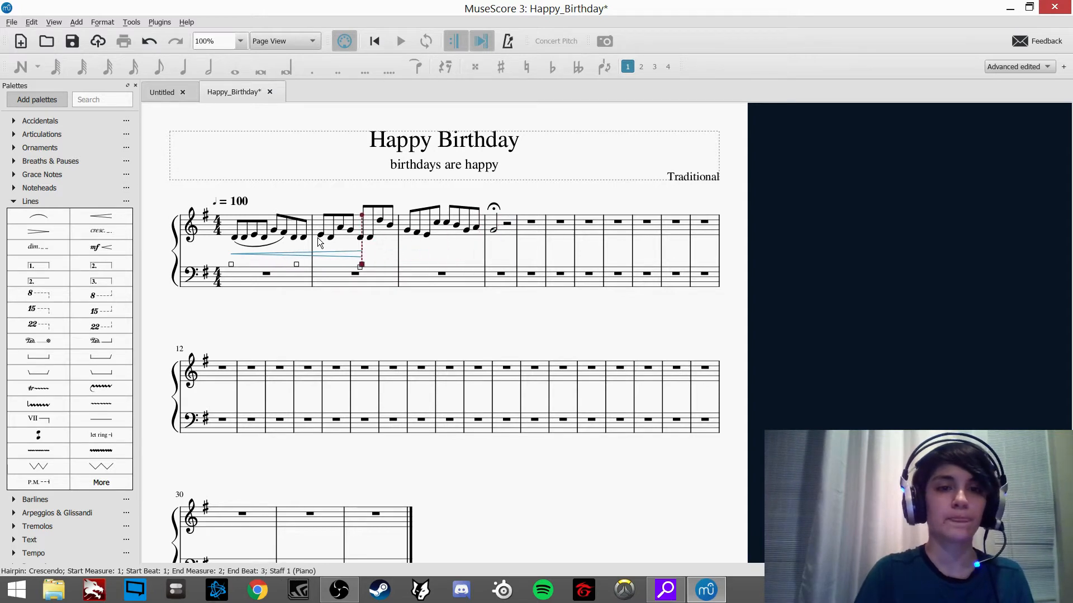
pyautogui.hotkey('shift', 'Left')
pyautogui.hotkey('shift', 'Left')
pyautogui.hotkey('shift', 'Left')
pyautogui.hotkey('shift', 'Left')
pyautogui.hotkey('shift', 'Left')
pyautogui.hotkey('shift', 'Left')
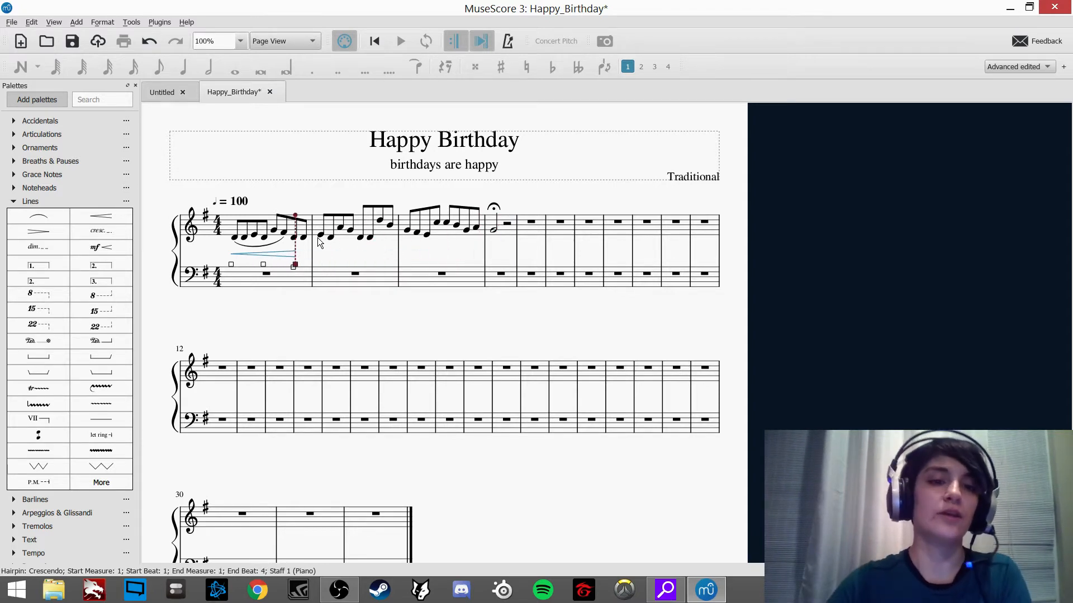
pyautogui.click(336, 259)
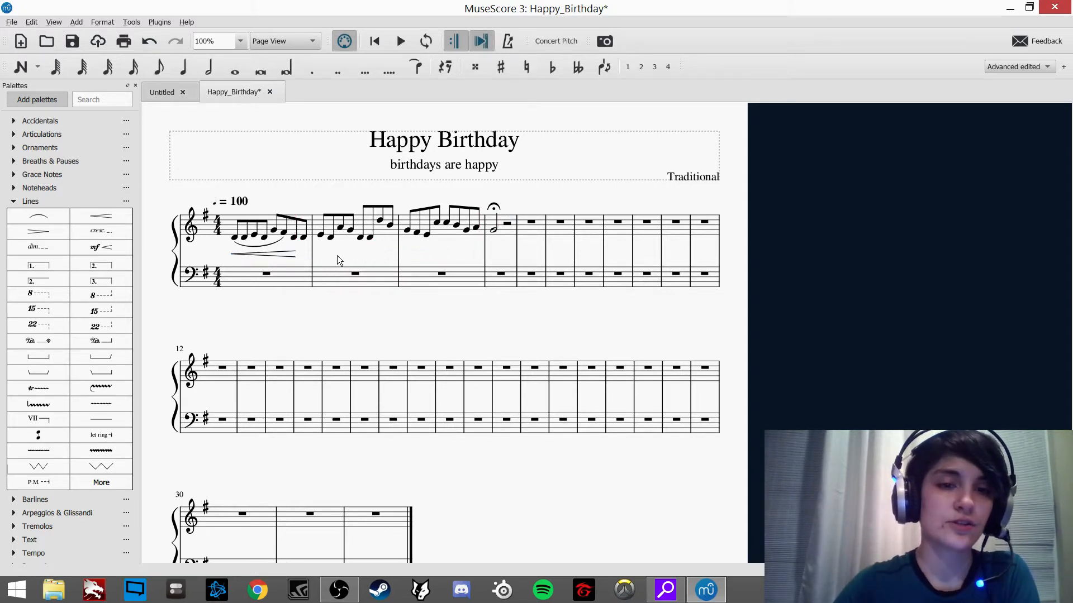
# Step: Delete the crescendo hairpin beneath measure 1 and clear the selection
pyautogui.click(294, 256)
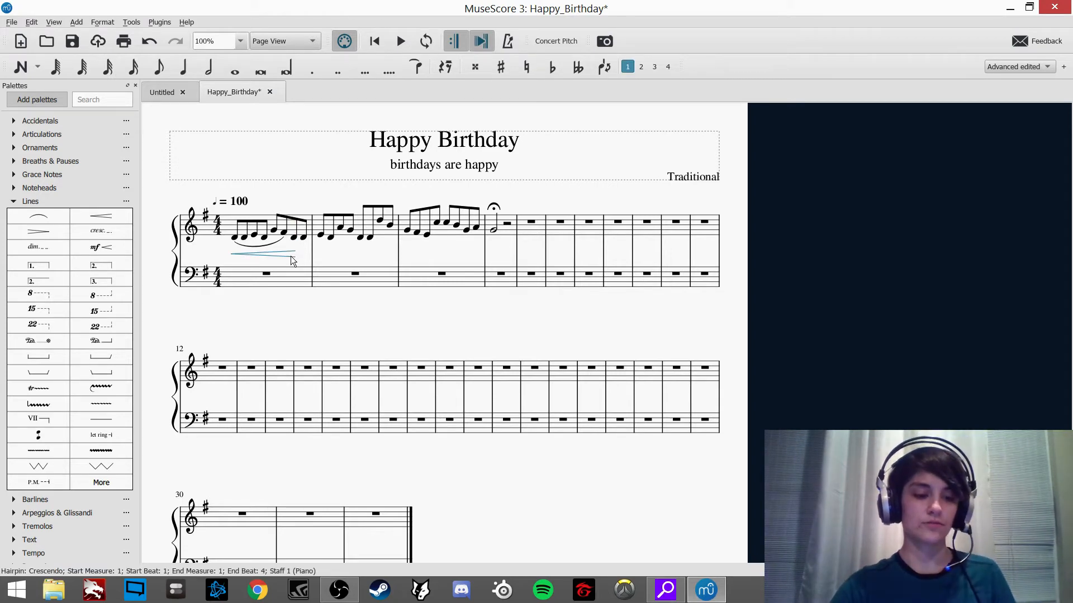
pyautogui.press('Delete')
pyautogui.press('Escape')
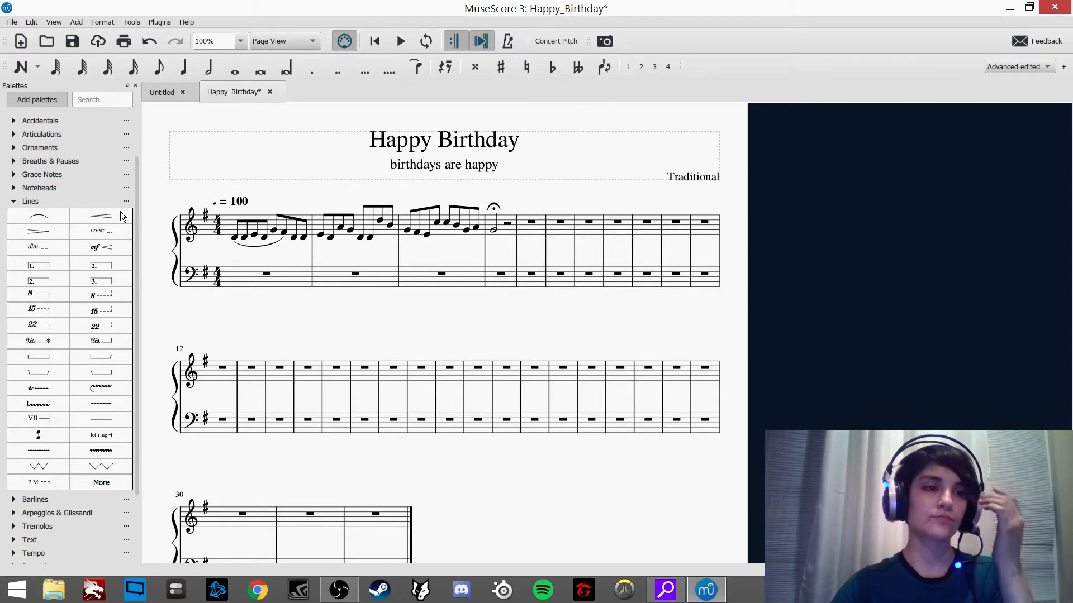
# Step: Add a dashed cresc. line from the Lines palette beneath measure 1 and extend it to measure 32
pyautogui.moveTo(98, 232); pyautogui.dragTo(276, 250)
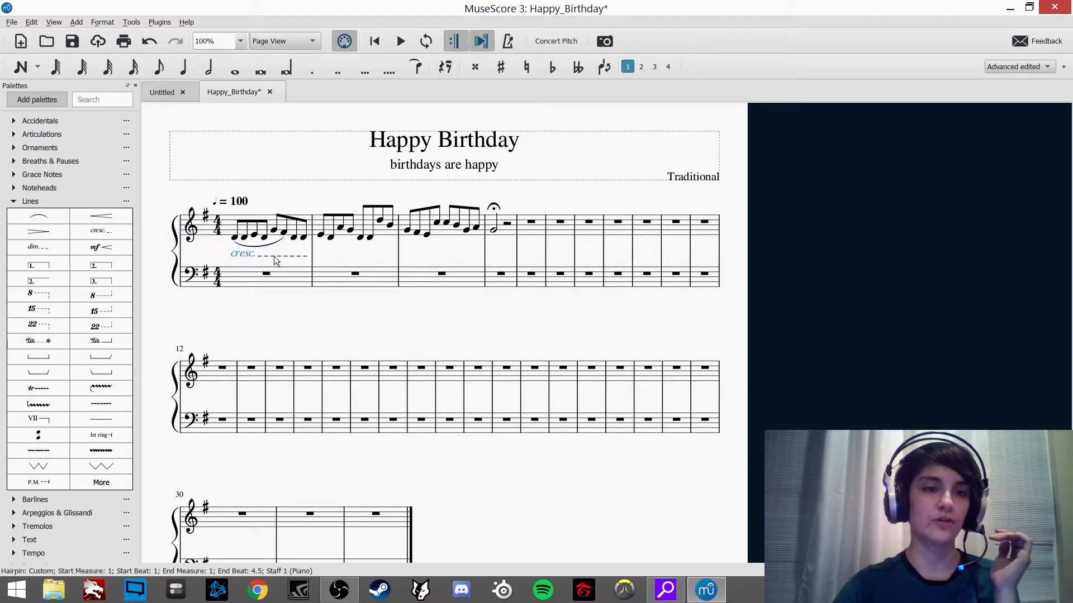
pyautogui.doubleClick(250, 256)
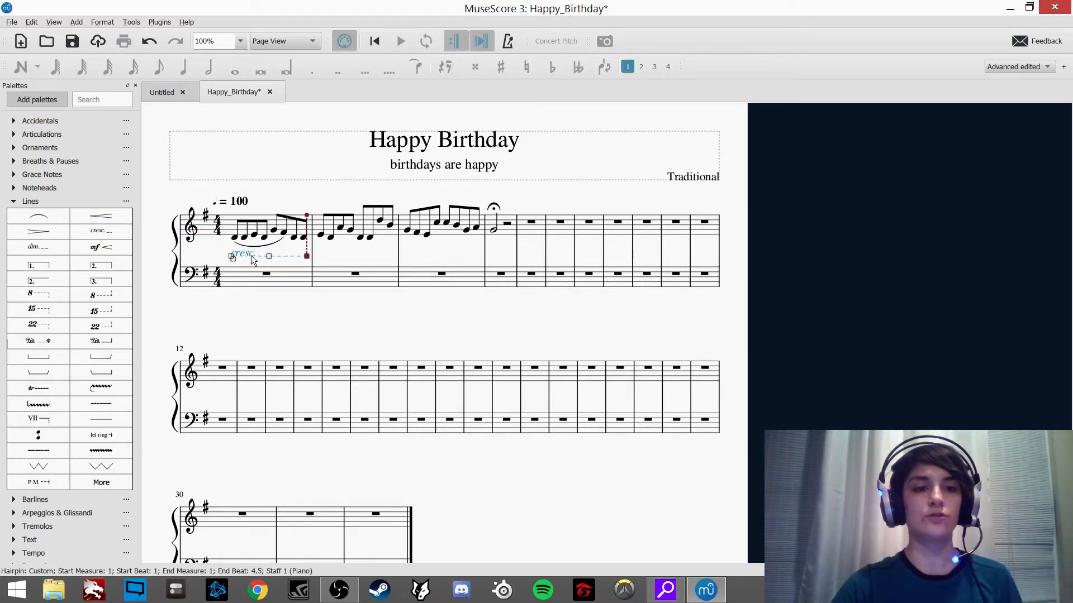
pyautogui.hotkey('shift', 'Right')
pyautogui.hotkey('shift', 'Right')
pyautogui.hotkey('shift', 'Right')
pyautogui.hotkey('shift', 'Right')
pyautogui.hotkey('shift', 'Right')
pyautogui.hotkey('shift', 'Right')
pyautogui.hotkey('shift', 'Right')
pyautogui.hotkey('shift', 'Right')
pyautogui.hotkey('shift', 'Right')
pyautogui.hotkey('shift', 'Right')
pyautogui.hotkey('shift', 'Right')
pyautogui.hotkey('shift', 'Right')
pyautogui.hotkey('shift', 'Right')
pyautogui.hotkey('shift', 'Right')
pyautogui.hotkey('shift', 'Right')
pyautogui.hotkey('shift', 'Right')
pyautogui.hotkey('shift', 'Right')
pyautogui.hotkey('shift', 'Right')
pyautogui.hotkey('shift', 'Right')
pyautogui.hotkey('shift', 'Right')
pyautogui.hotkey('shift', 'Right')
pyautogui.hotkey('shift', 'Right')
pyautogui.hotkey('shift', 'Right')
pyautogui.hotkey('shift', 'Right')
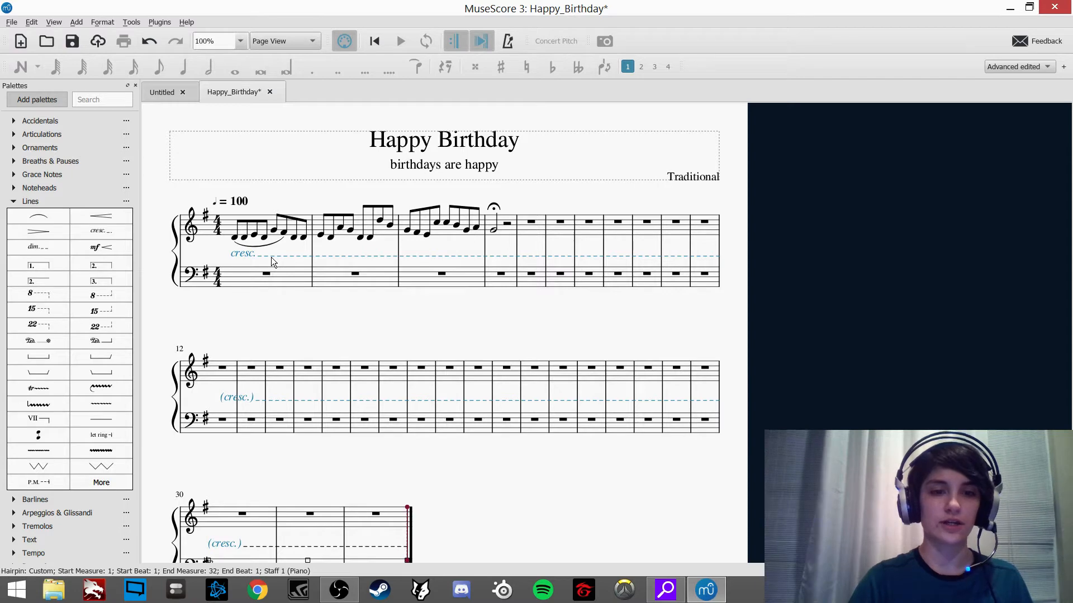
# Step: Shorten the cresc. line so it ends on beat 1.5 of measure 1, and finish editing it
pyautogui.hotkey('shift', 'Left')
pyautogui.hotkey('shift', 'Left')
pyautogui.hotkey('shift', 'Left')
pyautogui.hotkey('shift', 'Left')
pyautogui.hotkey('shift', 'Left')
pyautogui.hotkey('shift', 'Left')
pyautogui.hotkey('shift', 'Left')
pyautogui.hotkey('shift', 'Left')
pyautogui.hotkey('shift', 'Left')
pyautogui.hotkey('shift', 'Left')
pyautogui.hotkey('shift', 'Left')
pyautogui.hotkey('shift', 'Left')
pyautogui.hotkey('shift', 'Left')
pyautogui.hotkey('shift', 'Left')
pyautogui.hotkey('shift', 'Left')
pyautogui.hotkey('shift', 'Left')
pyautogui.hotkey('shift', 'Left')
pyautogui.hotkey('shift', 'Left')
pyautogui.hotkey('shift', 'Left')
pyautogui.hotkey('shift', 'Left')
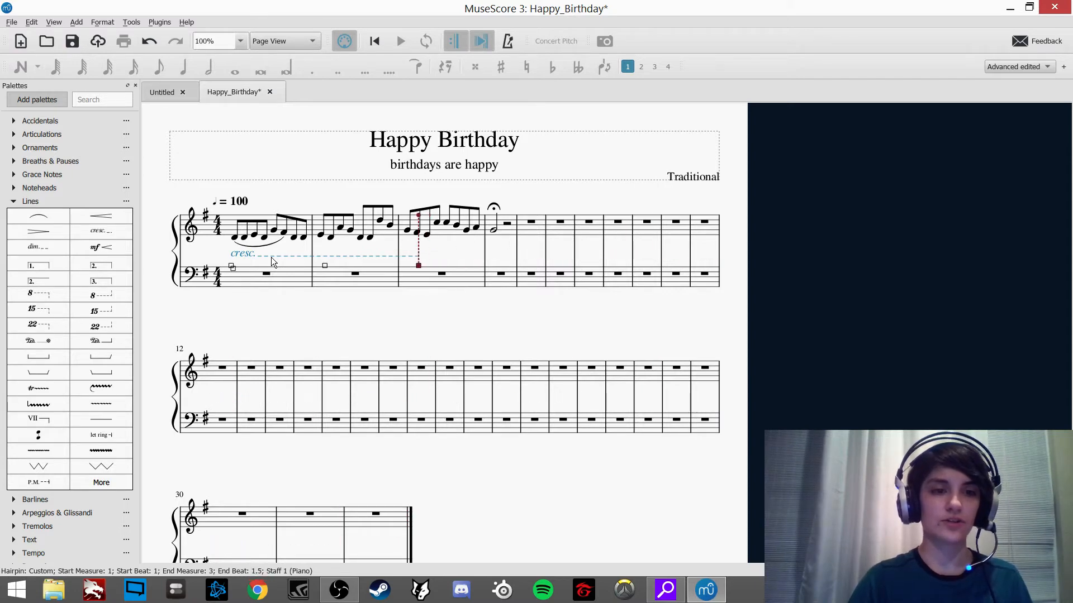
pyautogui.hotkey('shift', 'Left')
pyautogui.hotkey('shift', 'Left')
pyautogui.hotkey('shift', 'Left')
pyautogui.hotkey('shift', 'Left')
pyautogui.hotkey('shift', 'Left')
pyautogui.hotkey('shift', 'Left')
pyautogui.hotkey('shift', 'Left')
pyautogui.hotkey('shift', 'Left')
pyautogui.hotkey('shift', 'Left')
pyautogui.hotkey('shift', 'Left')
pyautogui.hotkey('shift', 'Left')
pyautogui.hotkey('shift', 'Left')
pyautogui.hotkey('shift', 'Left')
pyautogui.hotkey('shift', 'Left')
pyautogui.hotkey('shift', 'Left')
pyautogui.hotkey('shift', 'Left')
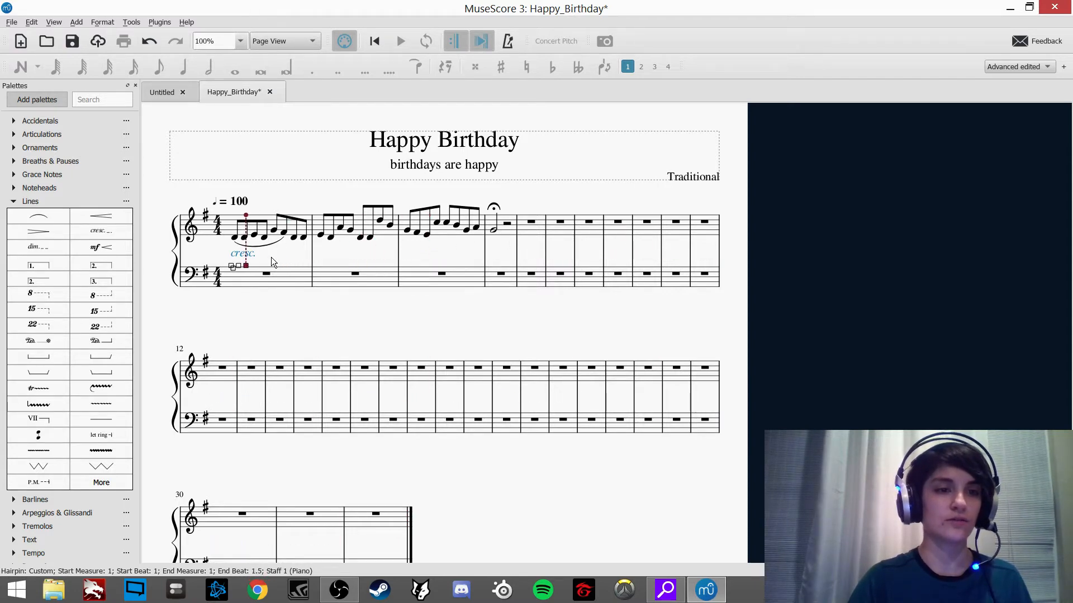
pyautogui.press('Escape')
pyautogui.press('Escape')
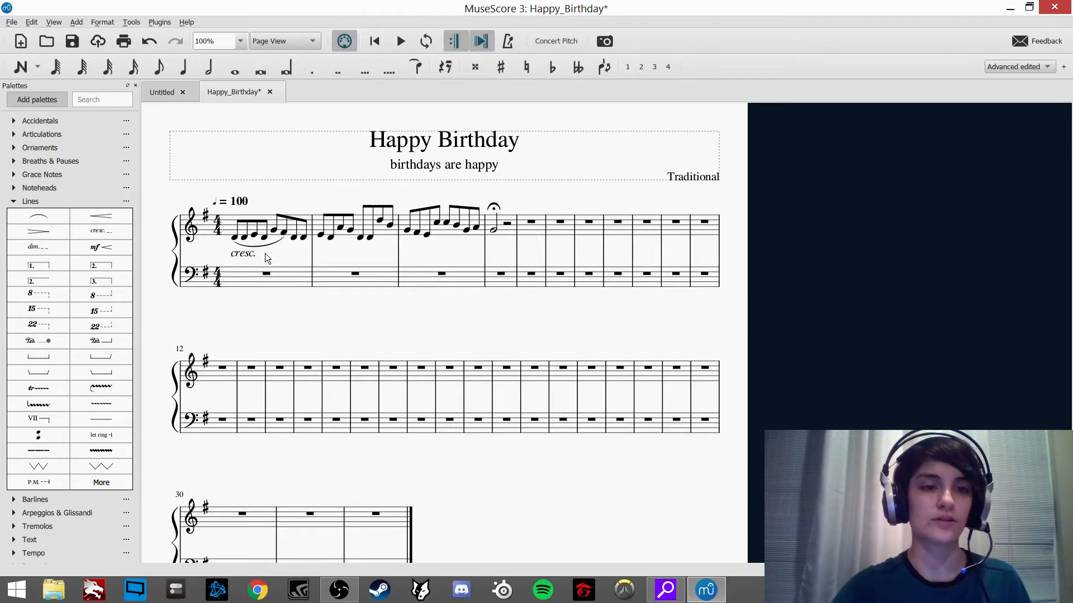
# Step: Delete the cresc. marking beneath measure 1 and clear the selection
pyautogui.click(247, 254)
pyautogui.press('Delete')
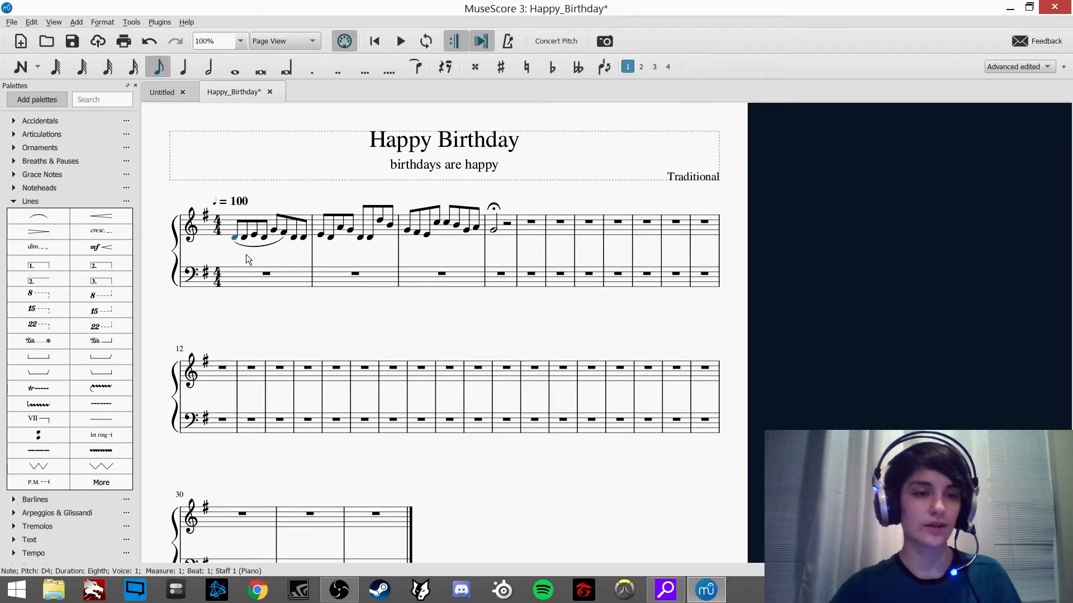
pyautogui.press('Escape')
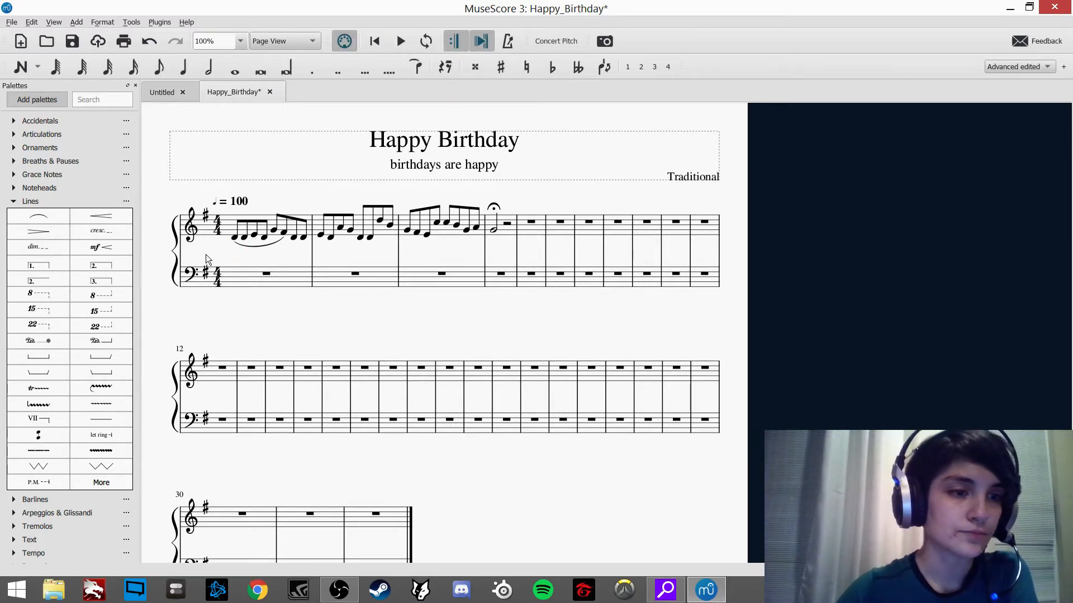
# Step: Place a prima volta over measure 4 and an open second-ending volta over measure 5 from the Lines palette
pyautogui.click(51, 269)
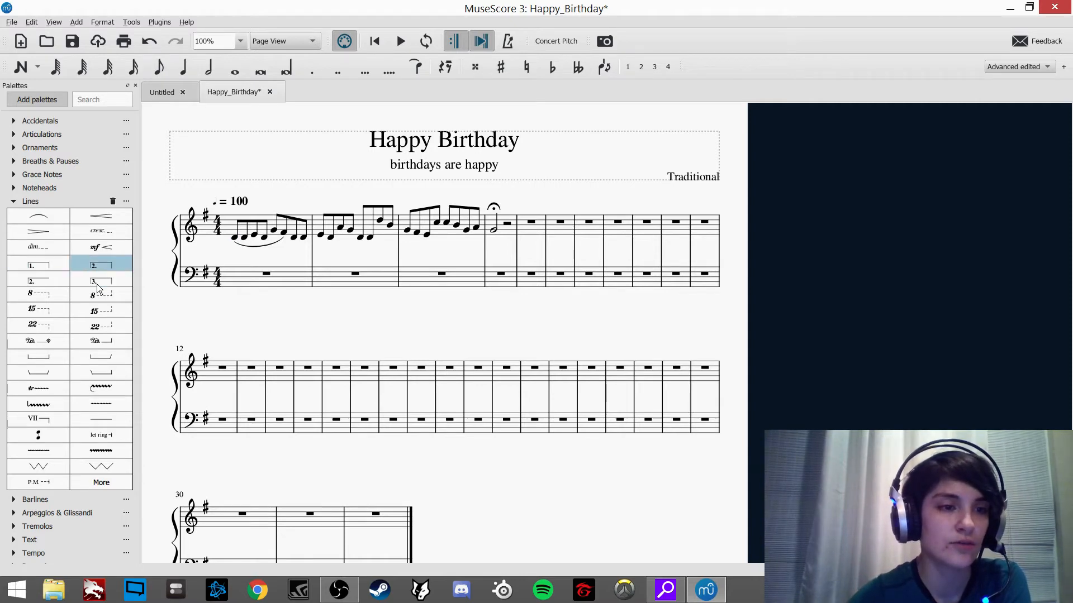
pyautogui.click(55, 282)
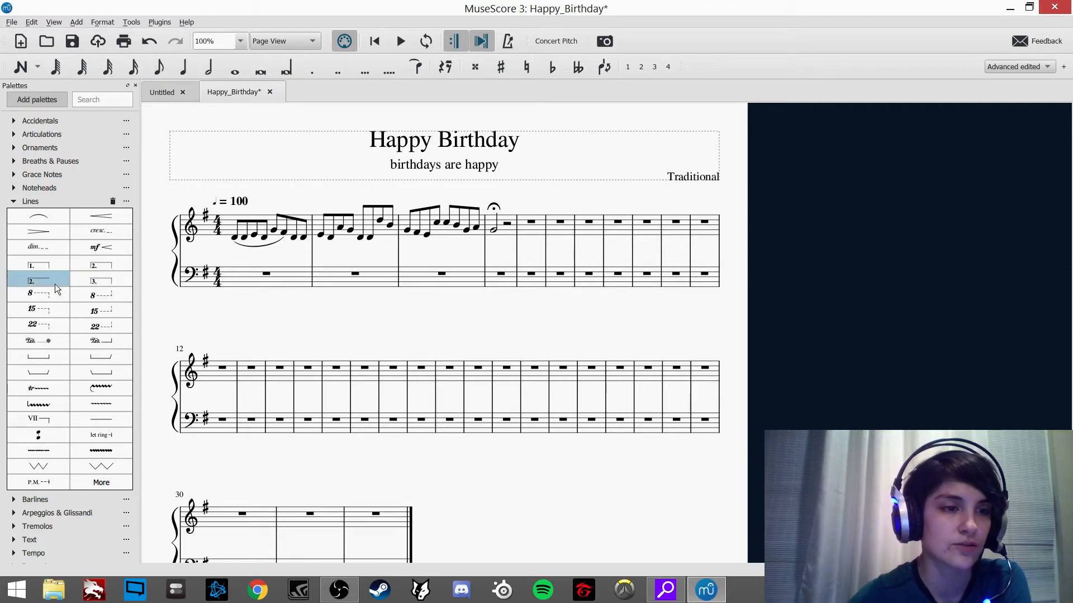
pyautogui.click(23, 261)
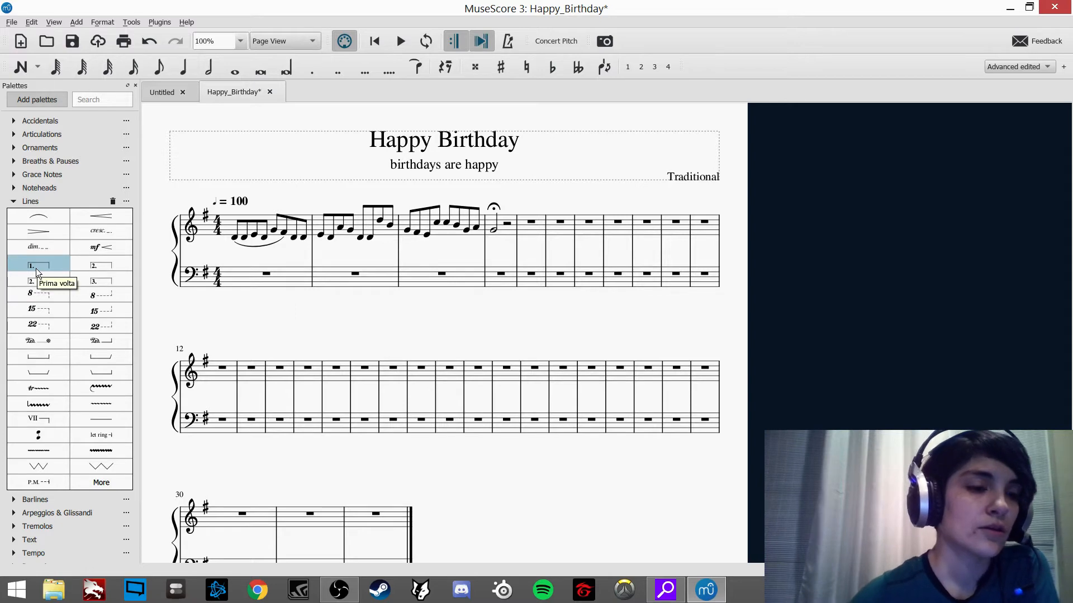
pyautogui.moveTo(34, 265); pyautogui.dragTo(499, 209)
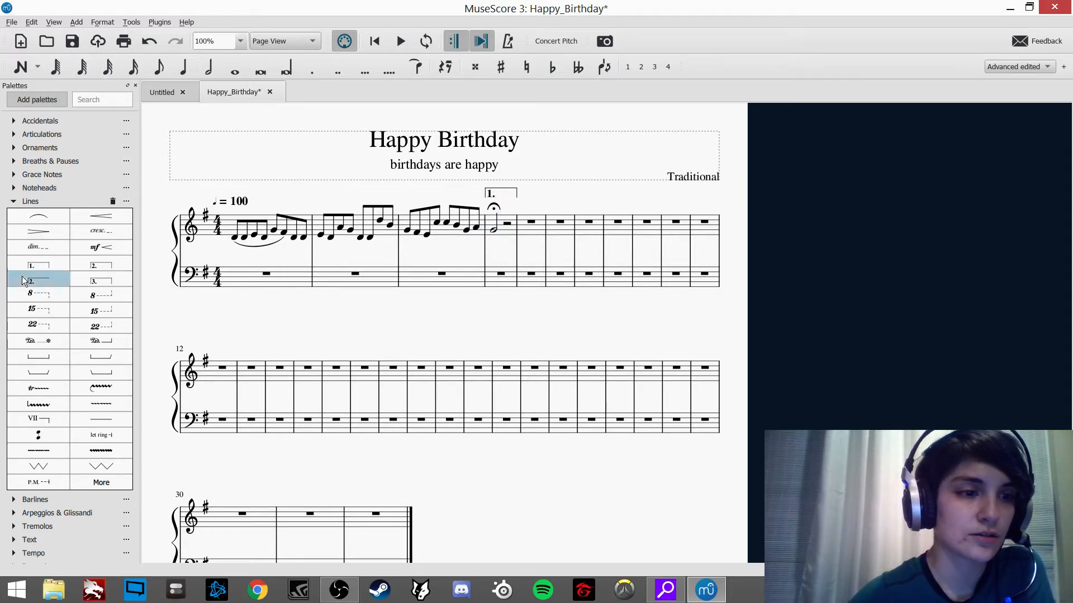
pyautogui.moveTo(29, 281); pyautogui.dragTo(516, 223)
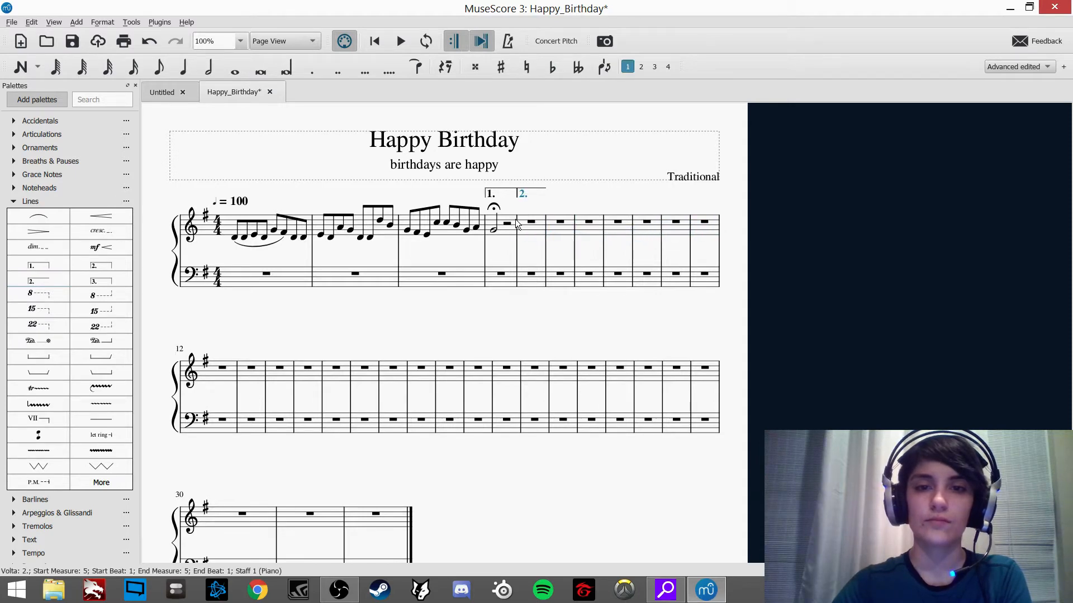
pyautogui.click(565, 196)
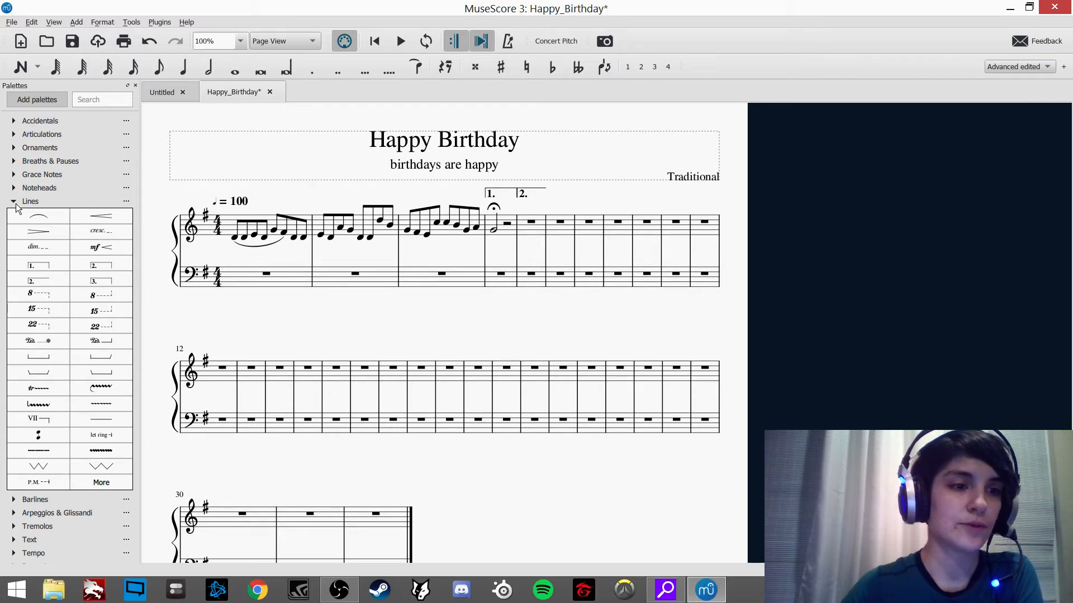
# Step: Examine the slur, hairpin, volta, octave, pedal and trill lines in the Lines palette, and collapse the palette
pyautogui.click(39, 294)
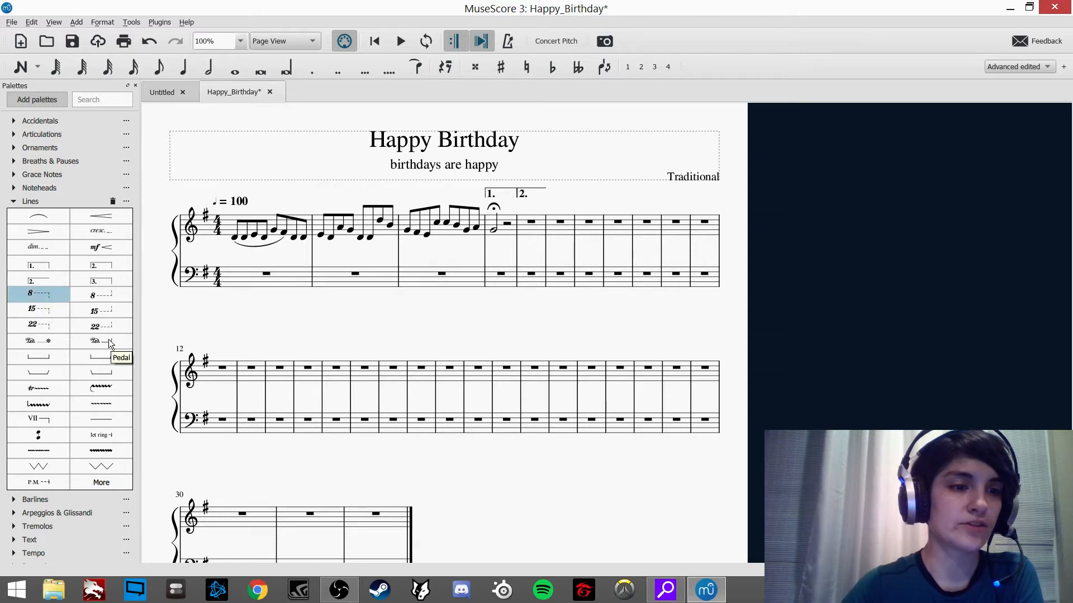
pyautogui.click(40, 354)
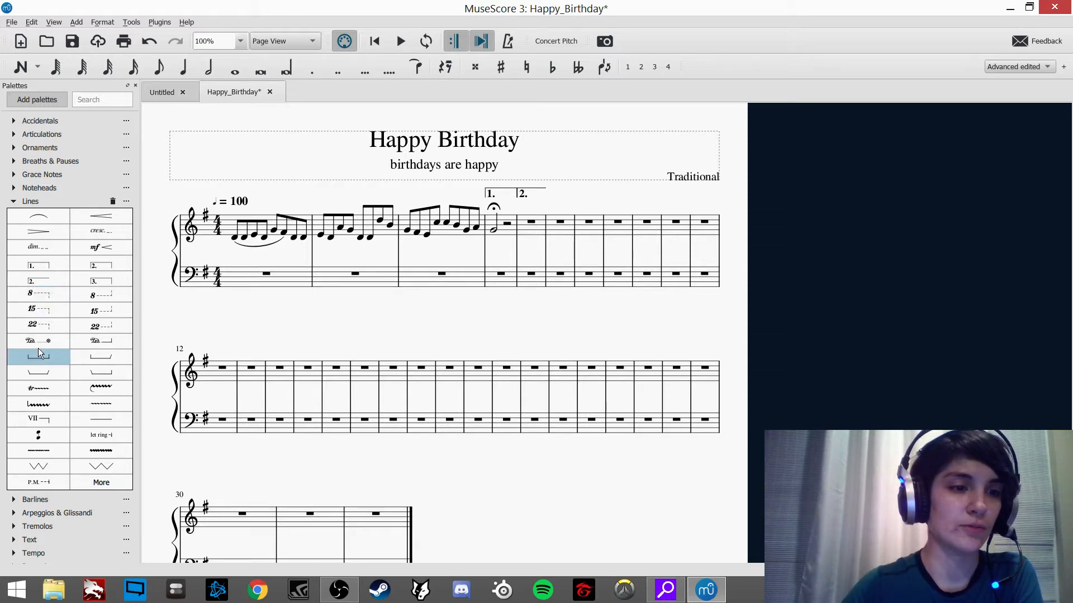
pyautogui.click(39, 294)
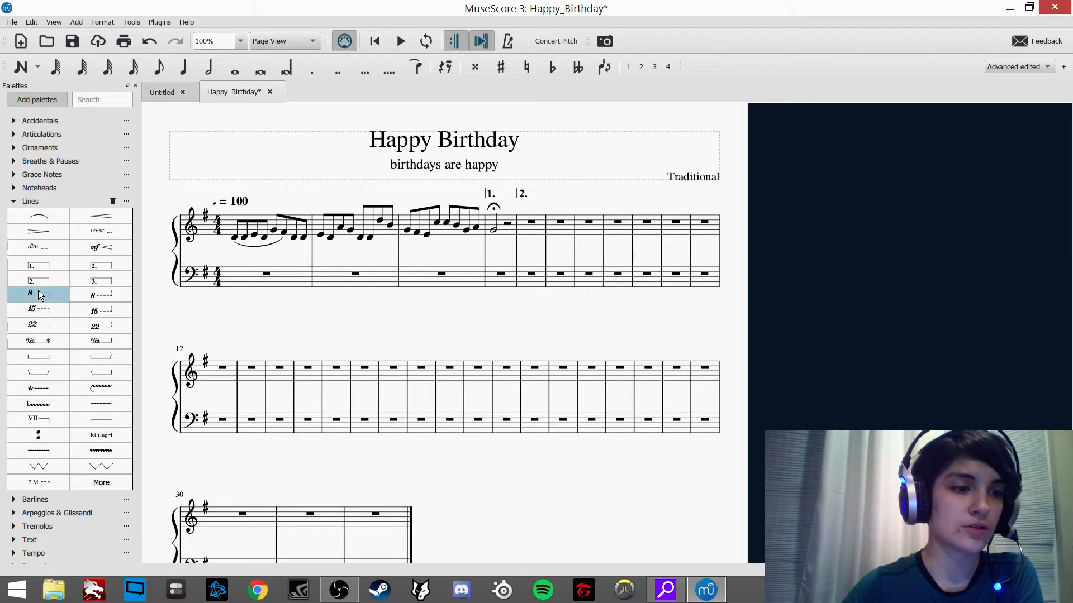
pyautogui.click(42, 389)
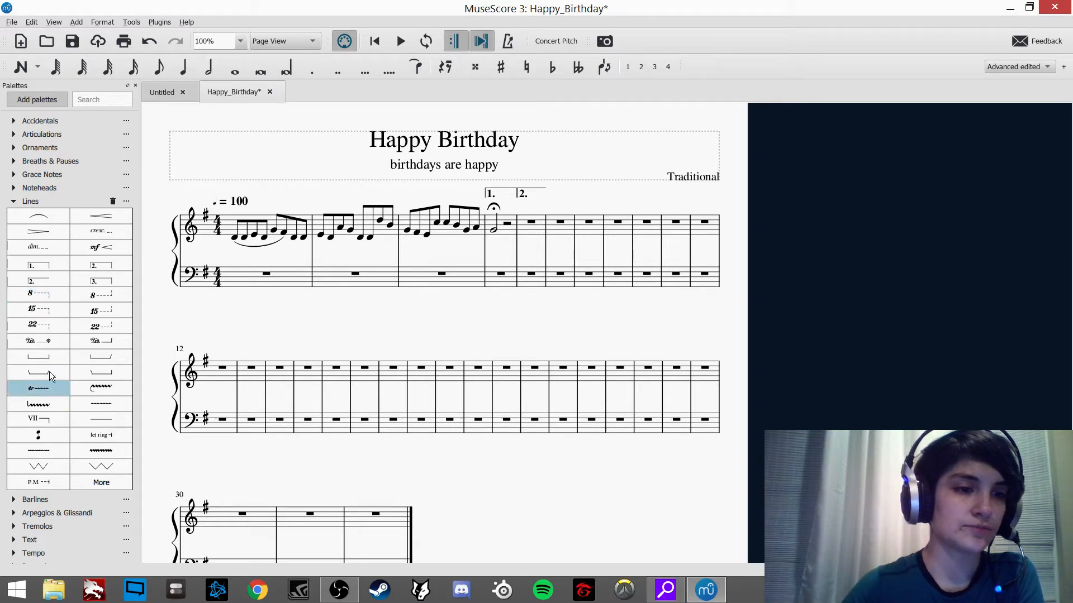
pyautogui.click(39, 219)
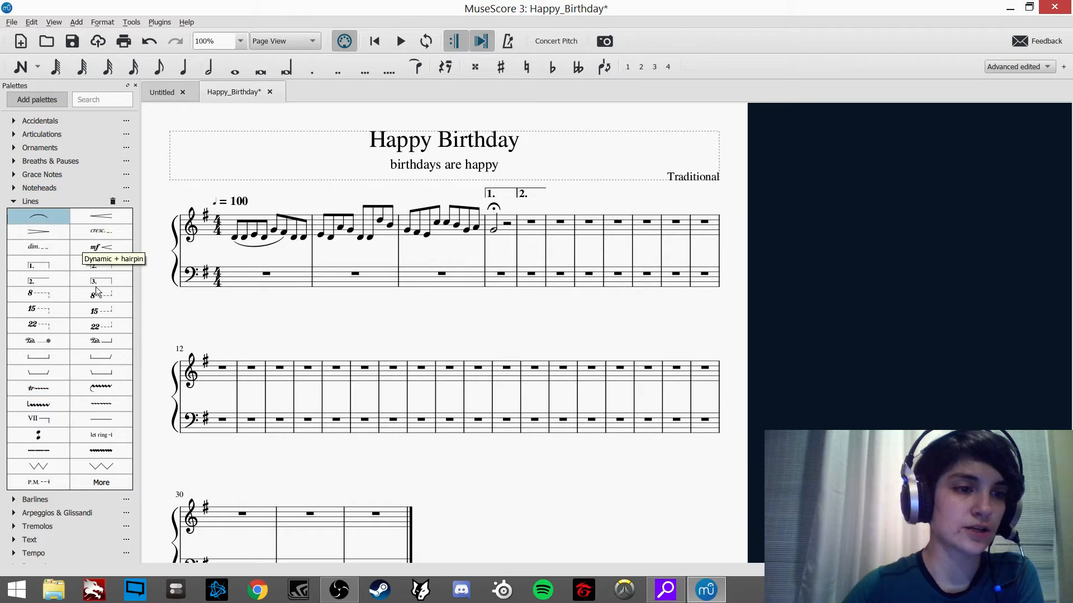
pyautogui.click(23, 213)
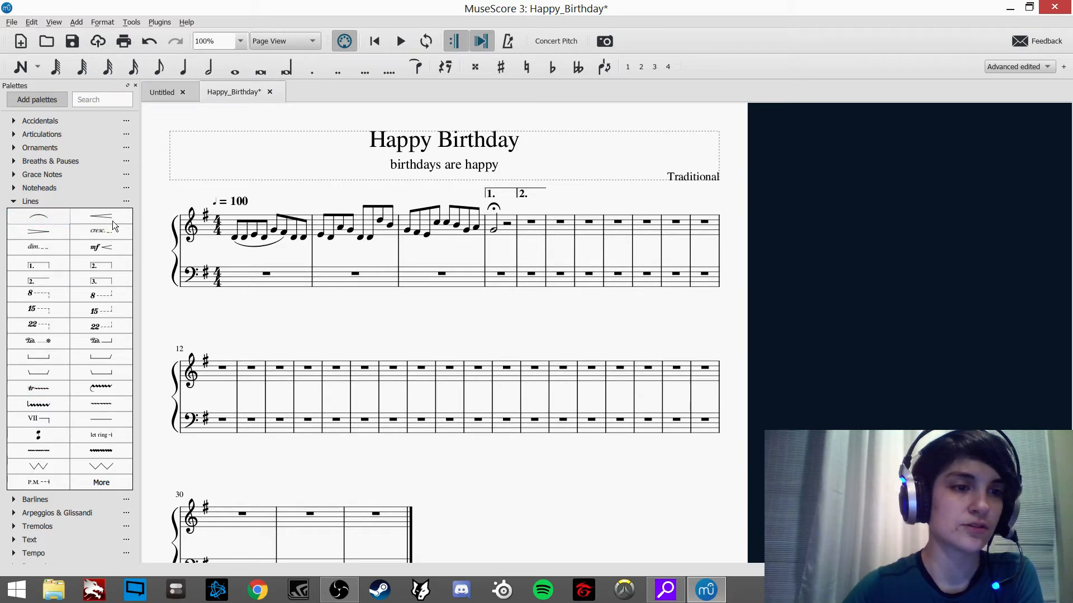
pyautogui.click(59, 234)
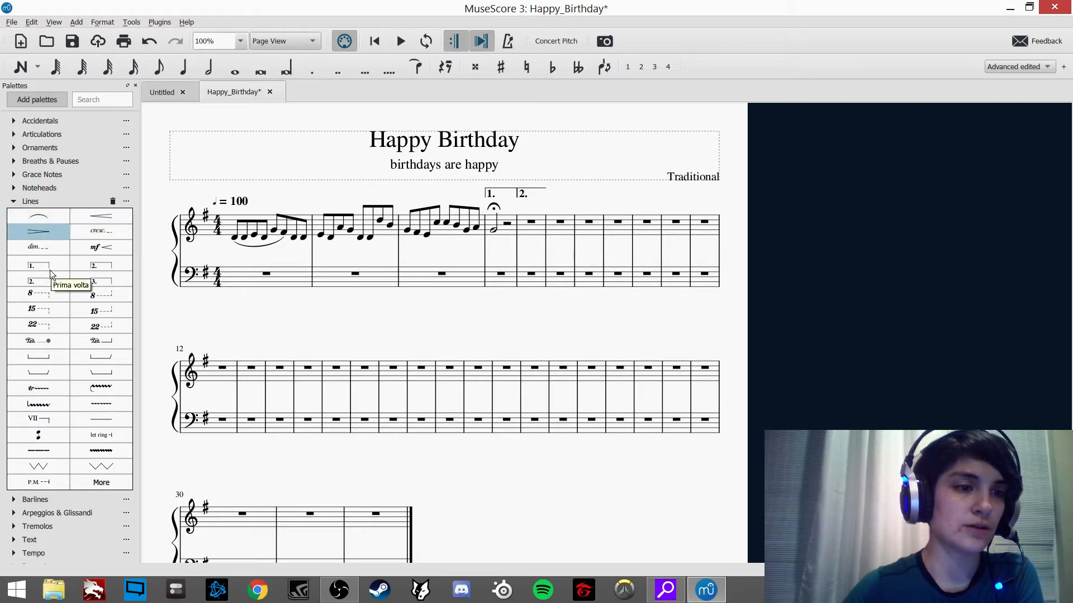
pyautogui.click(51, 266)
pyautogui.click(39, 280)
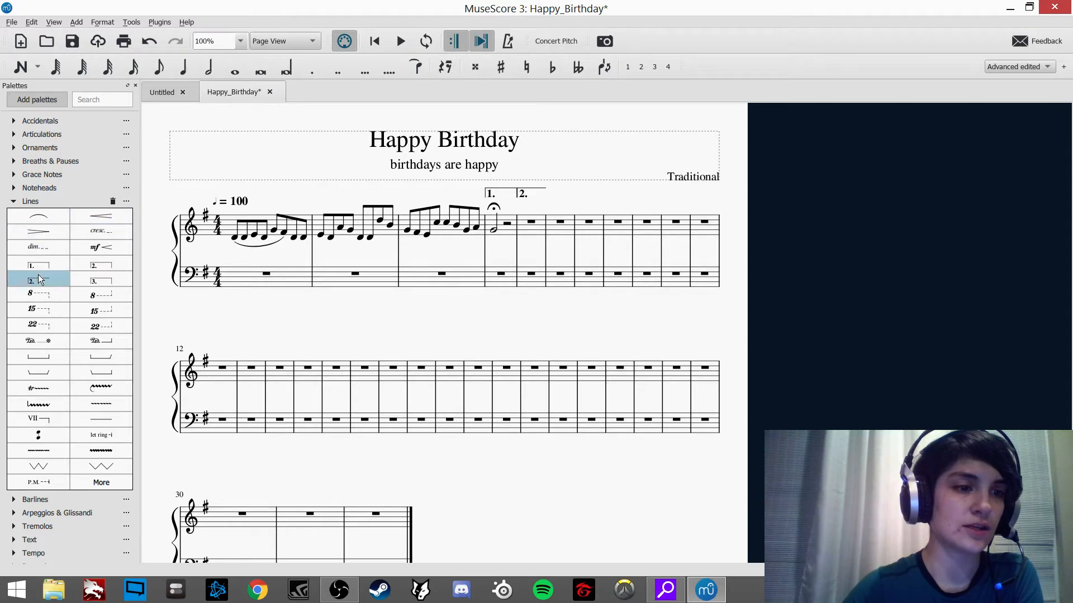
pyautogui.click(51, 359)
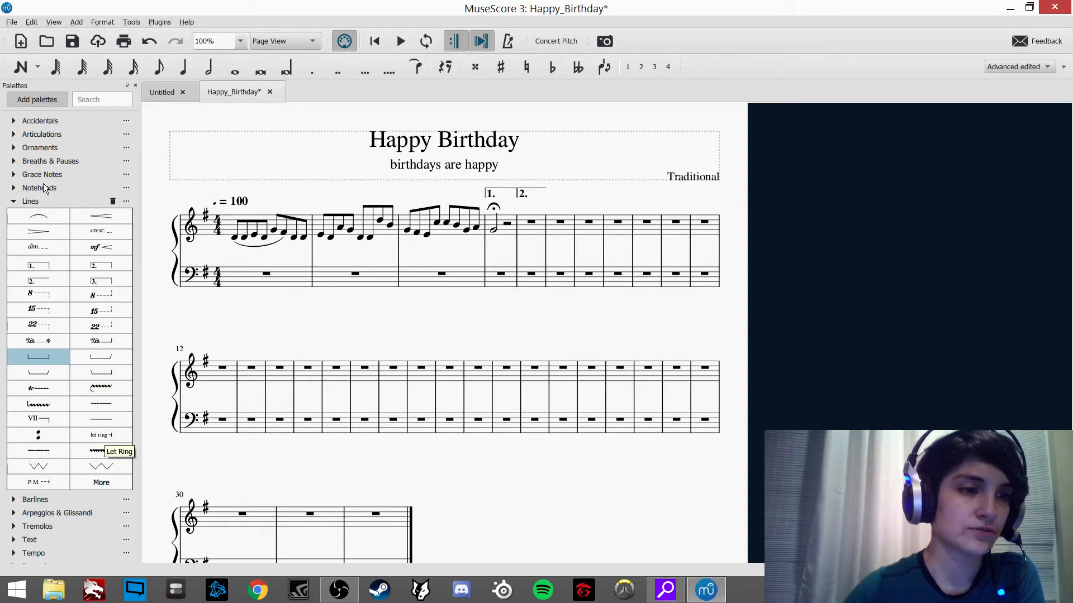
pyautogui.click(14, 201)
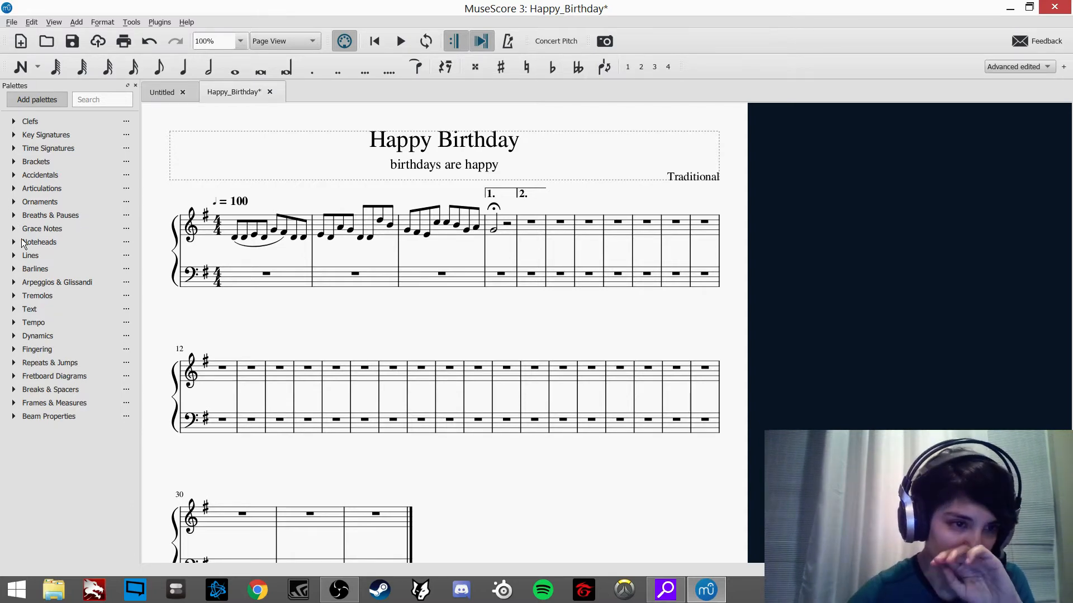
# Step: Replace the final barline at the end of the score with a normal barline from the Barlines palette
pyautogui.click(13, 269)
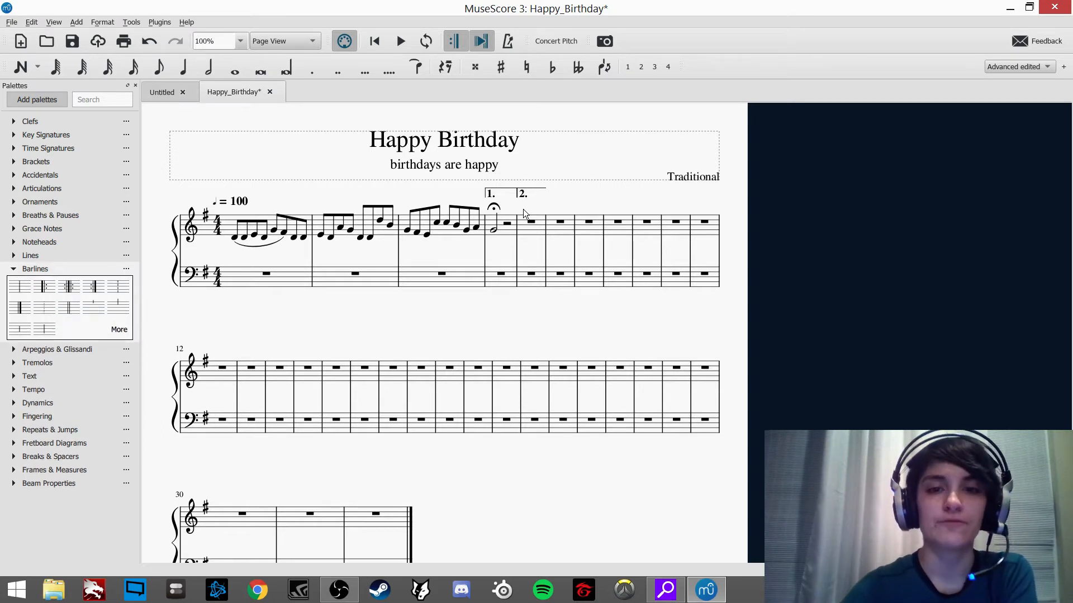
pyautogui.click(15, 289)
pyautogui.moveTo(345, 488); pyautogui.dragTo(406, 519)
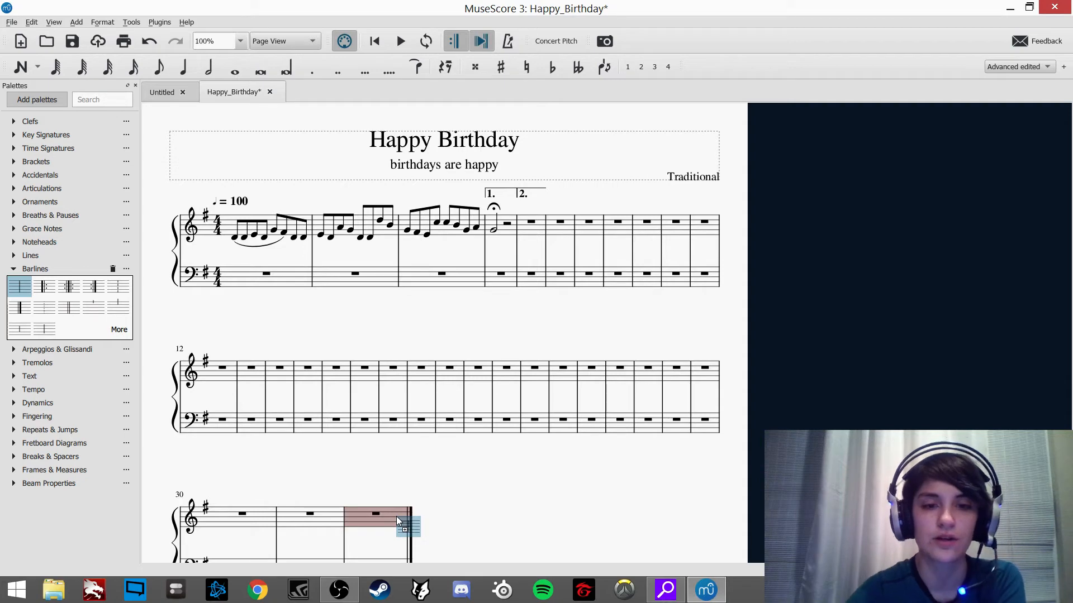
pyautogui.moveTo(396, 517)
pyautogui.mouseDown()
pyautogui.moveTo(423, 501)
pyautogui.moveTo(393, 518)
pyautogui.mouseUp()
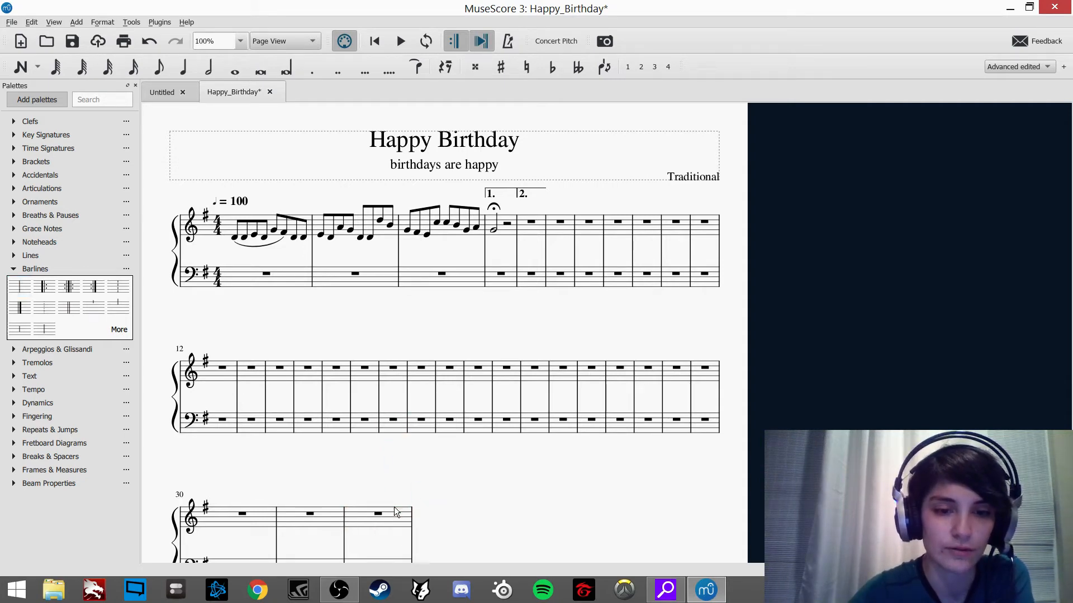
# Step: Put a final barline back at the end of the last measure and select it
pyautogui.scroll(-2, 473, 503)
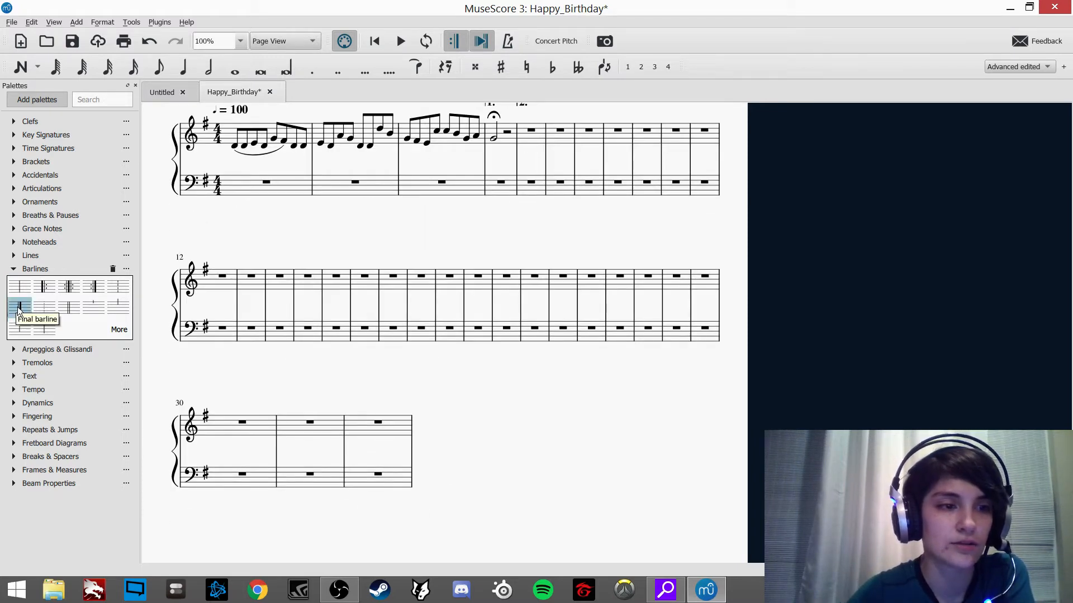
pyautogui.moveTo(18, 310); pyautogui.dragTo(406, 423)
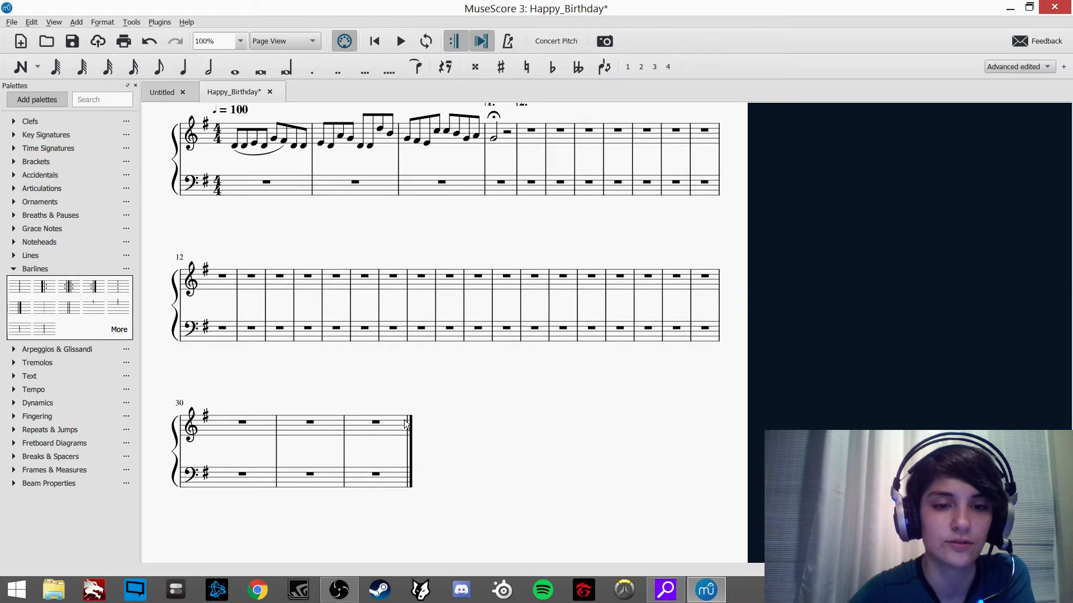
pyautogui.click(413, 433)
pyautogui.scroll(-1, 532, 417)
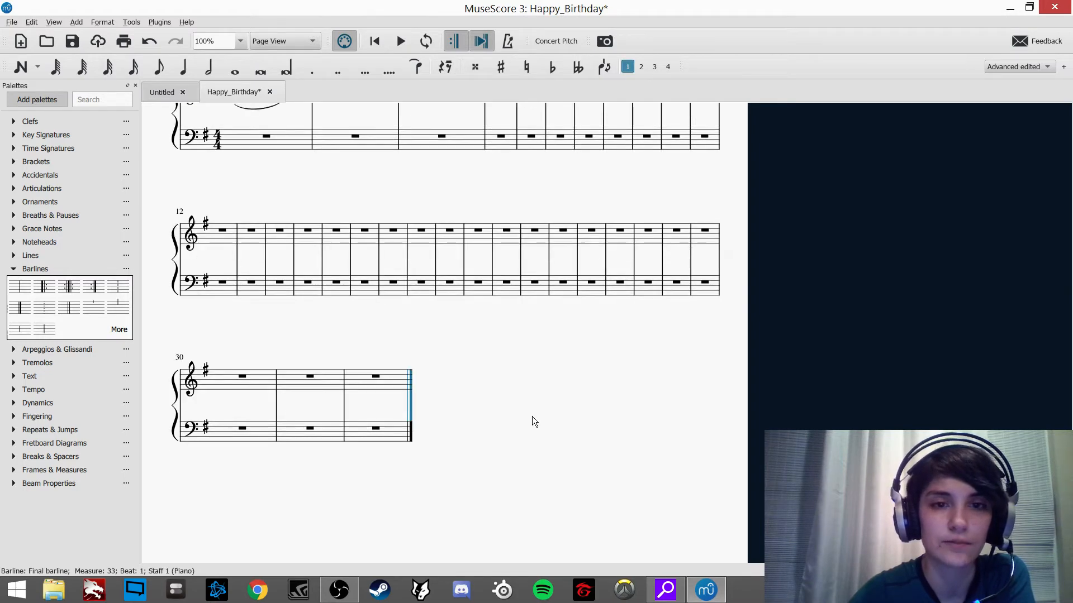
# Step: Place a right repeat barline at the end of measure 4 and a left repeat barline at the start of measure 5
pyautogui.scroll(3, 532, 417)
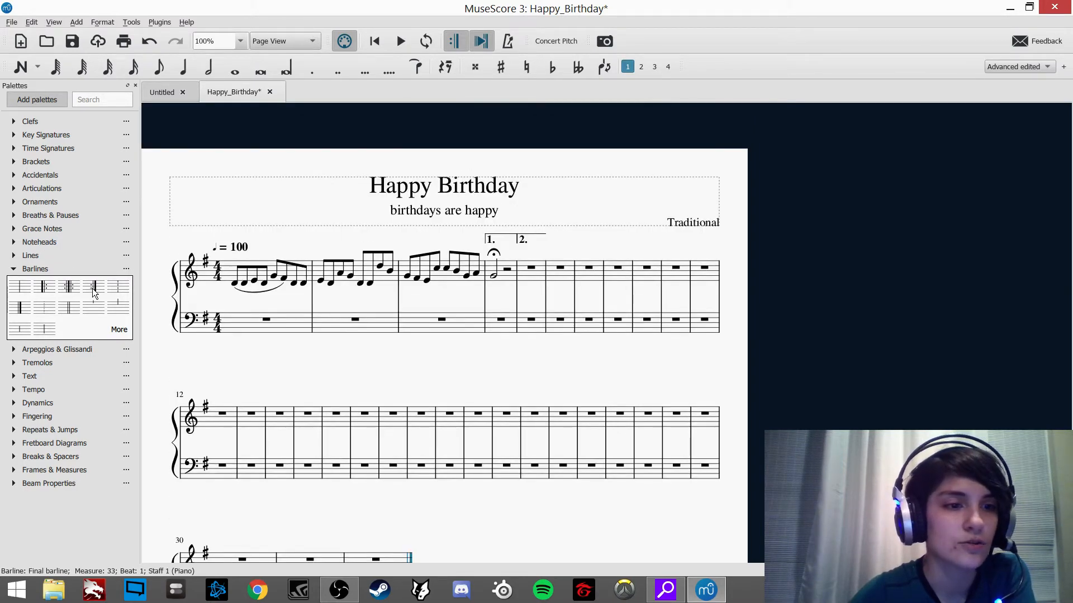
pyautogui.click(92, 289)
pyautogui.moveTo(462, 285); pyautogui.dragTo(509, 274)
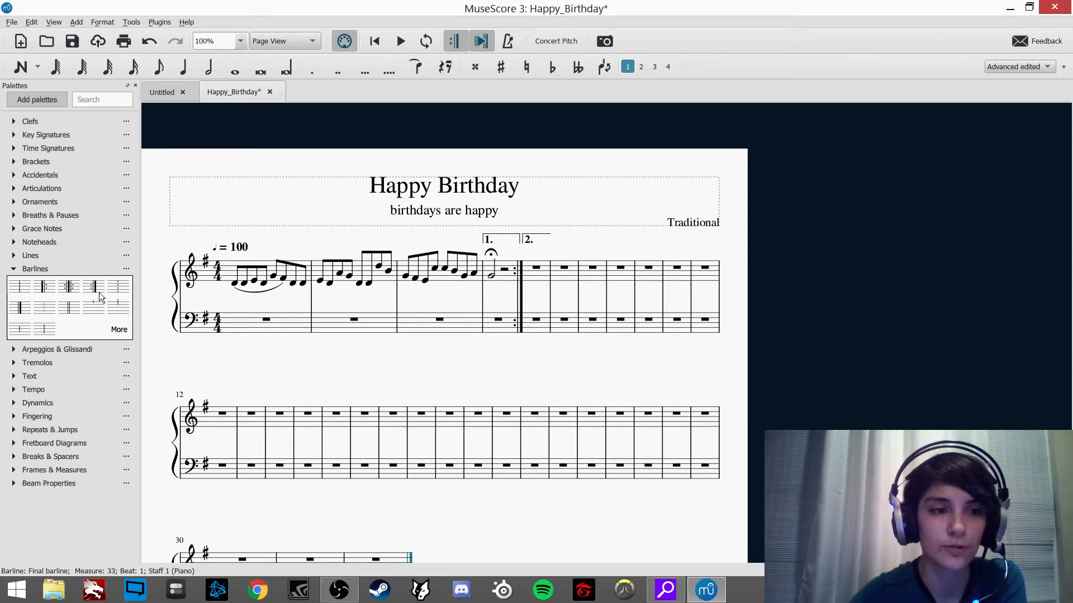
pyautogui.moveTo(44, 286); pyautogui.dragTo(527, 271)
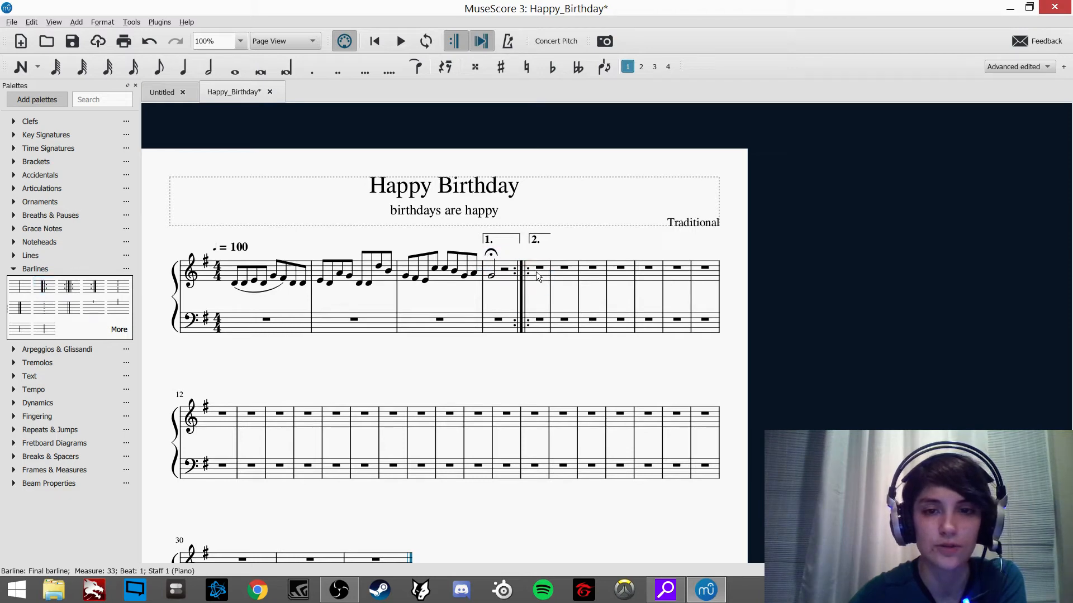
# Step: Look at the combined right-and-left repeat barline, and undo both repeat barlines placed between measures 4 and 5
pyautogui.click(68, 289)
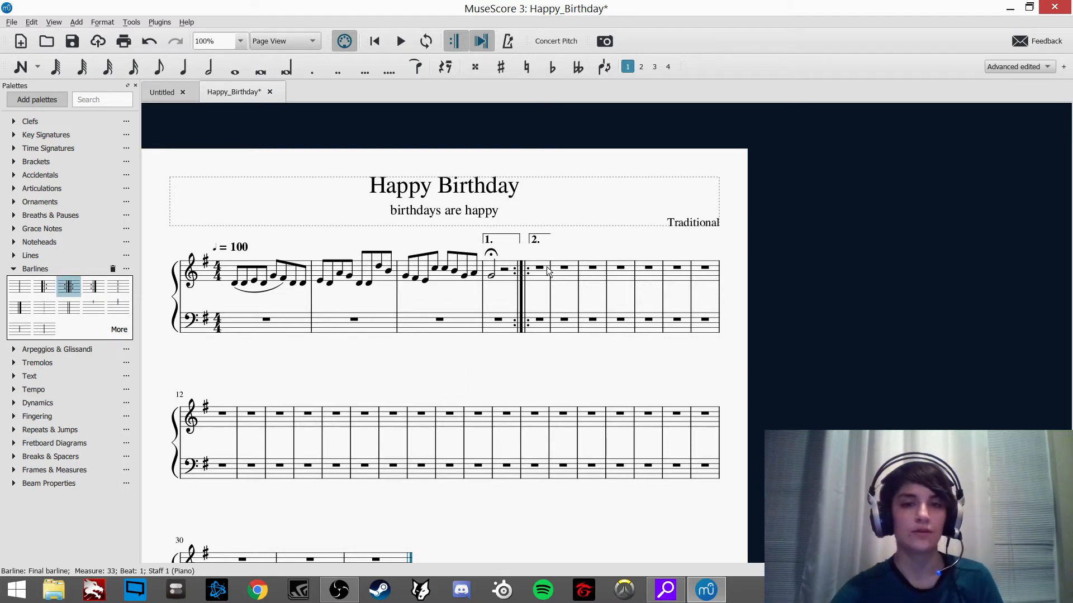
pyautogui.press('Escape')
pyautogui.hotkey('ctrl', 'z')
pyautogui.hotkey('ctrl', 'z')
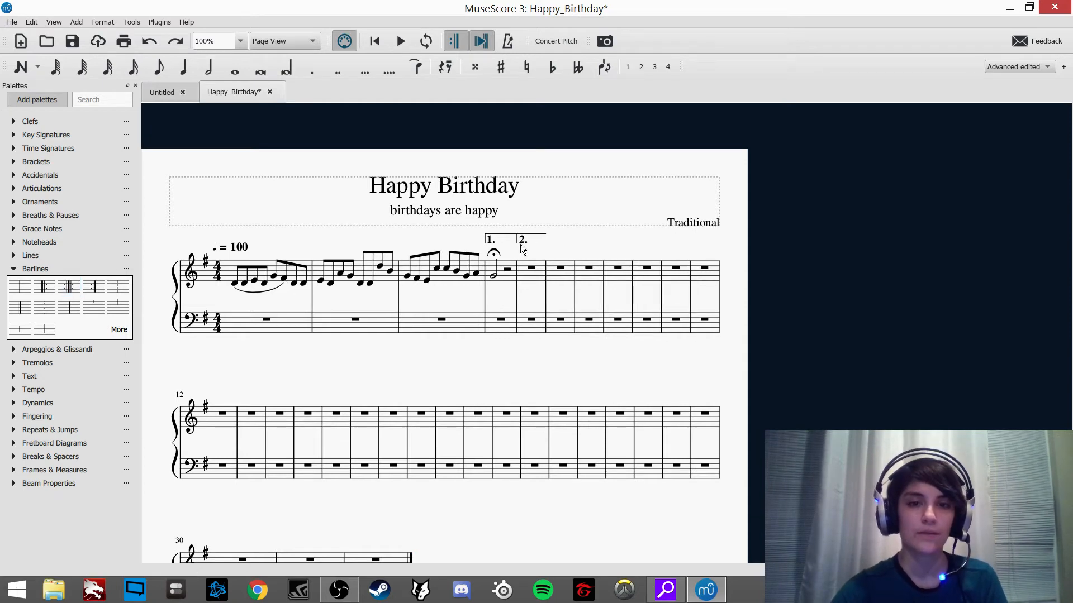
# Step: Delete the second-ending volta over measure 5 and the first-ending volta over measure 4
pyautogui.click(535, 236)
pyautogui.press('Delete')
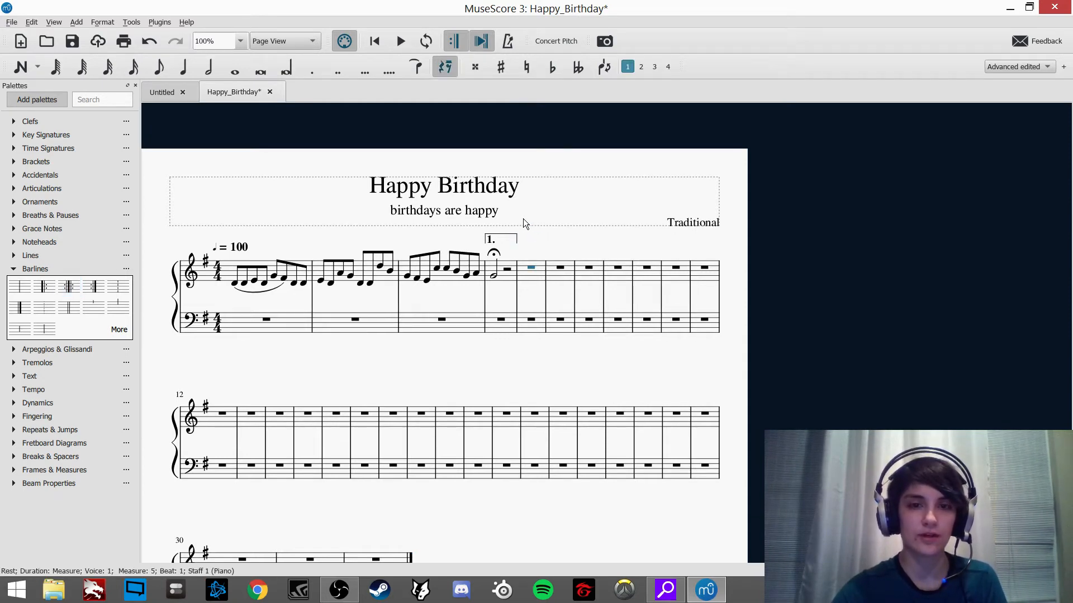
pyautogui.click(504, 240)
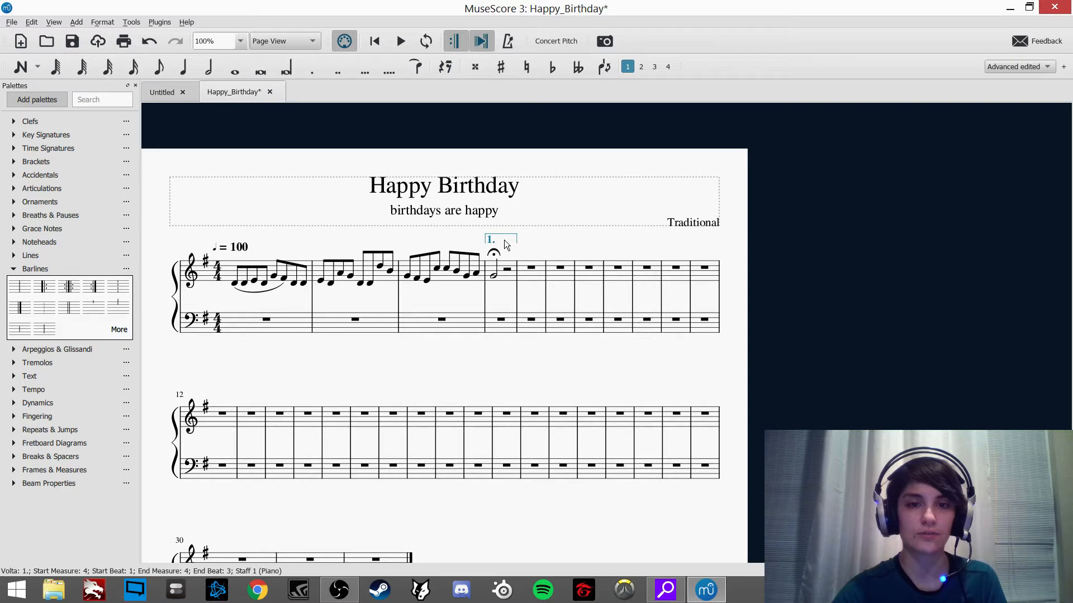
pyautogui.press('Delete')
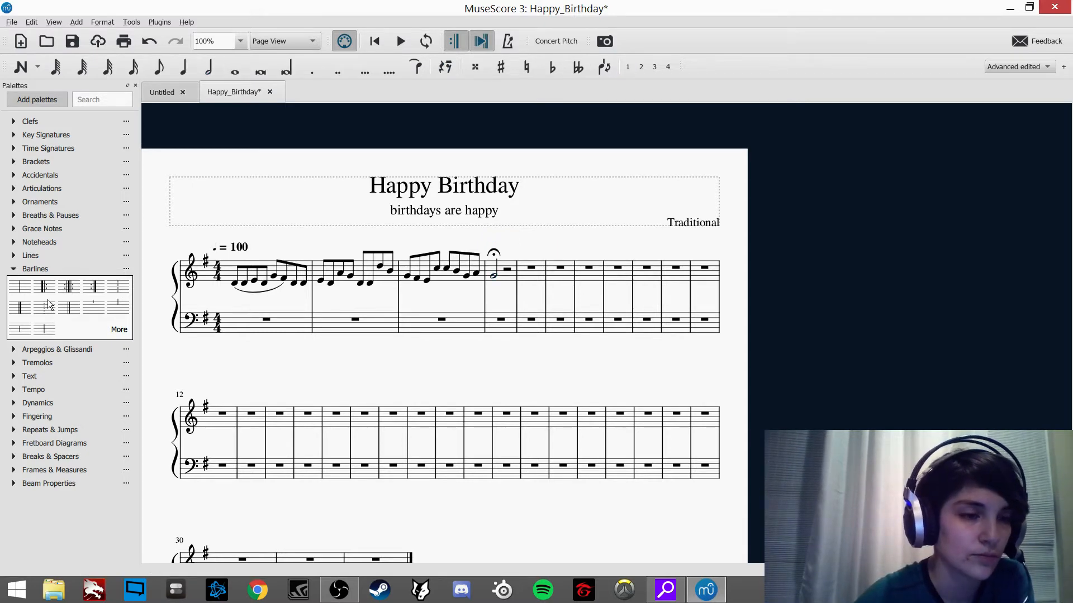
# Step: Place a double barline at the end of measure 6 and inspect it across both staves
pyautogui.click(68, 310)
pyautogui.moveTo(69, 310); pyautogui.dragTo(303, 291)
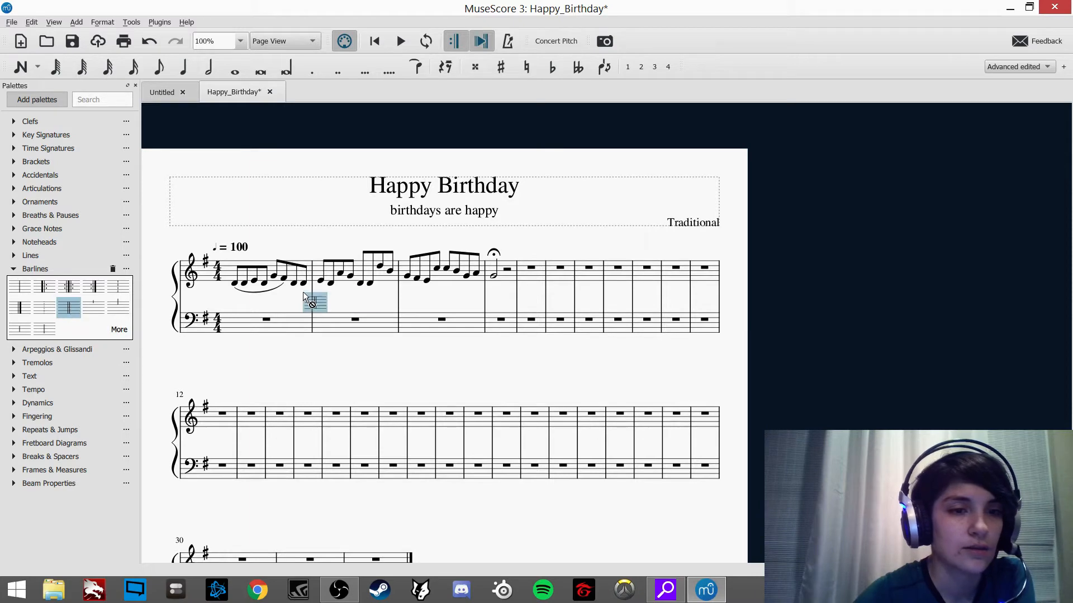
pyautogui.moveTo(572, 281); pyautogui.dragTo(574, 270)
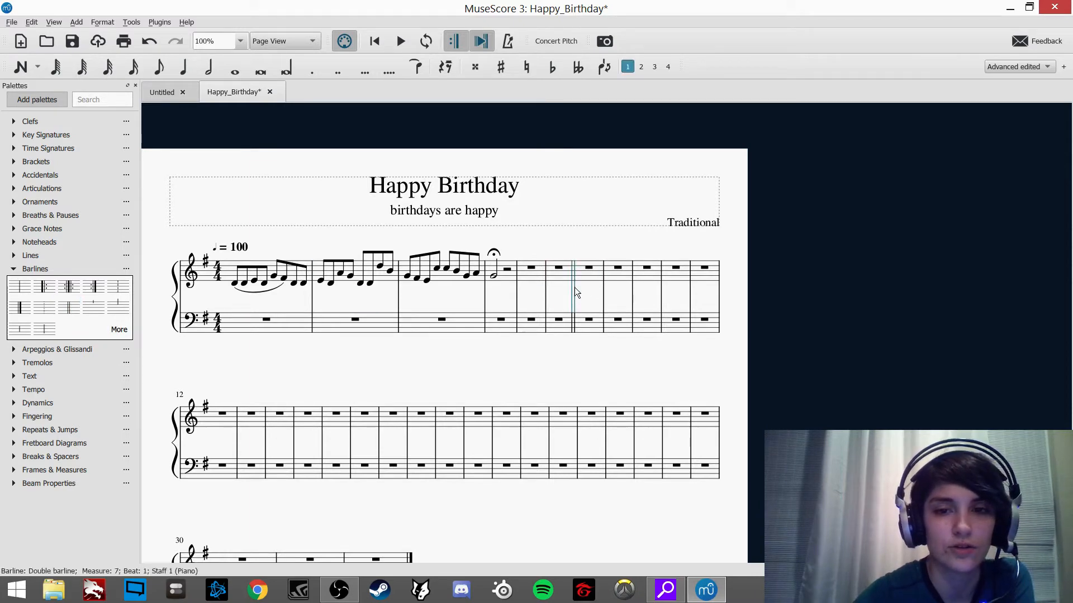
pyautogui.click(573, 303)
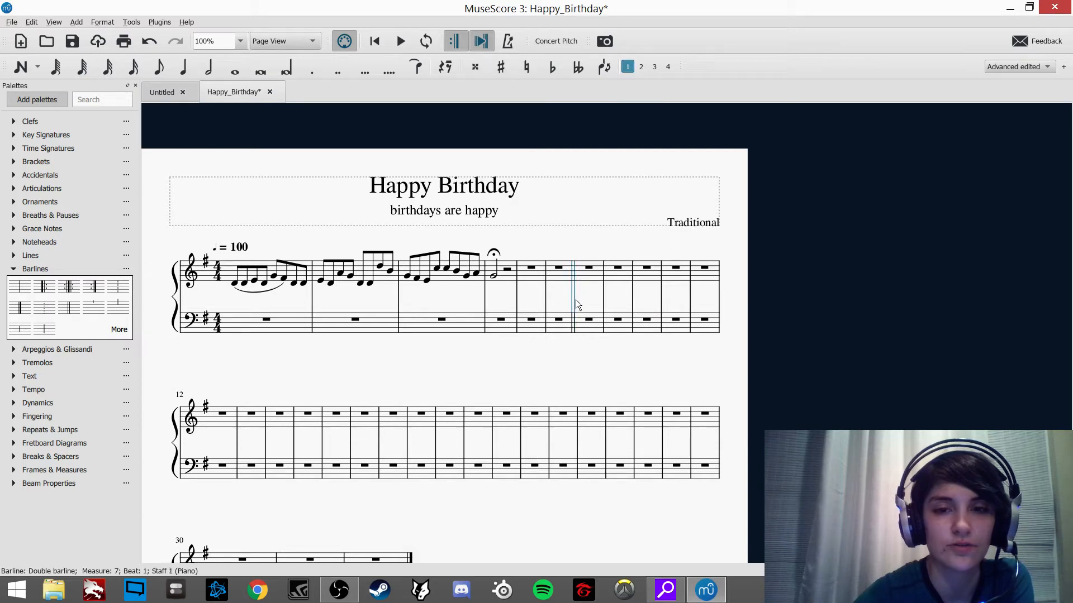
pyautogui.click(574, 266)
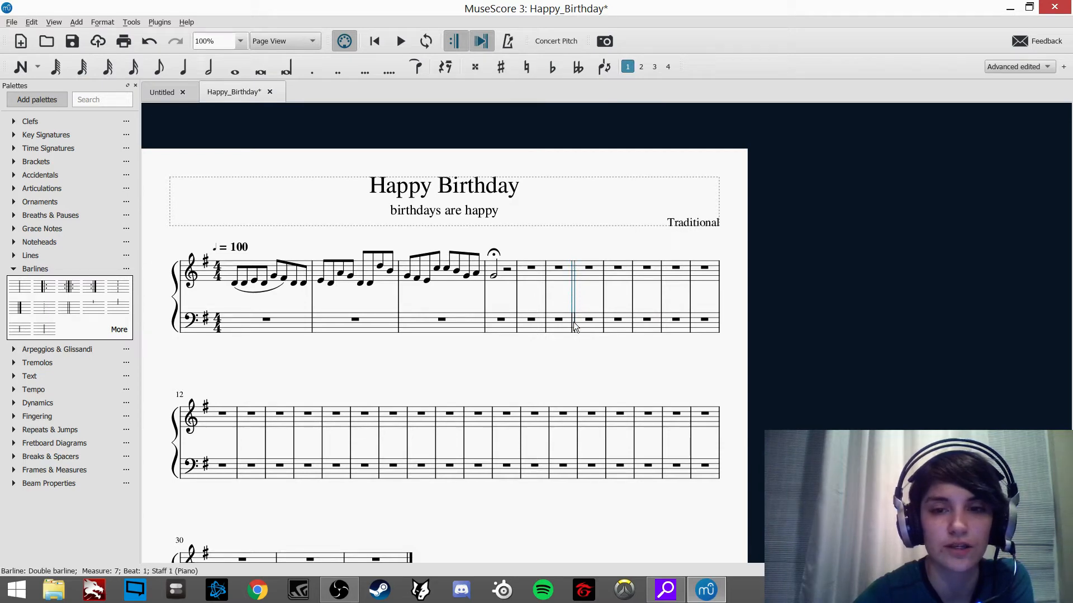
pyautogui.click(574, 322)
# Step: Delete the double barline after measure 6, clear the selection and collapse the Barlines palette
pyautogui.click(576, 287)
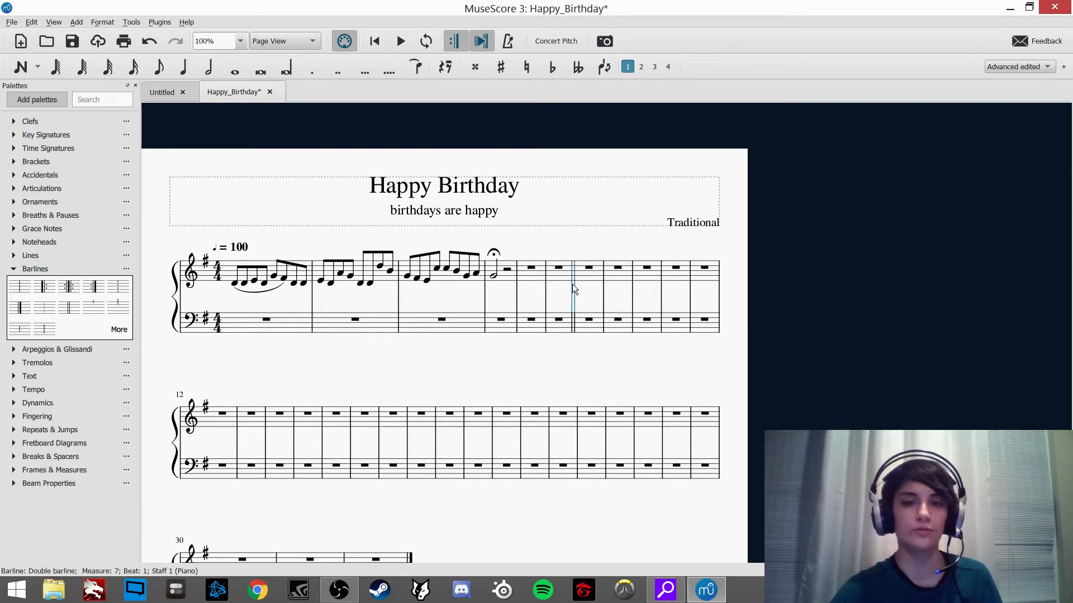
pyautogui.press('Delete')
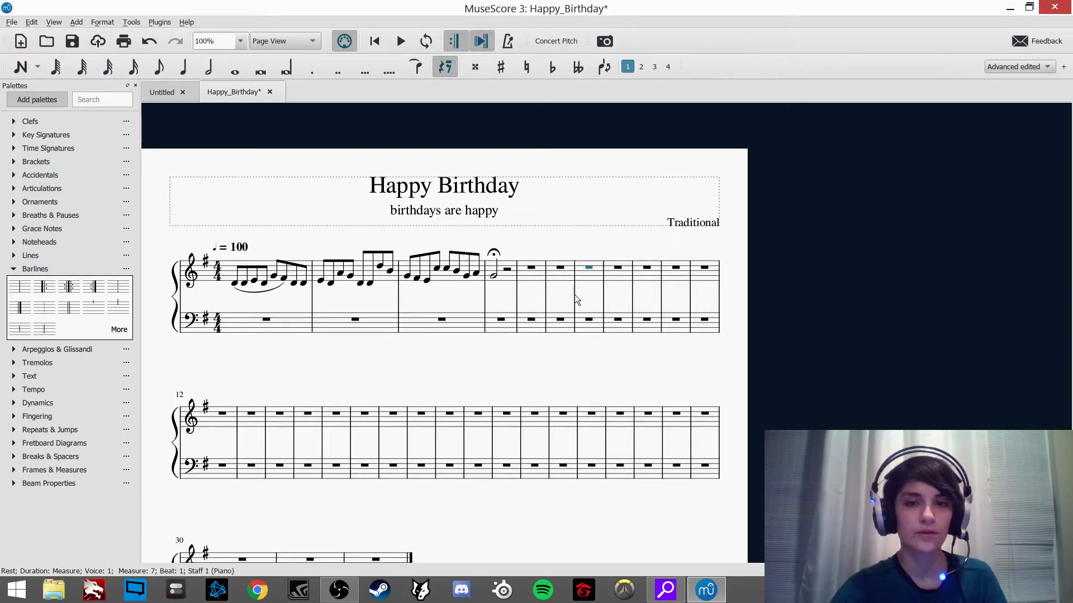
pyautogui.click(250, 343)
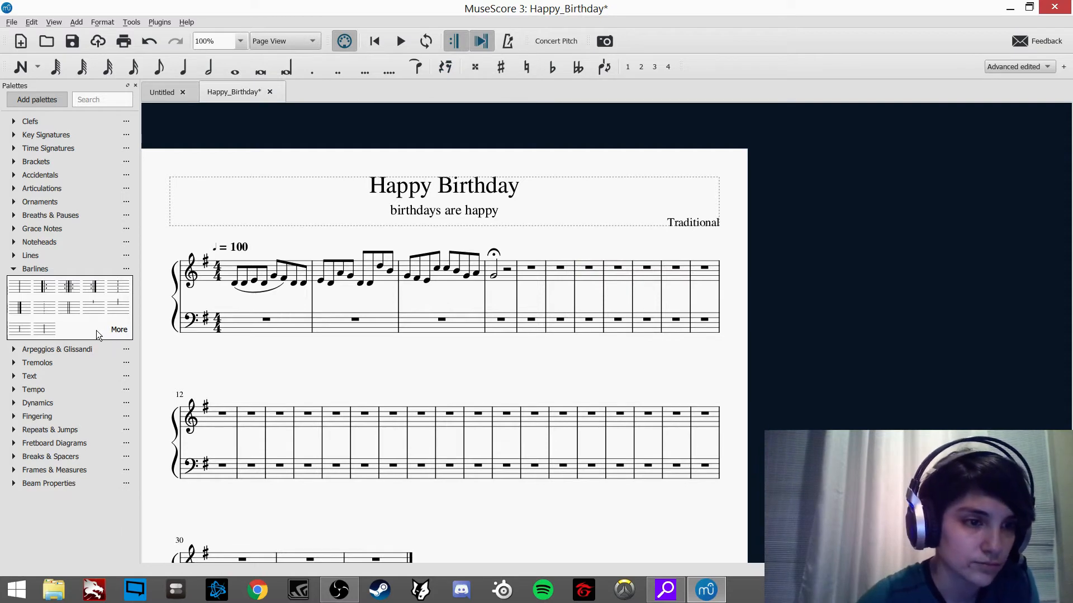
pyautogui.click(13, 268)
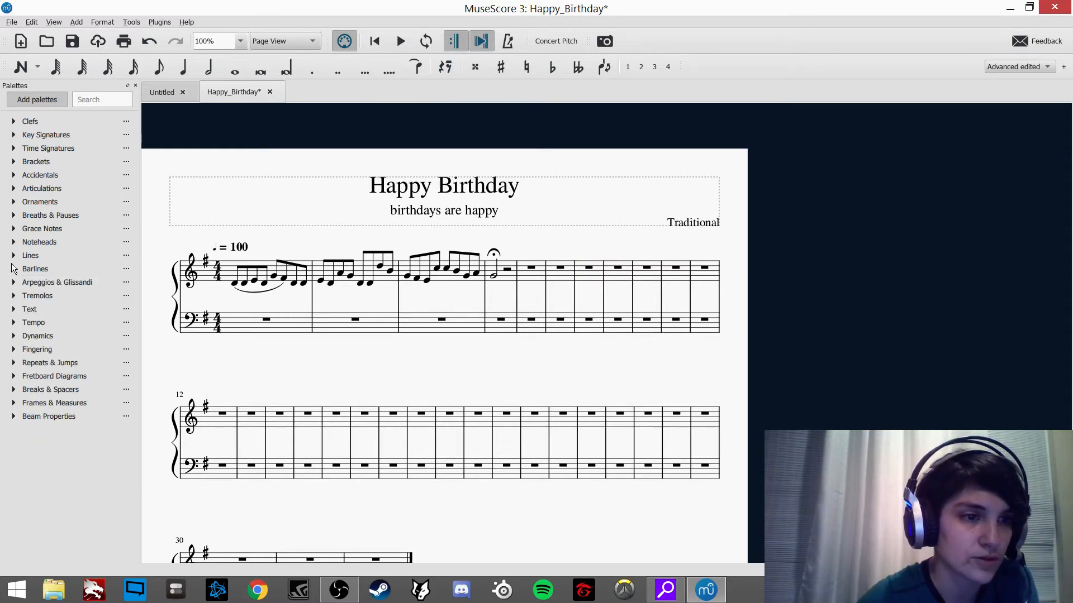
# Step: Examine the plain, up and down arpeggio symbols in the Arpeggios & Glissandi palette, and collapse the palette
pyautogui.click(13, 282)
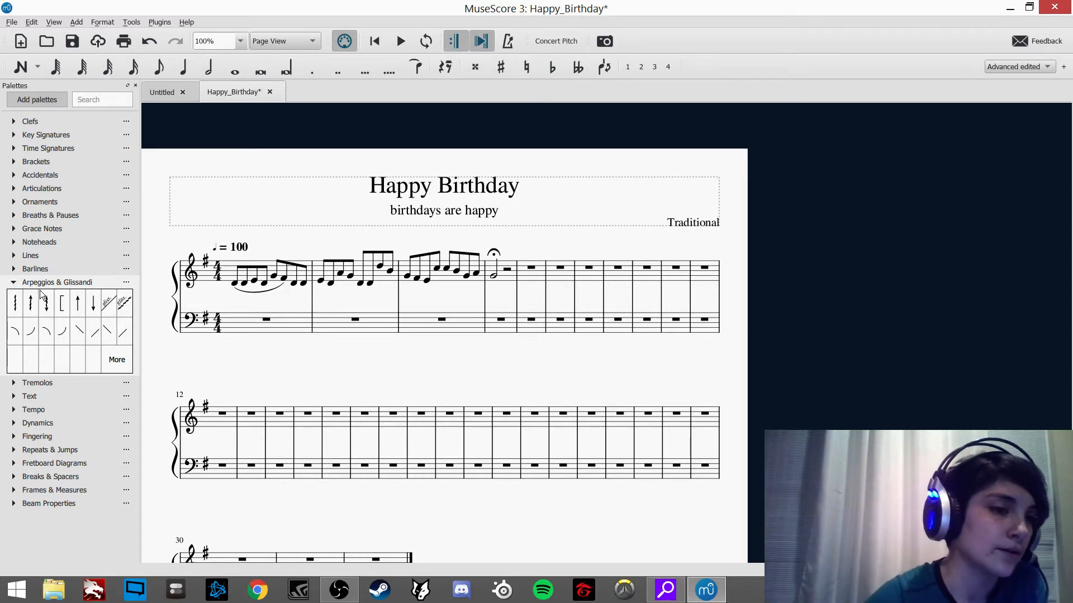
pyautogui.click(15, 301)
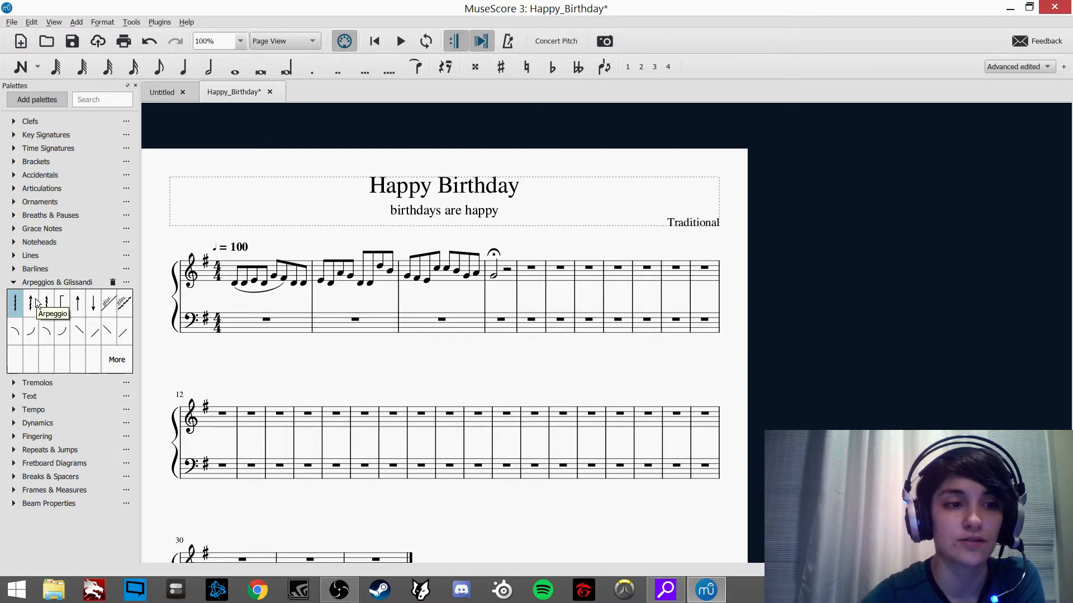
pyautogui.click(30, 302)
pyautogui.click(46, 301)
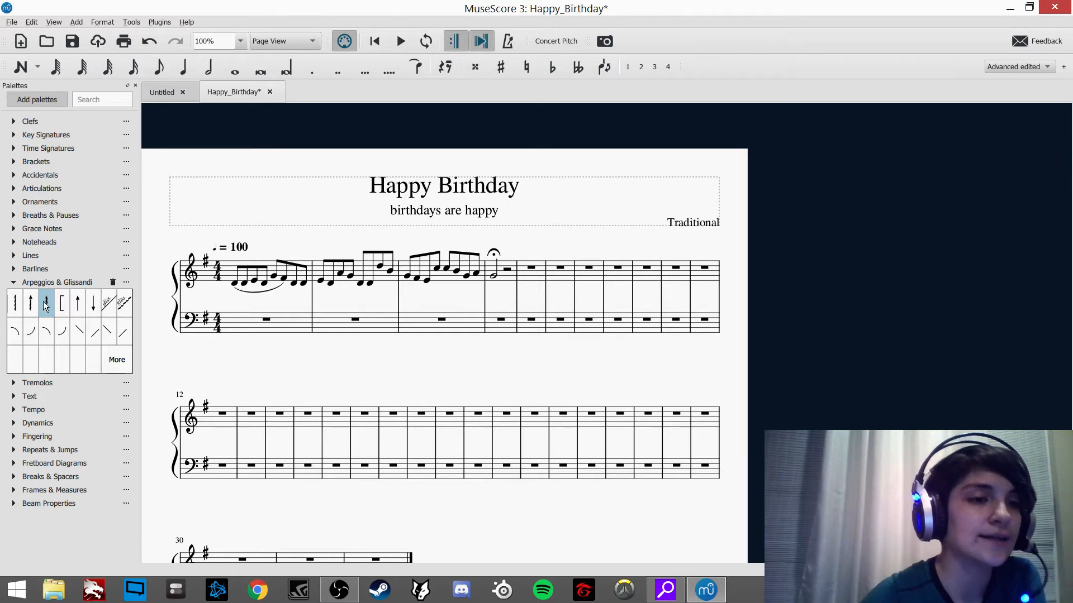
pyautogui.click(14, 283)
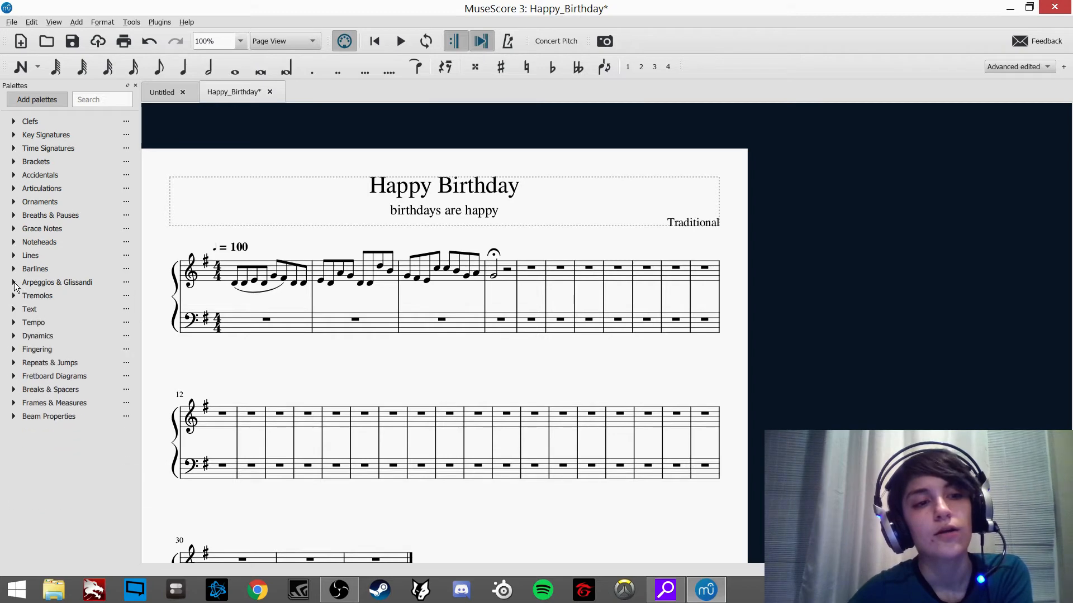
# Step: Try a 16th-through-stem tremolo on the first note of measure 1, delete it and collapse the Tremolos palette
pyautogui.click(14, 296)
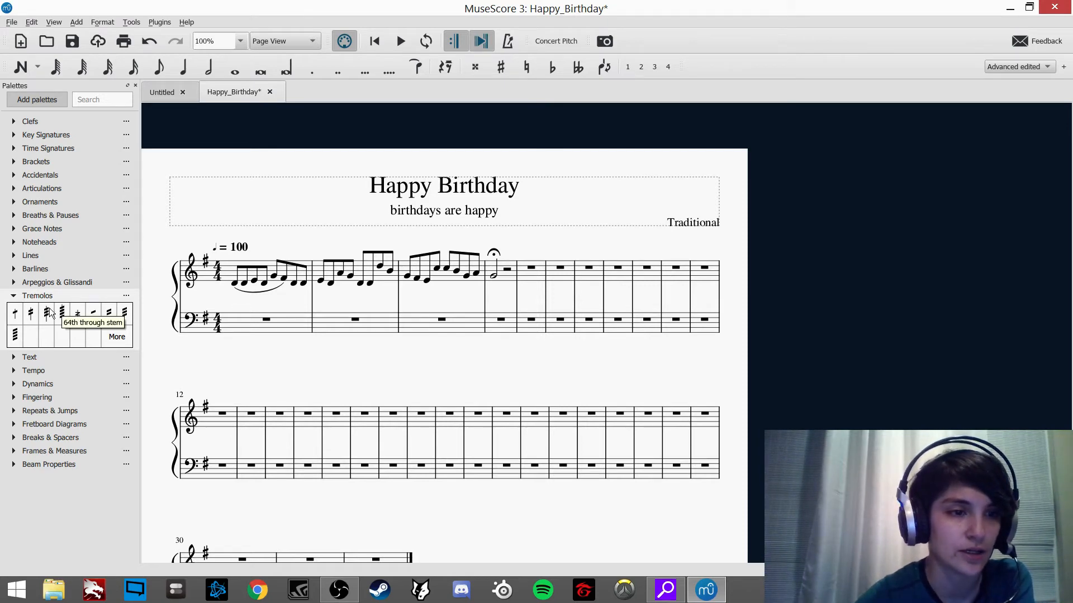
pyautogui.moveTo(30, 321); pyautogui.dragTo(237, 289)
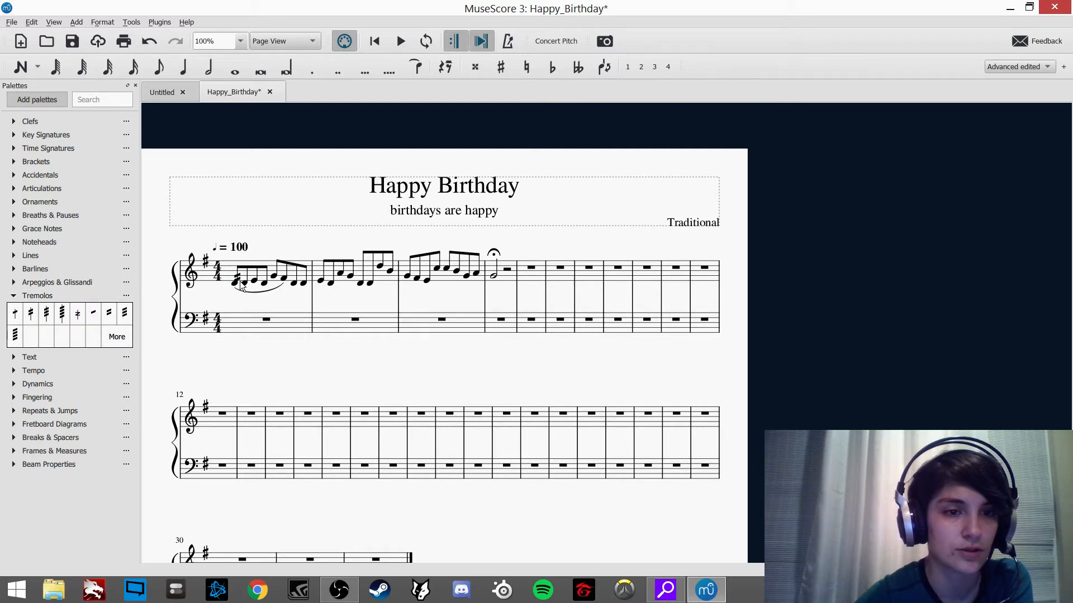
pyautogui.click(238, 278)
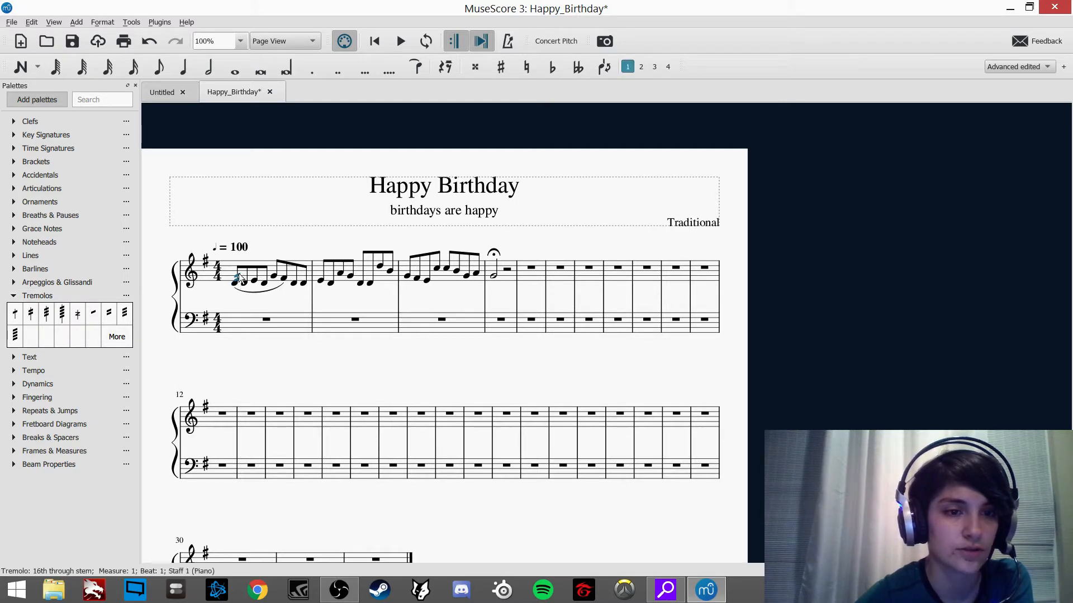
pyautogui.press('Delete')
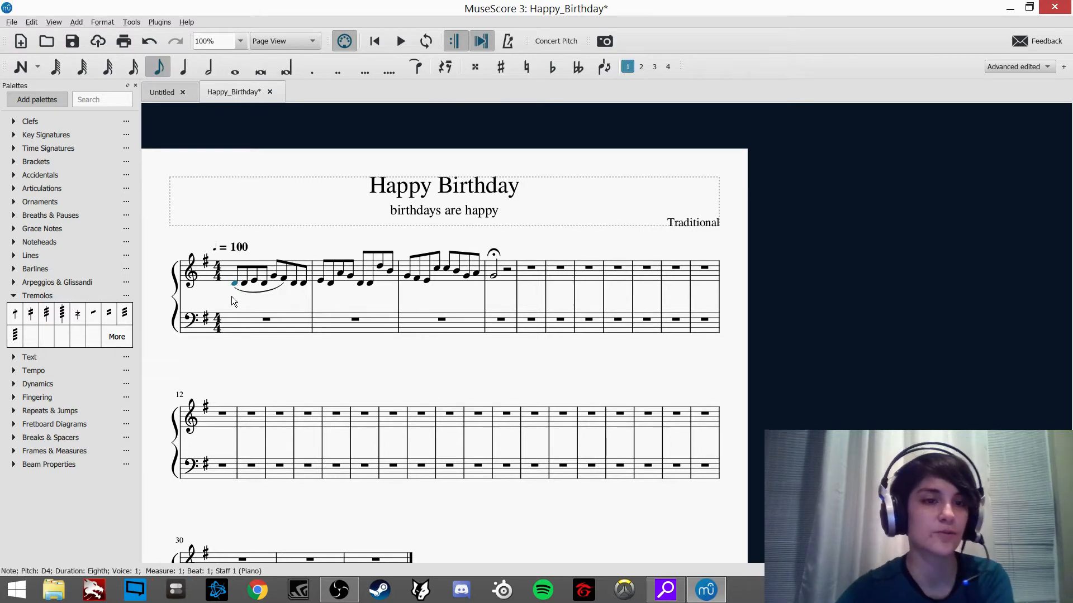
pyautogui.click(231, 296)
pyautogui.click(13, 296)
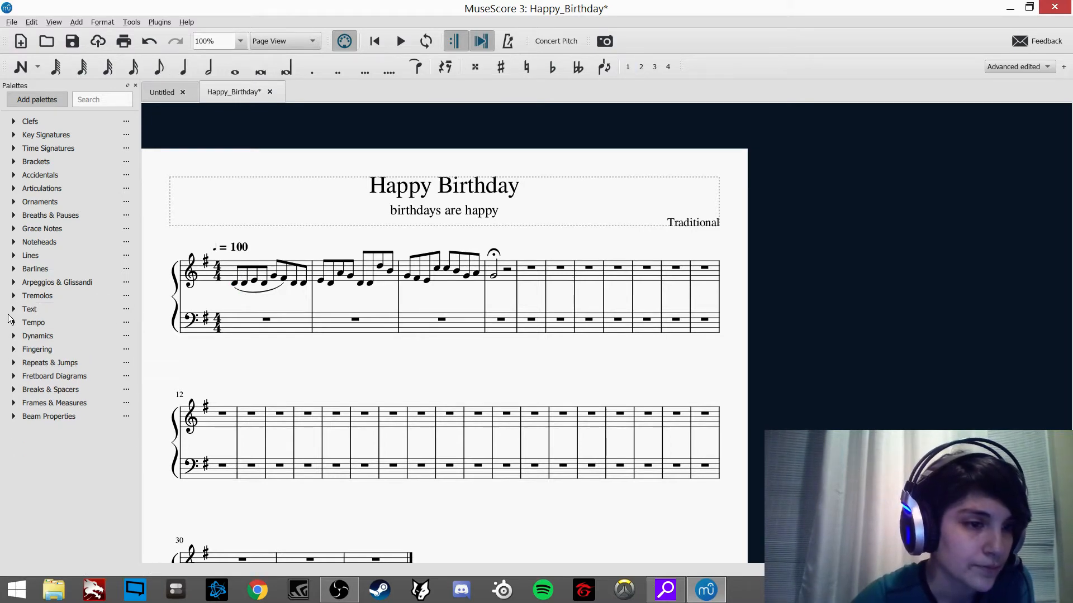
# Step: Add a Staff Text element from the Text palette above measure 5 of the treble staff
pyautogui.click(13, 309)
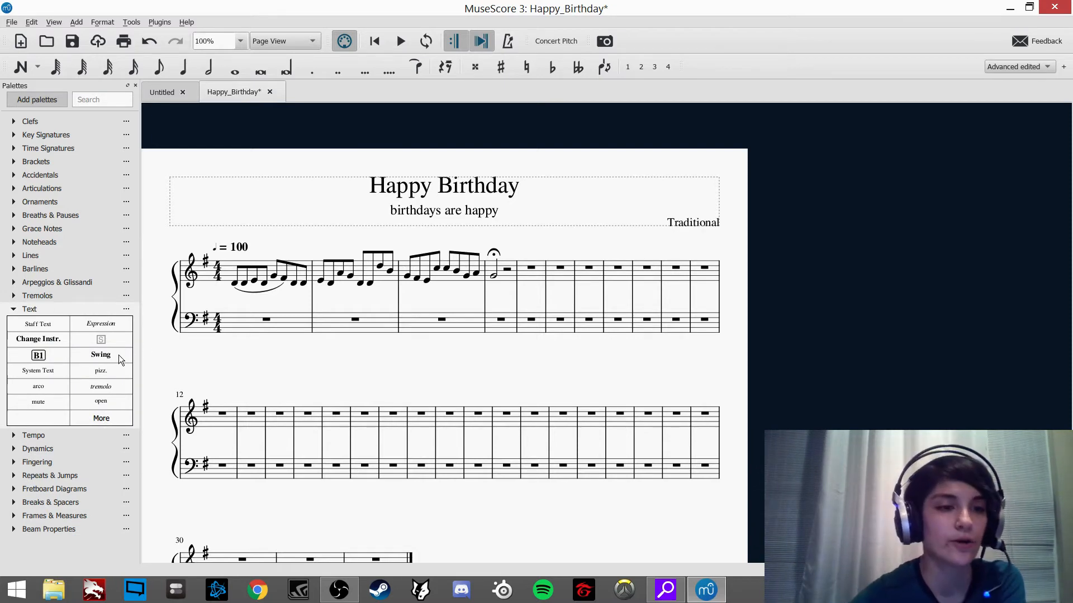
pyautogui.click(92, 328)
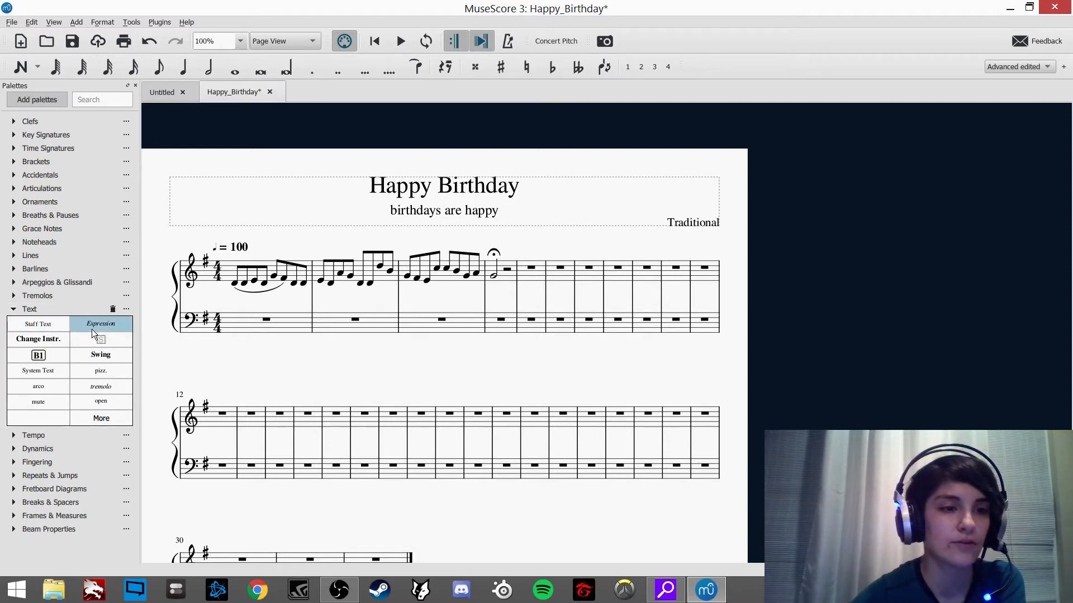
pyautogui.click(43, 327)
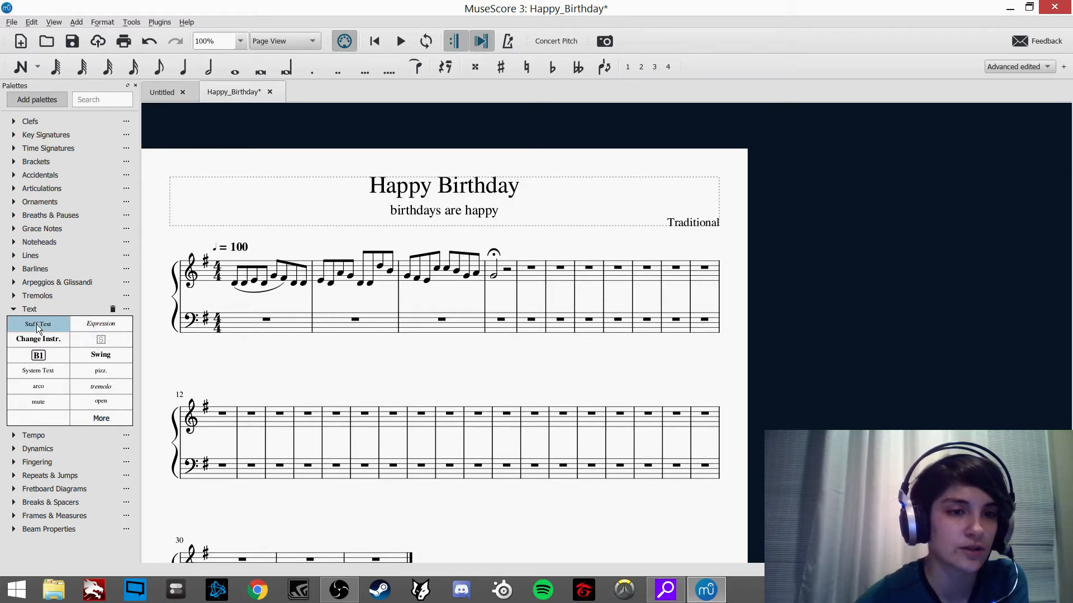
pyautogui.moveTo(36, 324); pyautogui.dragTo(531, 272)
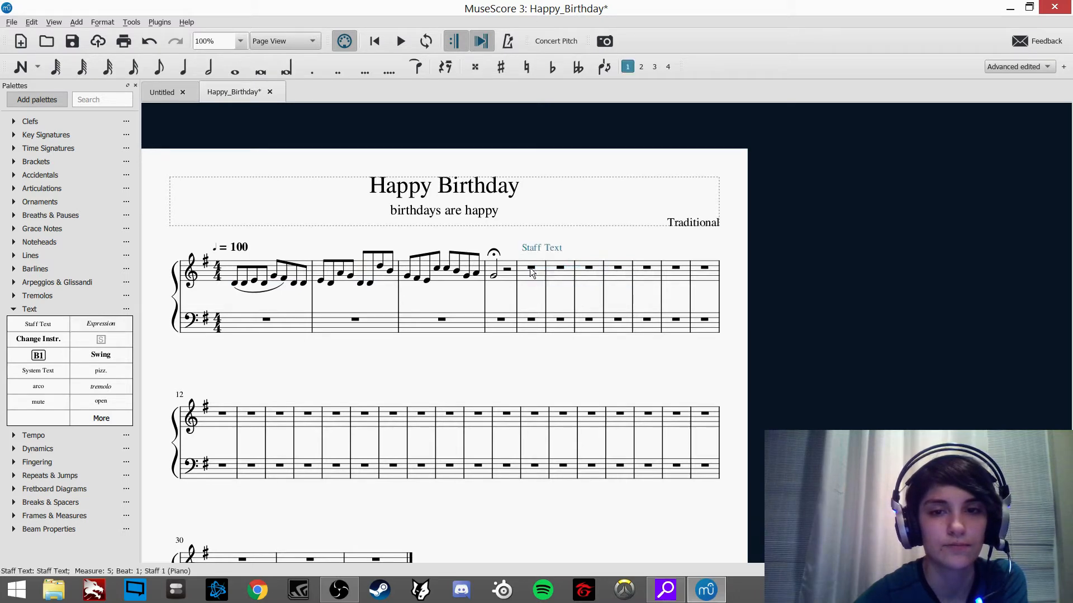
# Step: Replace the wording of the staff text above measure 5 with "heyo"
pyautogui.doubleClick(557, 251)
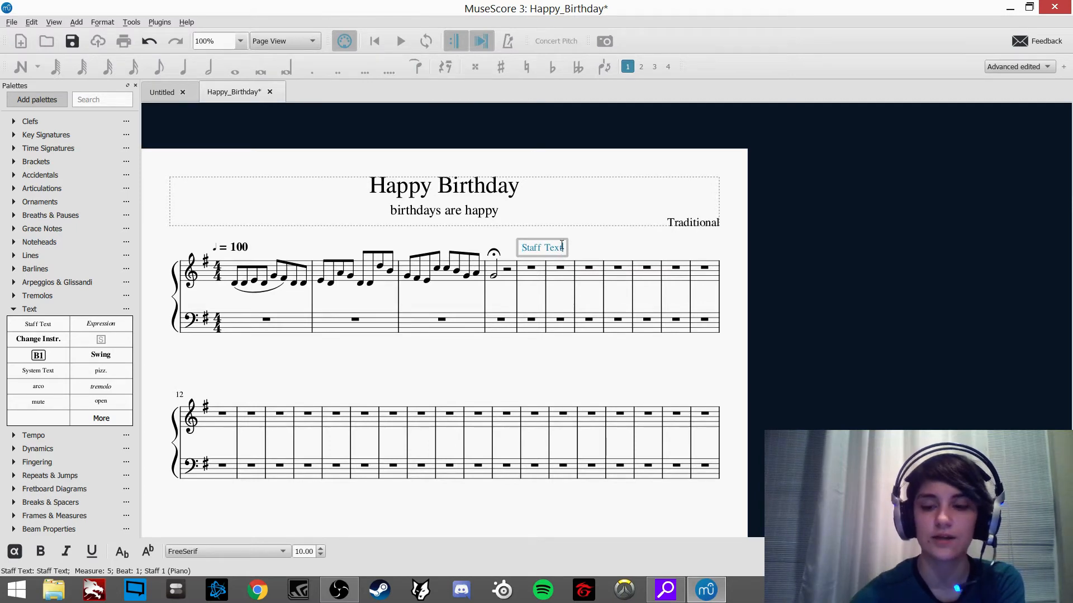
pyautogui.press('BackSpace')
pyautogui.press('BackSpace')
pyautogui.press('BackSpace')
pyautogui.press('BackSpace')
pyautogui.press('BackSpace')
pyautogui.press('BackSpace')
pyautogui.press('BackSpace')
pyautogui.press('BackSpace')
pyautogui.press('BackSpace')
pyautogui.press('BackSpace')
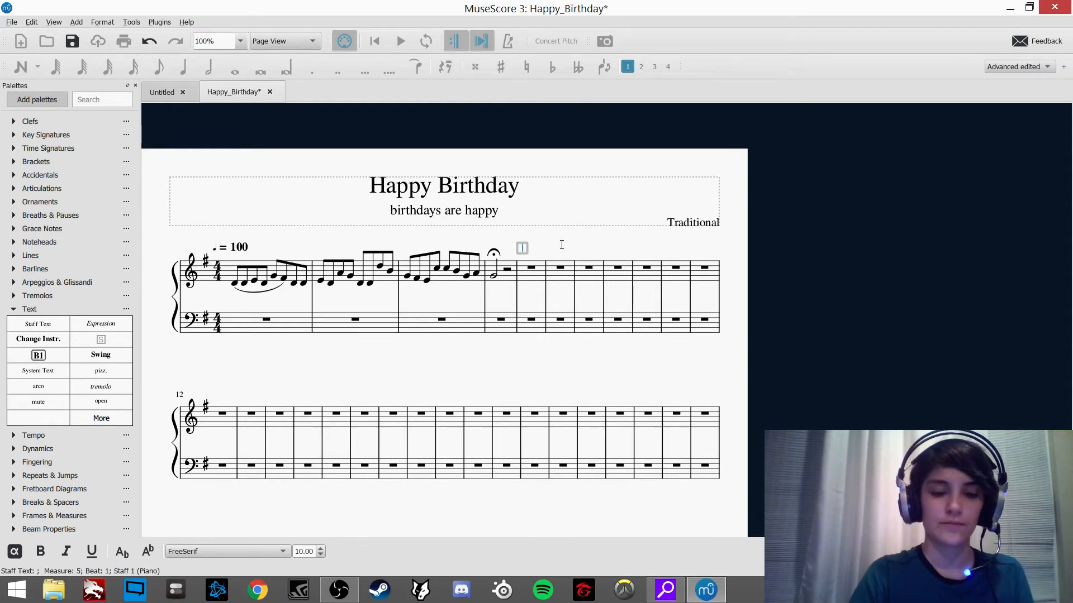
pyautogui.write('heyo')
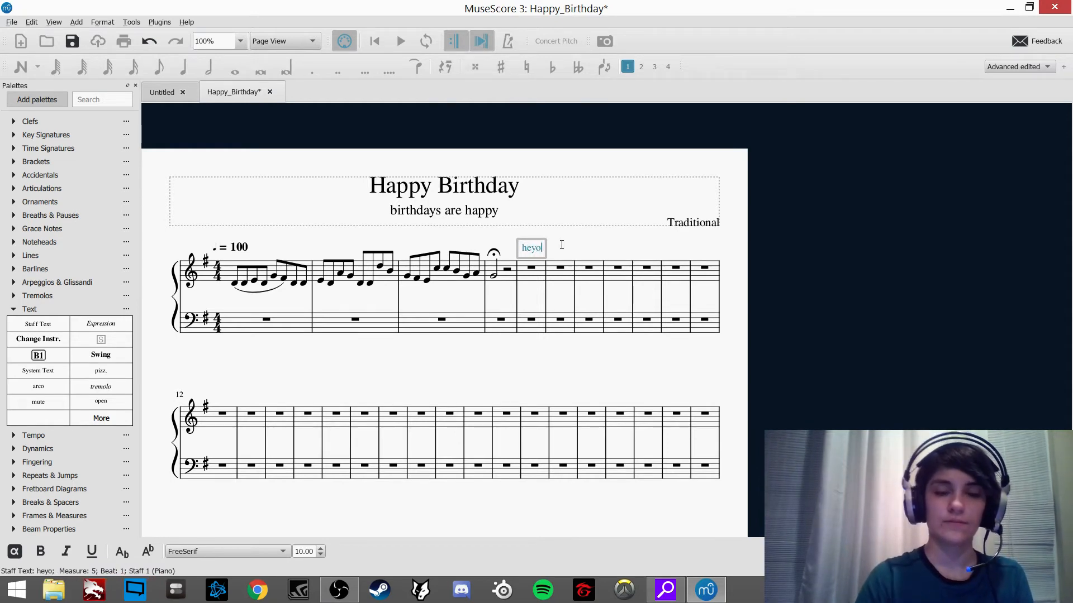
pyautogui.click(560, 244)
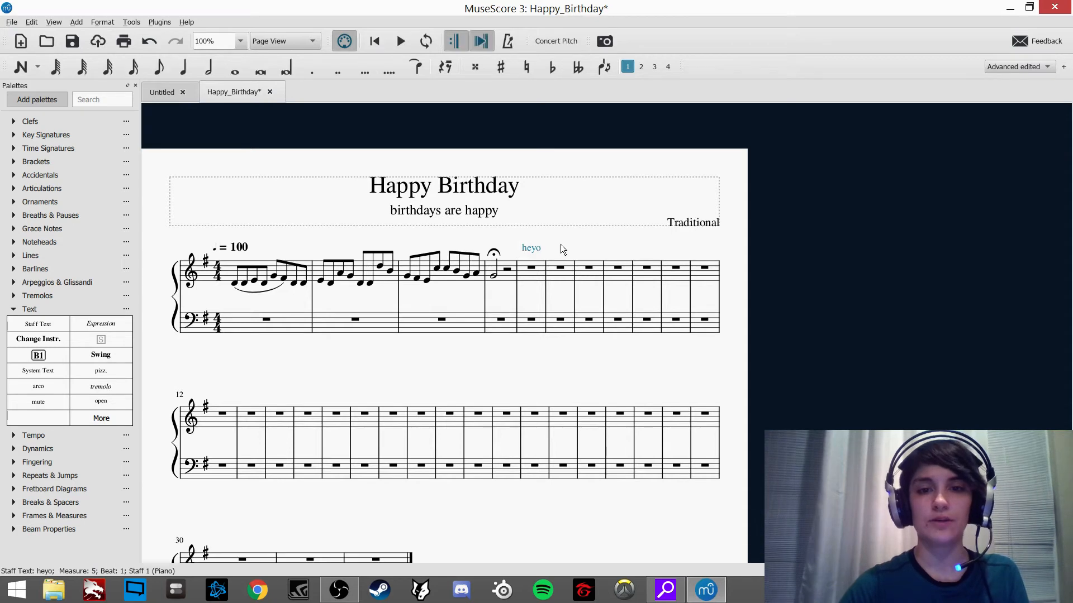
# Step: Move the "heyo" text over to measure 6 and delete it
pyautogui.moveTo(544, 250)
pyautogui.mouseDown()
pyautogui.moveTo(446, 235)
pyautogui.moveTo(553, 274)
pyautogui.moveTo(544, 359)
pyautogui.moveTo(566, 249)
pyautogui.mouseUp()
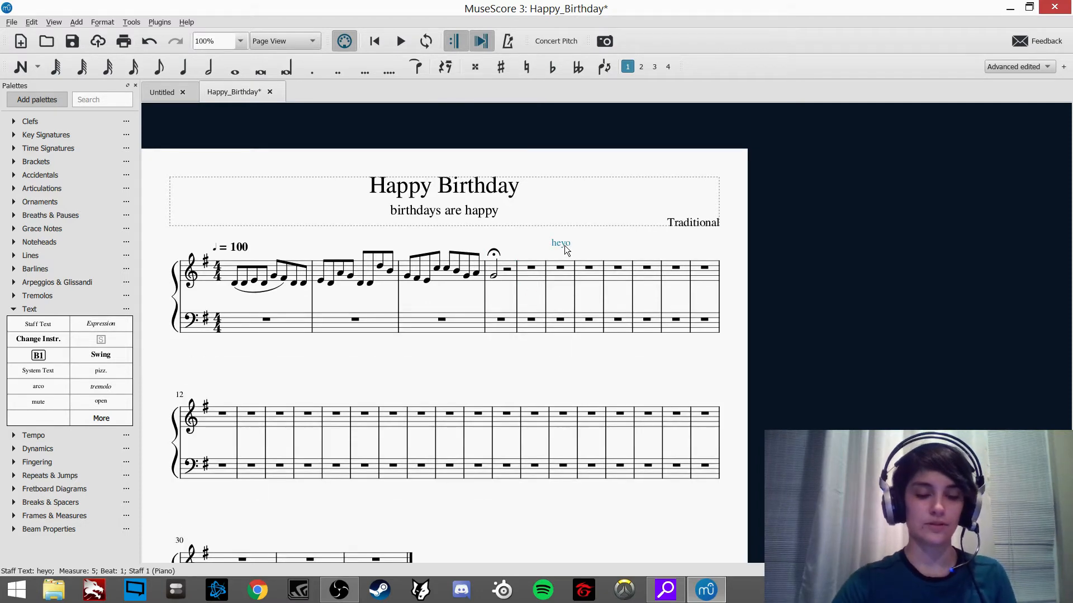
pyautogui.press('Delete')
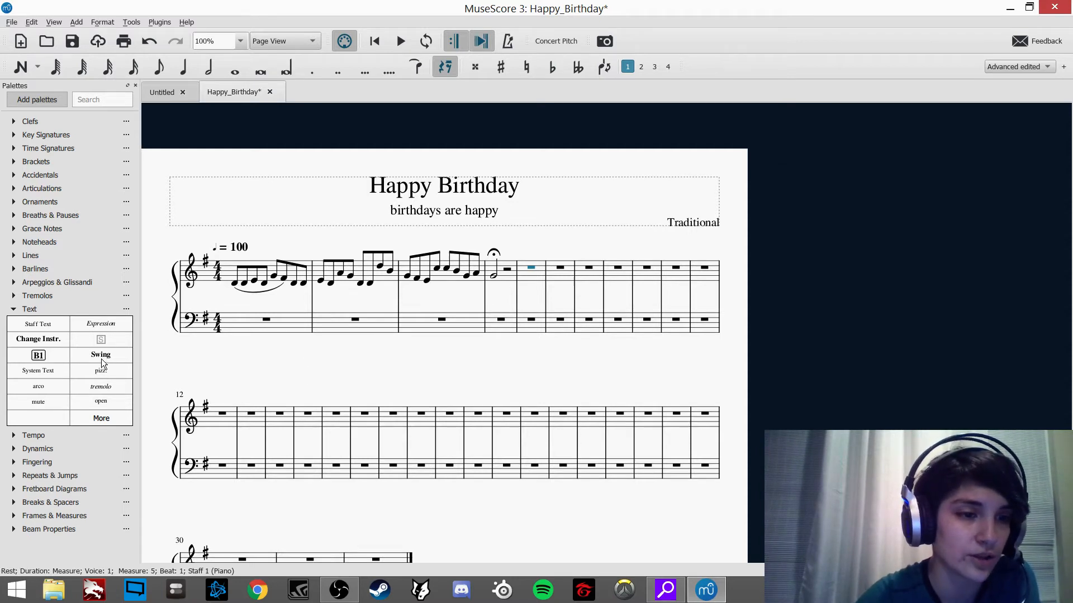
# Step: Try a Swing text on the first note of measure 1, adjust its placement and delete it
pyautogui.moveTo(98, 361); pyautogui.dragTo(236, 287)
pyautogui.moveTo(237, 238); pyautogui.dragTo(230, 252)
pyautogui.click(260, 250)
pyautogui.click(238, 249)
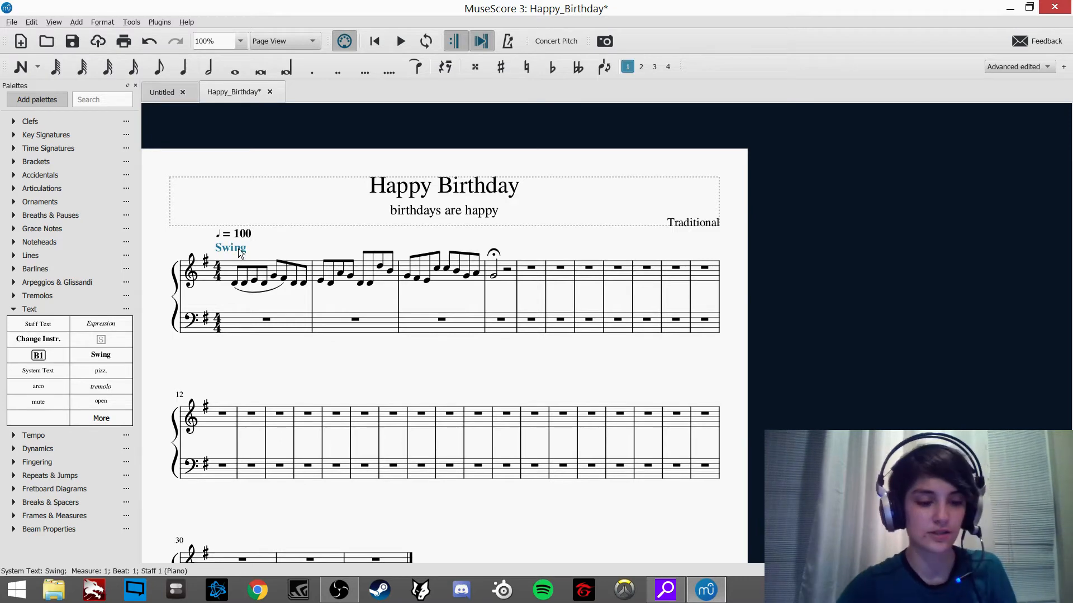
pyautogui.press('Delete')
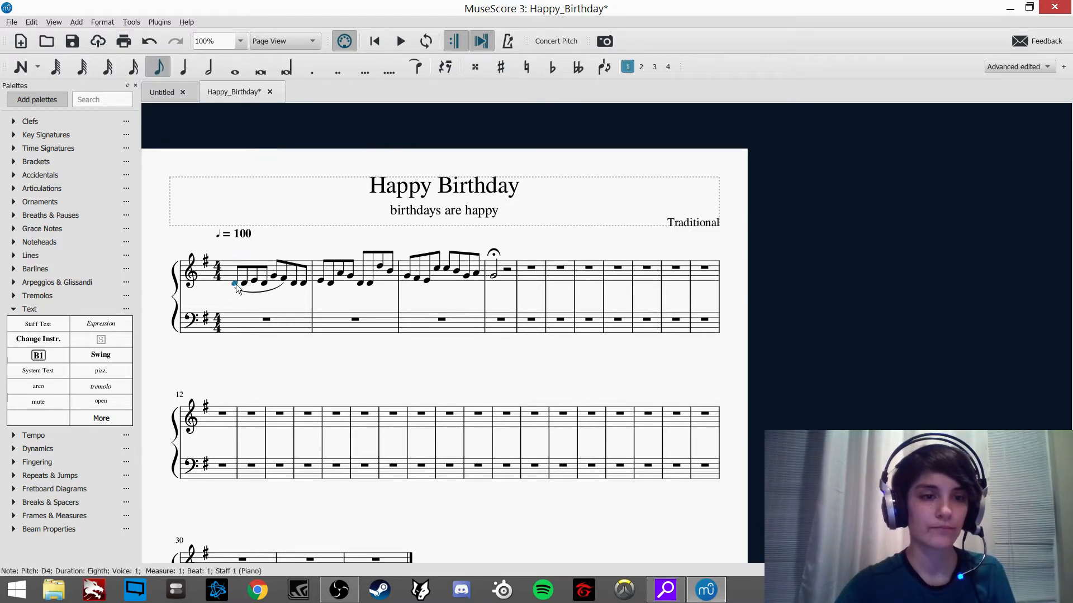
# Step: Play the melody from the first note without the swing marking, and stop the playback
pyautogui.press('space')
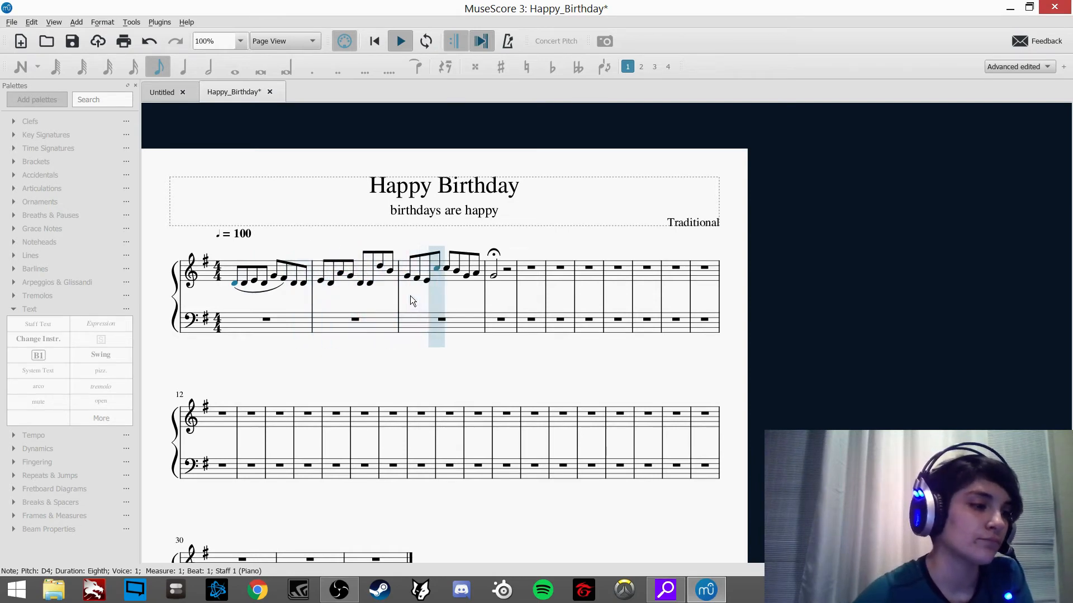
pyautogui.press('space')
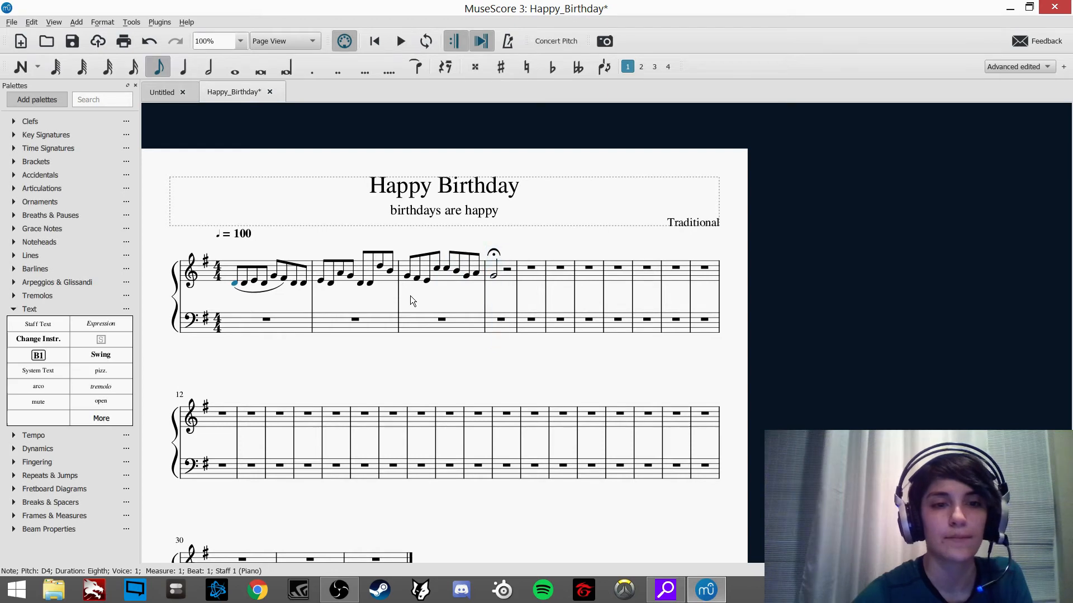
# Step: Add a Swing text to the first note of measure 1, below the tempo marking, and save the score
pyautogui.moveTo(96, 354); pyautogui.dragTo(236, 285)
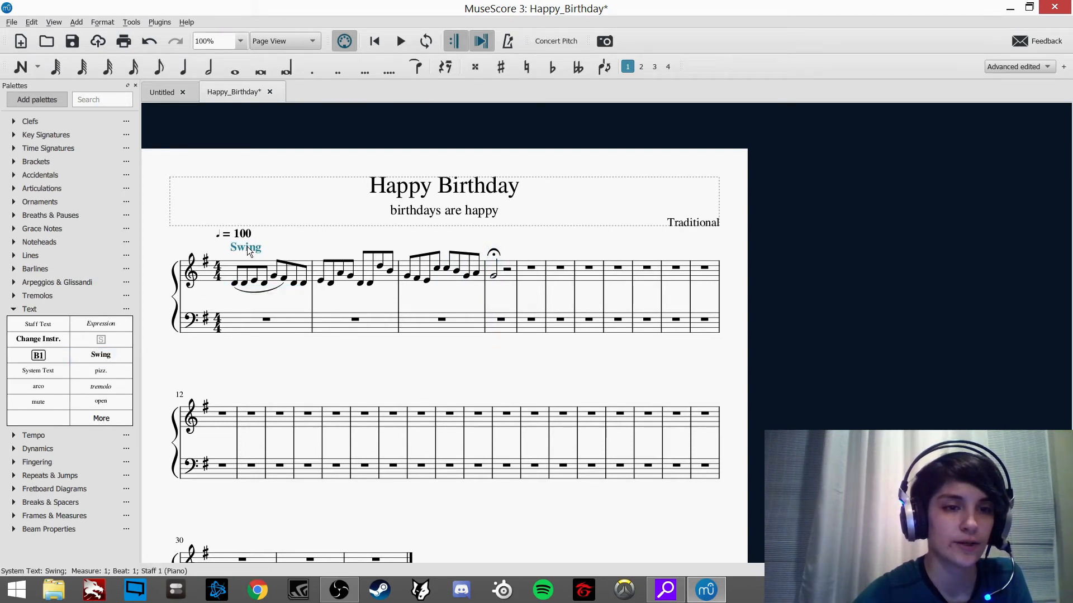
pyautogui.click(313, 232)
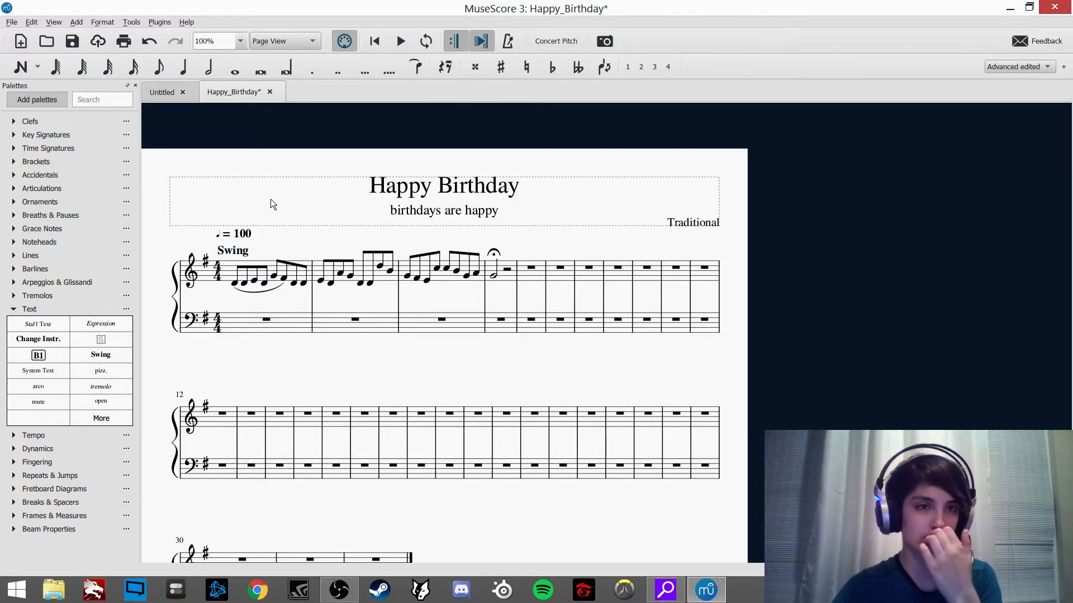
pyautogui.click(12, 22)
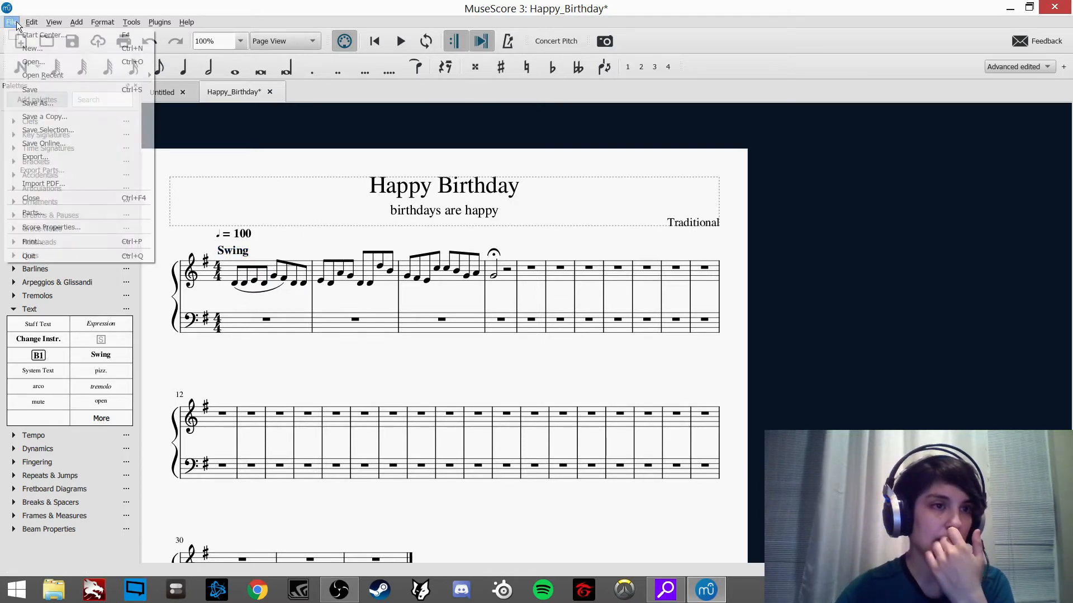
pyautogui.click(49, 85)
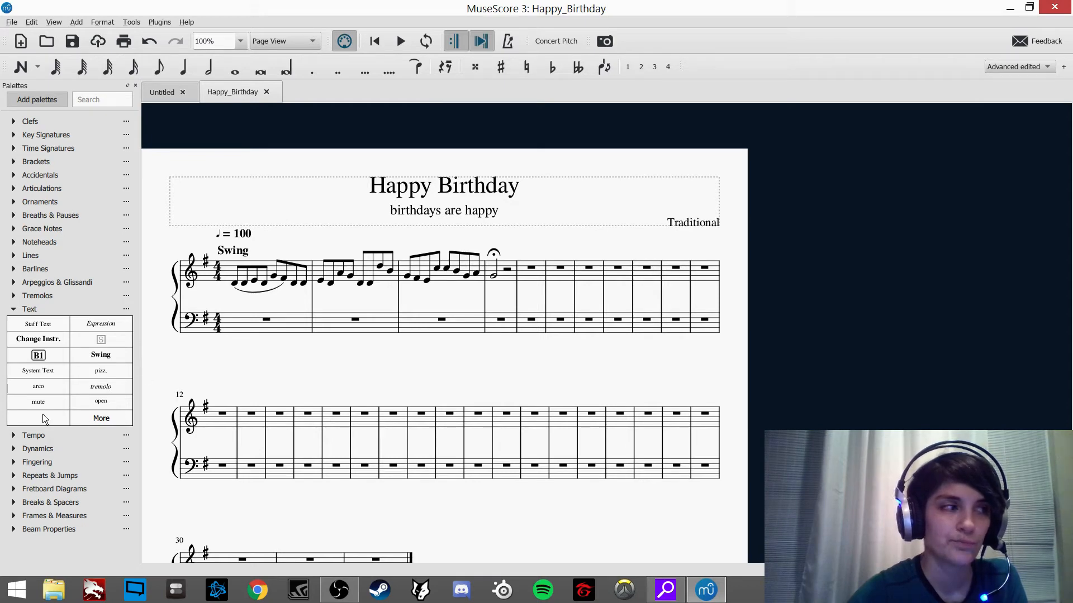
# Step: Play the melody from the first note of measure 1 with the swing marking, and stop the playback
pyautogui.click(235, 284)
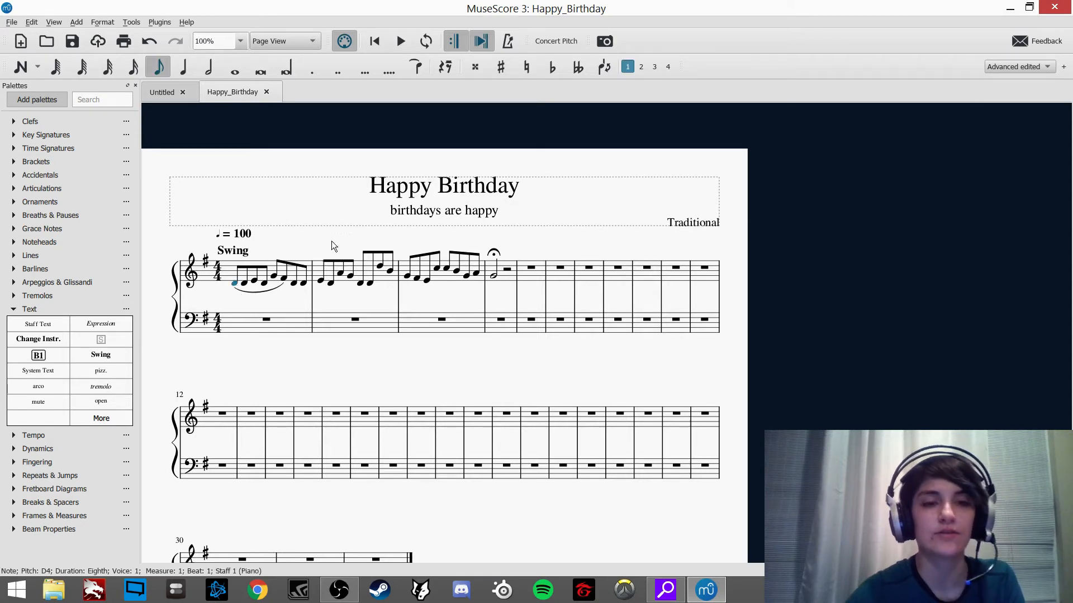
pyautogui.press('space')
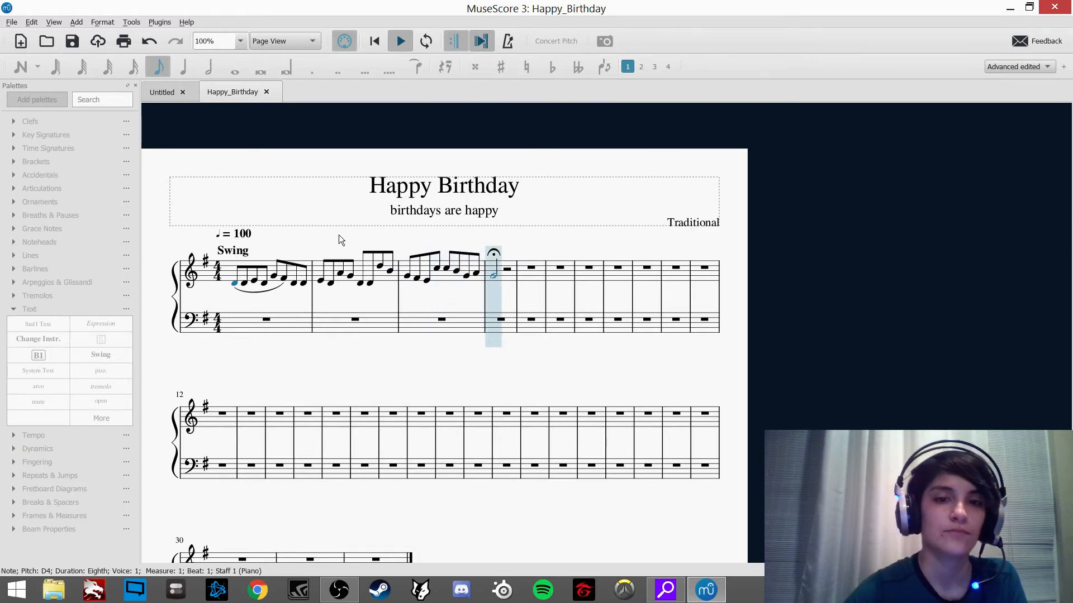
pyautogui.press('space')
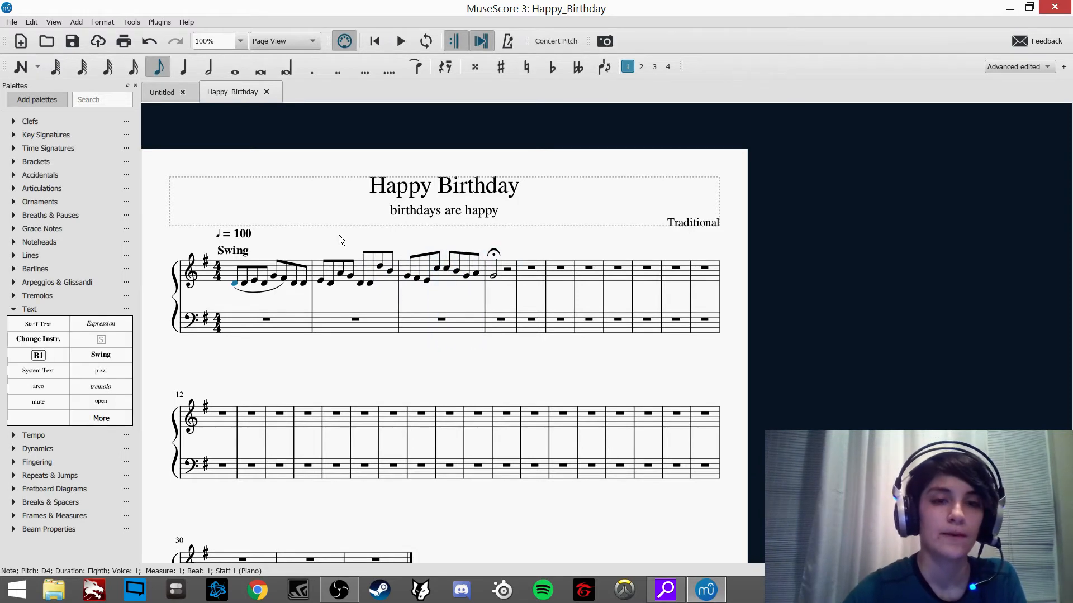
# Step: Collapse the Text palette and examine the half, quarter and eighth note = 80 markings in the Tempo palette
pyautogui.click(13, 309)
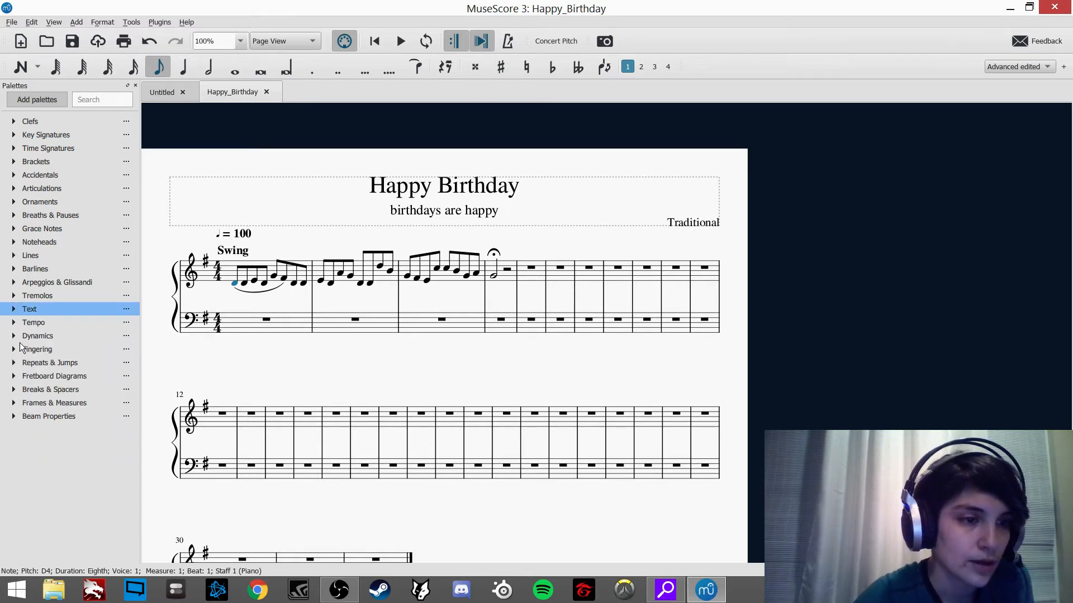
pyautogui.click(15, 323)
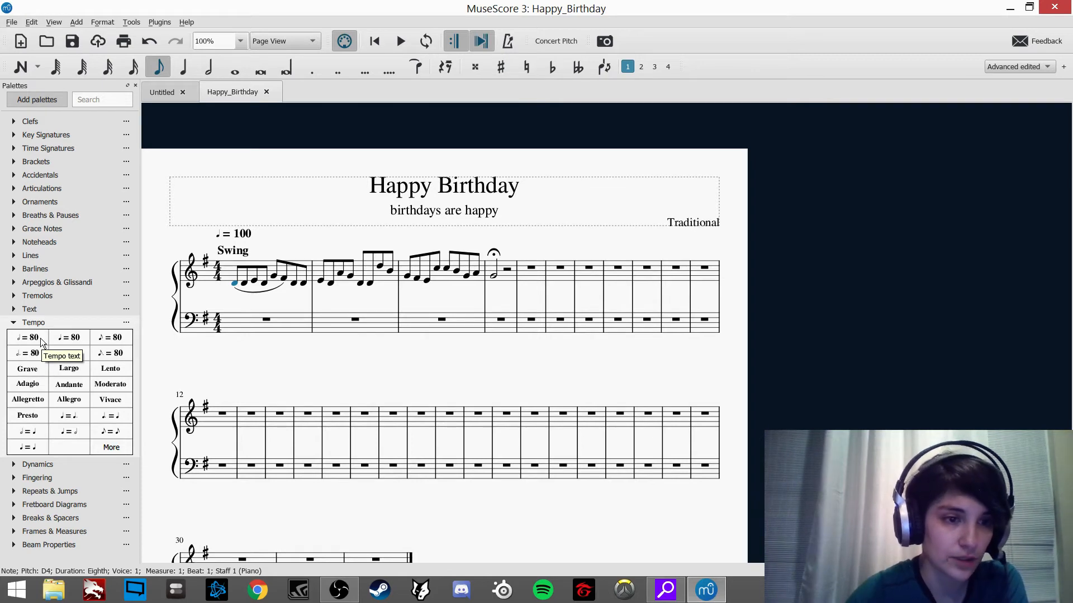
pyautogui.click(110, 339)
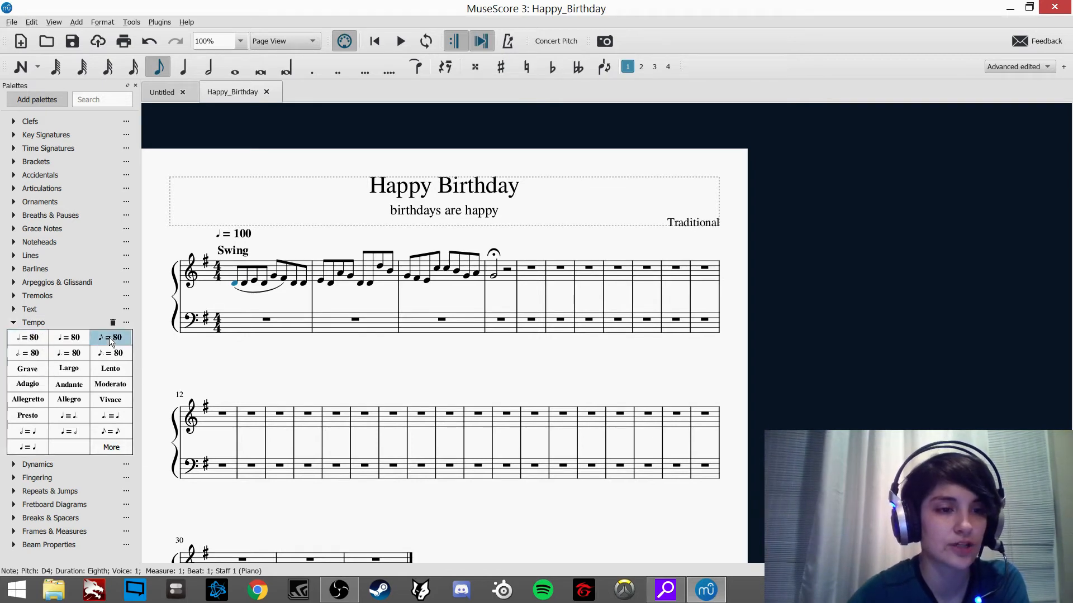
pyautogui.click(27, 337)
pyautogui.click(78, 338)
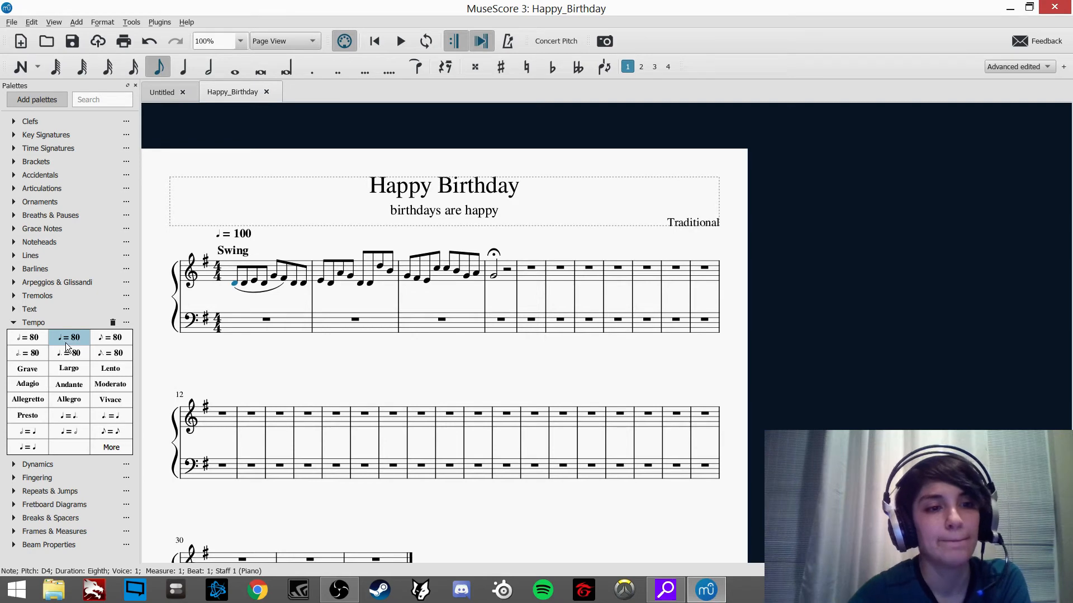
# Step: Add a quarter note = 80 tempo marking above beat 3 of measure 3 and clear its tempo number
pyautogui.moveTo(72, 343); pyautogui.dragTo(450, 272)
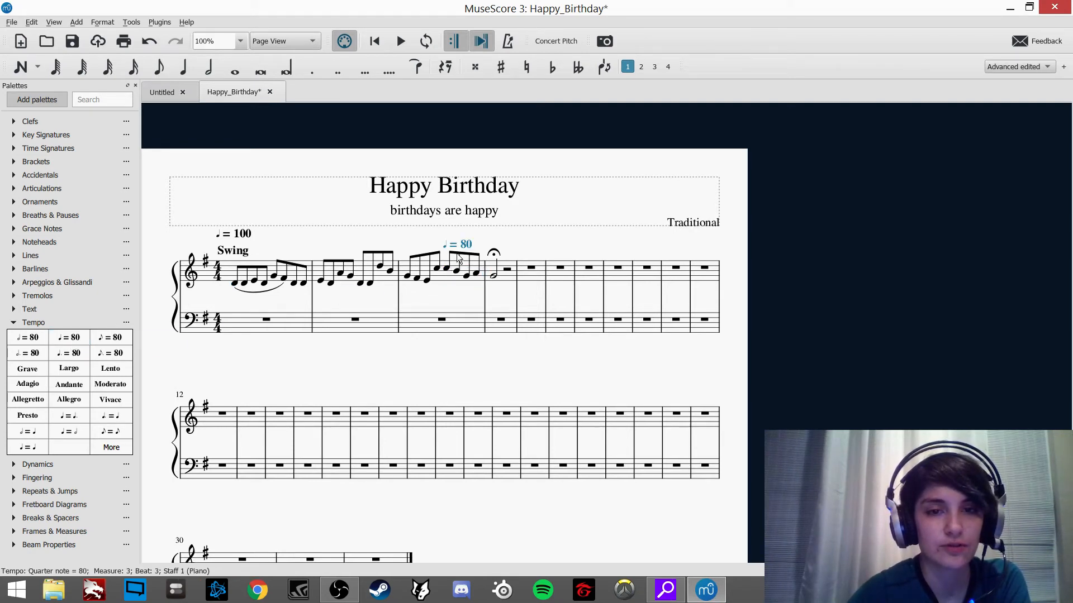
pyautogui.press('BackSpace')
pyautogui.press('BackSpace')
pyautogui.press('BackSpace')
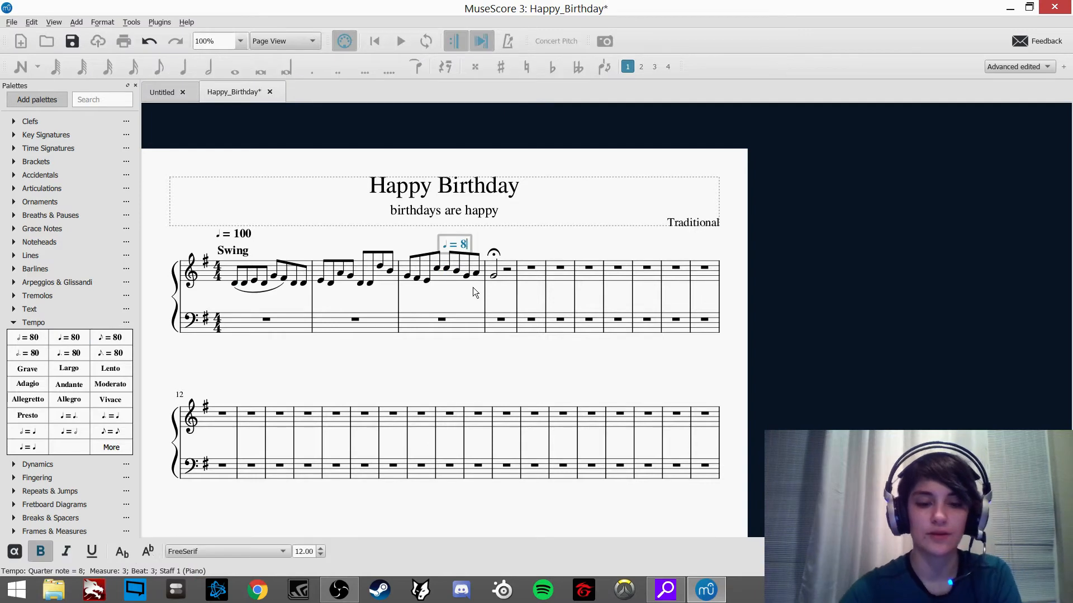
# Step: Set the tempo marking above measure 3 to quarter note = 60 and play the score from its first note
pyautogui.write('60')
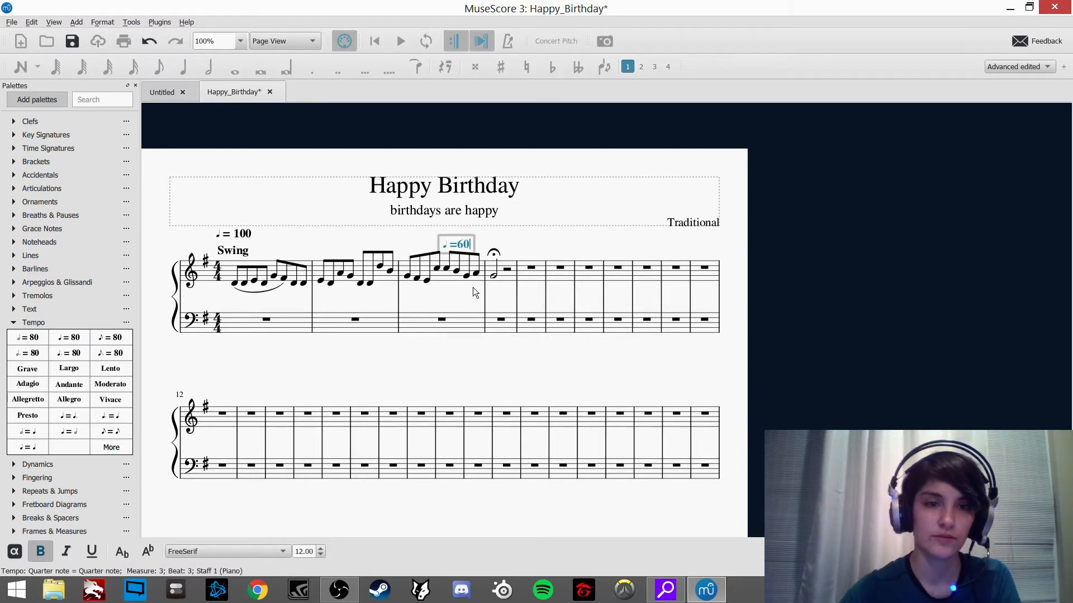
pyautogui.click(507, 236)
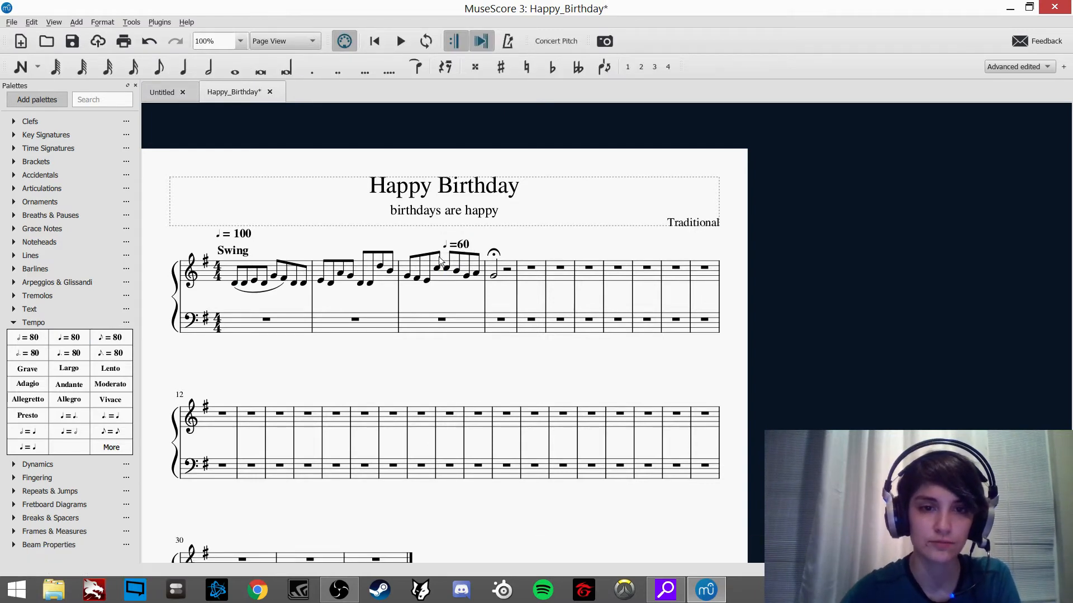
pyautogui.click(236, 283)
pyautogui.press('space')
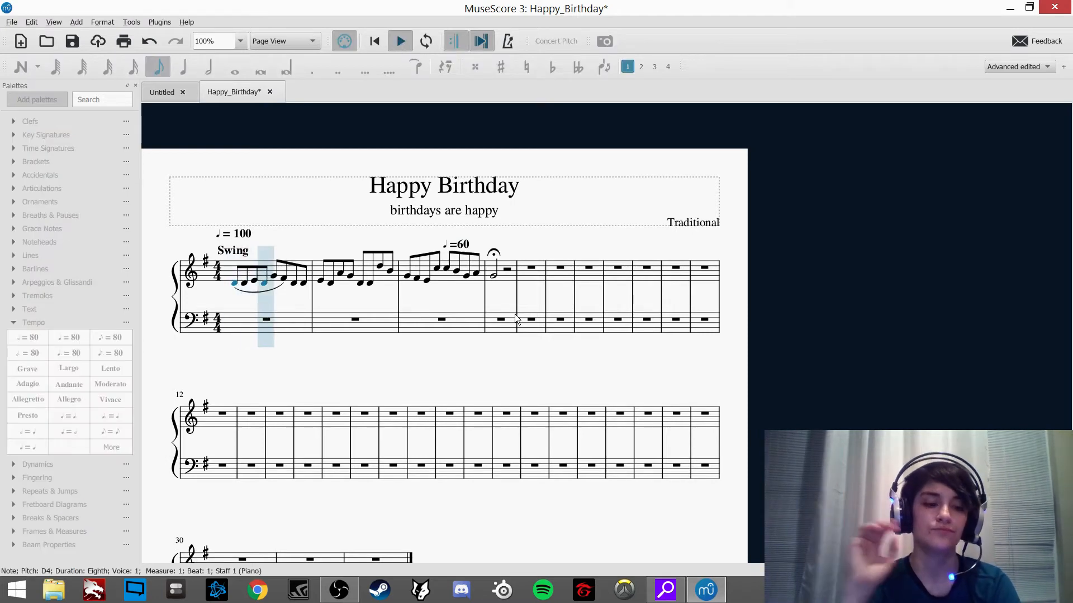
pyautogui.press('XF86AudioLowerVolume')
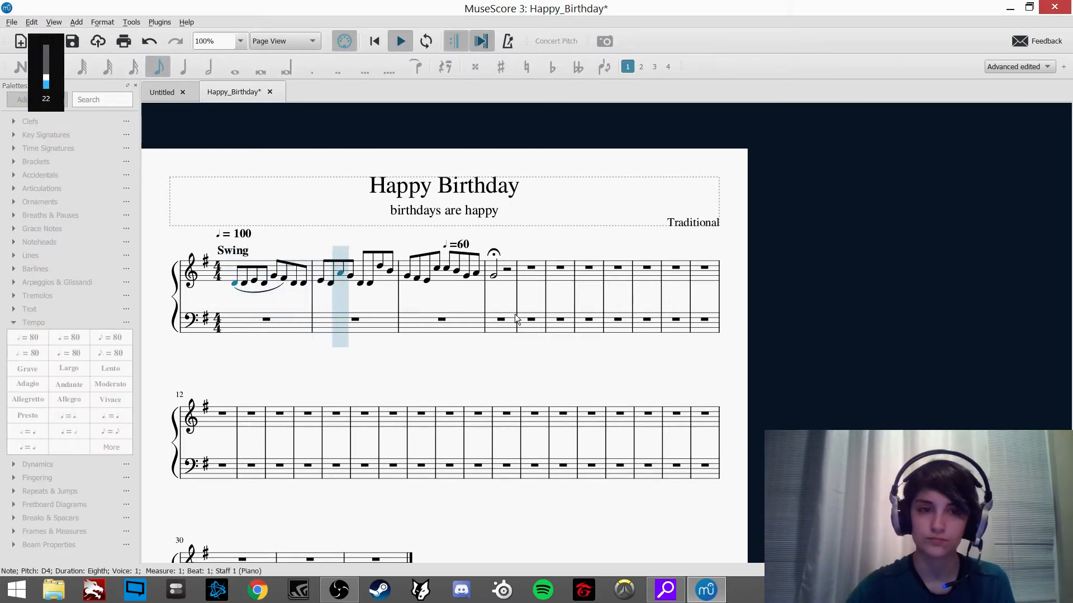
pyautogui.press('XF86AudioRaiseVolume')
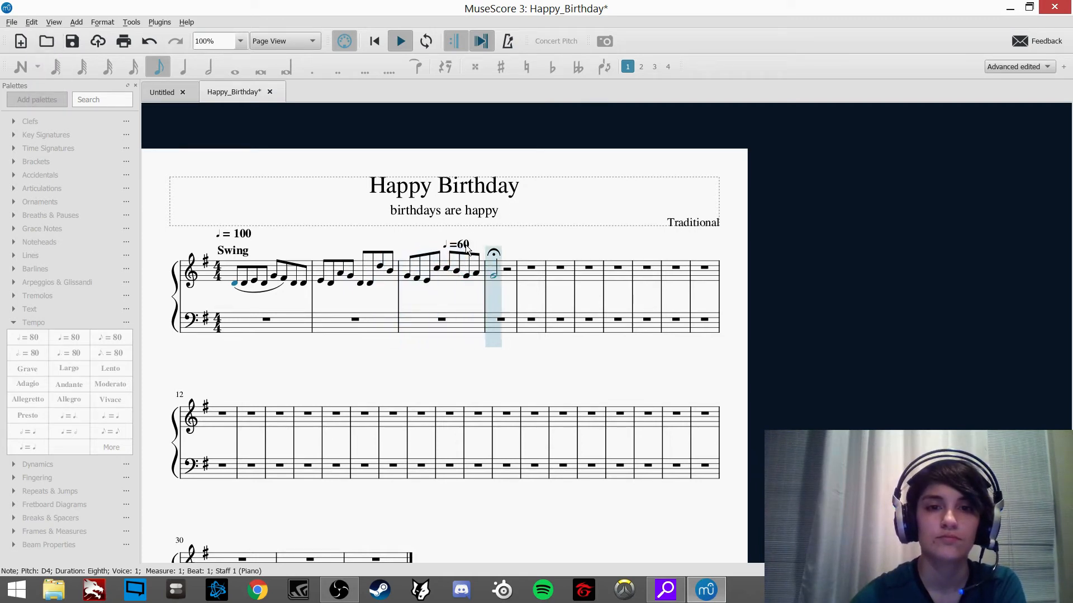
pyautogui.press('space')
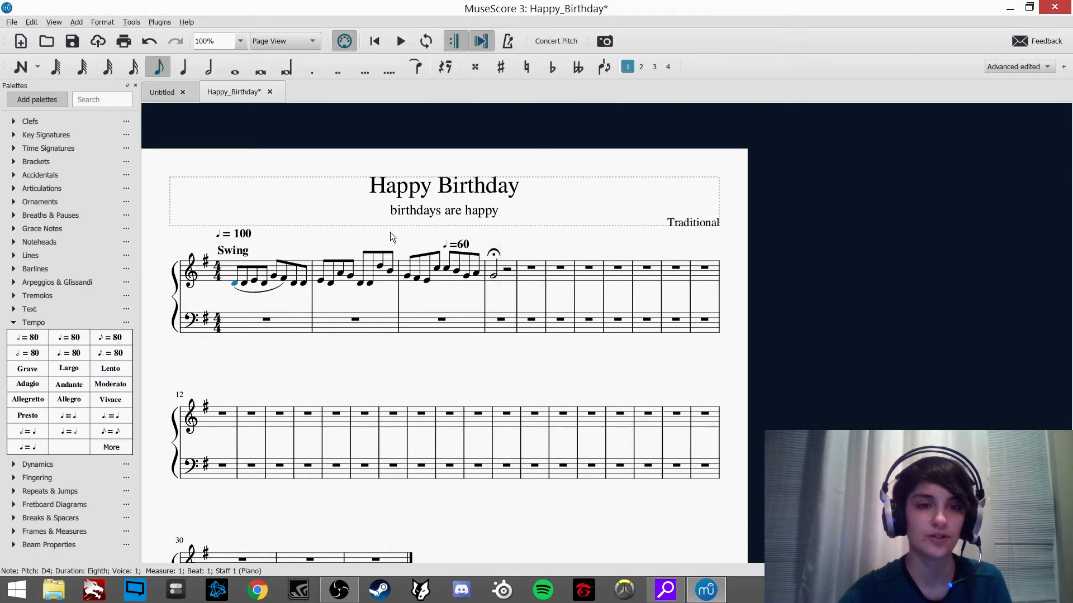
# Step: Delete the quarter note = 60 tempo marking above measure 3
pyautogui.click(454, 240)
pyautogui.press('Delete')
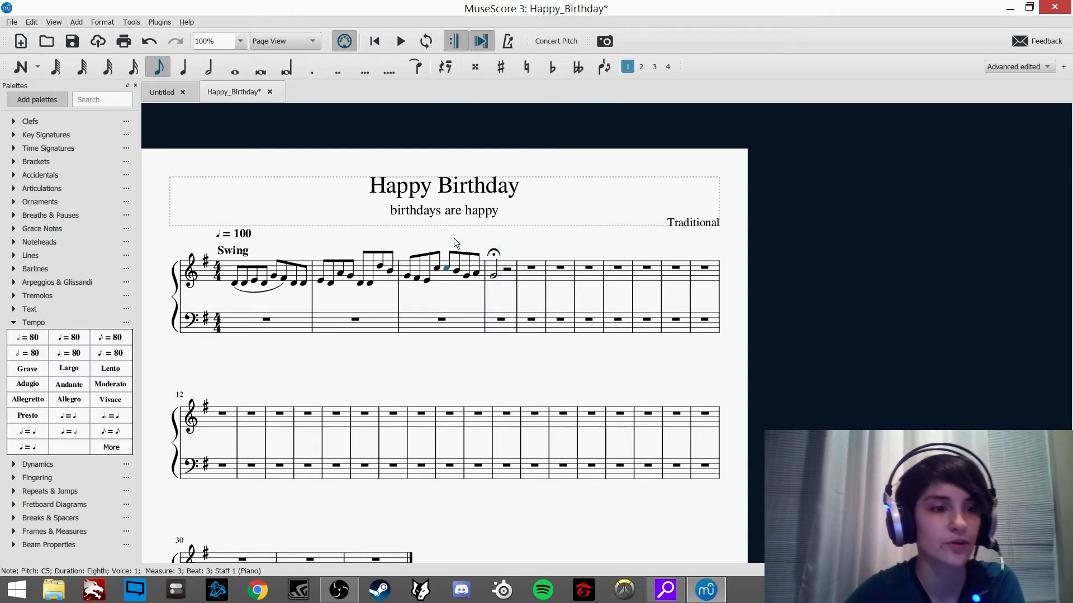
pyautogui.press('Escape')
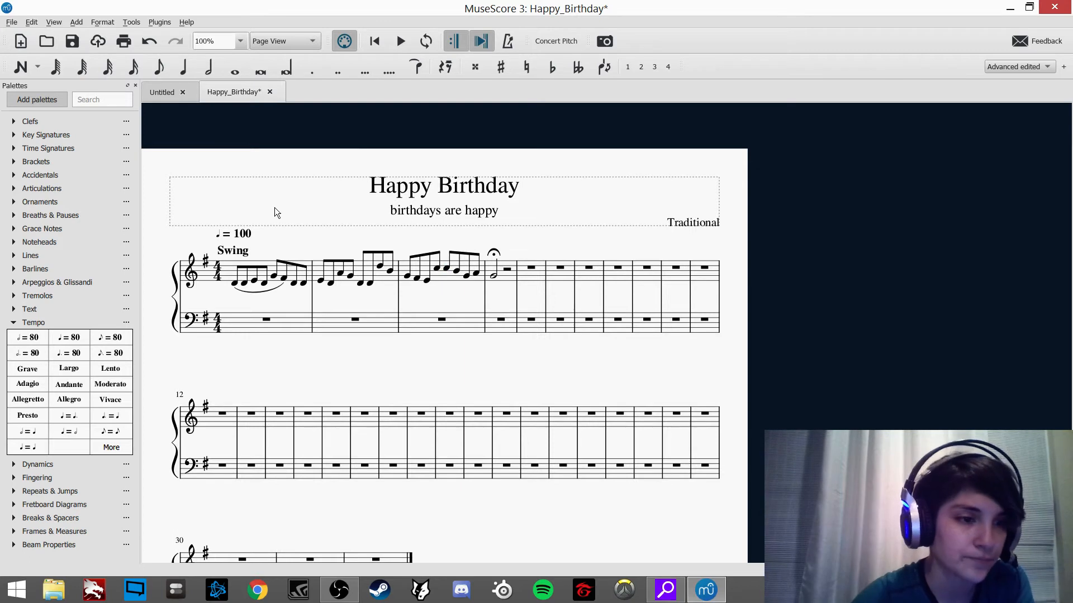
# Step: Examine the available tempo texts, such as Adagio, Andante, Moderato and Allegro, including the additional ones
pyautogui.click(34, 384)
pyautogui.click(66, 385)
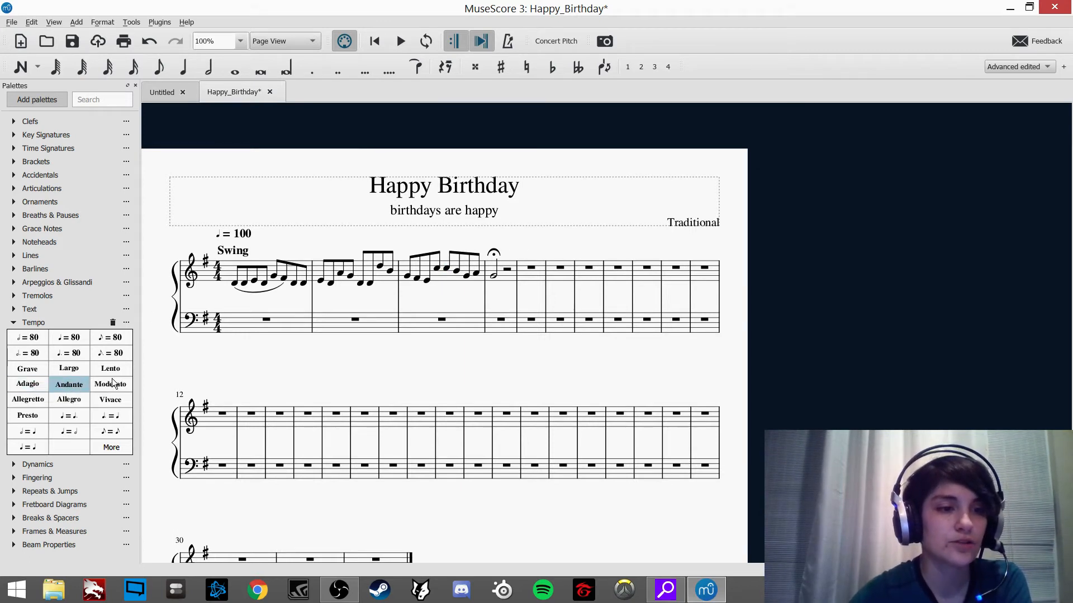
pyautogui.click(112, 384)
pyautogui.click(111, 399)
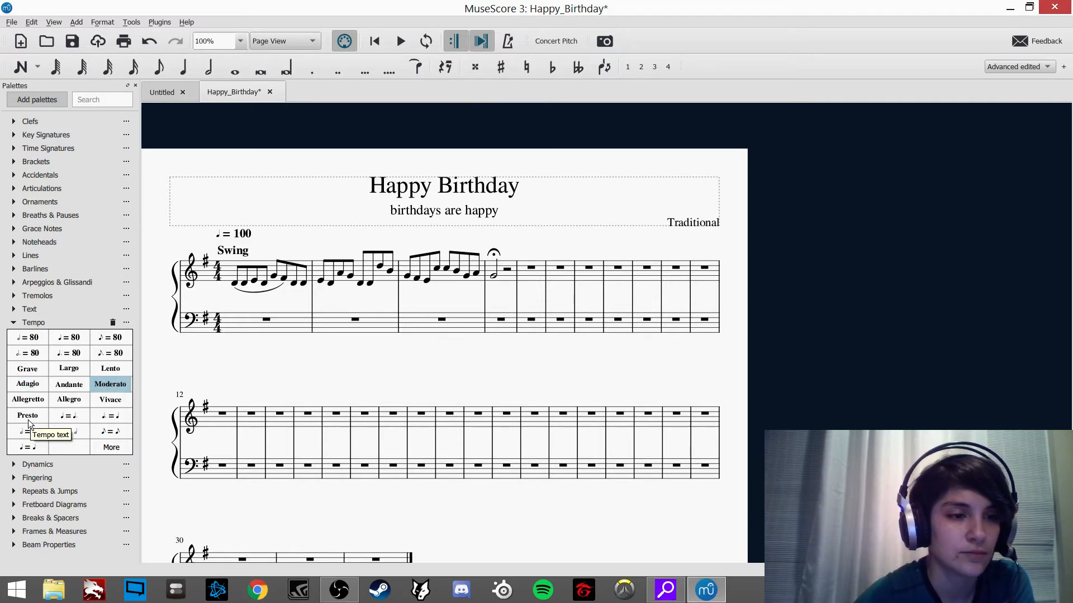
pyautogui.click(112, 449)
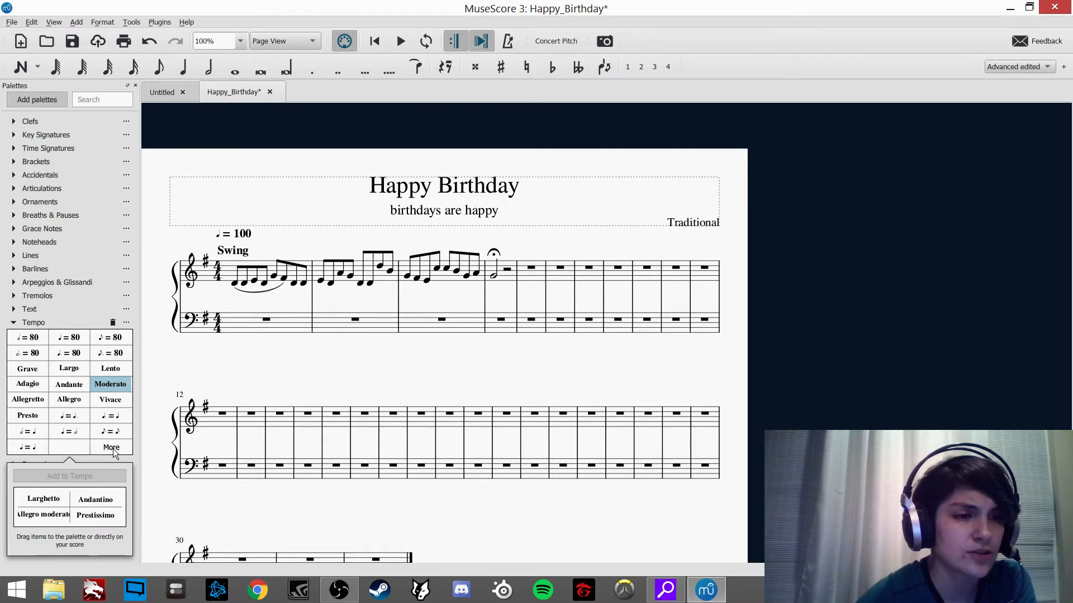
pyautogui.click(114, 451)
pyautogui.click(37, 389)
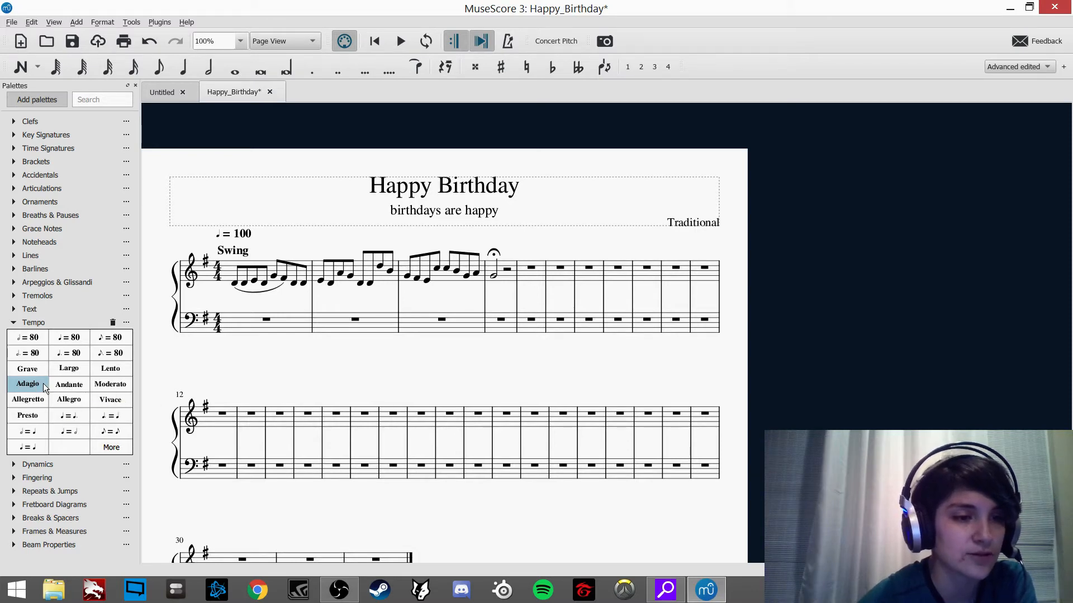
pyautogui.click(79, 400)
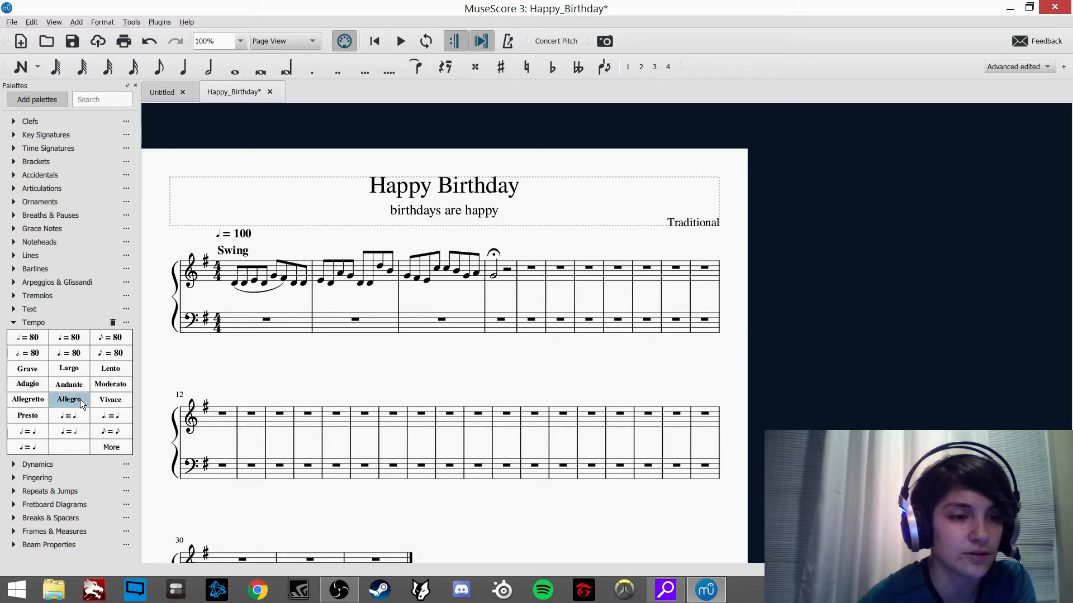
pyautogui.click(106, 384)
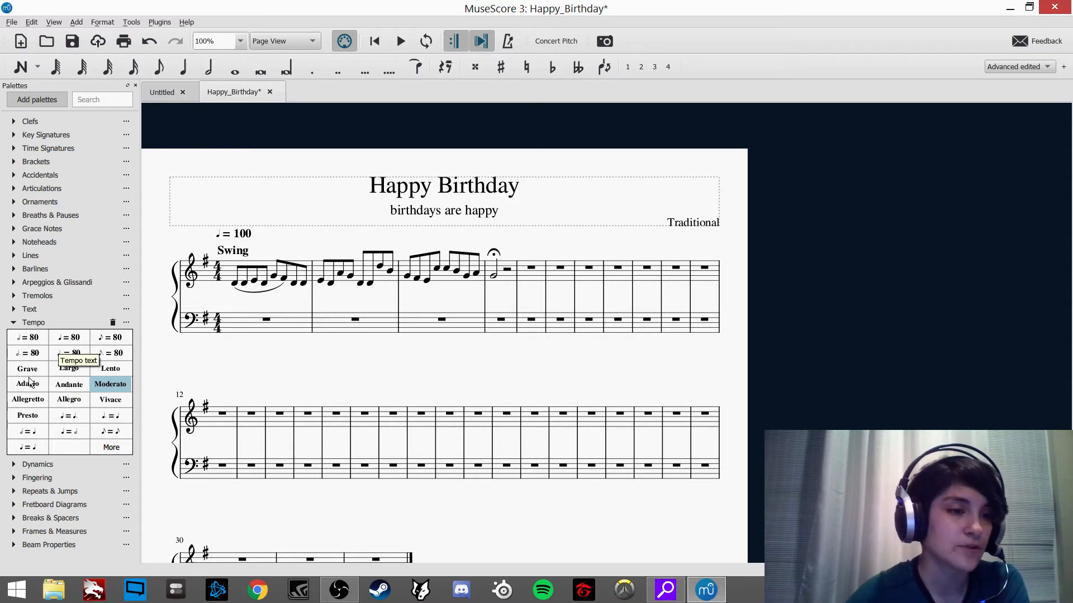
pyautogui.click(14, 322)
# Step: Examine the available dynamics markings, from ppp through mp, mf and f to fff, plus fp, sf and sfpp
pyautogui.click(13, 336)
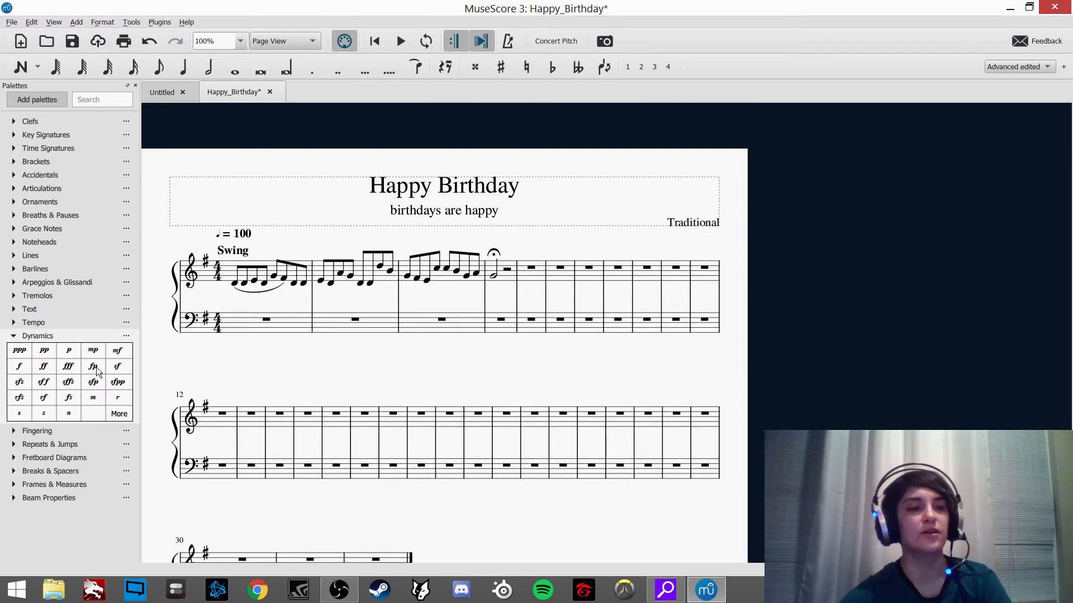
pyautogui.click(19, 350)
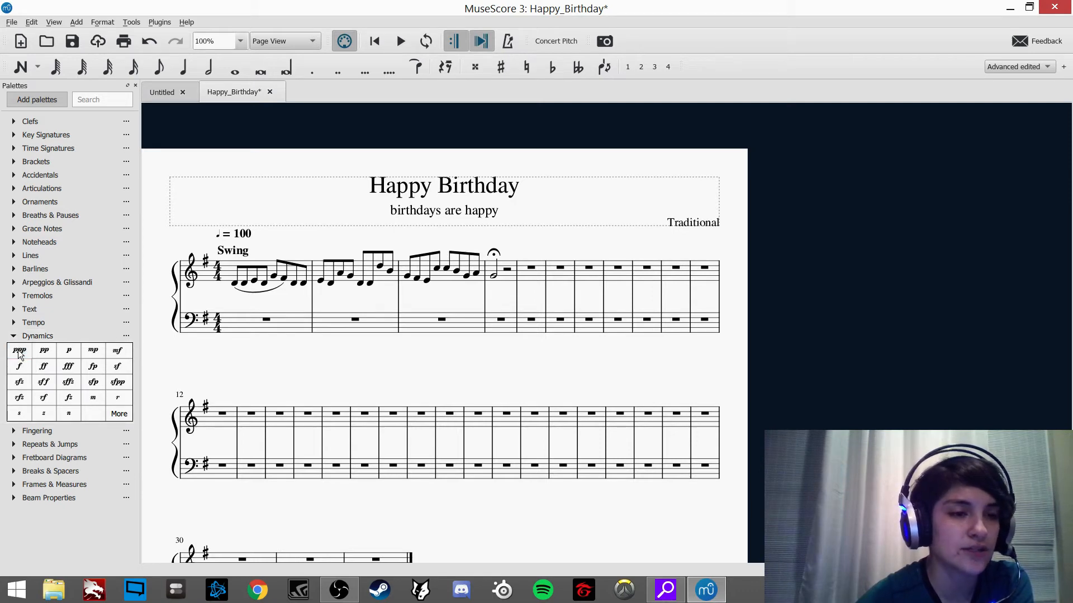
pyautogui.click(47, 351)
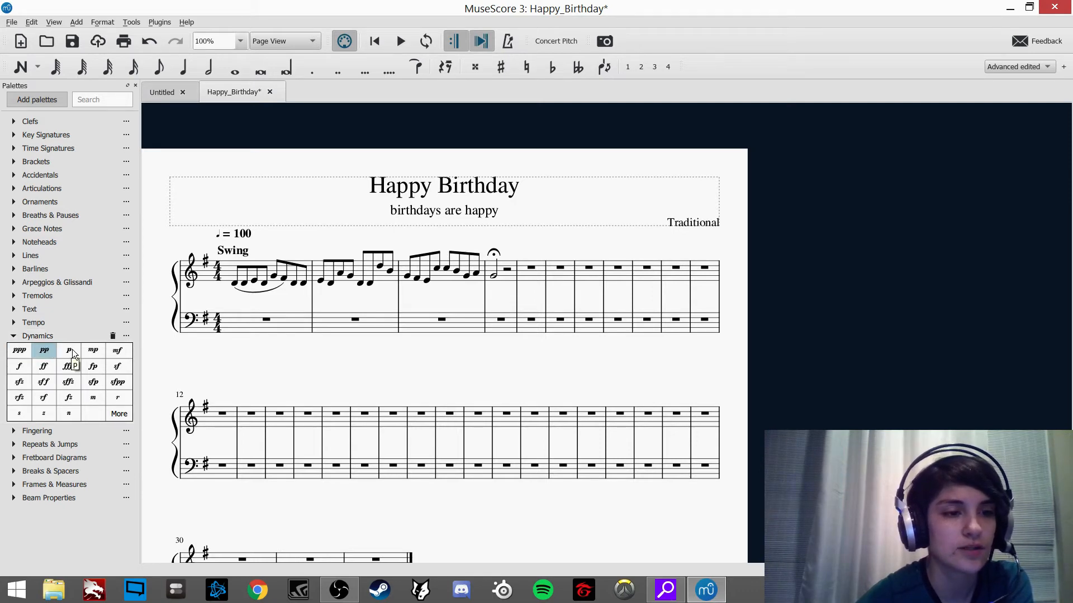
pyautogui.click(102, 355)
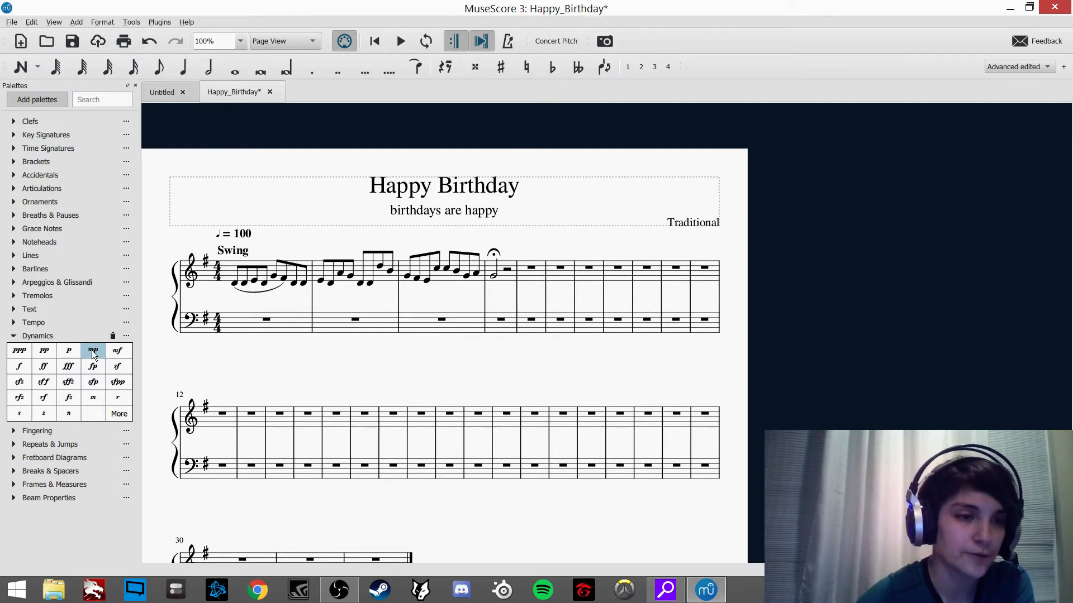
pyautogui.press('Right')
pyautogui.press('Right')
pyautogui.press('Right')
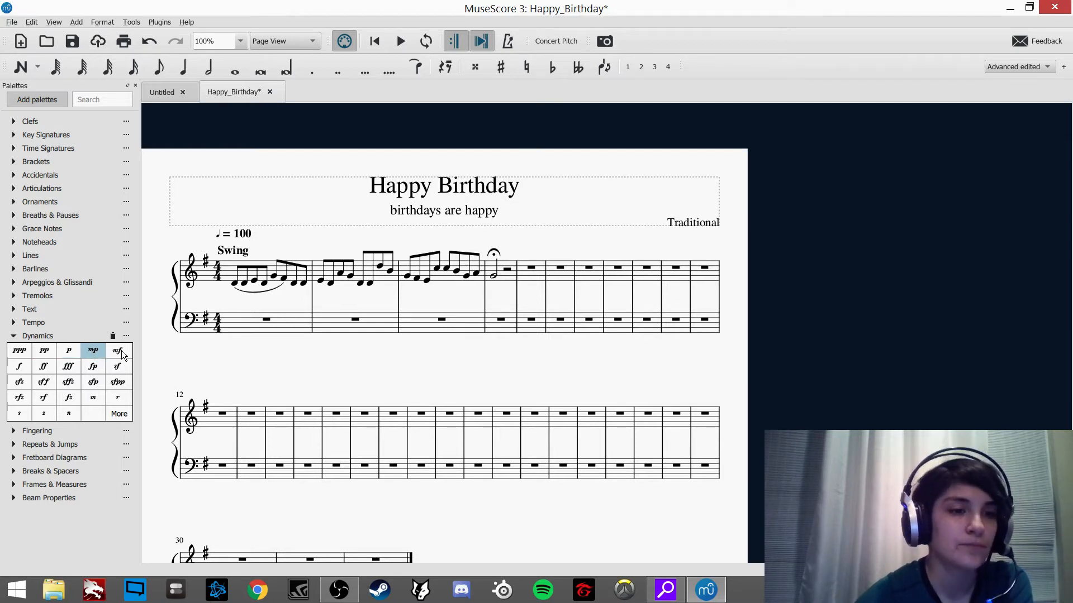
pyautogui.click(76, 369)
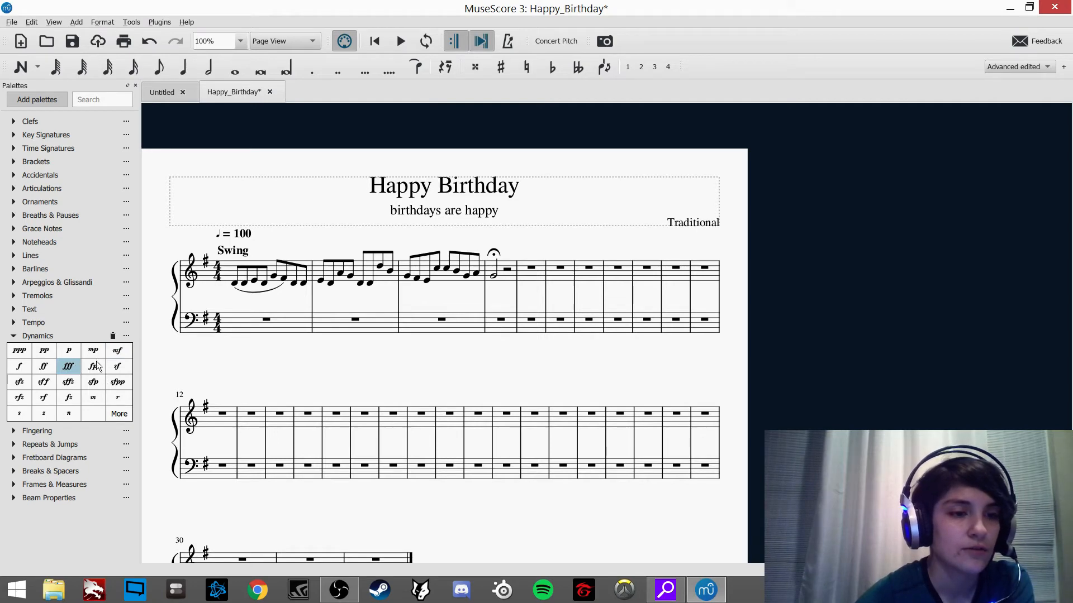
pyautogui.click(96, 366)
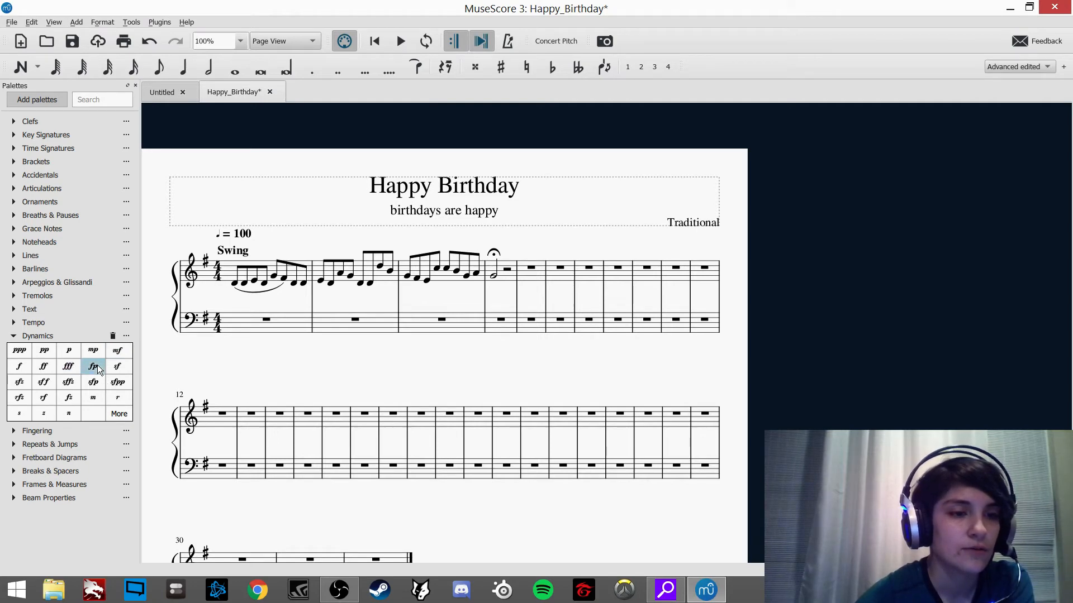
pyautogui.click(126, 370)
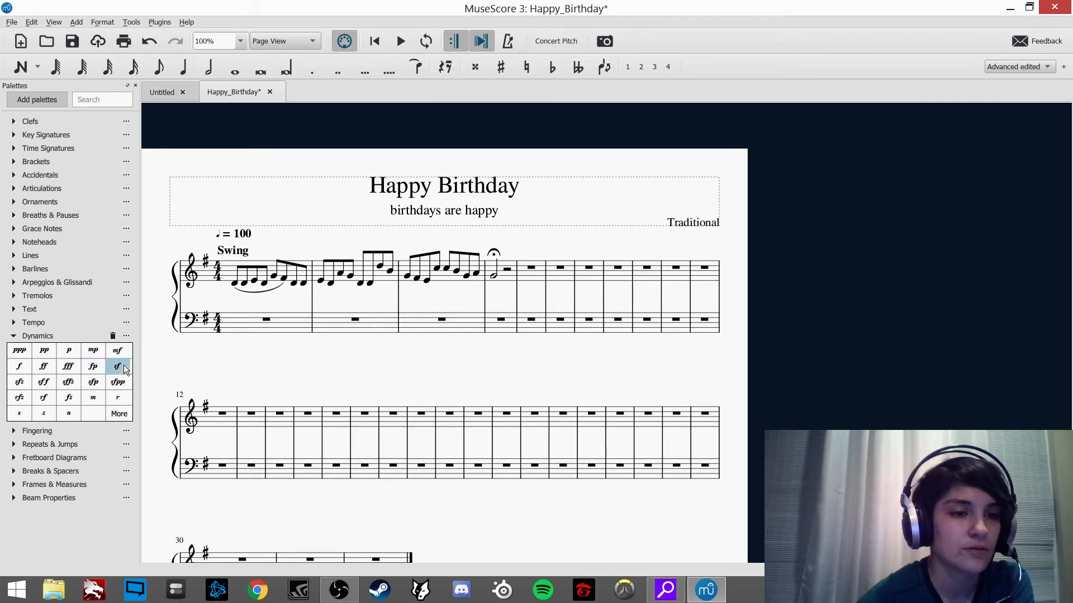
pyautogui.click(20, 384)
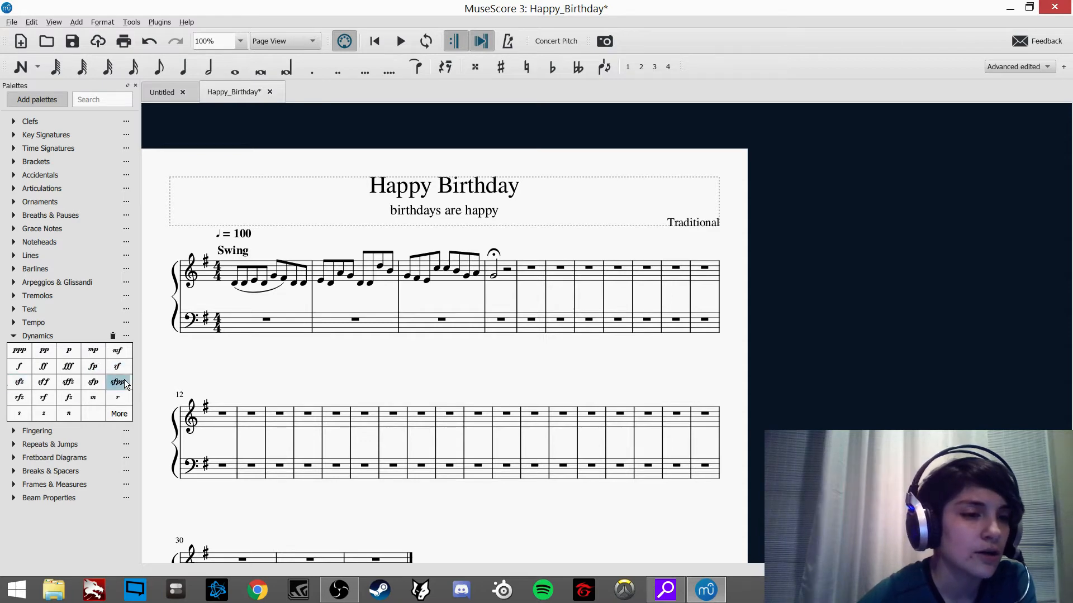
pyautogui.click(69, 350)
pyautogui.click(93, 350)
pyautogui.click(117, 350)
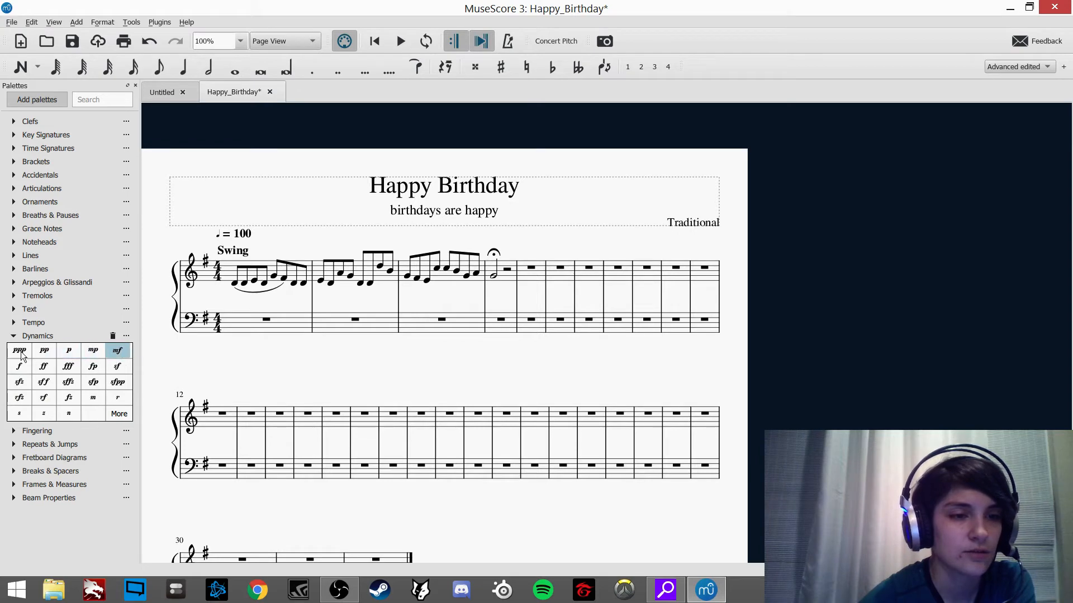
pyautogui.click(22, 368)
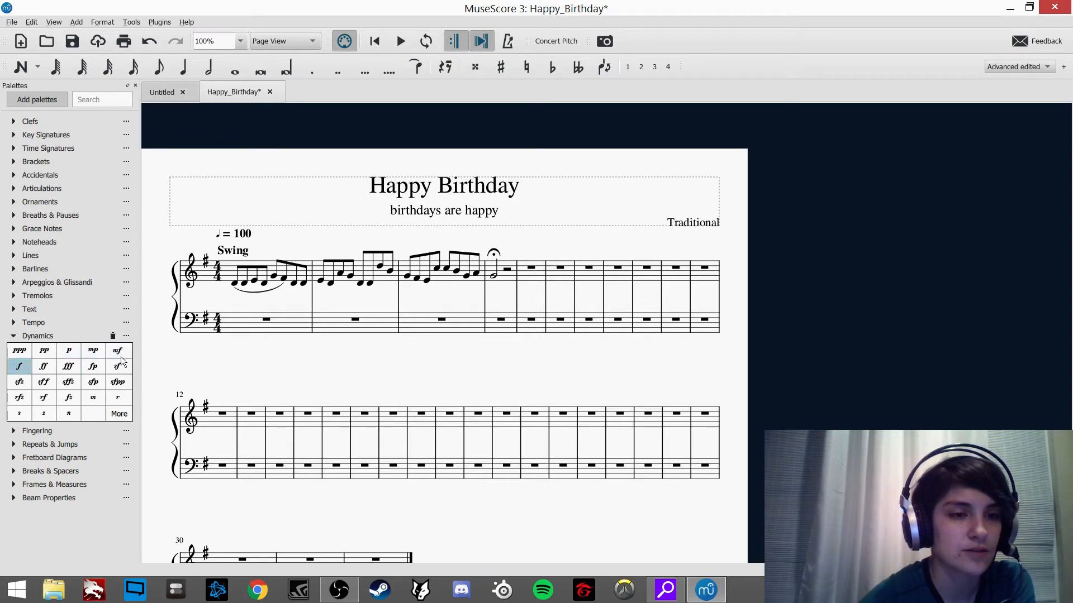
# Step: Add an mf dynamic at the start of measure 1 and place it below the treble staff's time signature
pyautogui.moveTo(118, 350); pyautogui.dragTo(211, 300)
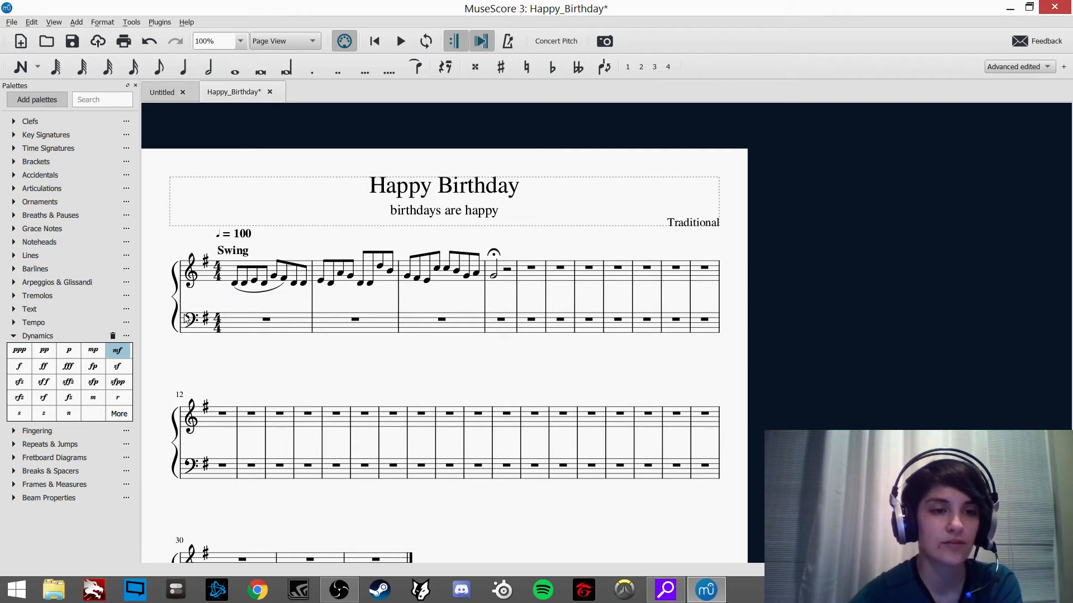
pyautogui.moveTo(118, 355); pyautogui.dragTo(226, 303)
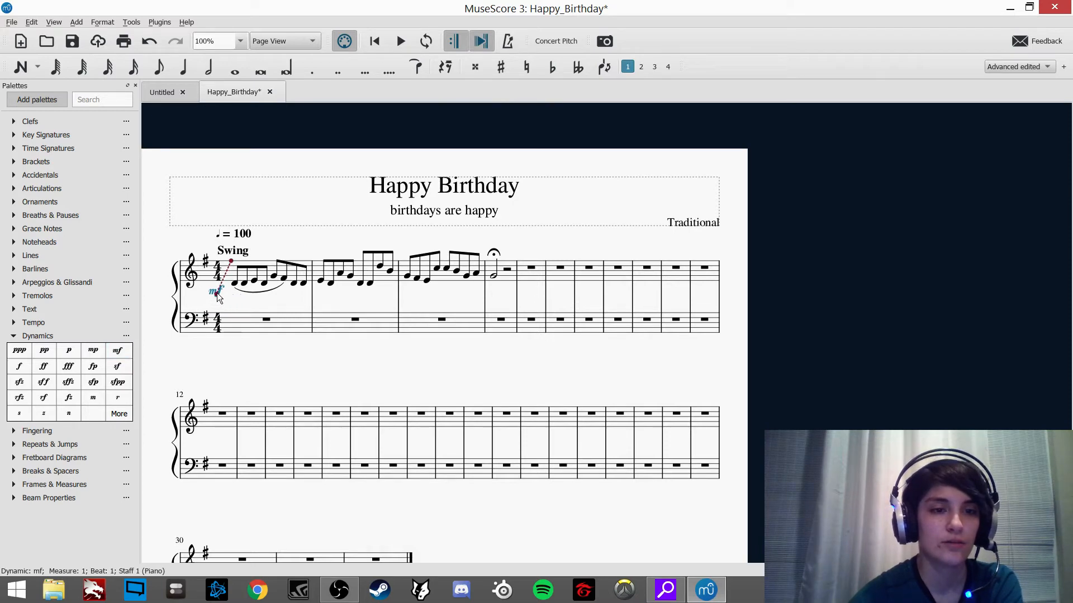
pyautogui.moveTo(215, 294); pyautogui.dragTo(216, 294)
pyautogui.click(246, 306)
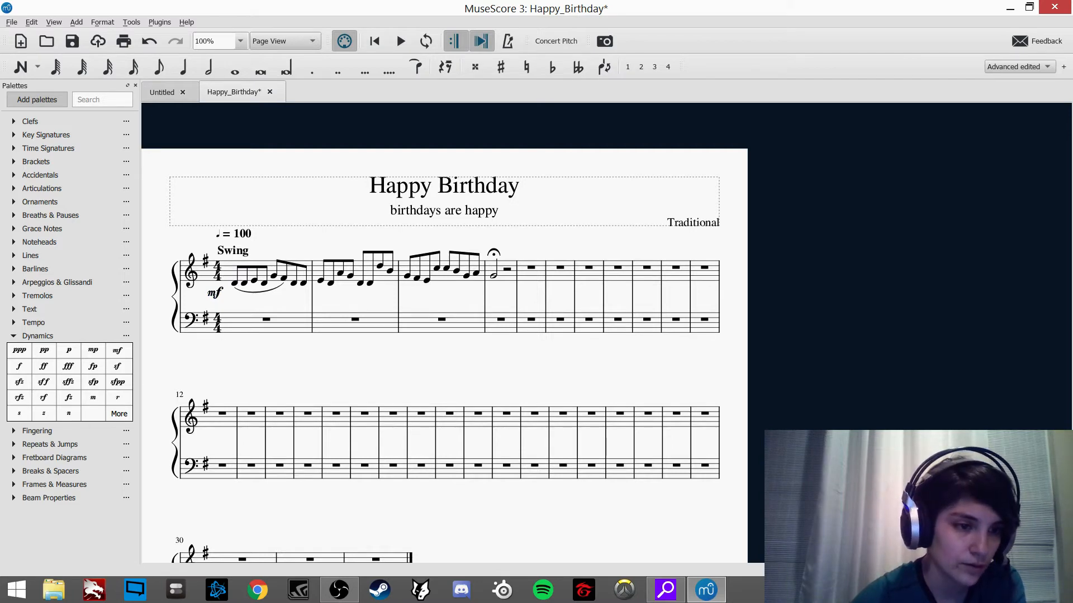
pyautogui.click(13, 335)
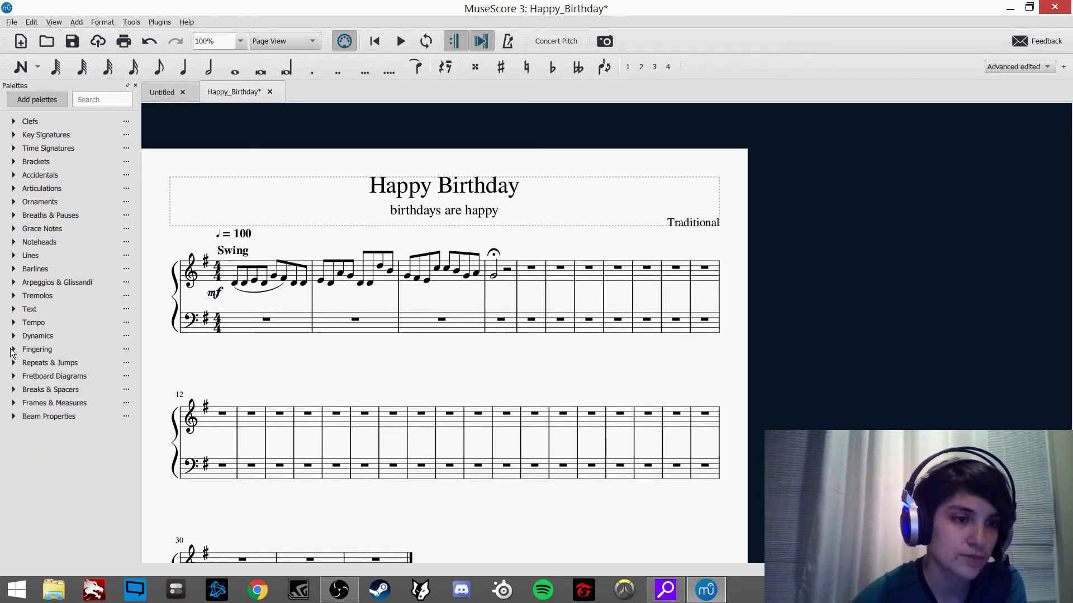
# Step: Add fingering number 1 to the first note of measure 1 in the treble staff
pyautogui.click(13, 349)
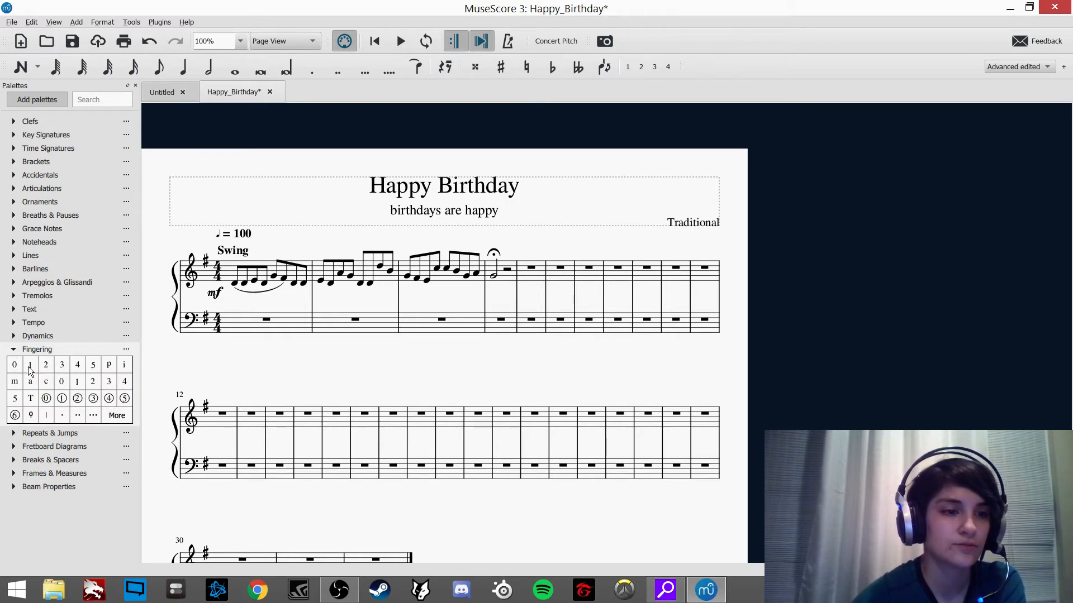
pyautogui.moveTo(30, 369); pyautogui.dragTo(233, 285)
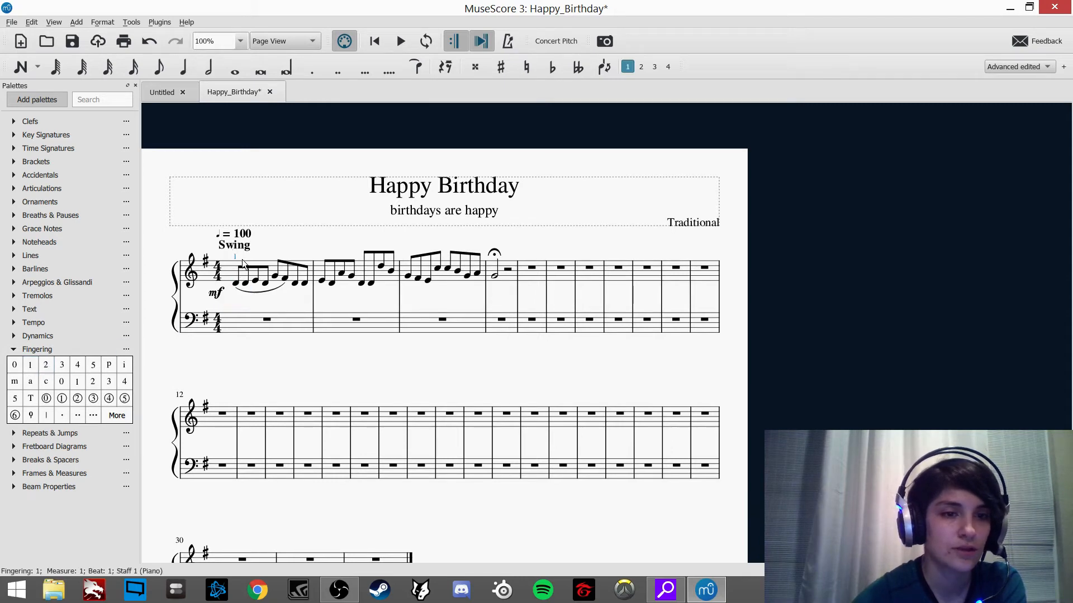
pyautogui.click(267, 267)
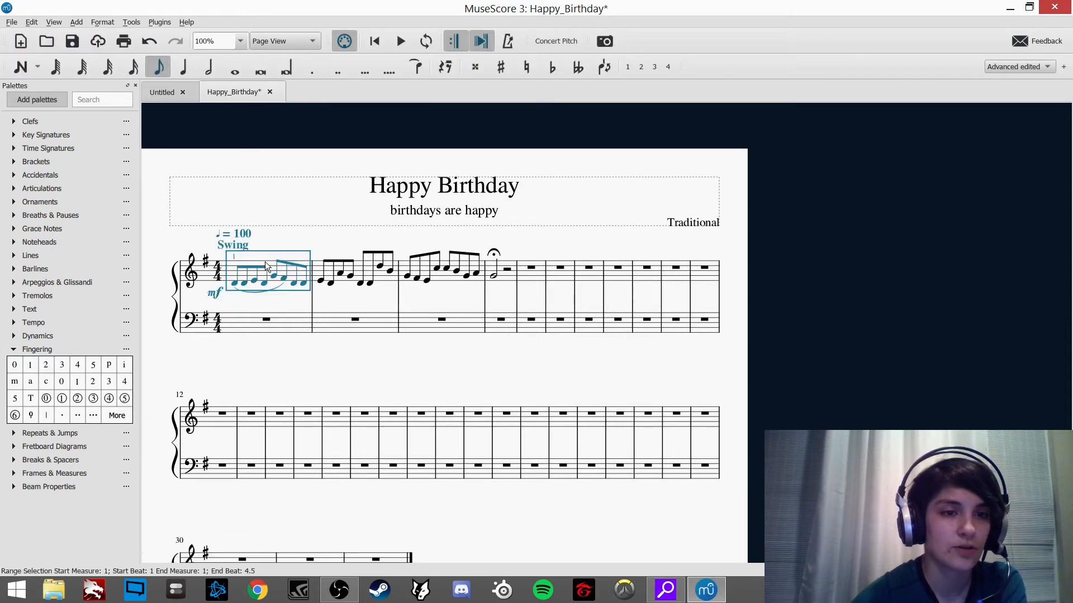
pyautogui.press('Escape')
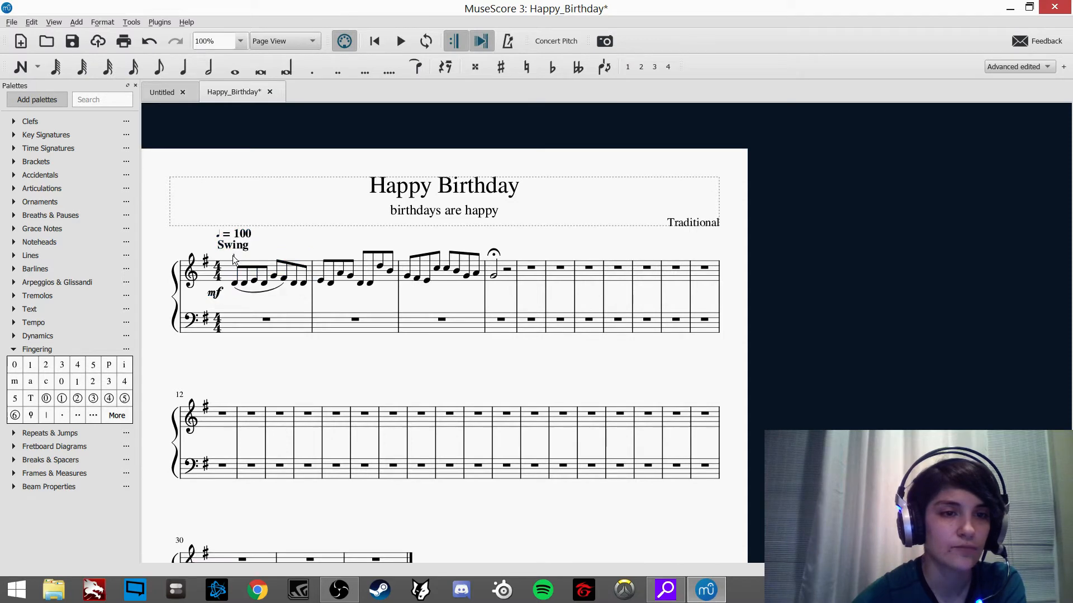
pyautogui.click(234, 260)
pyautogui.rightClick(234, 258)
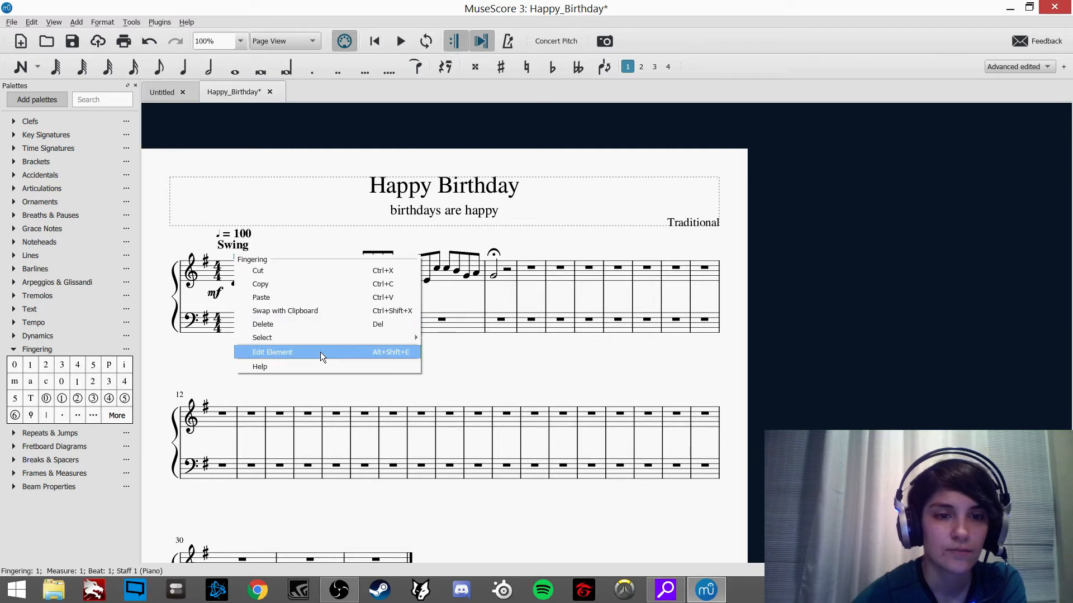
pyautogui.click(487, 387)
pyautogui.click(487, 387)
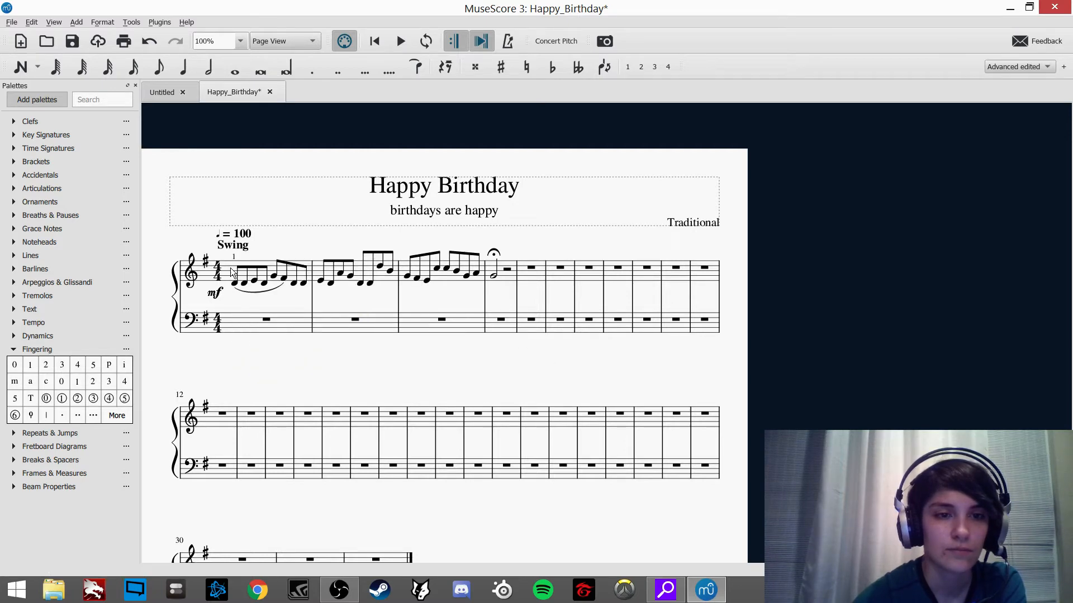
# Step: Delete the fingering number 1 from the first note of measure 1 in the treble staff
pyautogui.click(234, 254)
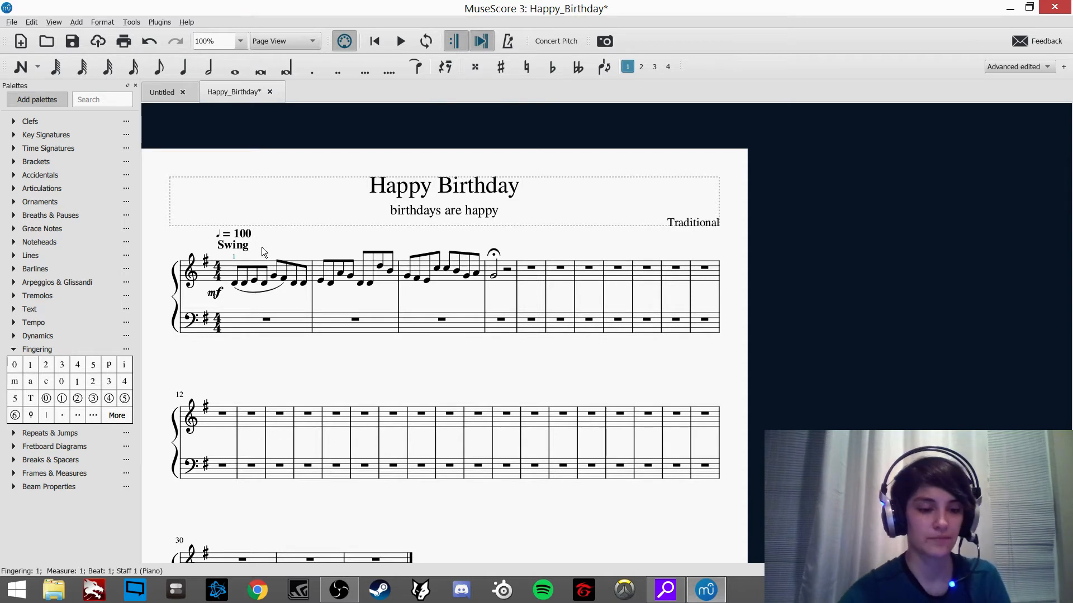
pyautogui.press('Delete')
pyautogui.click(272, 394)
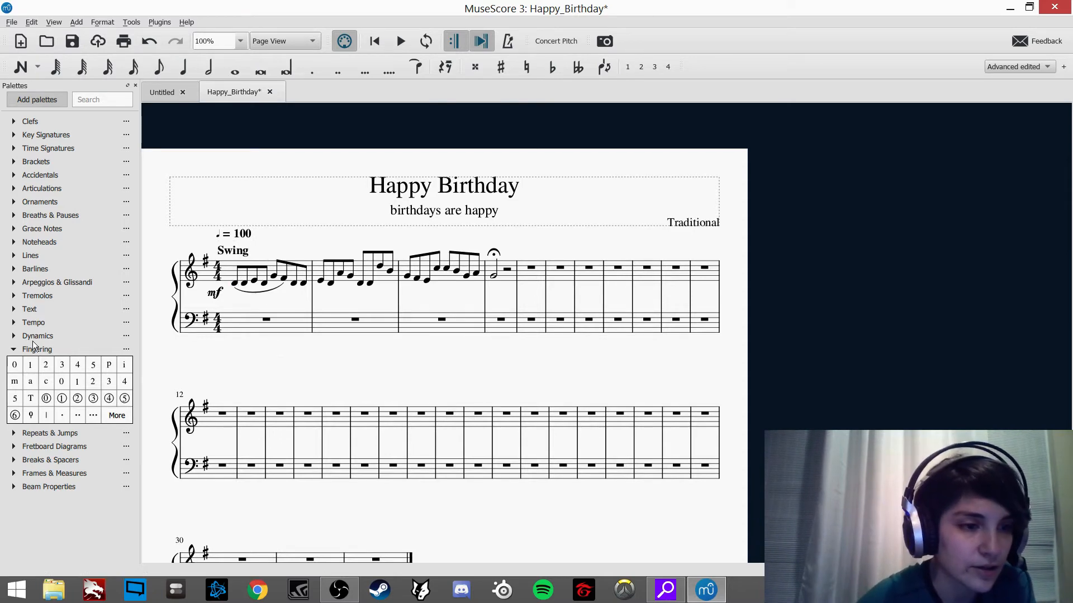
pyautogui.click(13, 349)
# Step: Examine the available repeat and jump markings, such as Segno, Coda, To Coda, D.C. al Fine and D.S. al Coda
pyautogui.click(12, 362)
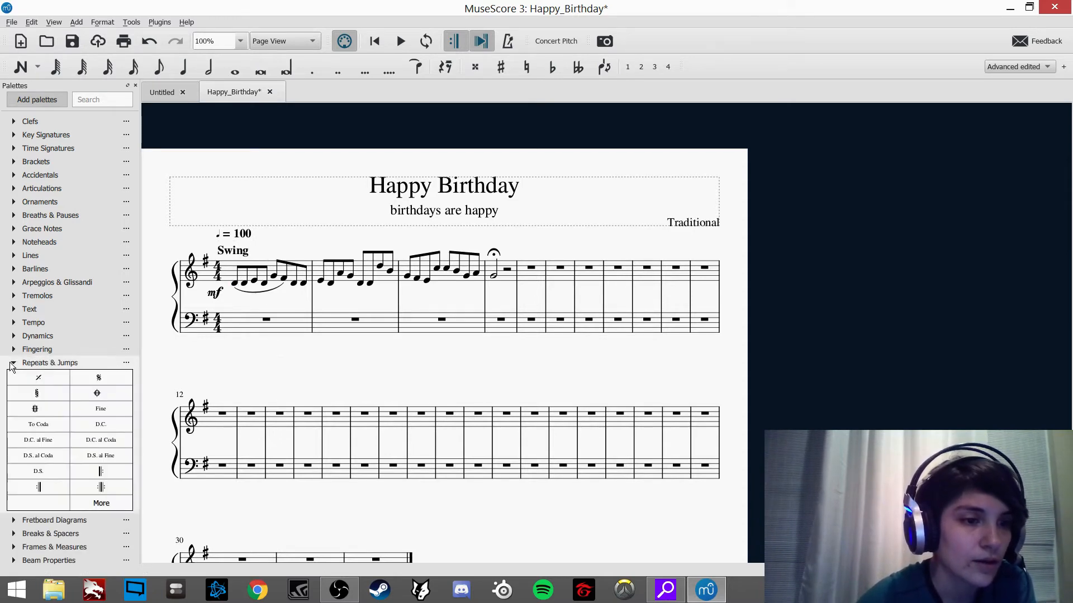
pyautogui.click(106, 373)
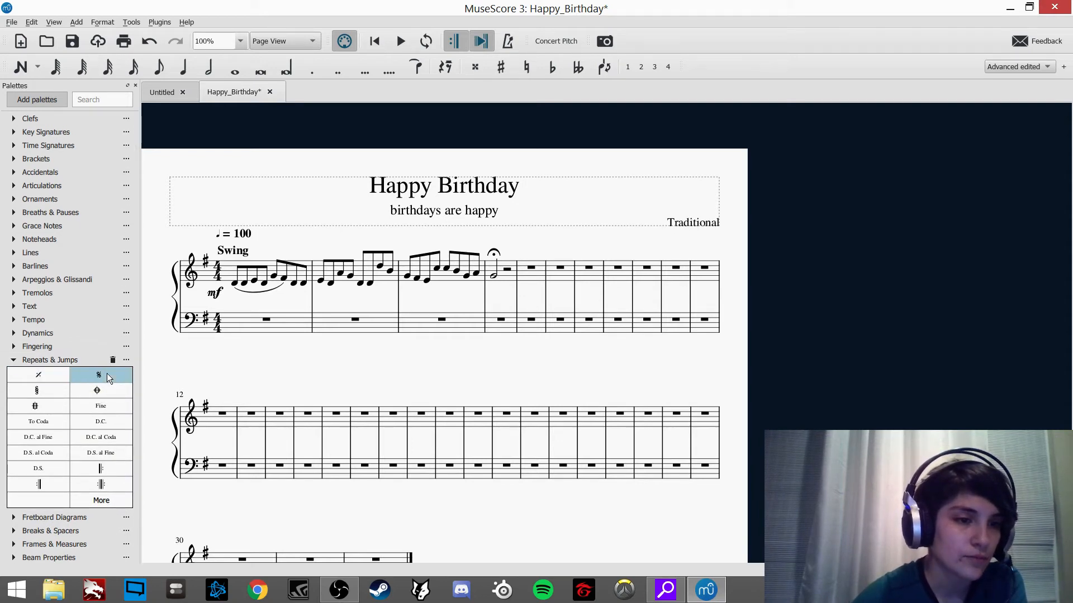
pyautogui.click(31, 453)
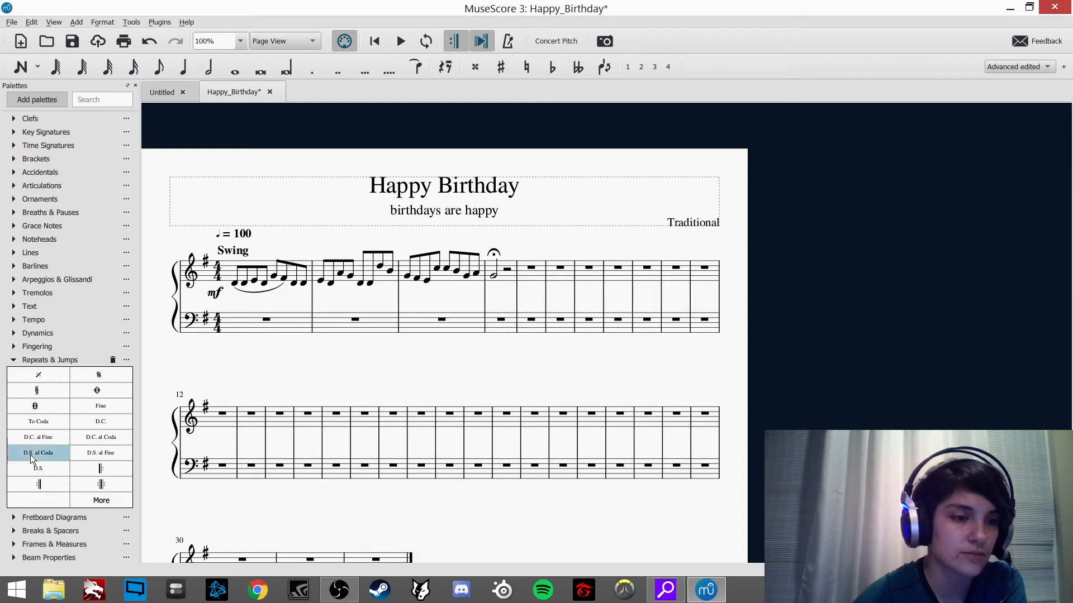
pyautogui.click(97, 438)
pyautogui.click(97, 386)
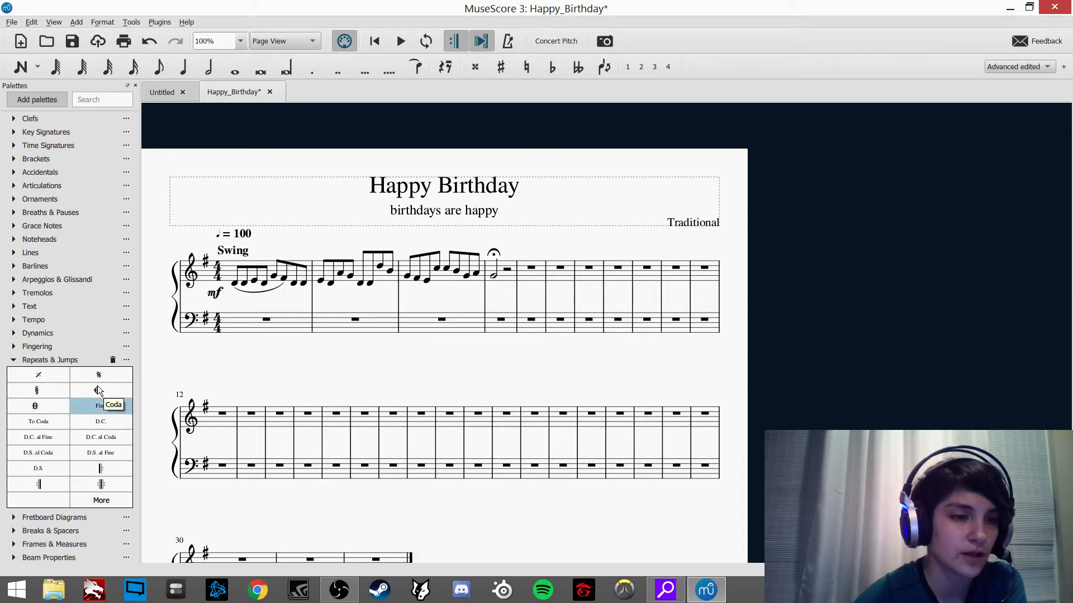
pyautogui.click(38, 424)
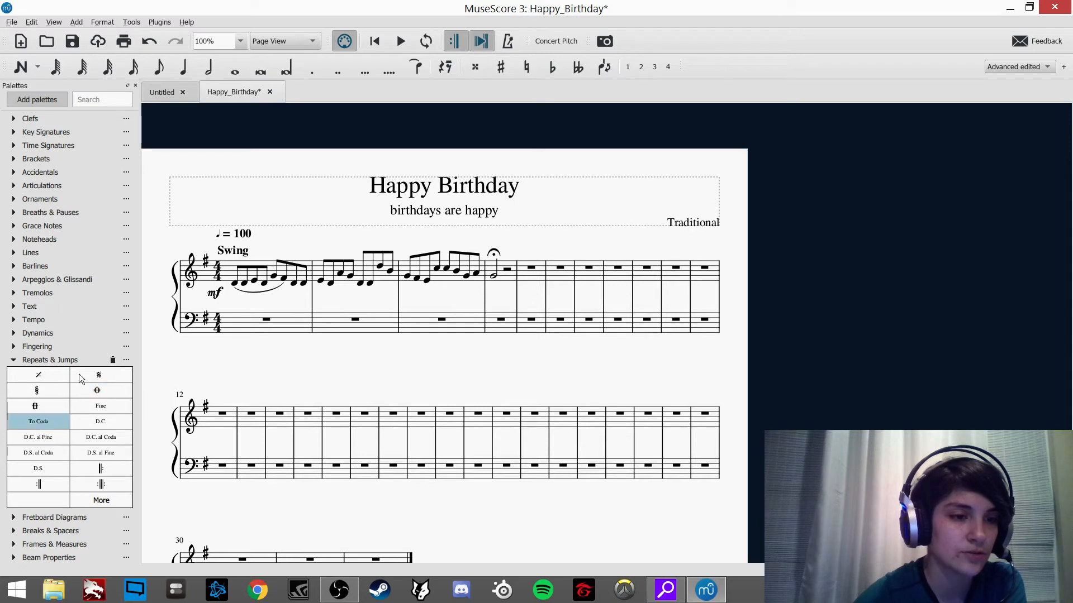
pyautogui.click(92, 374)
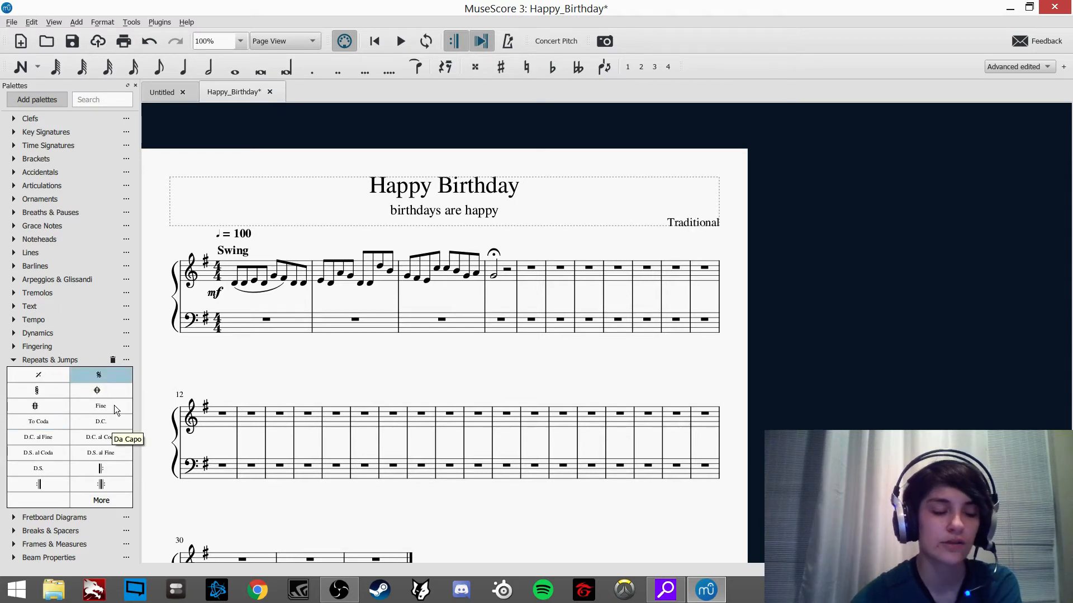
pyautogui.click(31, 435)
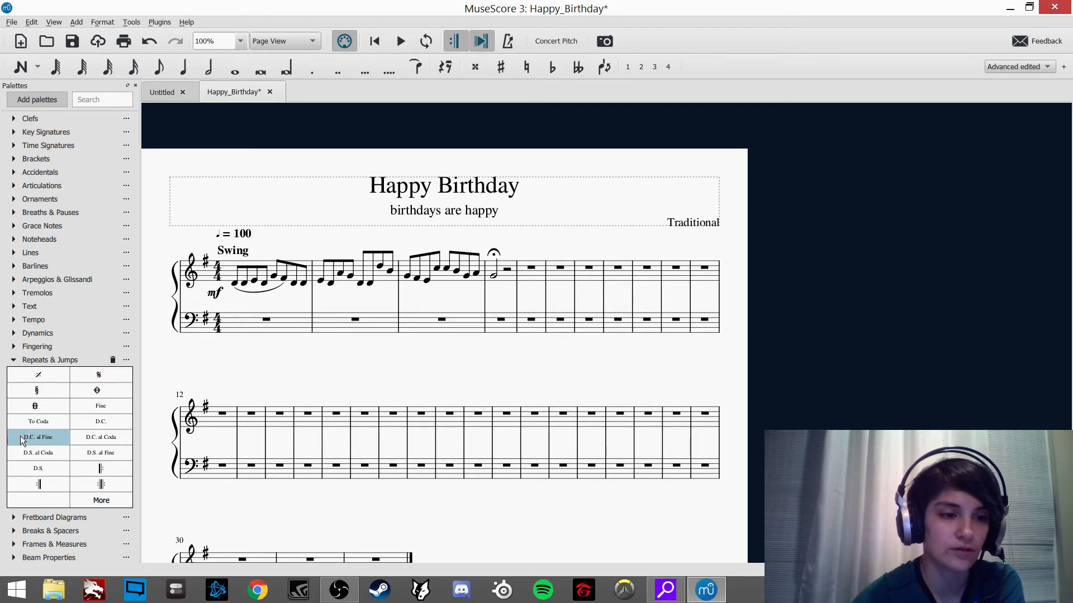
# Step: Try a D.C. al Fine jump above measure 9 of the treble staff and delete it again
pyautogui.moveTo(21, 436); pyautogui.dragTo(656, 247)
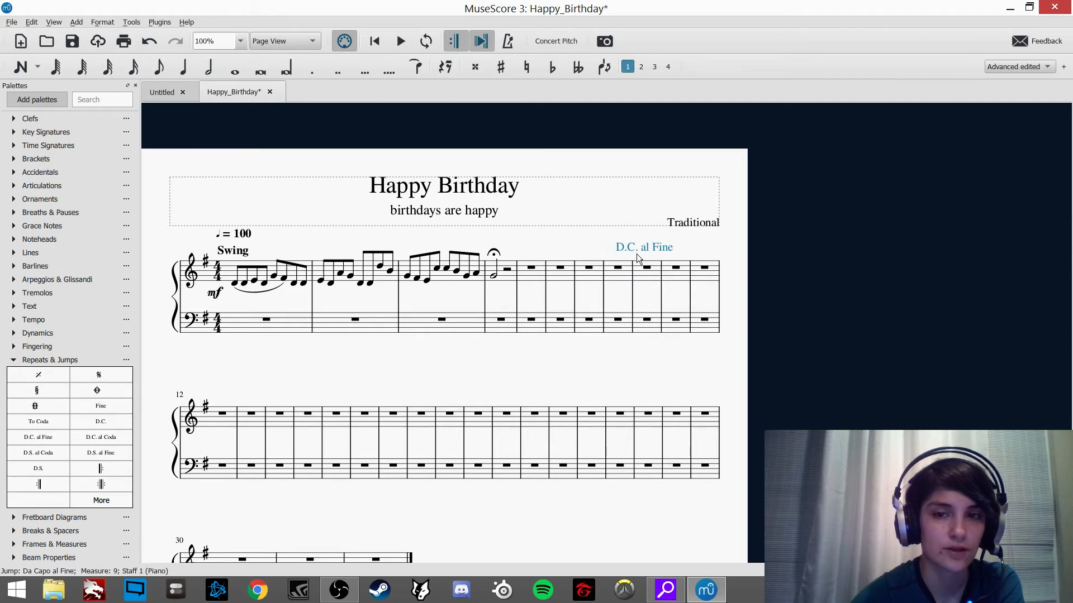
pyautogui.rightClick(638, 250)
pyautogui.click(544, 246)
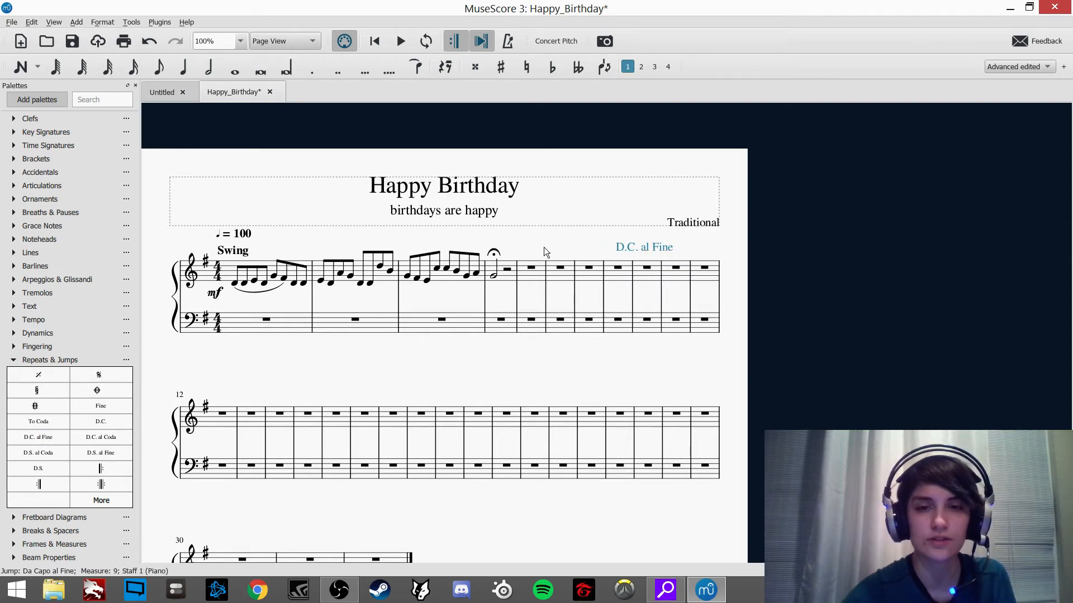
pyautogui.click(665, 242)
pyautogui.press('Delete')
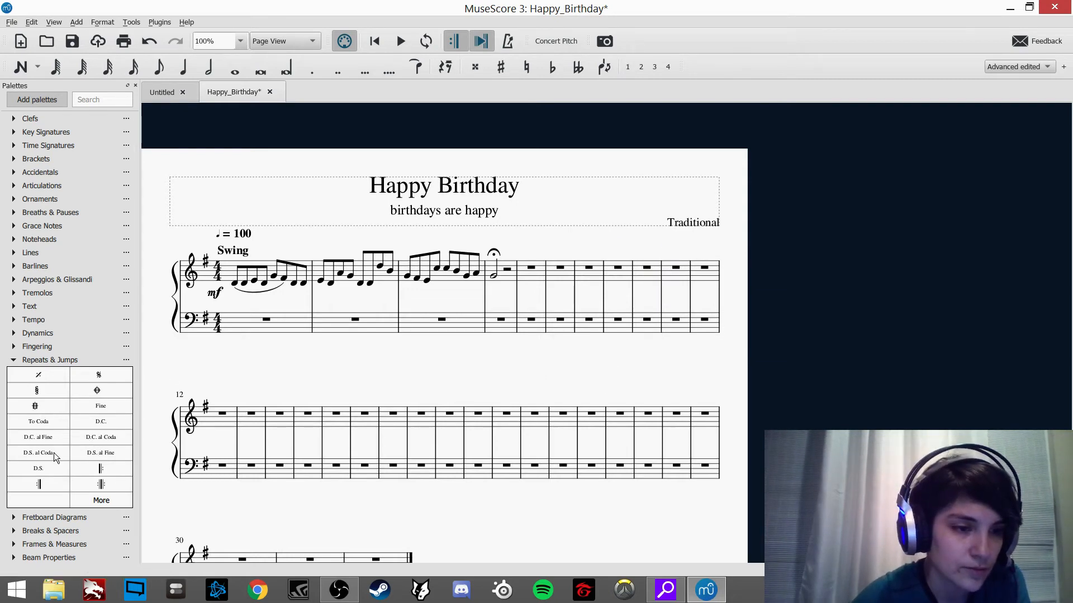
# Step: Add a D.S. al Coda jump to measure 14 and a segno at the start of measure 3
pyautogui.moveTo(38, 457); pyautogui.dragTo(291, 417)
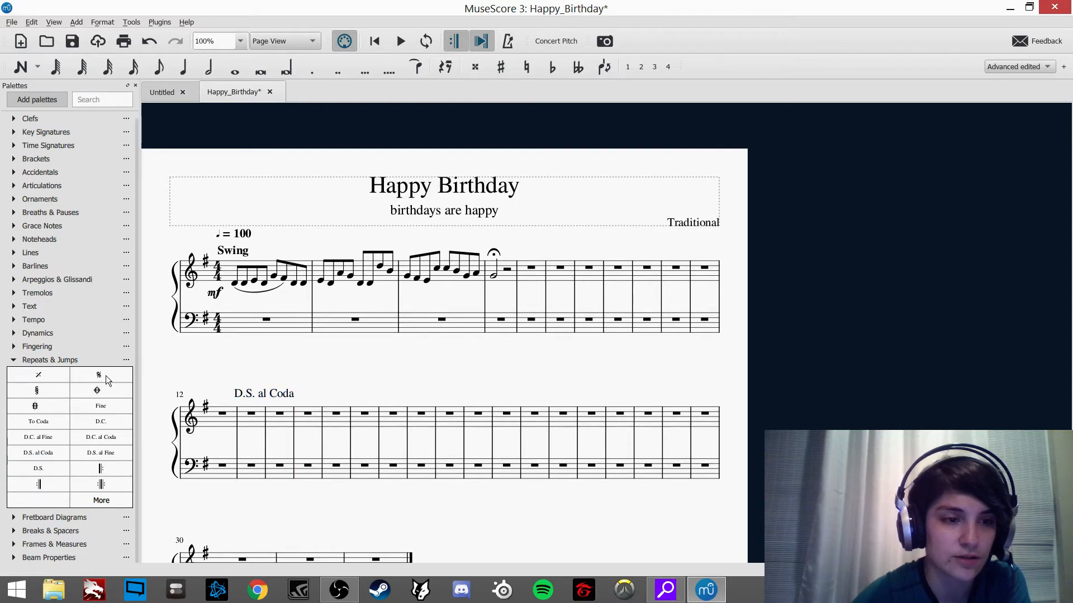
pyautogui.moveTo(98, 378); pyautogui.dragTo(438, 269)
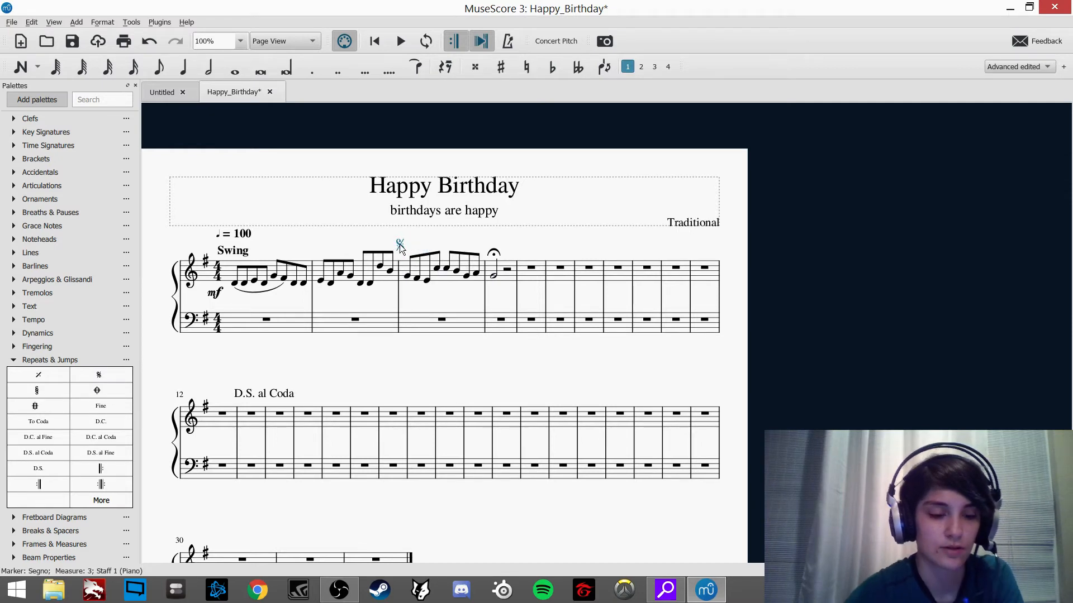
pyautogui.press('Delete')
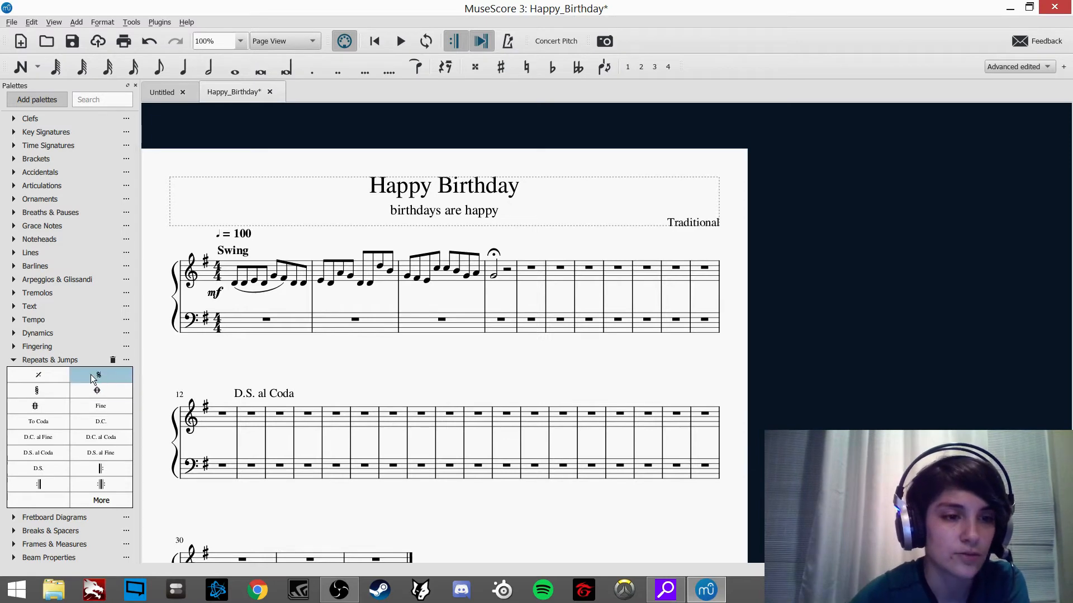
pyautogui.moveTo(91, 375); pyautogui.dragTo(415, 267)
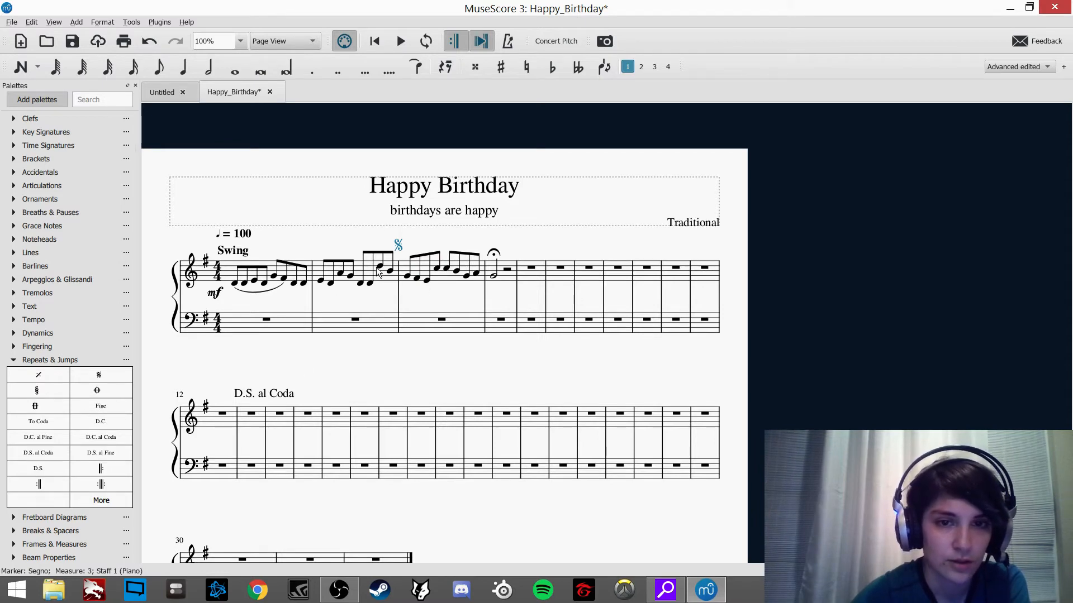
# Step: Add a coda sign at the start of measure 16 and a To Coda marking at the end of measure 4
pyautogui.moveTo(96, 393); pyautogui.dragTo(334, 422)
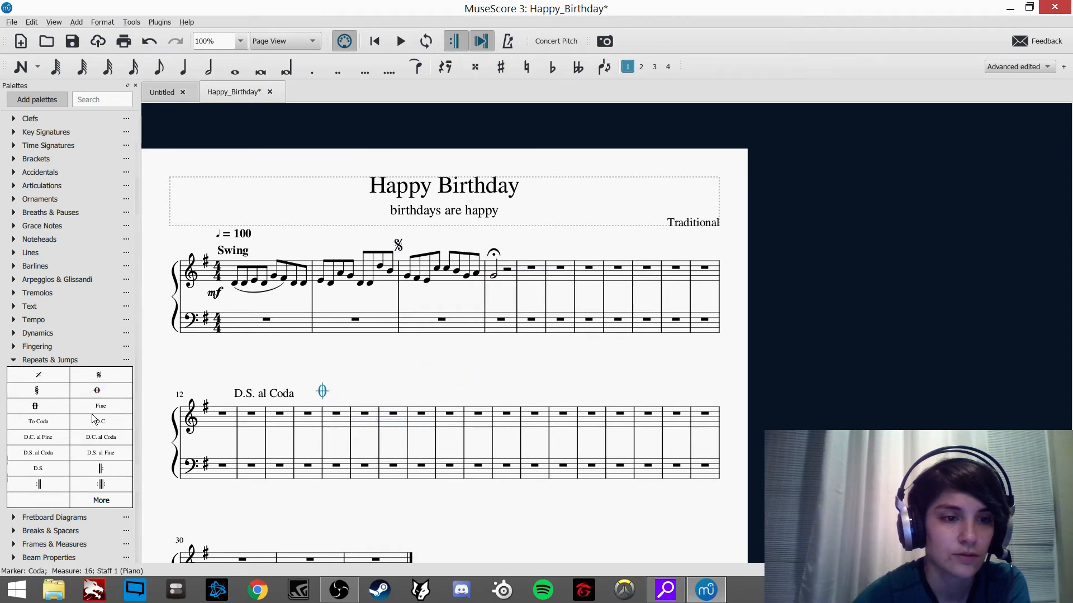
pyautogui.moveTo(31, 423); pyautogui.dragTo(492, 267)
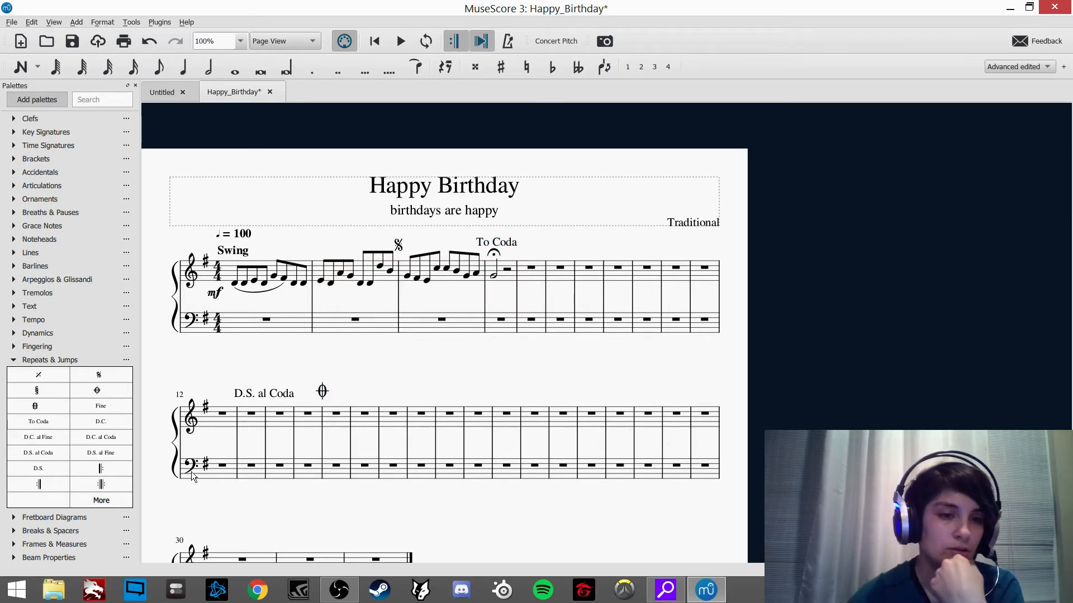
# Step: Play the score from measure 12 to hear how the coda jump is followed, and stop playback
pyautogui.click(222, 413)
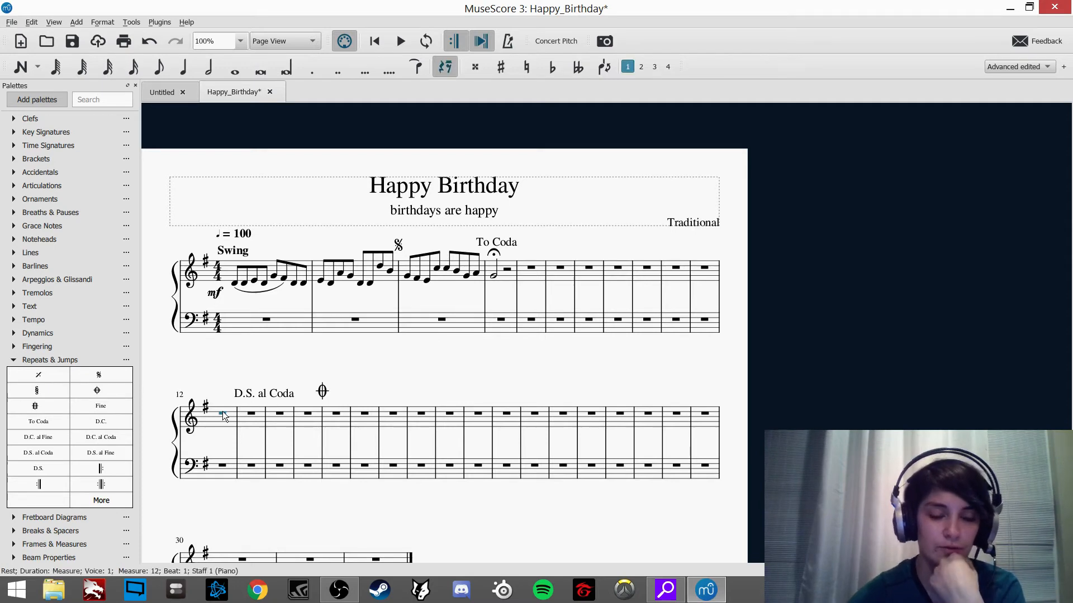
pyautogui.press('space')
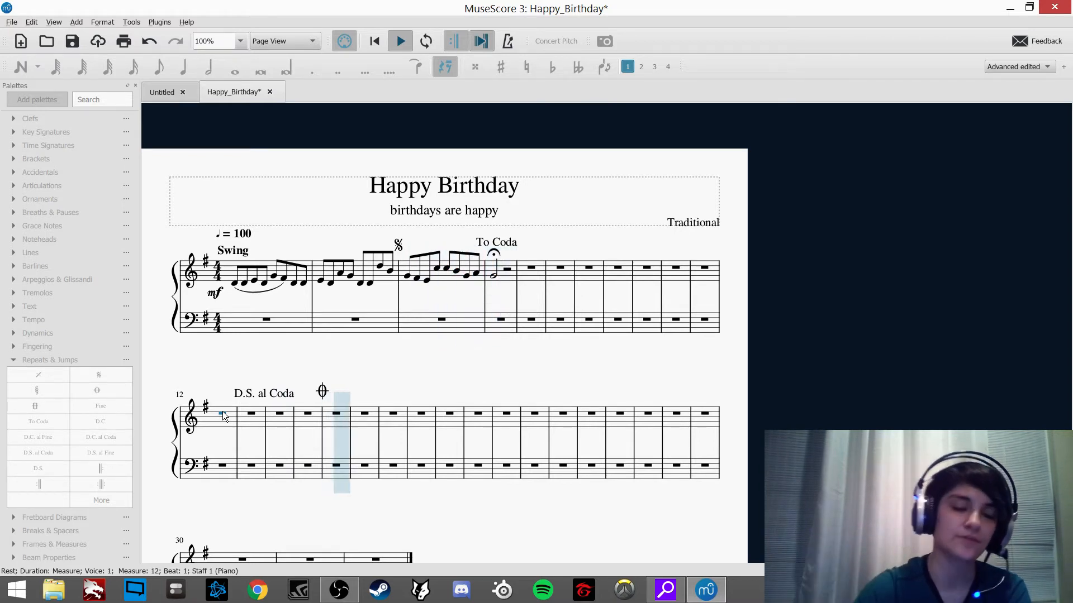
pyautogui.press('space')
# Step: Delete all the jump markings from the score: To Coda, the segno, the coda sign and D.S. al Coda
pyautogui.click(501, 237)
pyautogui.press('Delete')
pyautogui.click(394, 244)
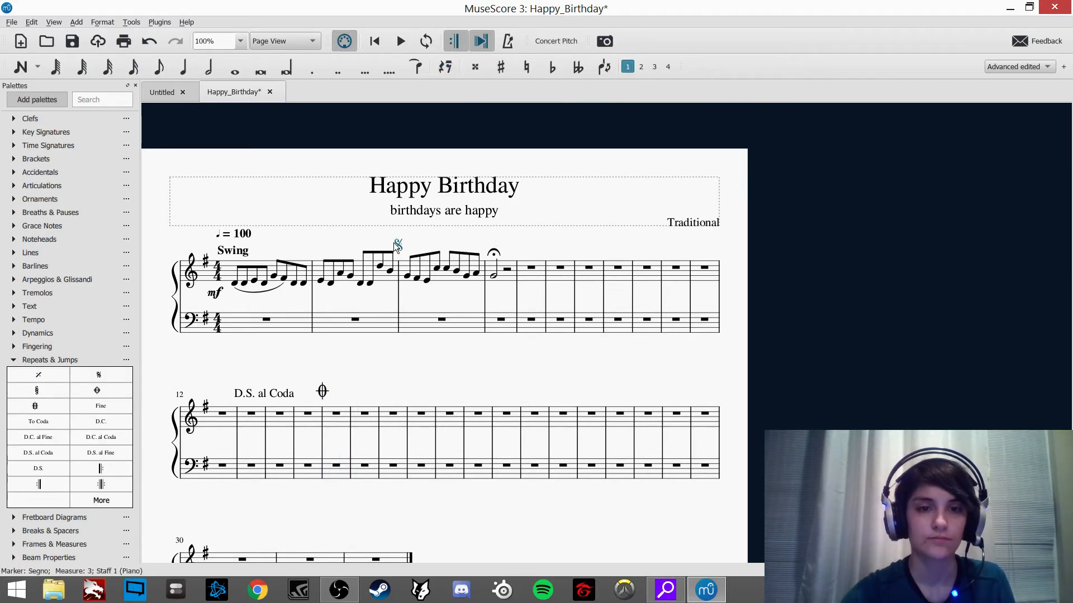
pyautogui.press('Delete')
pyautogui.click(321, 391)
pyautogui.press('Delete')
pyautogui.click(244, 398)
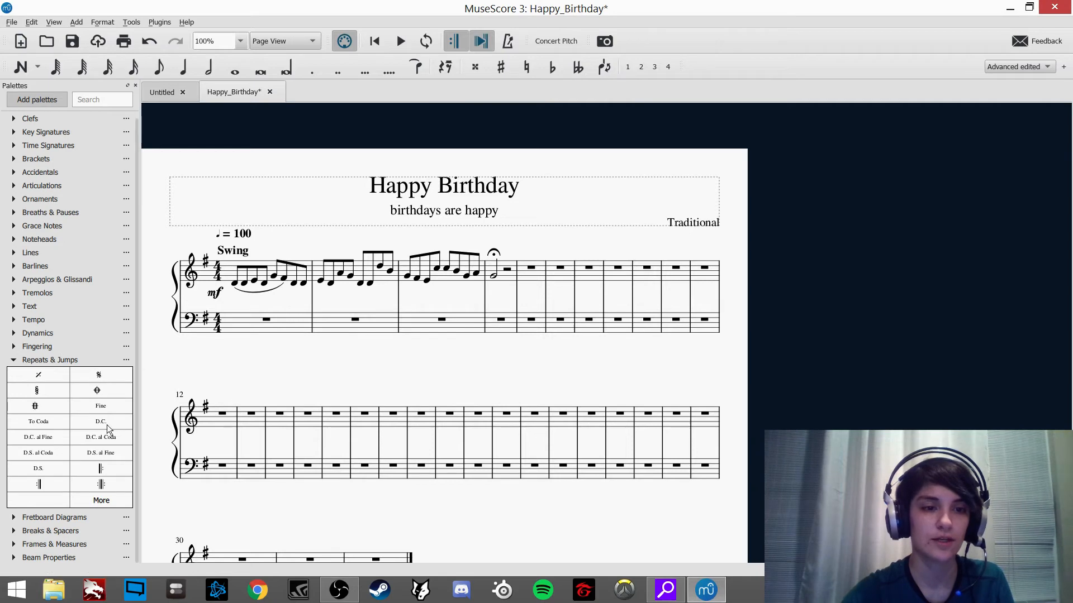
pyautogui.press('Delete')
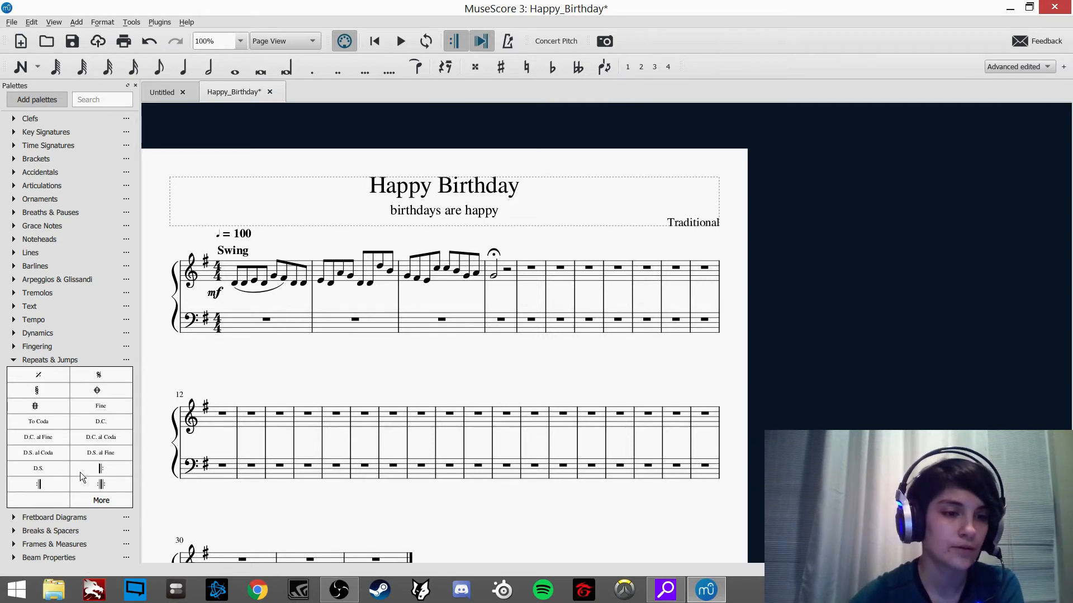
# Step: Try a start repeat barline at the beginning of measure 5 and undo it
pyautogui.moveTo(101, 469); pyautogui.dragTo(525, 304)
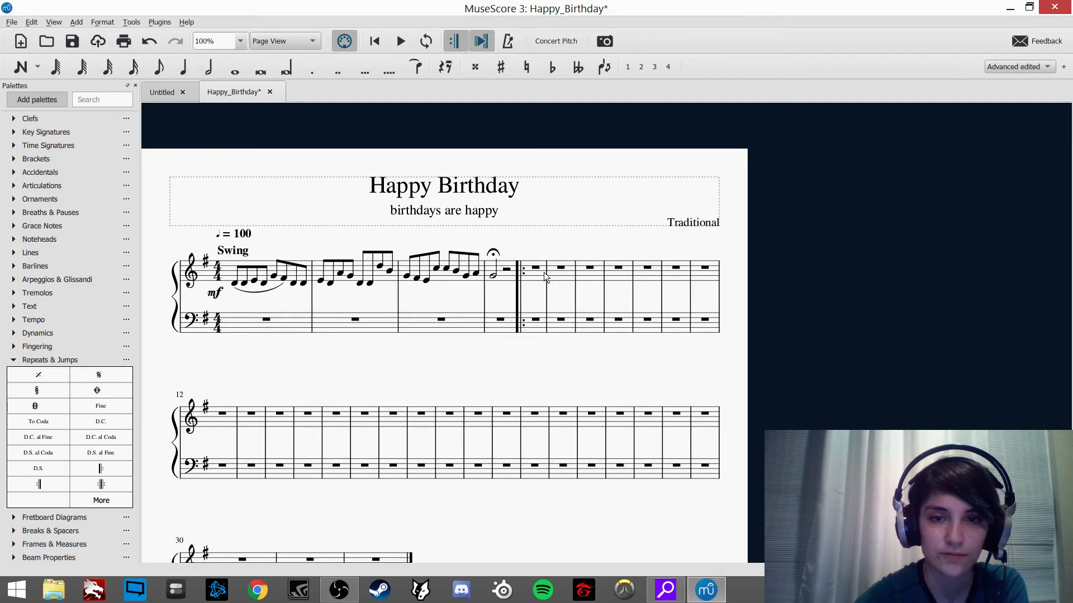
pyautogui.click(521, 305)
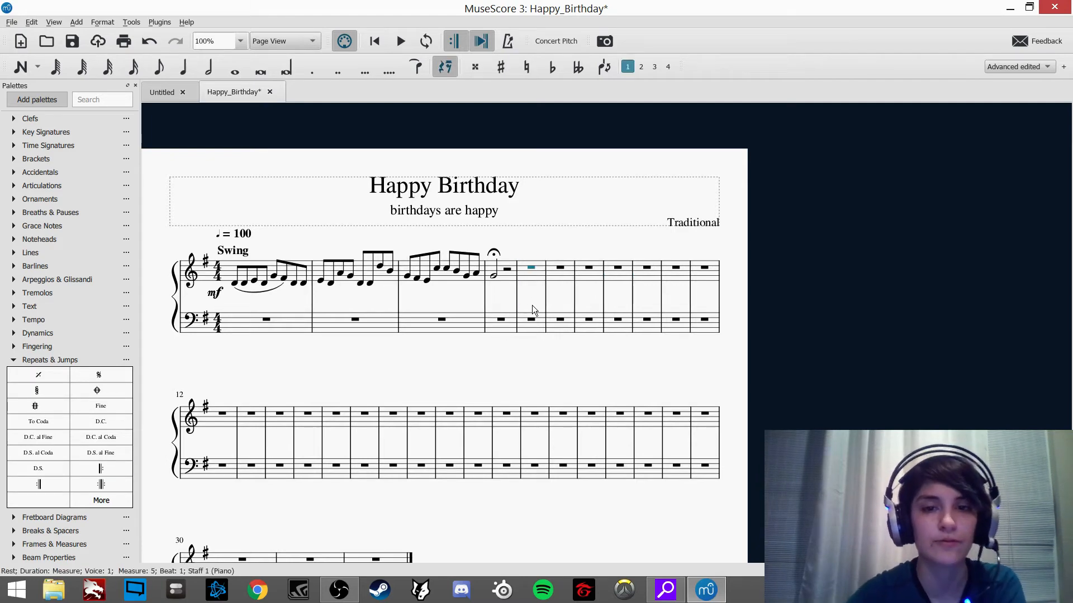
pyautogui.click(536, 290)
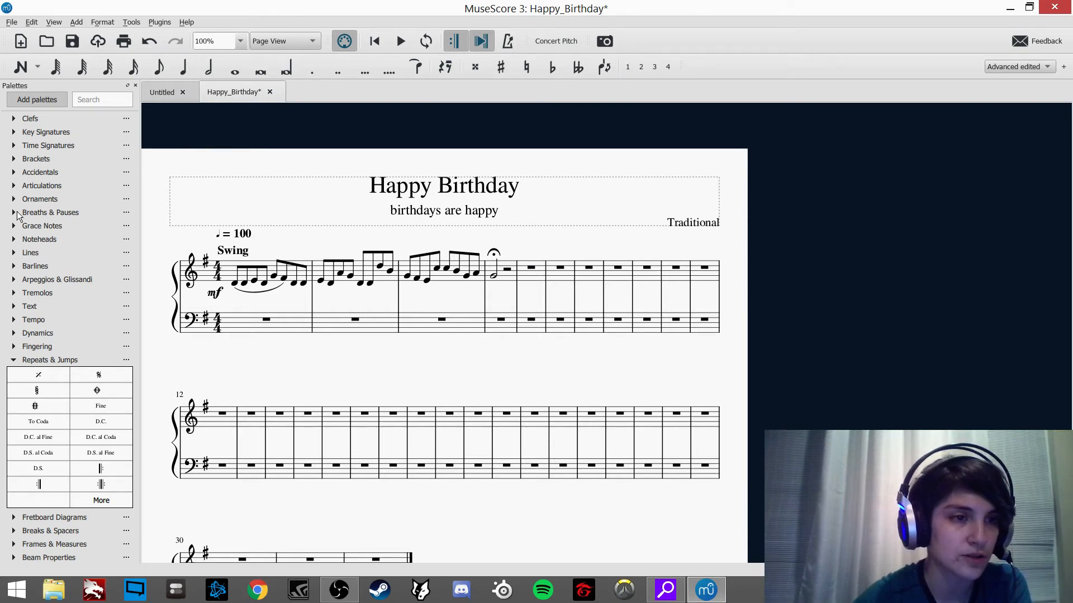
# Step: Examine the available barlines, fretboard diagrams, breaks and spacers, and frames and measures
pyautogui.click(14, 266)
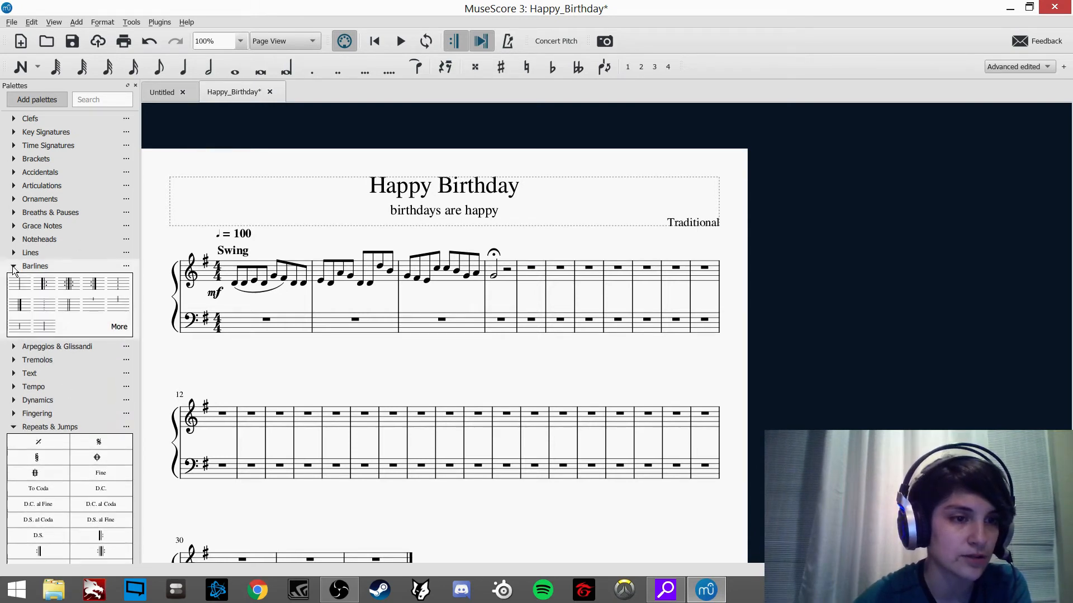
pyautogui.click(12, 267)
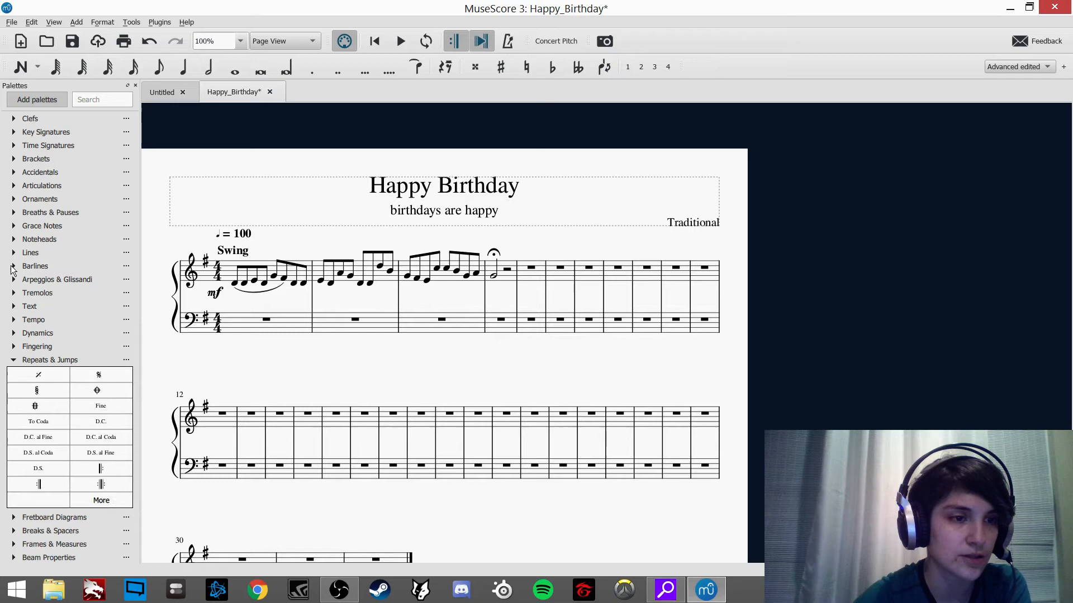
pyautogui.click(11, 360)
pyautogui.click(14, 376)
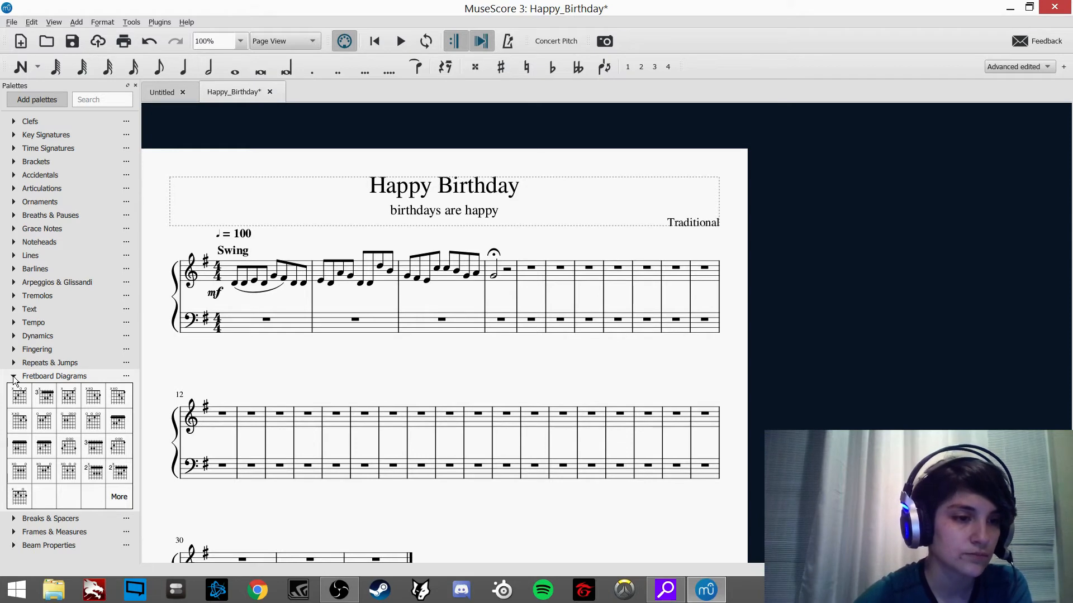
pyautogui.click(14, 378)
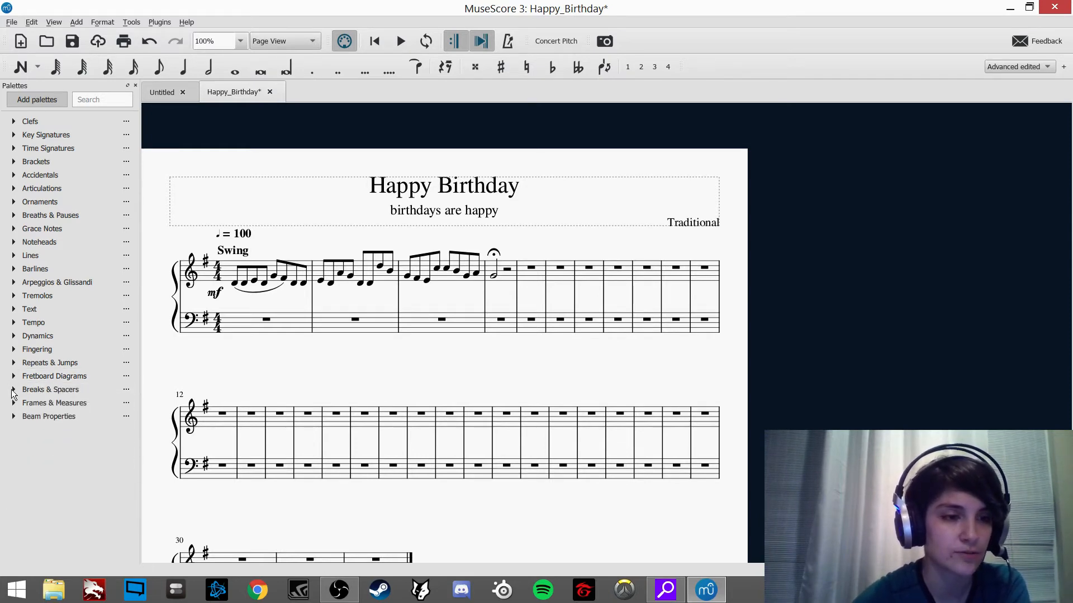
pyautogui.click(13, 391)
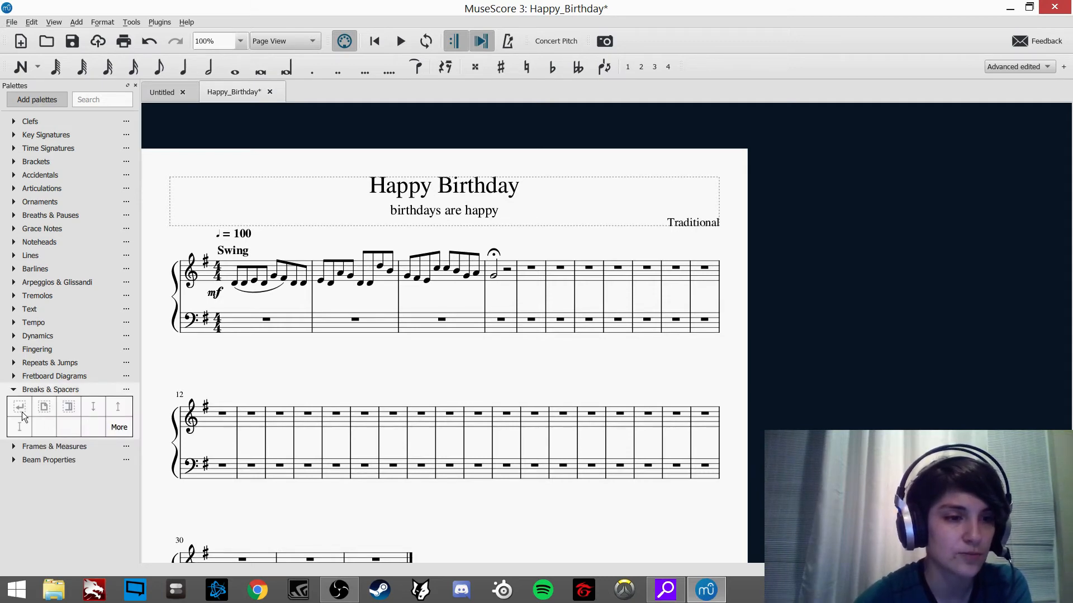
pyautogui.click(14, 390)
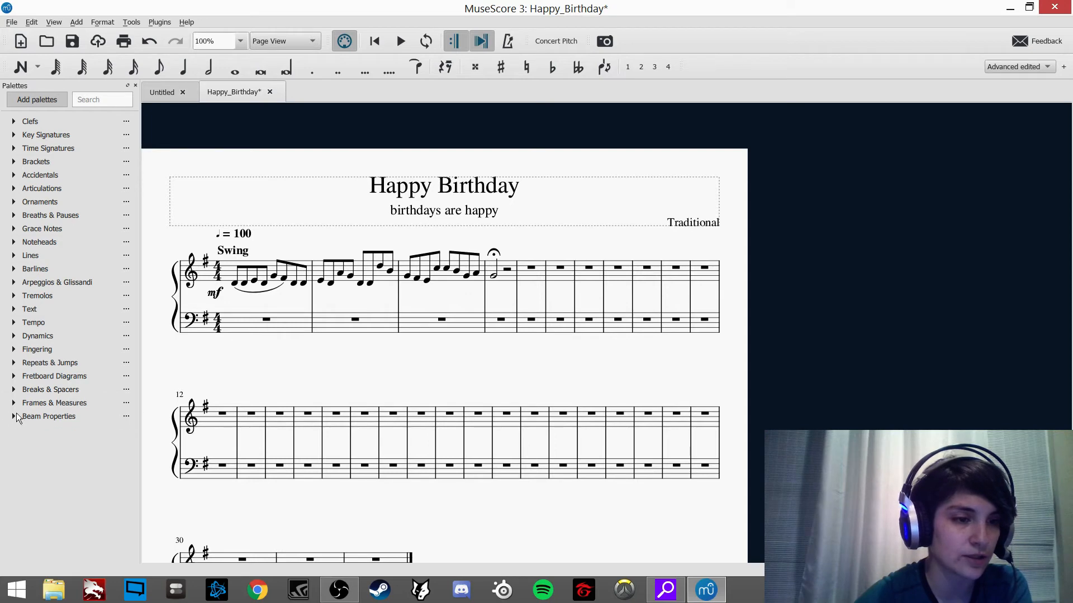
pyautogui.click(15, 404)
pyautogui.click(14, 404)
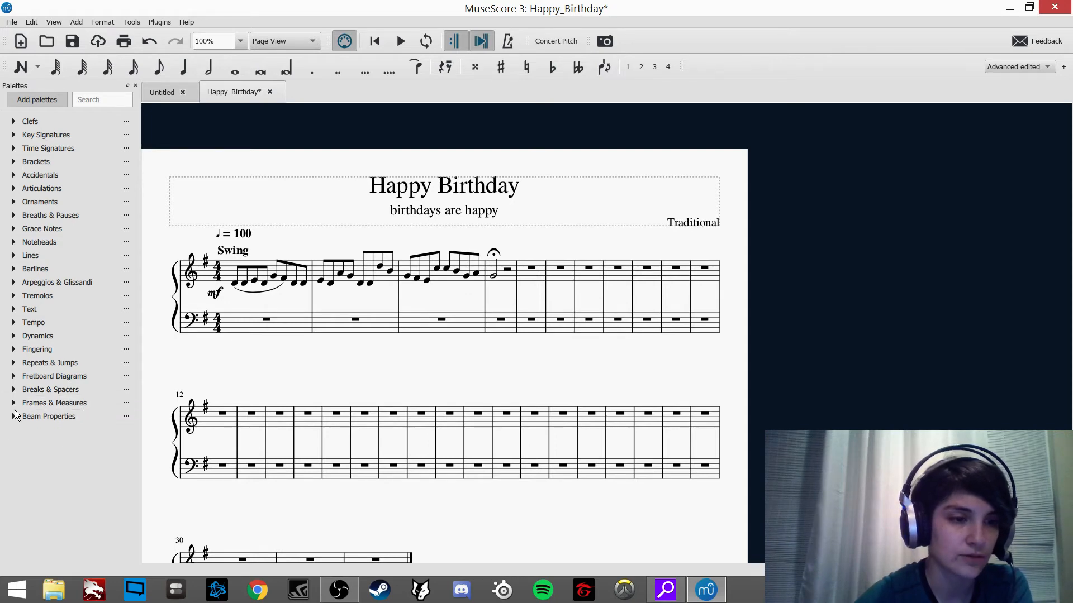
# Step: Apply the start beam property to the second eighth note of measure 2 in the treble staff
pyautogui.click(14, 417)
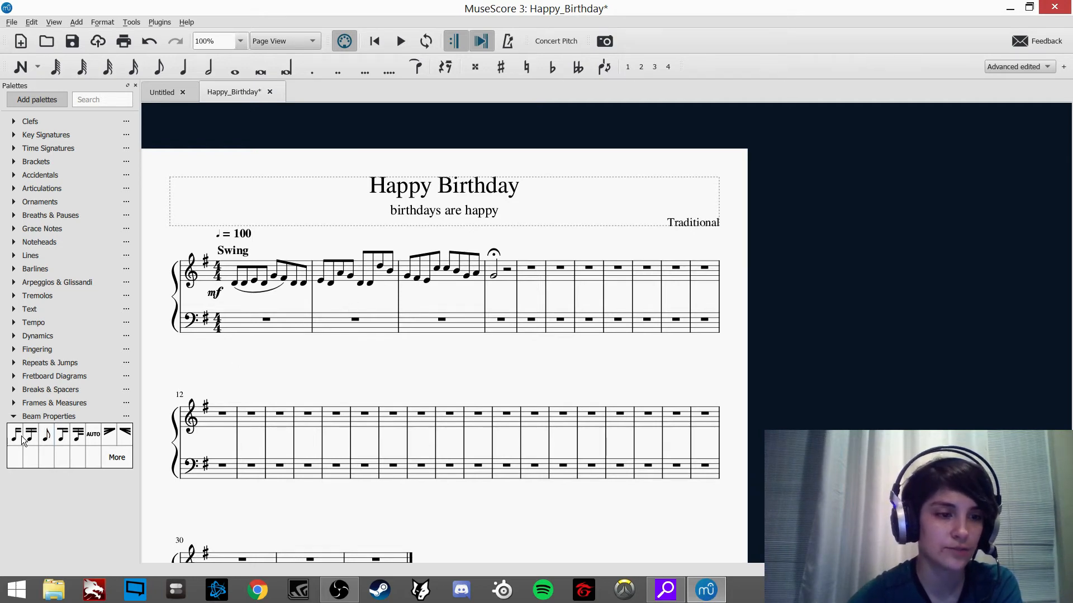
pyautogui.moveTo(15, 434); pyautogui.dragTo(337, 286)
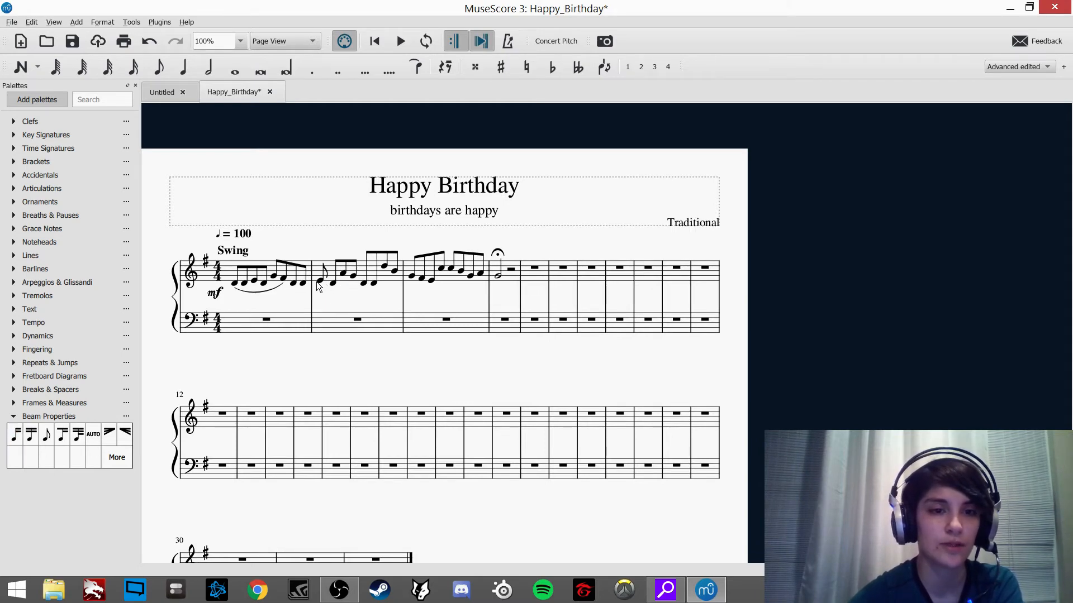
# Step: Try the middle beam property on the first eighth note of measure 2 and undo it
pyautogui.click(30, 438)
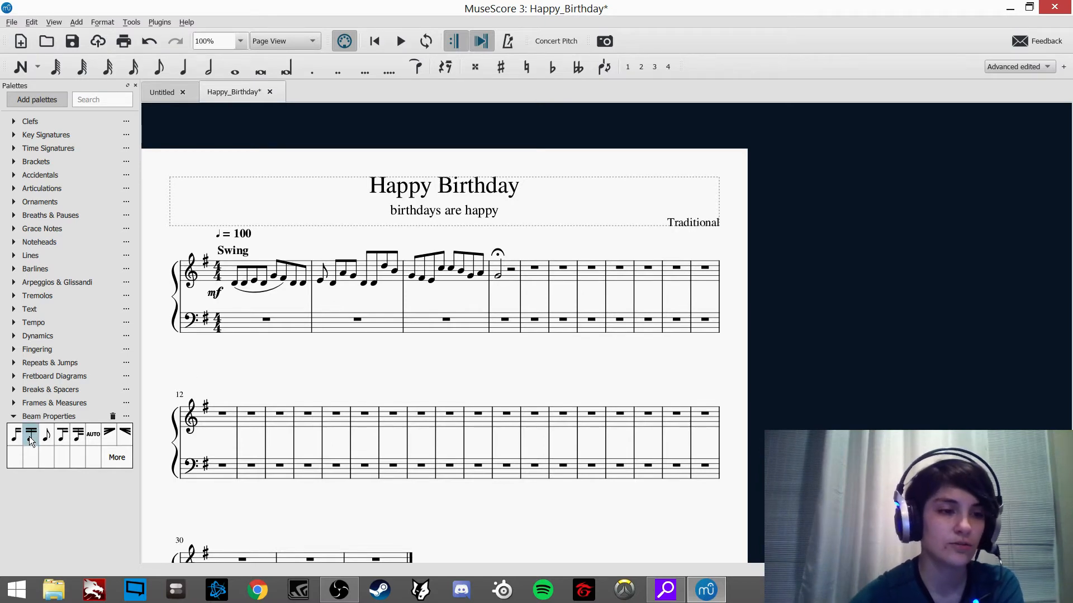
pyautogui.moveTo(31, 438); pyautogui.dragTo(320, 283)
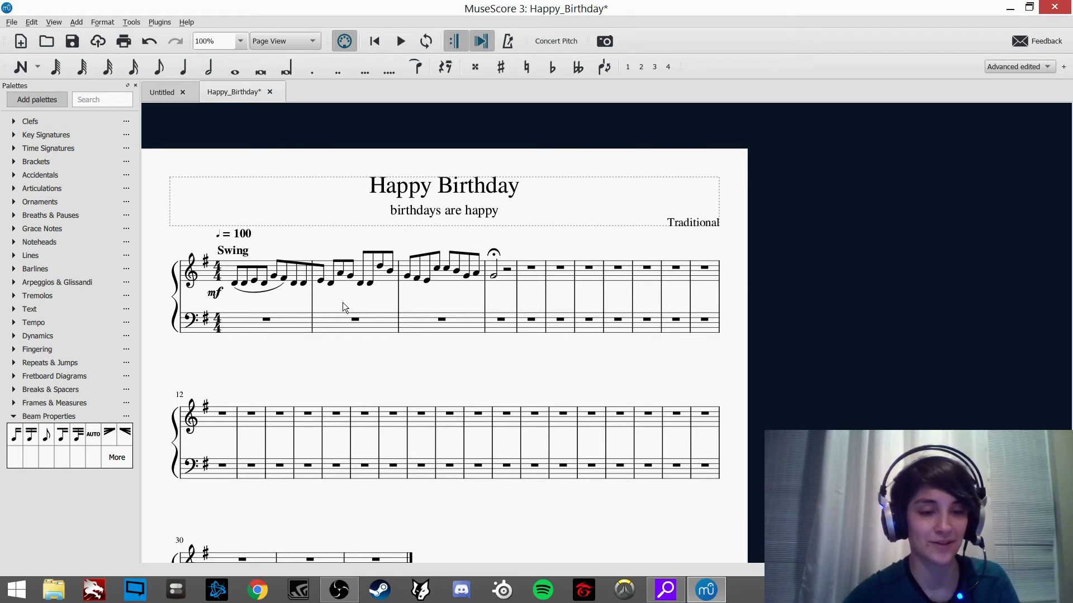
pyautogui.hotkey('ctrl', 'z')
# Step: Apply the middle beam property to the second eighth note of measure 2 in the treble staff
pyautogui.moveTo(31, 436); pyautogui.dragTo(343, 290)
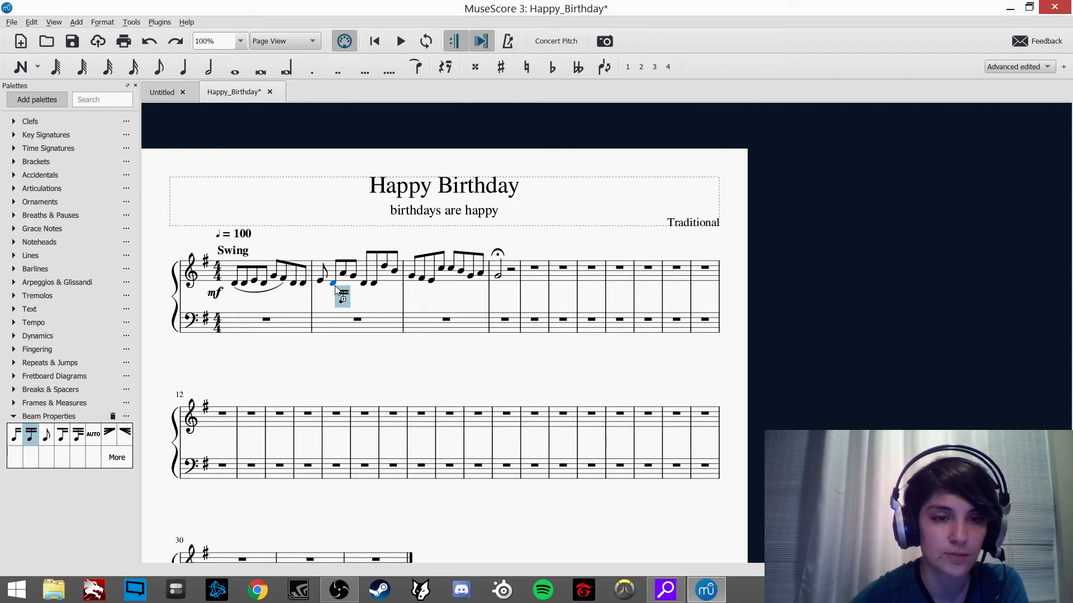
pyautogui.moveTo(334, 286); pyautogui.dragTo(334, 286)
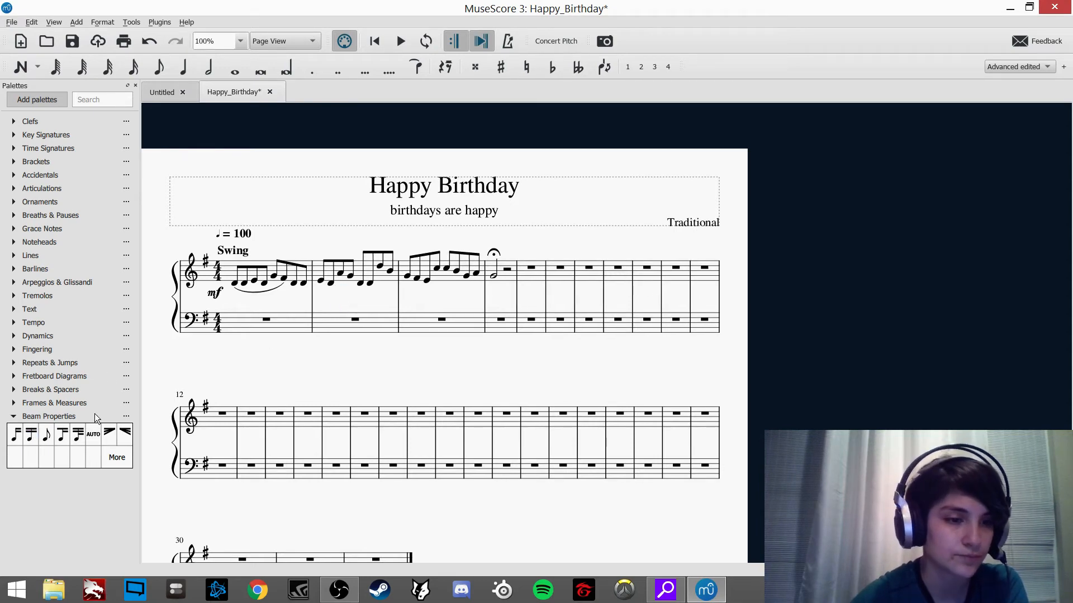
# Step: Examine the remaining beam properties, including the slower and faster feathered beams and the automatic option
pyautogui.click(109, 436)
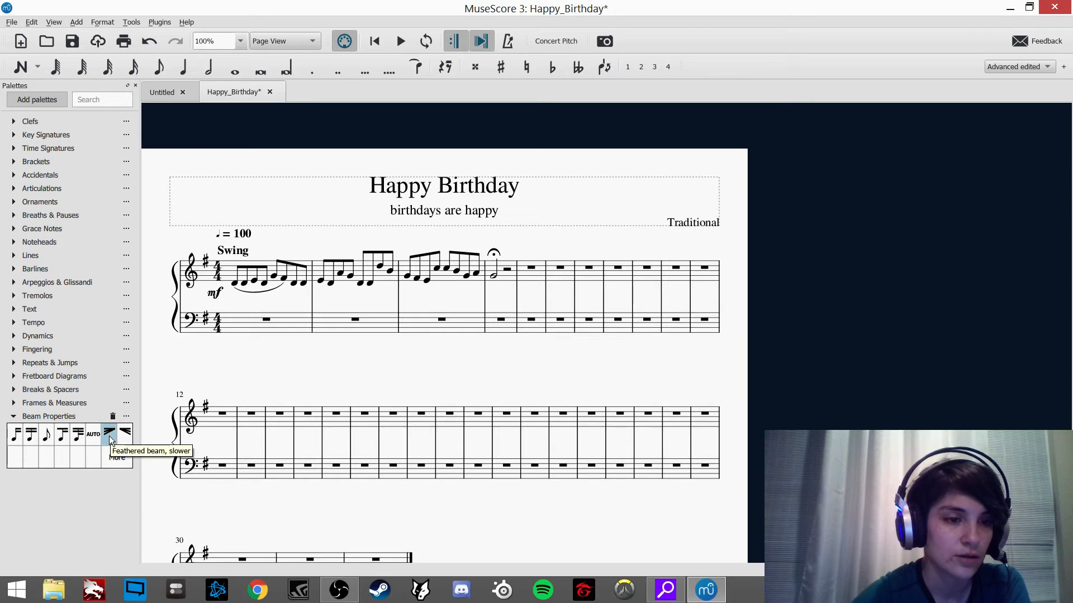
pyautogui.moveTo(309, 364); pyautogui.dragTo(309, 358)
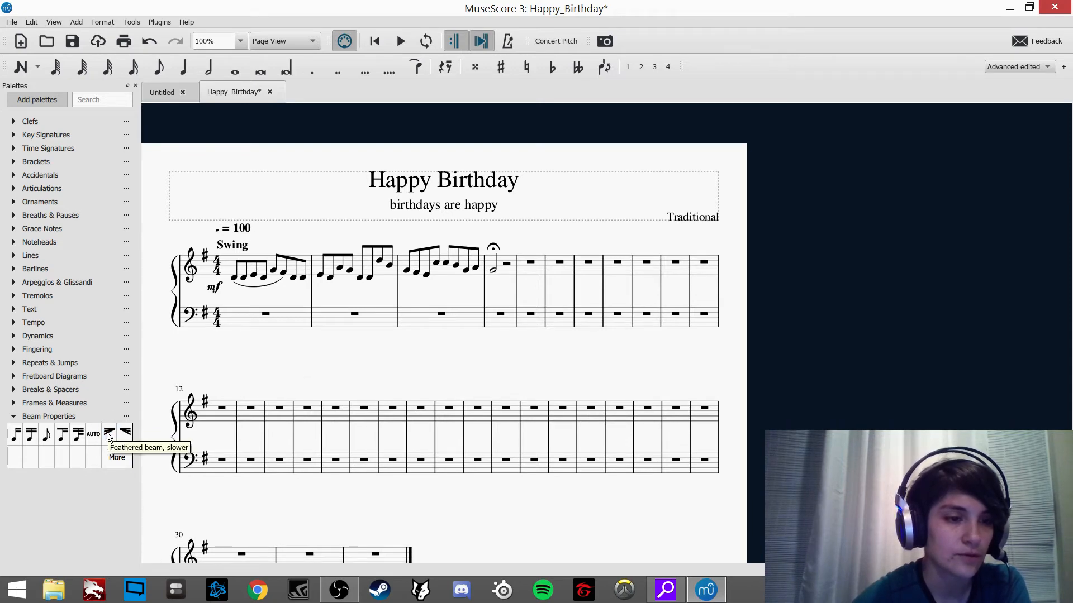
pyautogui.click(123, 435)
pyautogui.click(78, 436)
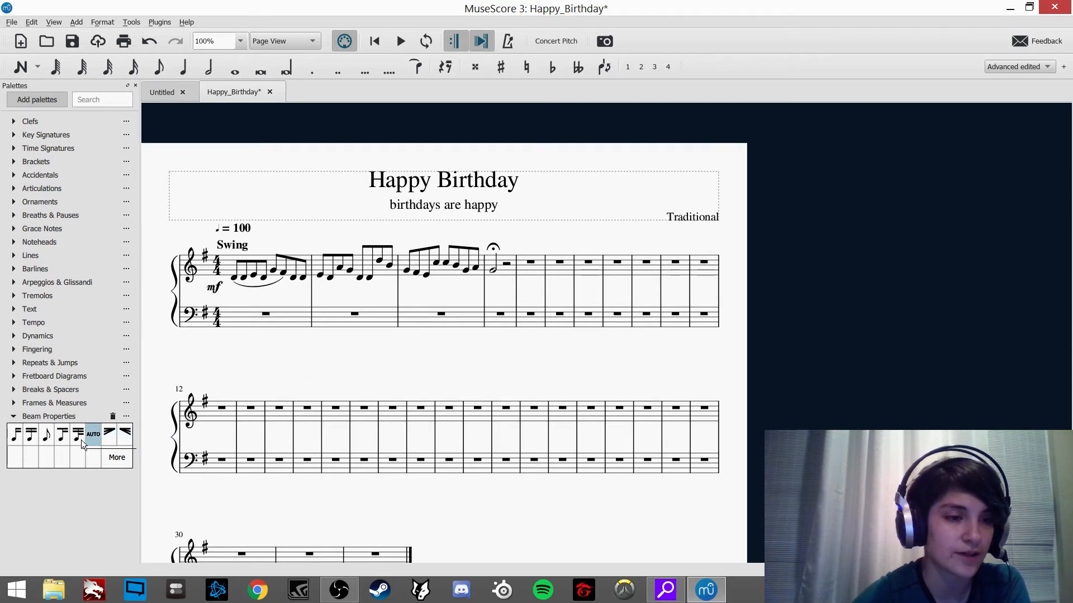
pyautogui.click(12, 416)
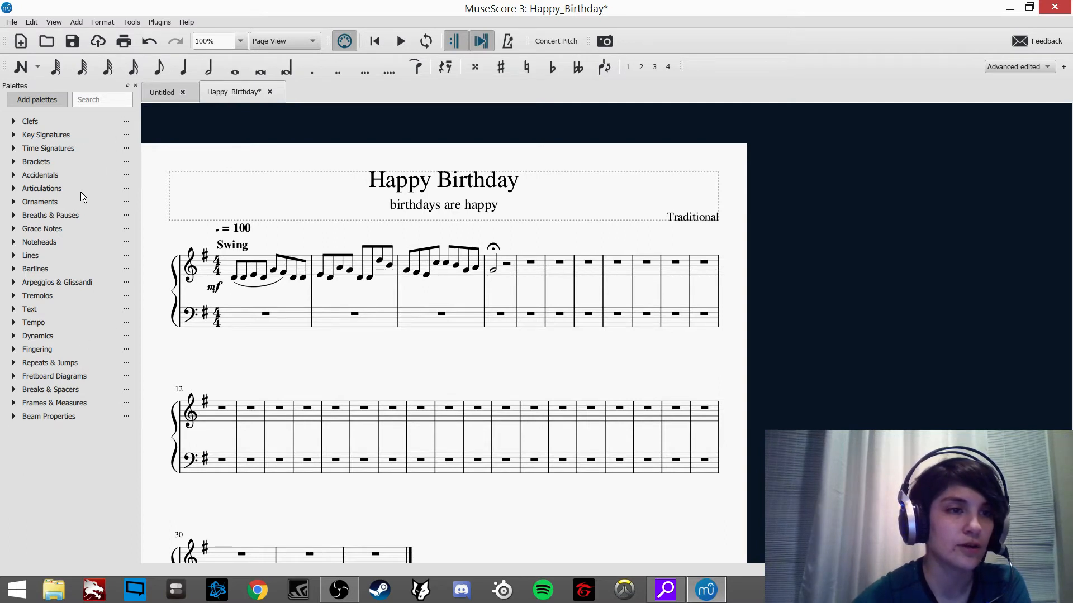
# Step: Play the score back from the first note of measure 1 and stop playback in measure 2
pyautogui.click(234, 276)
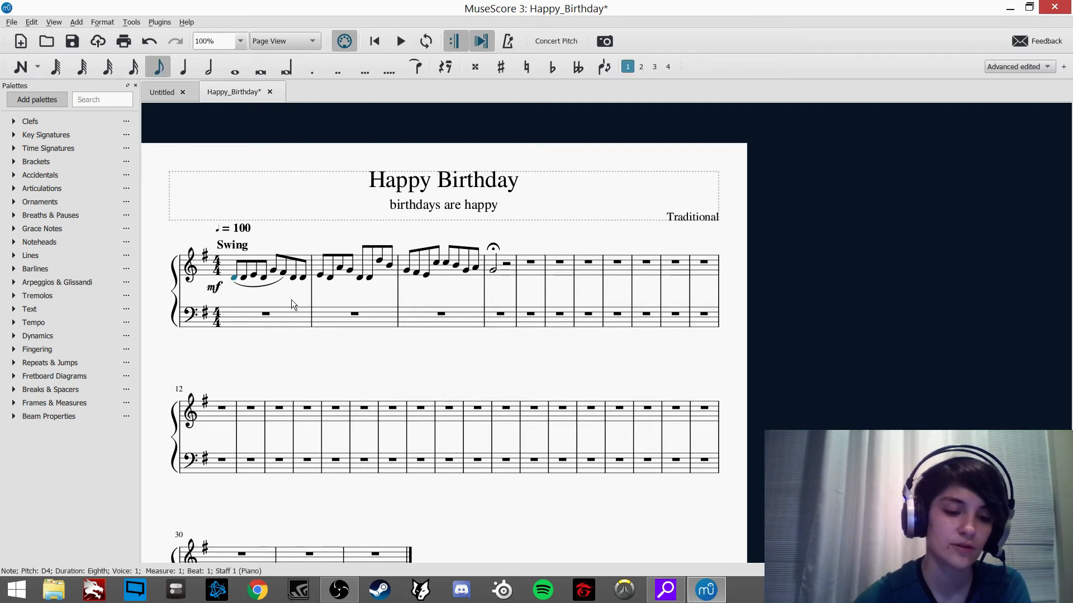
pyautogui.press('space')
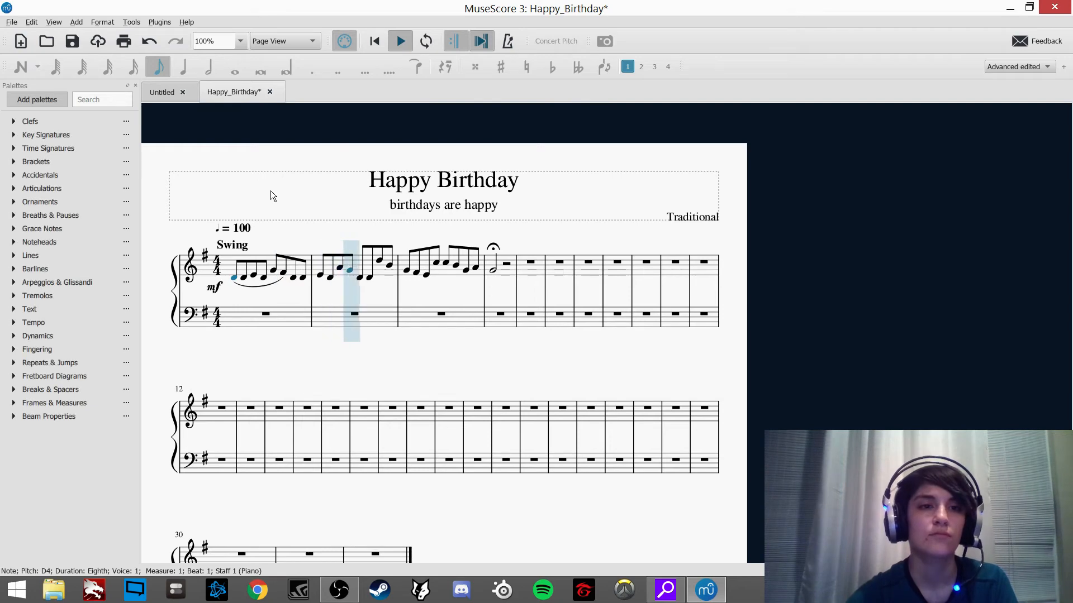
pyautogui.press('space')
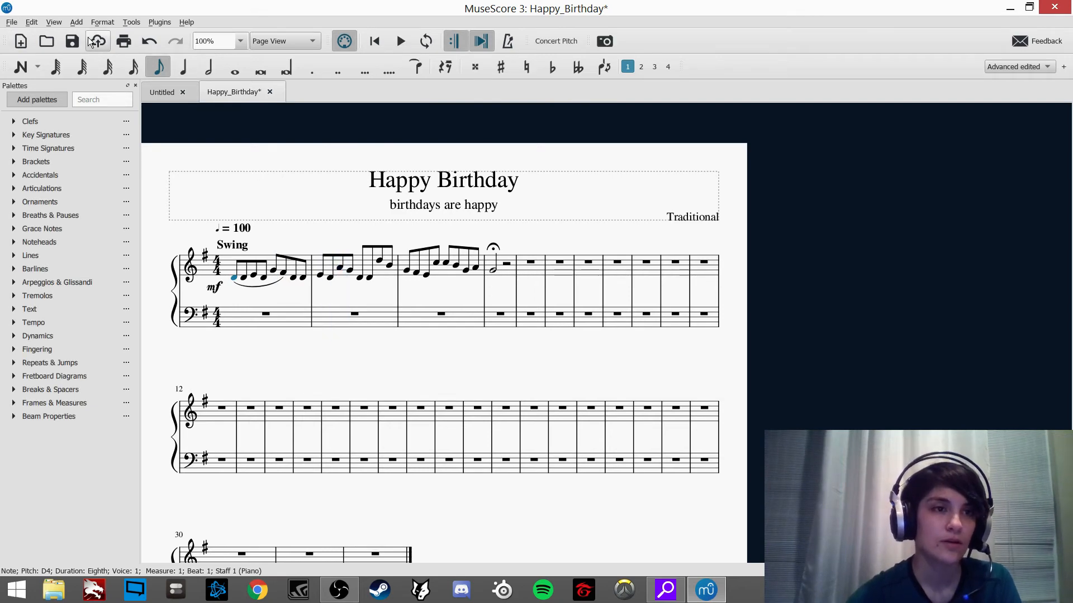
# Step: Save the Happy_Birthday score and clear the note selection
pyautogui.click(11, 21)
pyautogui.click(48, 88)
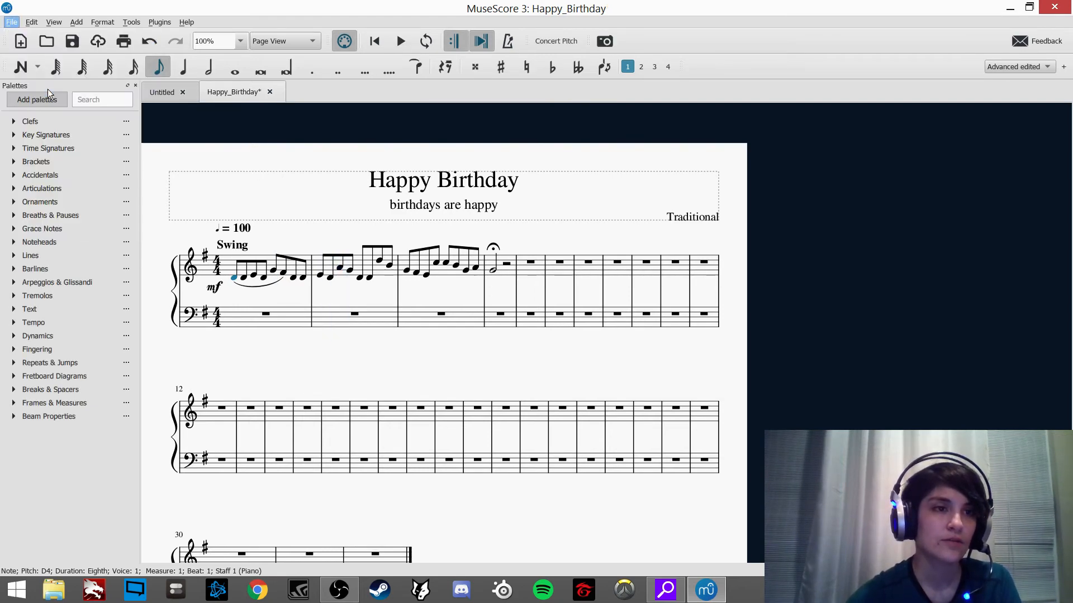
pyautogui.click(358, 234)
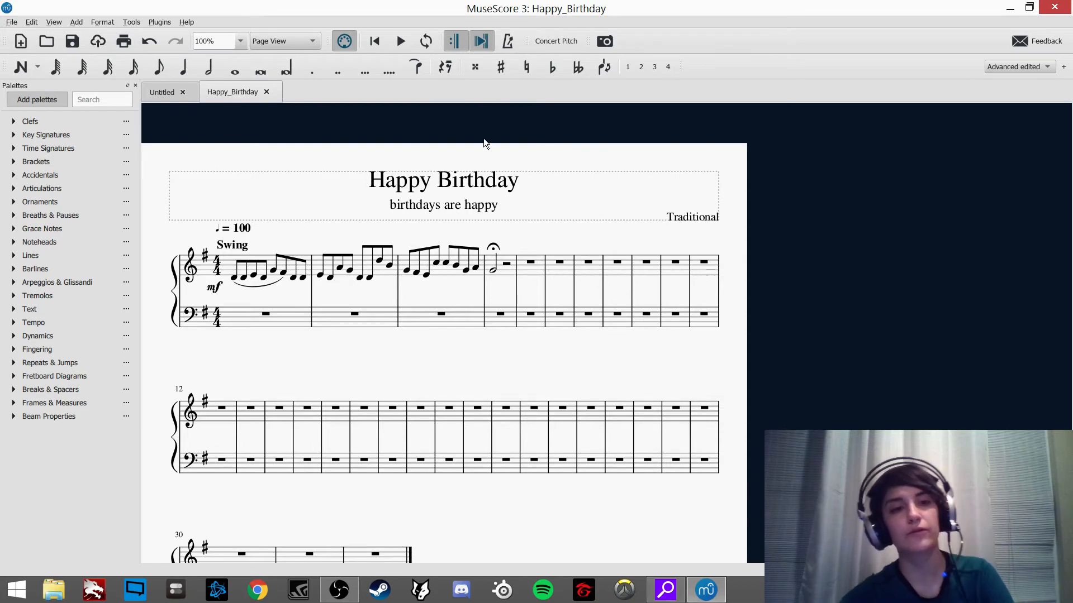
# Step: Change the score's time signature from the first measure to 3/4 in both staves
pyautogui.click(219, 273)
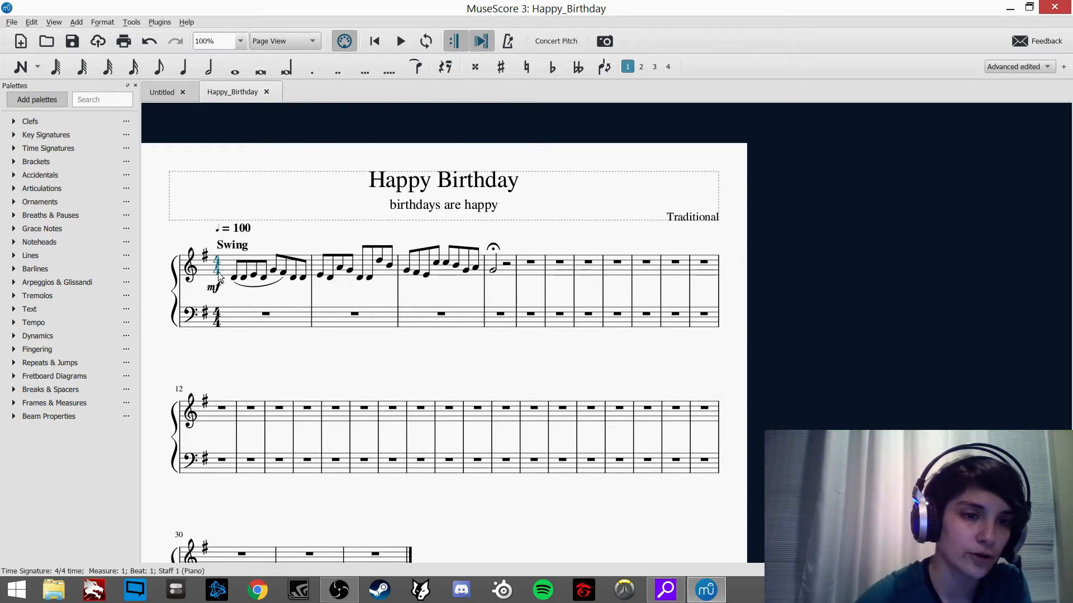
pyautogui.click(14, 135)
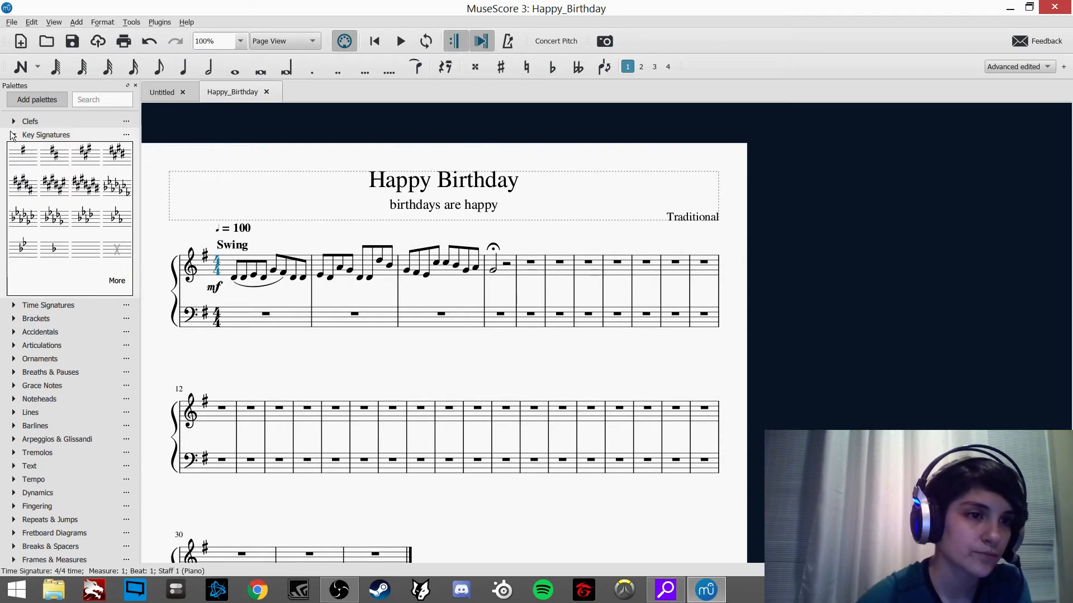
pyautogui.click(13, 135)
pyautogui.click(13, 149)
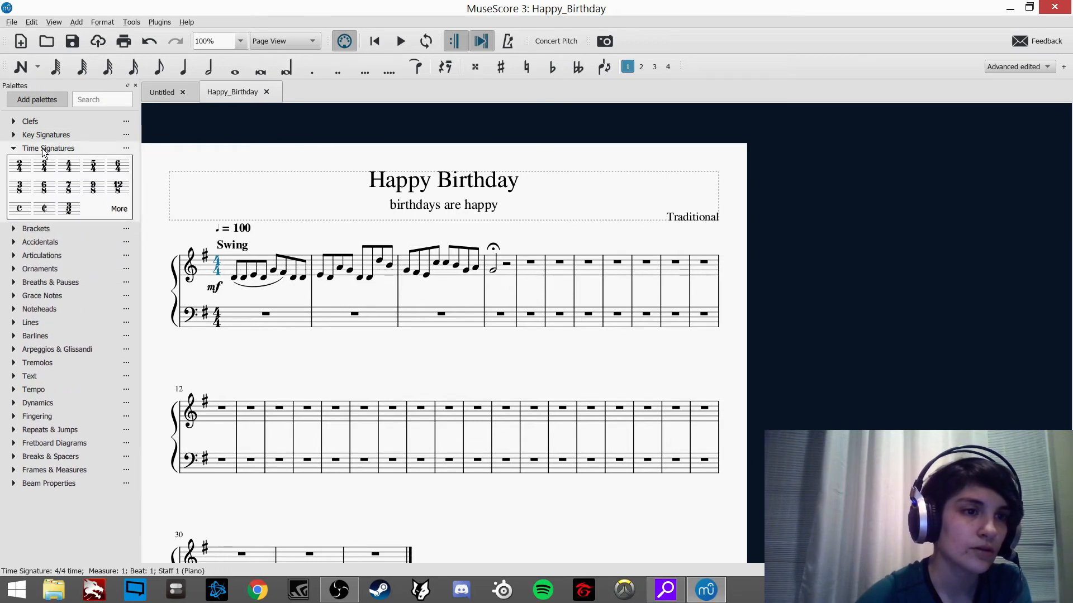
pyautogui.moveTo(50, 173)
pyautogui.mouseDown()
pyautogui.moveTo(182, 225)
pyautogui.moveTo(221, 267)
pyautogui.mouseUp()
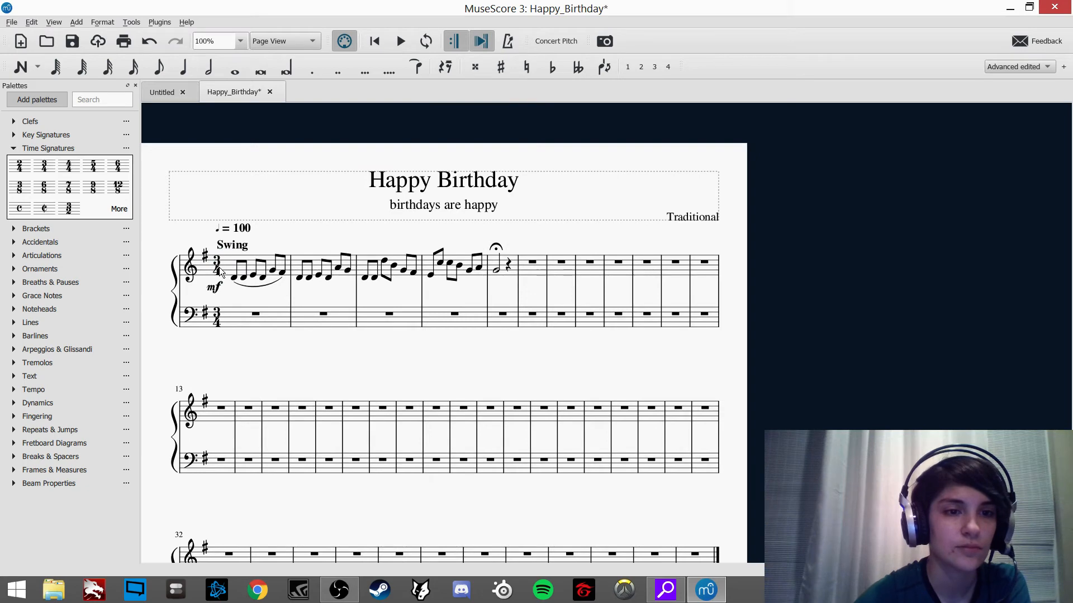
pyautogui.click(216, 265)
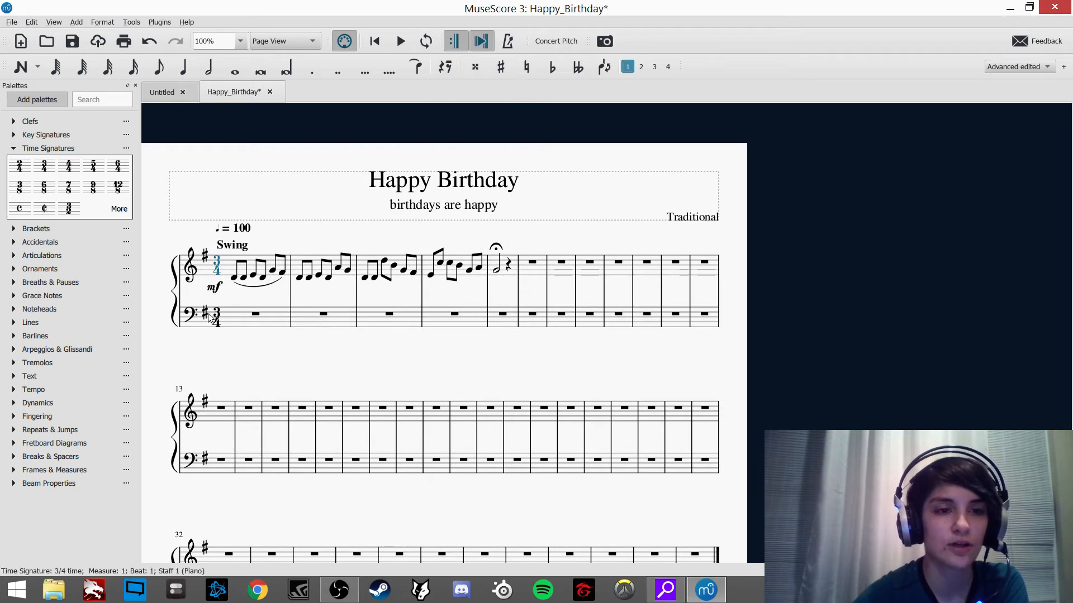
pyautogui.click(216, 319)
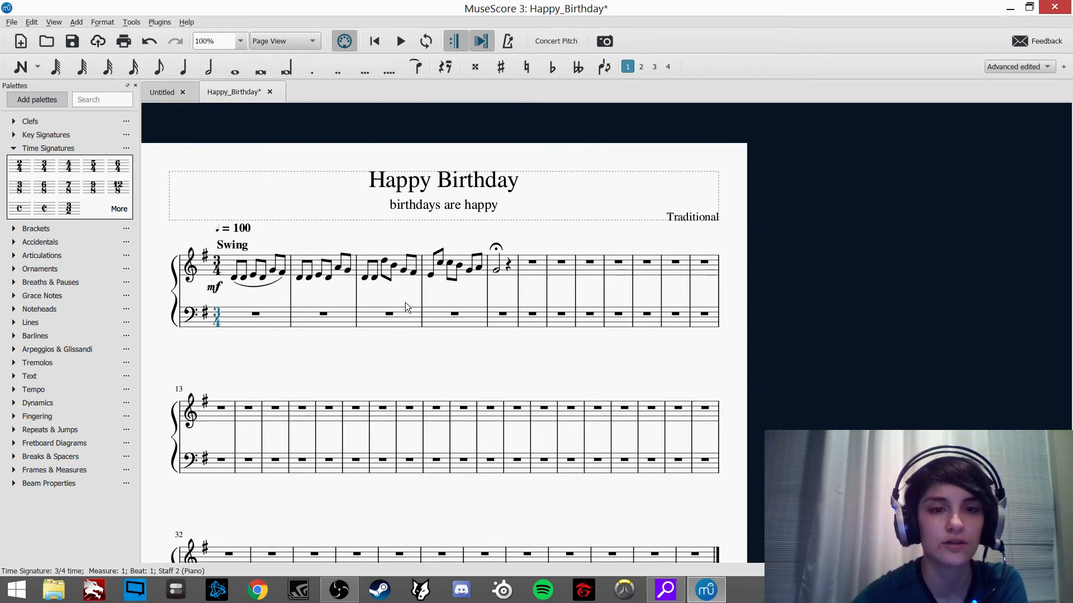
pyautogui.click(404, 303)
# Step: Listen to the rebarred 3/4 melody from the first note of measure 1
pyautogui.click(236, 281)
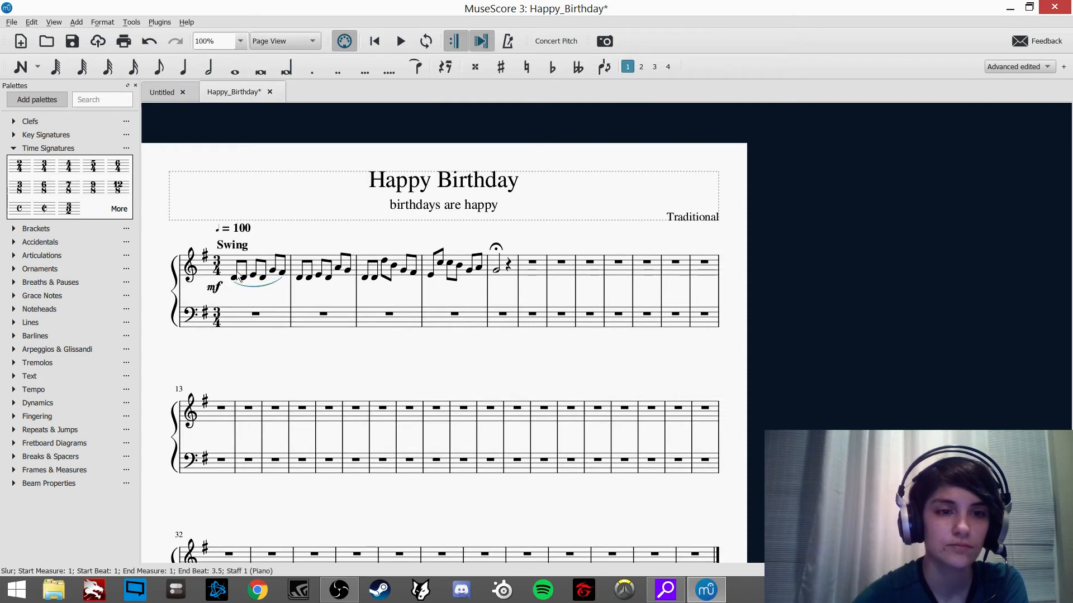
pyautogui.click(232, 280)
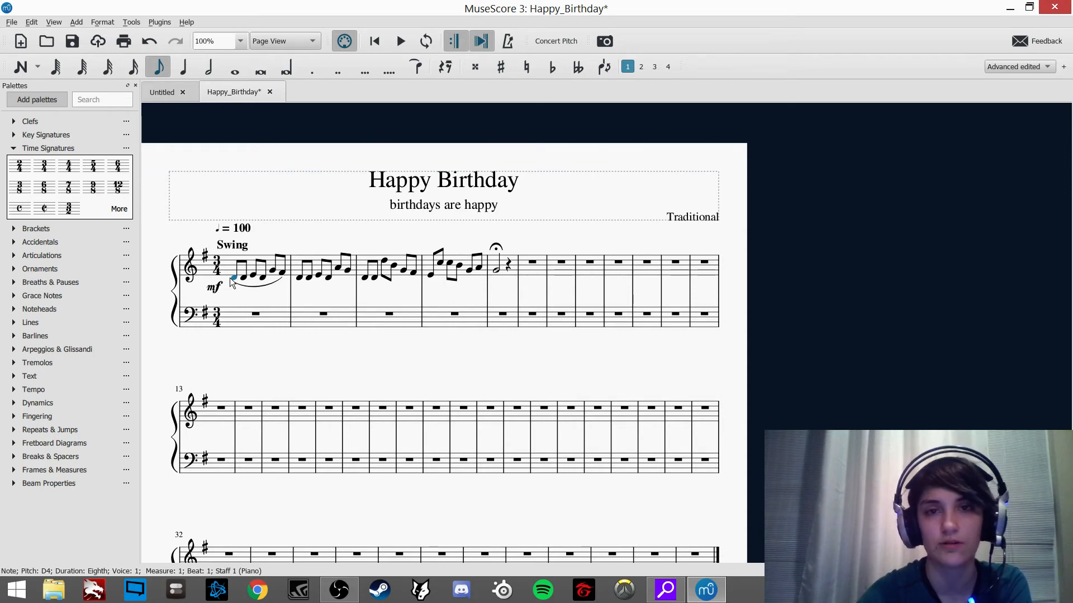
pyautogui.press('space')
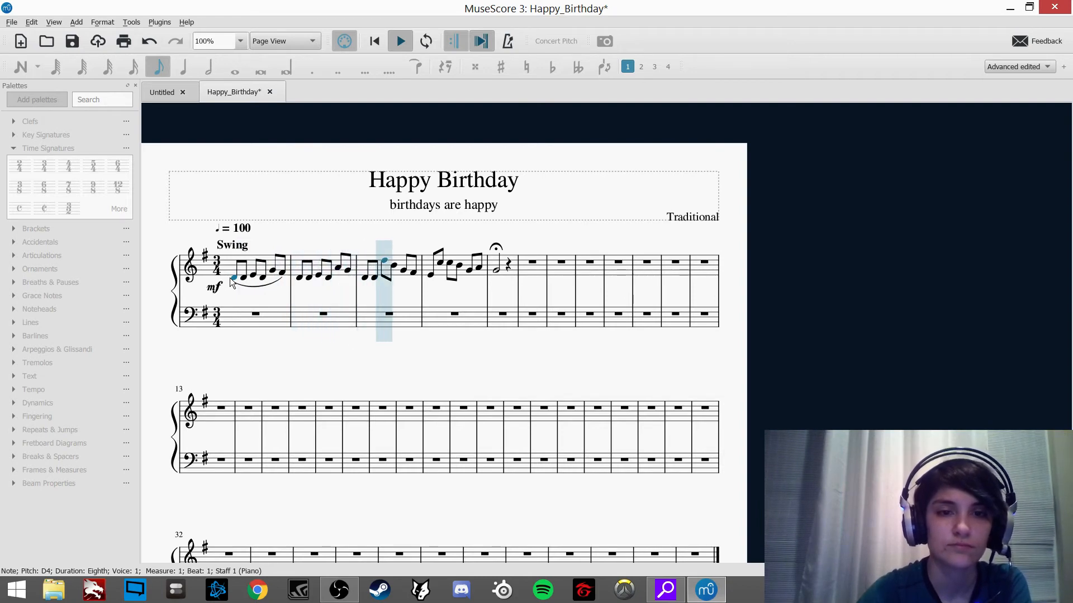
pyautogui.press('space')
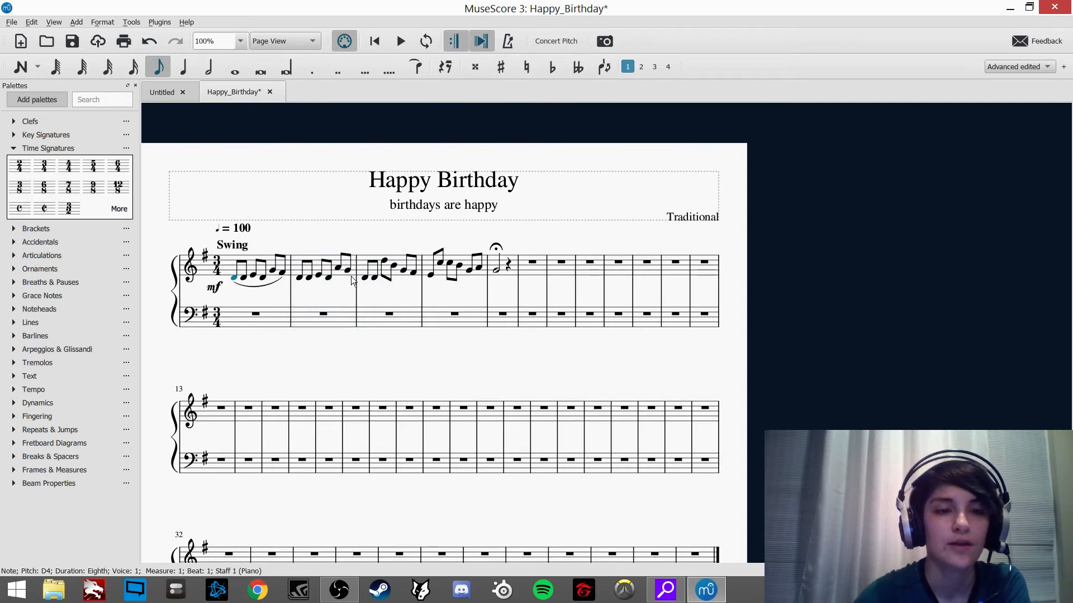
# Step: Turn the notes on beats 2 and 3 of measure 1 into quarter notes, E4 and D4
pyautogui.click(254, 275)
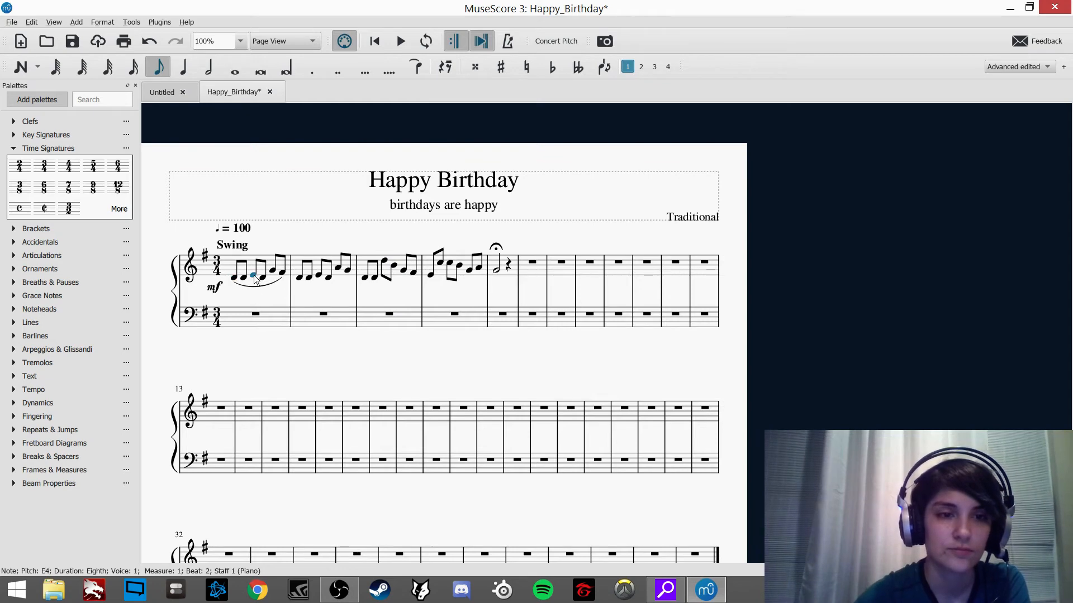
pyautogui.click(190, 73)
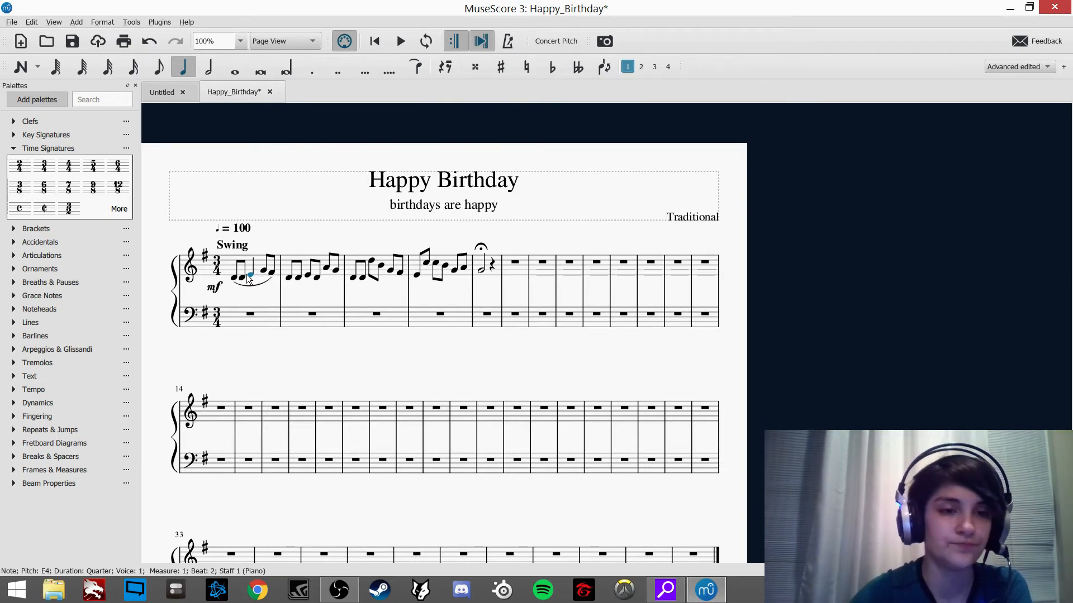
pyautogui.press('Down')
pyautogui.press('Down')
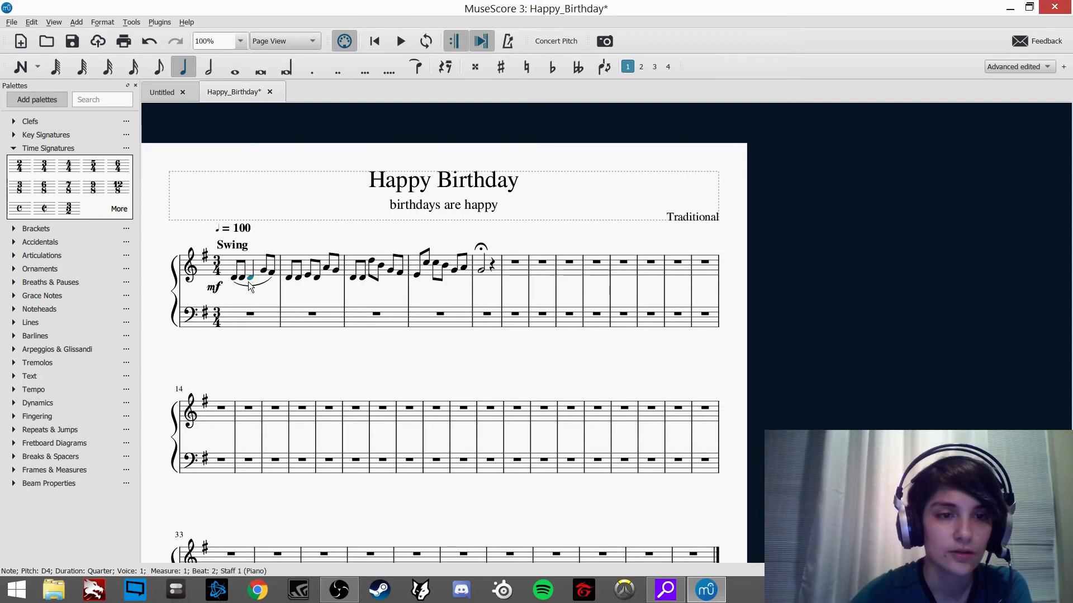
pyautogui.press('Up')
pyautogui.press('Up')
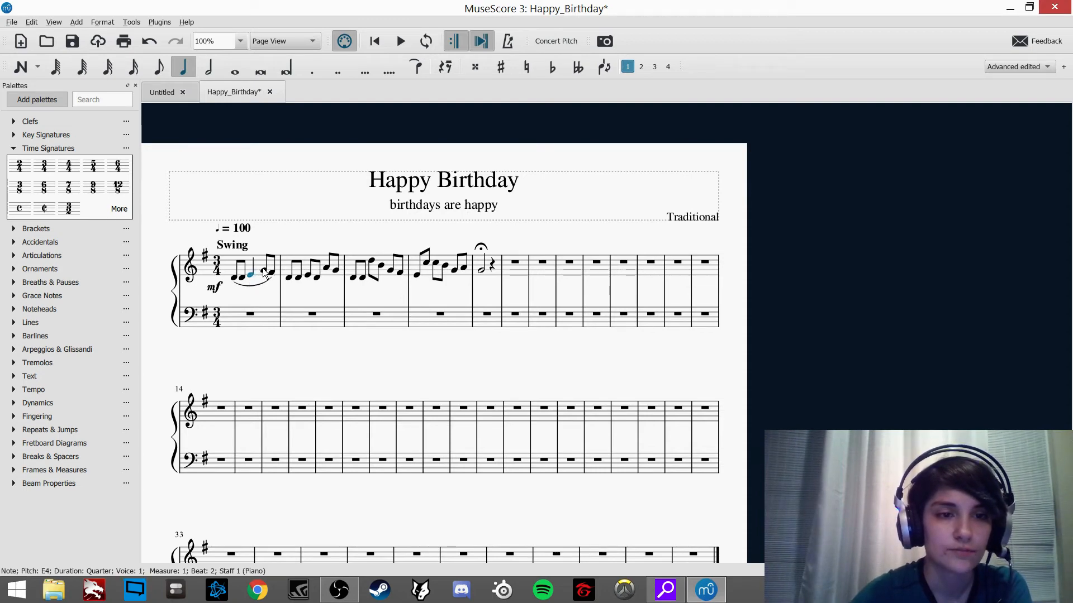
pyautogui.click(263, 271)
pyautogui.click(182, 74)
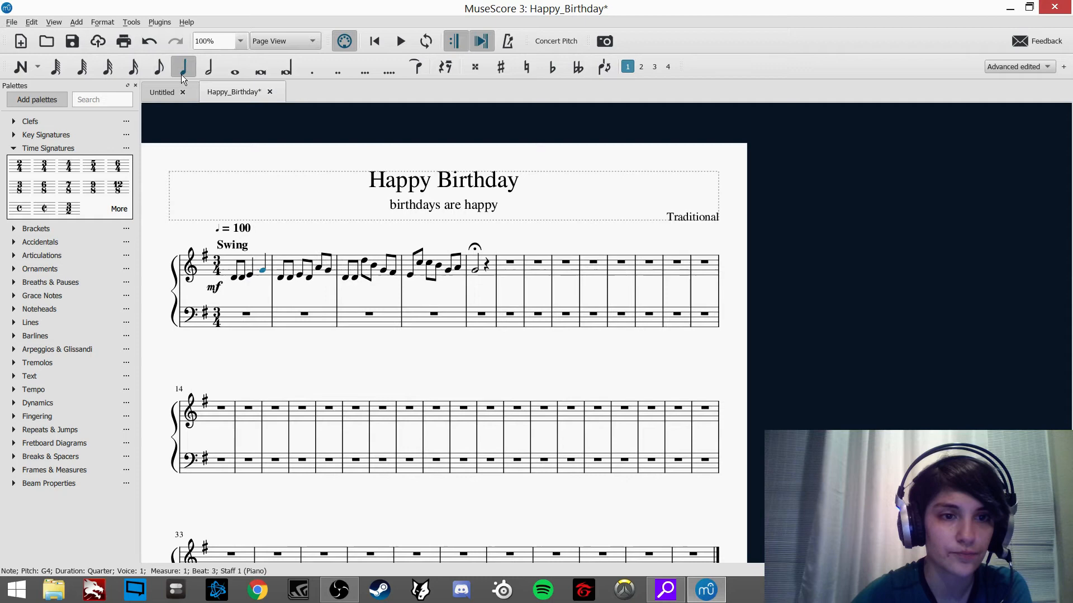
# Step: Change the first note of measure 2 to a quarter note on G4
pyautogui.click(279, 277)
pyautogui.click(183, 67)
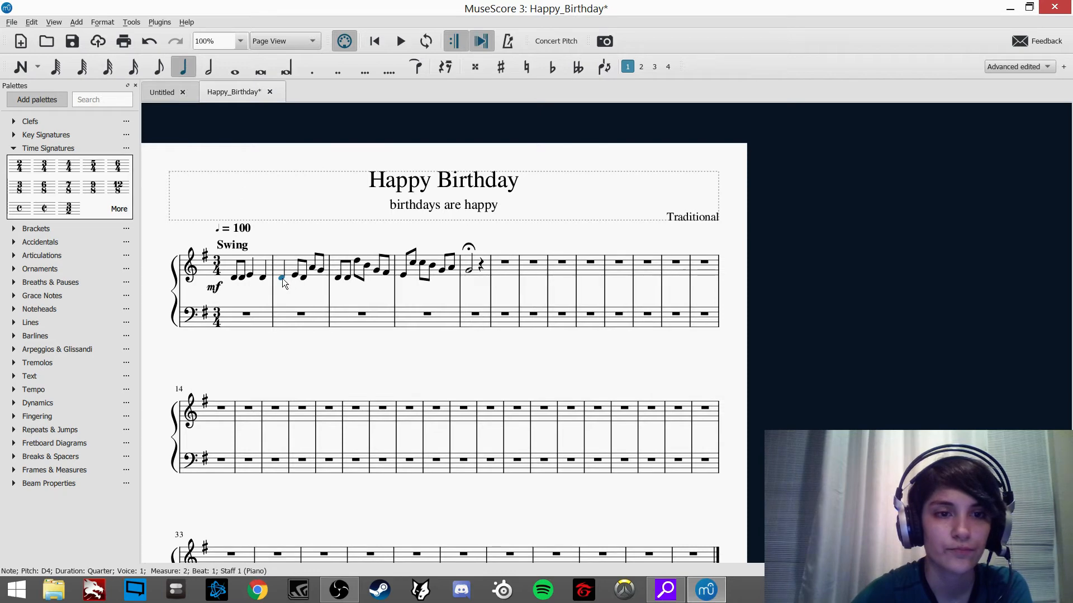
pyautogui.press('g')
pyautogui.press('Up')
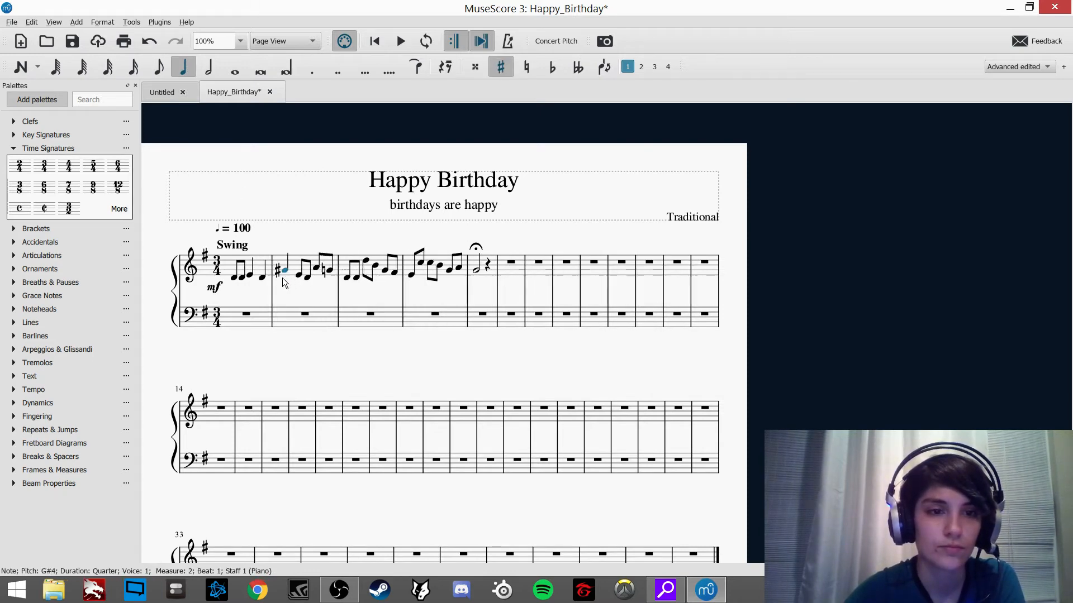
pyautogui.press('Down')
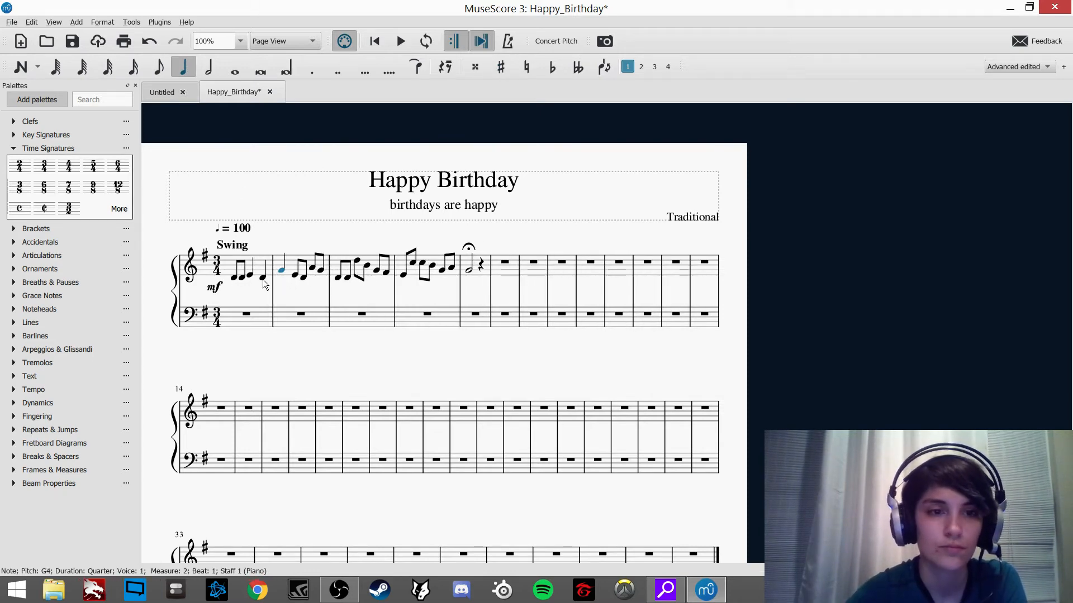
# Step: Play back the edited opening of the melody from the first note and stop
pyautogui.click(234, 278)
pyautogui.press('space')
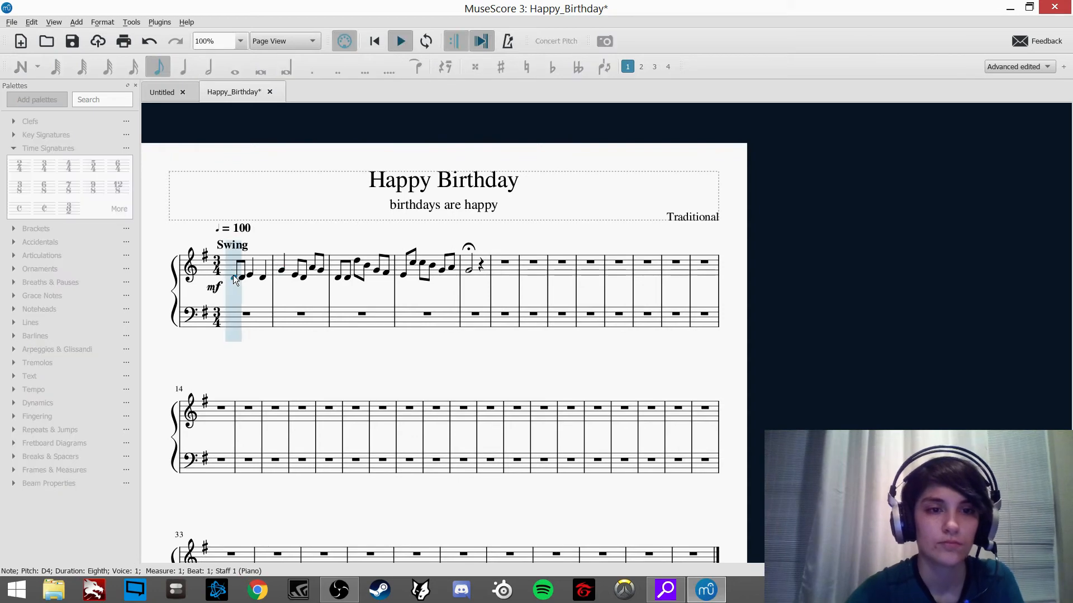
pyautogui.press('space')
# Step: Change the note on beat 2 of measure 2 to a half note on F#4
pyautogui.click(296, 276)
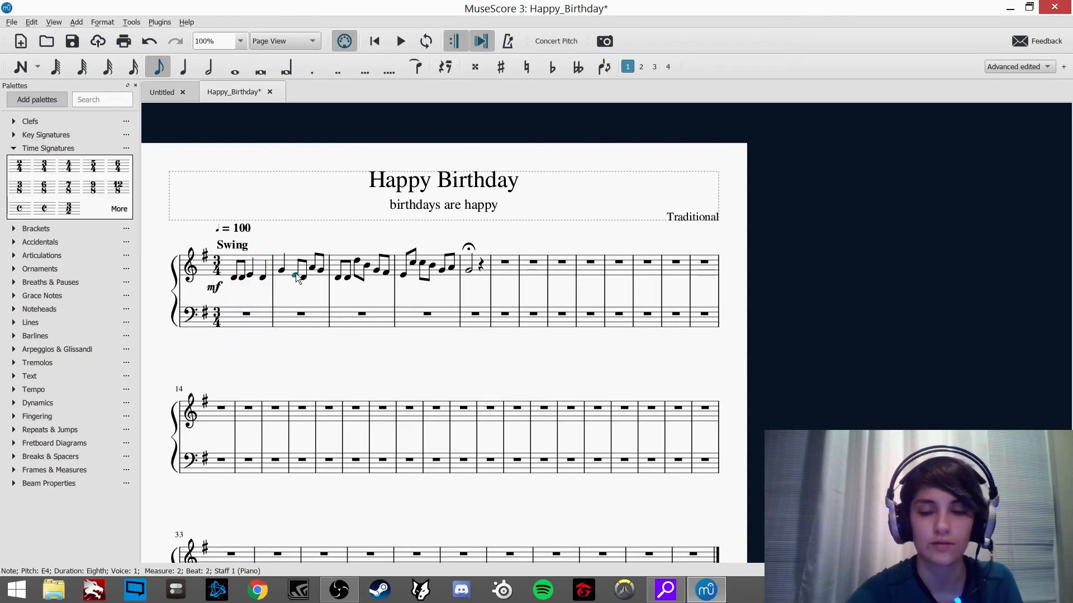
pyautogui.press('Up')
pyautogui.press('Up')
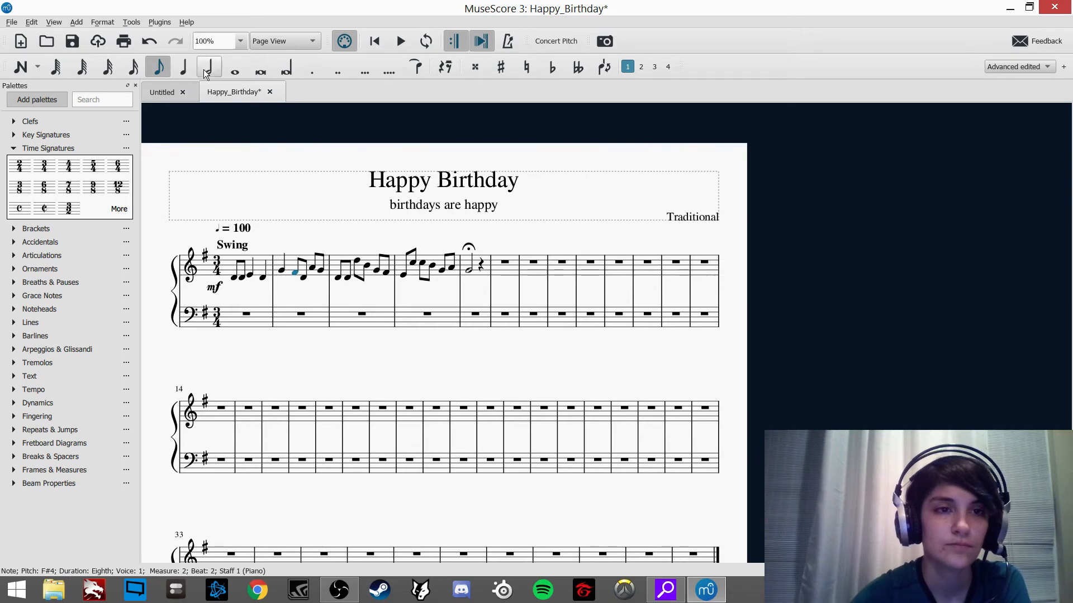
pyautogui.click(209, 67)
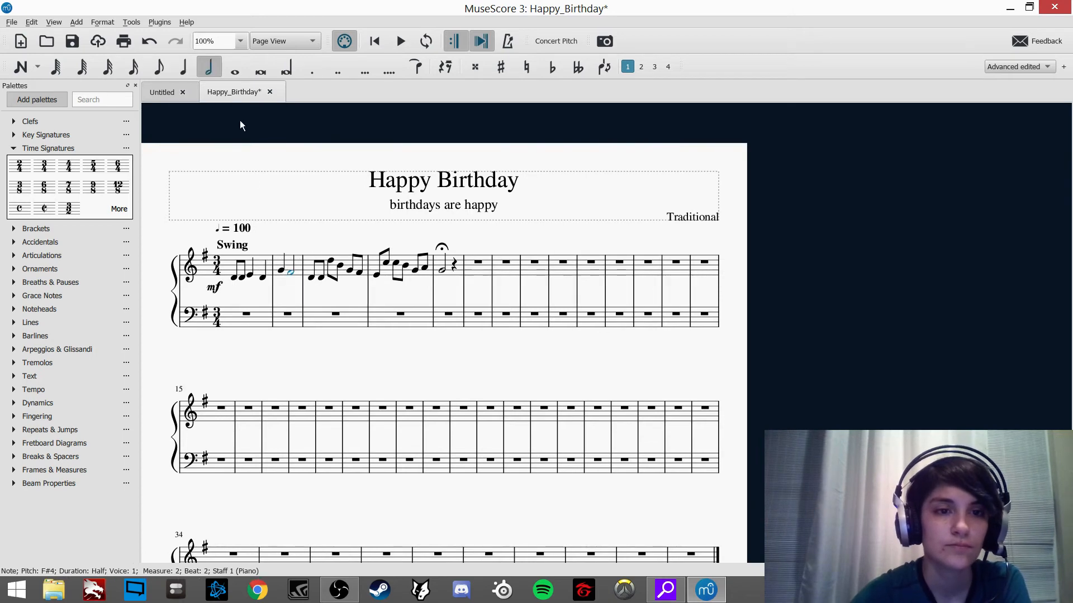
# Step: Turn the notes on beats 2 and 3 of measure 3 into quarter notes, E4 and D4
pyautogui.click(331, 273)
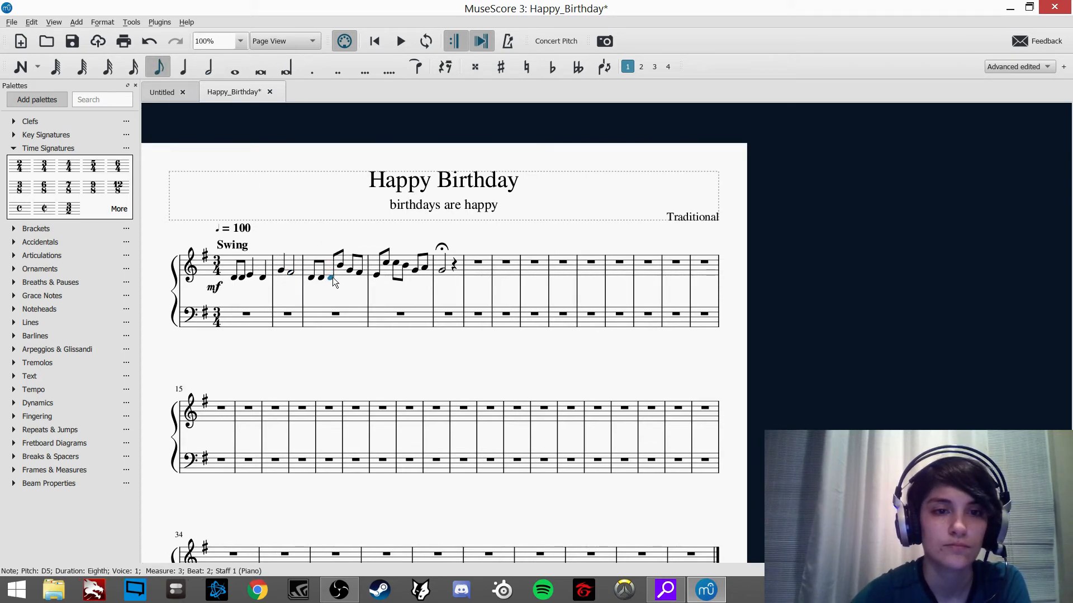
pyautogui.moveTo(333, 277); pyautogui.dragTo(338, 273)
pyautogui.click(184, 68)
pyautogui.click(190, 66)
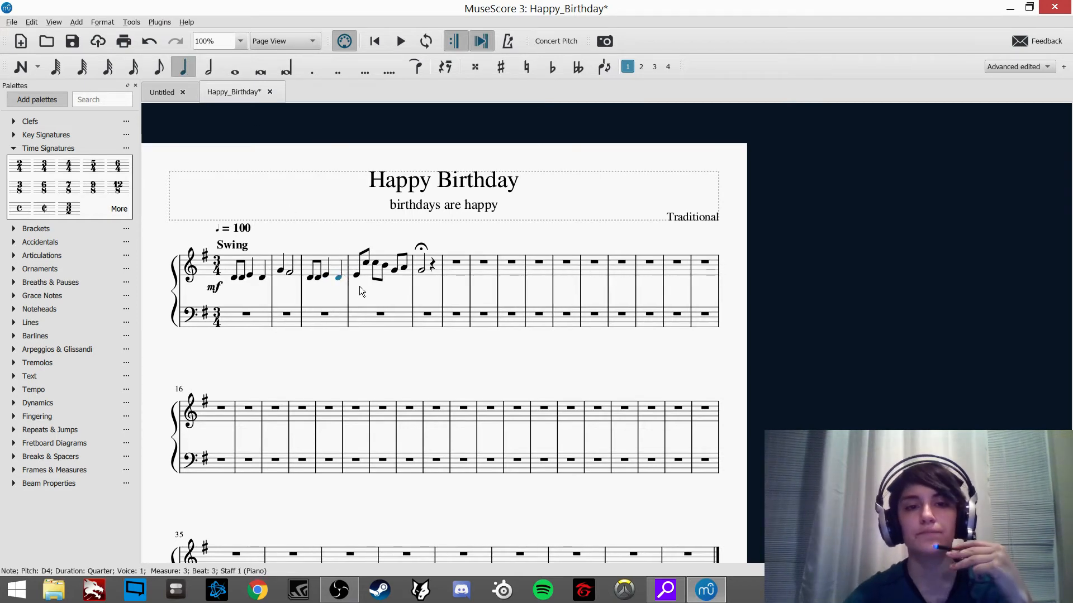
pyautogui.click(486, 284)
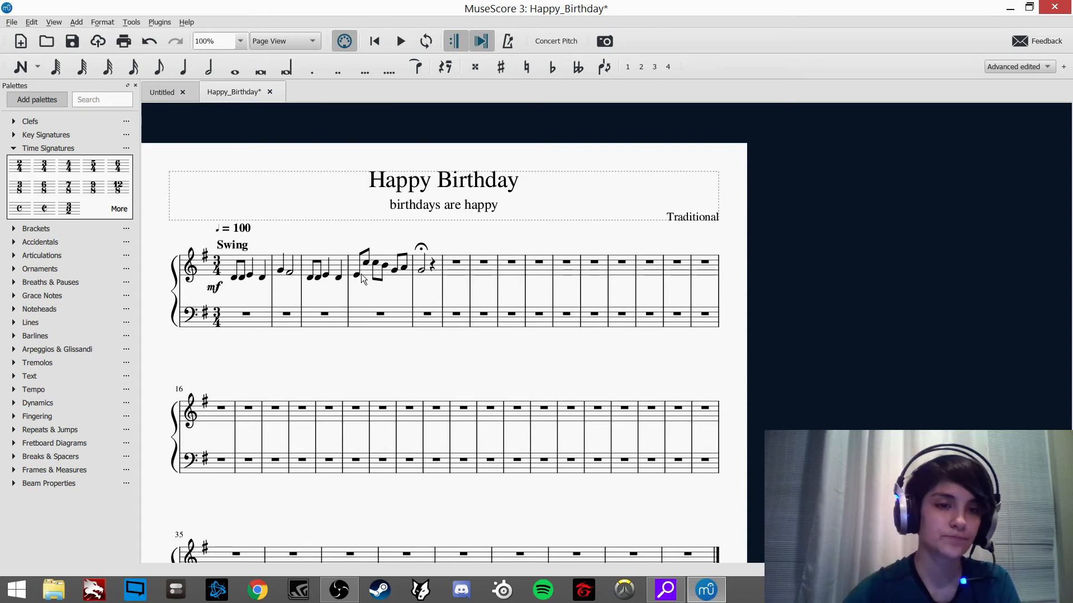
# Step: Play back the melody from the first note of measure 1 to check the corrected measures, and stop
pyautogui.click(234, 277)
pyautogui.press('space')
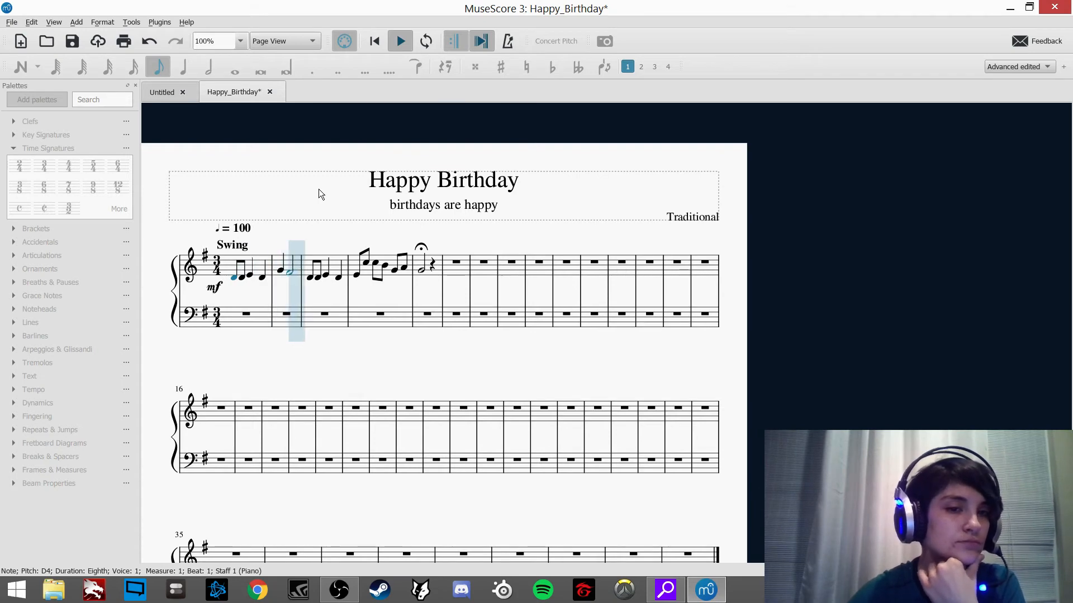
pyautogui.press('space')
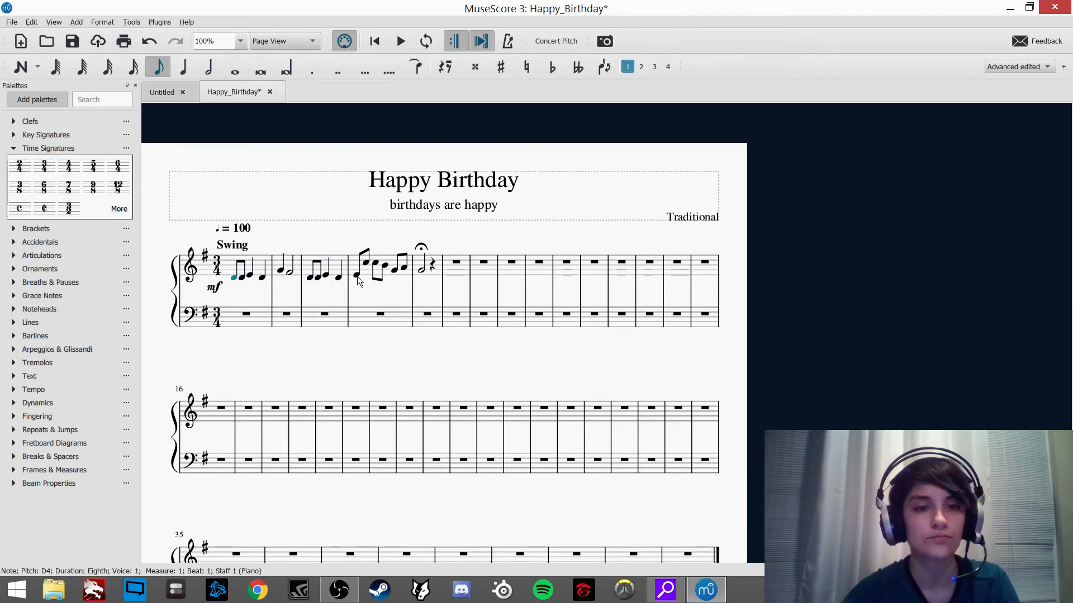
# Step: Change the notes of measure 4 to a quarter note on A4 followed by a half note on G4
pyautogui.moveTo(360, 270); pyautogui.dragTo(360, 267)
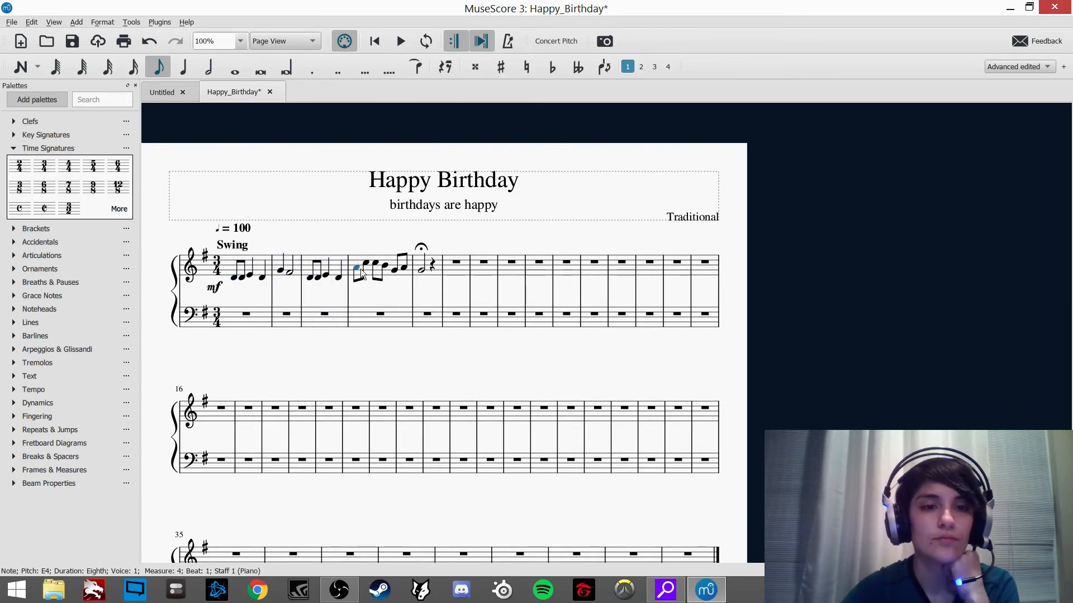
pyautogui.press('5')
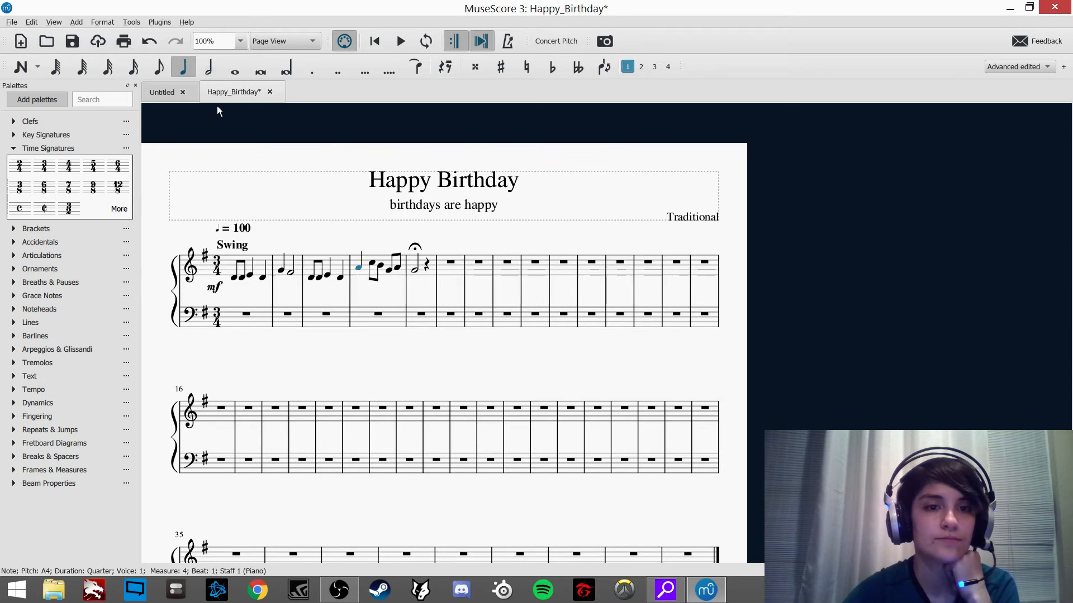
pyautogui.click(373, 267)
pyautogui.press('g')
pyautogui.press('6')
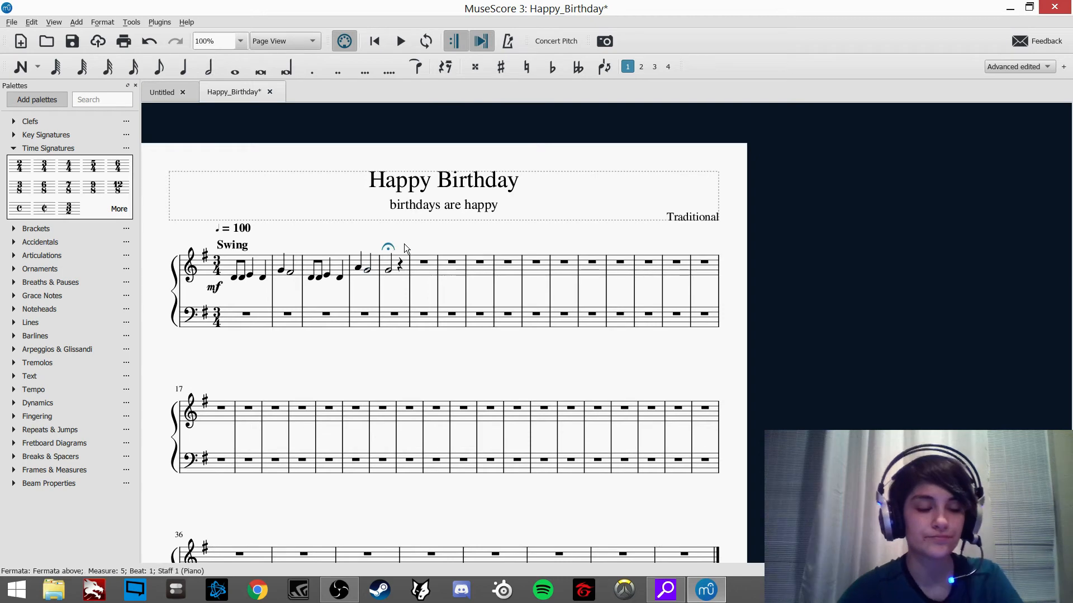
# Step: Delete the half note with the fermata in measure 5 and shorten the rest left on beat 1 to an eighth
pyautogui.click(390, 270)
pyautogui.press('Delete')
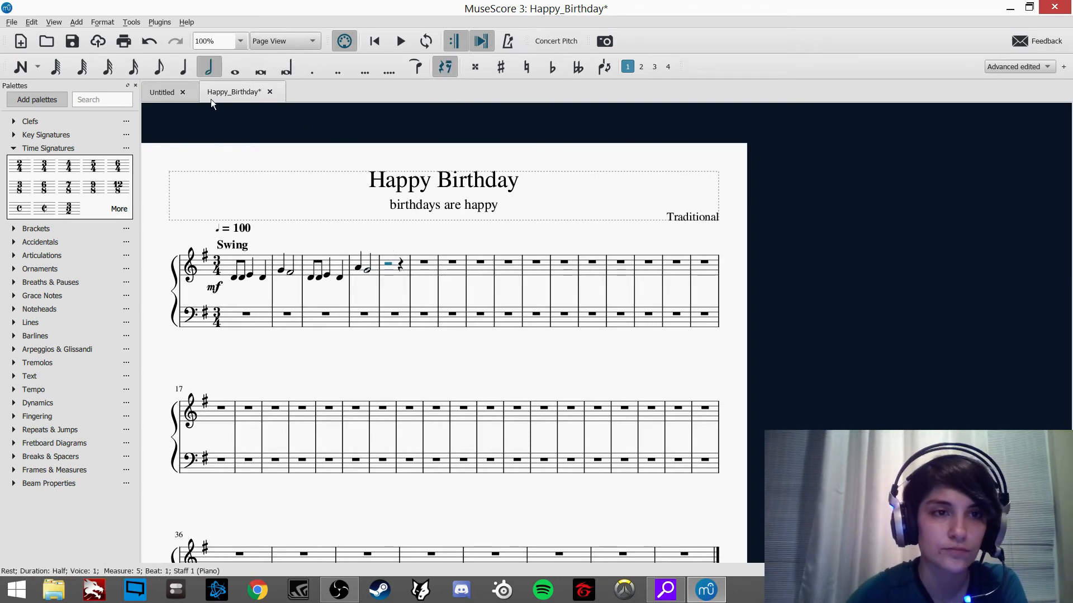
pyautogui.press('3')
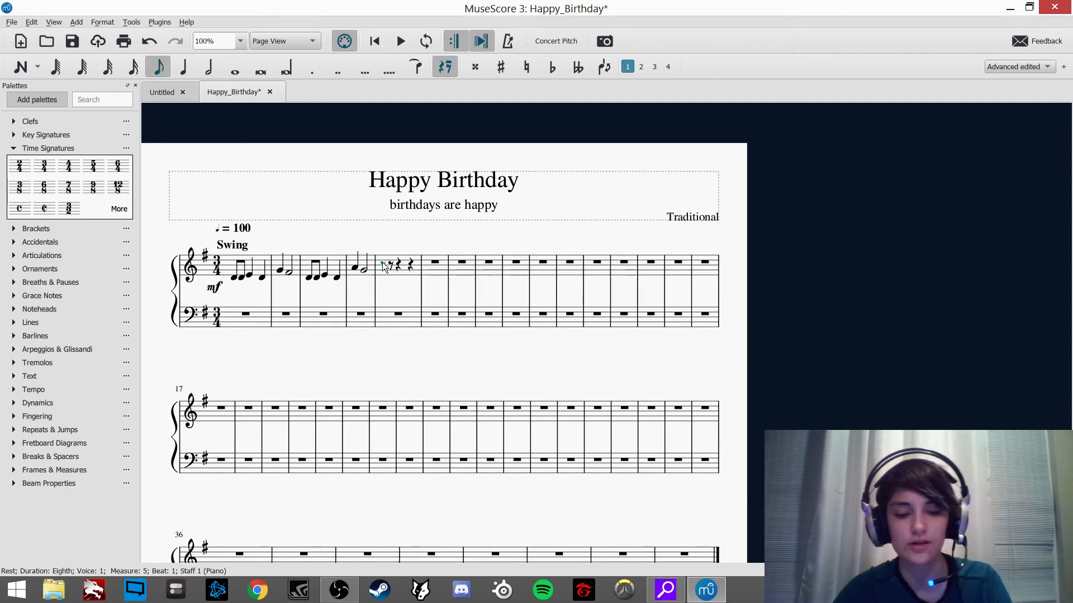
# Step: Enter two eighth notes on D4 and quarter notes on D5 and B4 in measure 5
pyautogui.press('n')
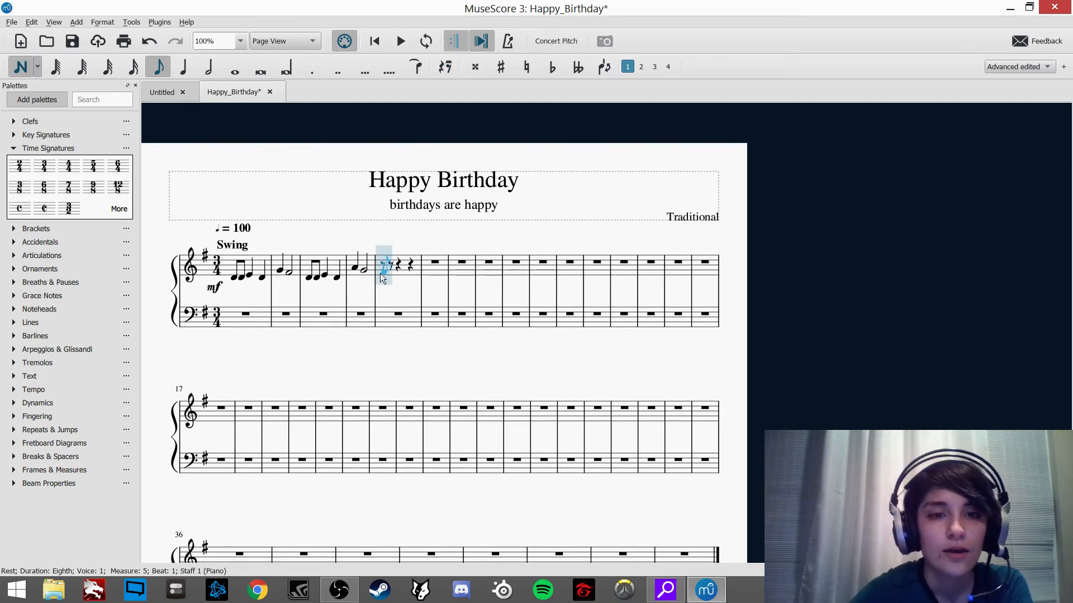
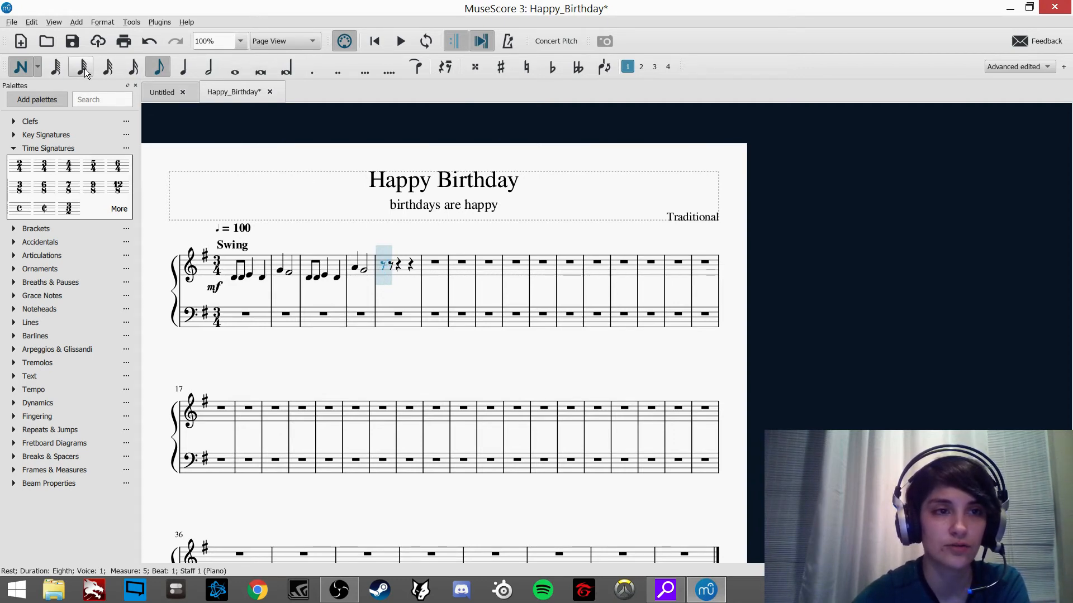
pyautogui.click(207, 67)
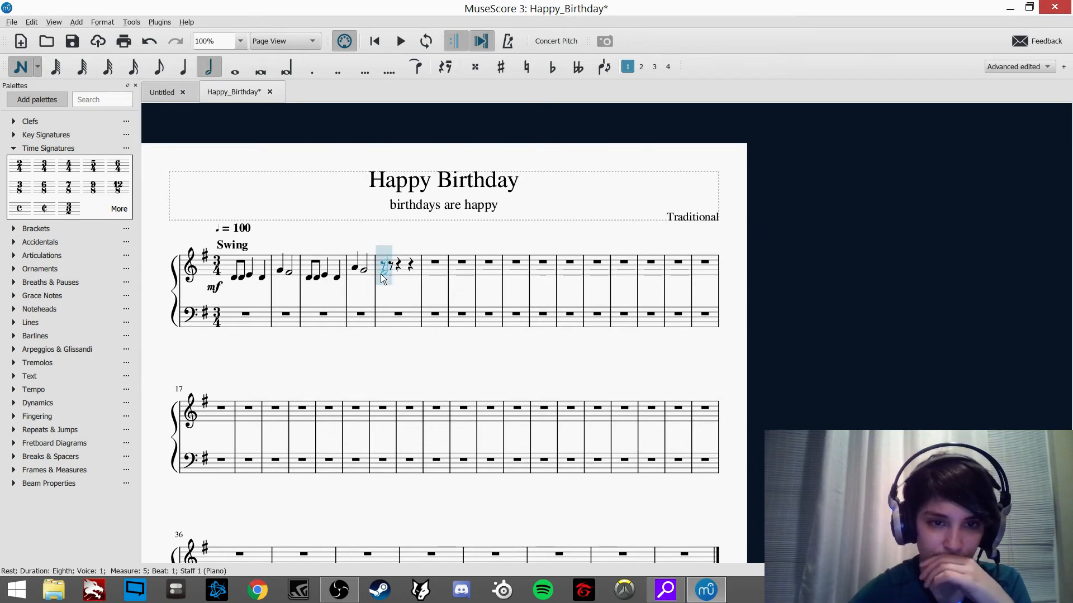
pyautogui.click(160, 66)
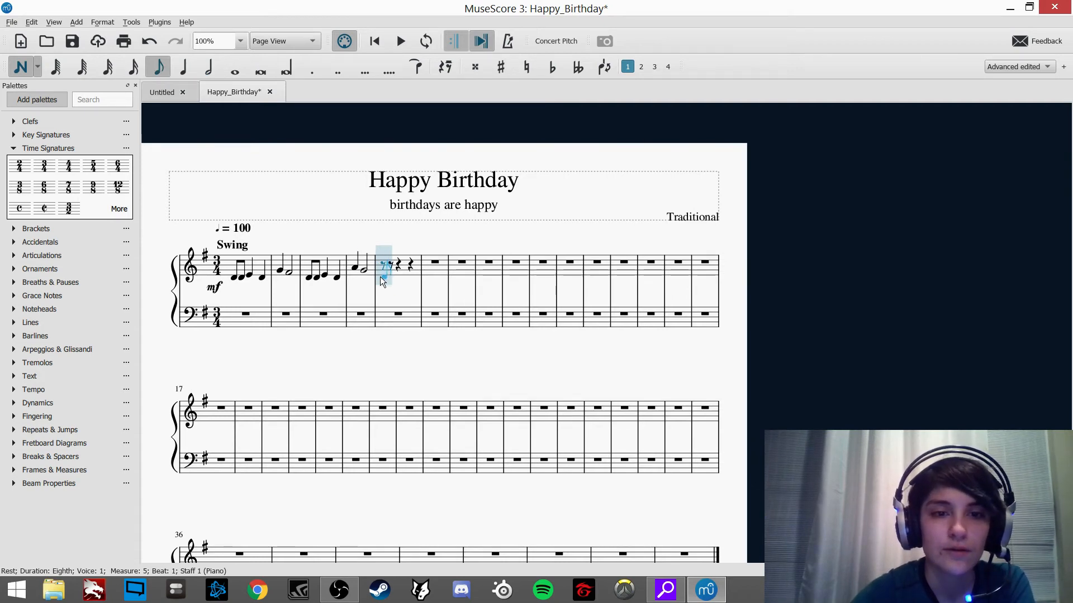
pyautogui.click(382, 278)
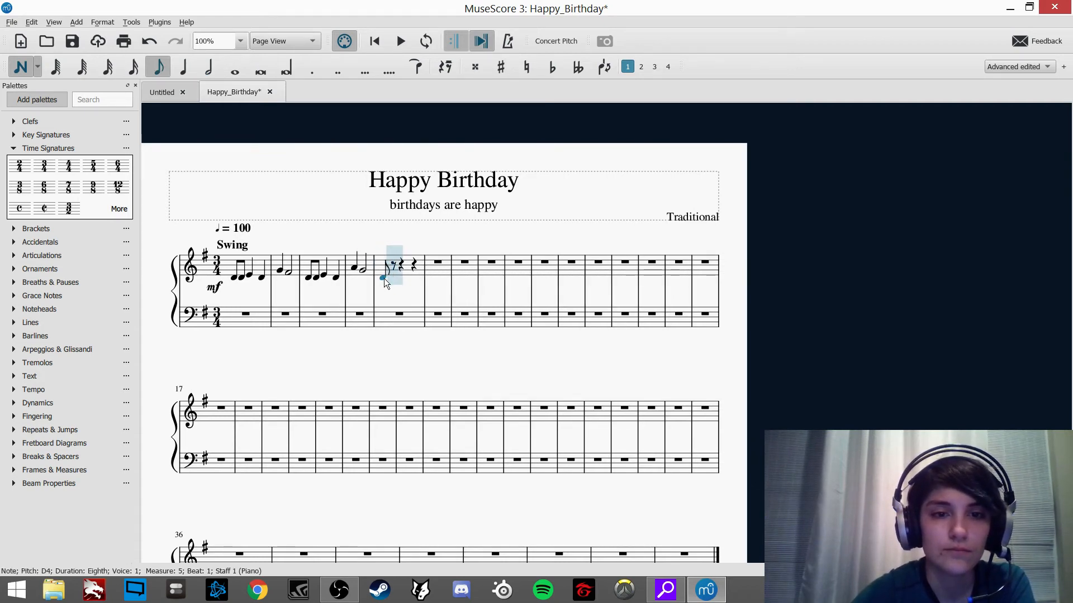
pyautogui.click(390, 278)
pyautogui.press('5')
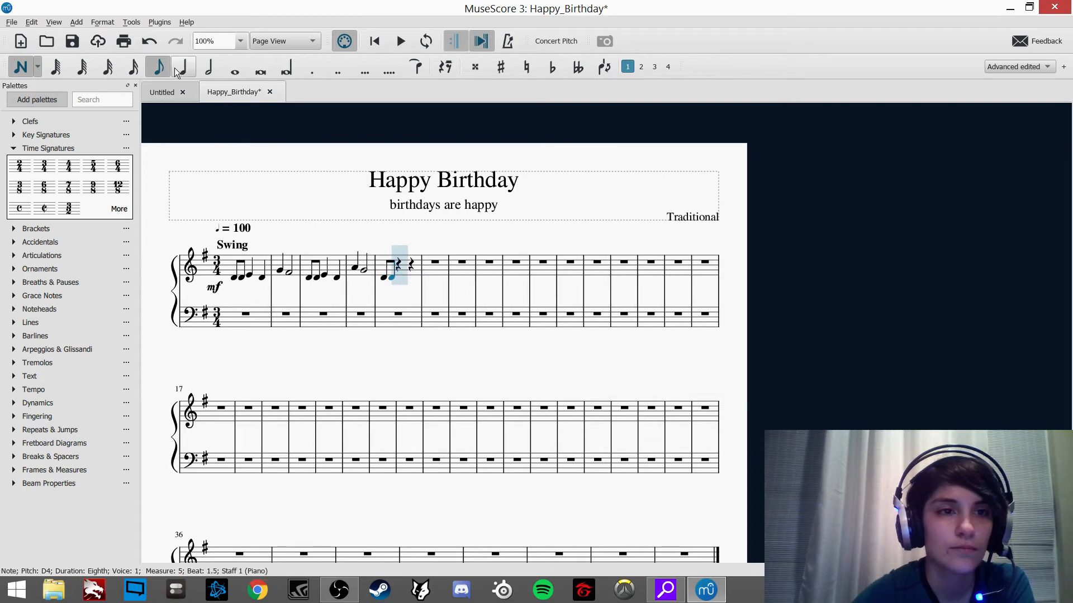
pyautogui.click(398, 261)
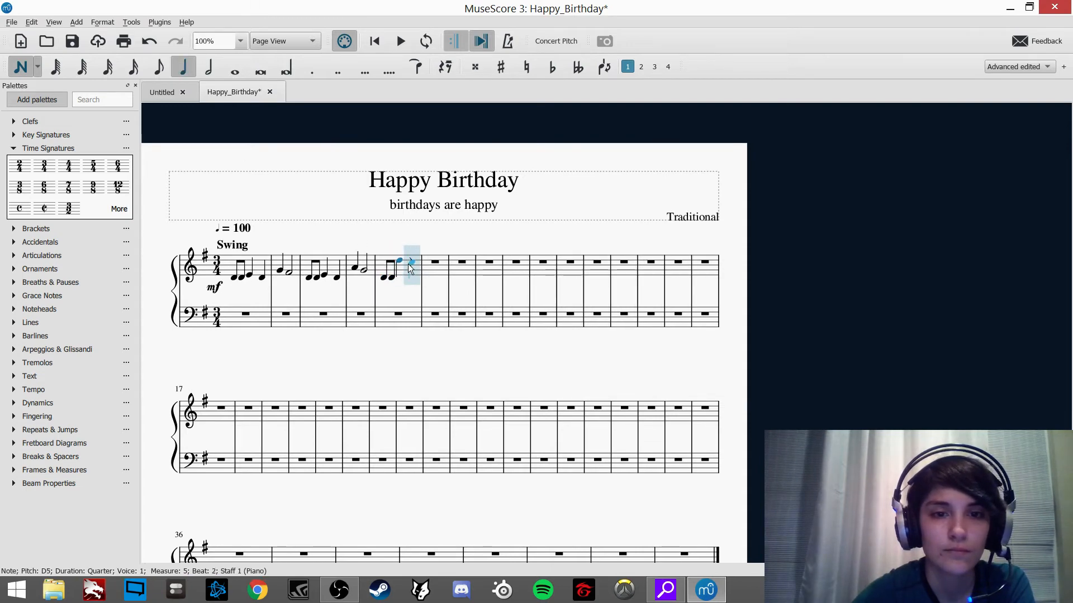
pyautogui.click(409, 266)
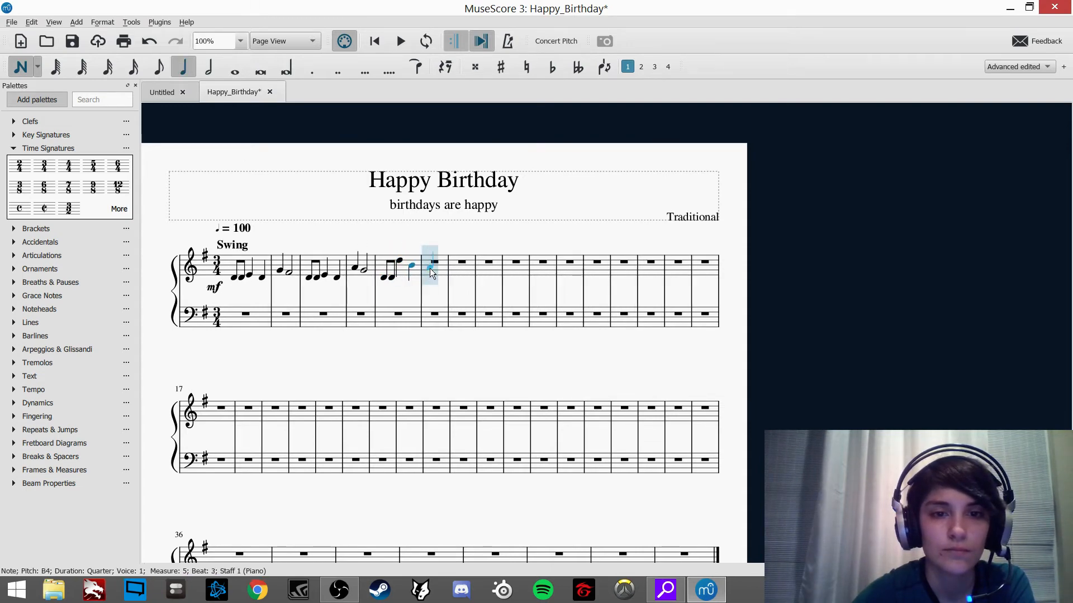
# Step: Fill measure 6 with quarter notes G4, F#4 and E4, tying the E4 to a dotted half note in measure 7
pyautogui.click(430, 269)
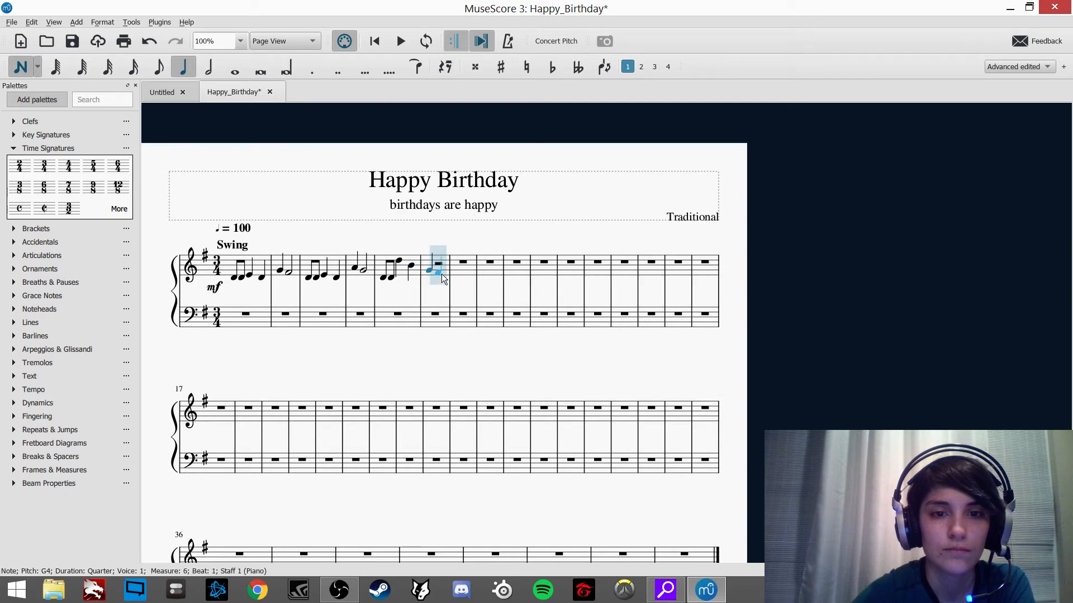
pyautogui.click(441, 274)
pyautogui.click(218, 71)
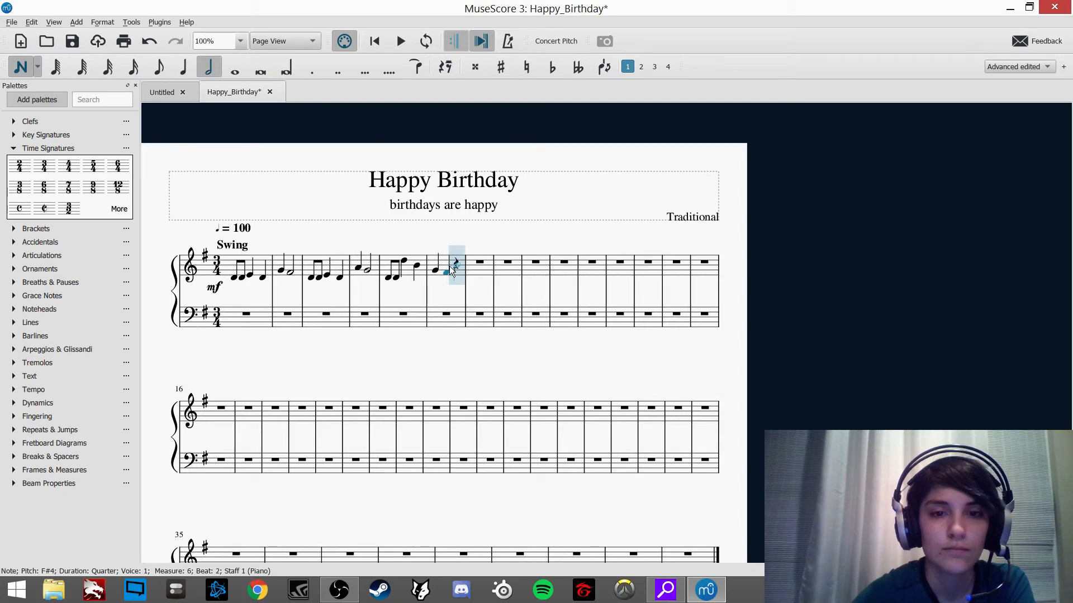
pyautogui.click(457, 276)
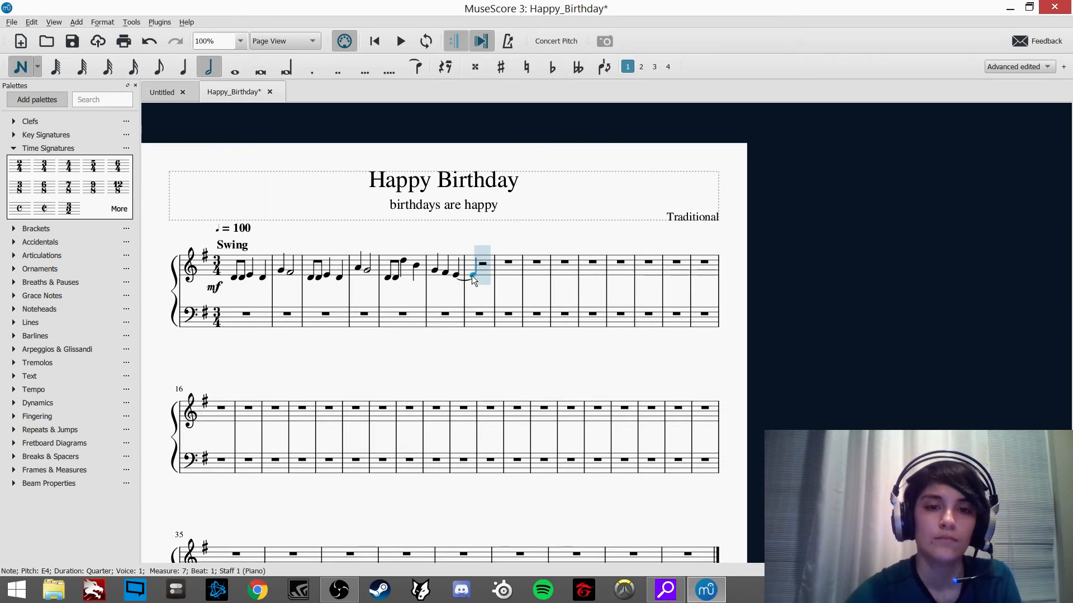
pyautogui.press('Escape')
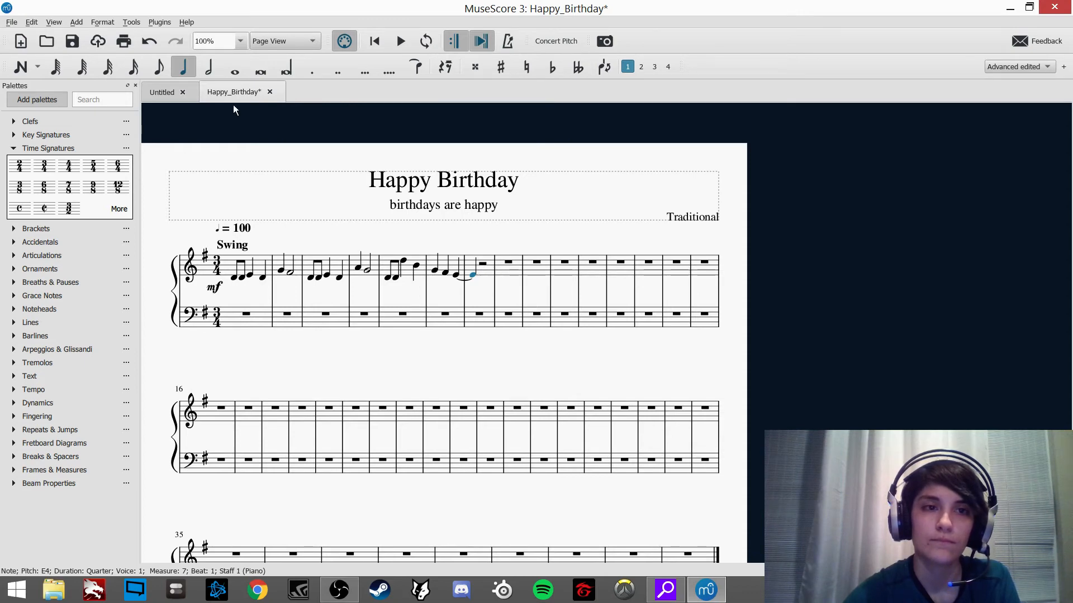
pyautogui.press('6')
pyautogui.click(314, 67)
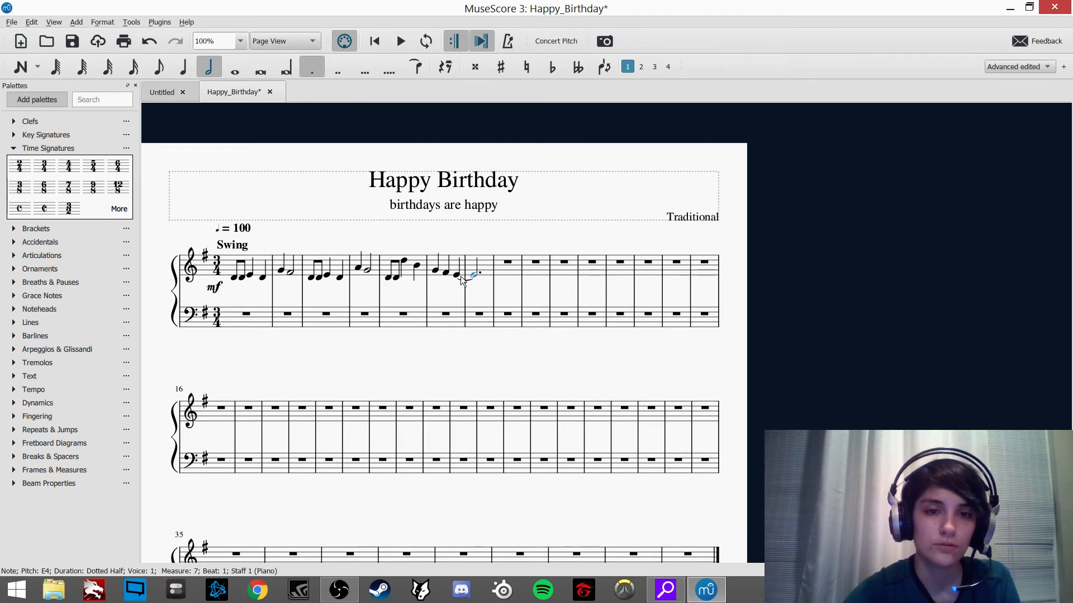
# Step: Enter two eighth notes on C5 and quarter notes on B4 and G4 in measure 8
pyautogui.click(507, 262)
pyautogui.press('n')
pyautogui.click(159, 67)
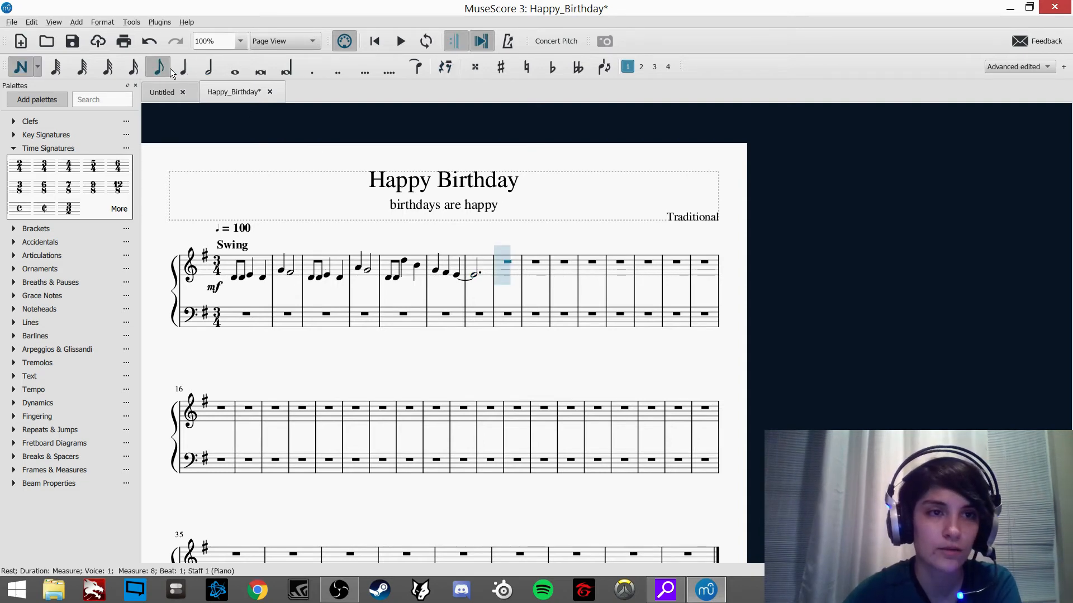
pyautogui.click(499, 261)
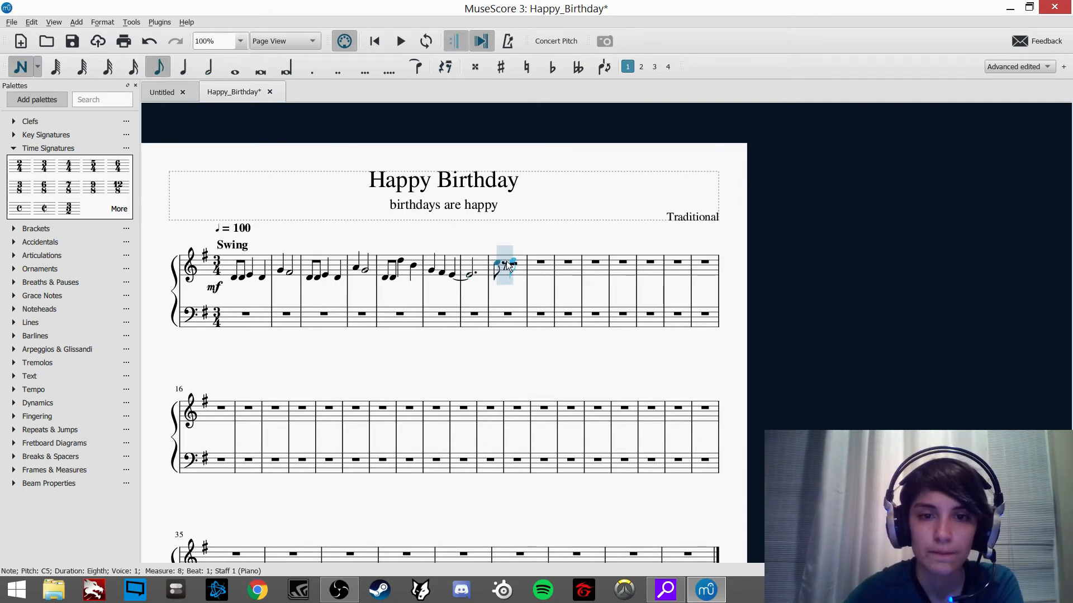
pyautogui.click(506, 263)
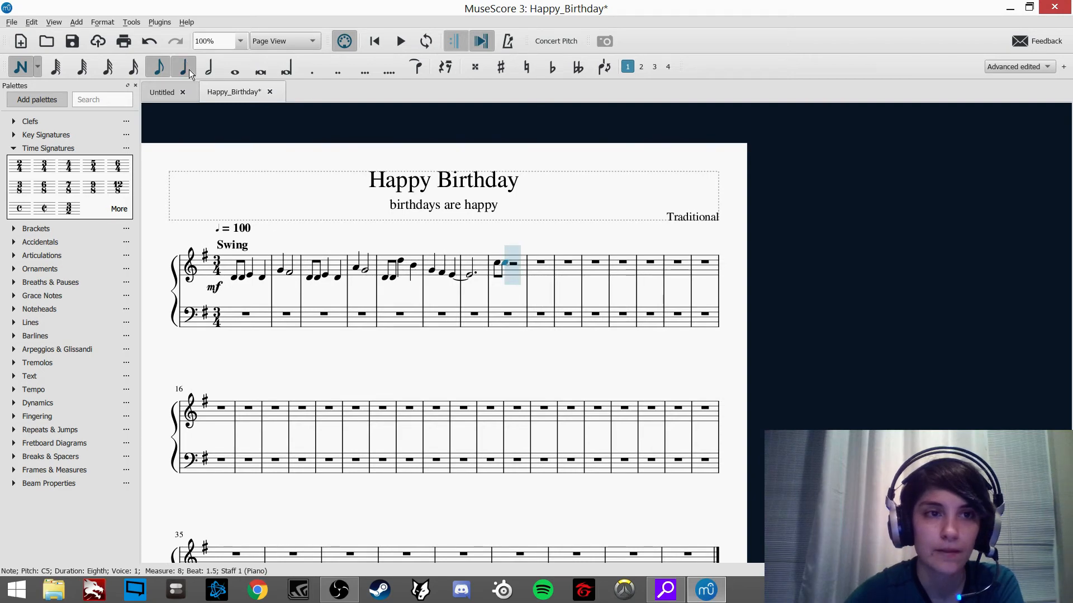
pyautogui.click(184, 68)
pyautogui.click(515, 265)
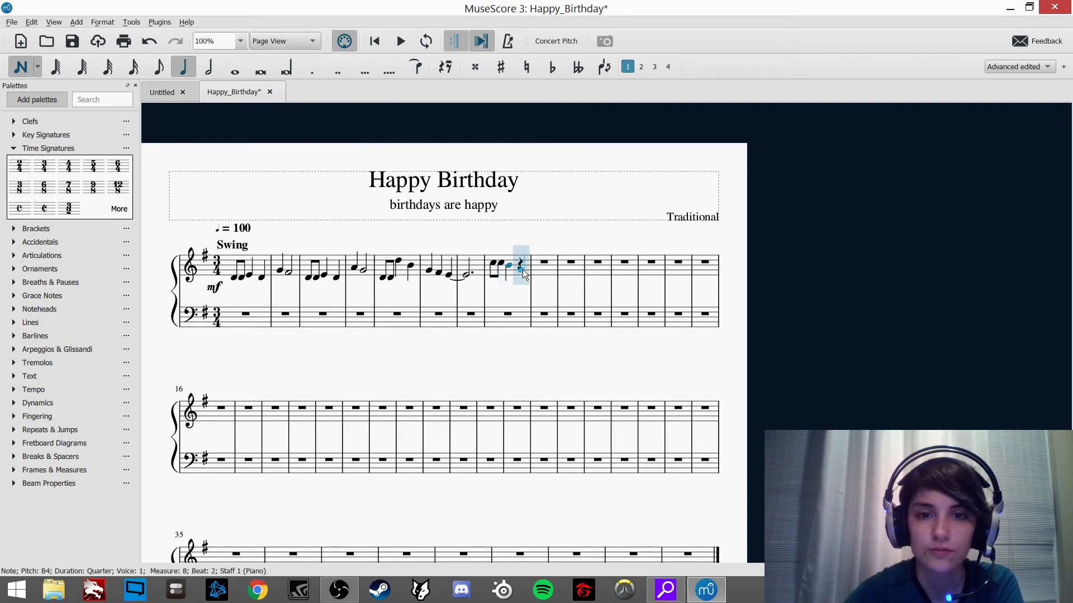
pyautogui.click(522, 270)
# Step: Enter a quarter note on A4 and a half note on G4 in measure 9, and leave note input
pyautogui.click(540, 268)
pyautogui.press('6')
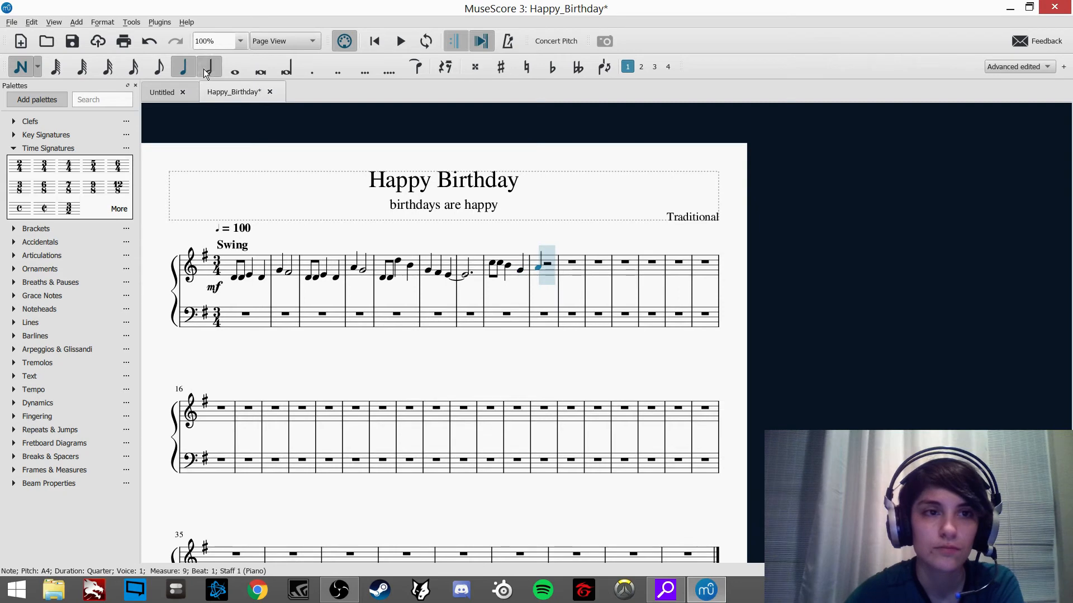
pyautogui.click(555, 270)
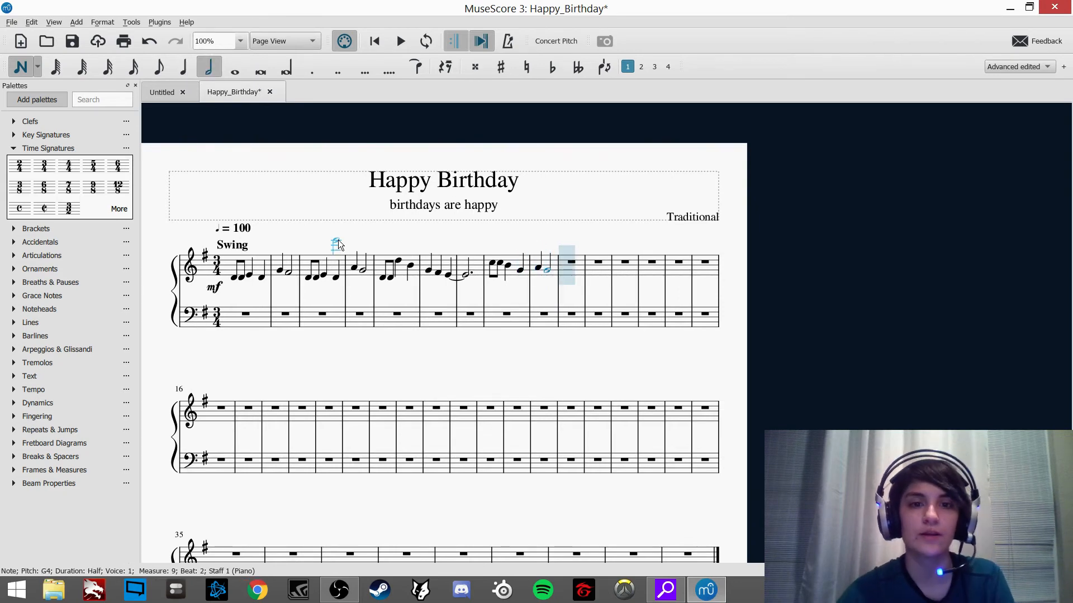
pyautogui.press('Escape')
# Step: Play back the whole melody from the first note through measure 9 and stop
pyautogui.click(233, 276)
pyautogui.press('space')
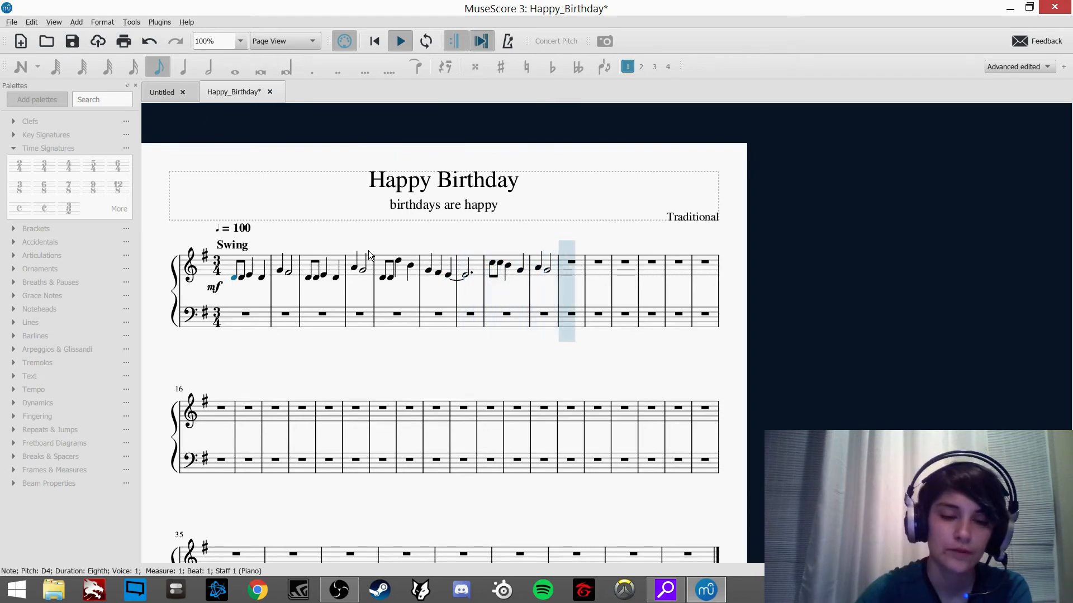
pyautogui.press('space')
# Step: Save the Happy_Birthday score and clear the note selection
pyautogui.click(11, 21)
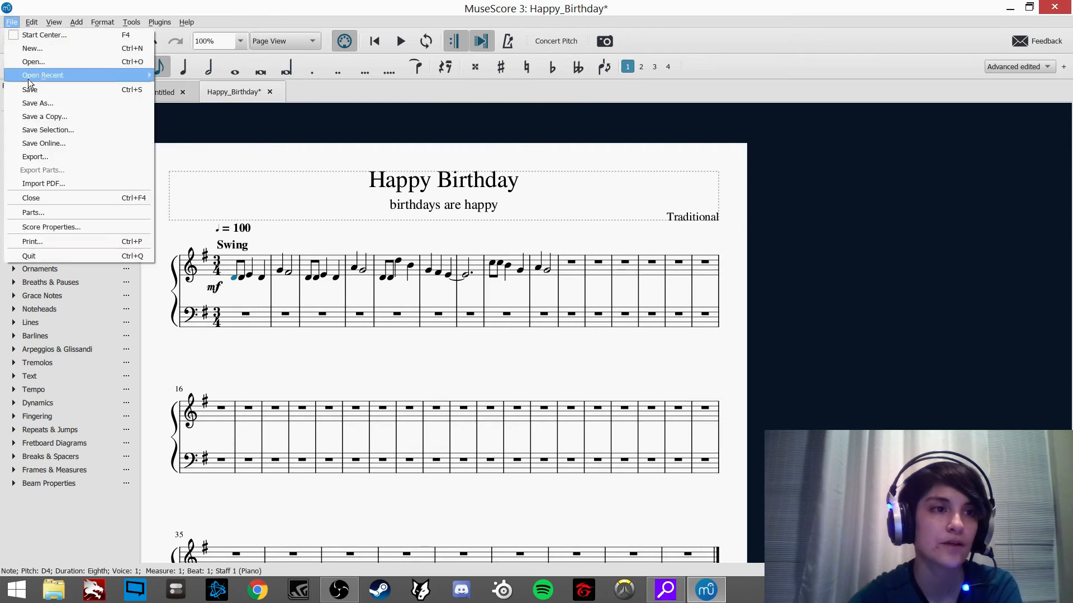
pyautogui.click(30, 89)
pyautogui.press('Escape')
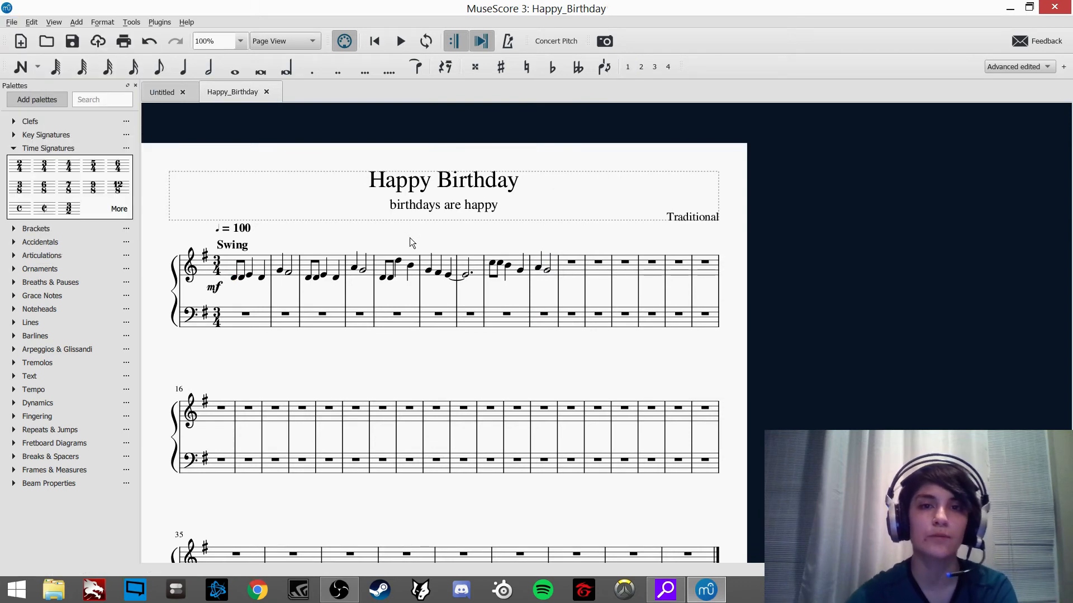
# Step: Look through the General, Canvas, Note Input and Score preferences and close them without changes
pyautogui.rightClick(516, 42)
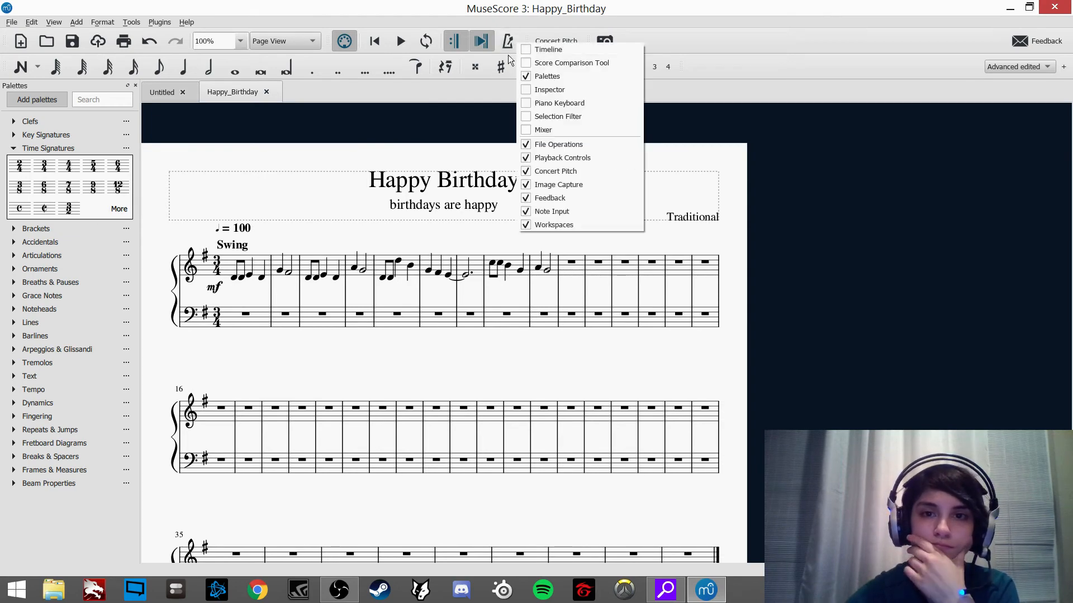
pyautogui.click(467, 113)
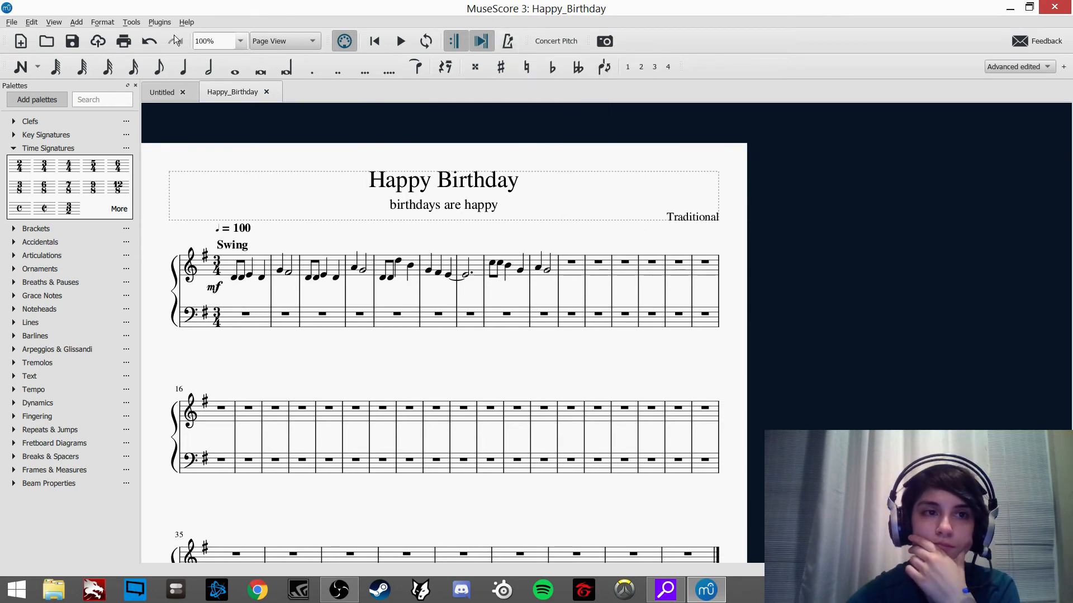
pyautogui.click(44, 22)
pyautogui.click(83, 211)
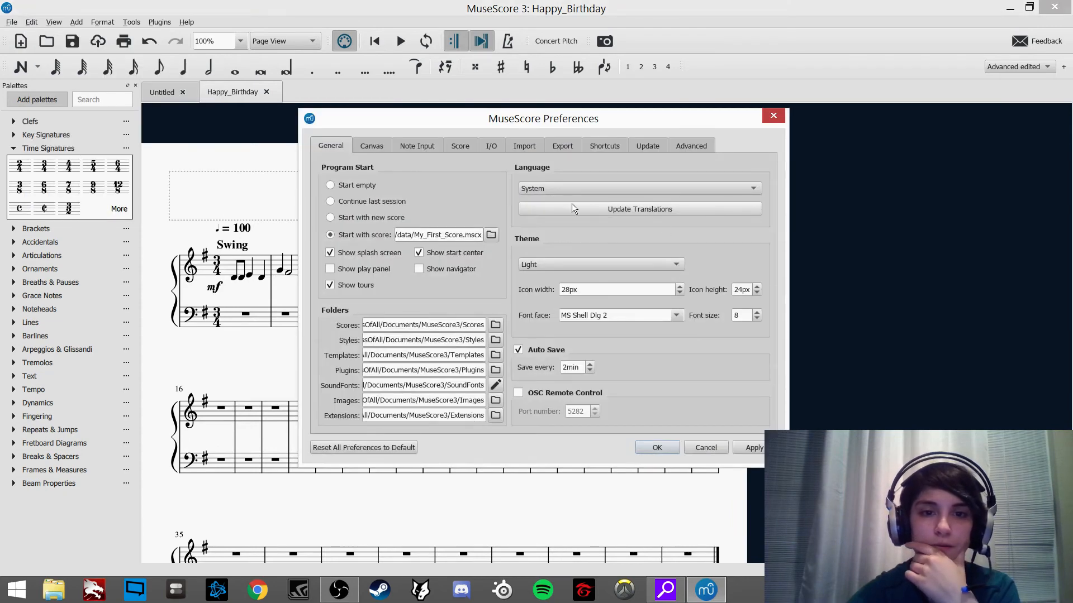
pyautogui.click(369, 147)
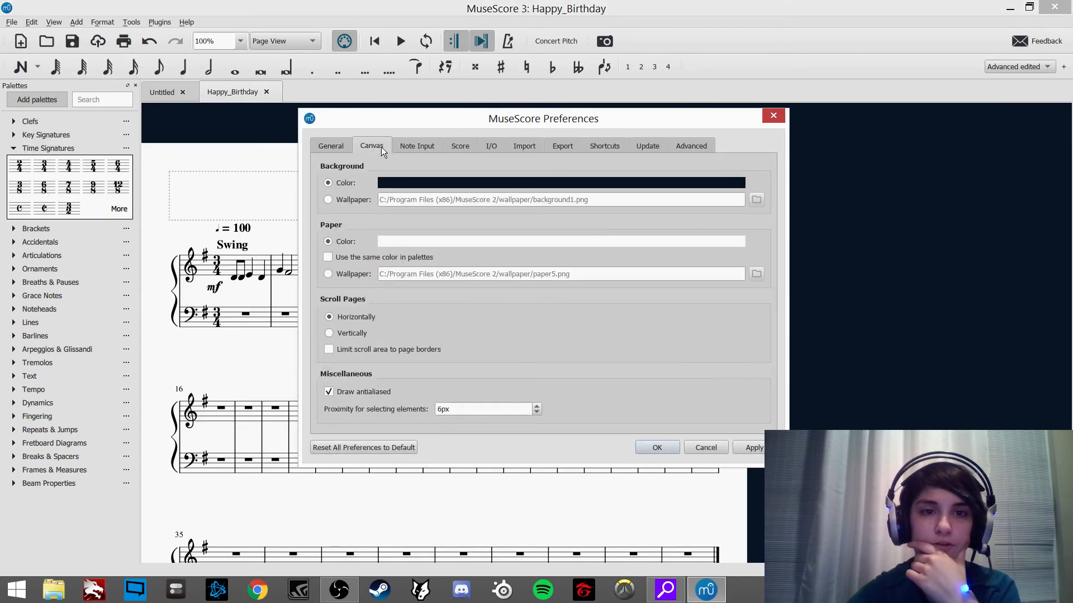
pyautogui.click(430, 149)
pyautogui.click(453, 144)
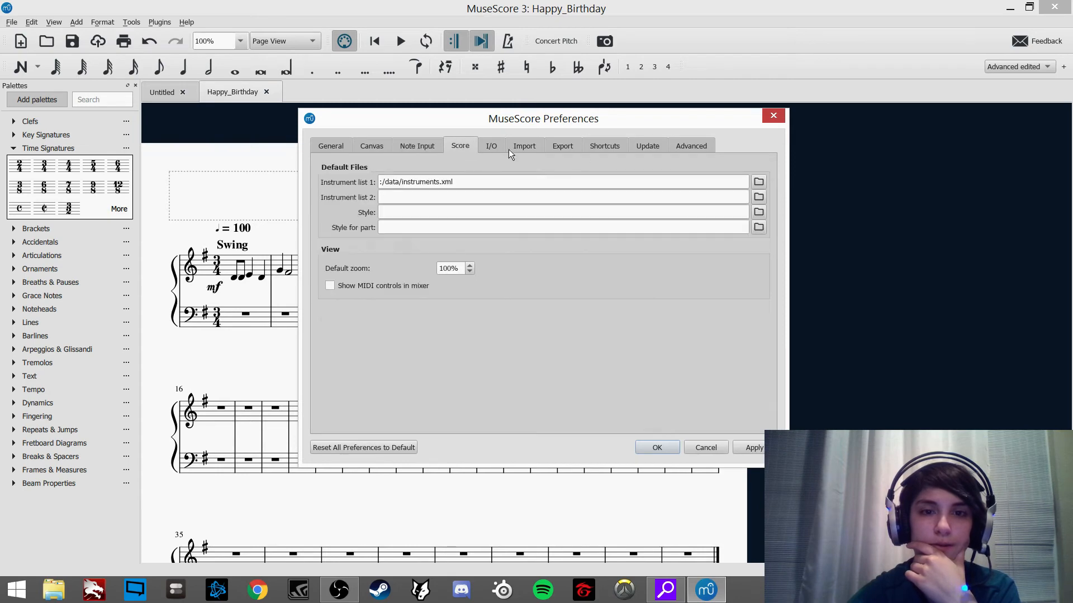
pyautogui.click(767, 119)
# Step: Show the Synthesizer and lower its master volume slightly
pyautogui.click(47, 25)
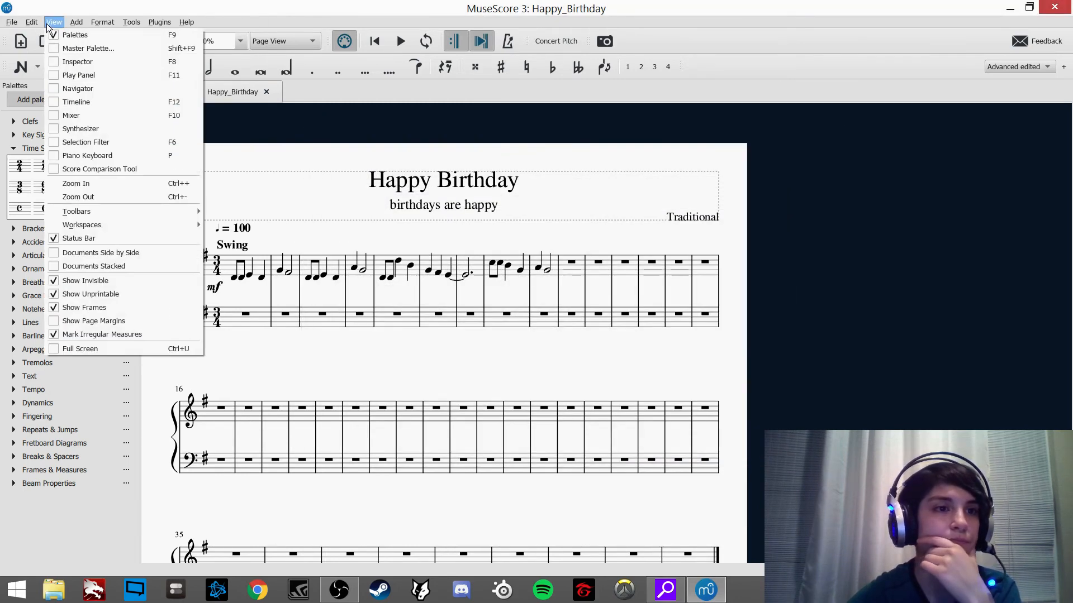
pyautogui.click(80, 128)
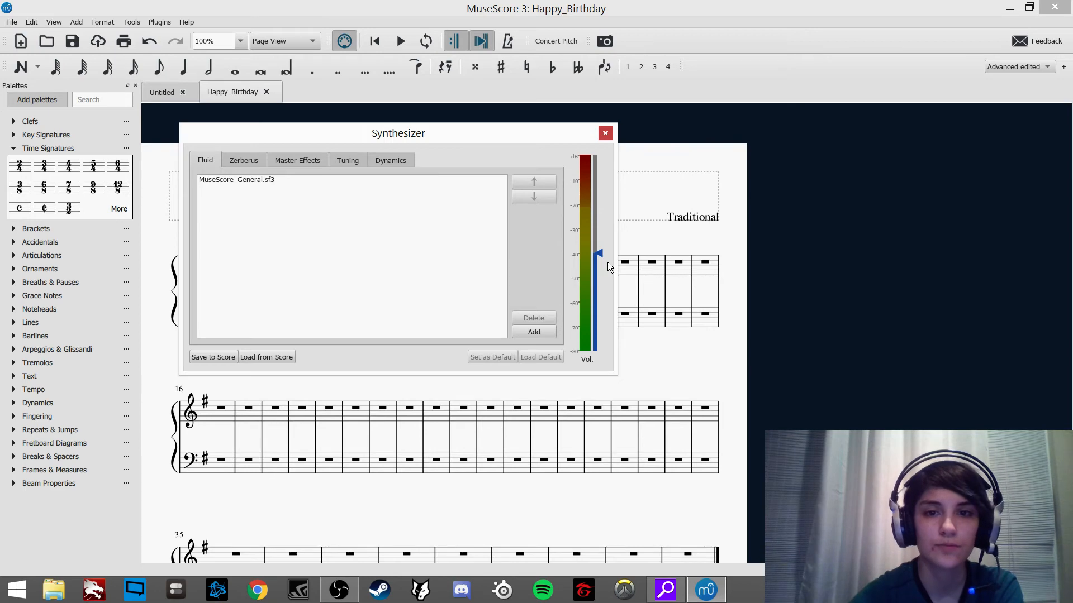
pyautogui.moveTo(600, 256); pyautogui.dragTo(602, 248)
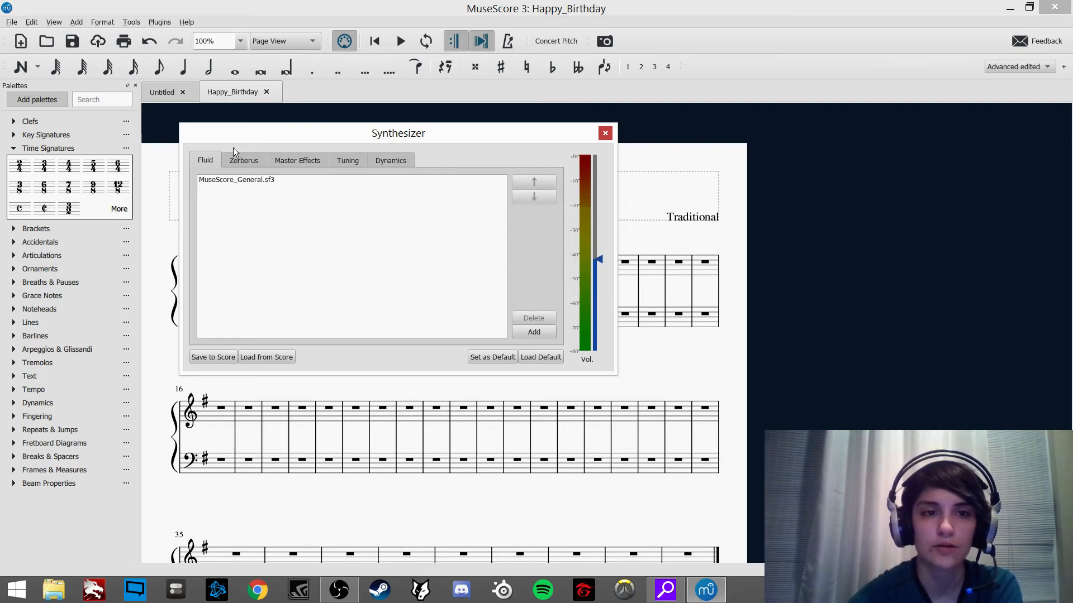
# Step: Review the synthesizer's Zerberus, Master Effects, Tuning, Dynamics and Fluid settings and close the Synthesizer
pyautogui.click(243, 159)
pyautogui.click(298, 160)
pyautogui.click(342, 159)
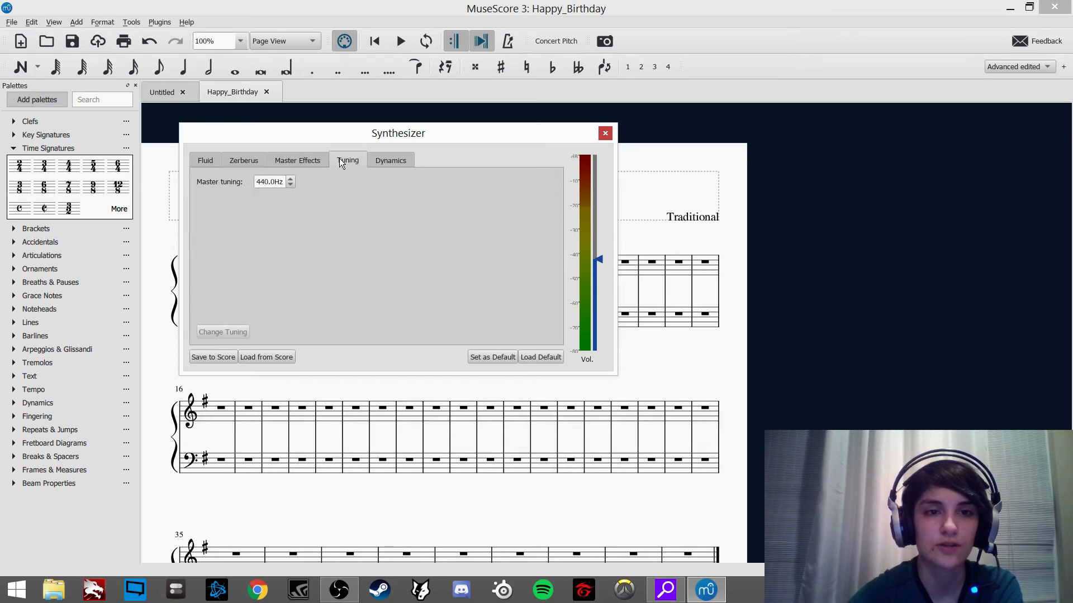
pyautogui.click(397, 165)
pyautogui.click(196, 161)
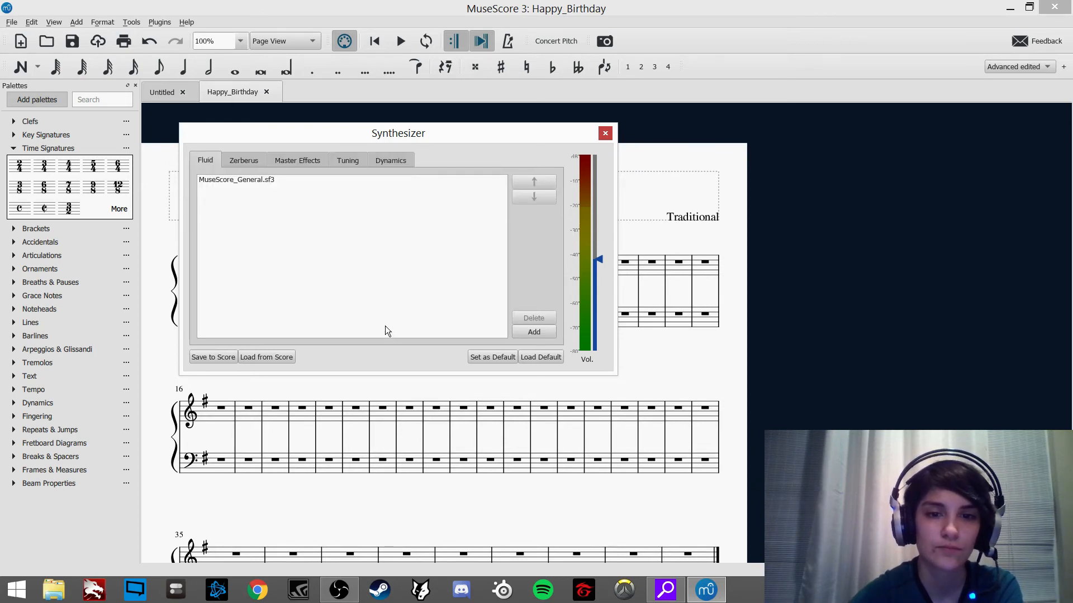
pyautogui.moveTo(614, 182)
pyautogui.mouseDown()
pyautogui.moveTo(646, 182)
pyautogui.moveTo(615, 182)
pyautogui.mouseUp()
pyautogui.click(604, 134)
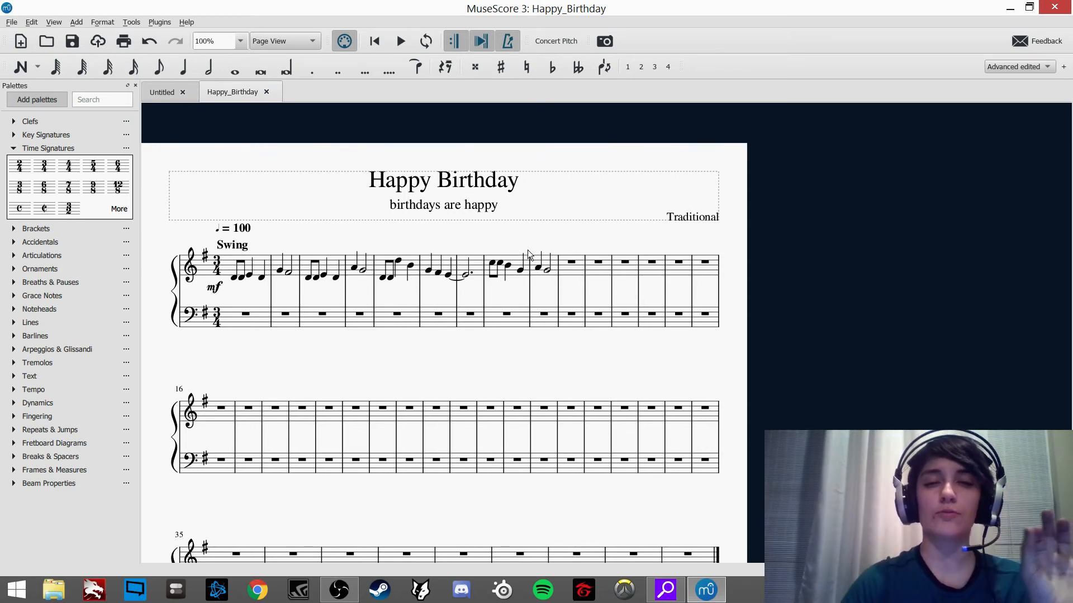
# Step: Play back the melody from the first note with the metronome switched on, stop in measure 4 and clear the selection
pyautogui.click(401, 41)
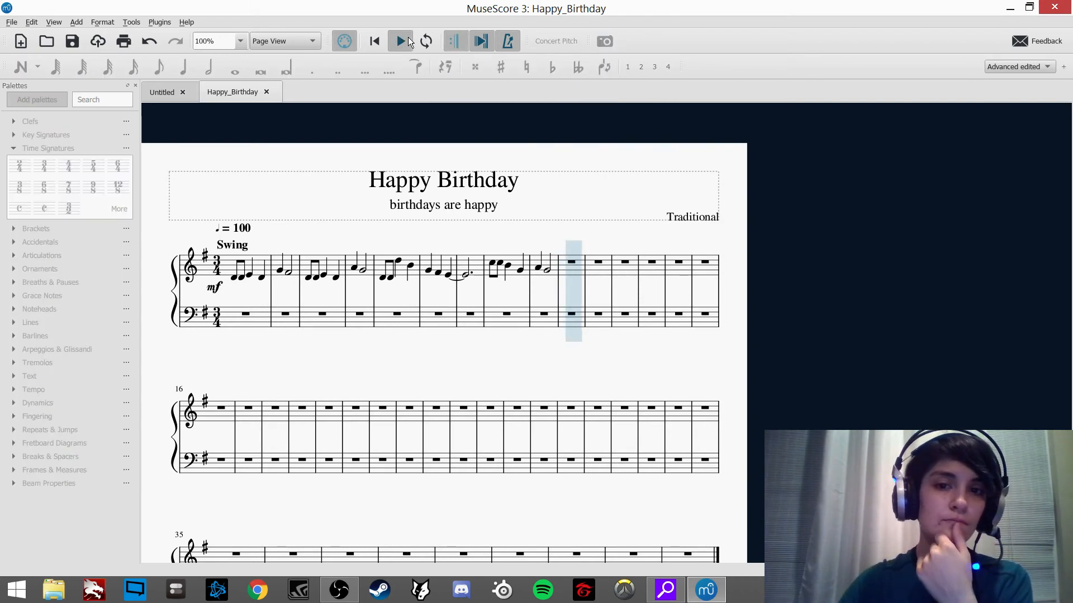
pyautogui.press('space')
pyautogui.click(232, 275)
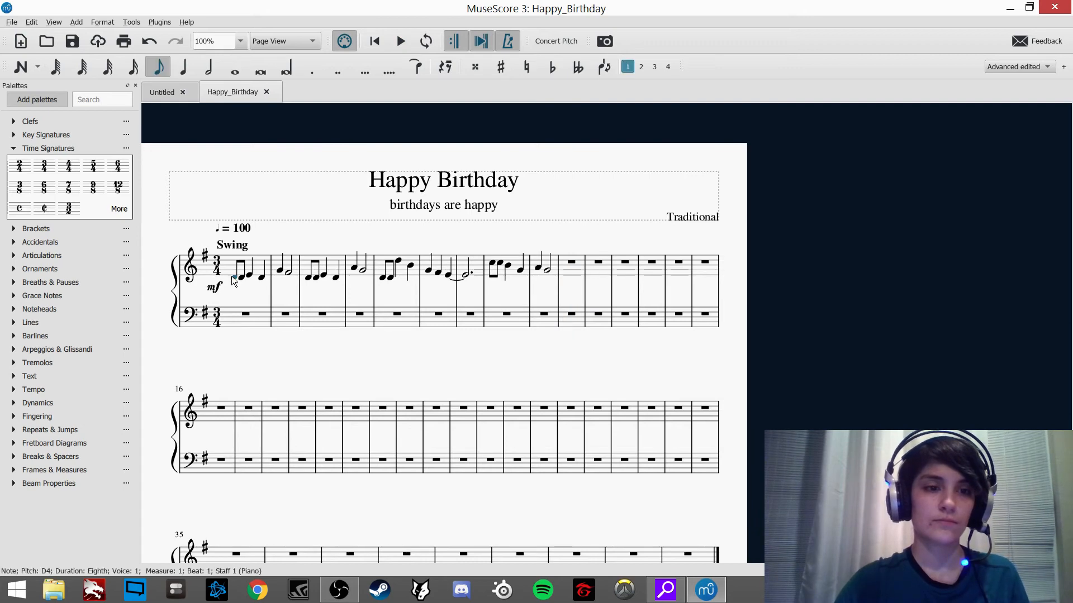
pyautogui.press('space')
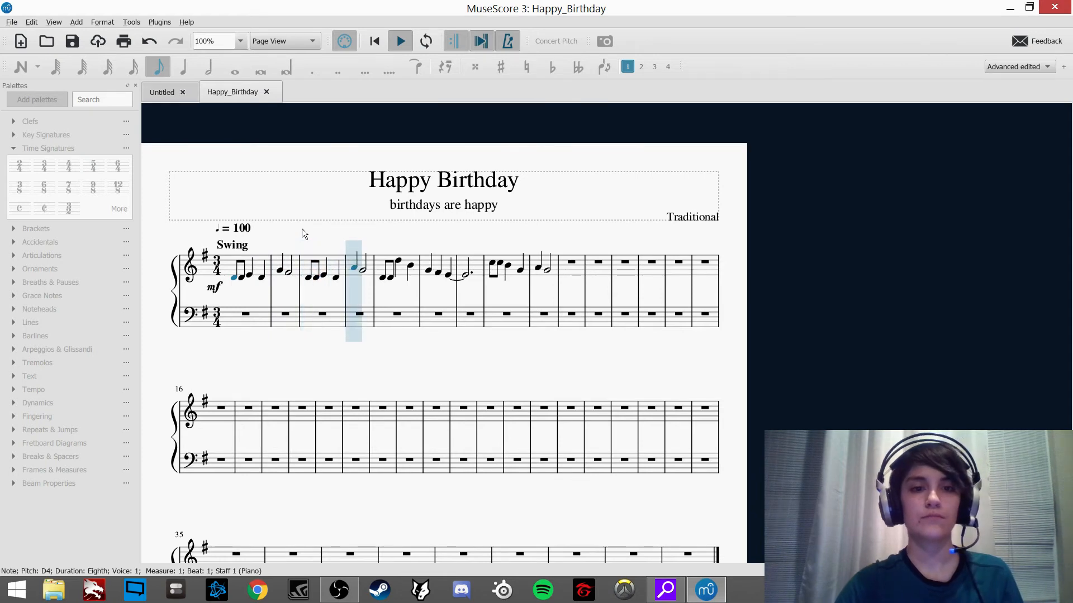
pyautogui.click(400, 41)
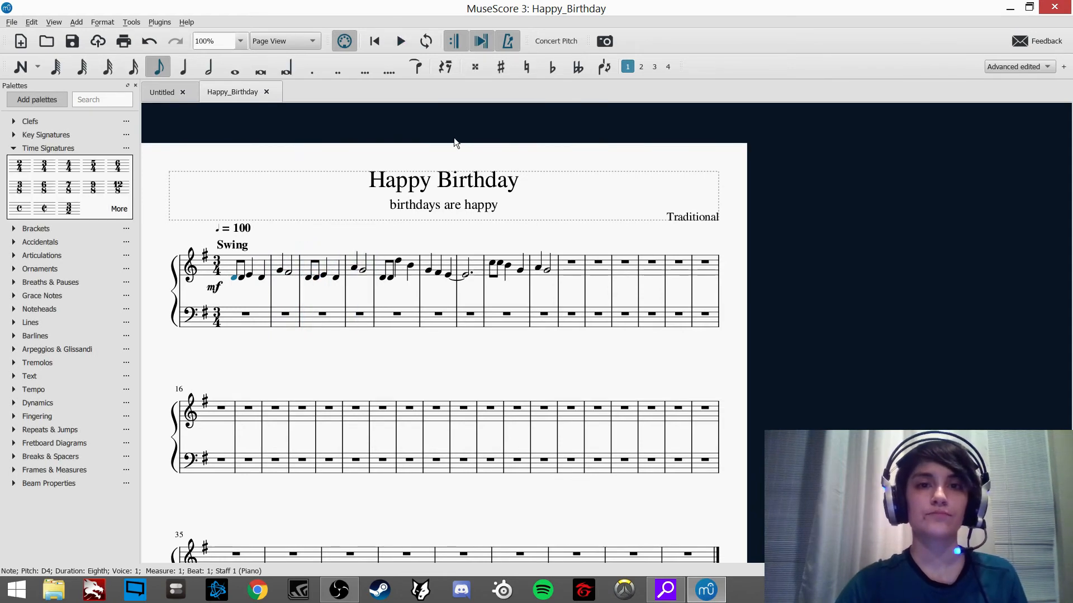
pyautogui.click(604, 151)
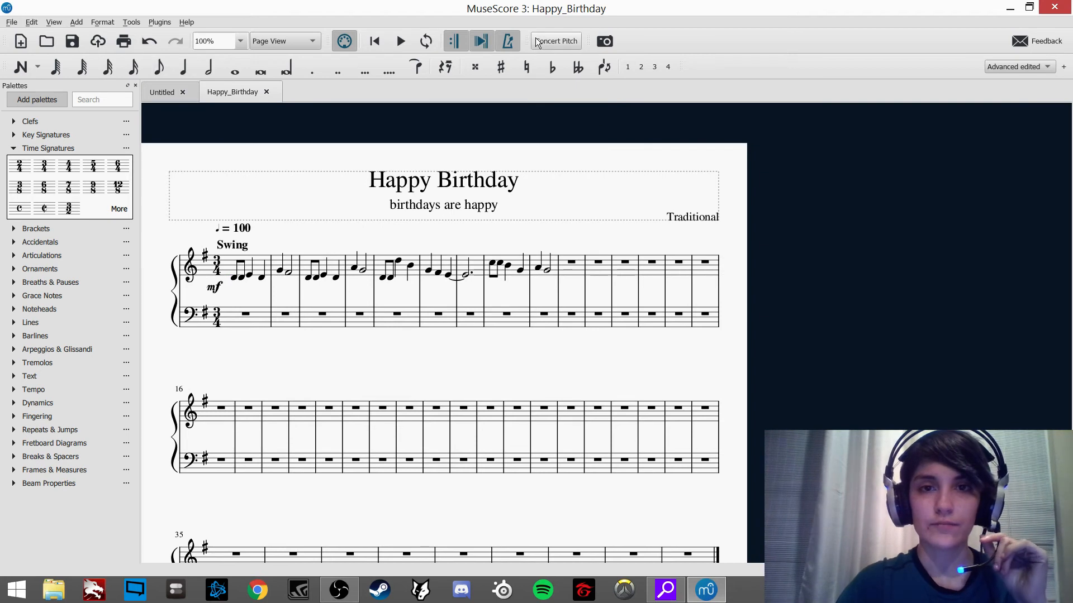
# Step: Play back the melody from the first note with the metronome off, stop after measure 4 and clear the selection
pyautogui.moveTo(540, 154); pyautogui.dragTo(544, 153)
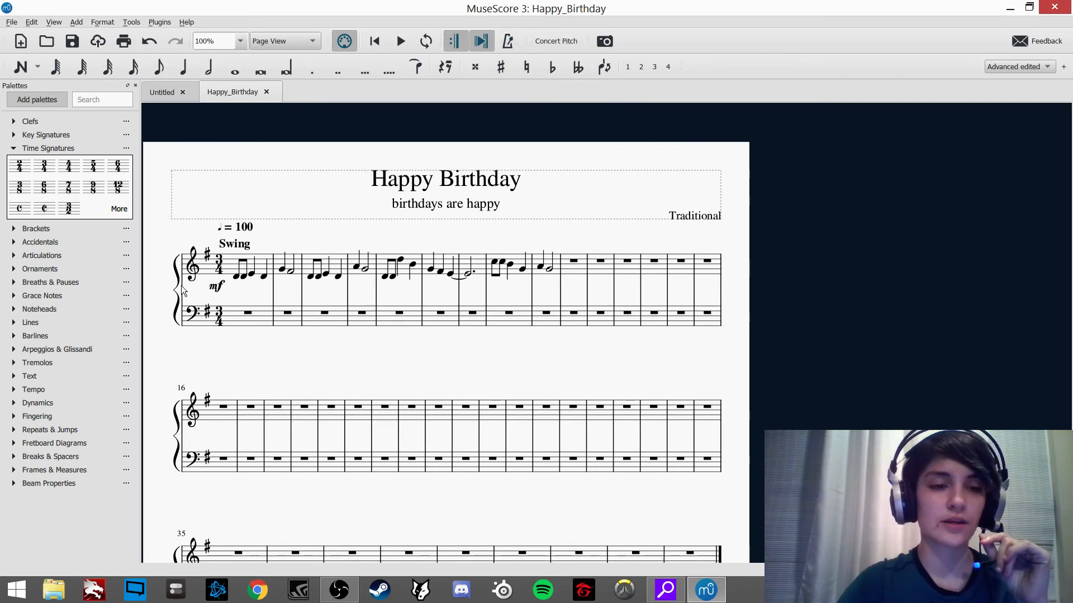
pyautogui.click(235, 280)
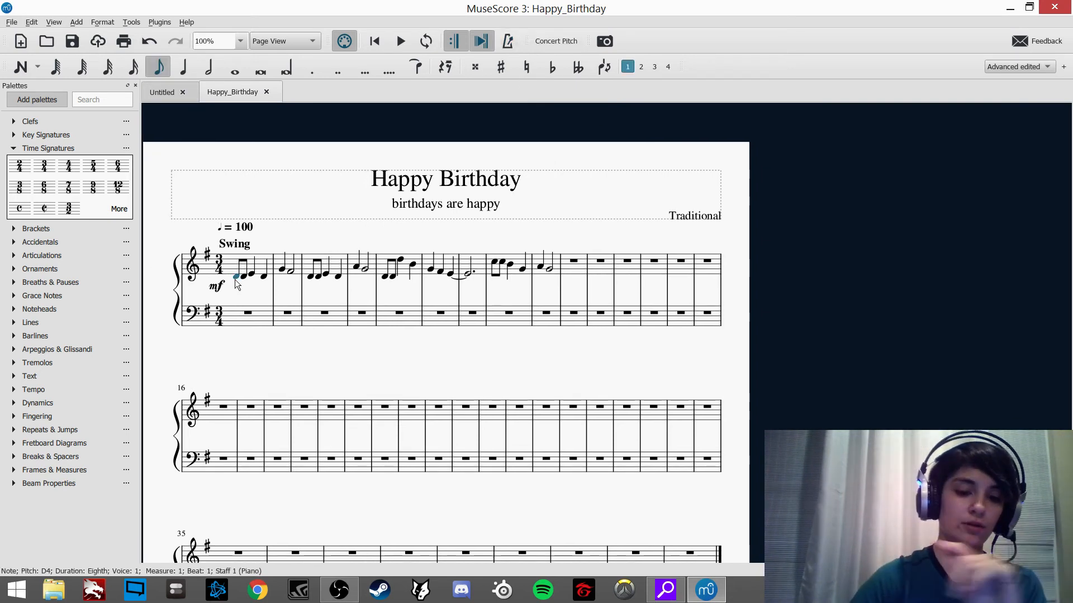
pyautogui.press('space')
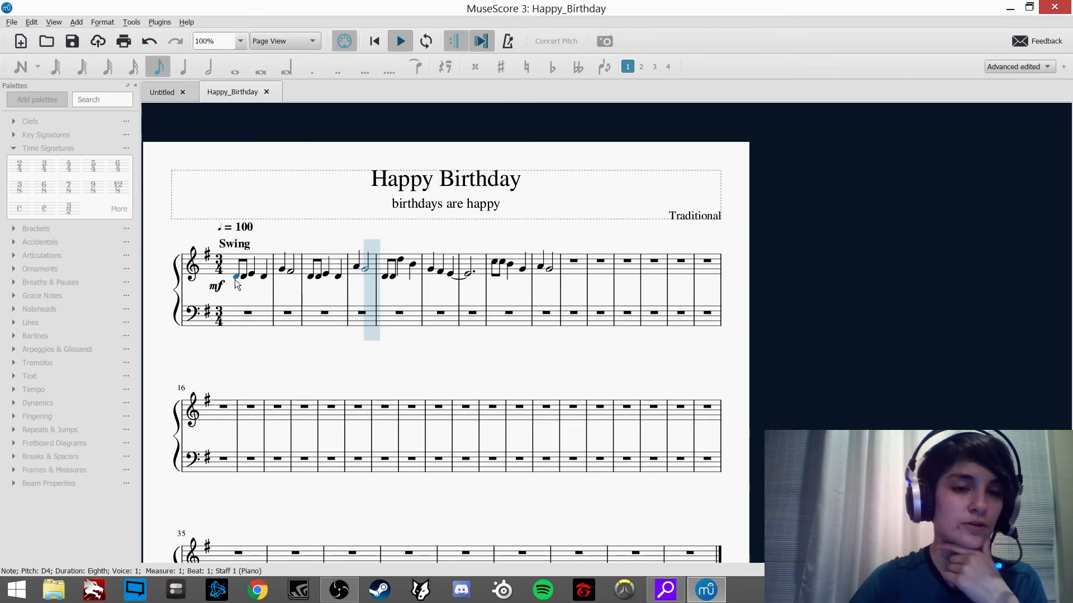
pyautogui.press('space')
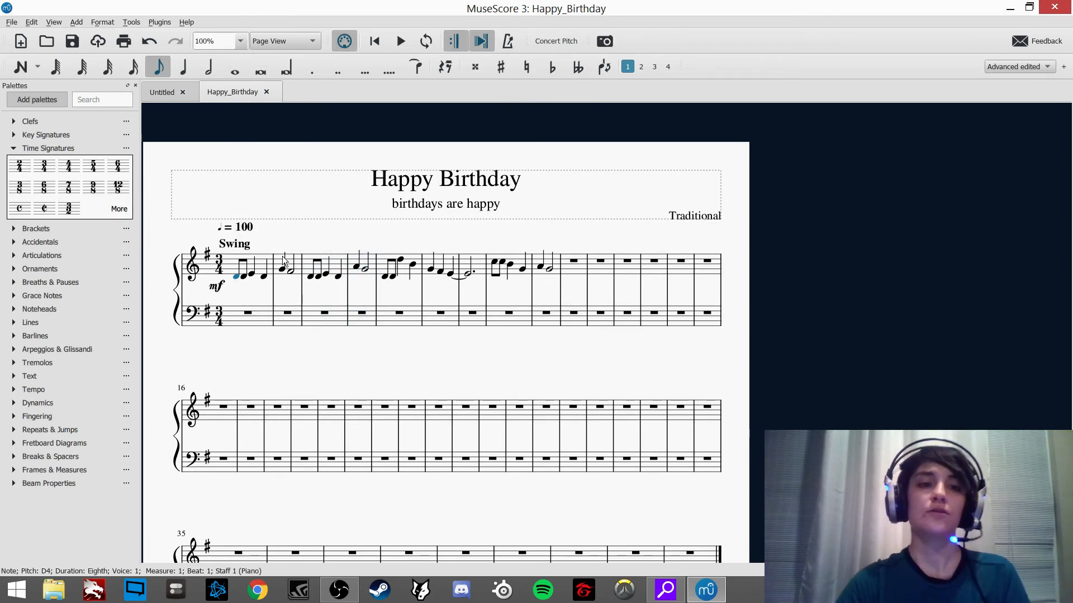
pyautogui.press('Escape')
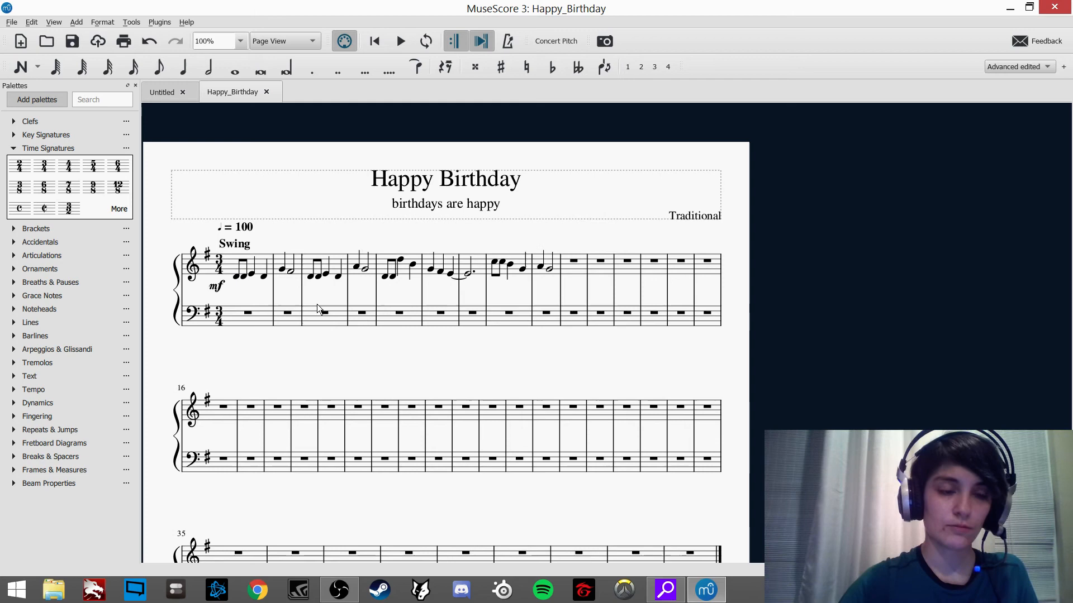
pyautogui.click(252, 275)
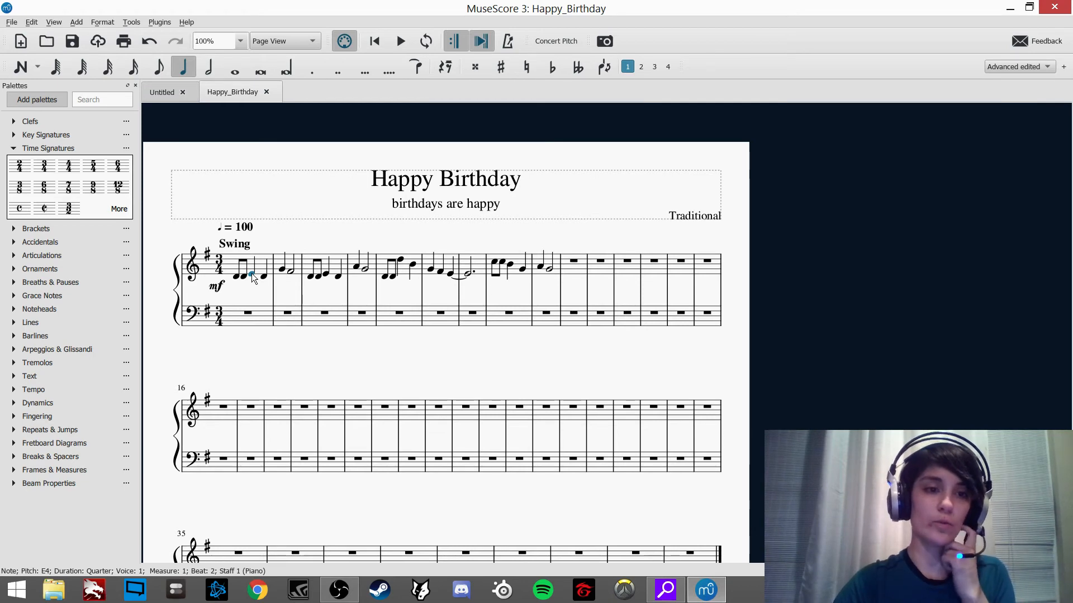
pyautogui.click(235, 276)
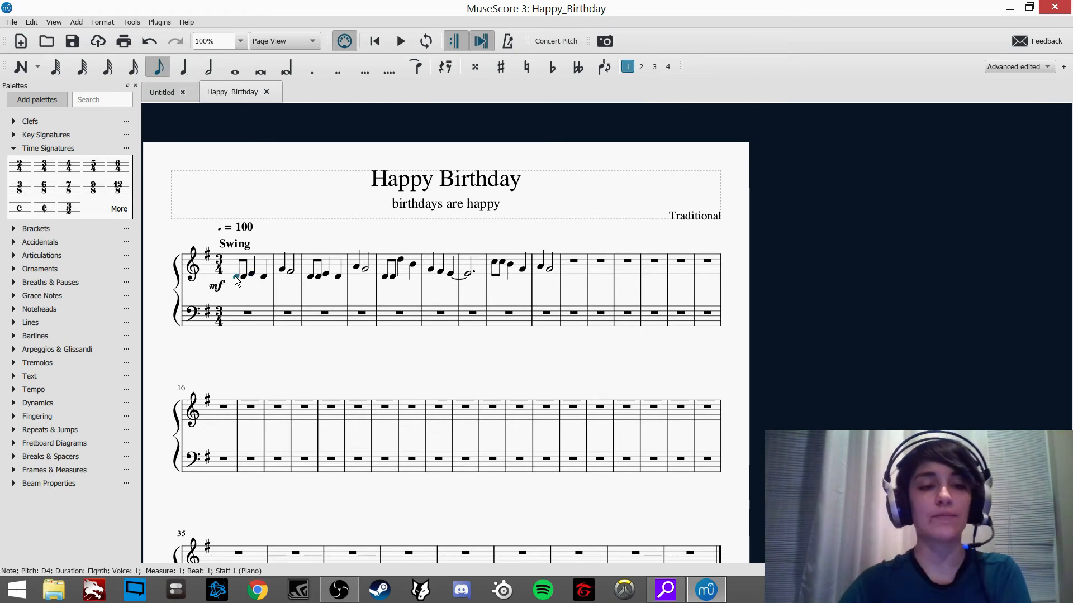
pyautogui.click(327, 296)
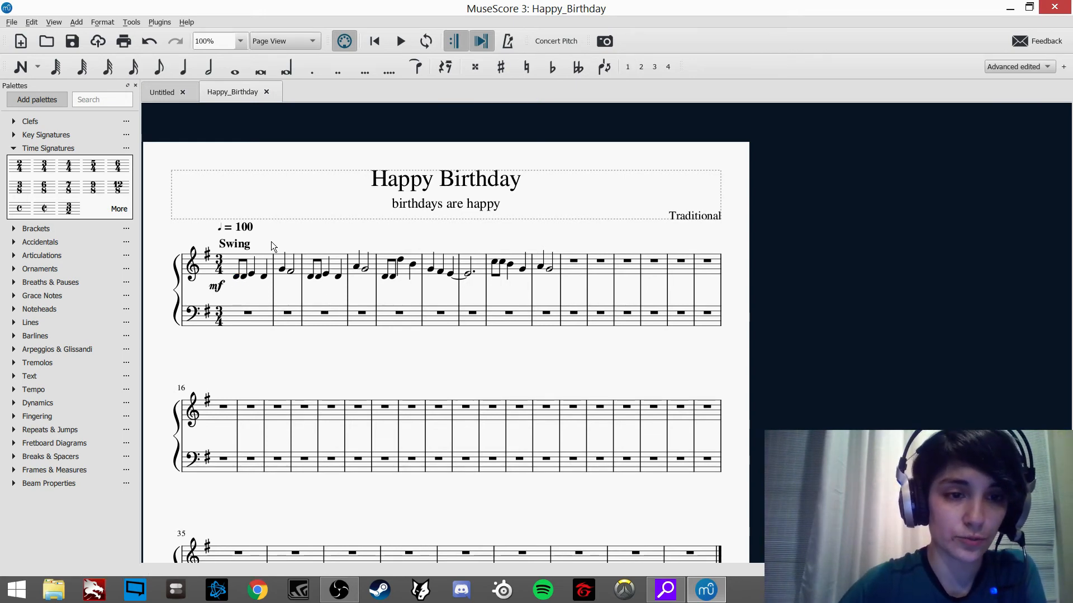
pyautogui.click(261, 260)
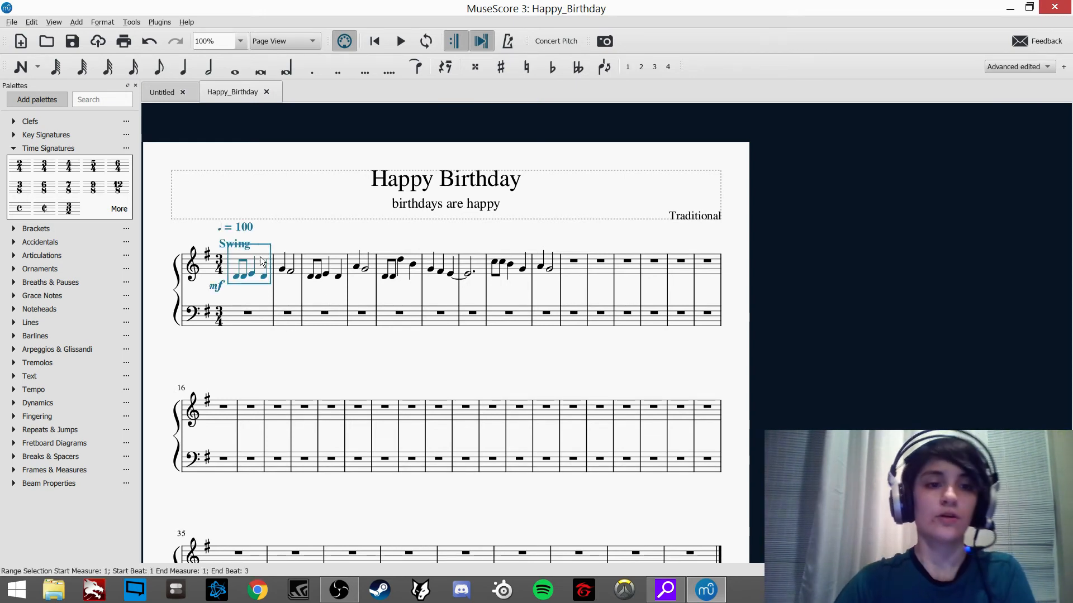
pyautogui.keyDown('shift'); pyautogui.click(554, 266); pyautogui.keyUp('shift')
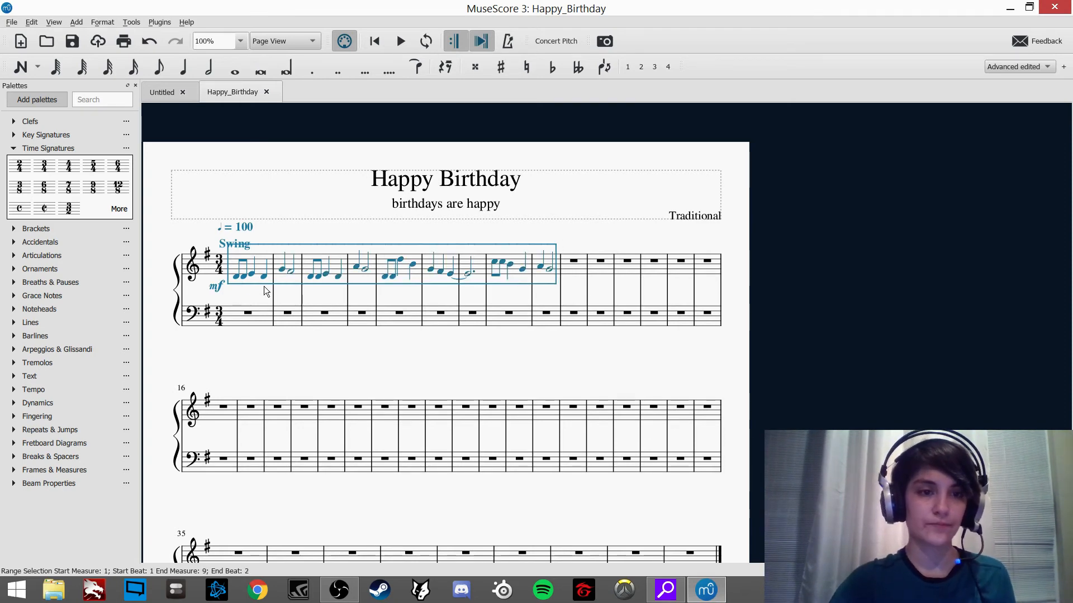
pyautogui.click(280, 290)
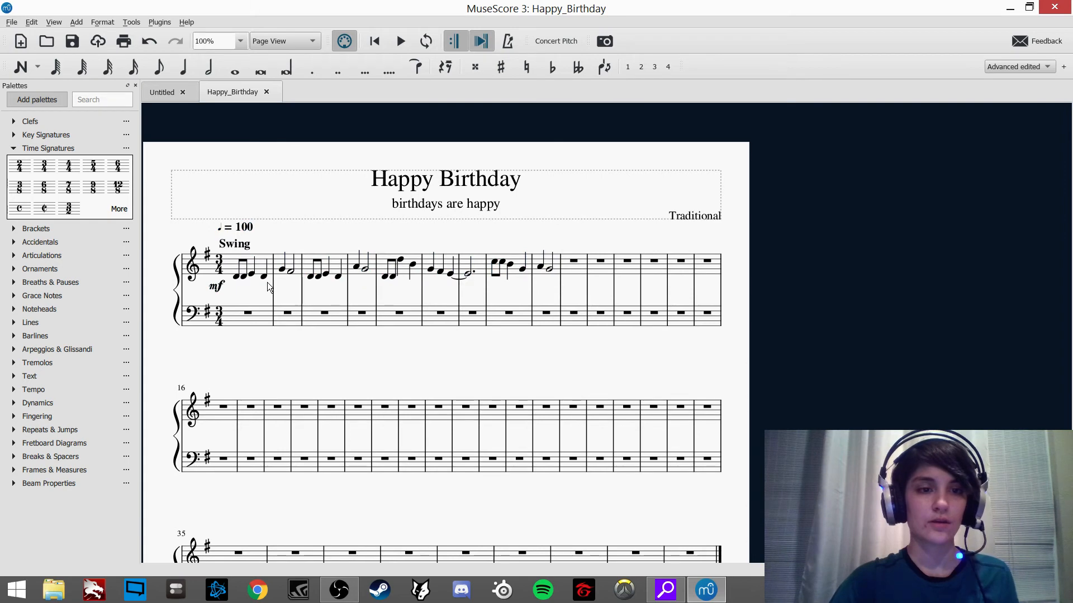
# Step: Cut the two D4 eighth notes and the E4 quarter note from the start of measure 1
pyautogui.click(236, 276)
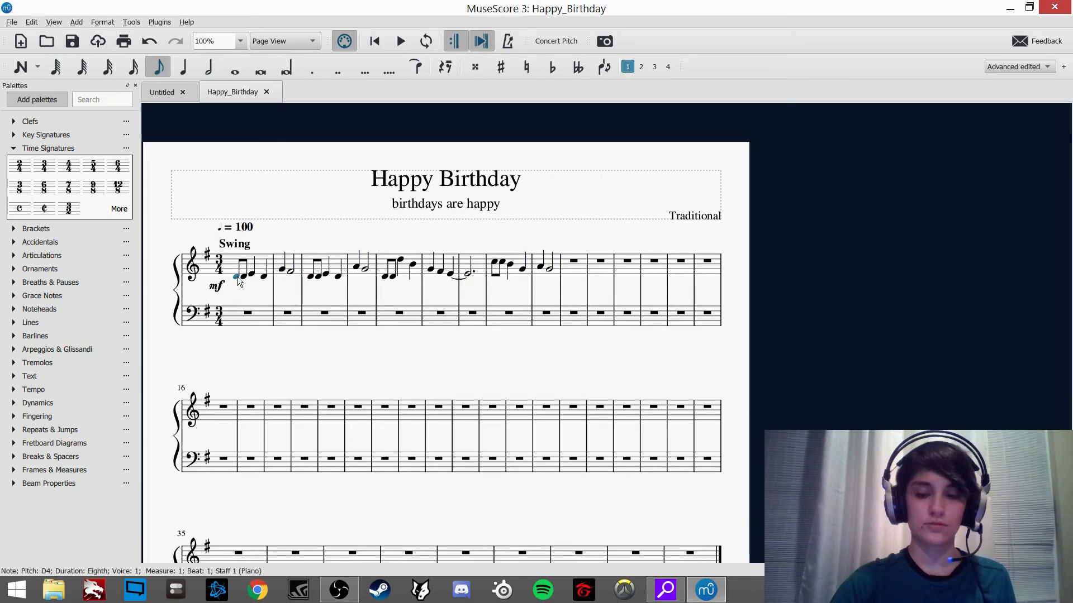
pyautogui.keyDown('shift'); pyautogui.click(237, 277); pyautogui.keyUp('shift')
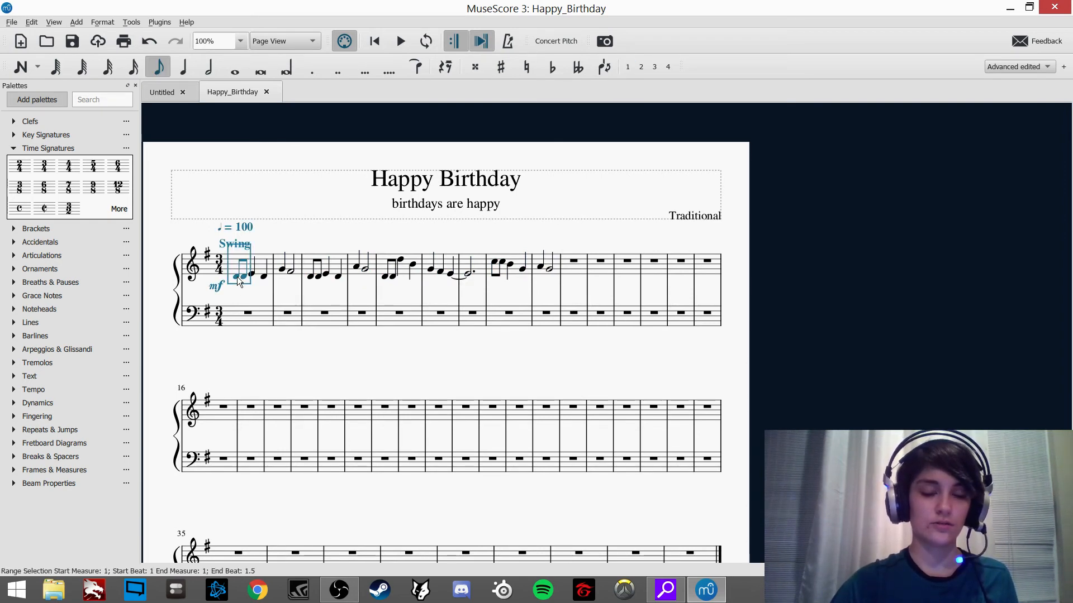
pyautogui.hotkey('shift', 'Right')
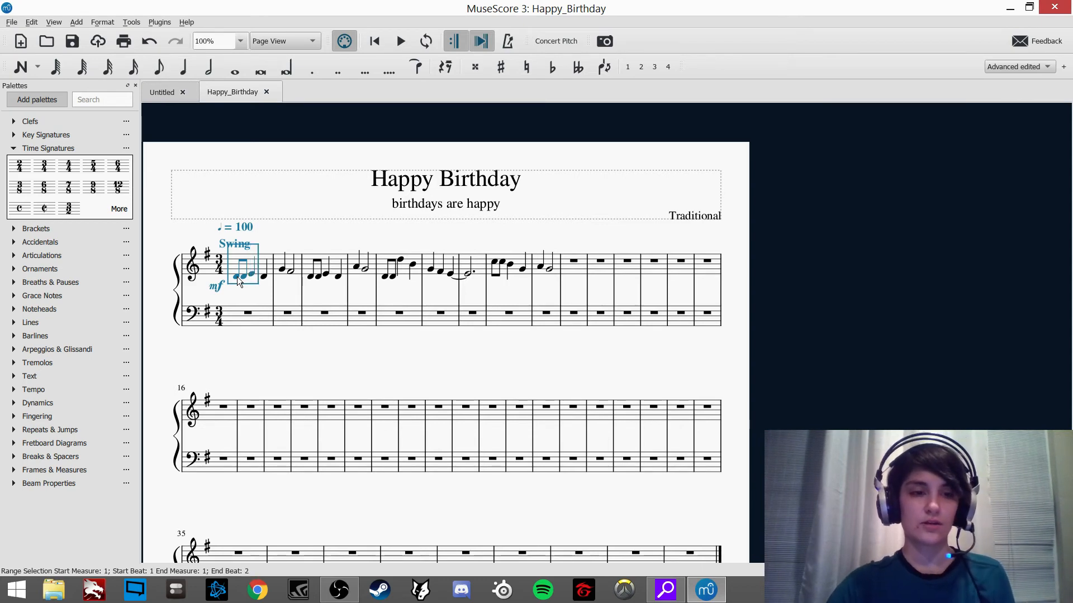
pyautogui.press('Delete')
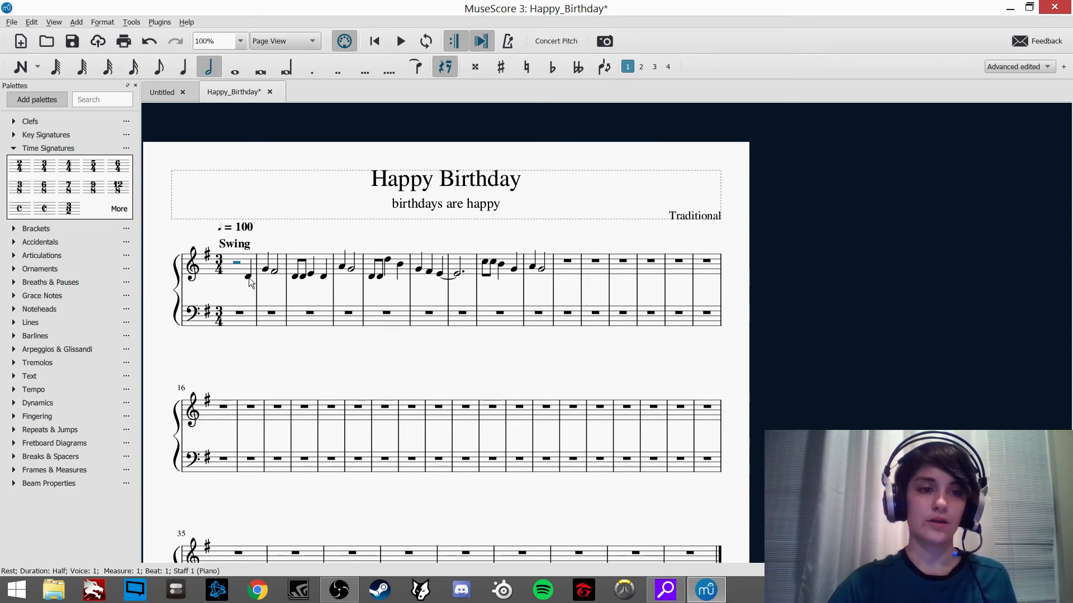
# Step: Select the melody from beat 3 of measure 1 through measure 9, paste the cut notes there and clear the selection
pyautogui.click(248, 277)
pyautogui.hotkey('shift', 'Right')
pyautogui.hotkey('shift', 'Right')
pyautogui.hotkey('shift', 'Right')
pyautogui.hotkey('shift', 'Right')
pyautogui.hotkey('shift', 'Right')
pyautogui.hotkey('shift', 'Right')
pyautogui.hotkey('shift', 'Right')
pyautogui.hotkey('shift', 'Right')
pyautogui.hotkey('shift', 'Right')
pyautogui.hotkey('shift', 'Right')
pyautogui.hotkey('shift', 'Right')
pyautogui.hotkey('shift', 'Right')
pyautogui.hotkey('shift', 'Right')
pyautogui.hotkey('shift', 'Right')
pyautogui.hotkey('shift', 'Right')
pyautogui.hotkey('shift', 'Right')
pyautogui.hotkey('shift', 'Right')
pyautogui.hotkey('shift', 'Right')
pyautogui.hotkey('shift', 'Right')
pyautogui.hotkey('shift', 'Right')
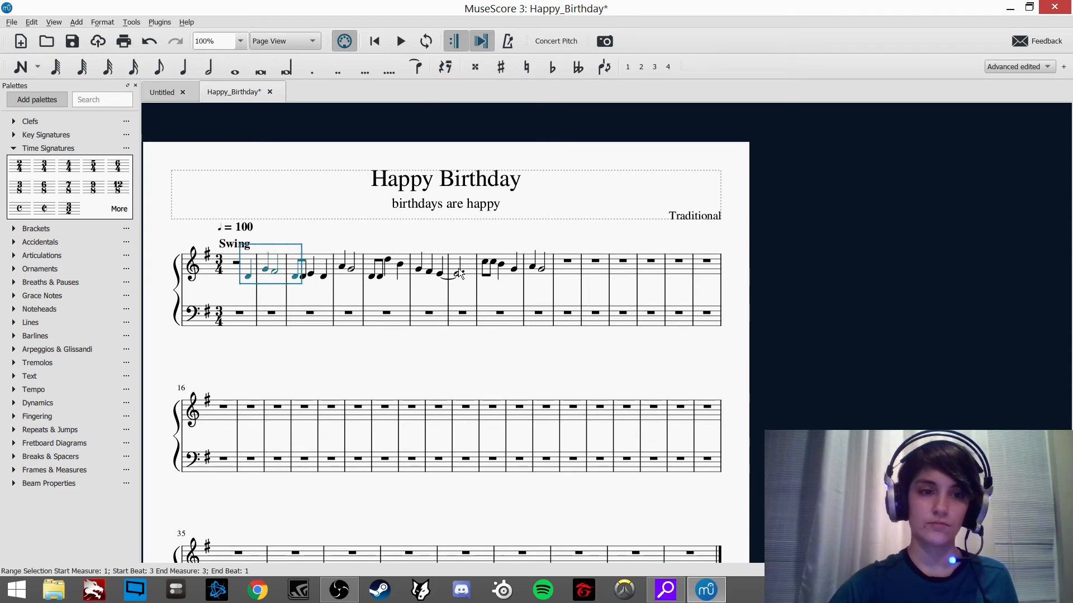
pyautogui.hotkey('shift', 'Left')
pyautogui.hotkey('shift', 'Left')
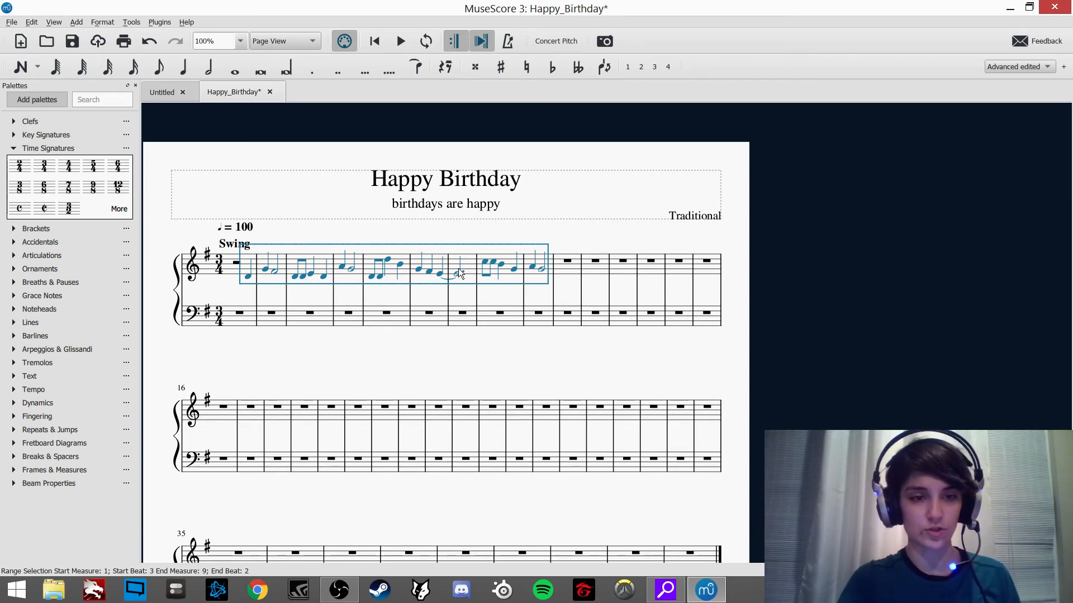
pyautogui.hotkey('ctrl', 'v')
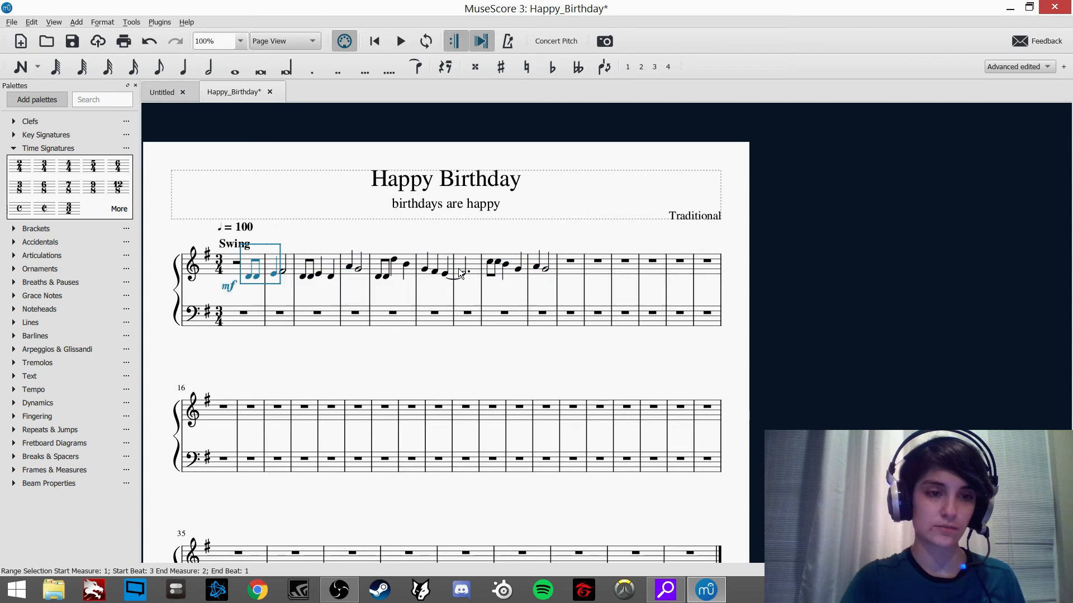
pyautogui.click(518, 294)
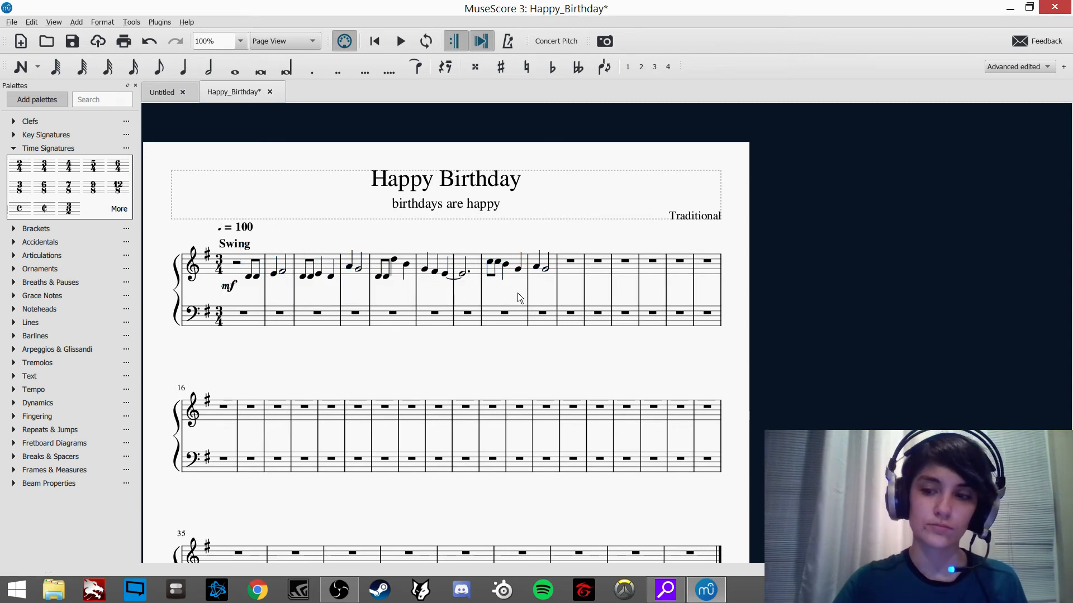
# Step: Nudge the mf dynamic in measure 1 slightly along under the upper staff and clear the selection
pyautogui.click(229, 289)
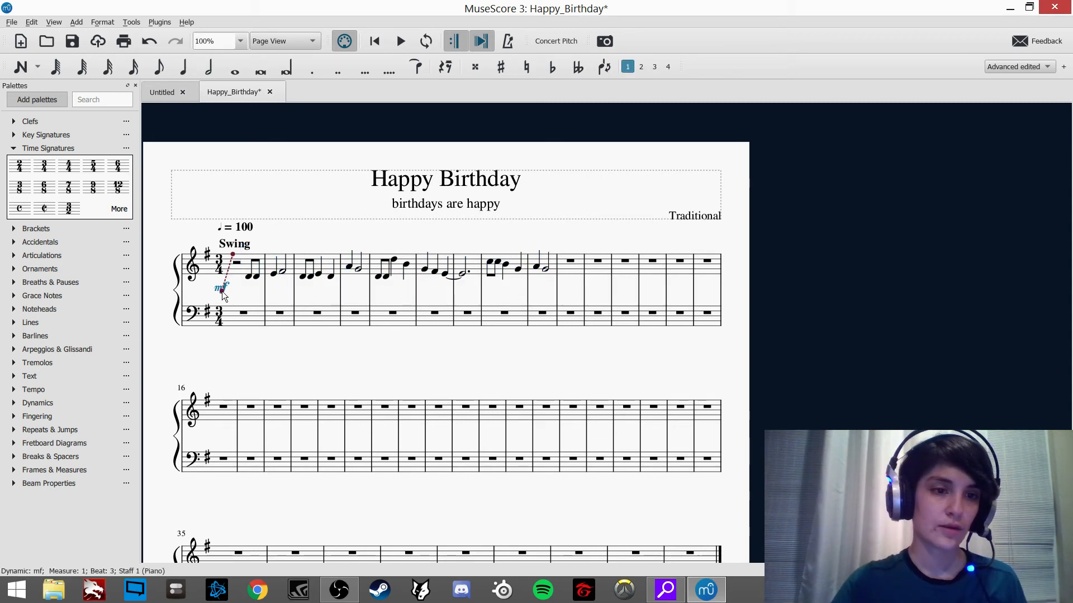
pyautogui.moveTo(222, 290); pyautogui.dragTo(226, 289)
pyautogui.click(242, 289)
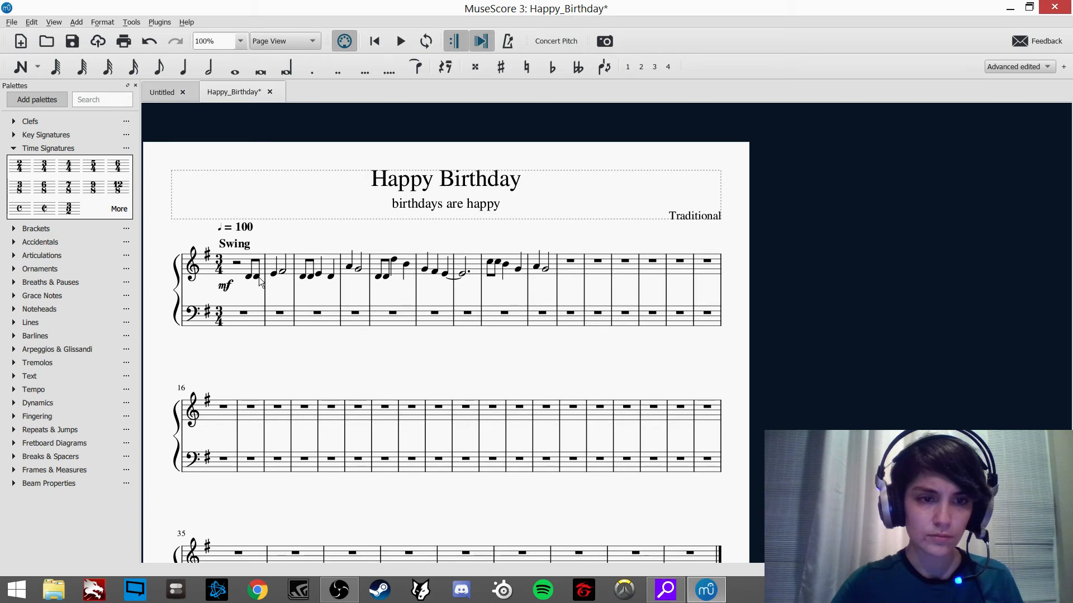
# Step: Play back the melody from the first D4 on beat 3 of measure 1 and stop in measure 4
pyautogui.click(249, 276)
pyautogui.press('space')
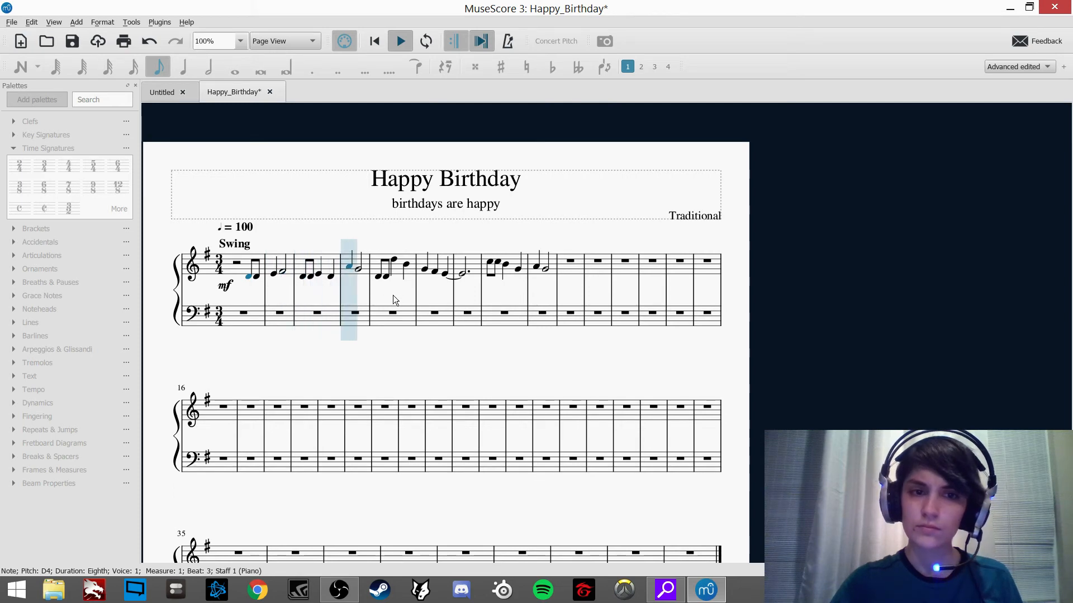
pyautogui.press('space')
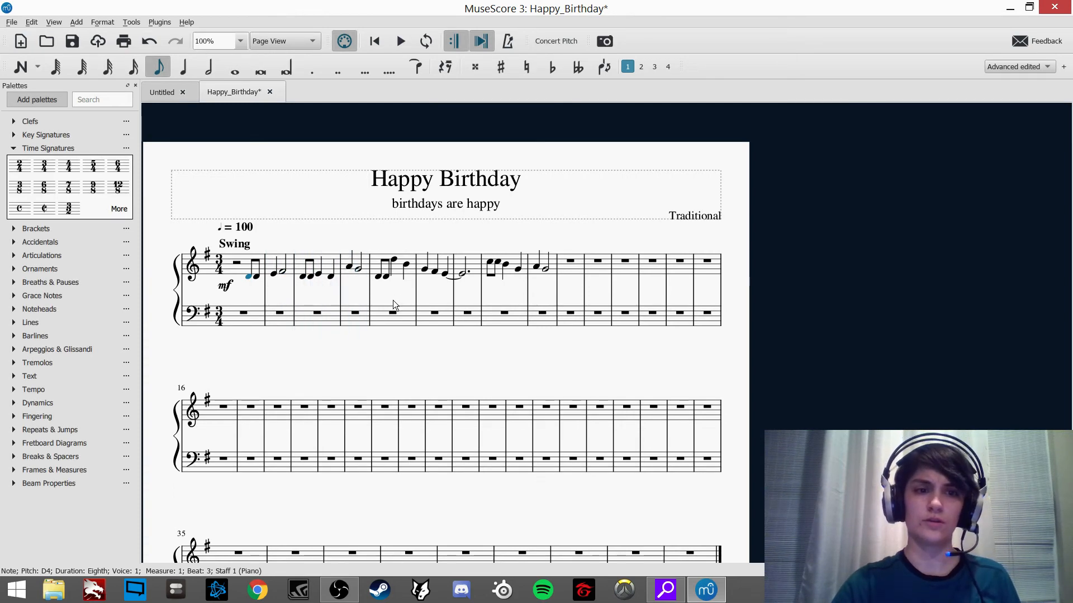
# Step: Undo the recent edits back to the original melody starting on beat 1 of measure 1, and clear the selection
pyautogui.press('Escape')
pyautogui.hotkey('ctrl', 'z')
pyautogui.hotkey('ctrl', 'z')
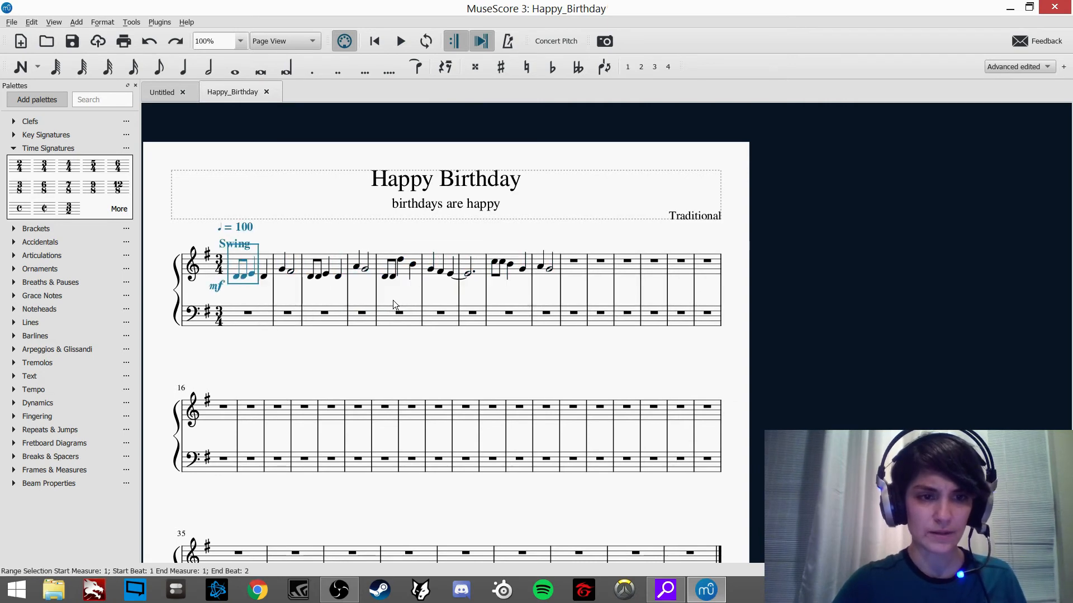
pyautogui.press('Escape')
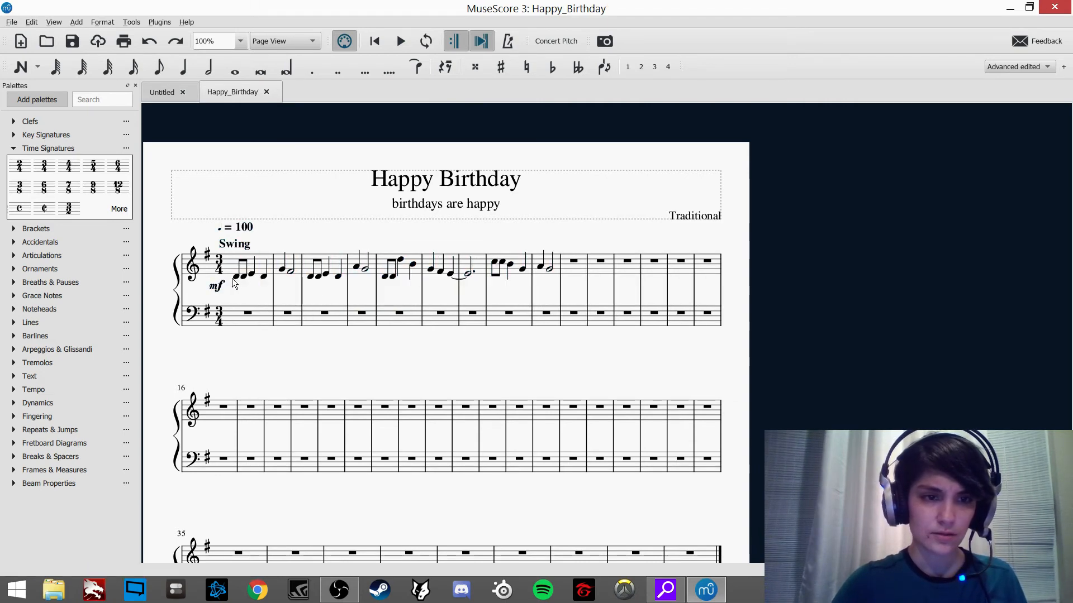
# Step: Copy the melody from the first D4 through measure 9 and paste it starting on beat 3 of measure 1
pyautogui.click(237, 277)
pyautogui.hotkey('ctrl', 'shift', 'Right')
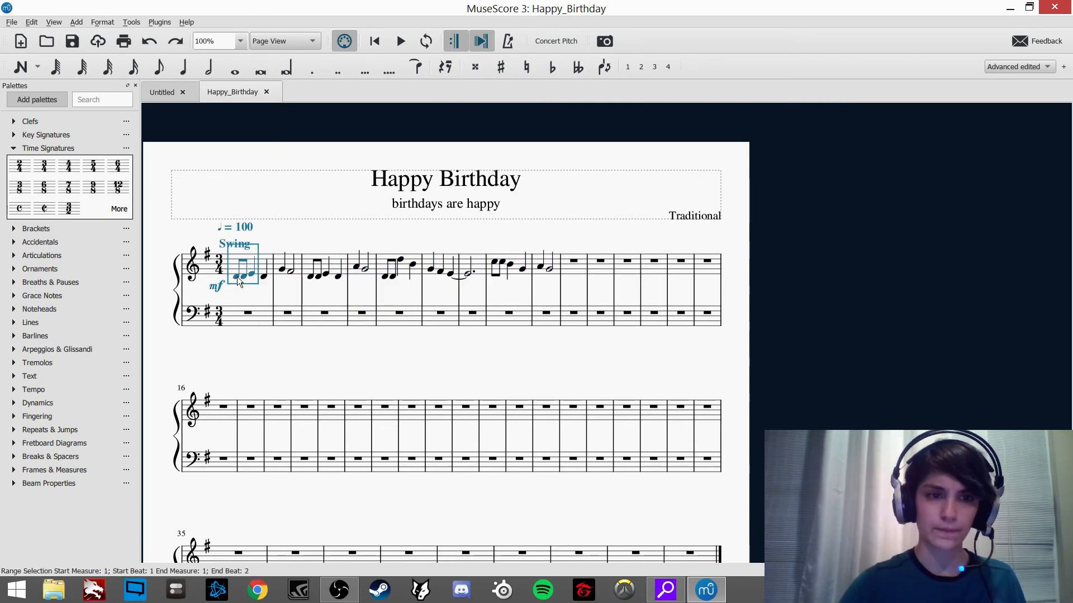
pyautogui.click(361, 310)
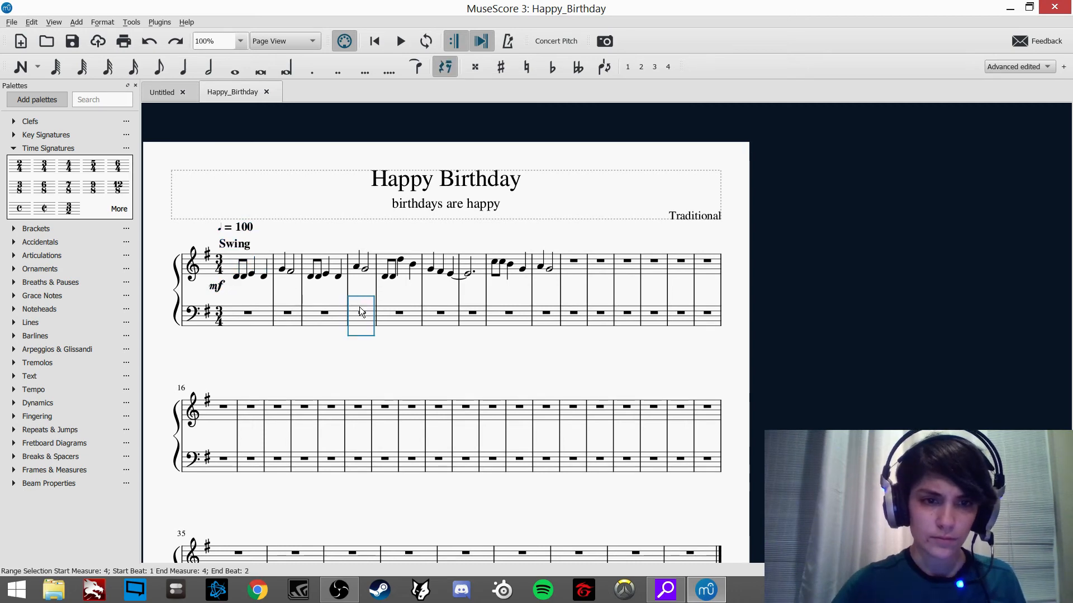
pyautogui.click(238, 275)
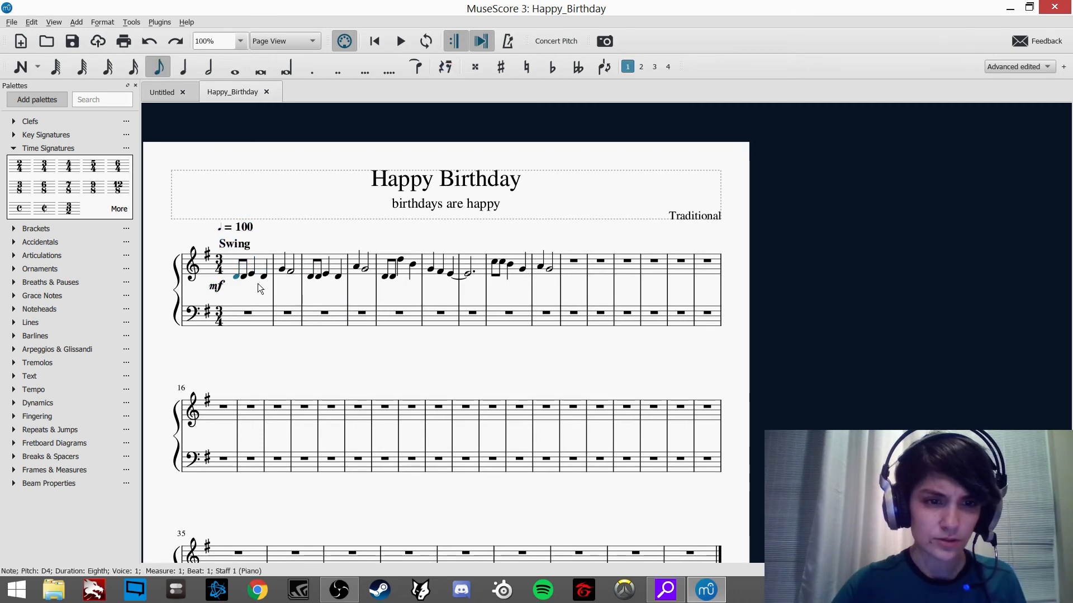
pyautogui.keyDown('shift'); pyautogui.click(541, 276); pyautogui.keyUp('shift')
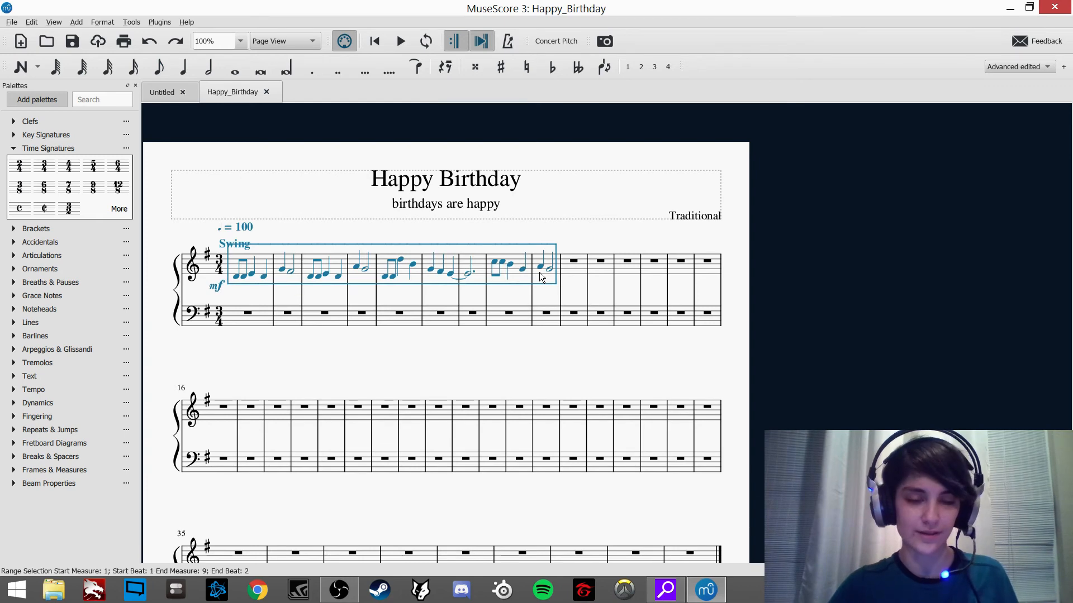
pyautogui.click(259, 287)
pyautogui.click(263, 276)
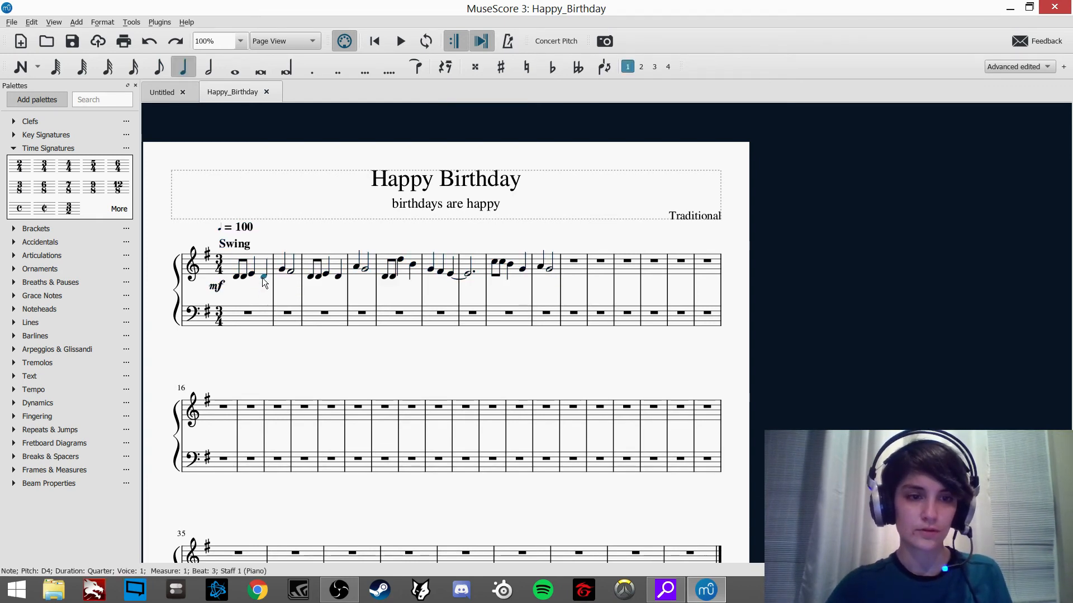
pyautogui.hotkey('ctrl', 'v')
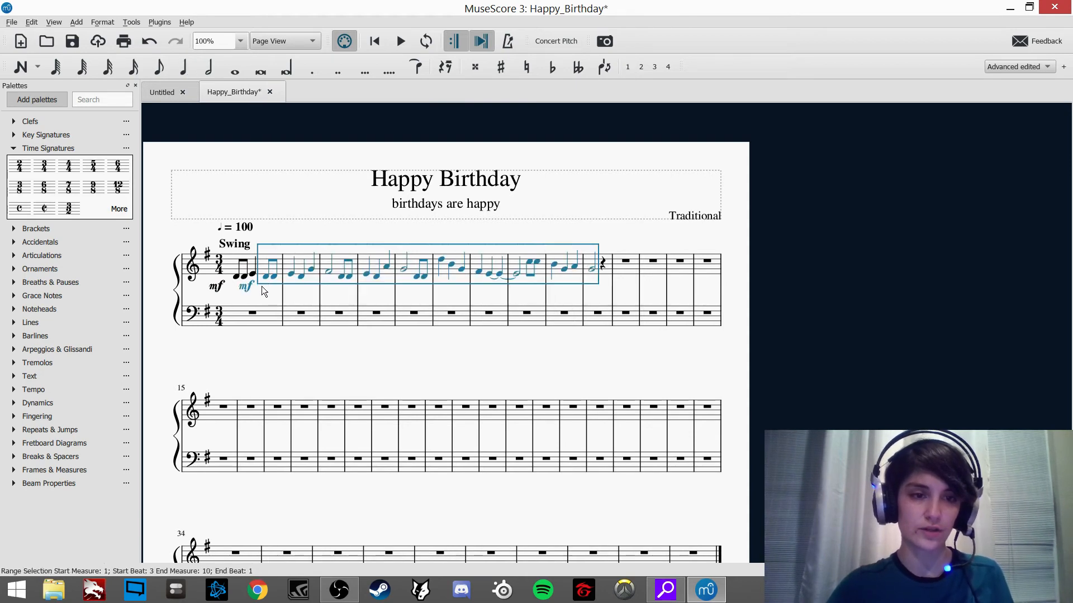
pyautogui.click(262, 292)
# Step: Delete the two D4 eighth notes and the E4 quarter note on beats 1 and 2 of measure 1
pyautogui.click(244, 278)
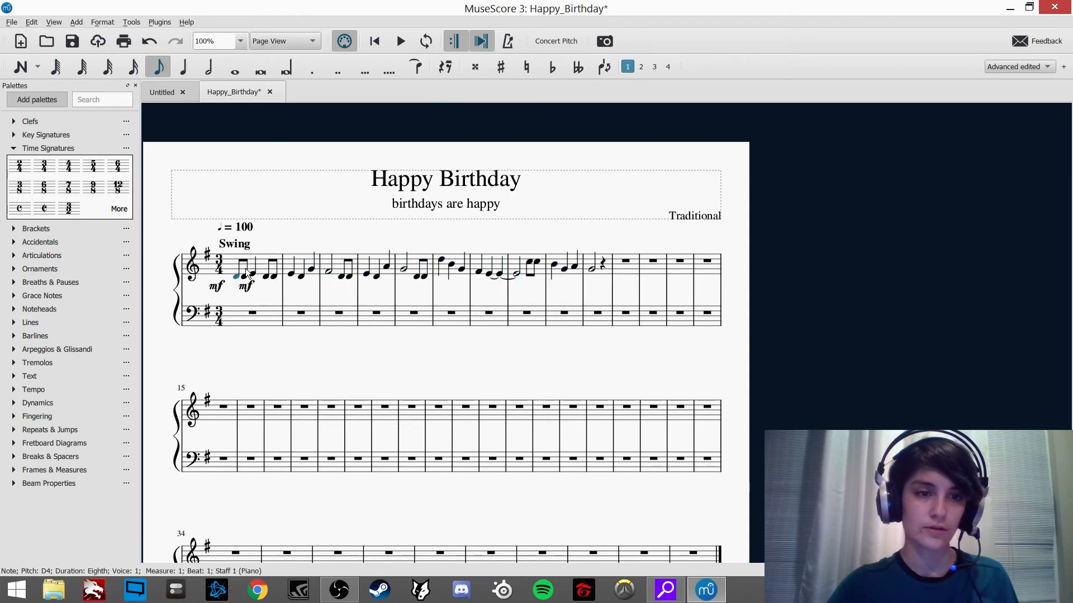
pyautogui.keyDown('shift'); pyautogui.click(255, 278); pyautogui.keyUp('shift')
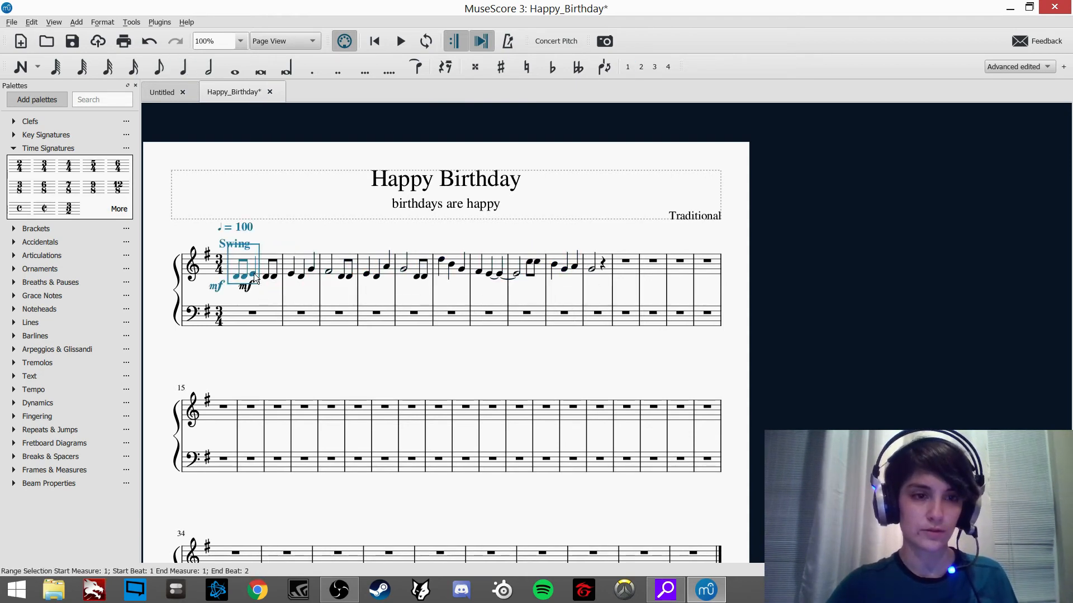
pyautogui.press('Delete')
pyautogui.press('Escape')
pyautogui.click(232, 288)
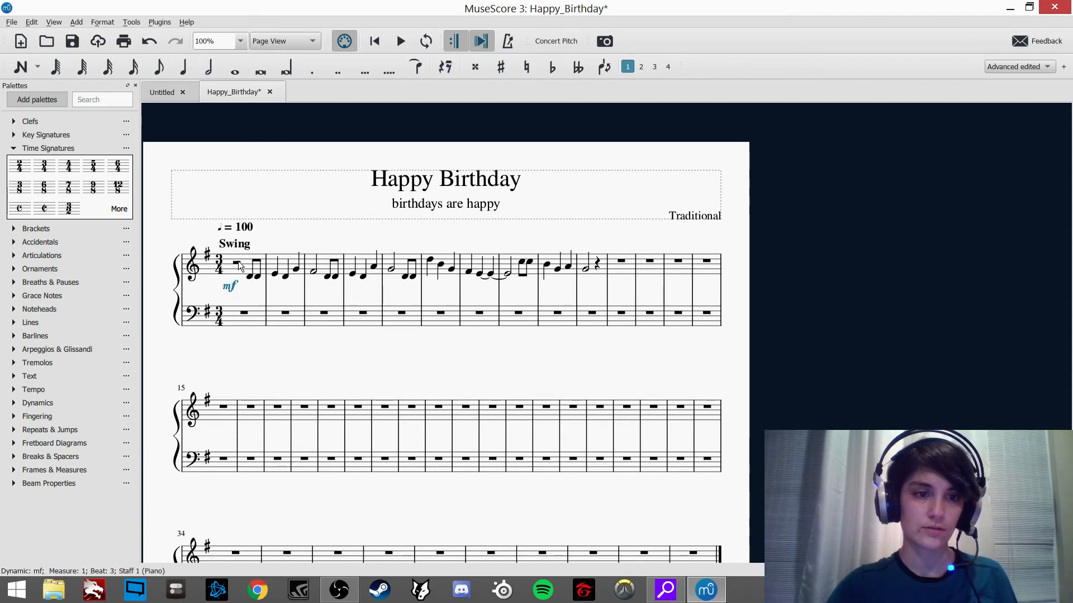
# Step: Play back the shifted melody from the half rest in measure 1 and stop in measure 10
pyautogui.click(237, 262)
pyautogui.press('space')
pyautogui.click(398, 36)
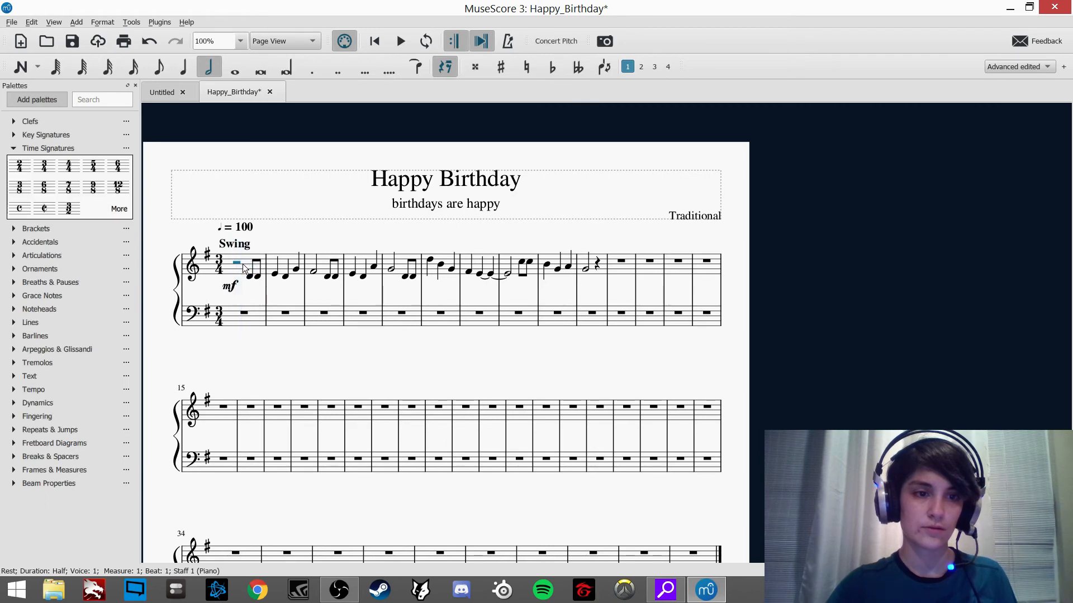
pyautogui.click(397, 36)
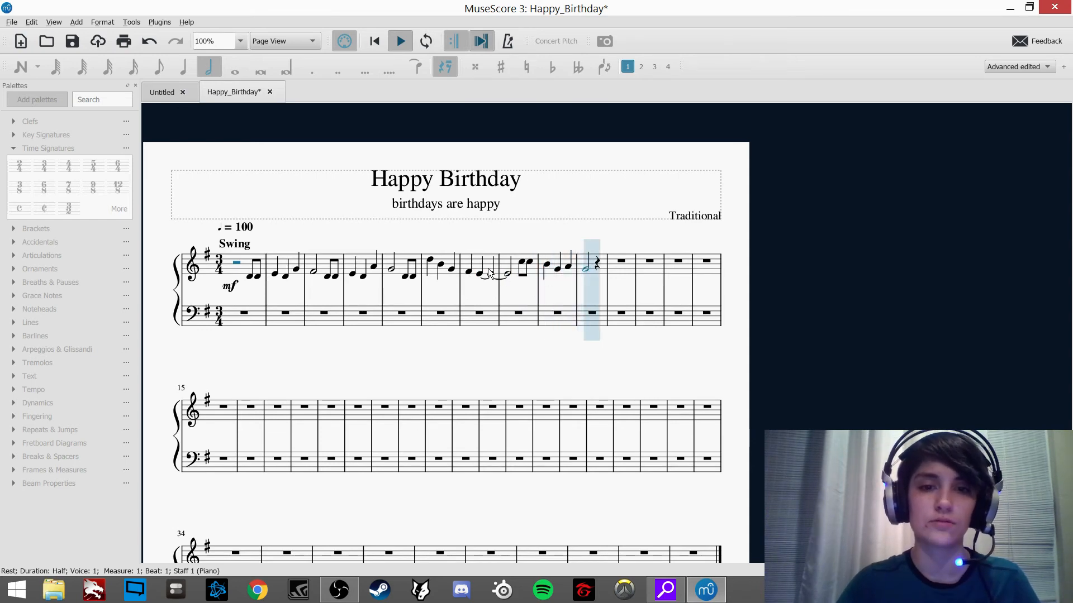
pyautogui.press('space')
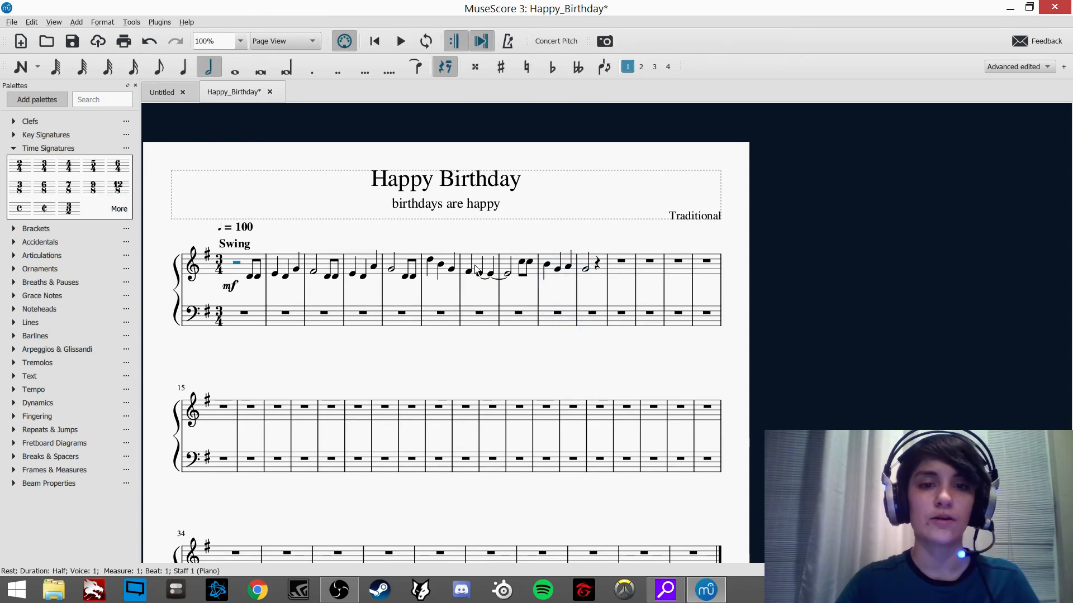
# Step: Change the final G4 in measure 10 to a dotted half note and clear the selection
pyautogui.click(580, 269)
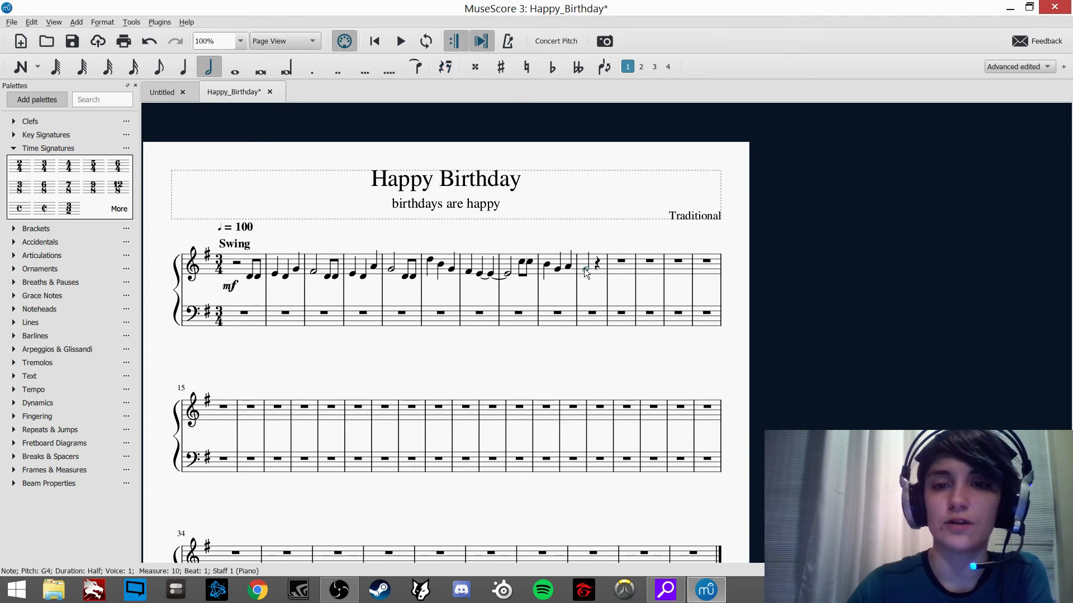
pyautogui.click(303, 70)
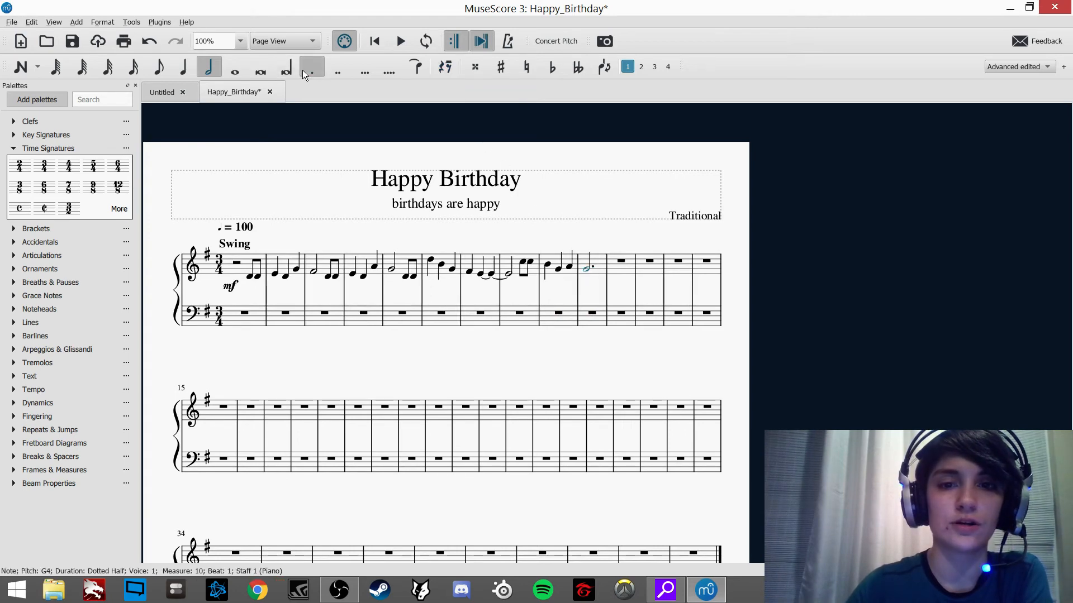
pyautogui.click(597, 296)
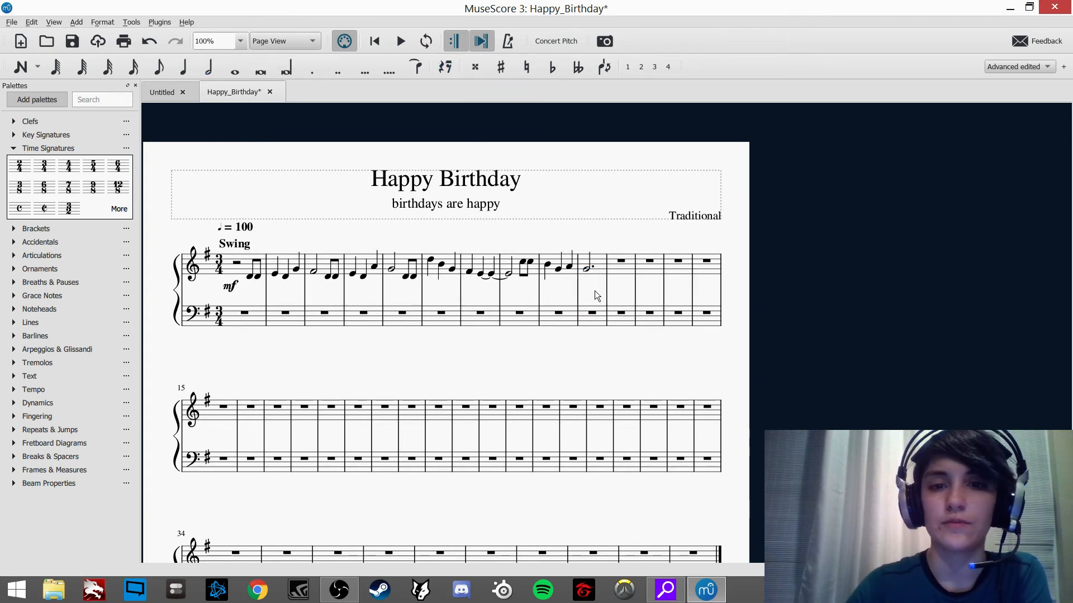
# Step: Lengthen the E4 on beat 2 of measure 7 to a half note and delete the E4 half note in measure 8
pyautogui.click(481, 274)
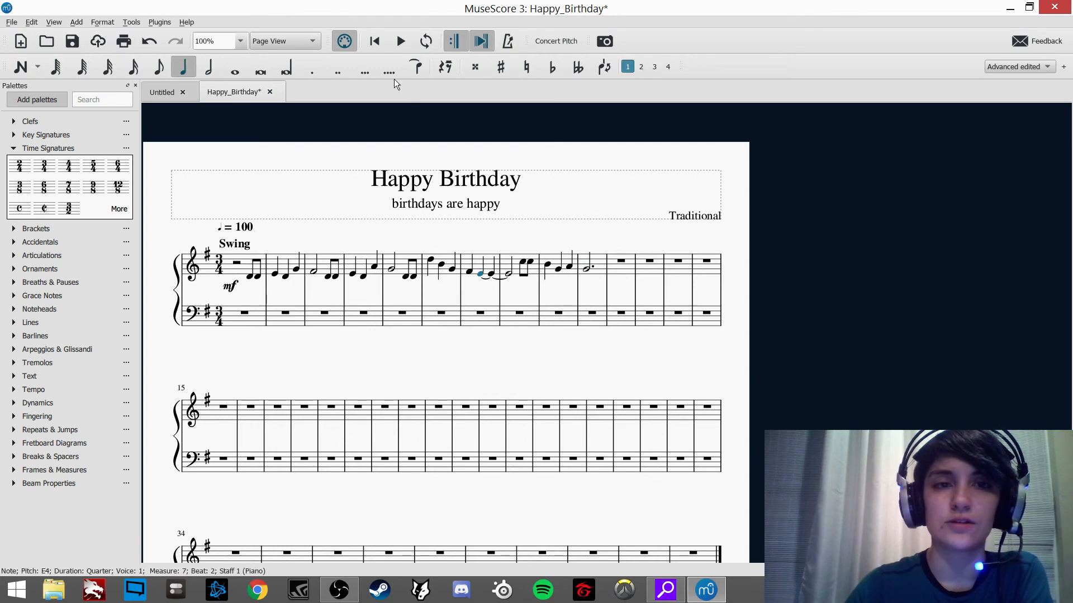
pyautogui.click(208, 67)
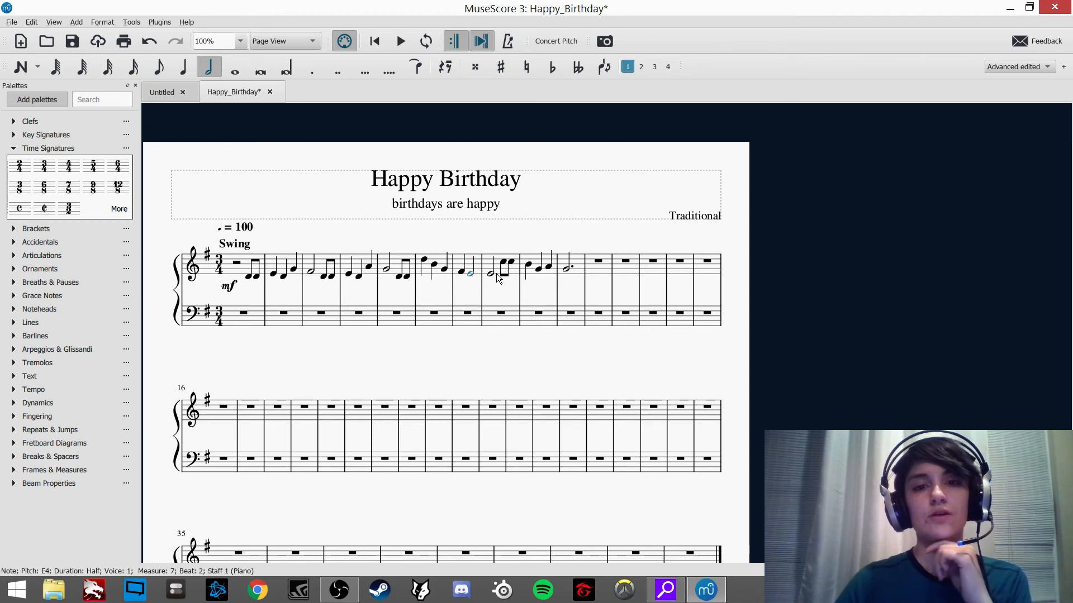
pyautogui.press('Delete')
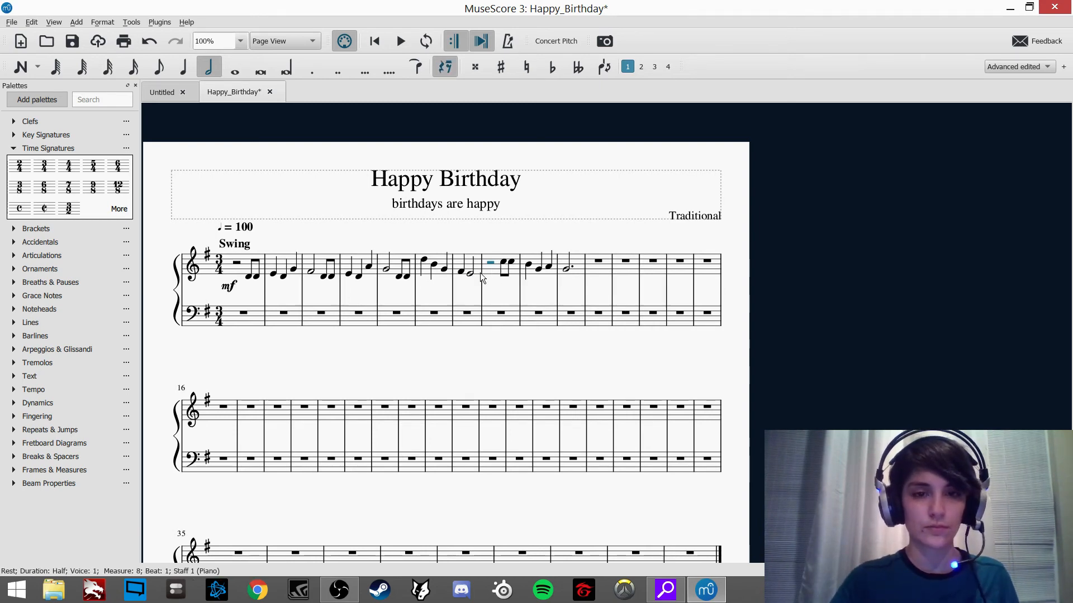
# Step: Shorten the E4 in measure 7 to a quarter note and add a fermata to it
pyautogui.click(469, 273)
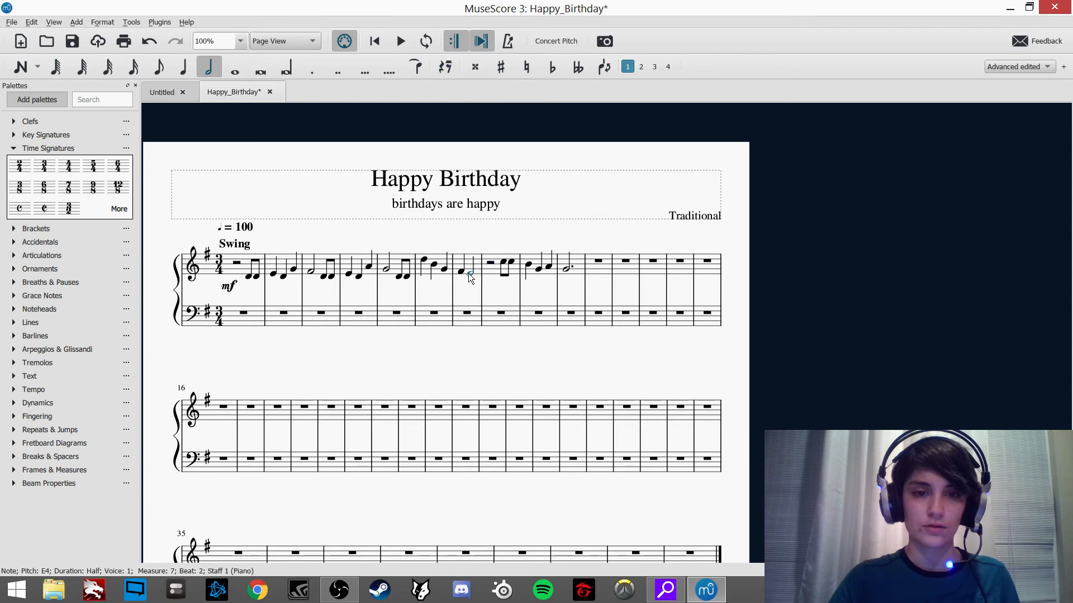
pyautogui.click(184, 66)
pyautogui.click(13, 150)
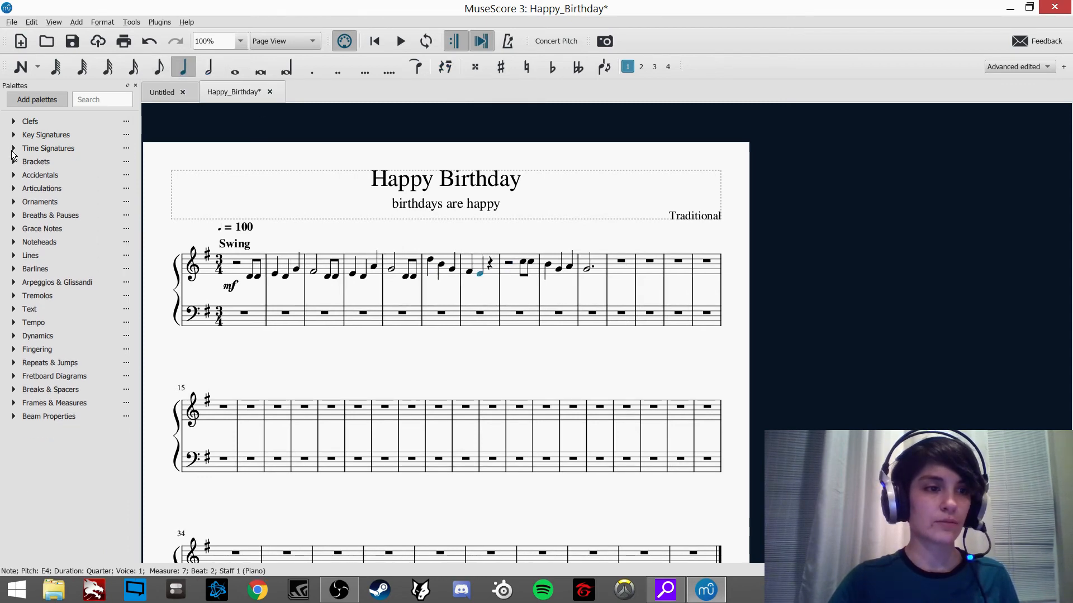
pyautogui.click(14, 189)
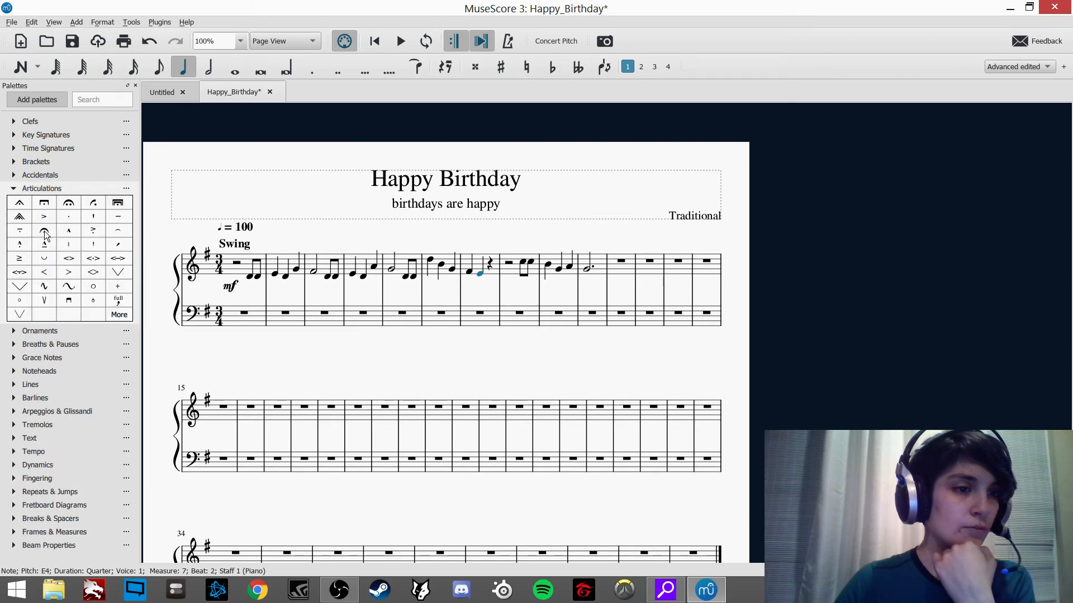
pyautogui.moveTo(44, 230); pyautogui.dragTo(484, 278)
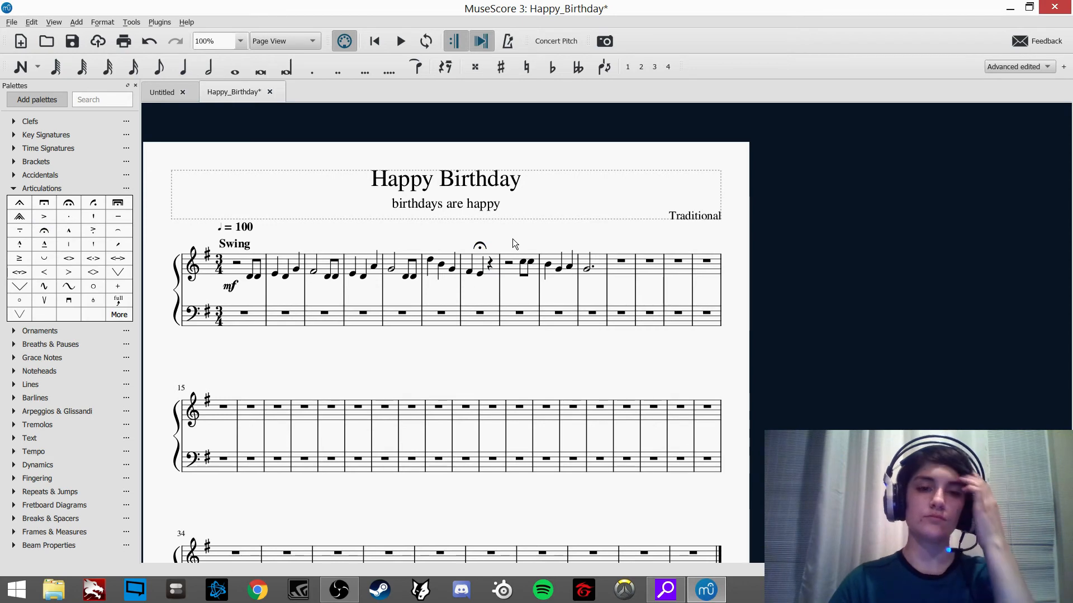
# Step: Add a caesura directly after the E4 with the fermata in measure 7, before the quarter rest
pyautogui.click(14, 344)
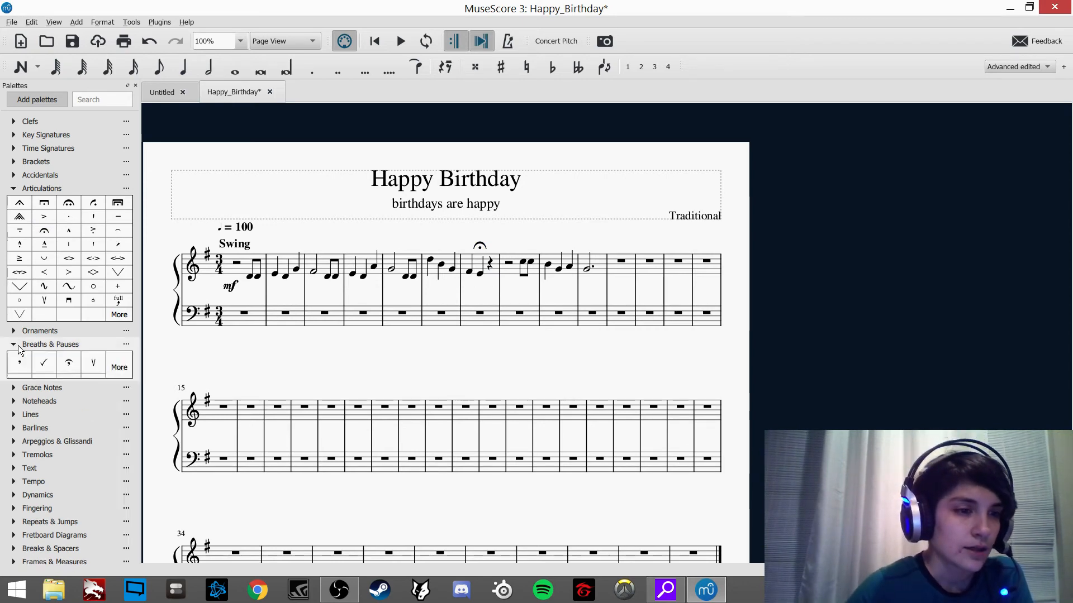
pyautogui.click(13, 189)
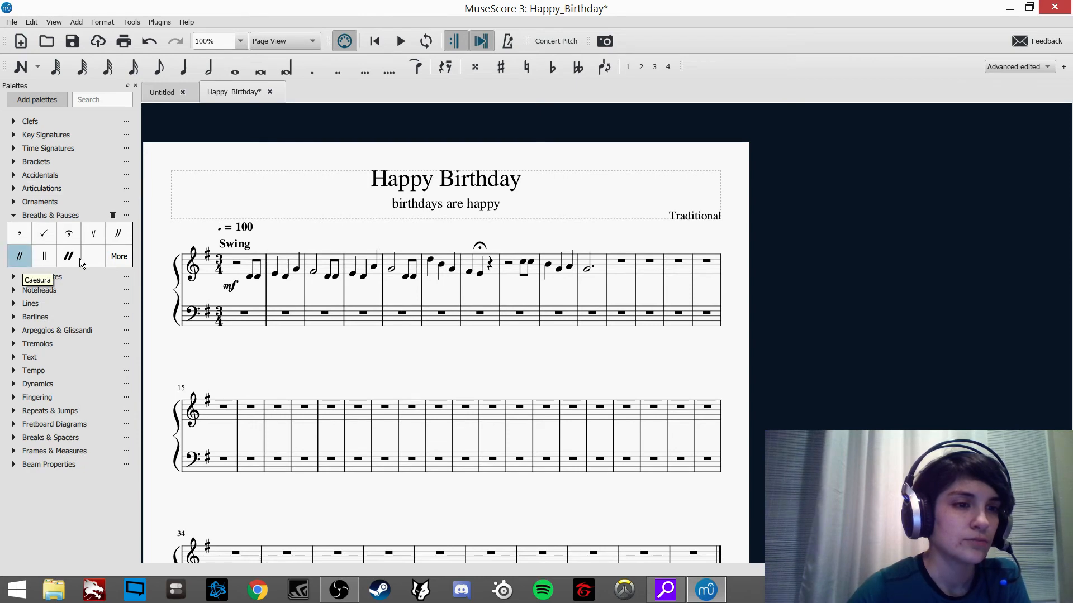
pyautogui.moveTo(21, 258); pyautogui.dragTo(489, 262)
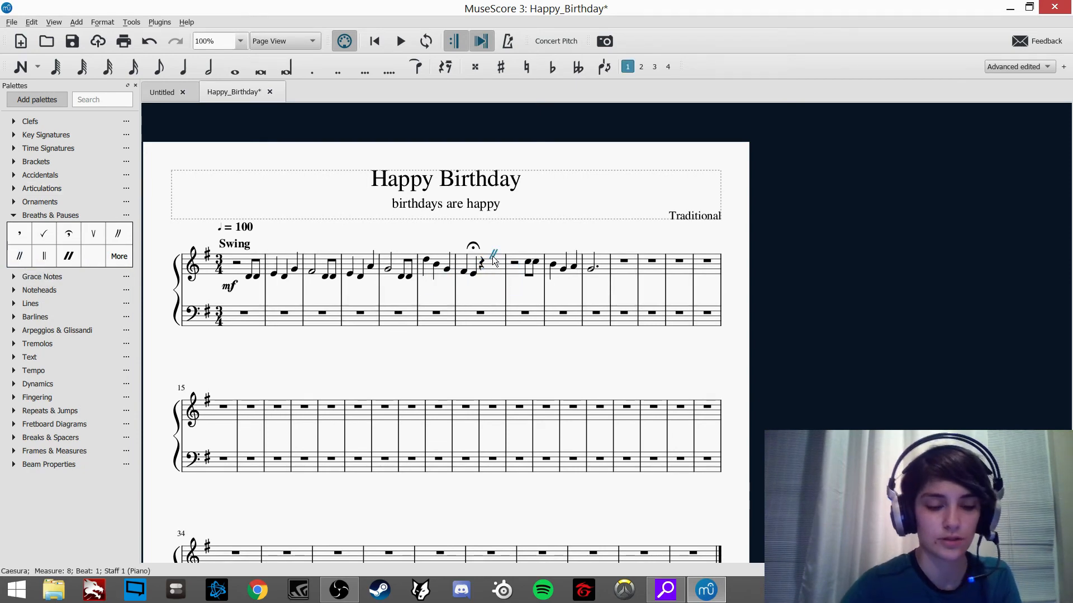
pyautogui.moveTo(22, 256); pyautogui.dragTo(350, 288)
pyautogui.moveTo(483, 278); pyautogui.dragTo(483, 277)
# Step: Replace the quarter rest on beat 3 of measure 7 with two C5 eighth notes
pyautogui.click(497, 264)
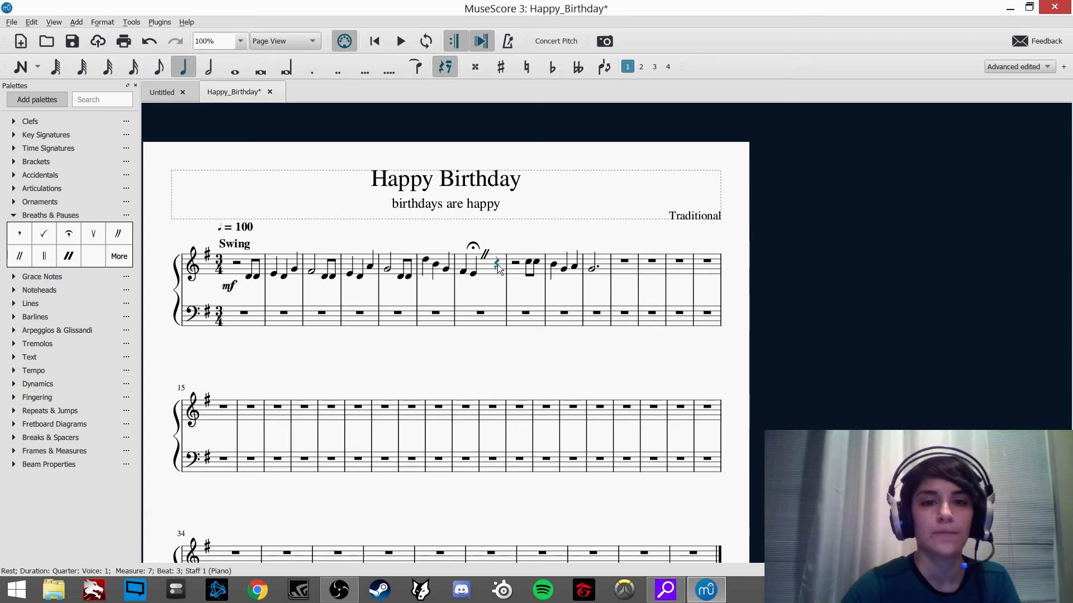
pyautogui.press('n')
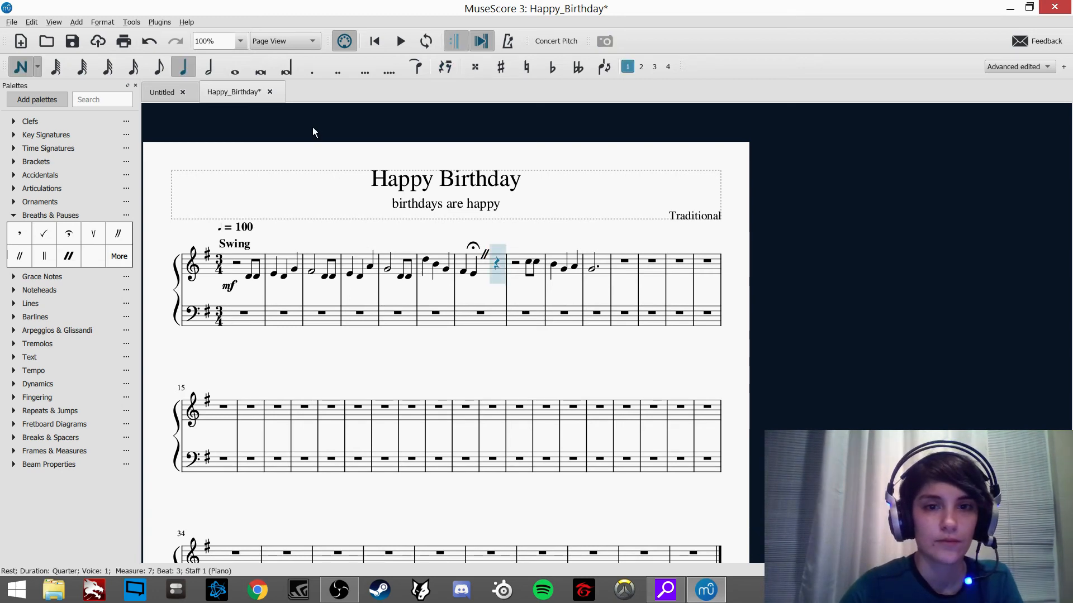
pyautogui.press('4')
pyautogui.press('c')
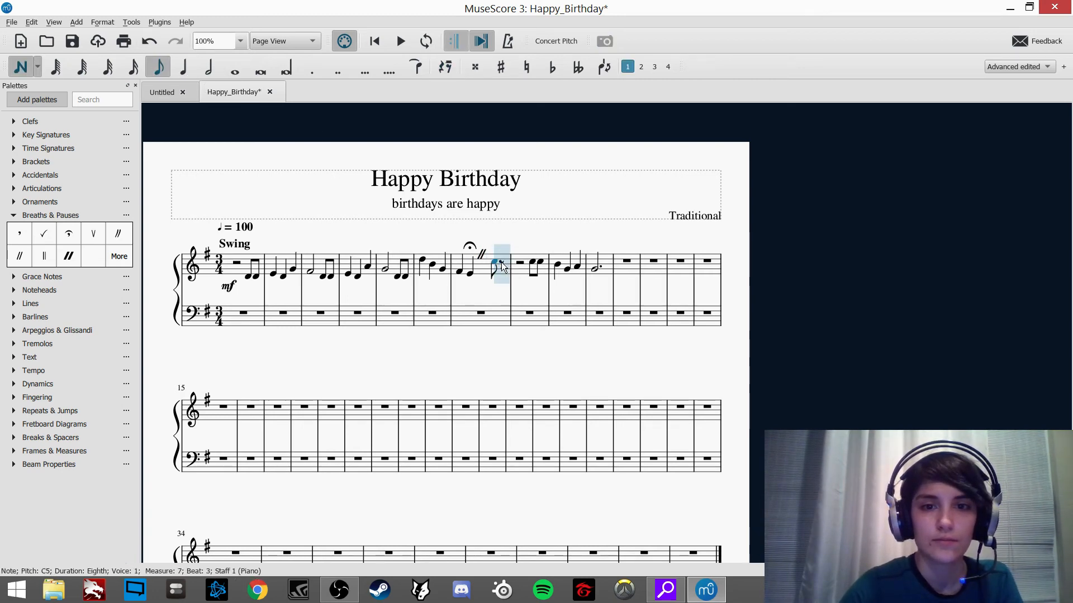
pyautogui.press('c')
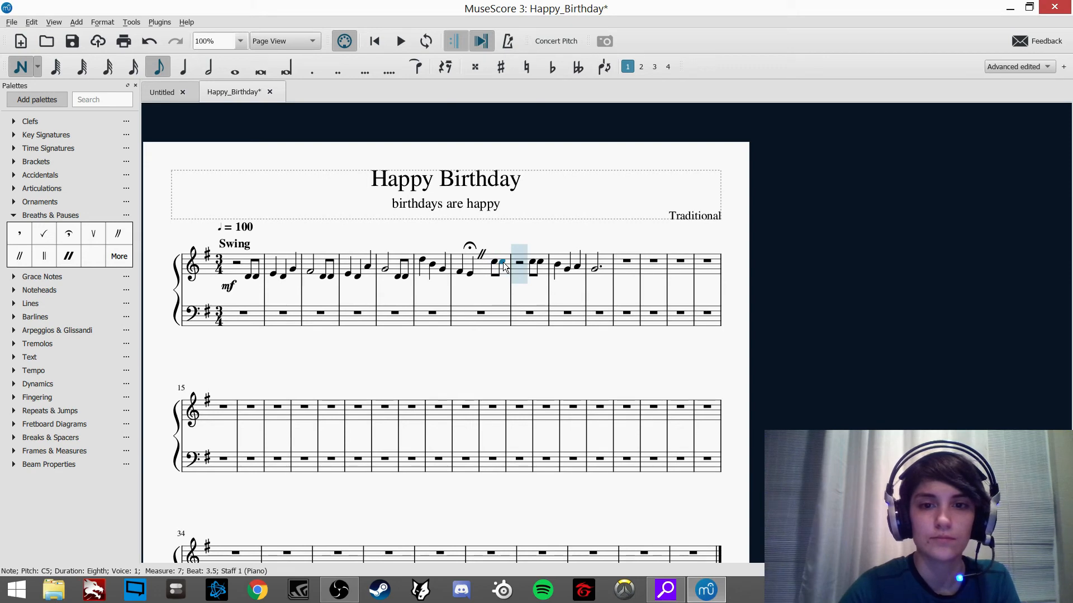
# Step: Copy the B4, G4, A4 and dotted-half G4 notes of measures 9–10 and paste them starting at measure 8
pyautogui.press('Escape')
pyautogui.click(559, 263)
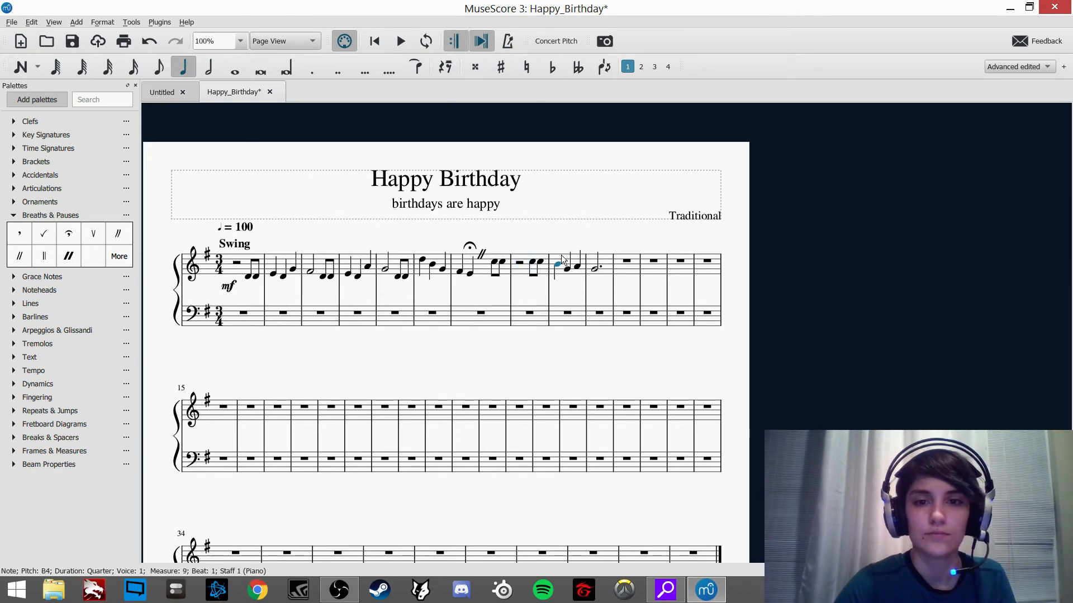
pyautogui.keyDown('shift'); pyautogui.click(576, 266); pyautogui.keyUp('shift')
pyautogui.keyDown('shift'); pyautogui.click(602, 259); pyautogui.keyUp('shift')
pyautogui.hotkey('ctrl', 'c')
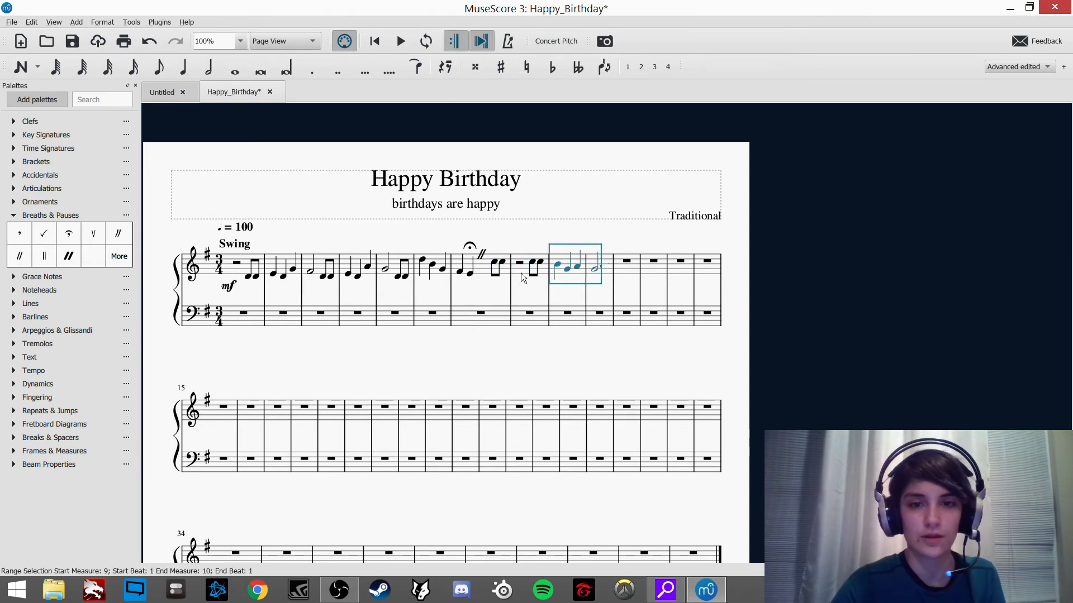
pyautogui.click(521, 273)
pyautogui.hotkey('ctrl', 'v')
# Step: Delete the leftover dotted-half G4 in measure 10
pyautogui.click(602, 267)
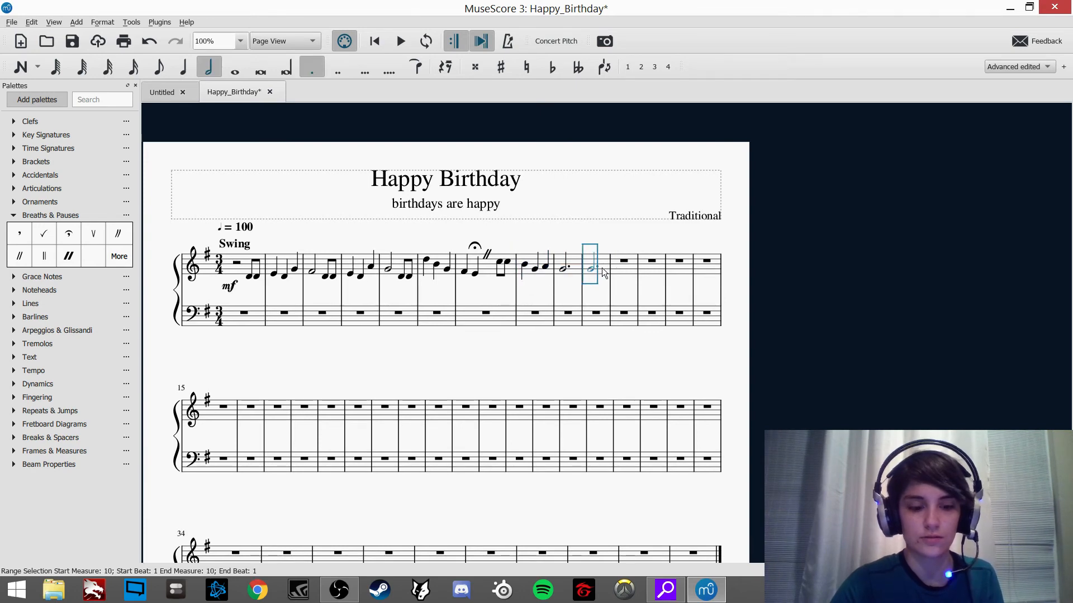
pyautogui.press('Delete')
pyautogui.press('Escape')
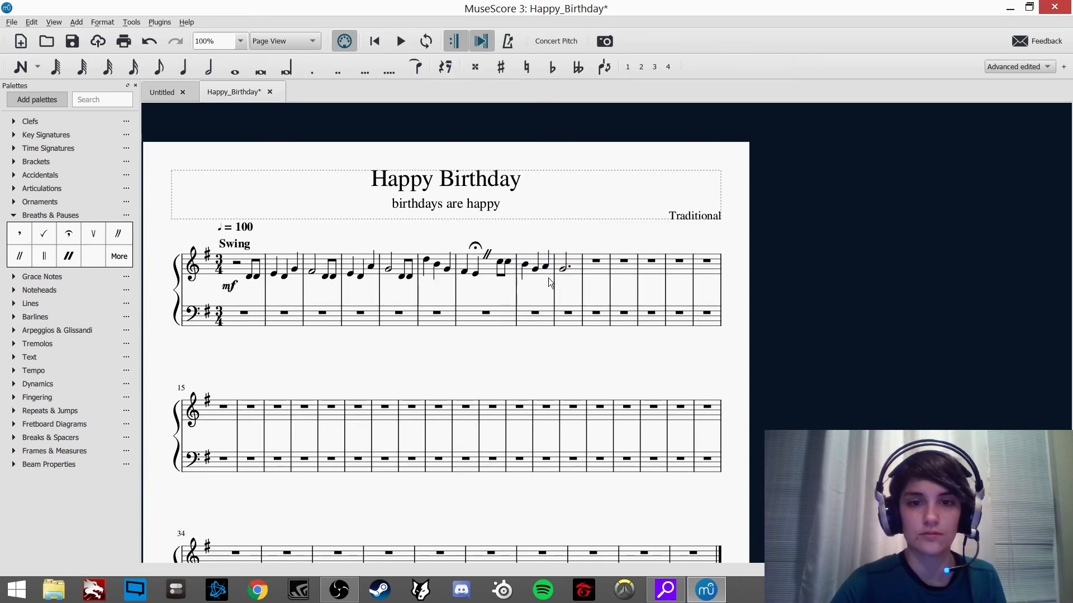
# Step: Save the Happy Birthday score
pyautogui.click(238, 271)
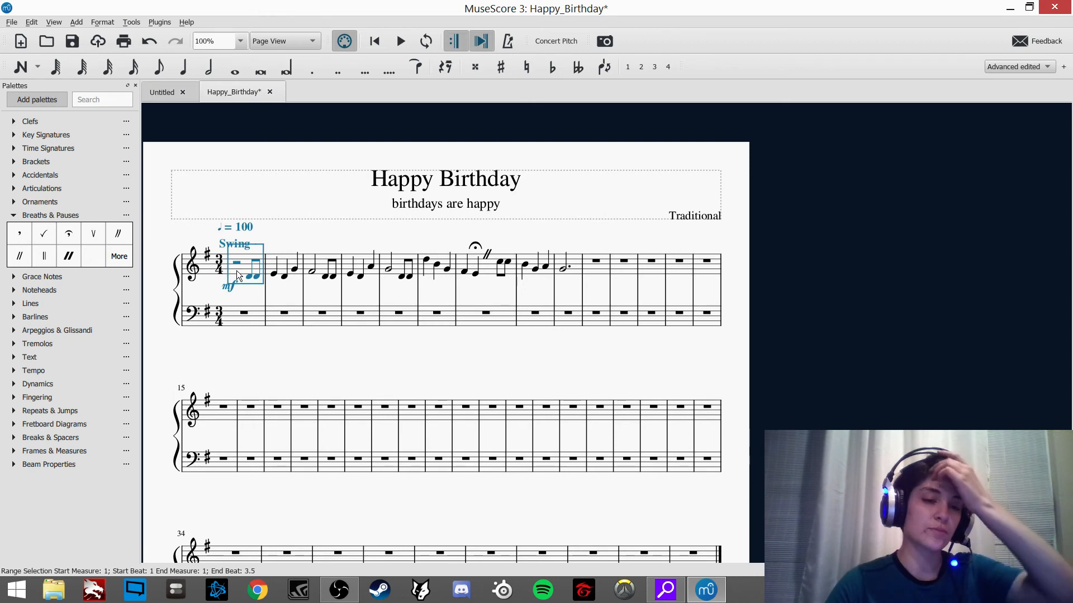
pyautogui.click(300, 232)
pyautogui.click(12, 22)
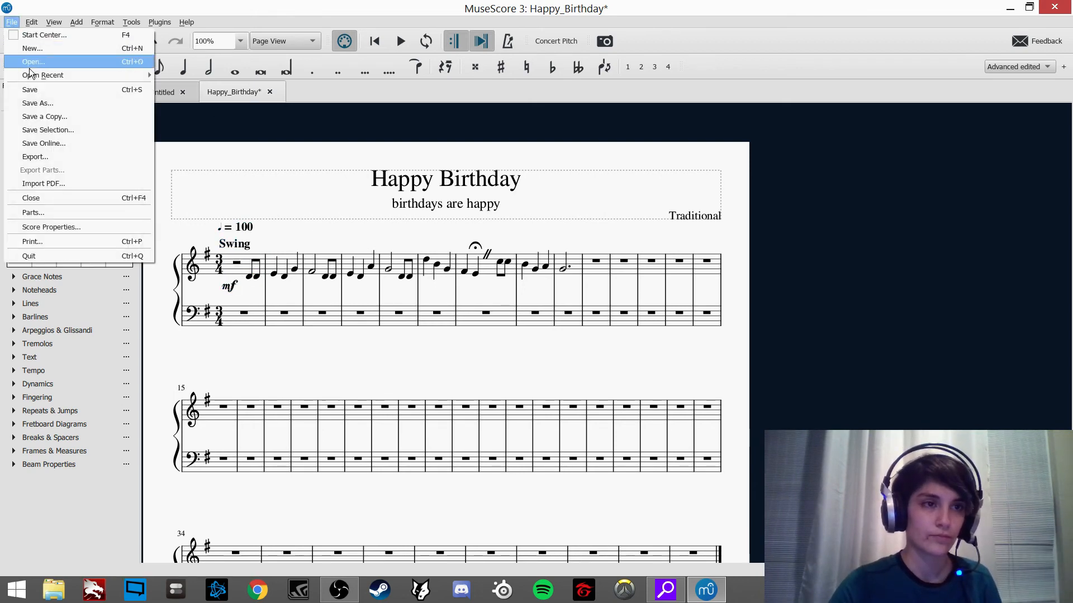
pyautogui.click(27, 91)
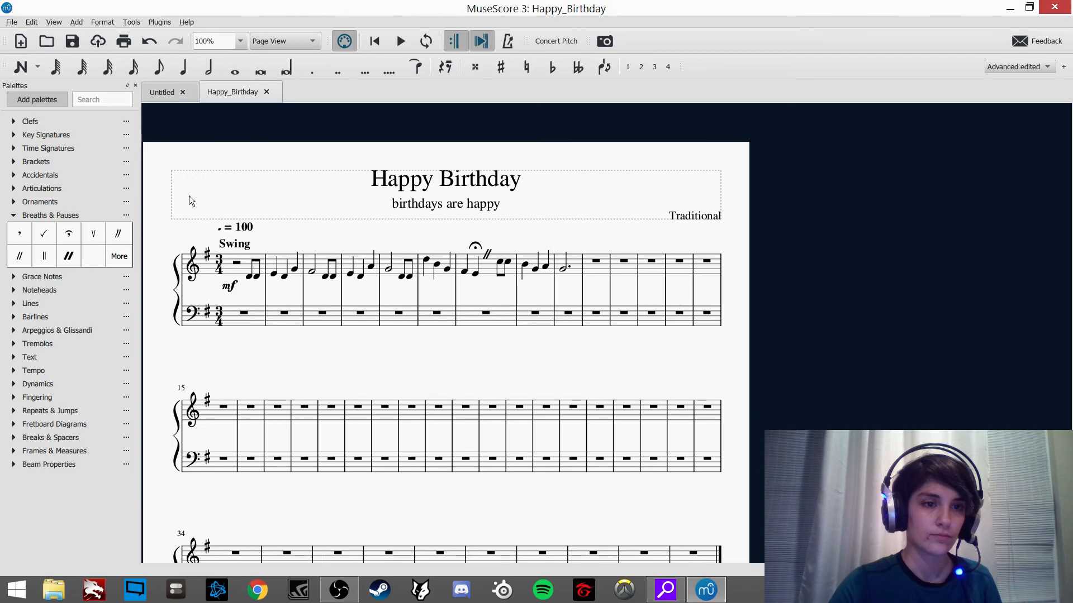
# Step: Make measure 1 a pickup with an actual duration of 1/4, excluded from the measure count
pyautogui.click(242, 274)
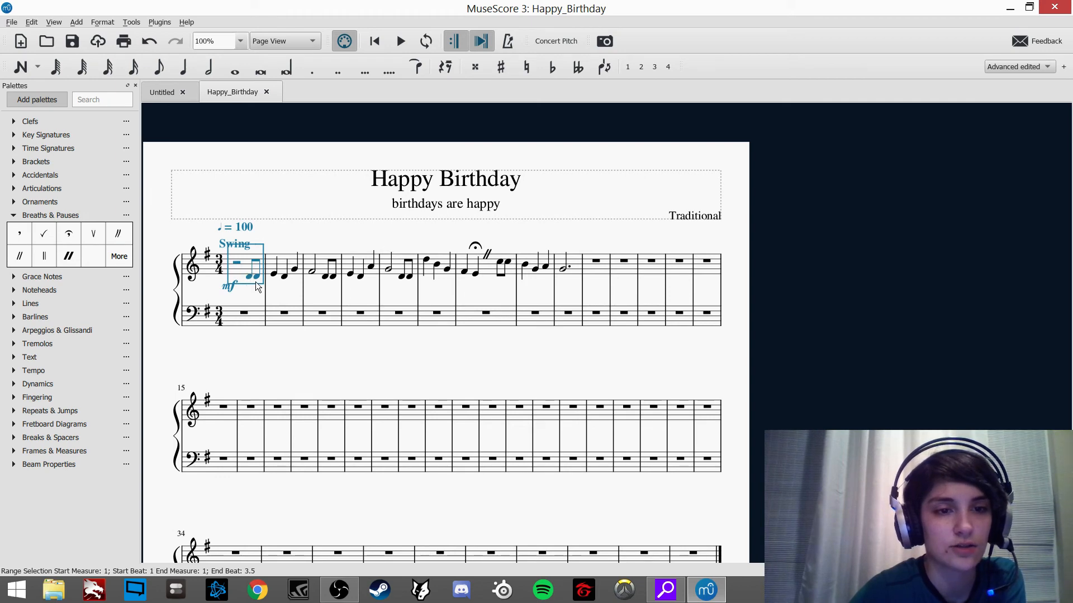
pyautogui.rightClick(238, 270)
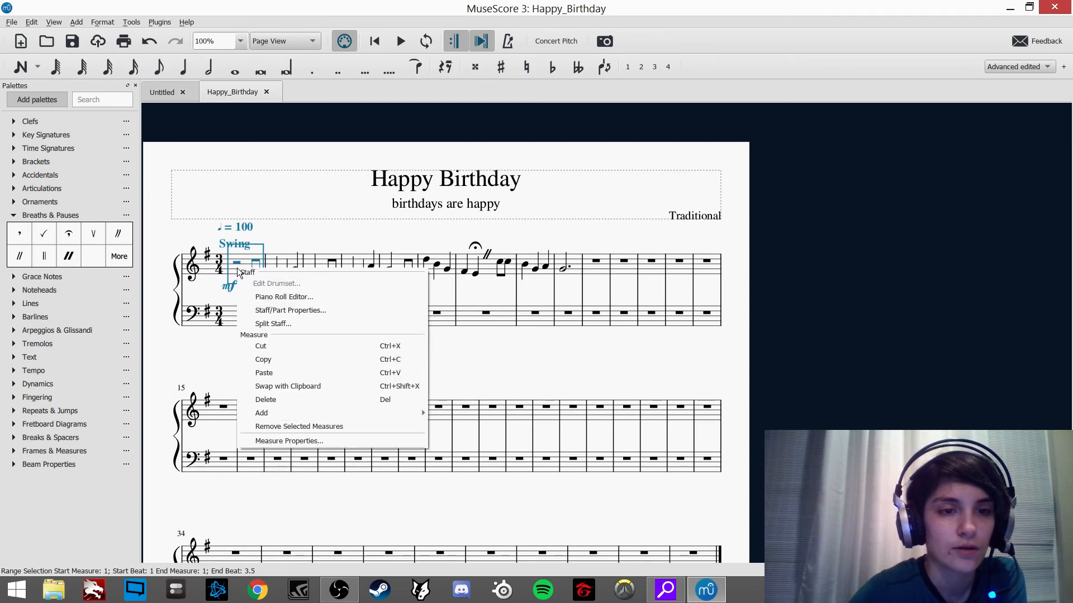
pyautogui.click(293, 439)
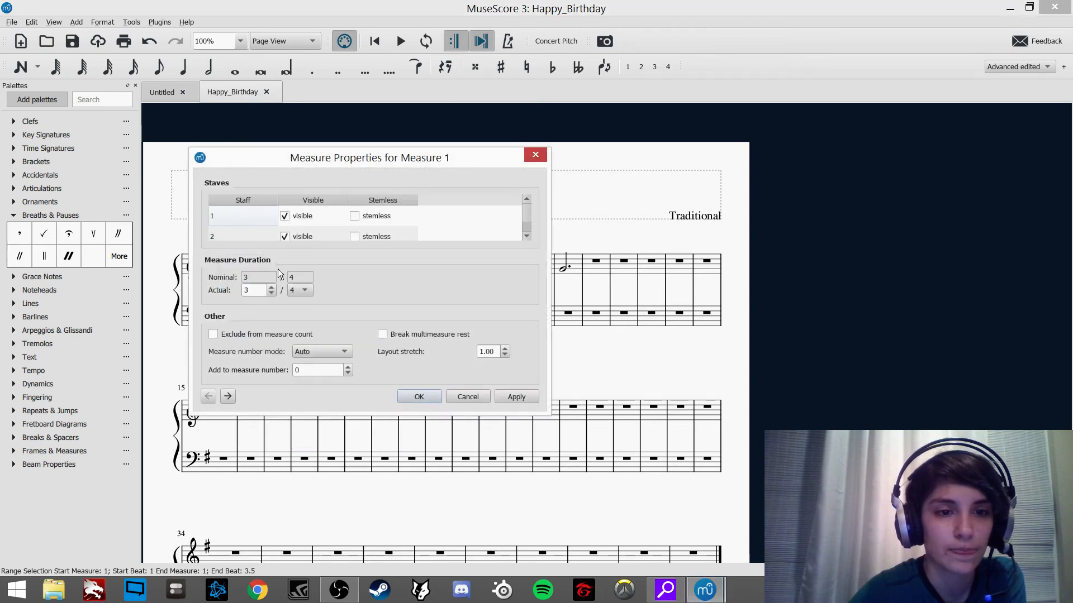
pyautogui.click(272, 294)
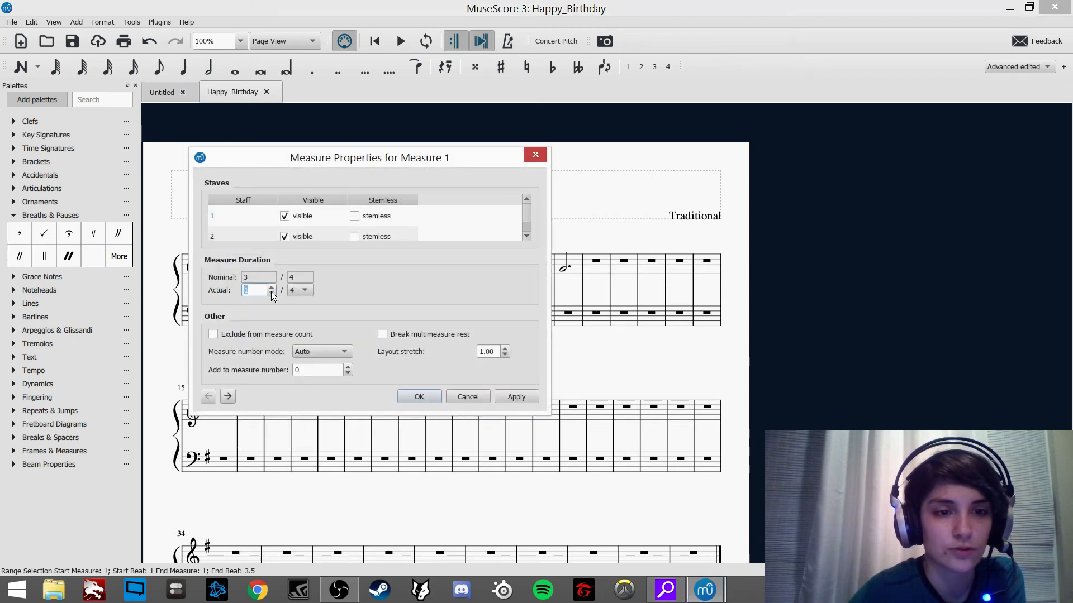
pyautogui.click(214, 334)
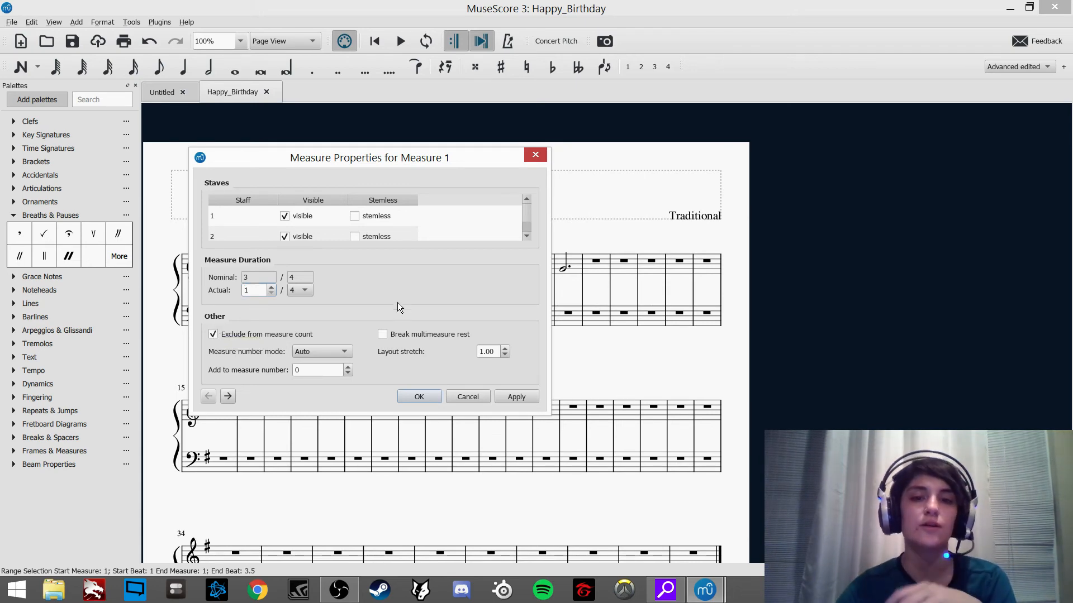
pyautogui.click(213, 336)
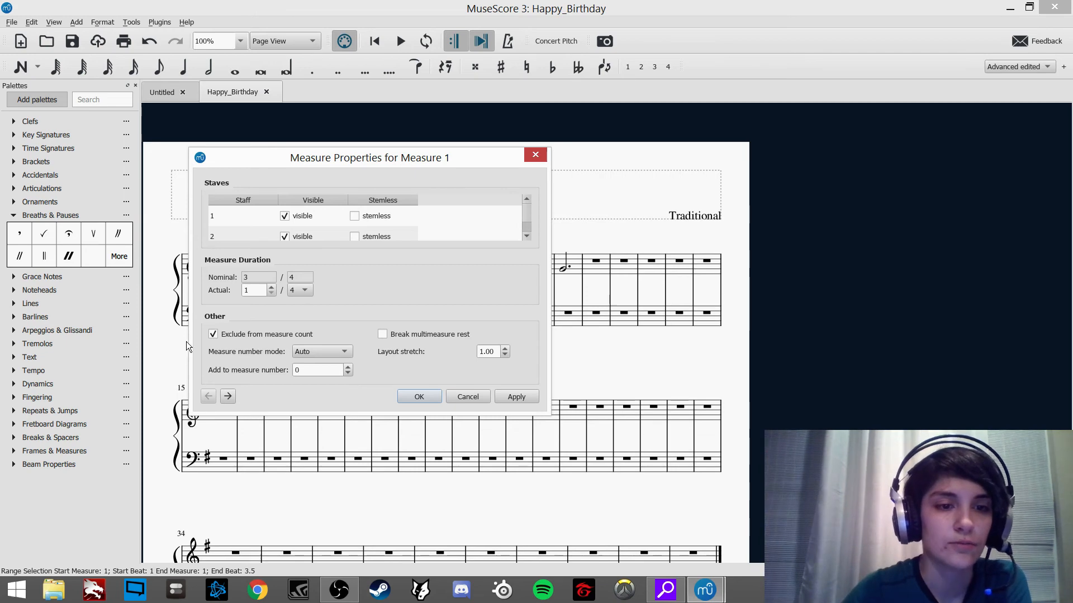
pyautogui.click(518, 397)
pyautogui.click(416, 395)
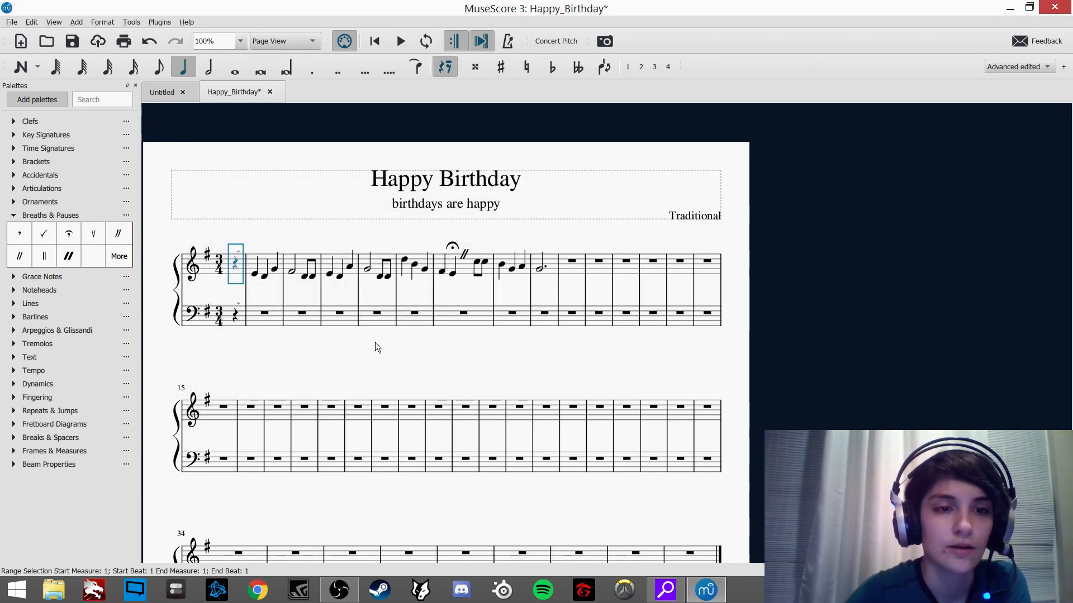
# Step: Replace the quarter rest in the treble staff of the pickup measure with two D4 eighth notes
pyautogui.click(235, 265)
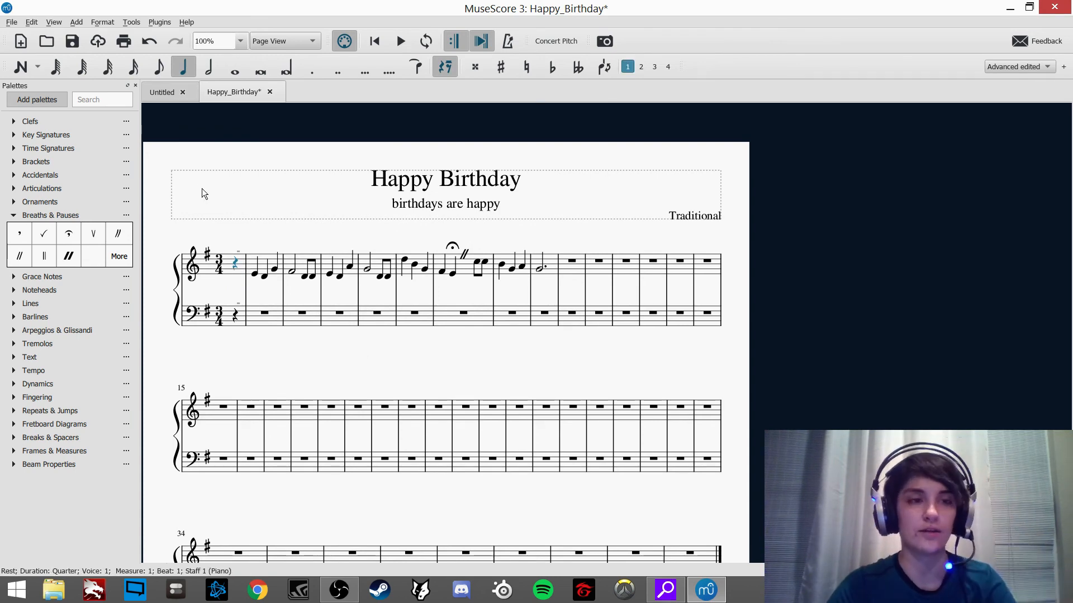
pyautogui.click(163, 71)
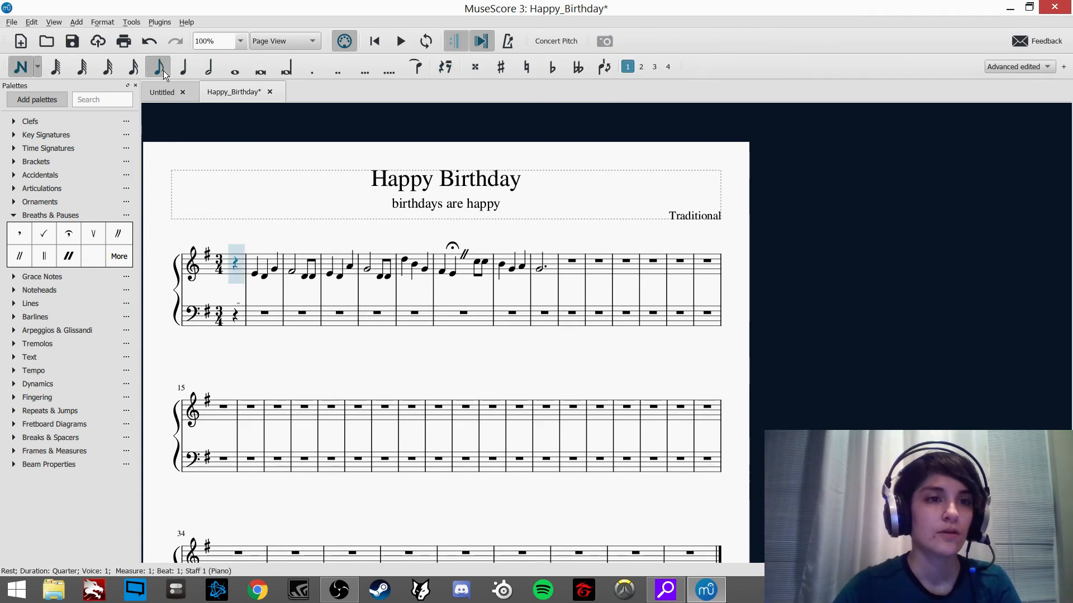
pyautogui.click(231, 278)
pyautogui.click(250, 279)
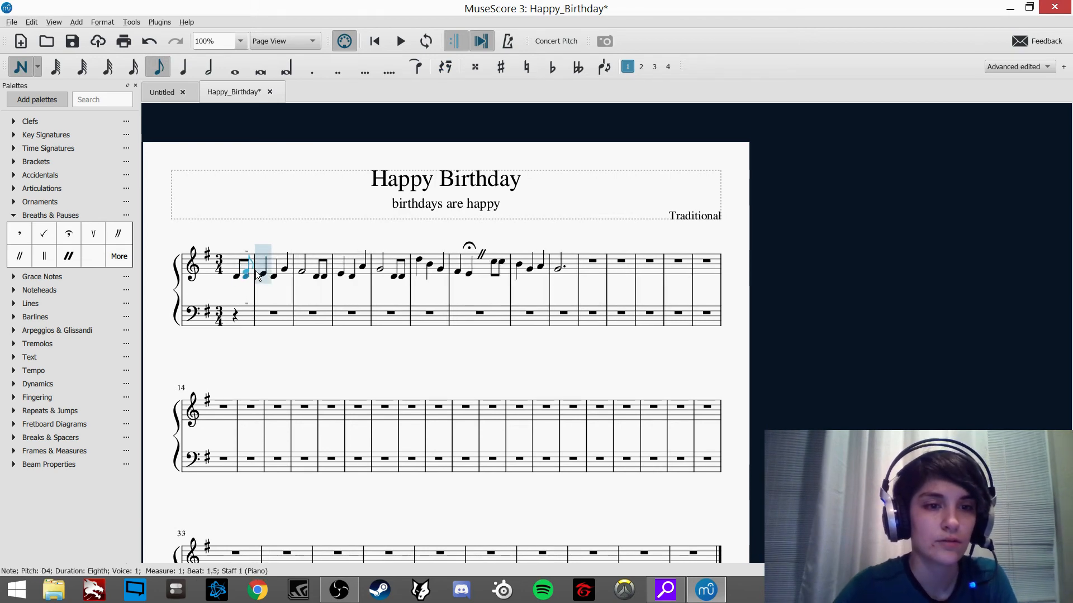
pyautogui.press('Escape')
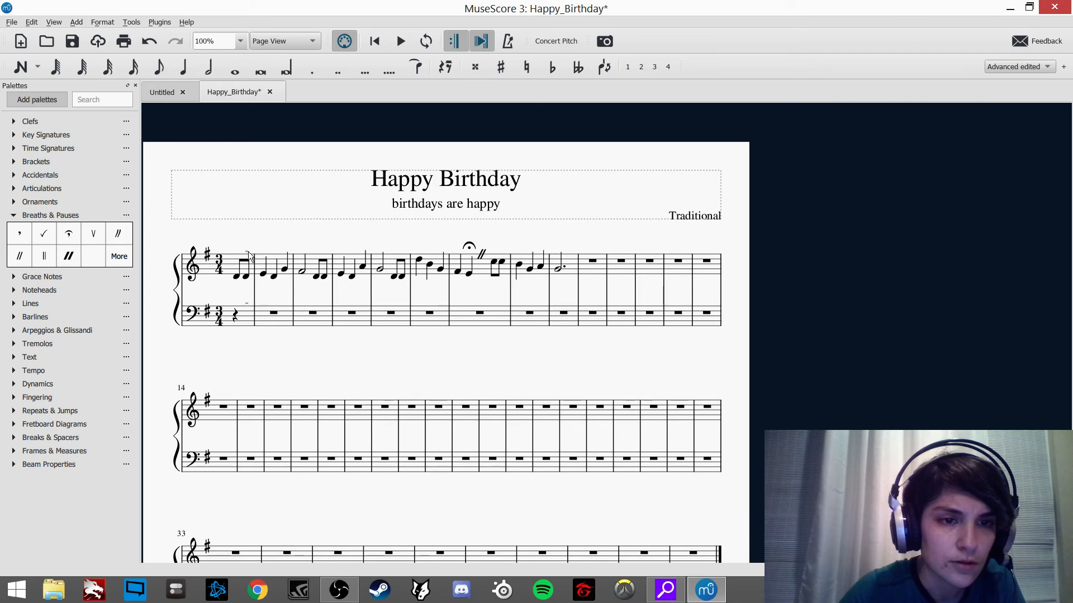
# Step: Add a quarter-note tempo marking above the pickup measure and change its value to 8120
pyautogui.moveTo(249, 252); pyautogui.dragTo(313, 236)
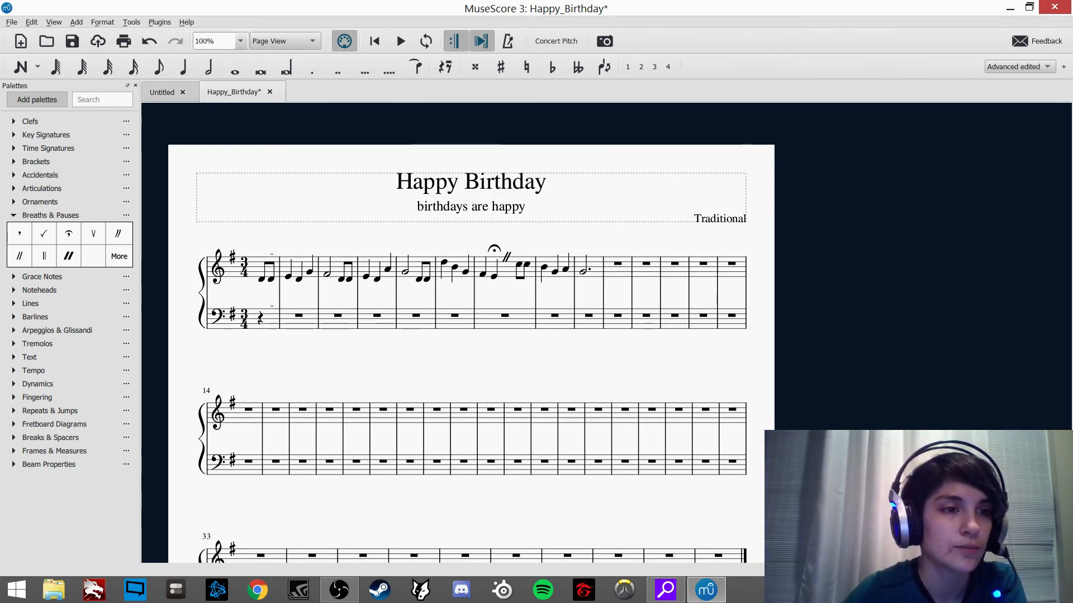
pyautogui.click(14, 216)
pyautogui.click(13, 323)
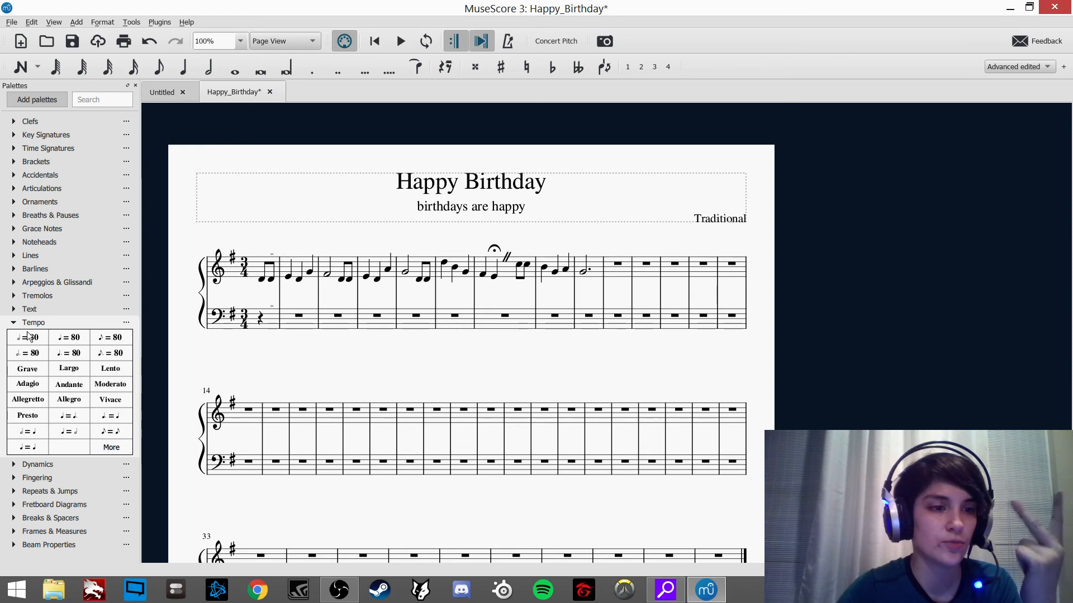
pyautogui.moveTo(68, 338); pyautogui.dragTo(266, 284)
pyautogui.doubleClick(264, 244)
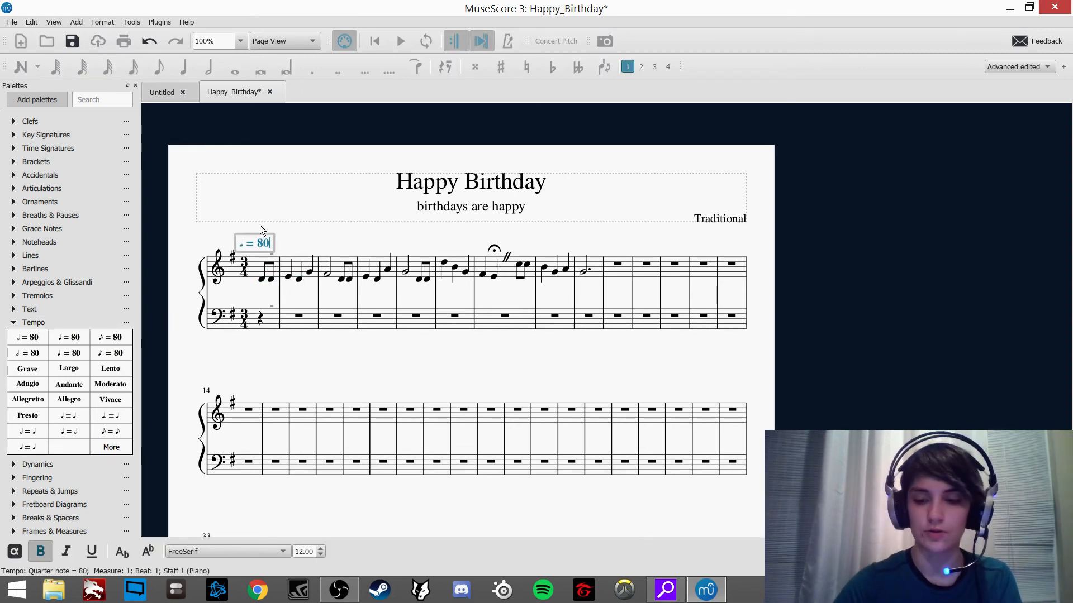
pyautogui.press('BackSpace')
pyautogui.write('120')
pyautogui.press('BackSpace')
pyautogui.press('BackSpace')
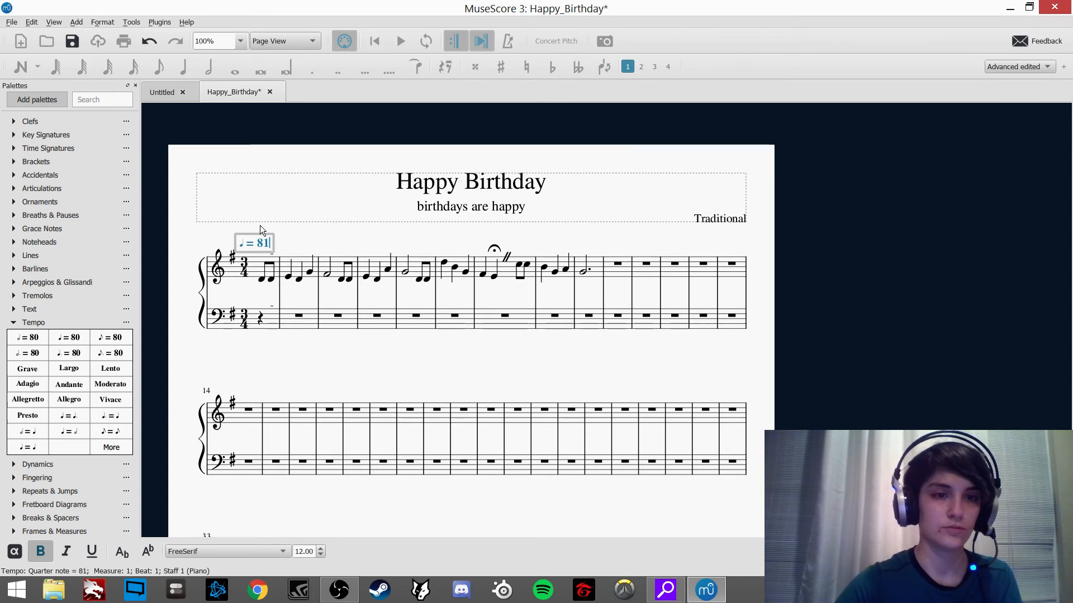
pyautogui.write('20')
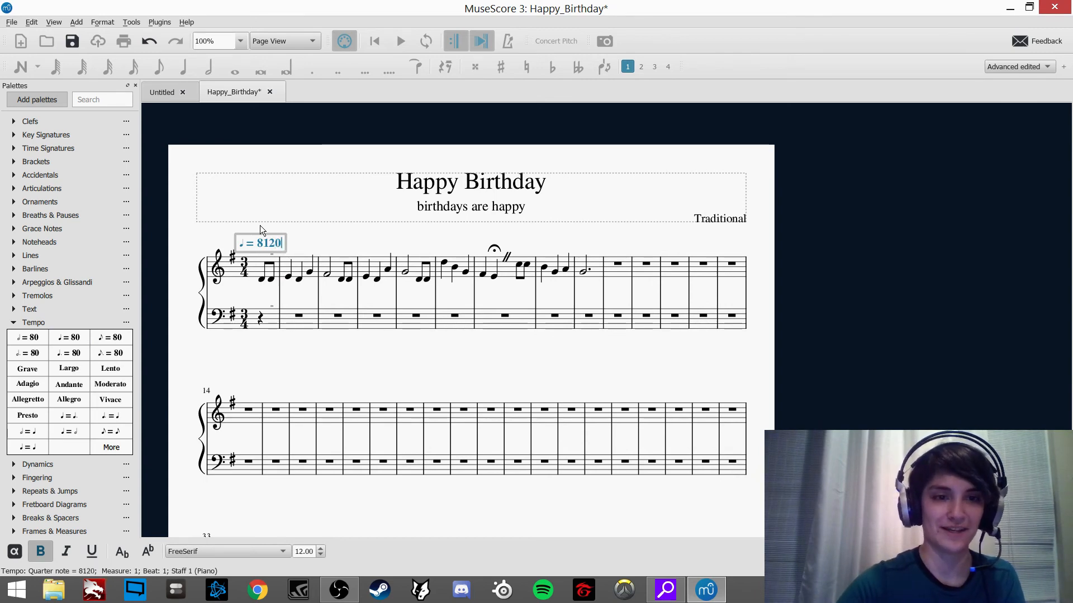
pyautogui.click(324, 249)
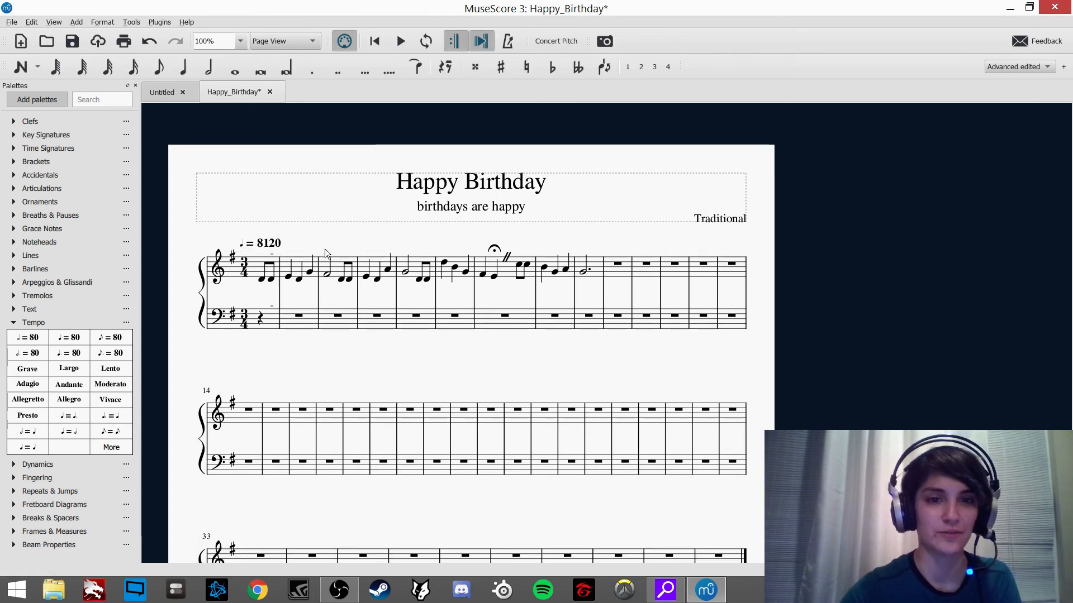
# Step: Play the score back from the first D4 to hear the tempo, and stop playback
pyautogui.click(261, 280)
pyautogui.press('space')
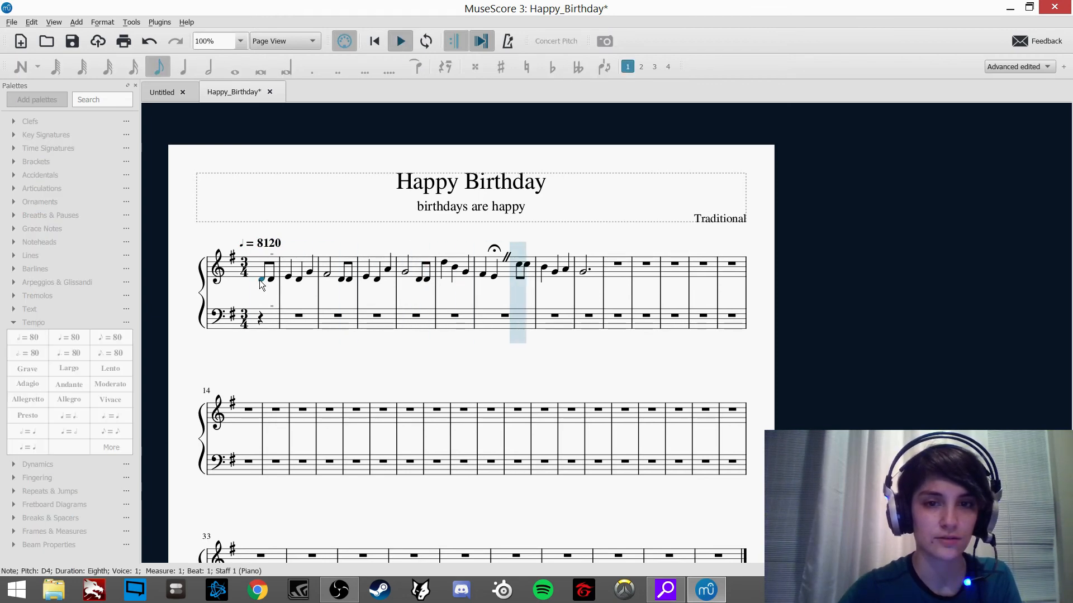
pyautogui.press('space')
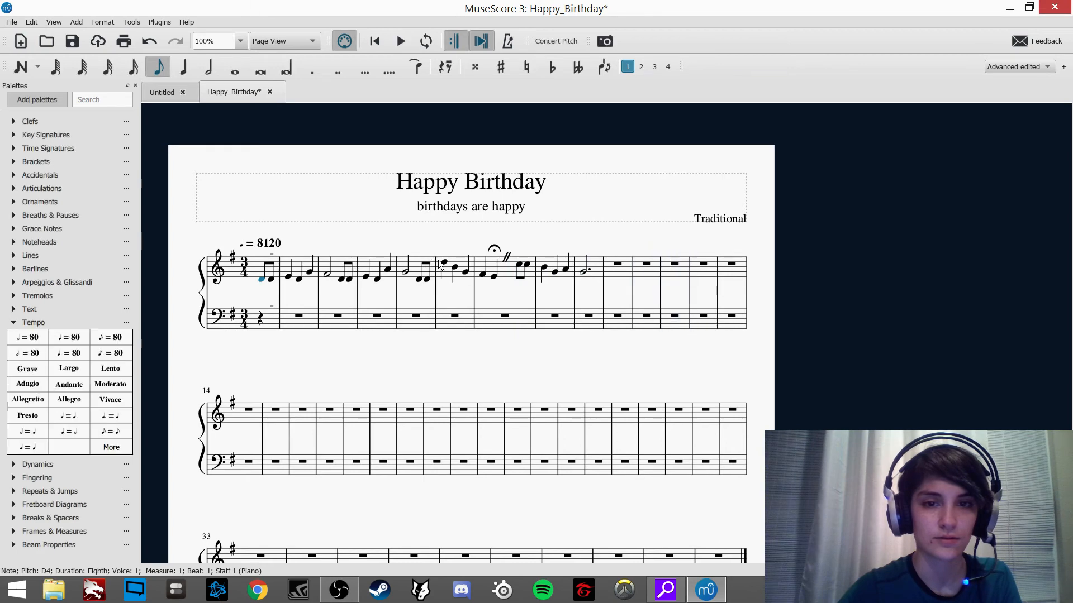
# Step: Set the tempo marking to quarter note = 120 and move it slightly higher above the treble staff
pyautogui.doubleClick(263, 243)
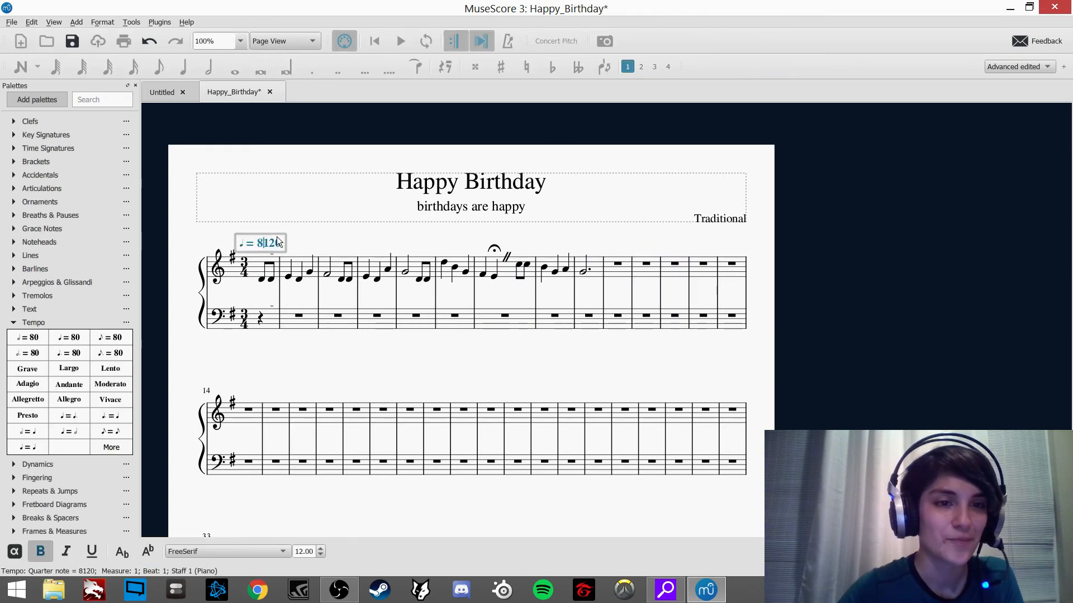
pyautogui.click(282, 242)
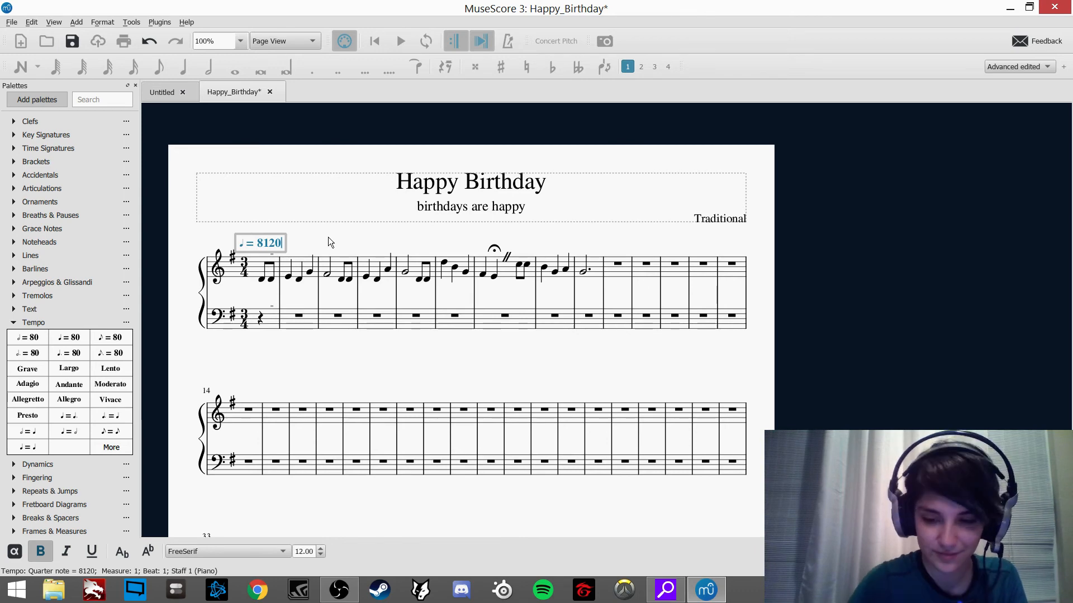
pyautogui.press('BackSpace')
pyautogui.press('BackSpace')
pyautogui.press('BackSpace')
pyautogui.press('BackSpace')
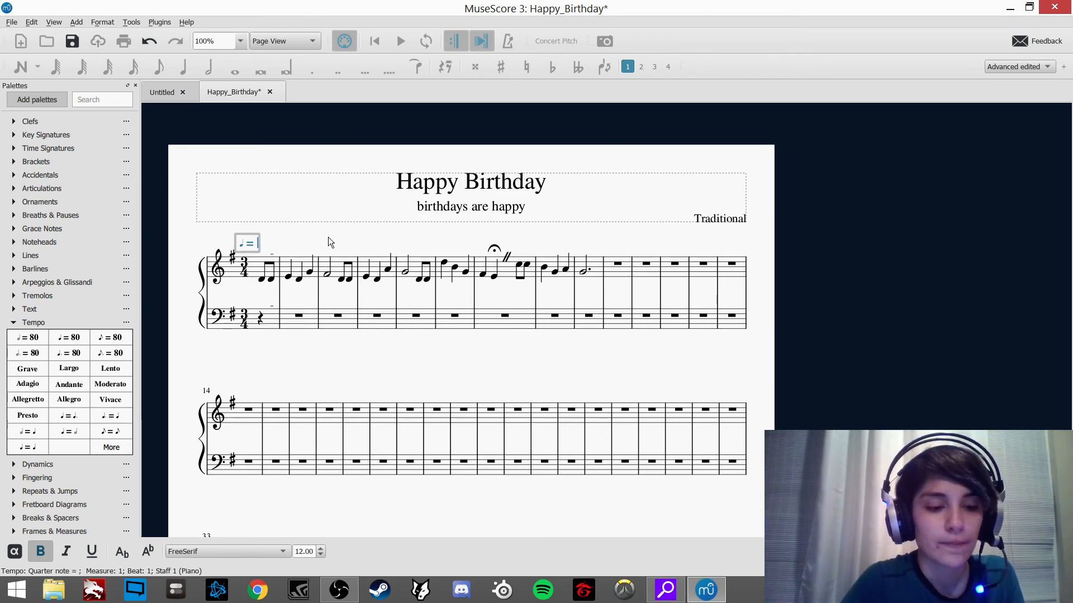
pyautogui.write('120')
pyautogui.press('Escape')
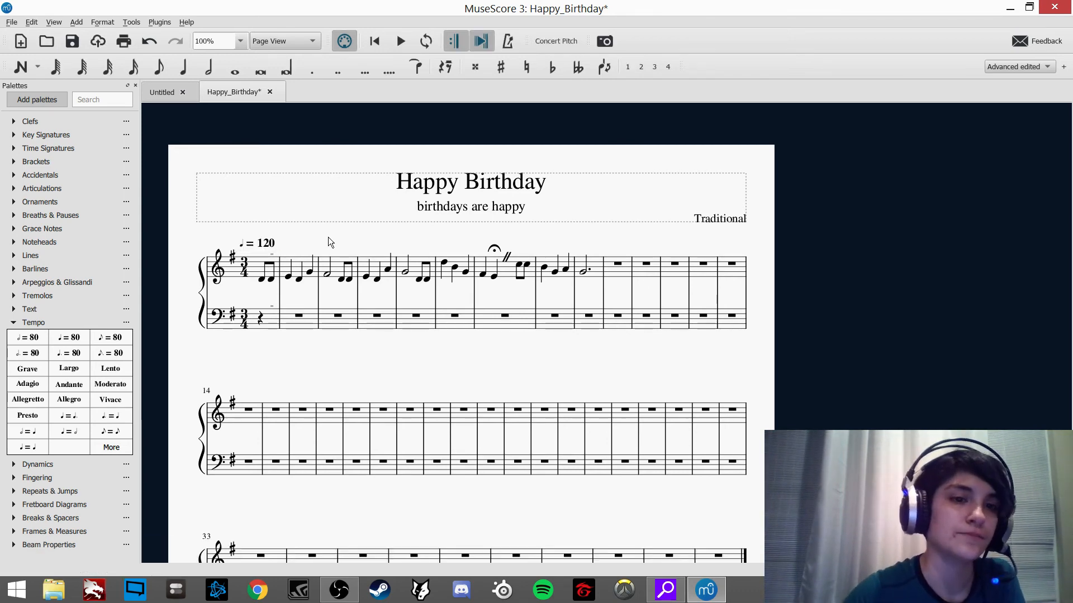
pyautogui.moveTo(268, 247); pyautogui.dragTo(276, 235)
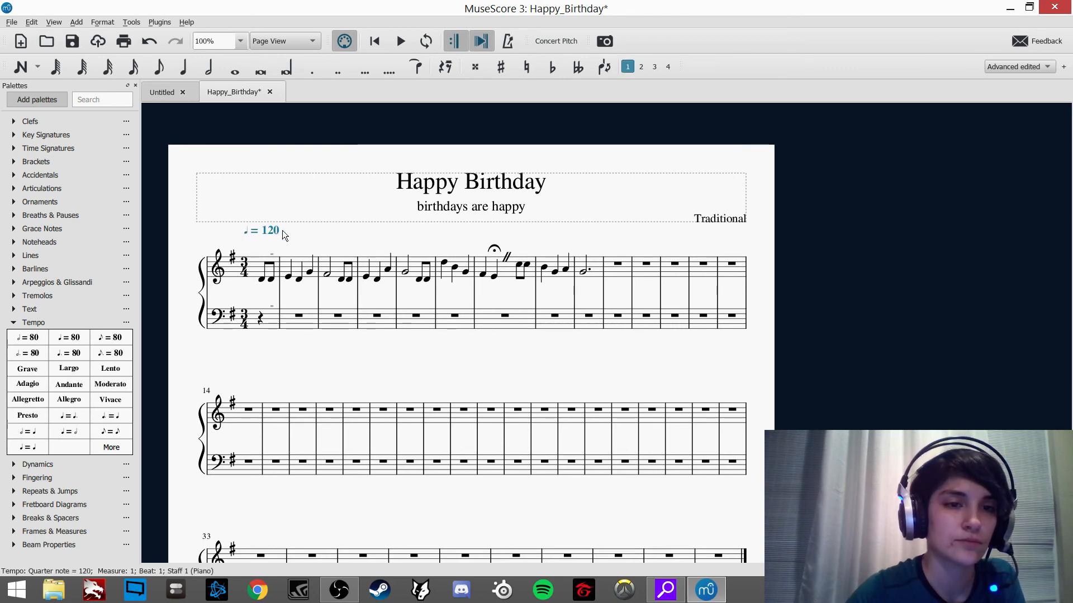
pyautogui.press('Escape')
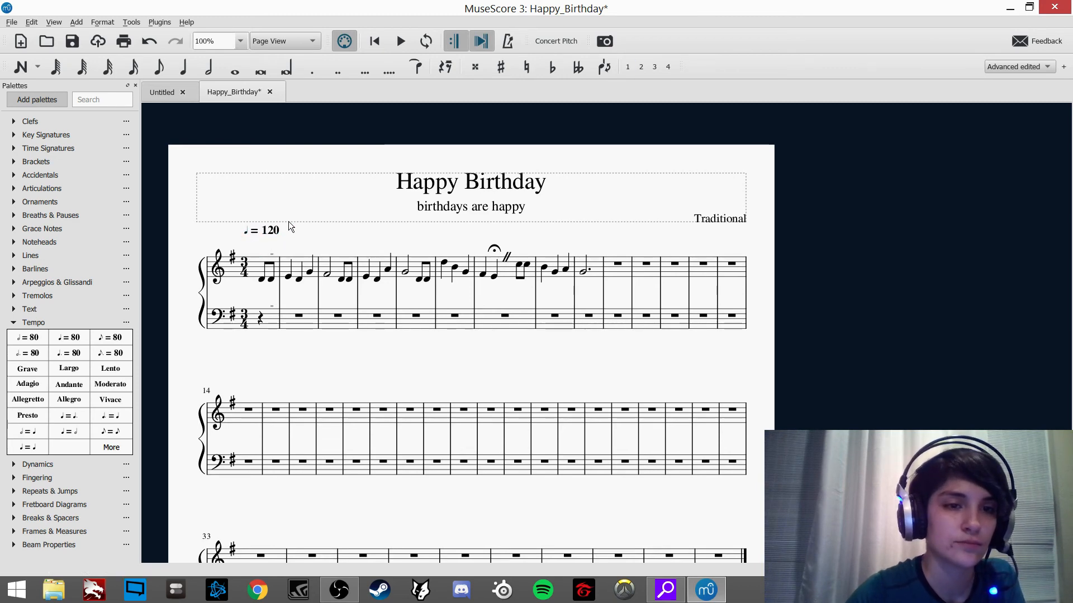
# Step: Add the Swing text above the treble staff at the pickup measure, under the tempo marking
pyautogui.click(13, 323)
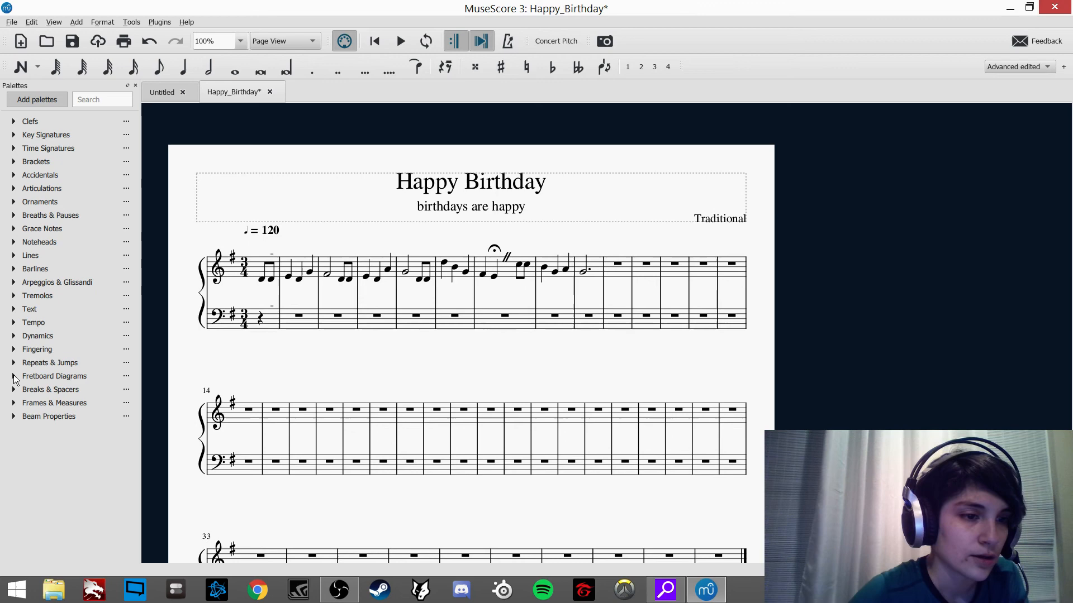
pyautogui.click(14, 308)
pyautogui.moveTo(88, 356); pyautogui.dragTo(267, 244)
pyautogui.click(192, 327)
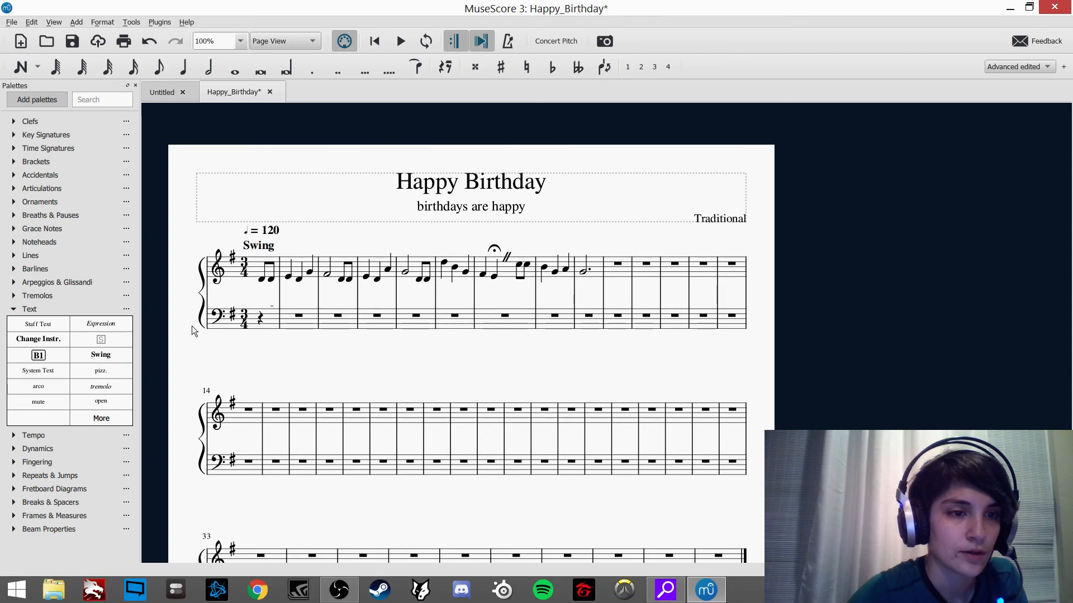
pyautogui.click(14, 309)
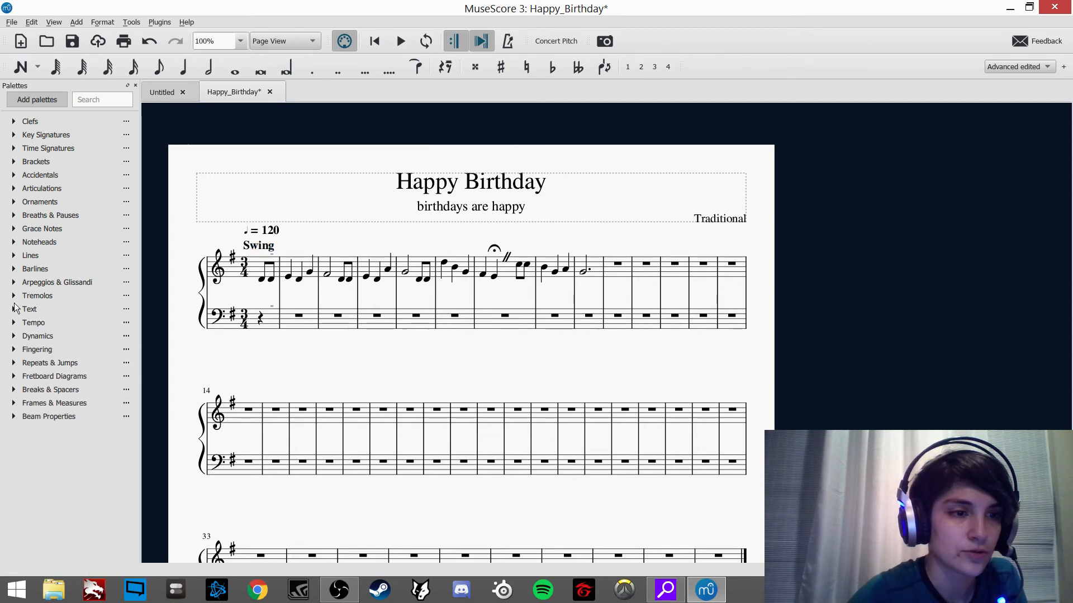
# Step: Add an mf dynamic under the first D4 of the pickup measure and move it left beneath the time signature
pyautogui.click(14, 335)
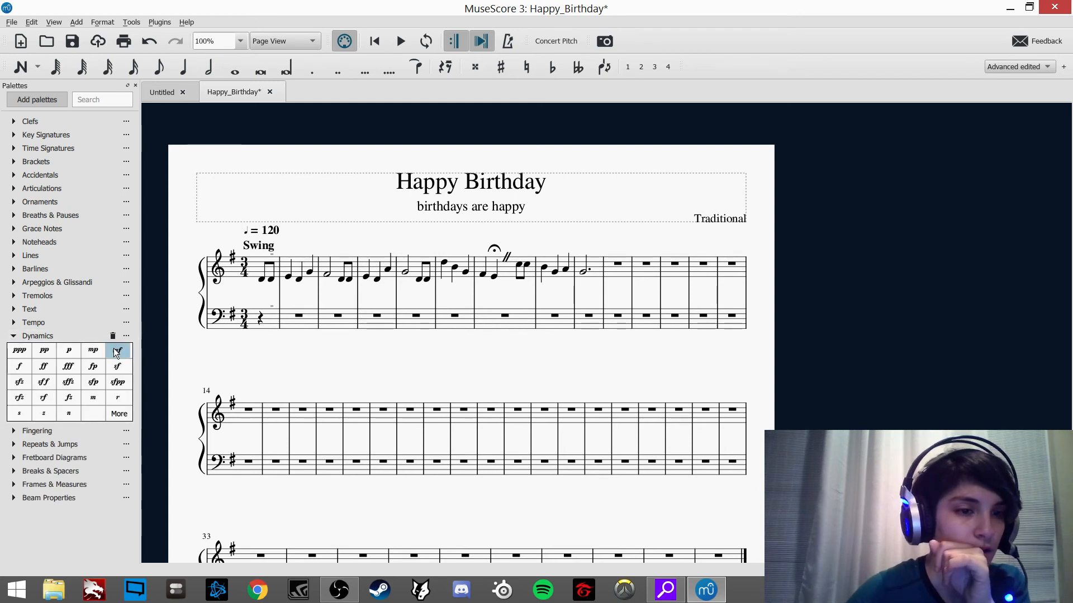
pyautogui.moveTo(117, 350); pyautogui.dragTo(260, 282)
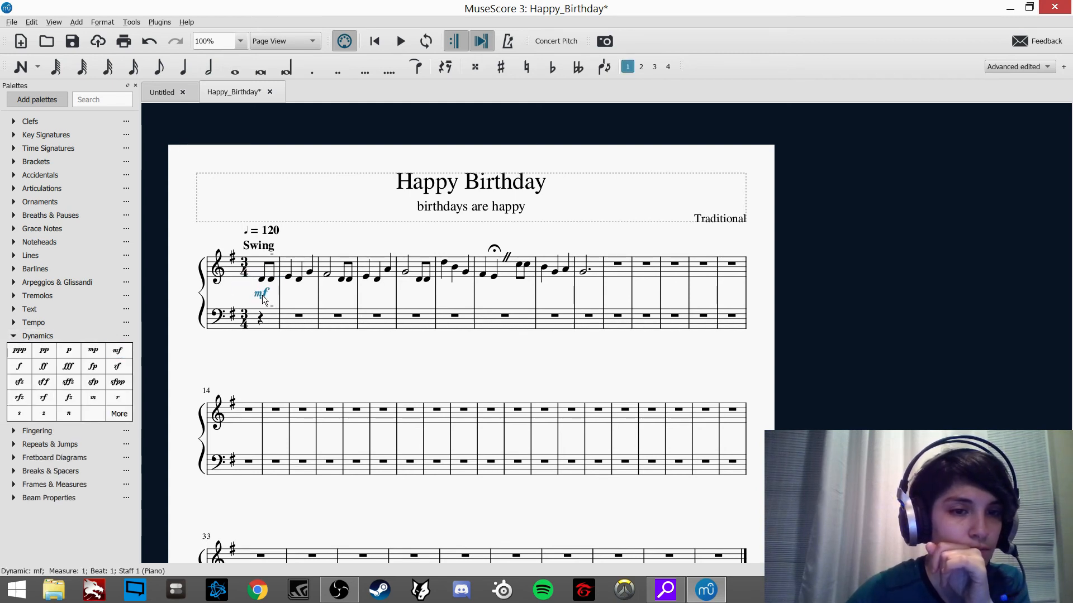
pyautogui.click(269, 296)
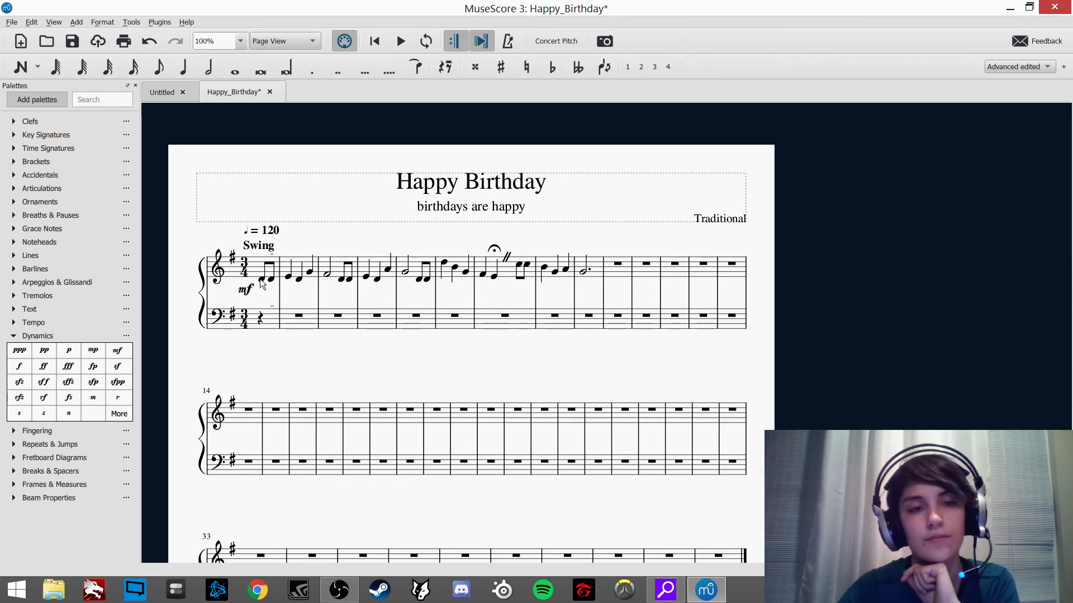
# Step: Start lyrics on the first D4 and enter "Hap-py" as split syllables under the two pickup eighth notes
pyautogui.click(260, 282)
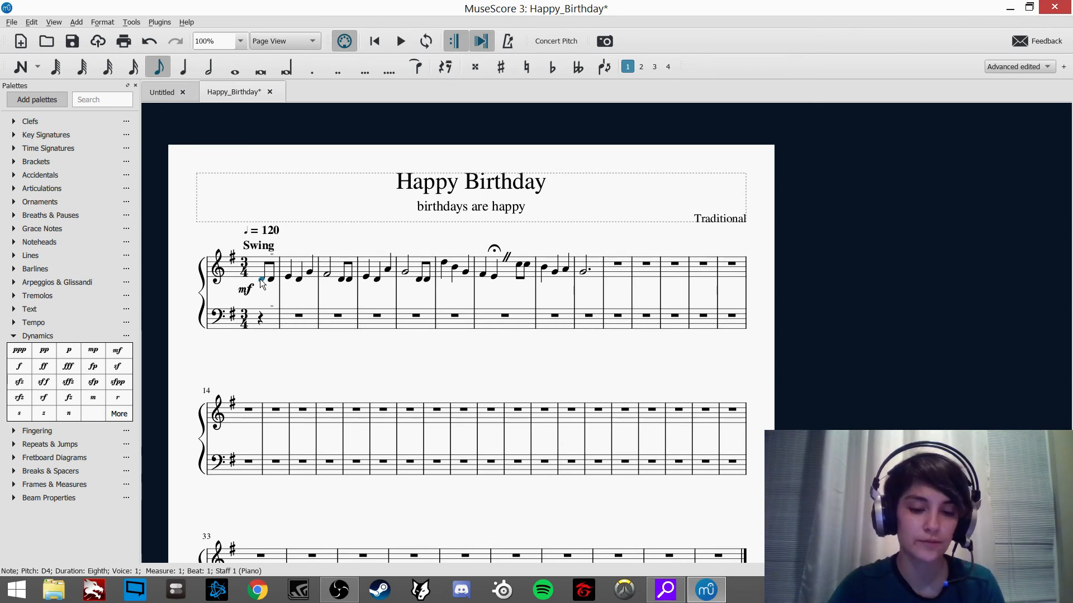
pyautogui.hotkey('ctrl', 'l')
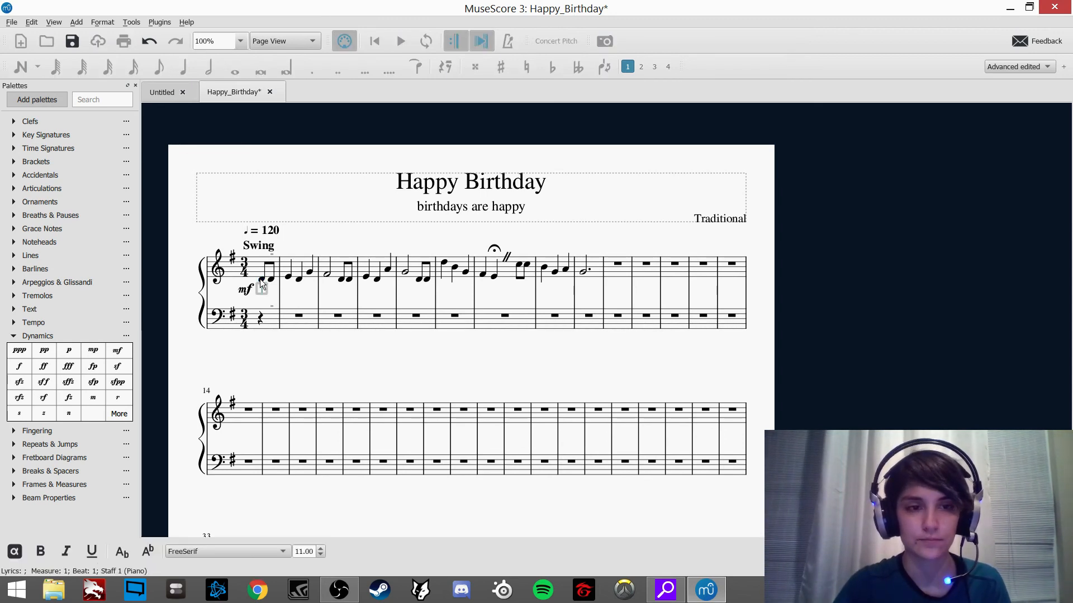
pyautogui.write('Hap')
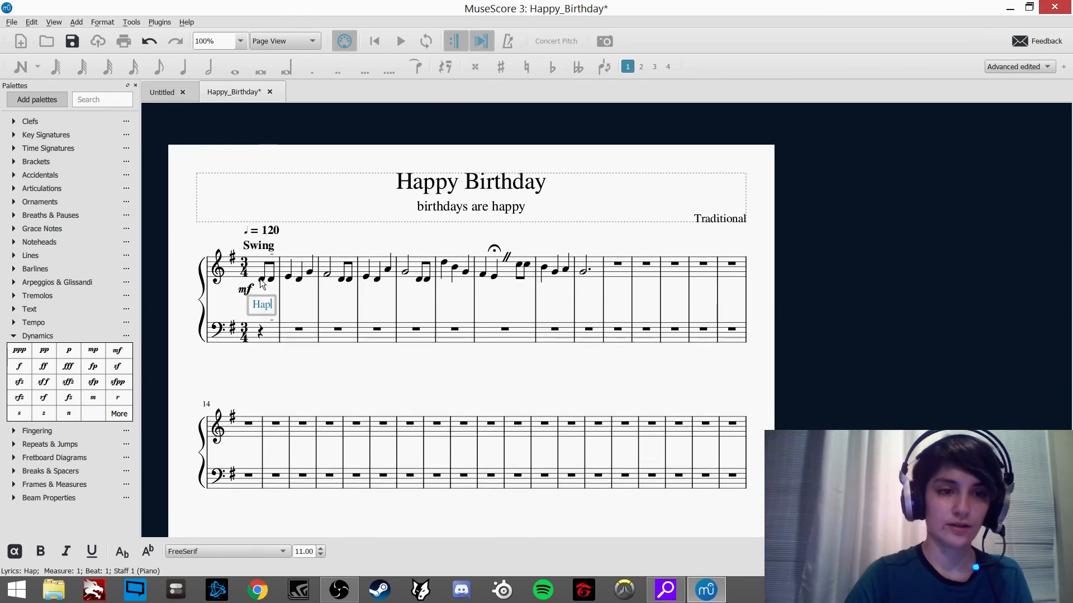
pyautogui.press('-')
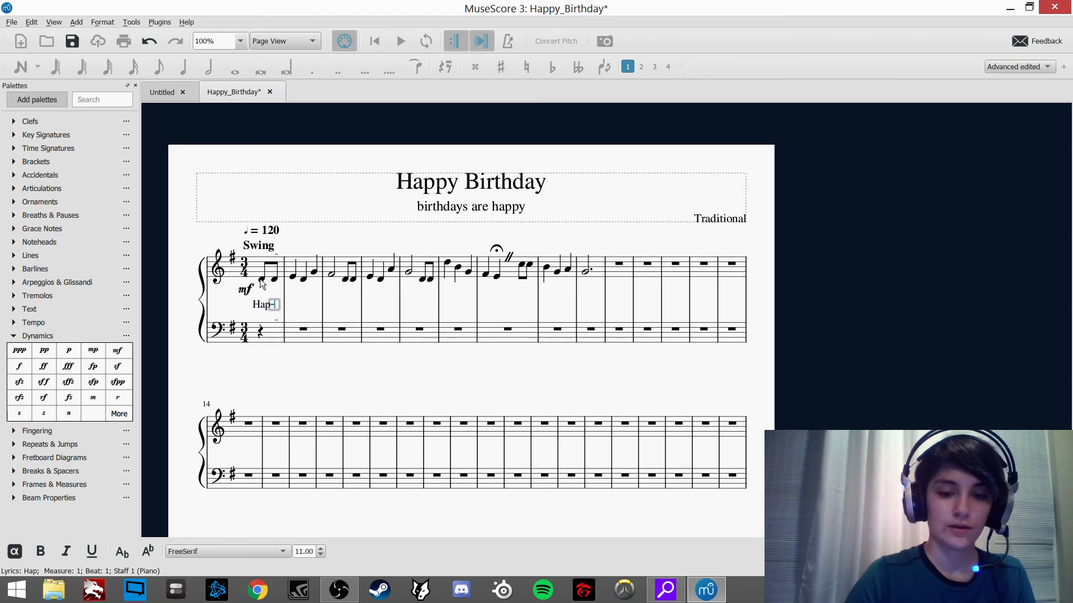
pyautogui.write('py')
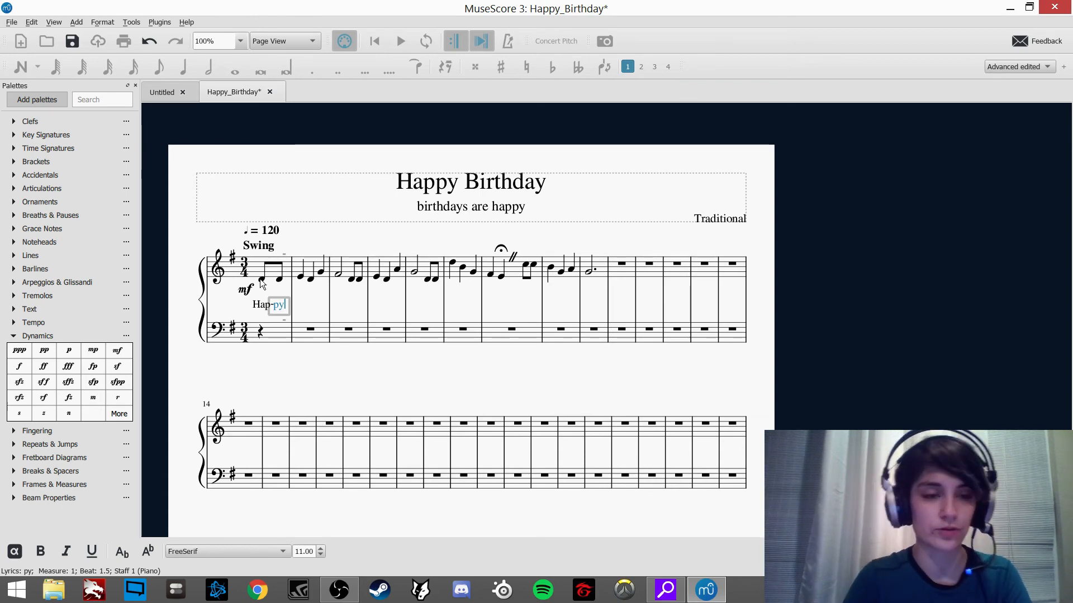
pyautogui.press('space')
# Step: Continue the lyrics with "birth-day to you," from the first full measure to the following half note, one syllable per note
pyautogui.write('birth')
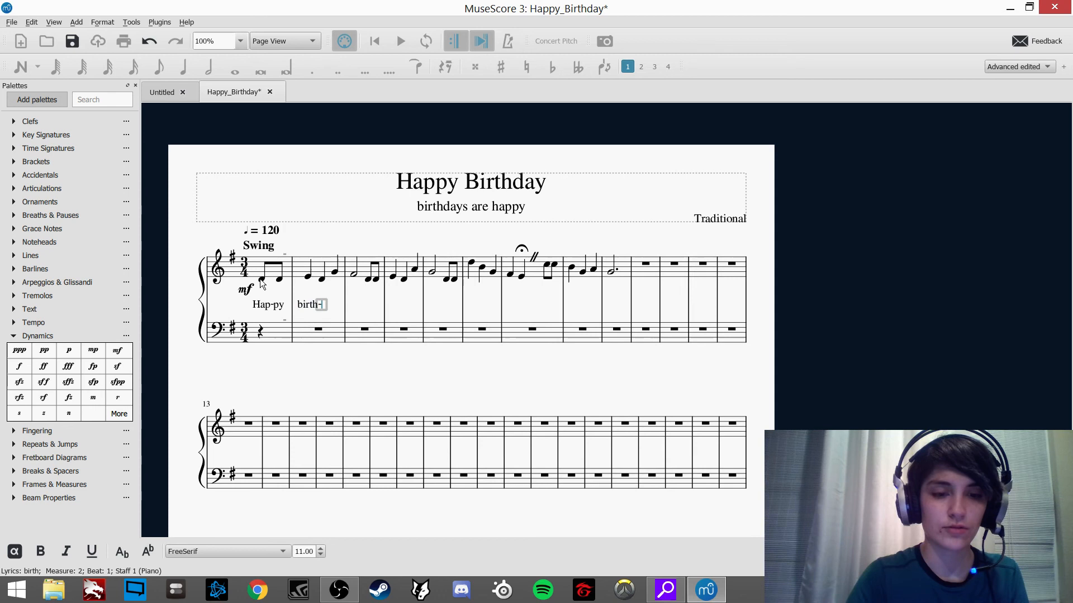
pyautogui.press('-')
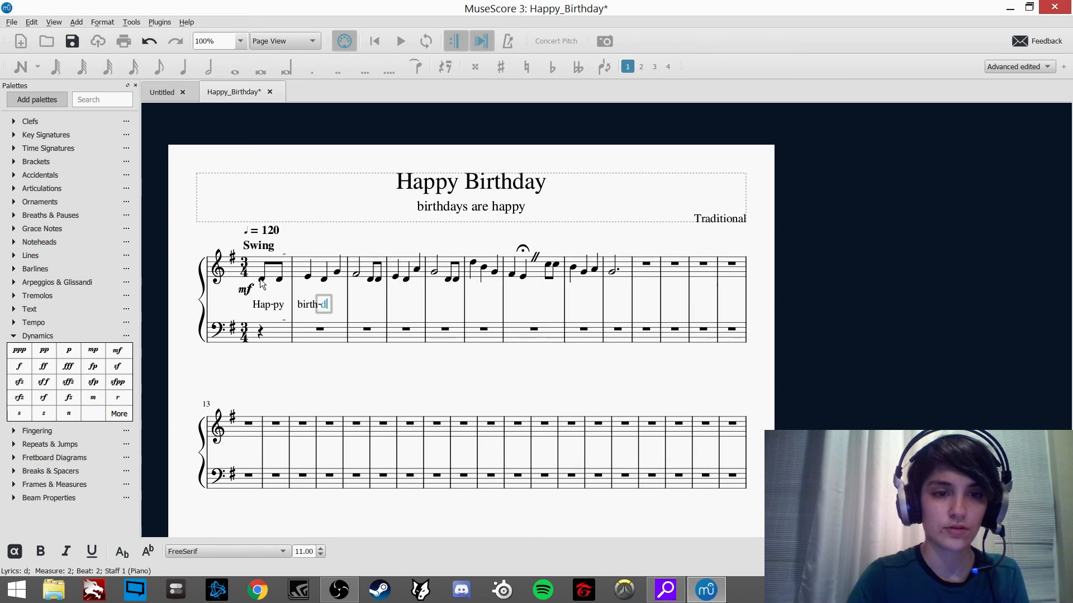
pyautogui.write('day')
pyautogui.press('space')
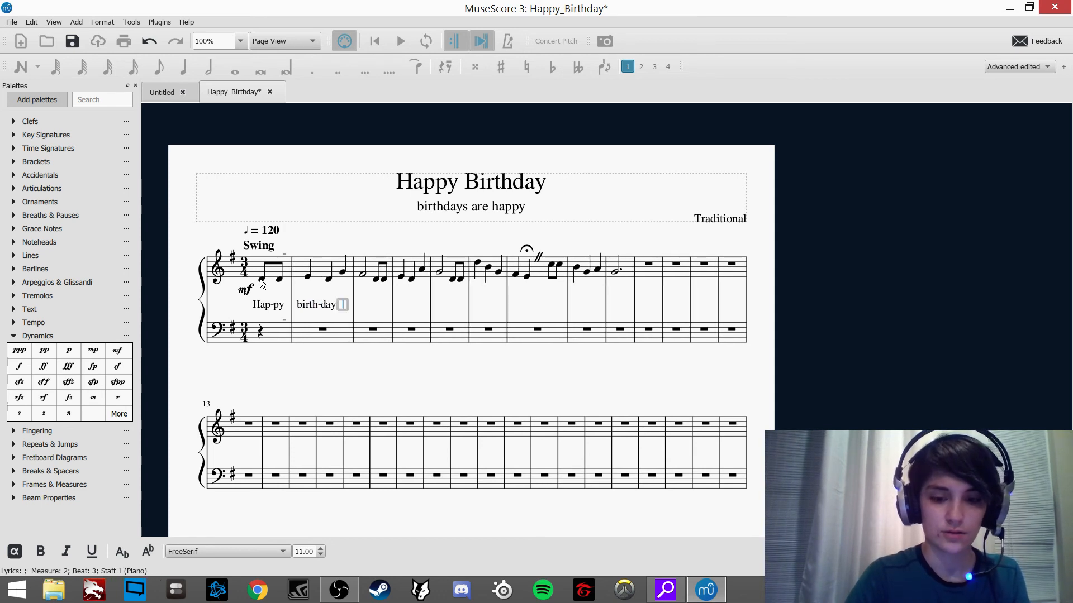
pyautogui.write('to')
pyautogui.press('space')
pyautogui.write('you')
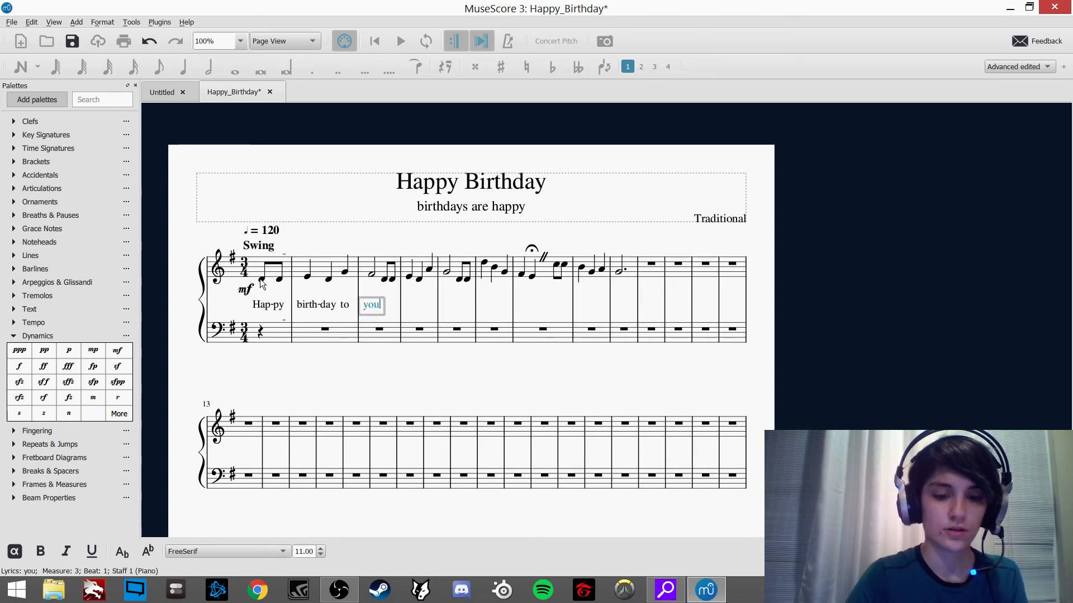
pyautogui.write(',')
pyautogui.press('space')
# Step: Enter the second lyric phrase "hap-py birth-day to you!" syllable by syllable, from the next eighth-note pair to the second half note
pyautogui.write('hap')
pyautogui.press('-')
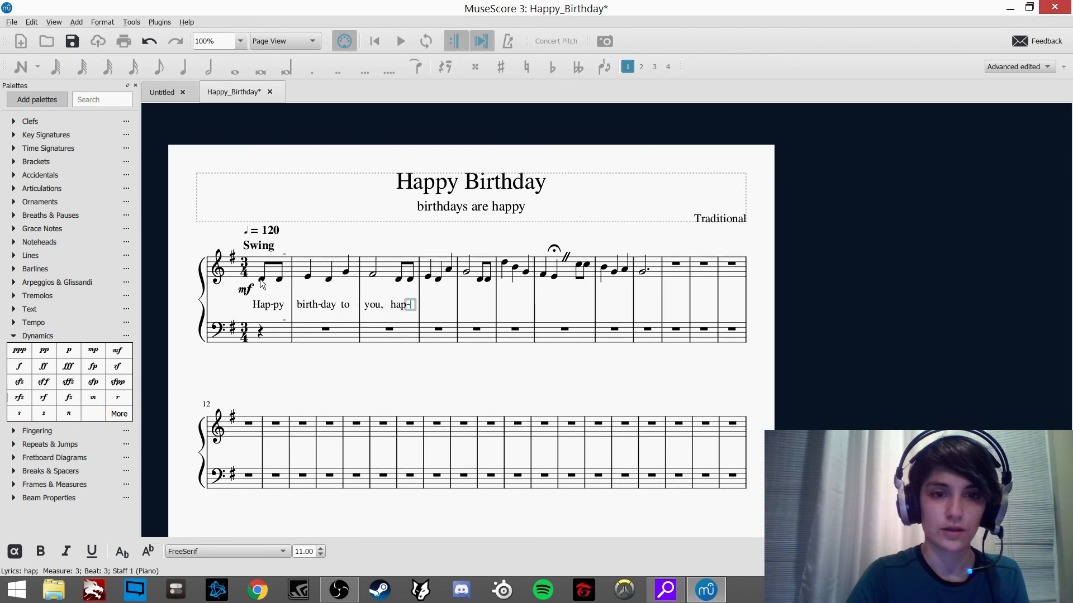
pyautogui.write('py')
pyautogui.press('space')
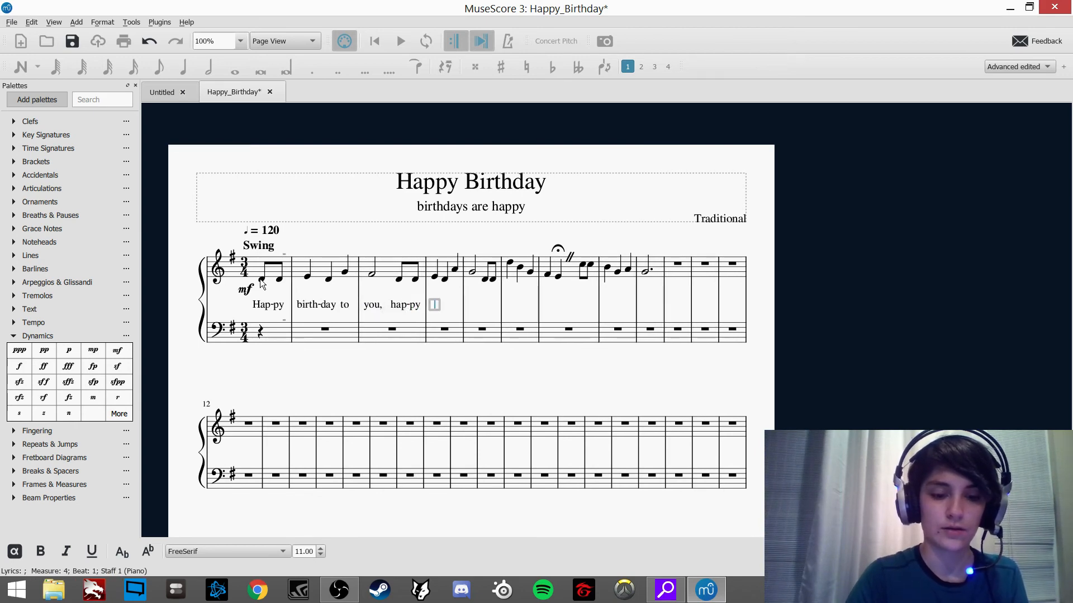
pyautogui.write('birth')
pyautogui.press('-')
pyautogui.write('day')
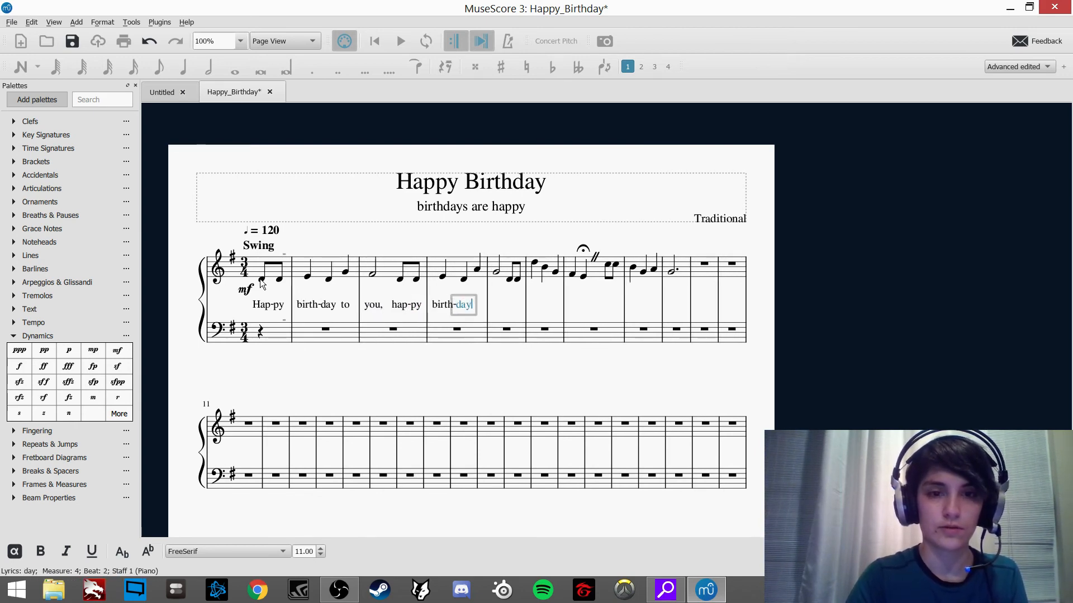
pyautogui.press('space')
pyautogui.write('to')
pyautogui.press('space')
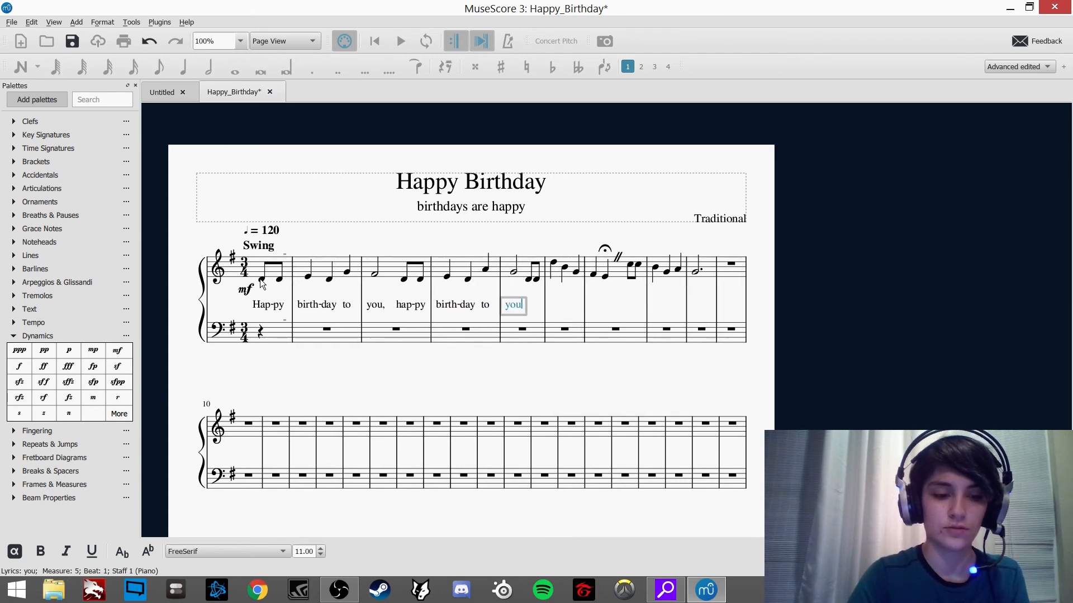
pyautogui.write('you!')
pyautogui.press('space')
# Step: Enter the third lyric phrase "Hap-py birth-day dear" syllable by syllable, up to the last note before the fermata measure
pyautogui.write('Hap=py')
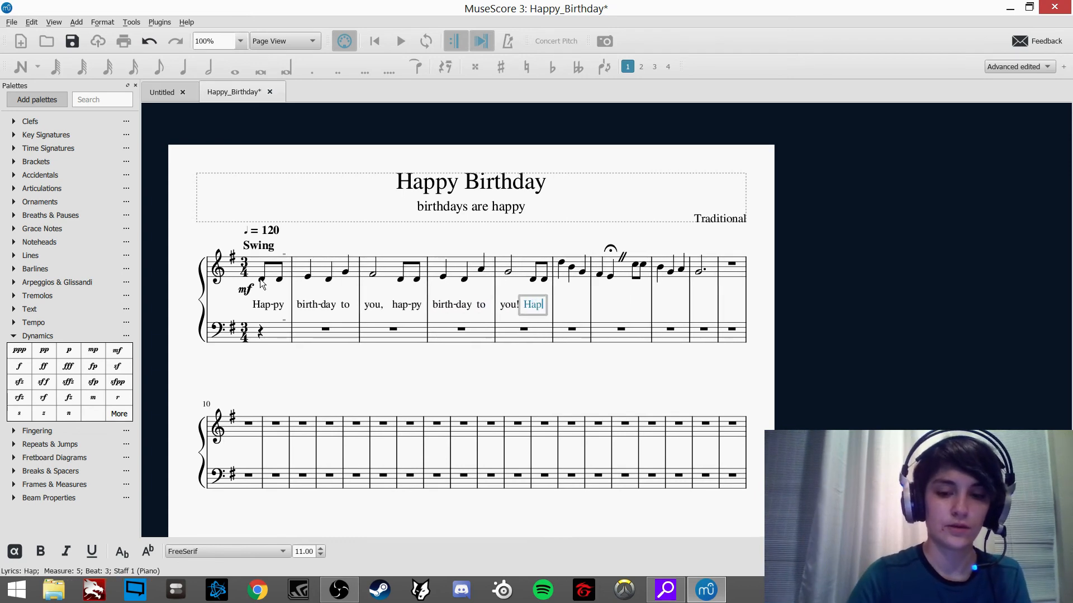
pyautogui.press('BackSpace')
pyautogui.press('BackSpace')
pyautogui.press('BackSpace')
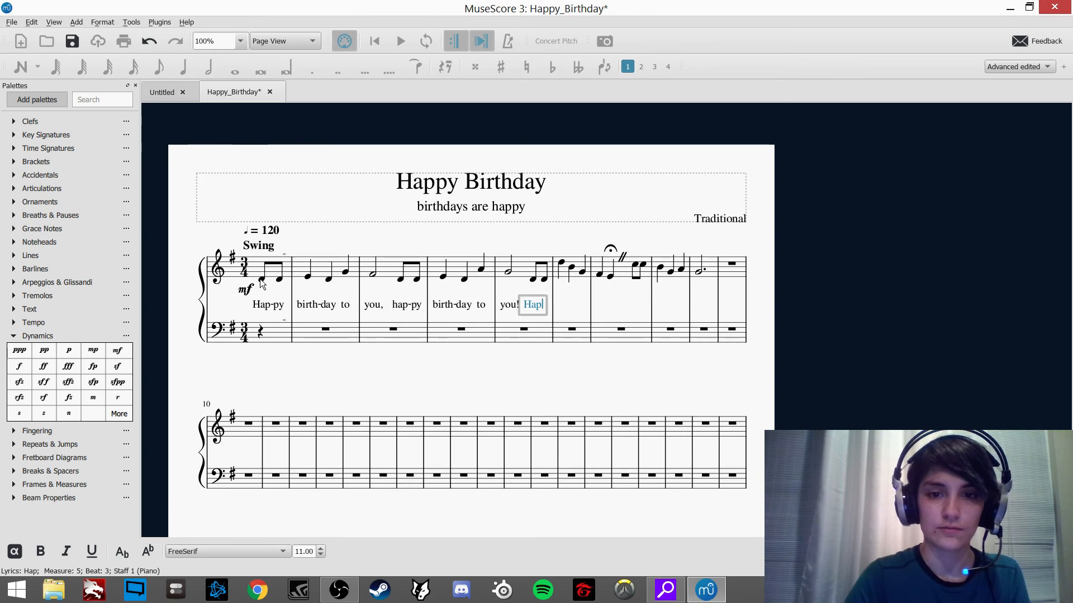
pyautogui.write('-py')
pyautogui.press('space')
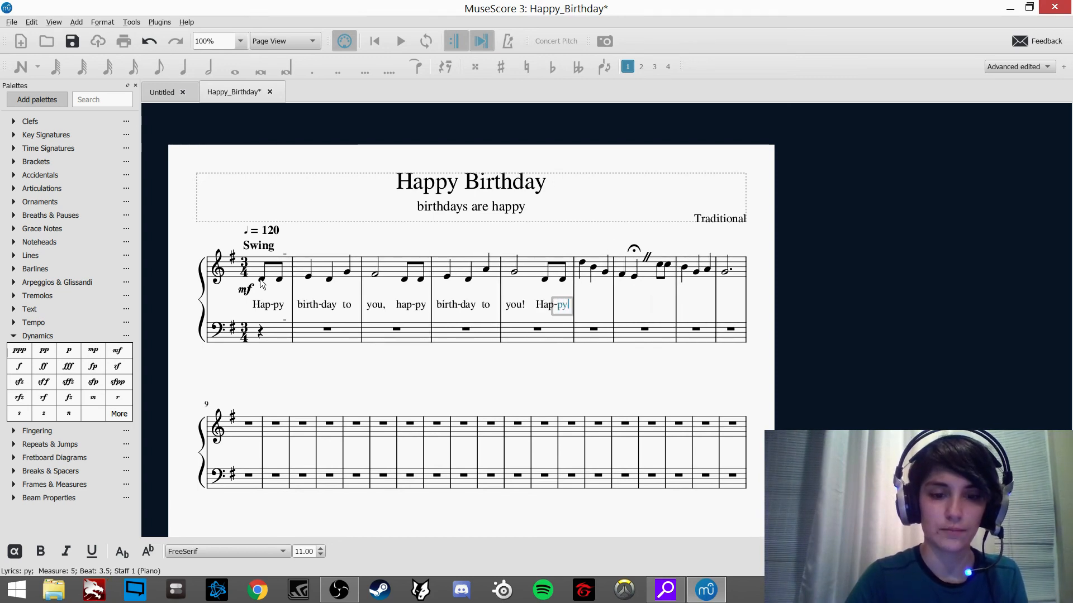
pyautogui.write('birth-')
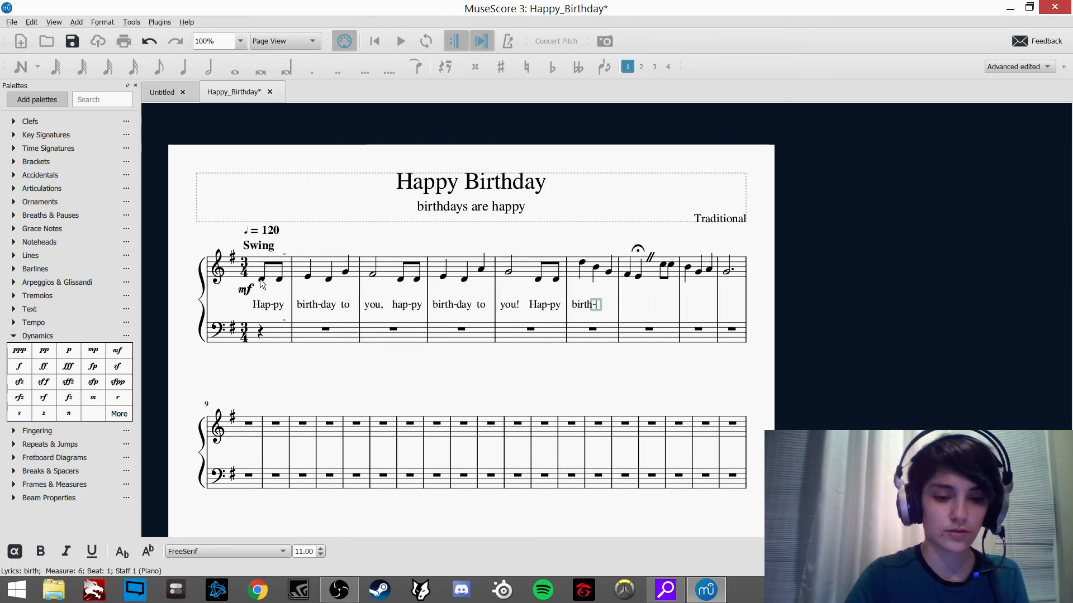
pyautogui.write('day')
pyautogui.press('space')
pyautogui.write('dear')
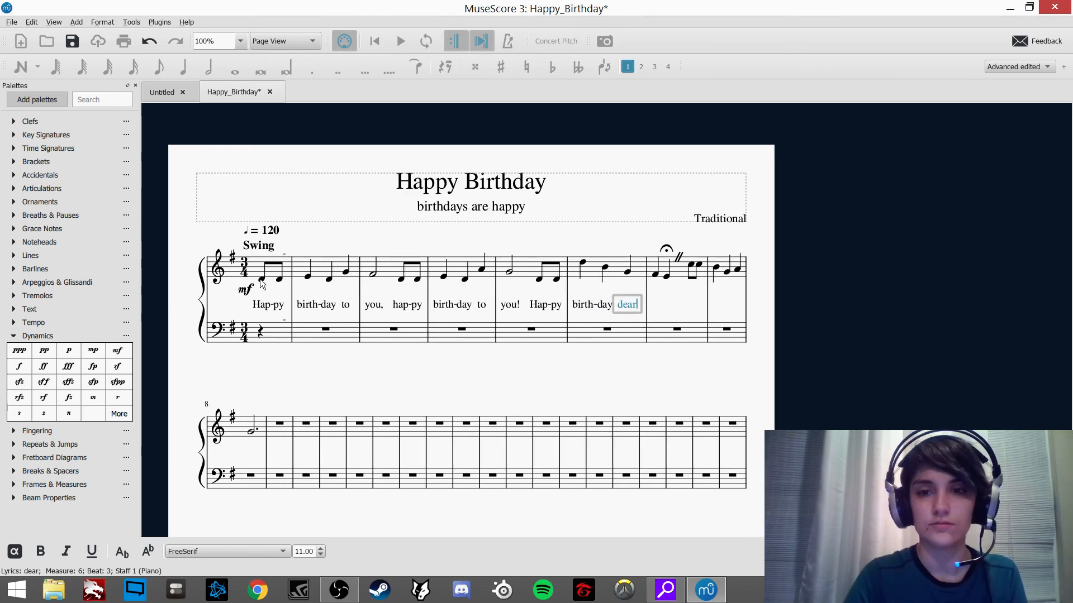
pyautogui.press('space')
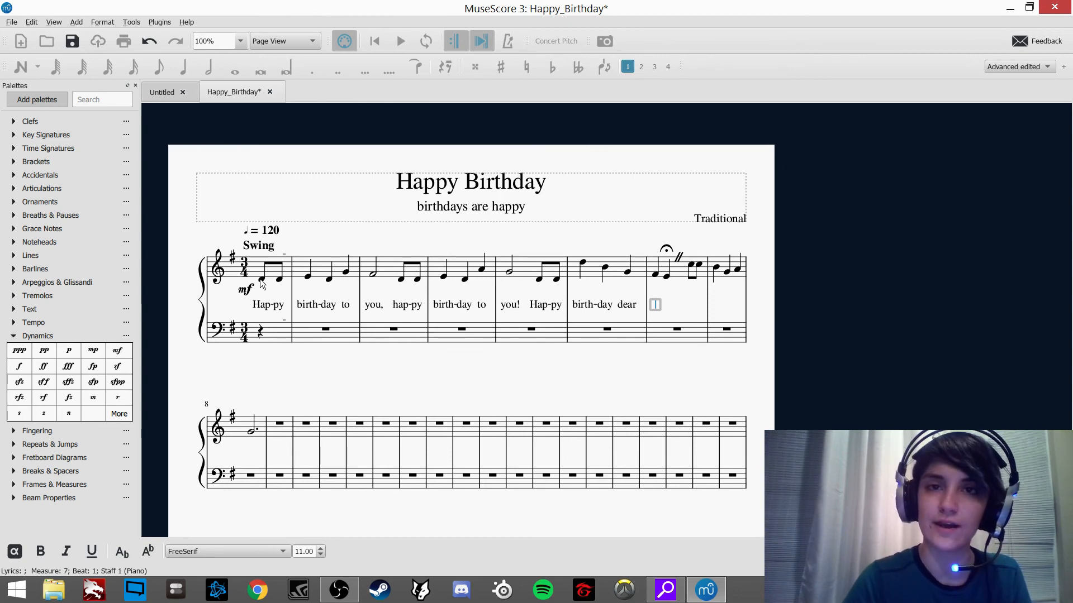
# Step: Enter the birthday person's first name as two hyphenated syllables under the two quarter notes of the fermata measure
pyautogui.write('Tu')
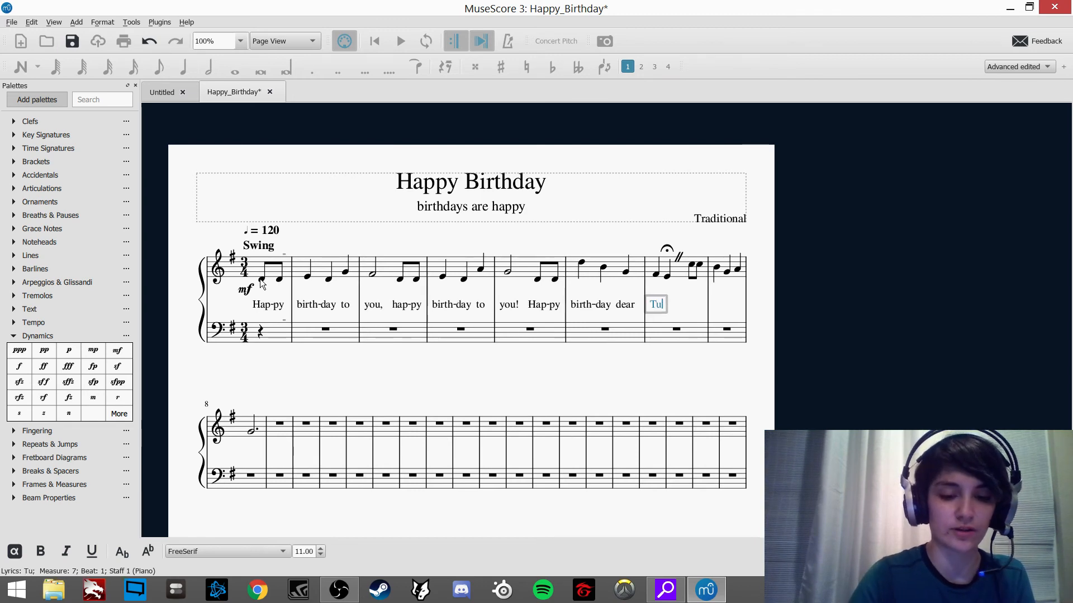
pyautogui.write('ck')
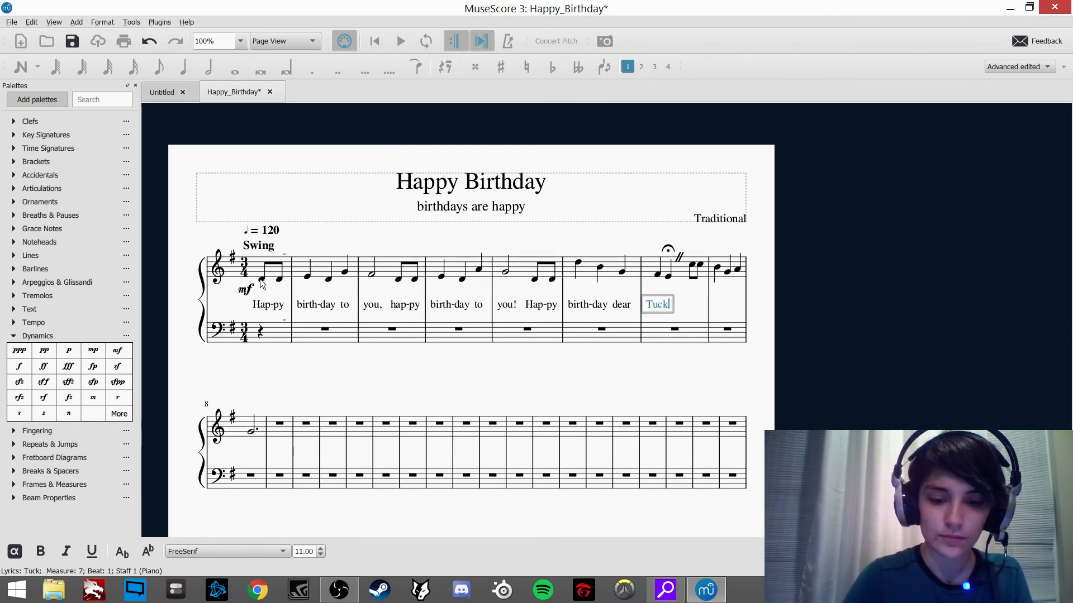
pyautogui.press('-')
pyautogui.write('er')
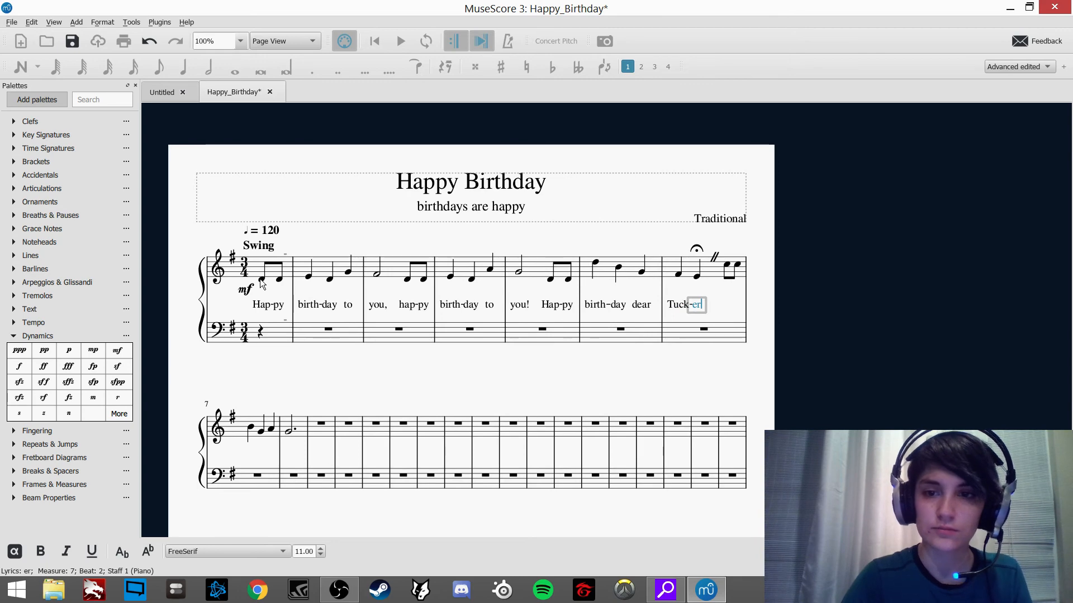
pyautogui.press('space')
# Step: Enter the closing lyric phrase "Hap-py birth-day to you!" from the eighth notes after the caesura to the final dotted half note
pyautogui.write('Hap')
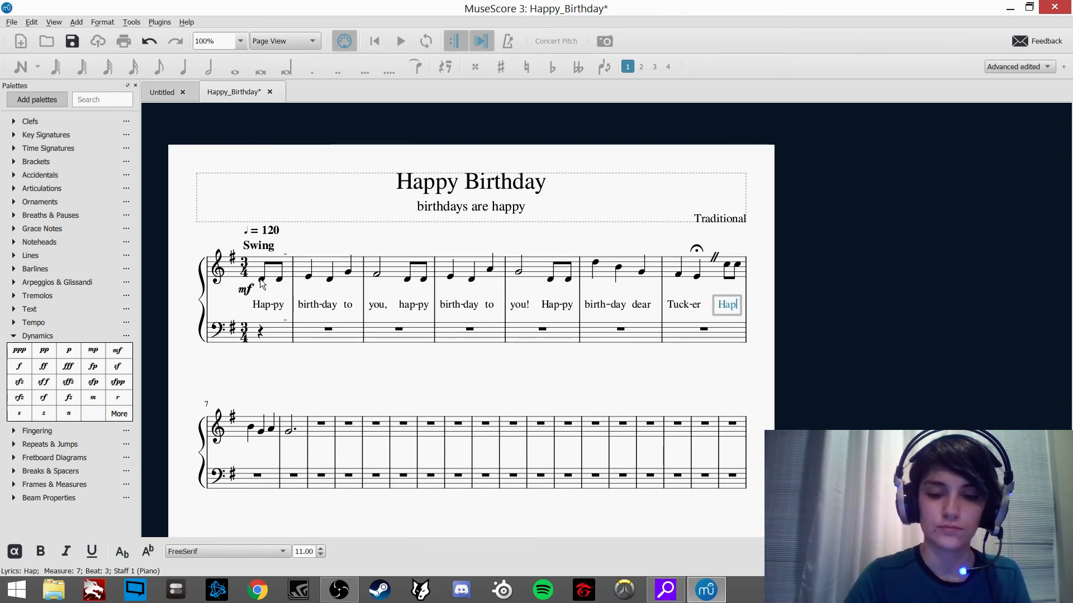
pyautogui.press('-')
pyautogui.write('py')
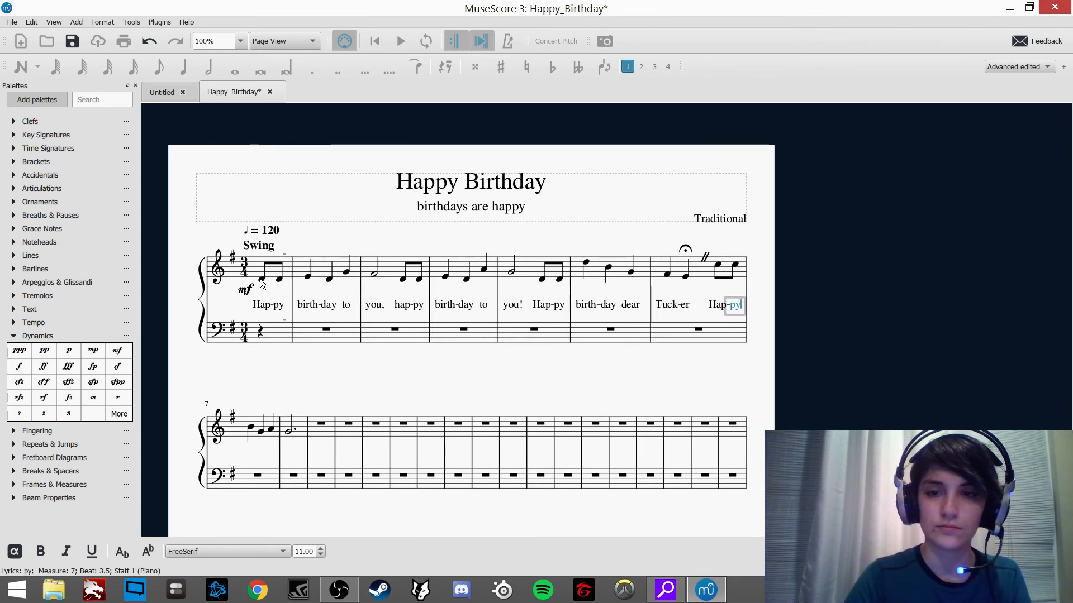
pyautogui.press('space')
pyautogui.write('birth')
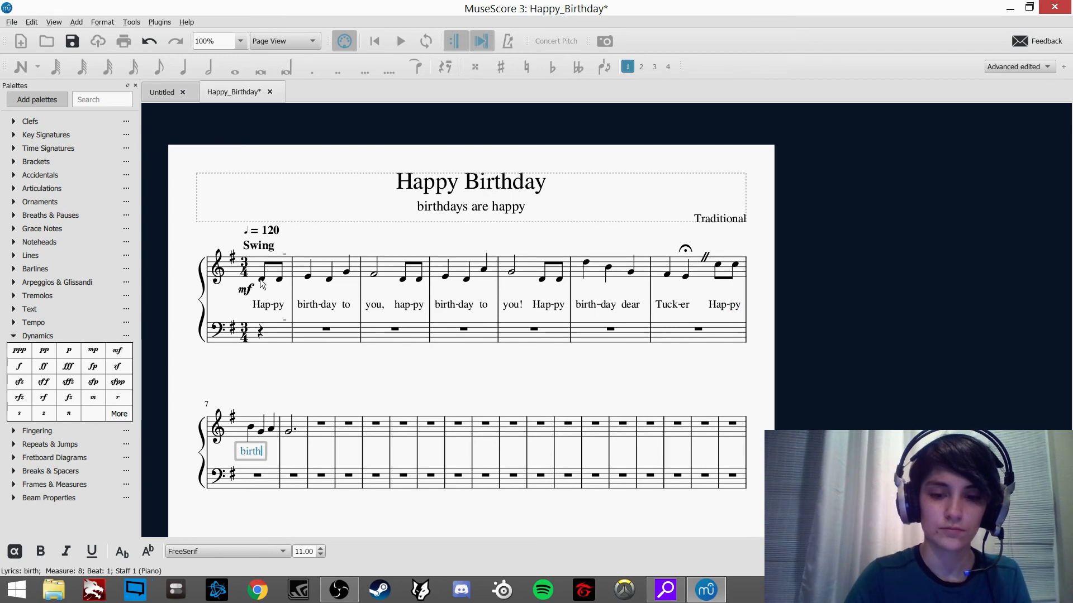
pyautogui.press('-')
pyautogui.write('day')
pyautogui.press('space')
pyautogui.write('to')
pyautogui.press('space')
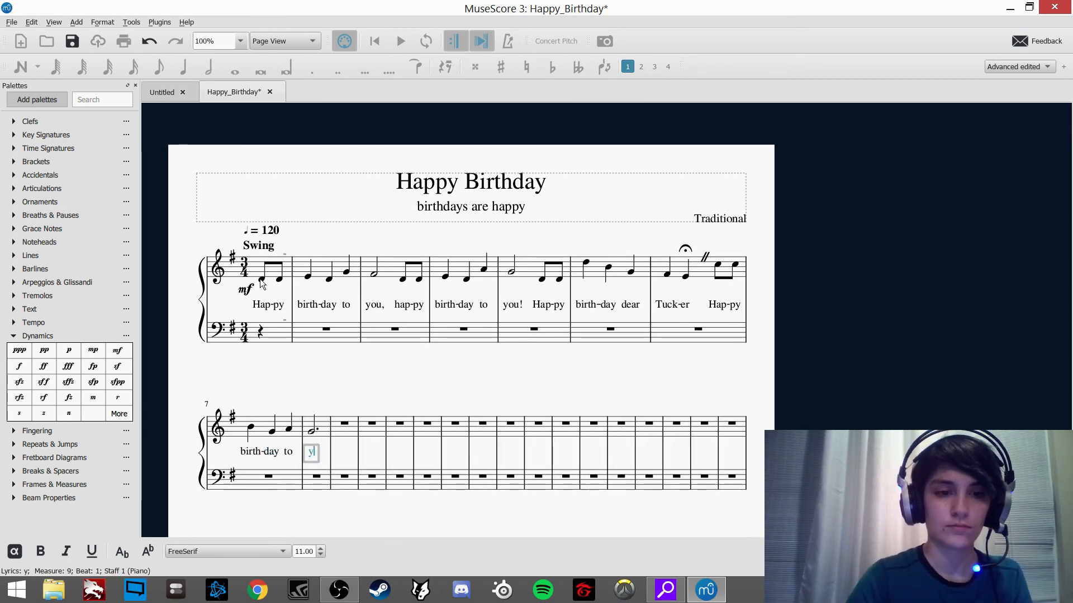
pyautogui.write('you!')
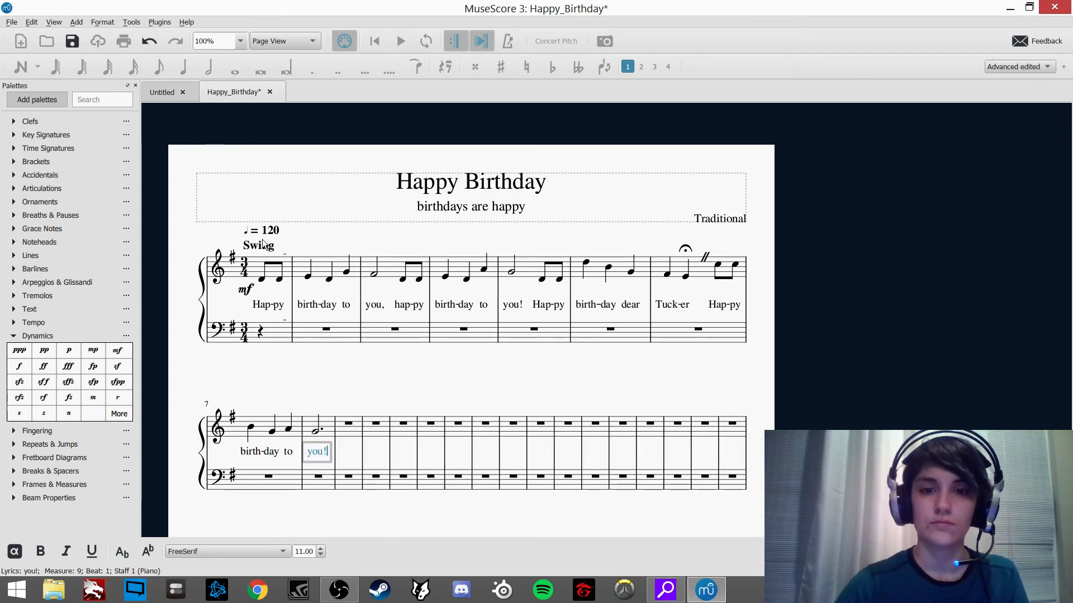
# Step: Add a comma after the lyric syllable "day" that precedes "dear" and finish editing the lyrics
pyautogui.doubleClick(614, 307)
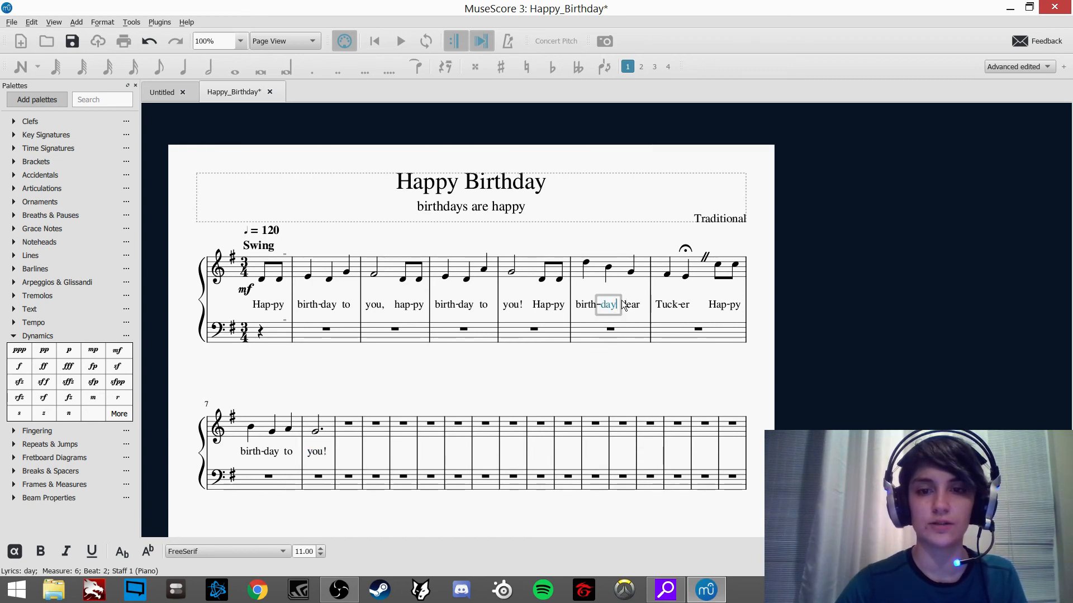
pyautogui.write(',')
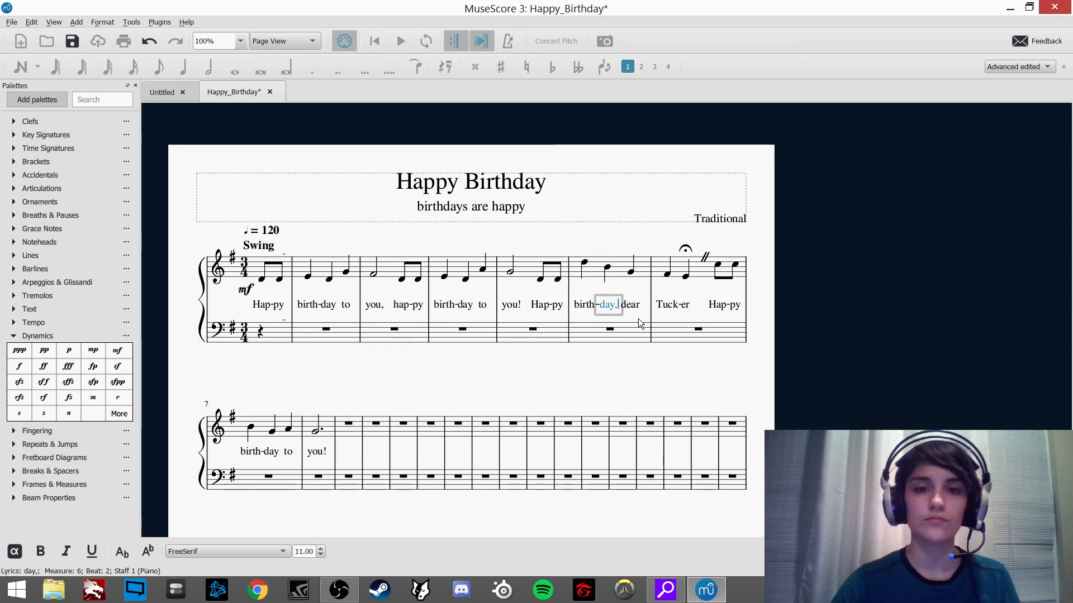
pyautogui.click(623, 349)
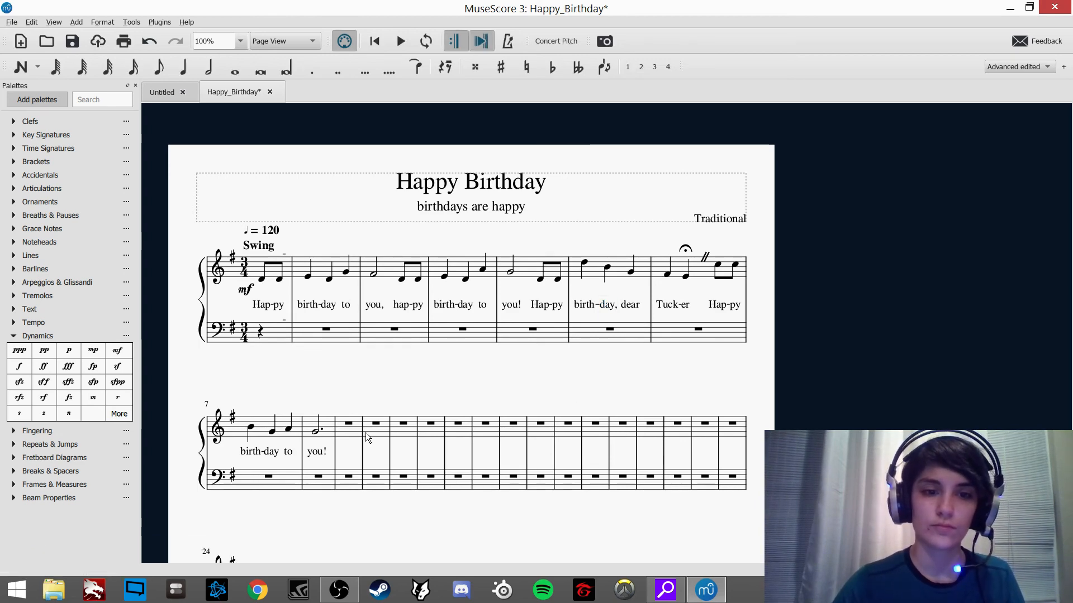
# Step: Delete all the empty measures that follow the final dotted half note, removing them from both staves
pyautogui.scroll(-2, 377, 407)
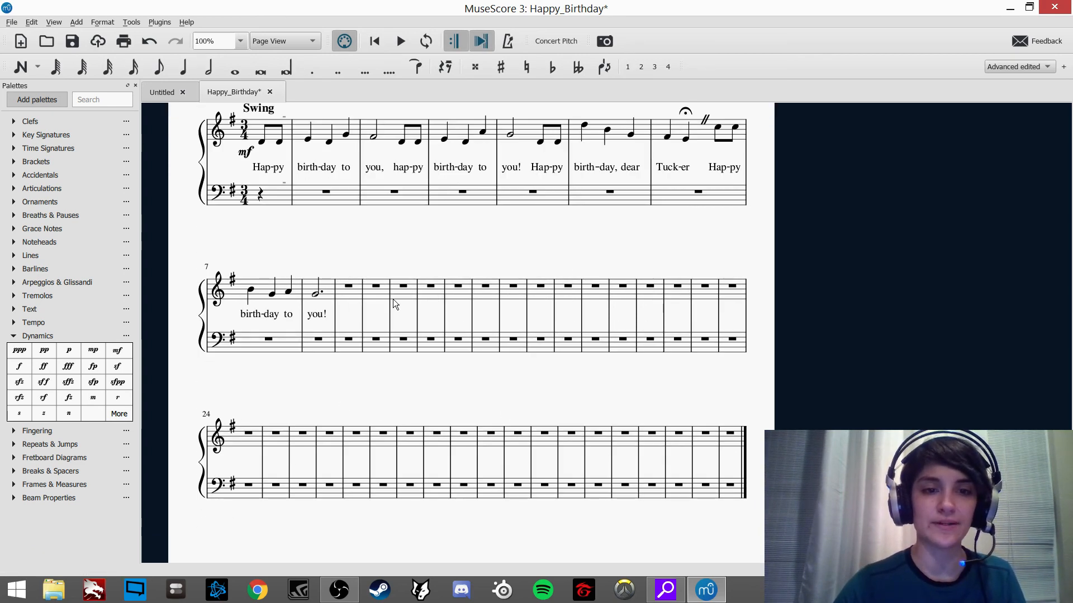
pyautogui.click(358, 300)
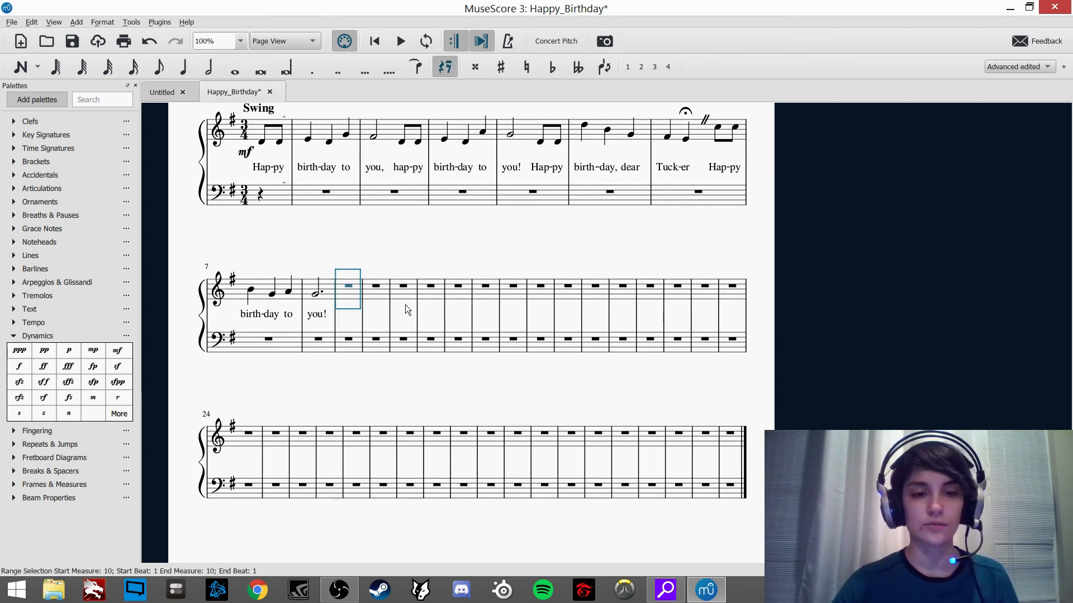
pyautogui.click(739, 441)
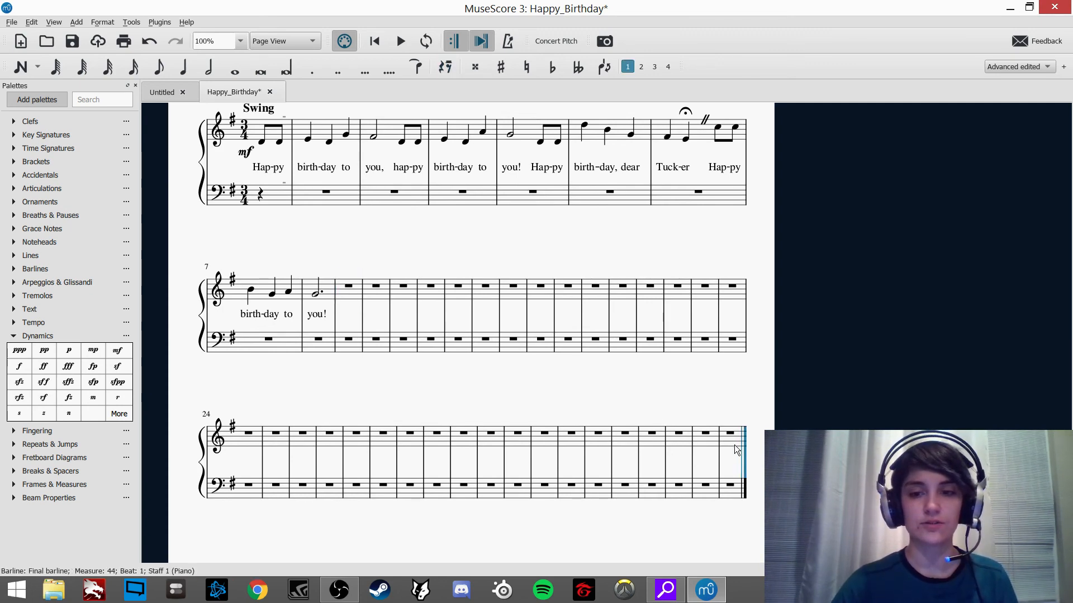
pyautogui.click(719, 432)
pyautogui.keyDown('shift'); pyautogui.click(346, 287); pyautogui.keyUp('shift')
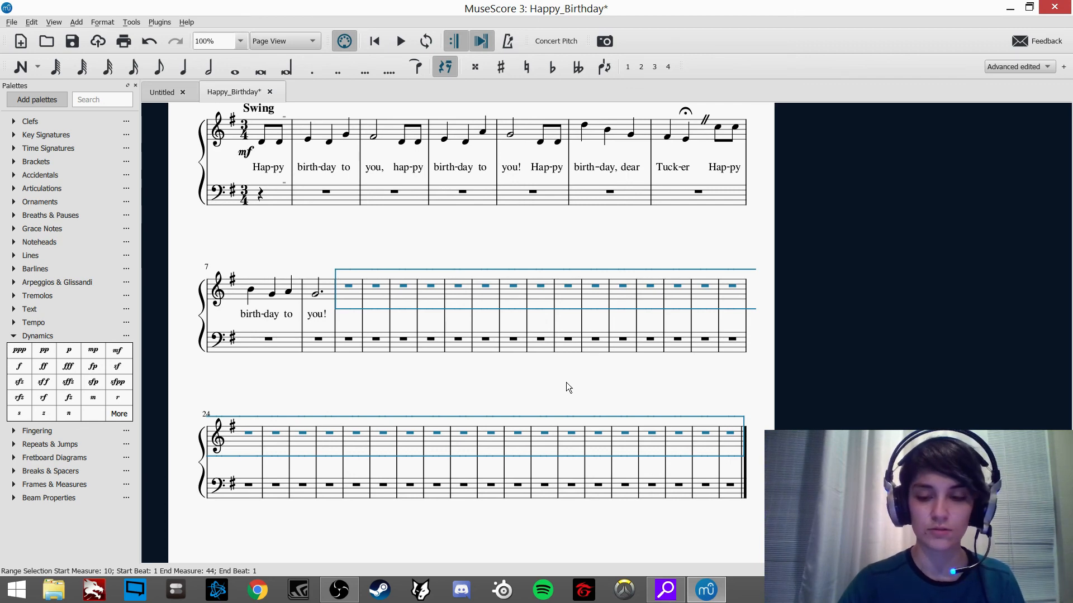
pyautogui.hotkey('ctrl', 'Delete')
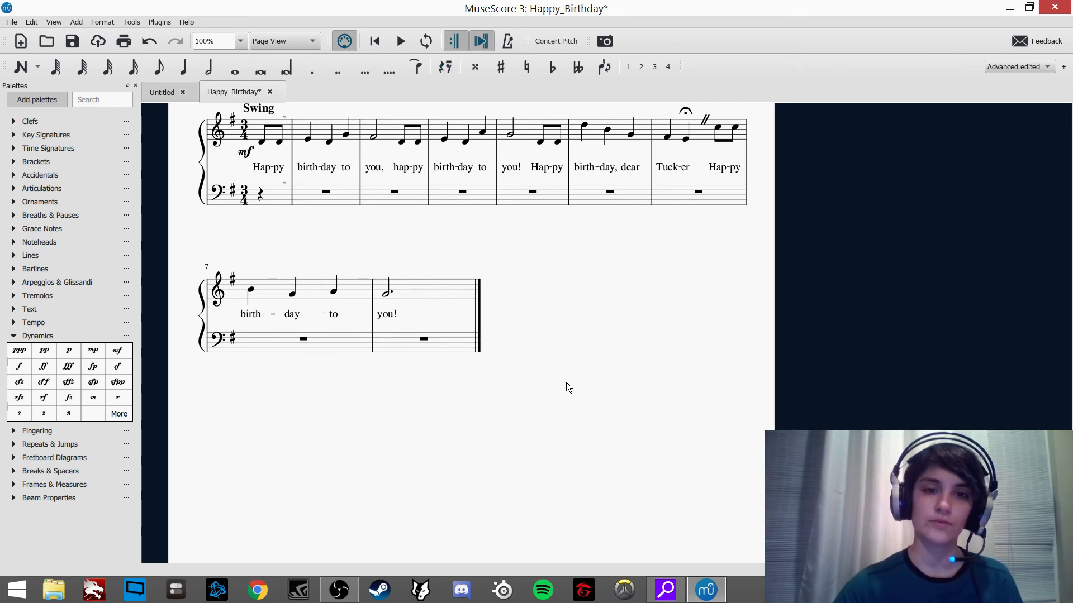
# Step: Add a system break after the fourth full measure so the "birth-day, dear" measure starts the second system
pyautogui.scroll(3, 566, 383)
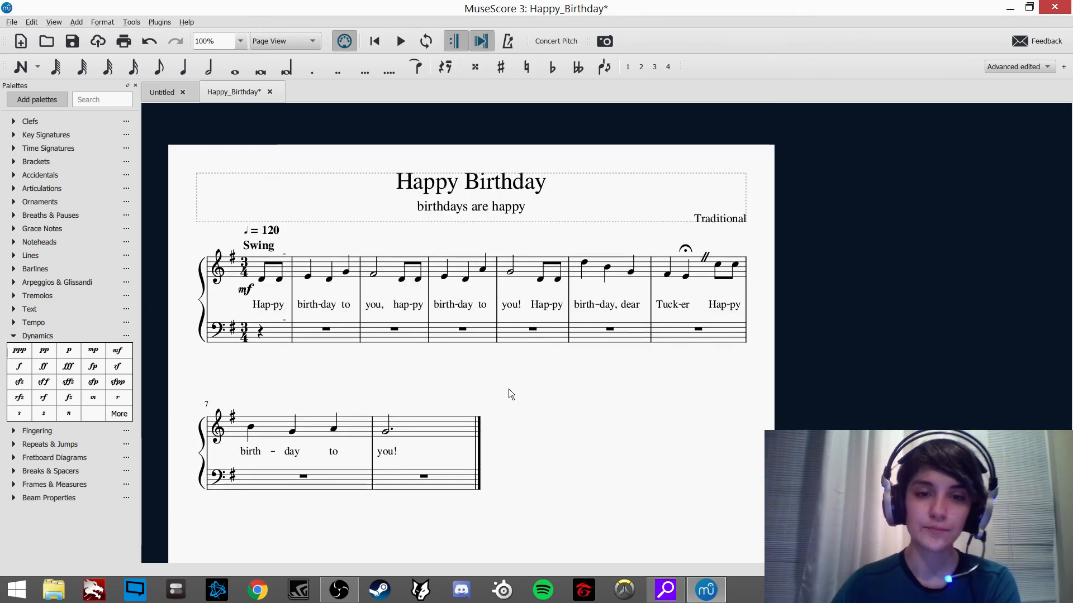
pyautogui.click(550, 336)
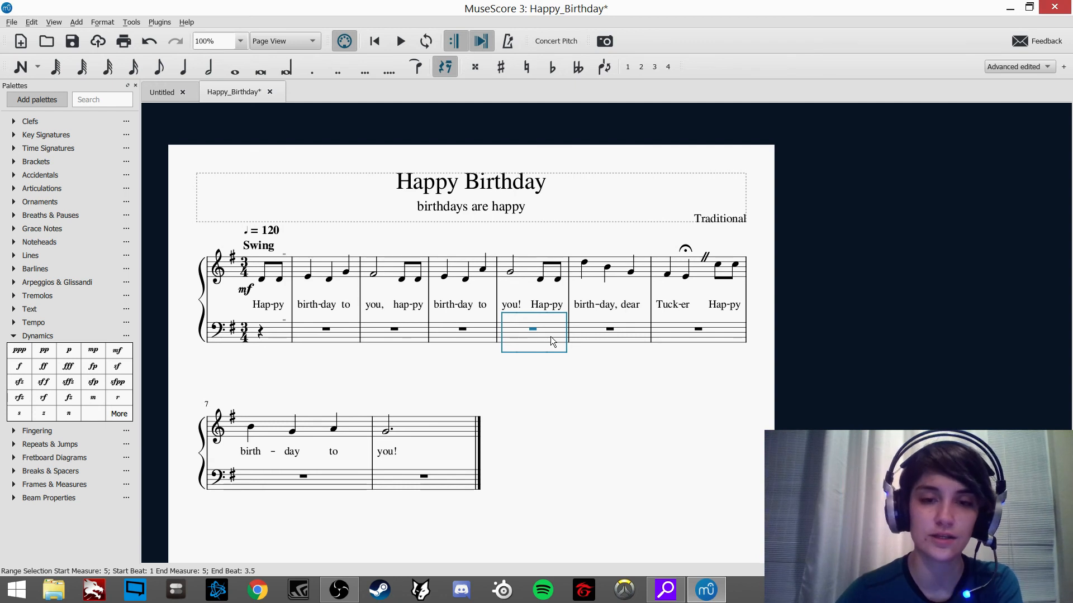
pyautogui.press('Return')
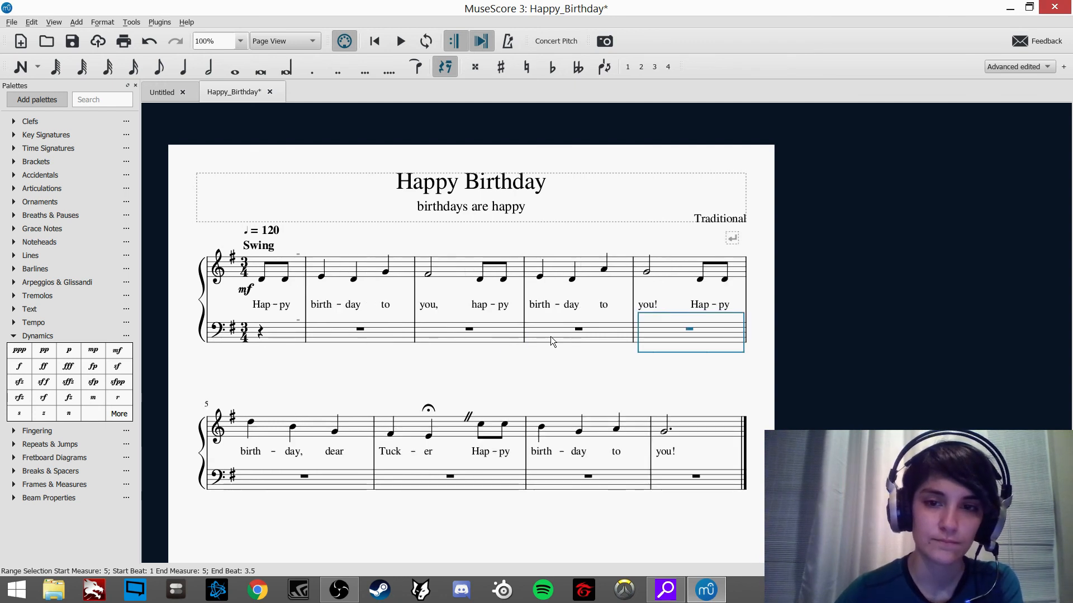
pyautogui.click(548, 357)
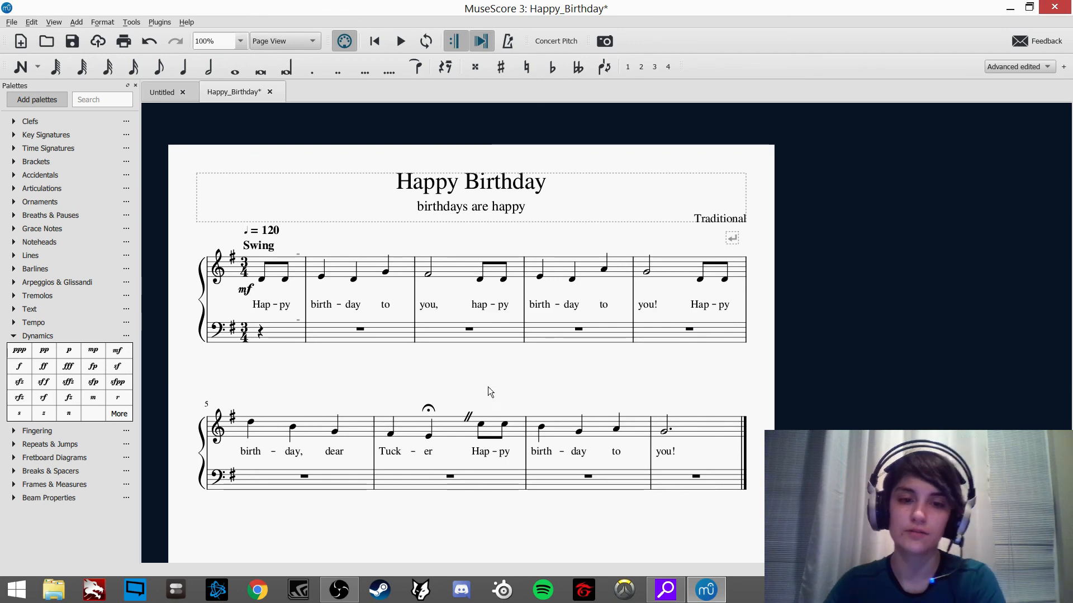
# Step: Play the score back from the first pickup note with the metronome on
pyautogui.moveTo(485, 381); pyautogui.dragTo(485, 377)
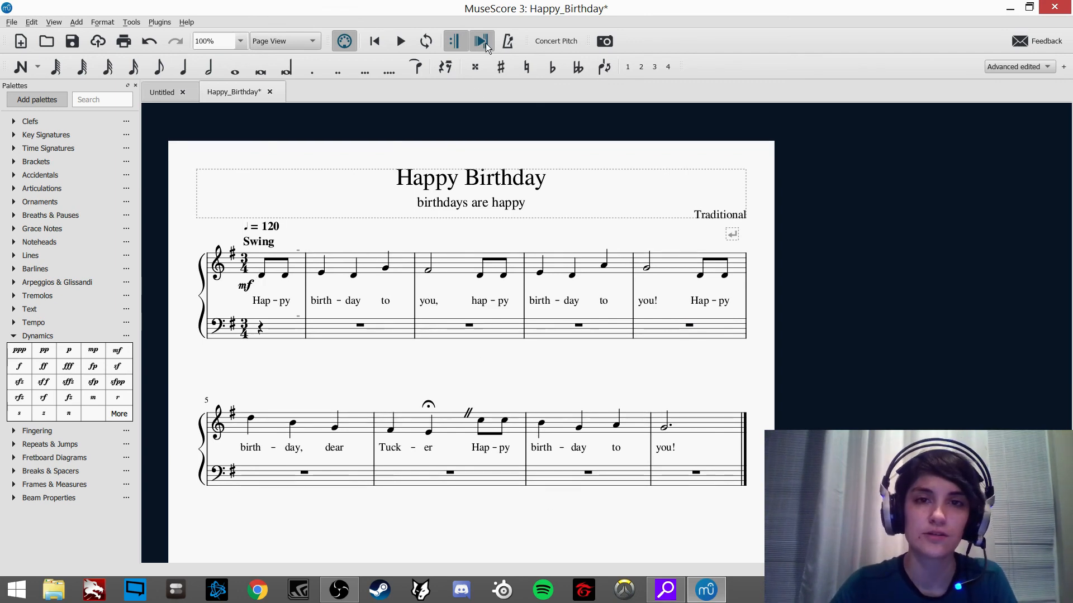
pyautogui.click(260, 276)
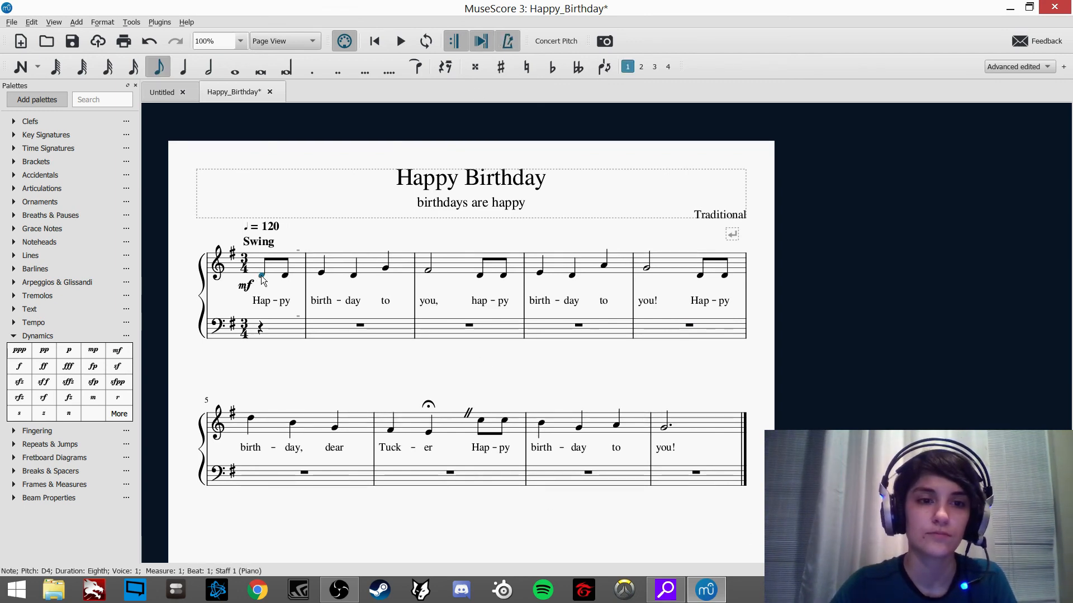
pyautogui.press('space')
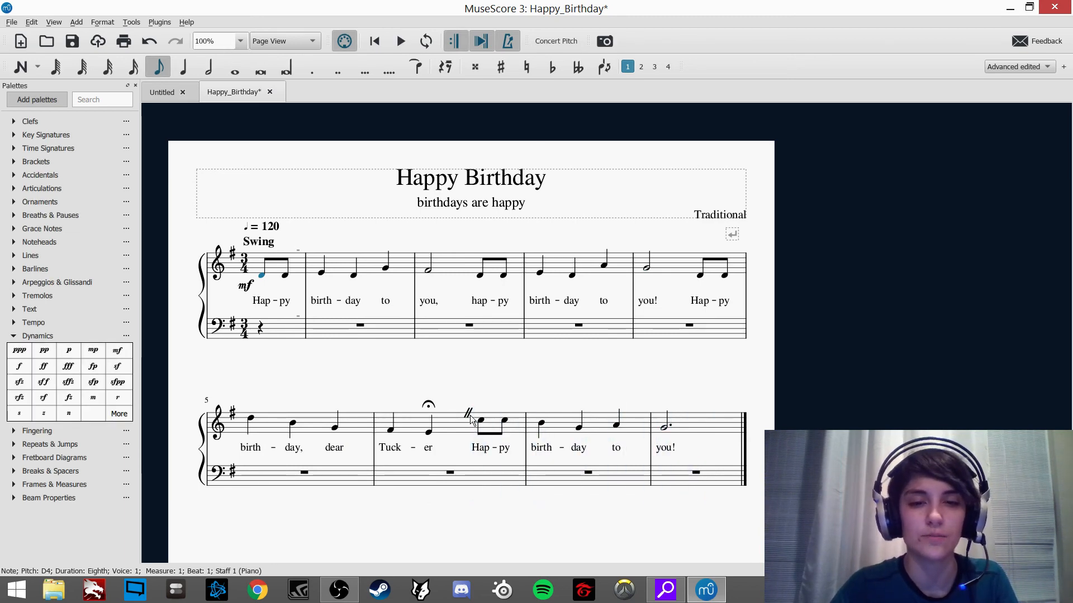
# Step: Delete the caesura before the last "Hap-py" eighth notes and bring up the articulation symbols in place of the dynamics
pyautogui.click(471, 414)
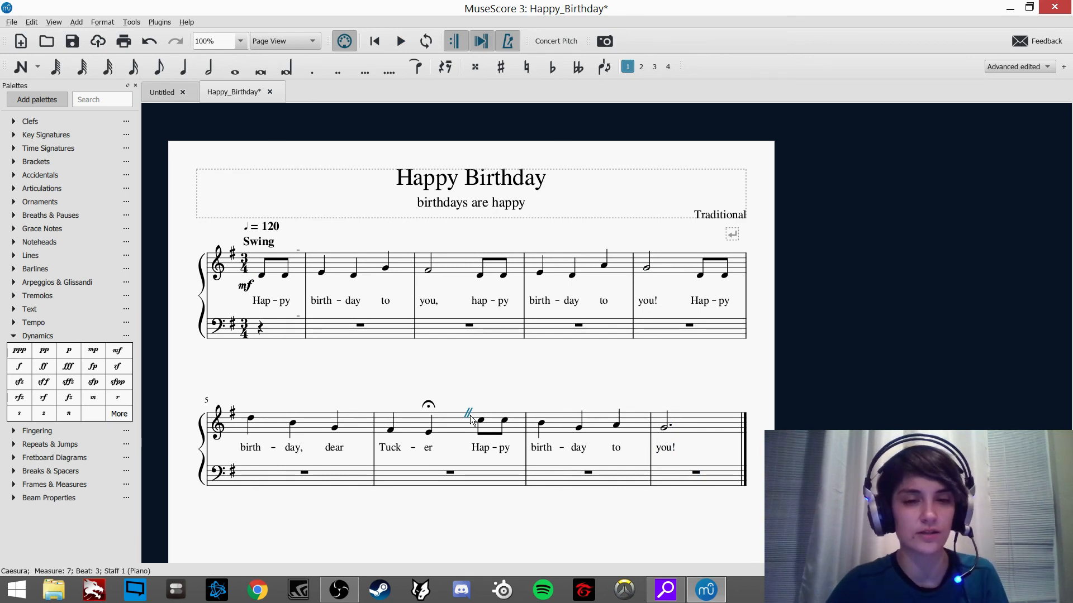
pyautogui.press('Delete')
pyautogui.click(488, 390)
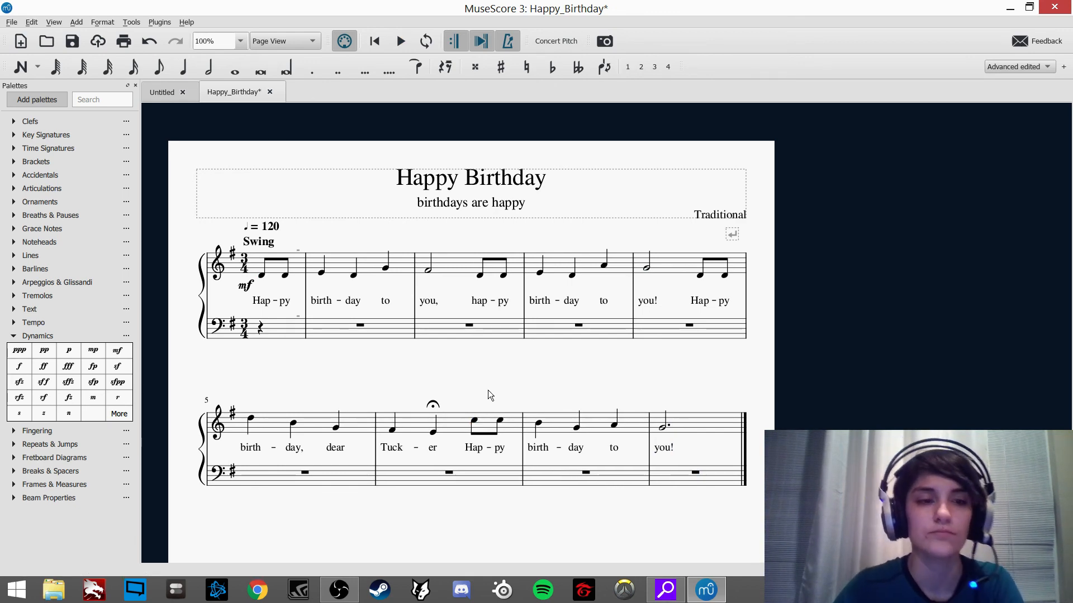
pyautogui.click(13, 337)
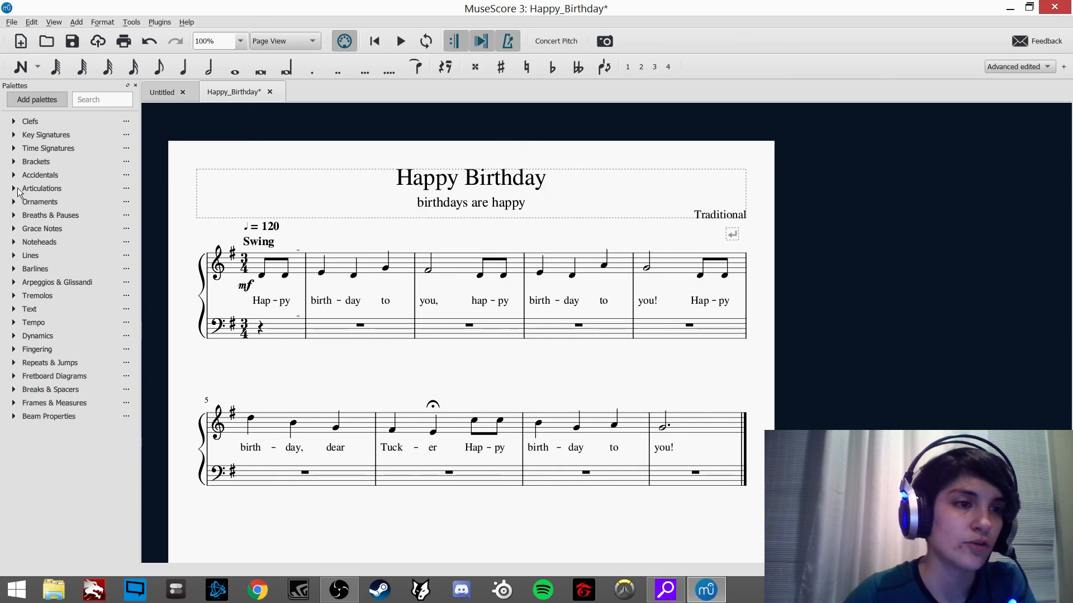
pyautogui.click(14, 189)
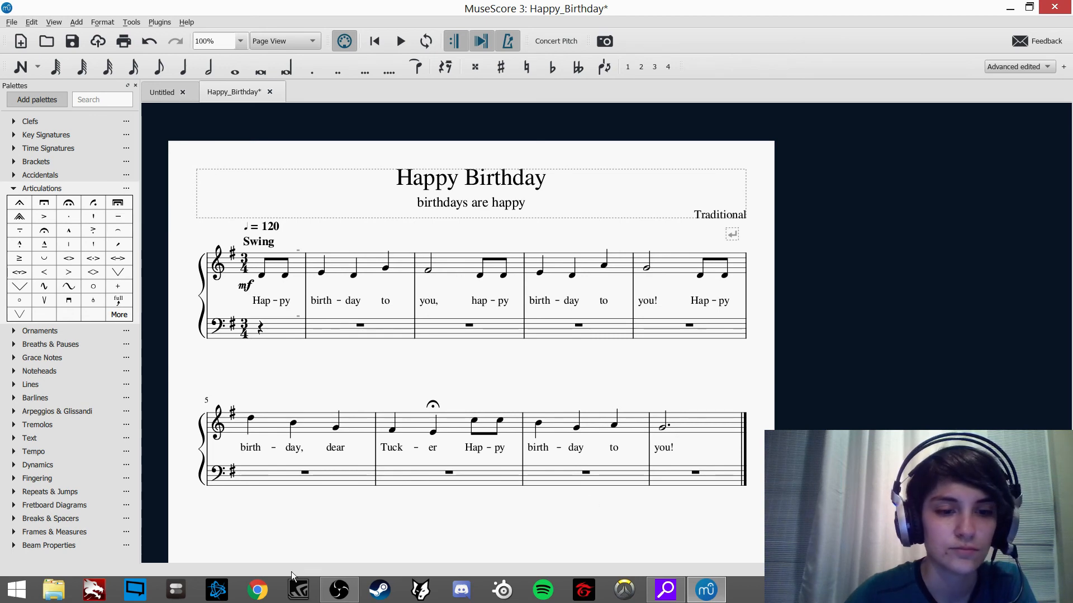
# Step: Switch to Chrome, search the web for "long fermata" and examine the results for the fermata types
pyautogui.click(263, 586)
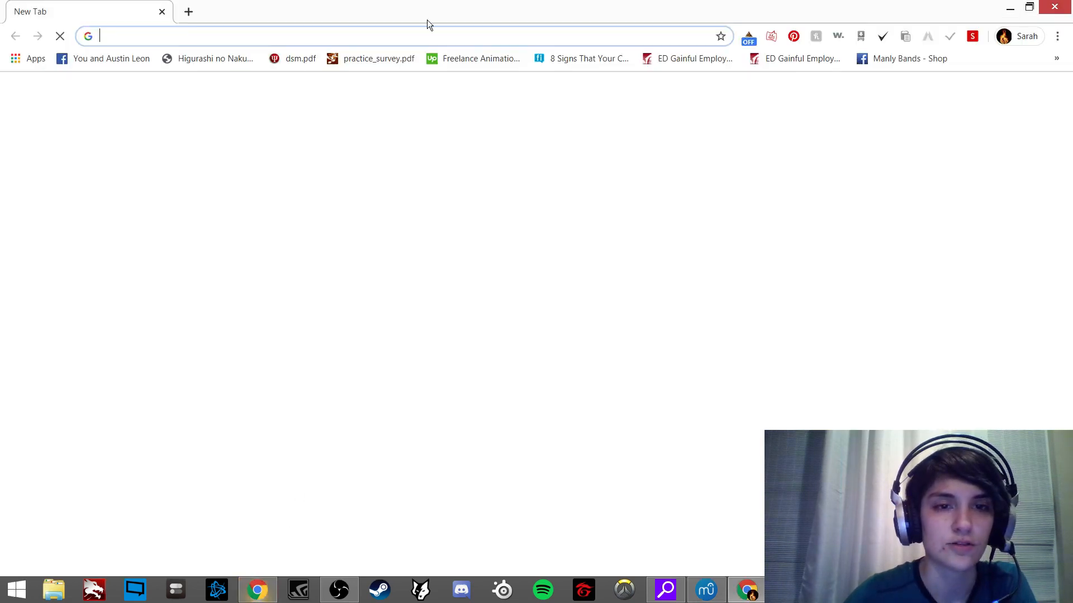
pyautogui.click(416, 37)
pyautogui.write('long fermata')
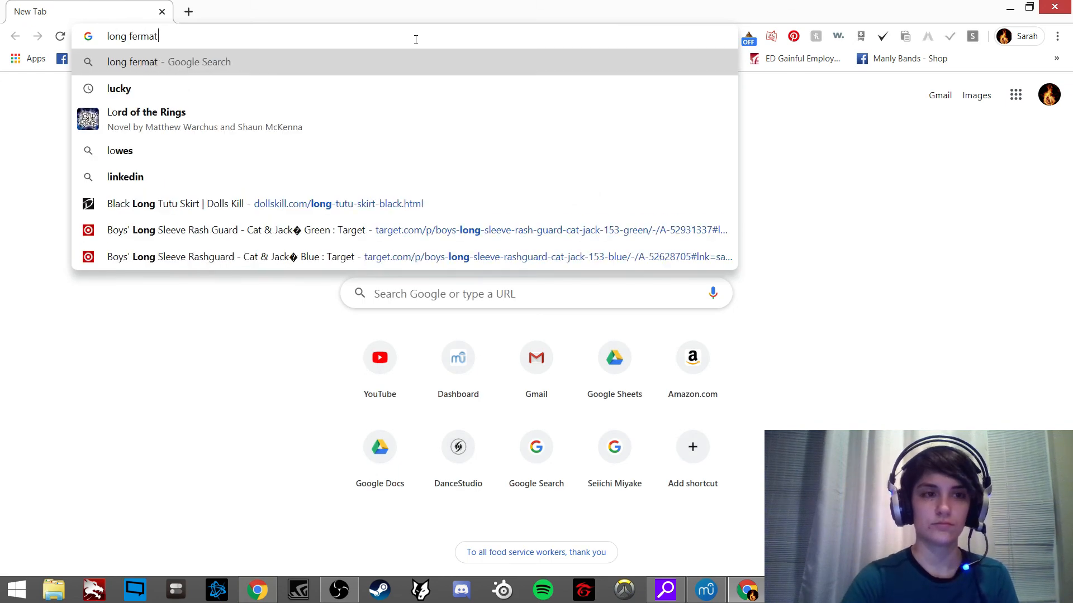
pyautogui.press('Return')
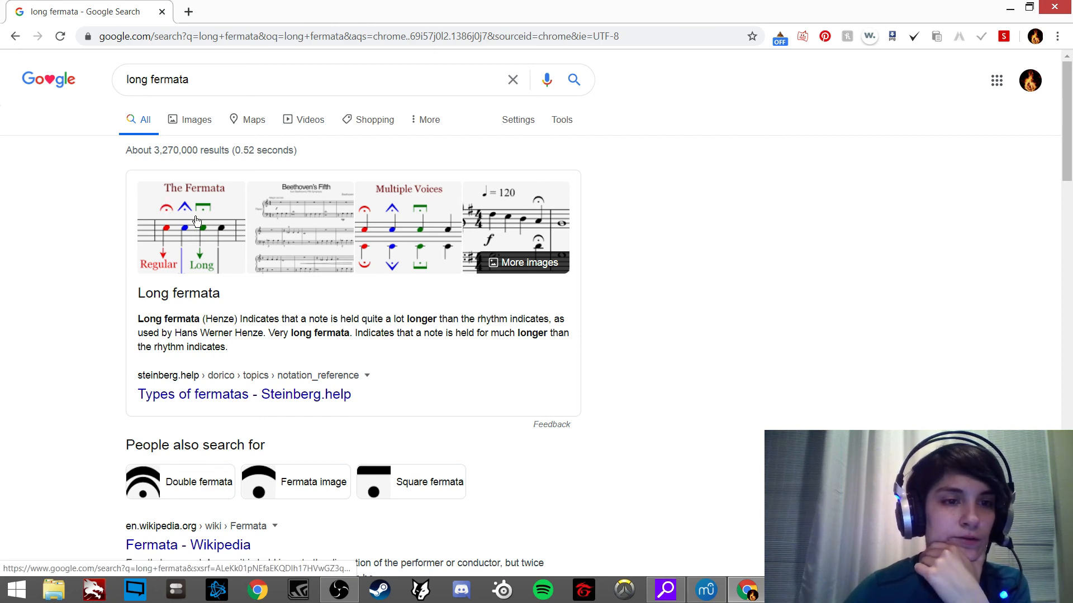
pyautogui.scroll(-4, 693, 253)
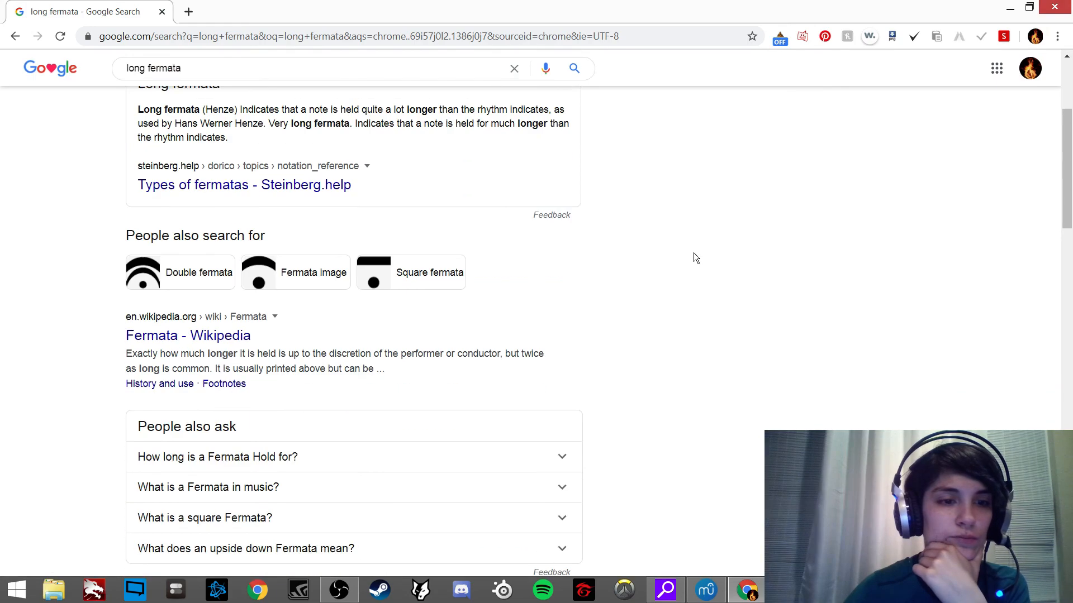
pyautogui.scroll(4, 693, 253)
pyautogui.scroll(-5, 506, 226)
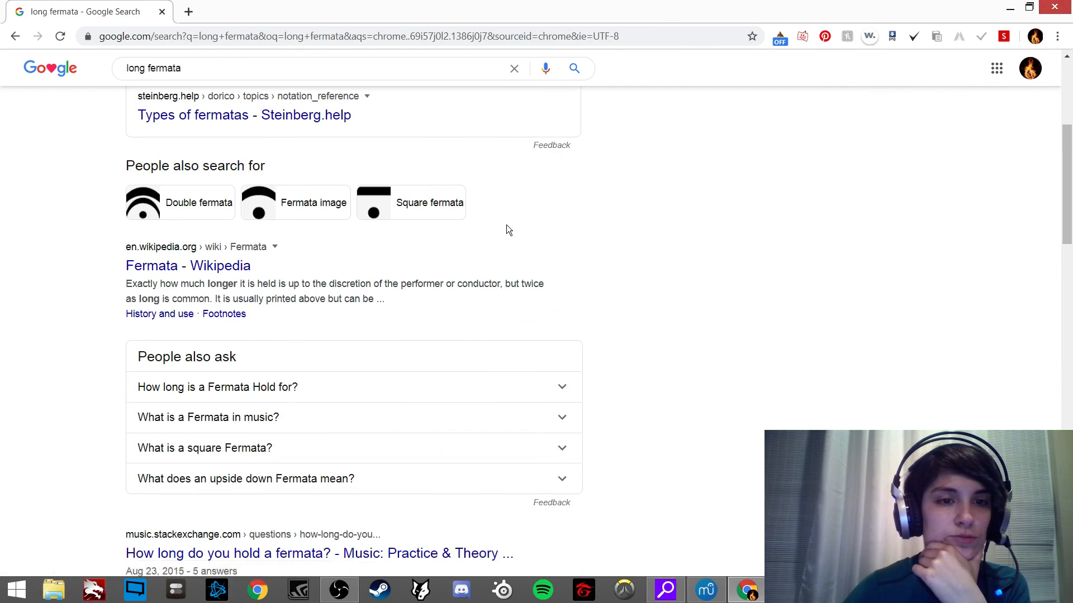
pyautogui.scroll(-1, 506, 226)
pyautogui.scroll(6, 506, 226)
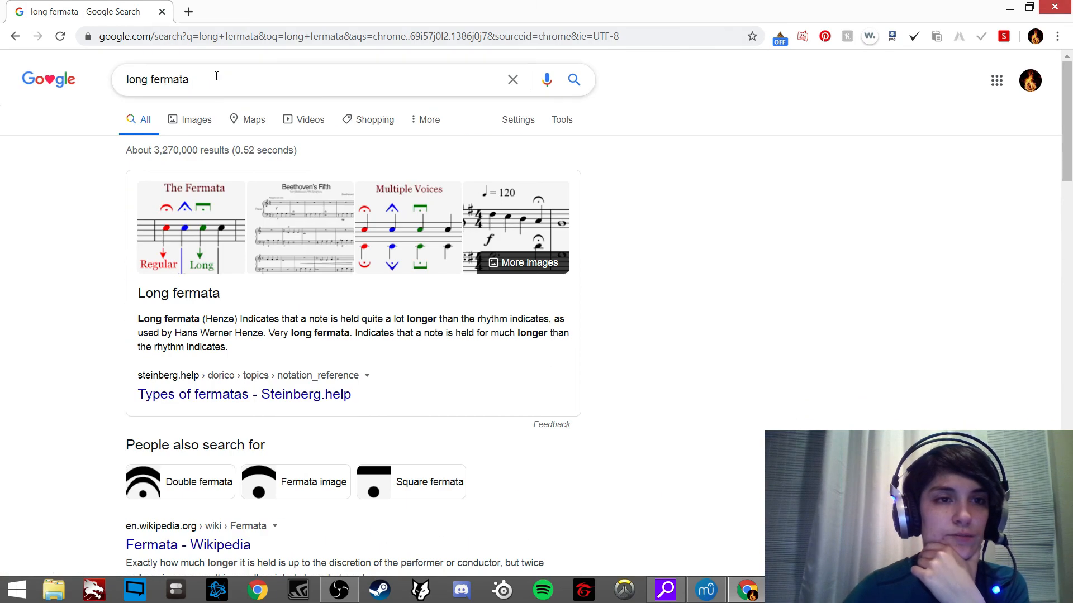
# Step: Search the web for "fermata with 2 dots", look through the results and close the browser
pyautogui.moveTo(216, 80); pyautogui.dragTo(133, 89)
pyautogui.write('ferma')
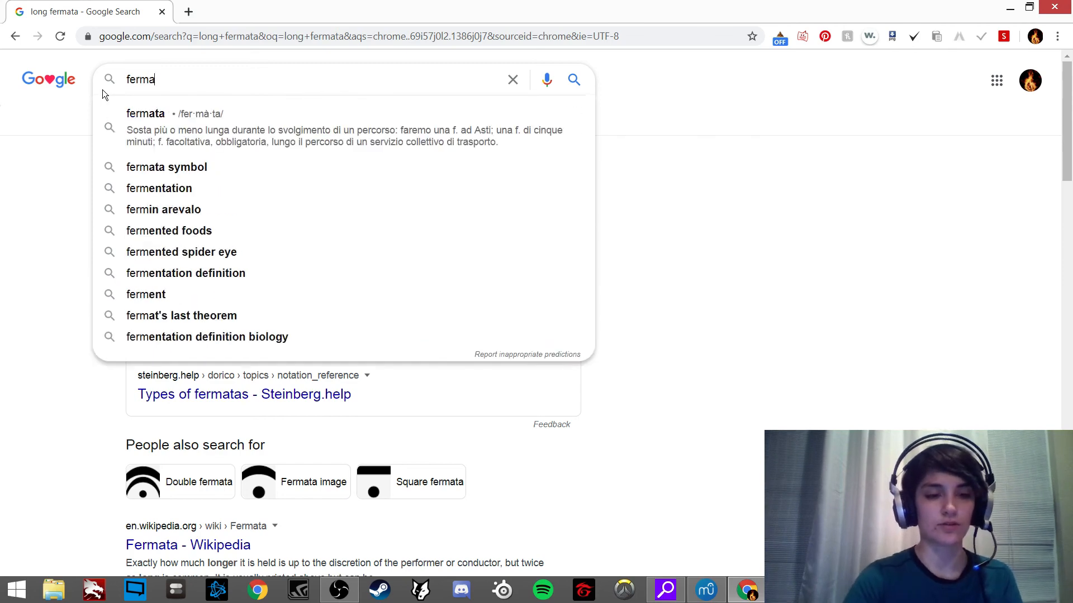
pyautogui.write('ta wwith 2 dotss')
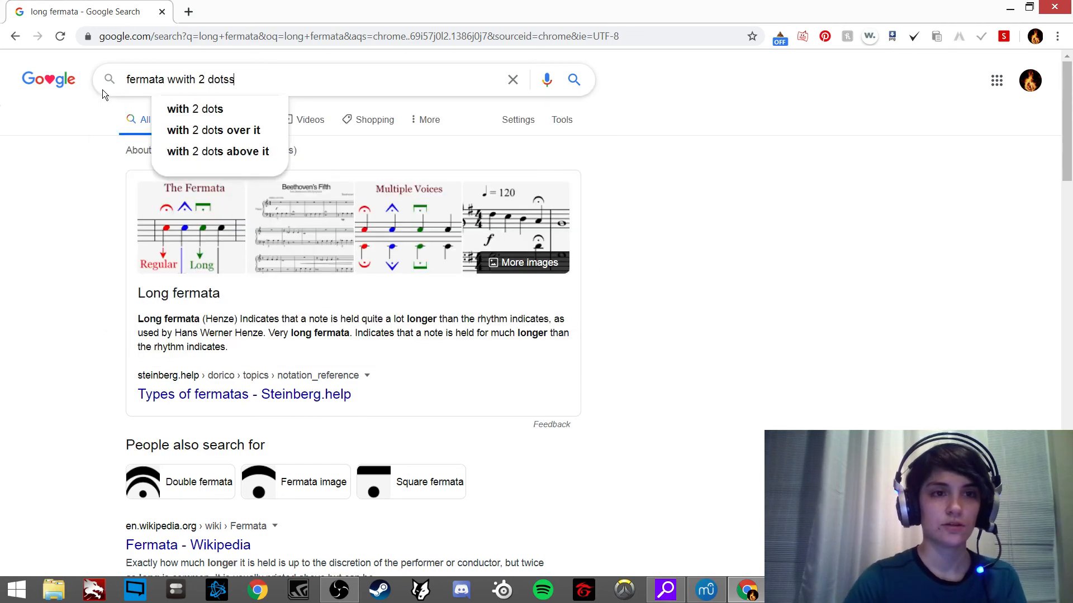
pyautogui.press('Return')
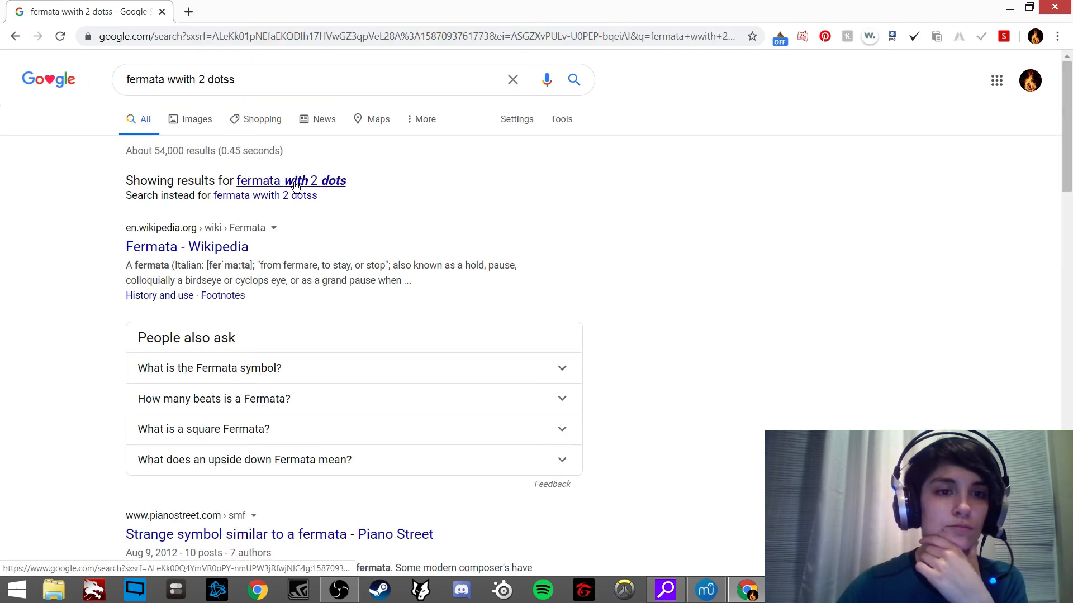
pyautogui.click(293, 182)
pyautogui.scroll(-5, 349, 251)
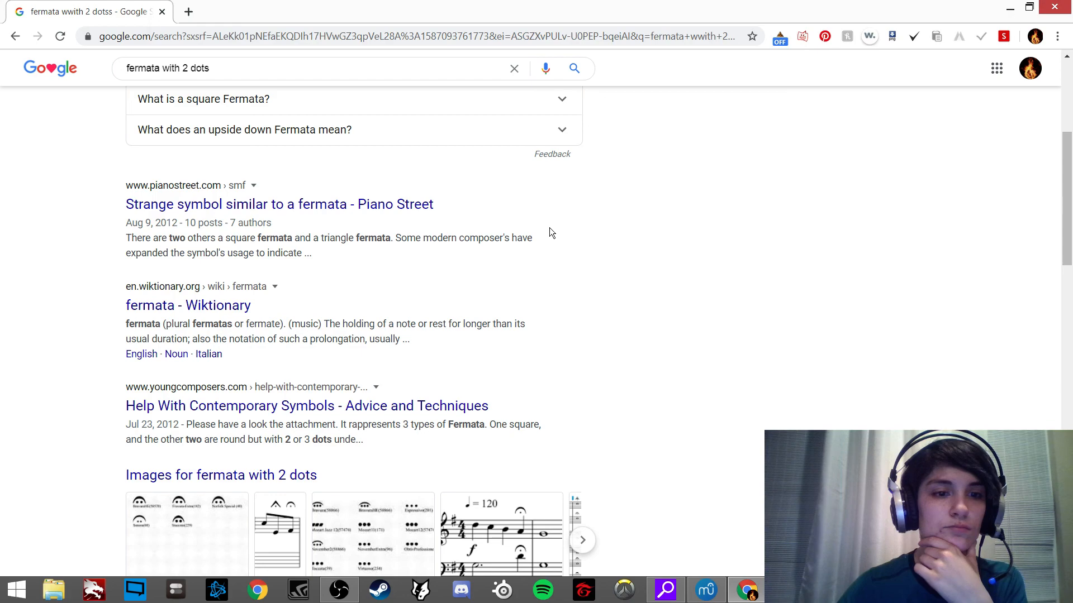
pyautogui.scroll(-1, 548, 226)
pyautogui.scroll(7, 553, 223)
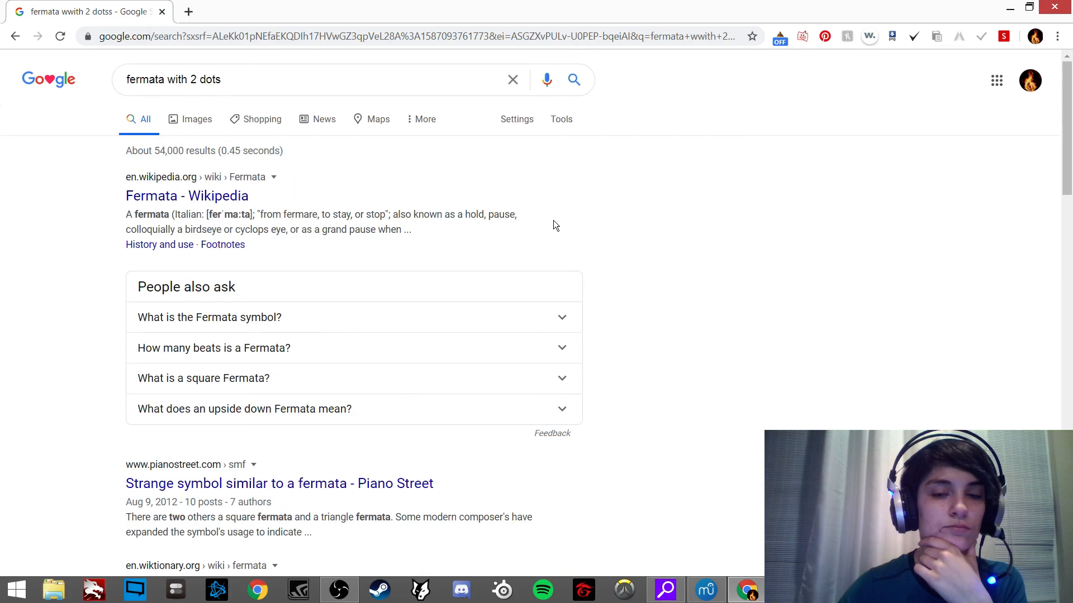
pyautogui.click(1054, 7)
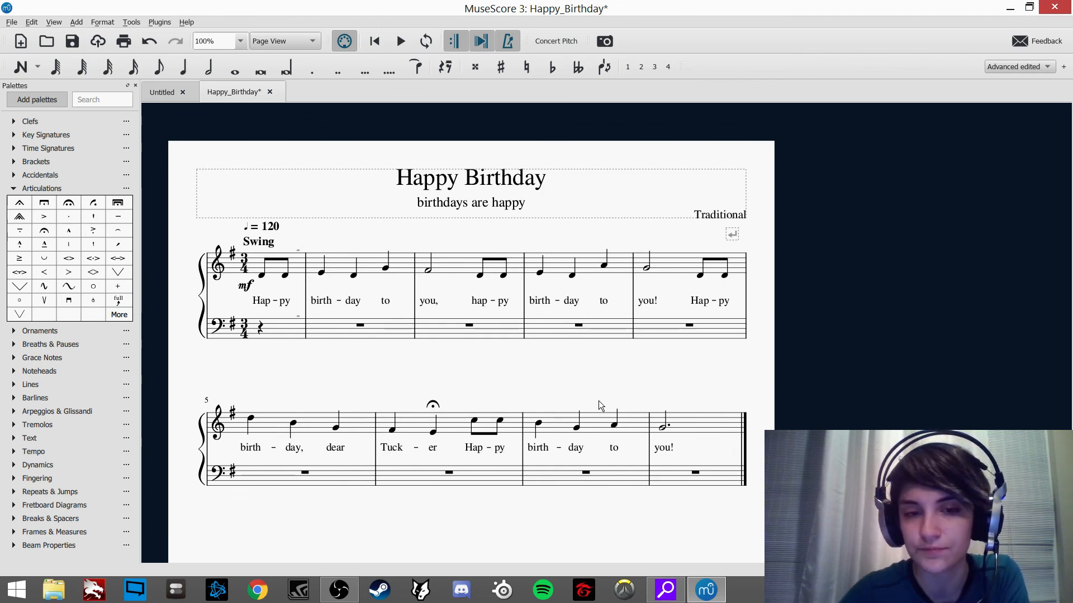
# Step: Replace the regular fermata on the quarter note before the last "Hap-py" with a long fermata
pyautogui.click(437, 408)
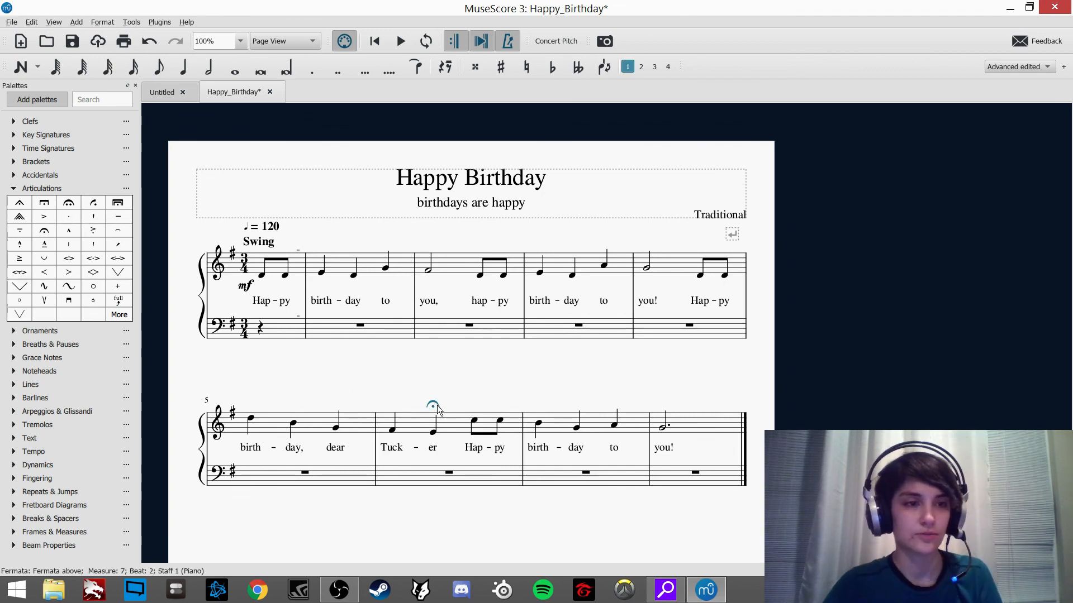
pyautogui.press('Delete')
pyautogui.click(398, 370)
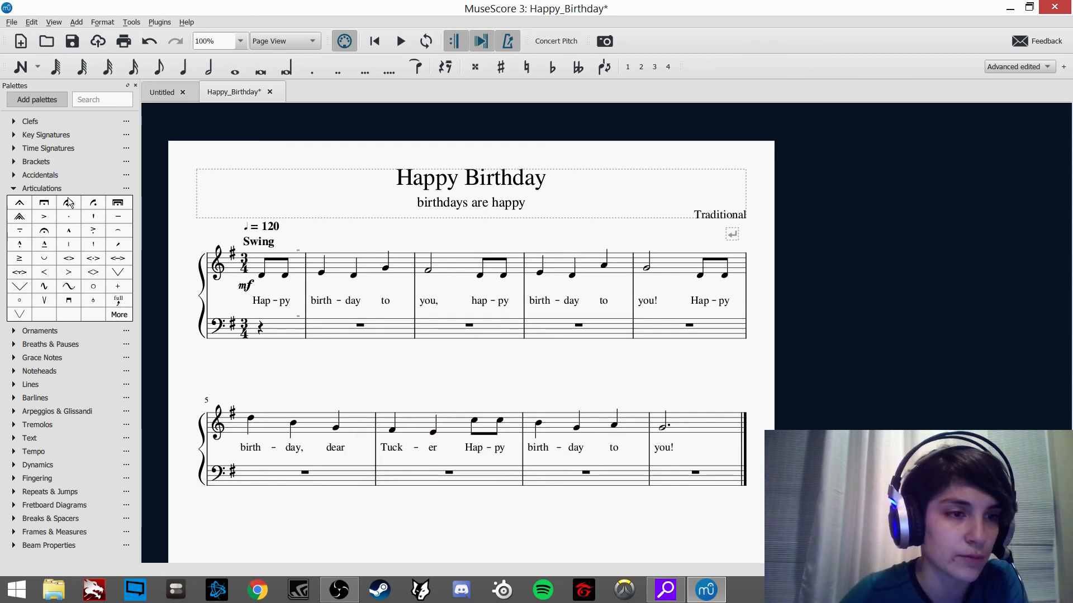
pyautogui.moveTo(44, 204); pyautogui.dragTo(267, 279)
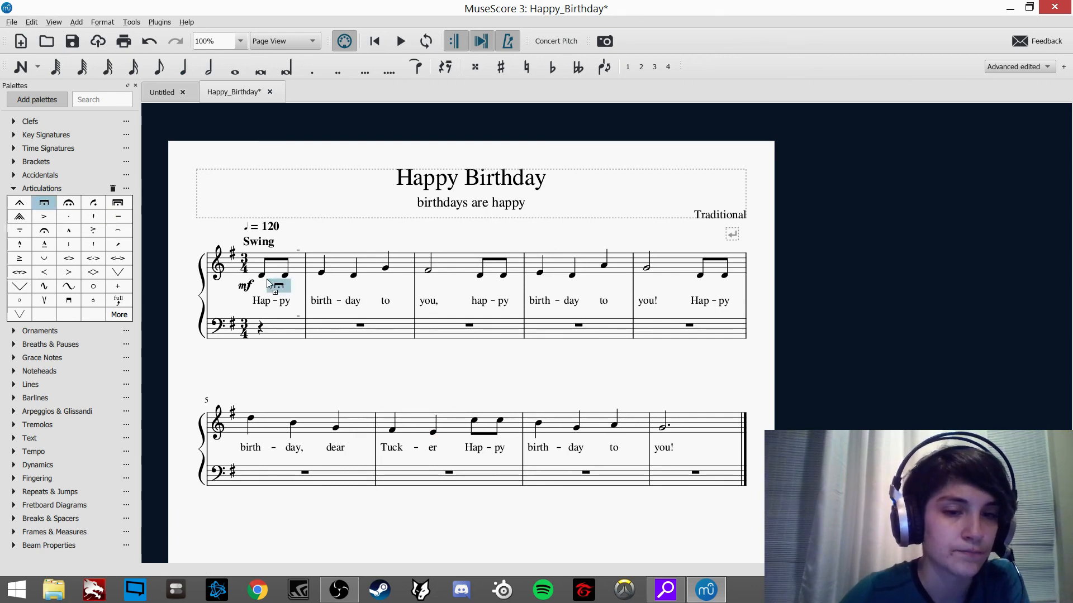
pyautogui.moveTo(430, 431); pyautogui.dragTo(436, 429)
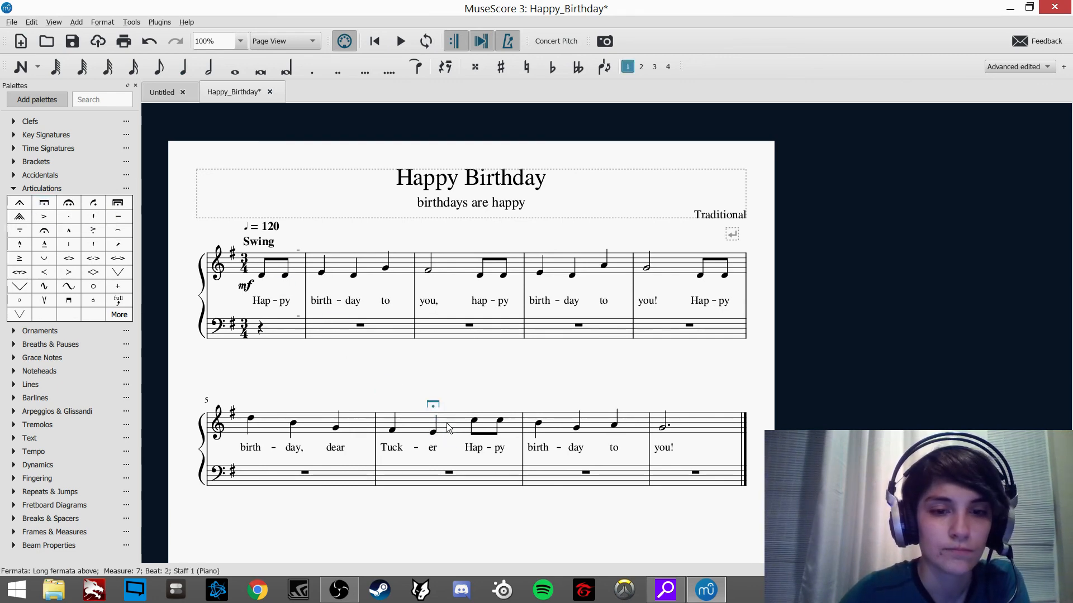
# Step: Play the second system from its first note past the long fermata, then stop playback
pyautogui.click(259, 420)
pyautogui.press('space')
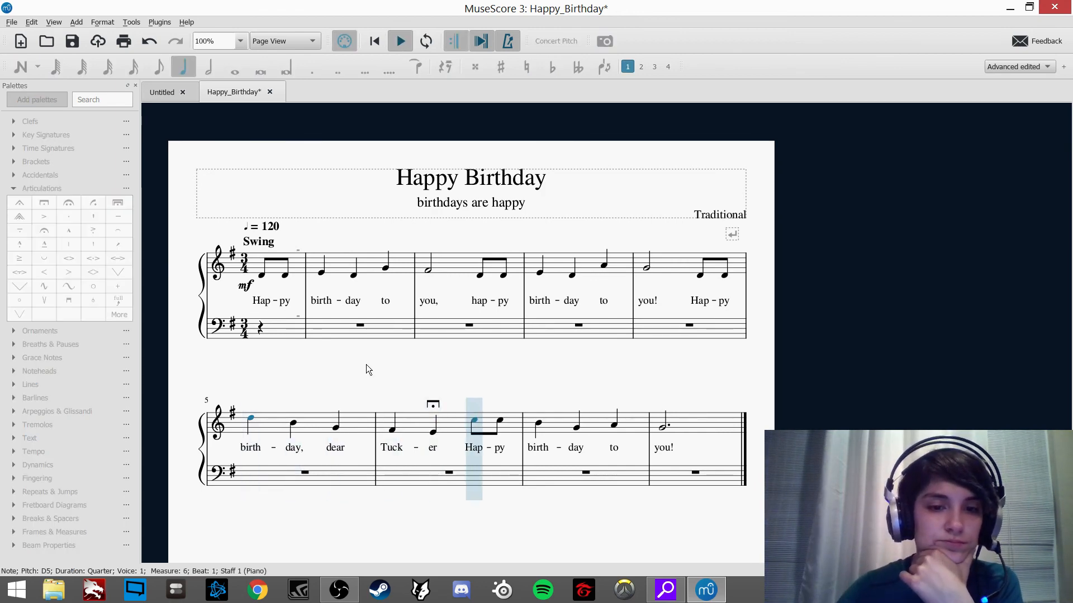
pyautogui.press('space')
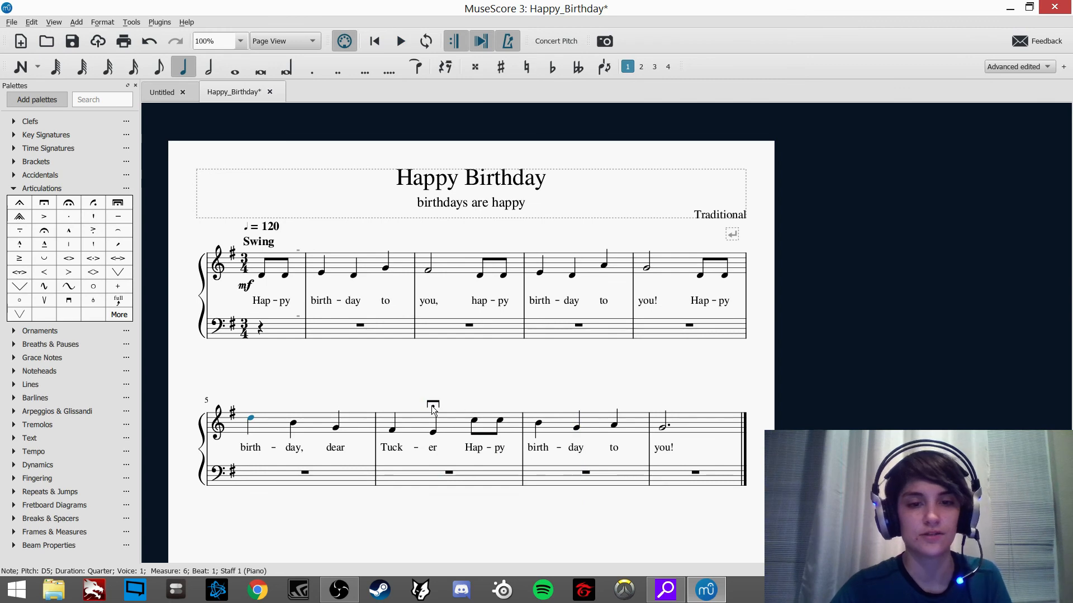
# Step: Replace the long fermata on the treble quarter note before the last "Hap-py" with a regular fermata
pyautogui.click(431, 405)
pyautogui.press('Delete')
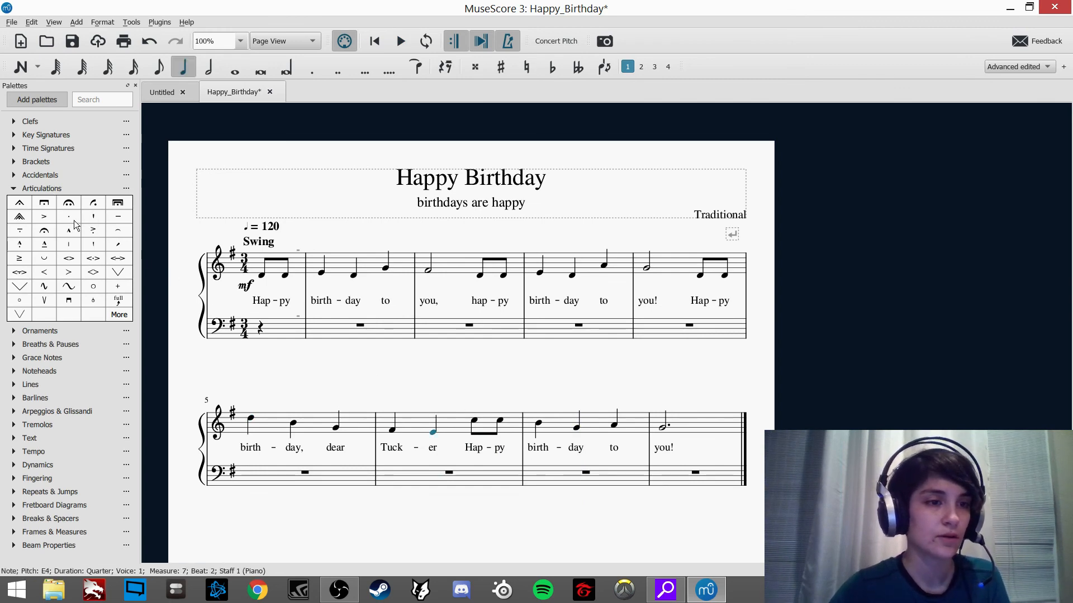
pyautogui.moveTo(44, 230); pyautogui.dragTo(433, 435)
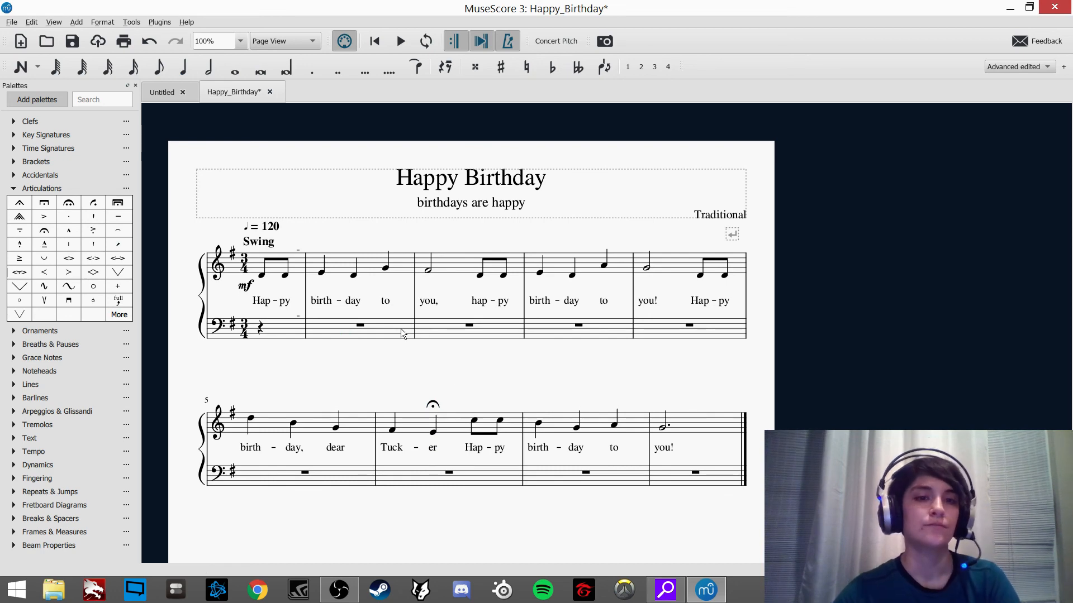
# Step: Enter dotted half notes G2, D3, D3, G2 and G2 in the bass staff, one per measure, starting in the first full measure
pyautogui.click(360, 323)
pyautogui.press('n')
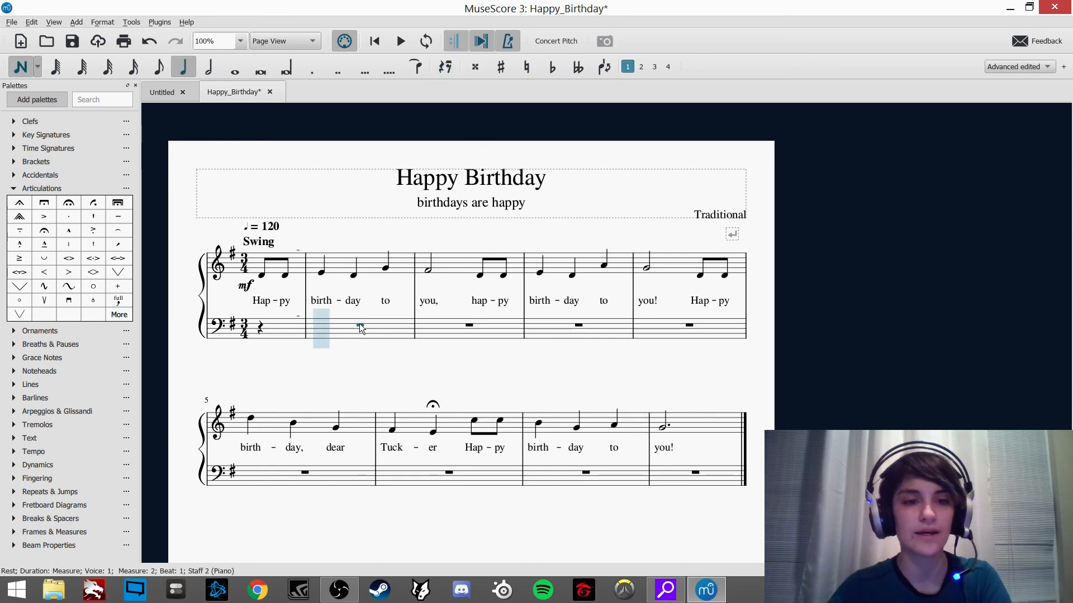
pyautogui.click(217, 76)
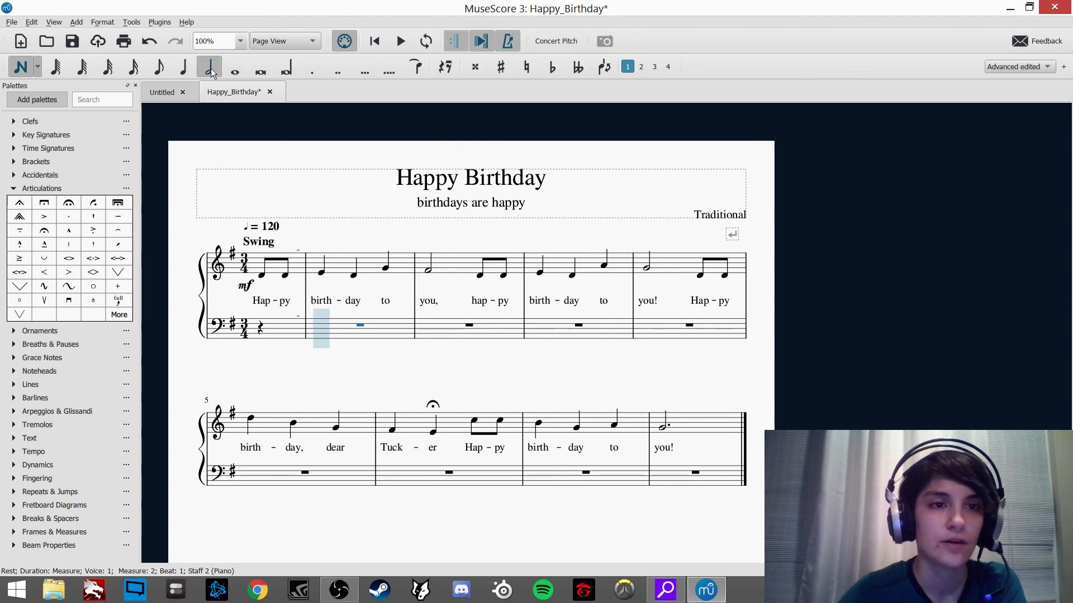
pyautogui.click(316, 75)
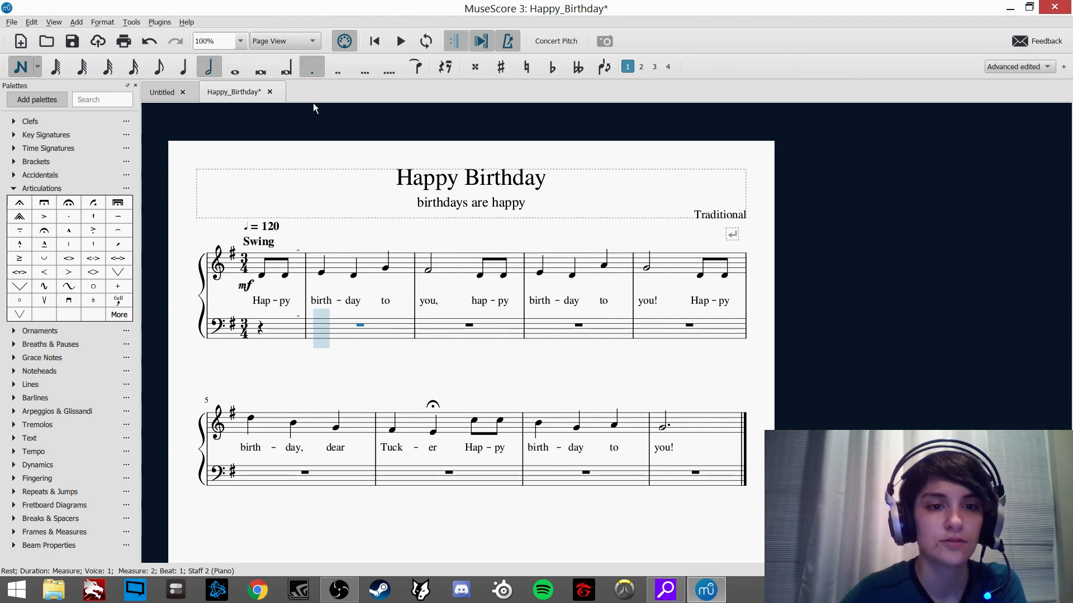
pyautogui.click(320, 337)
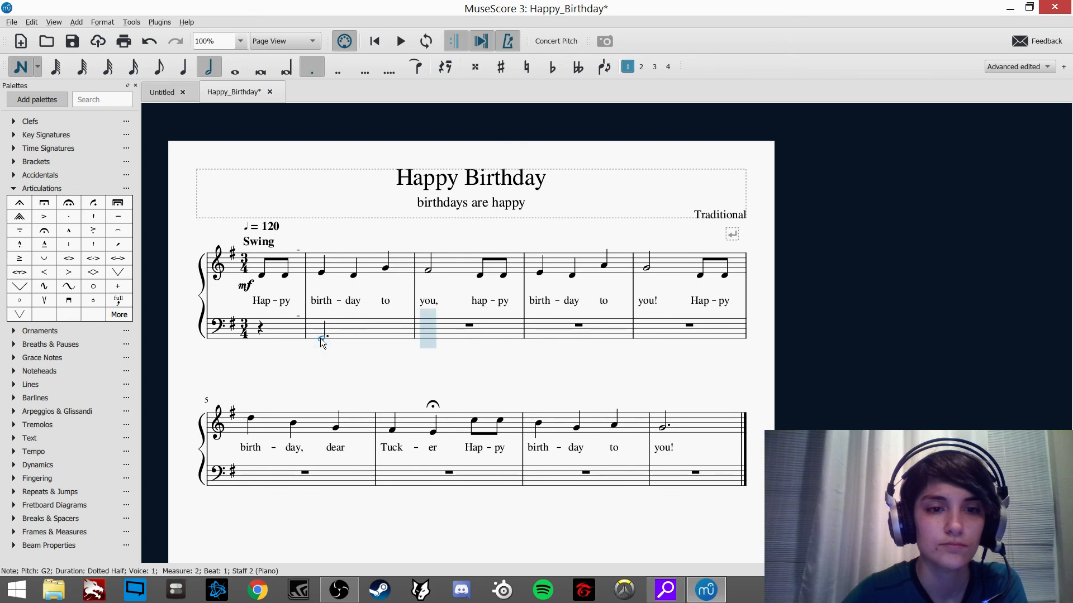
pyautogui.click(437, 327)
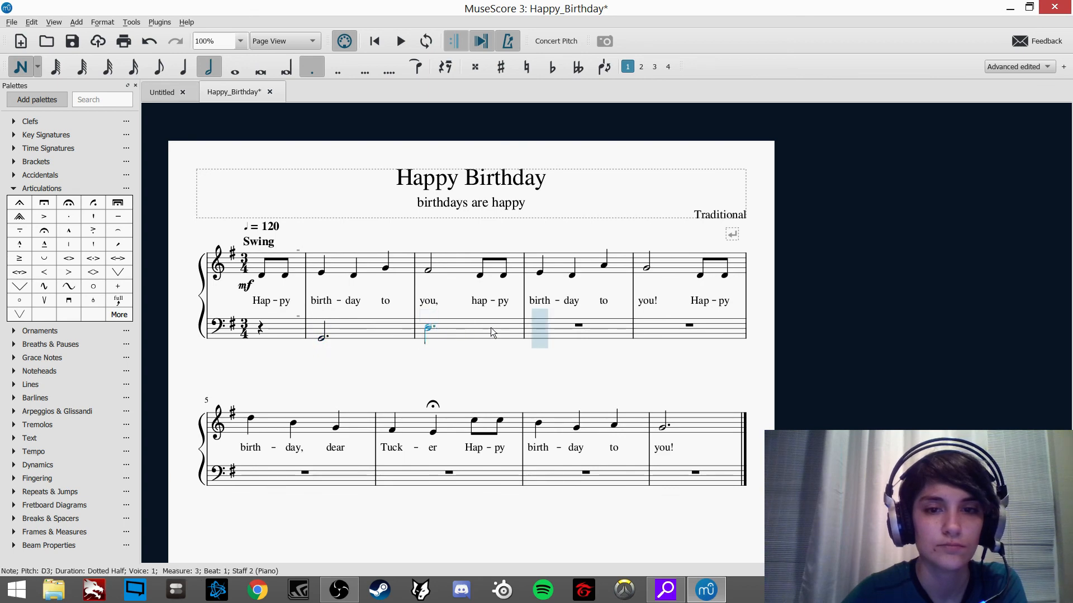
pyautogui.click(539, 327)
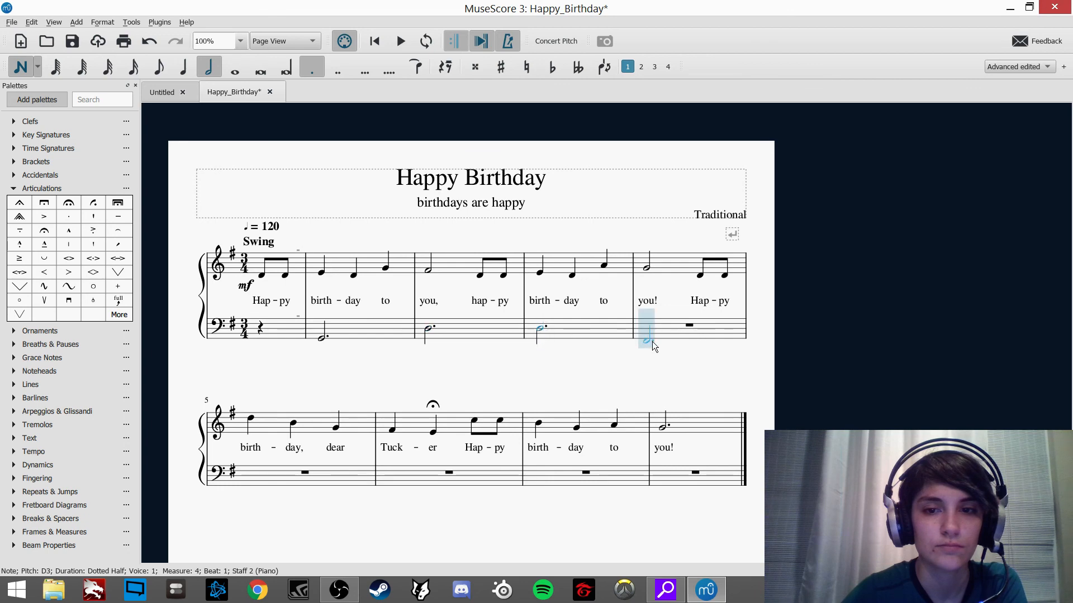
pyautogui.click(655, 337)
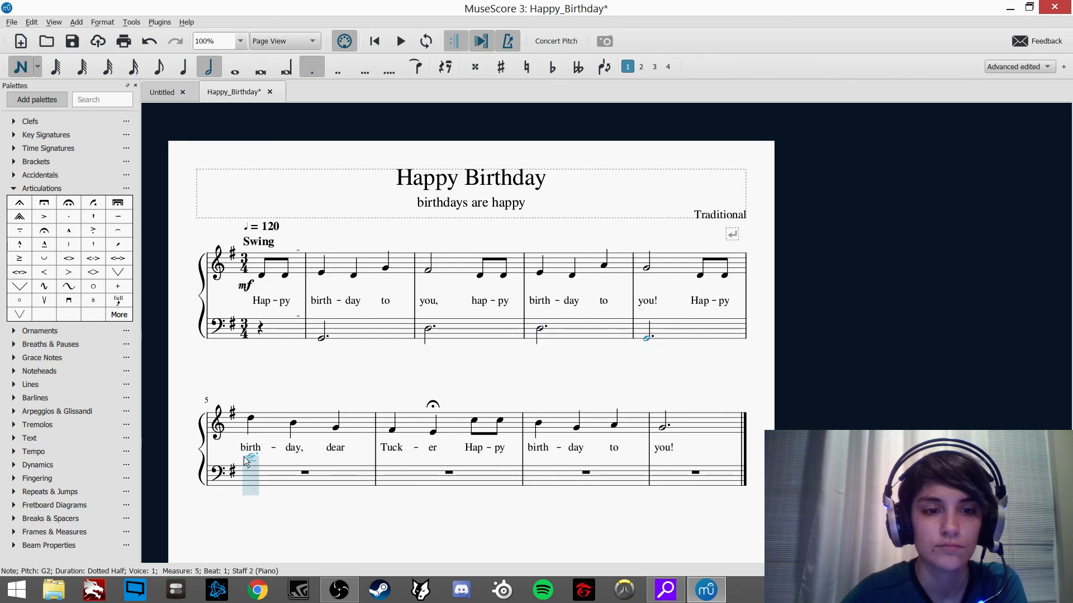
pyautogui.click(246, 485)
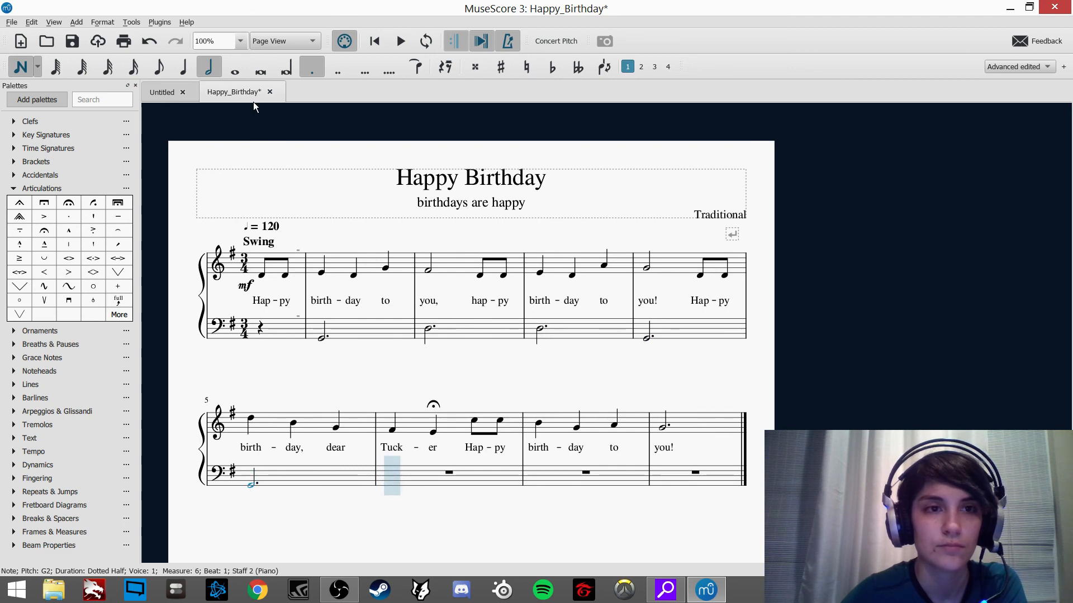
# Step: Enter a quarter note D3 and a half note C3 in the bass staff of the second system's second measure
pyautogui.click(189, 68)
pyautogui.click(392, 475)
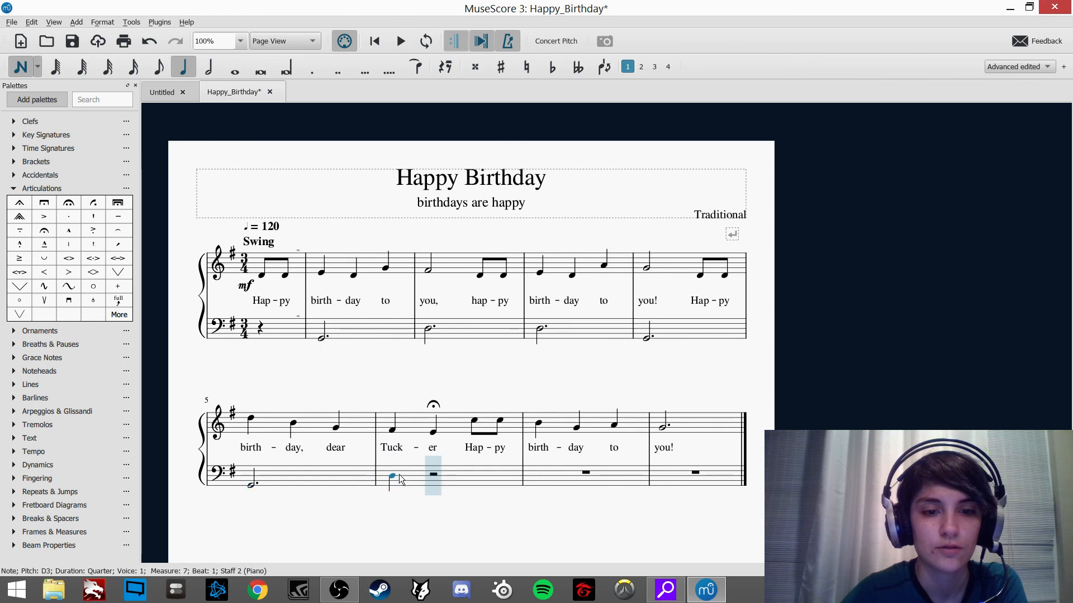
pyautogui.click(212, 70)
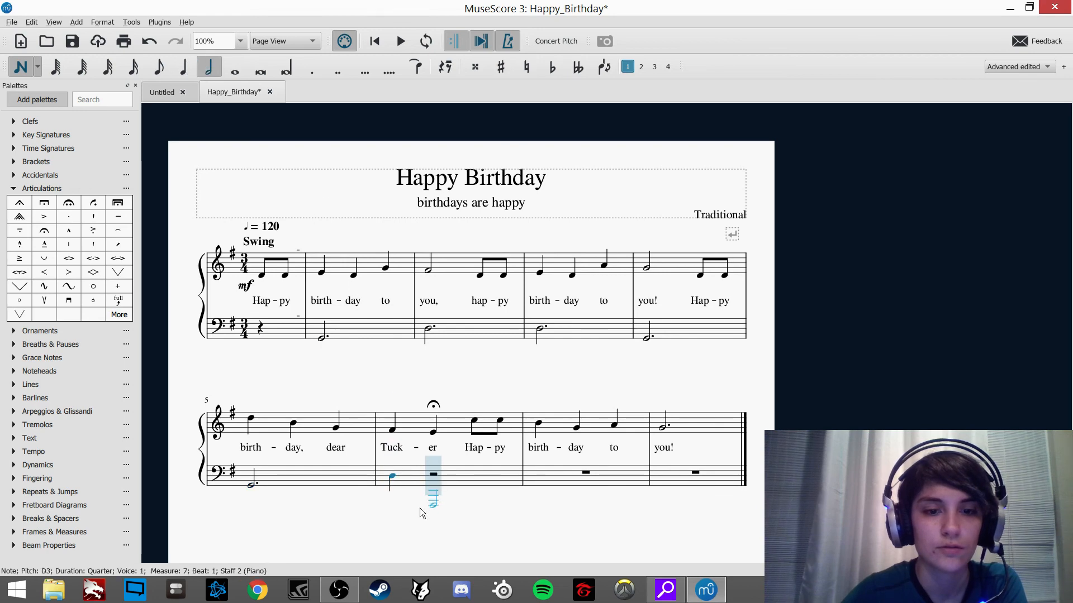
pyautogui.click(429, 477)
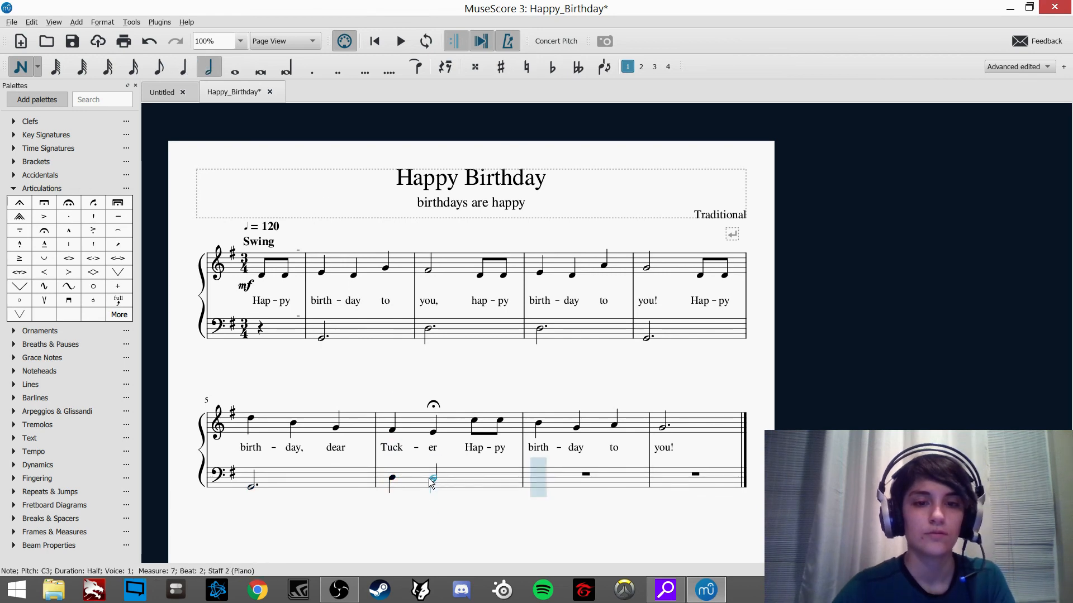
pyautogui.press('Escape')
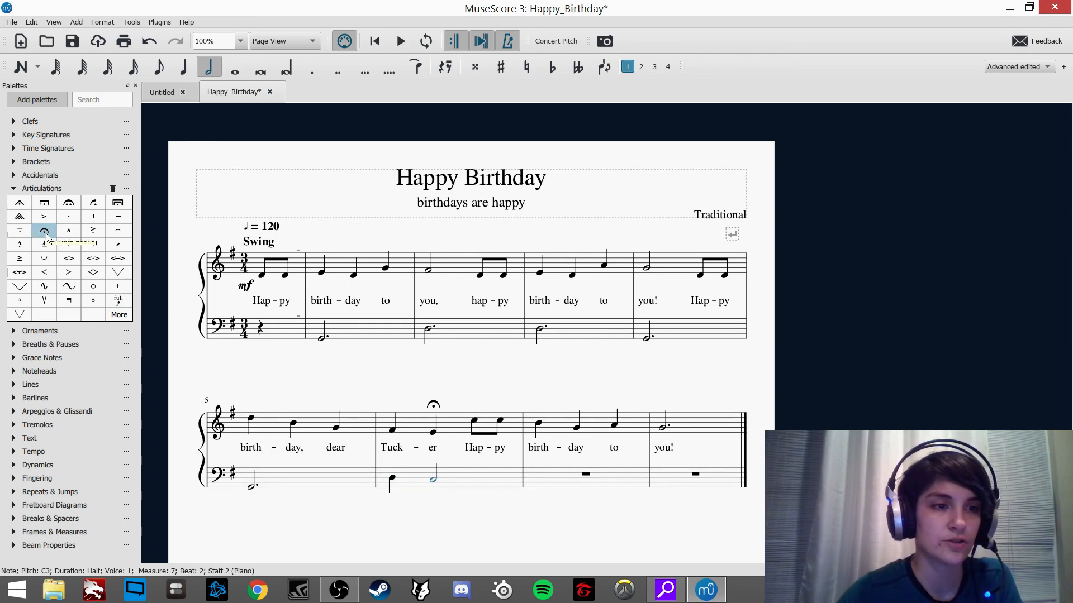
# Step: Add a regular fermata to the bass half note C3 beneath the treble fermata
pyautogui.moveTo(46, 238); pyautogui.dragTo(436, 487)
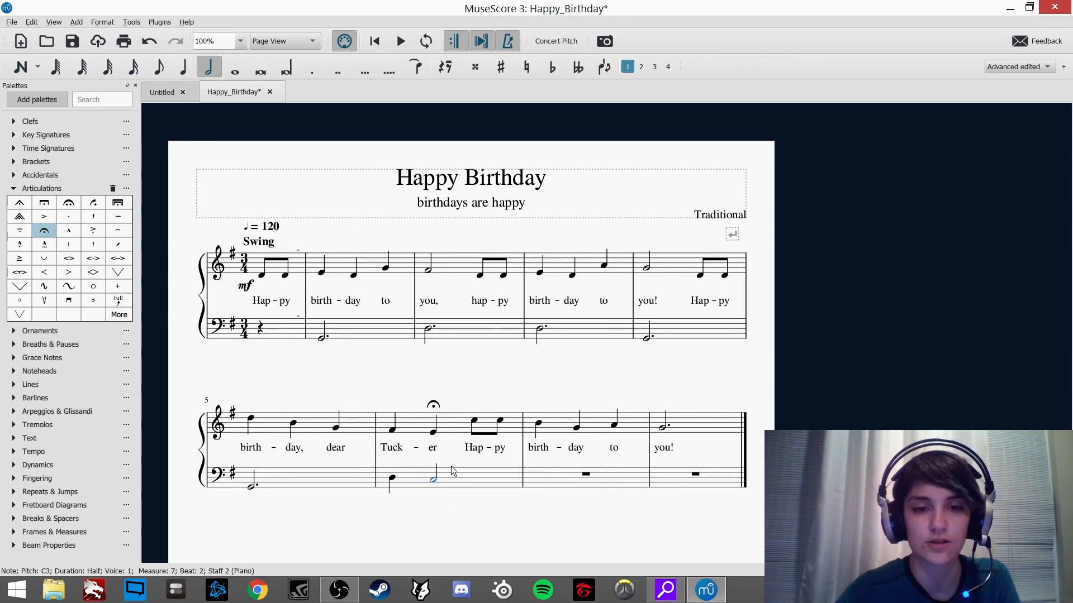
pyautogui.click(337, 404)
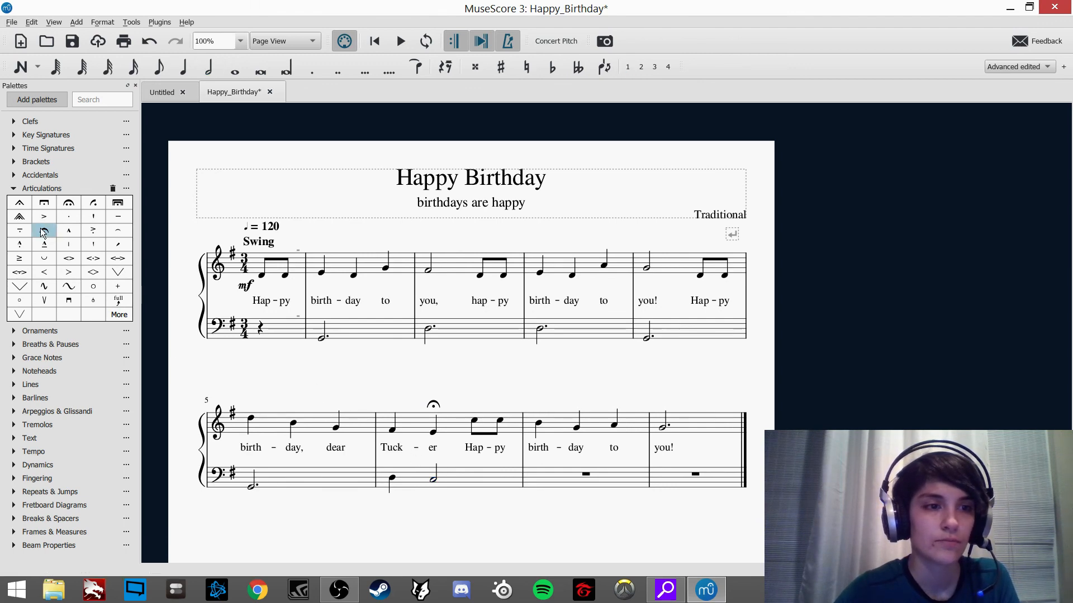
pyautogui.moveTo(43, 234); pyautogui.dragTo(434, 478)
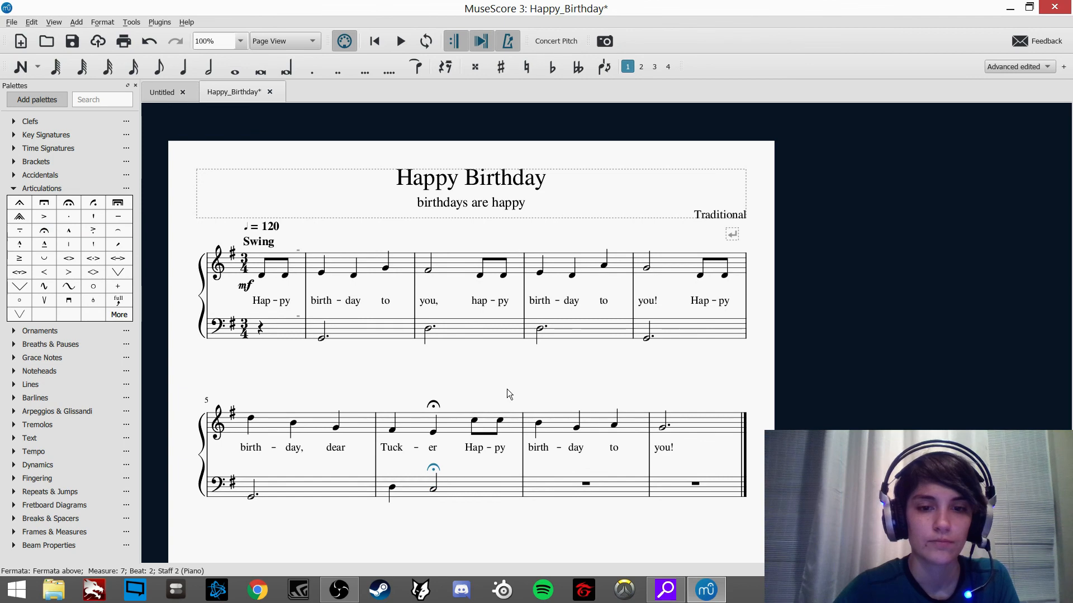
pyautogui.click(587, 483)
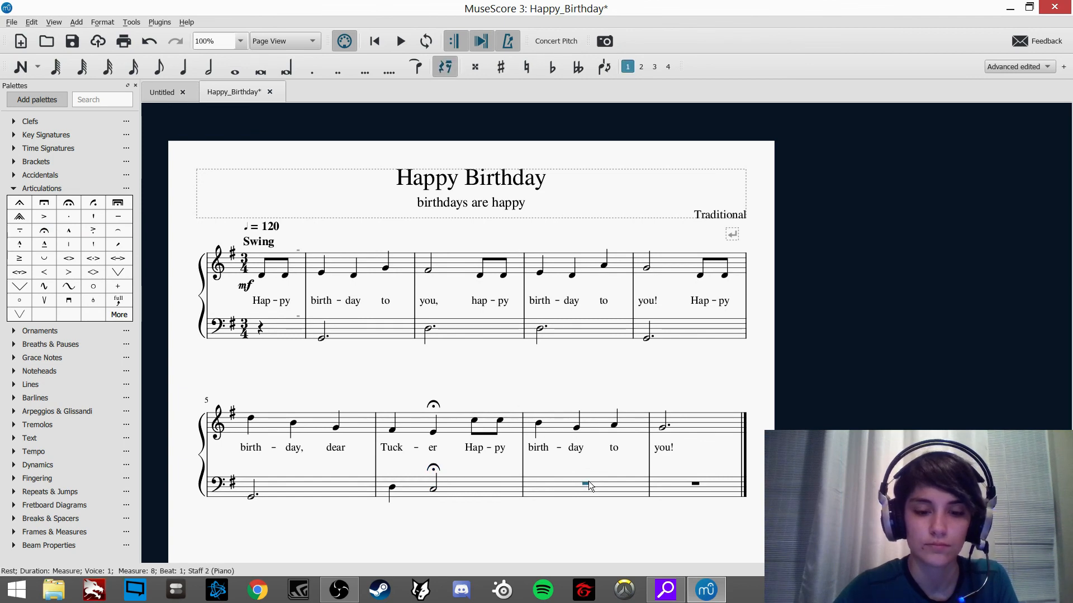
pyautogui.press('n')
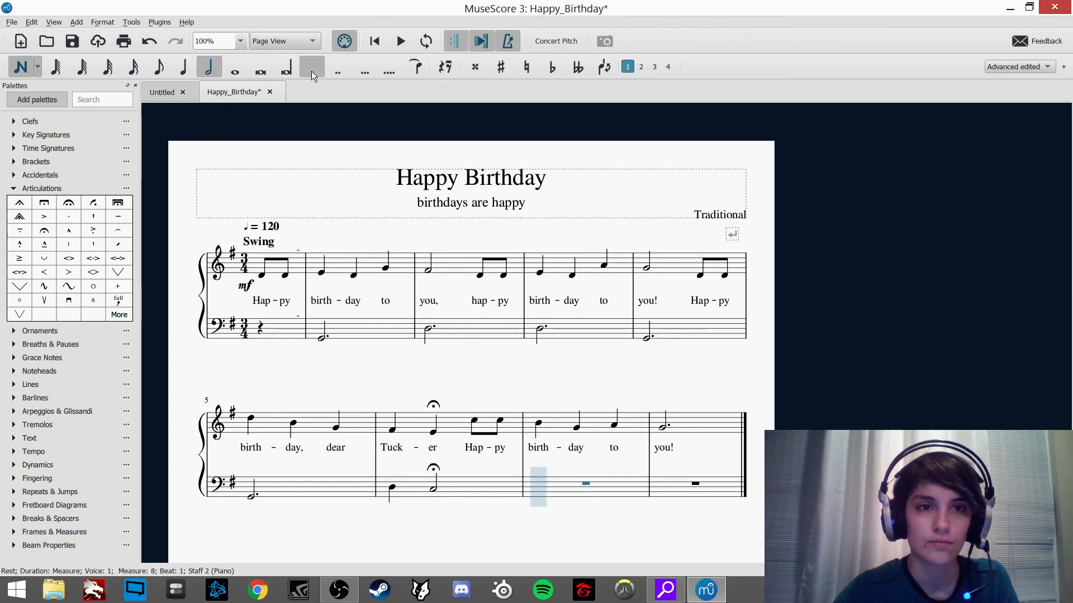
pyautogui.click(315, 72)
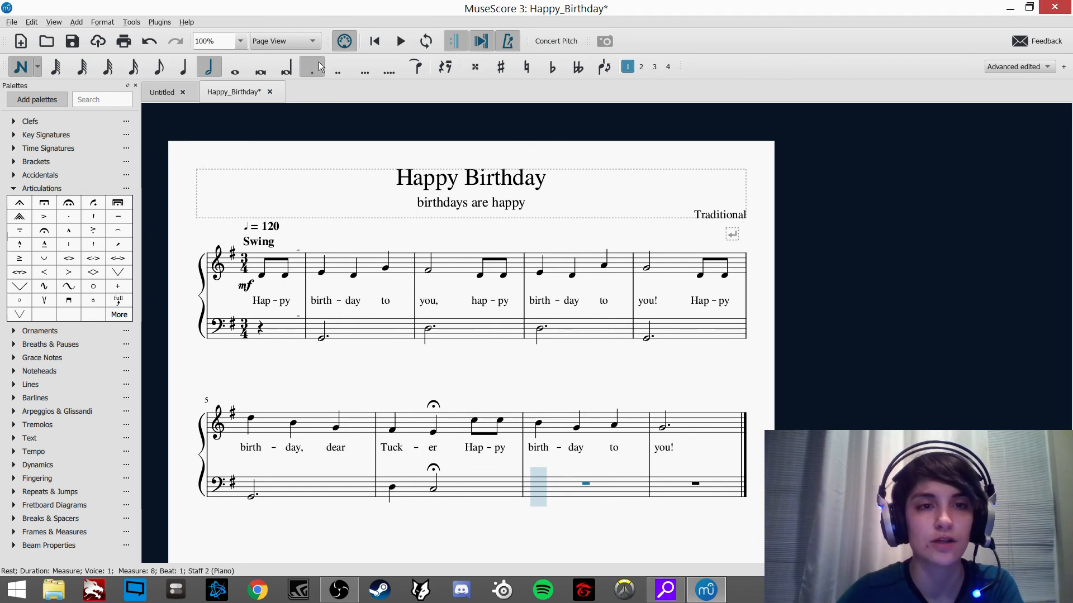
pyautogui.click(235, 68)
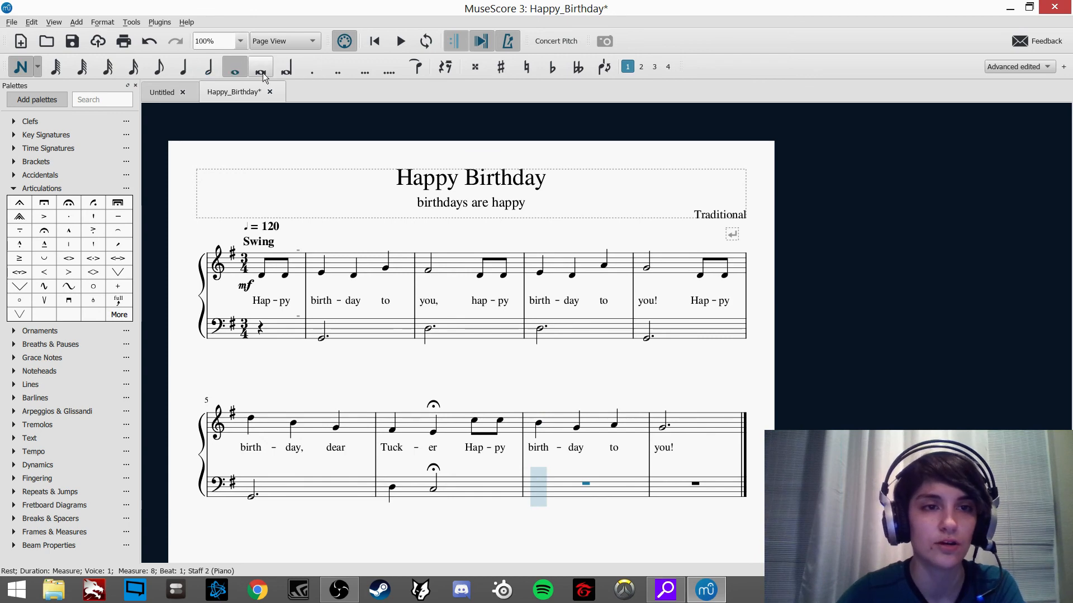
pyautogui.press('b')
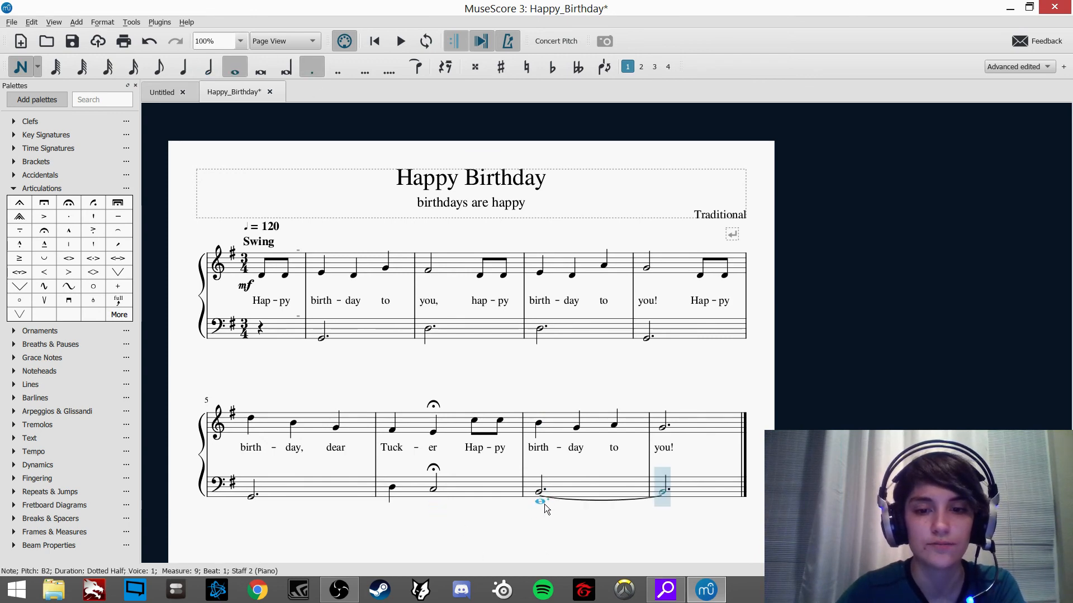
pyautogui.press('Escape')
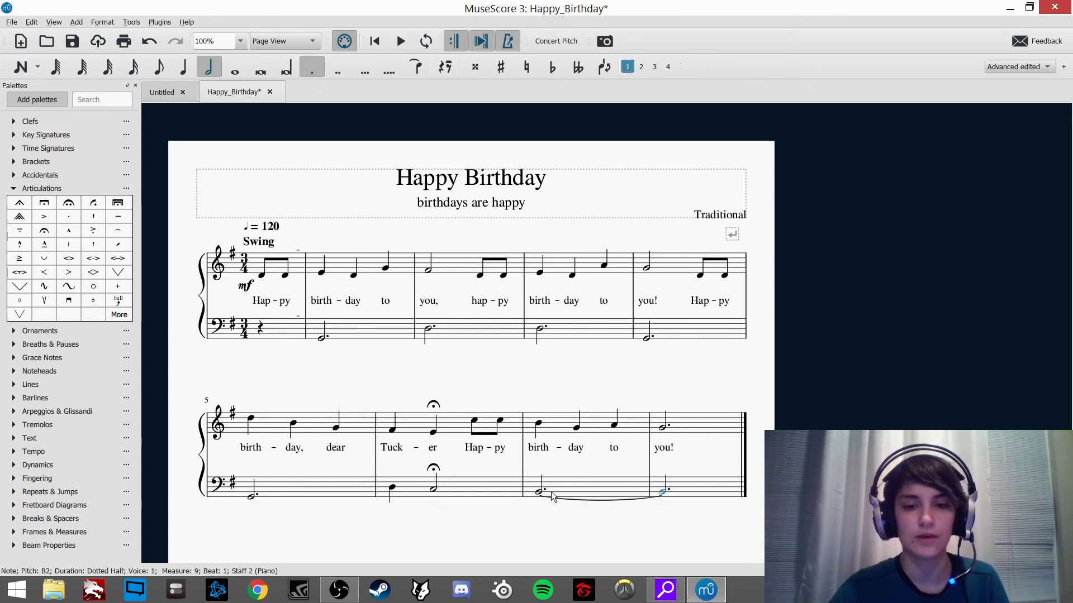
pyautogui.click(551, 492)
pyautogui.keyDown('shift'); pyautogui.click(689, 489); pyautogui.keyUp('shift')
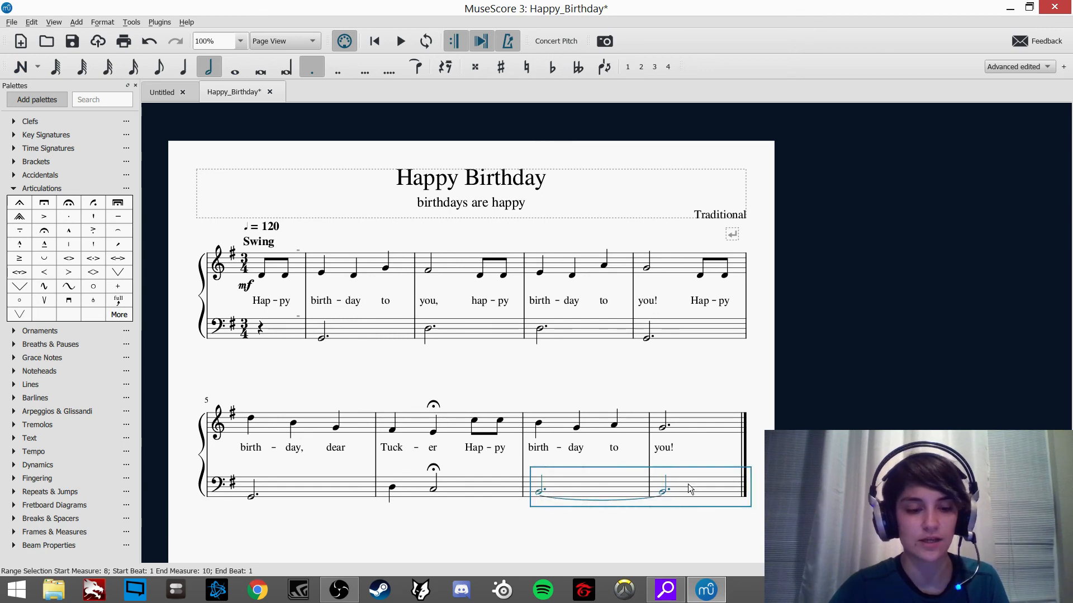
pyautogui.press('Delete')
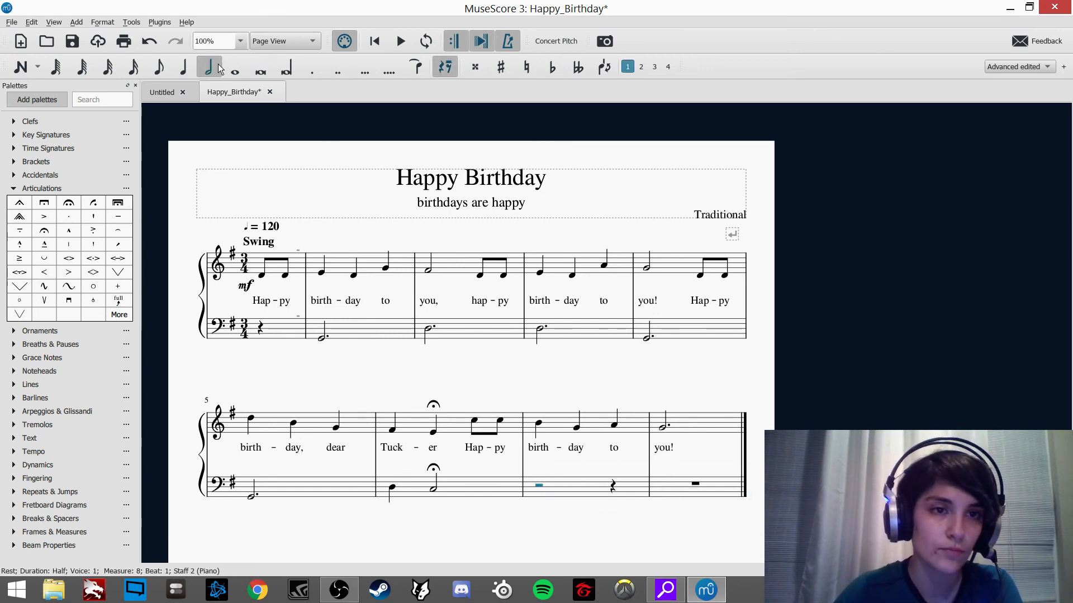
# Step: Enter dotted half notes D3 and G2 in the last two bass measures and leave note input
pyautogui.click(330, 71)
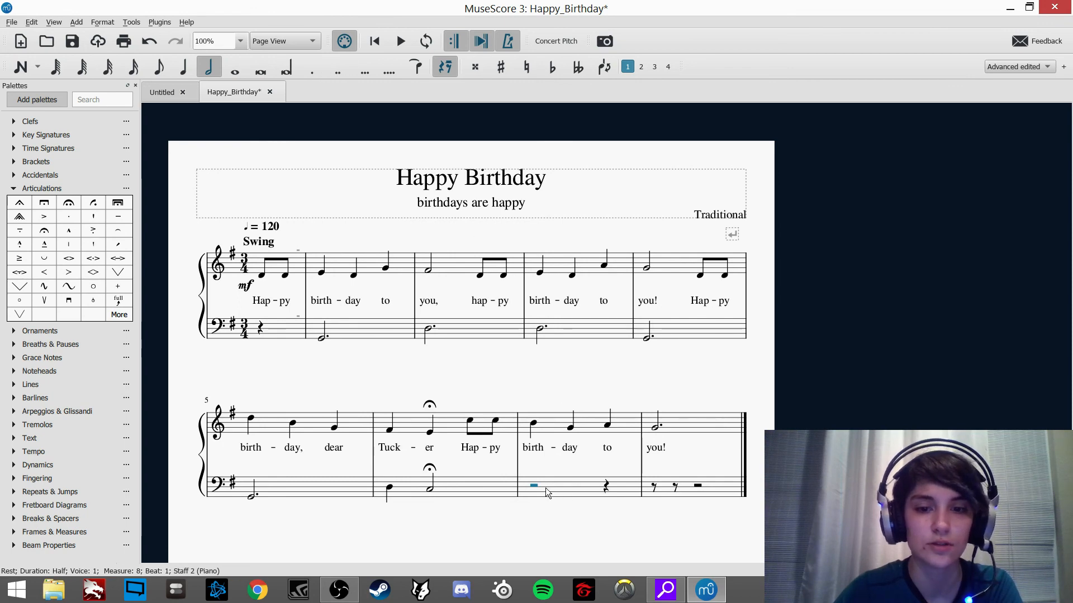
pyautogui.press('n')
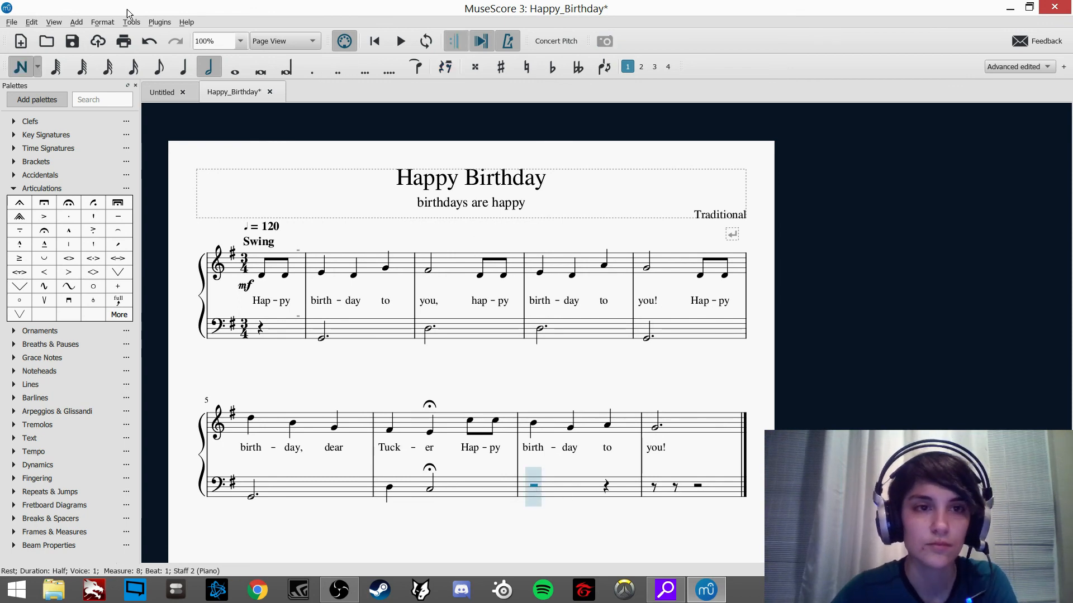
pyautogui.click(312, 68)
pyautogui.click(548, 486)
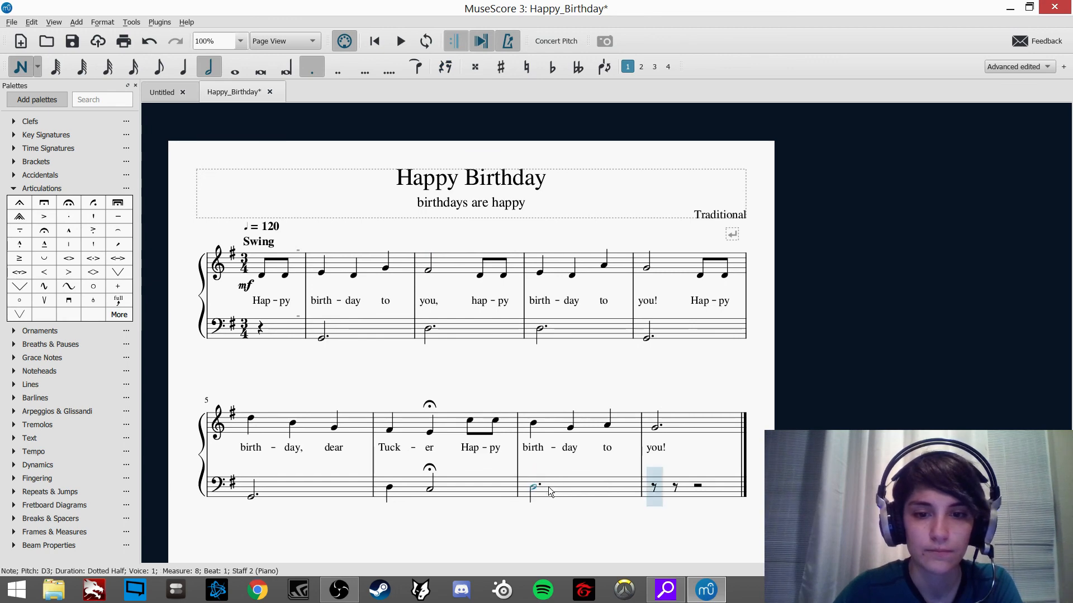
pyautogui.click(657, 501)
pyautogui.press('Escape')
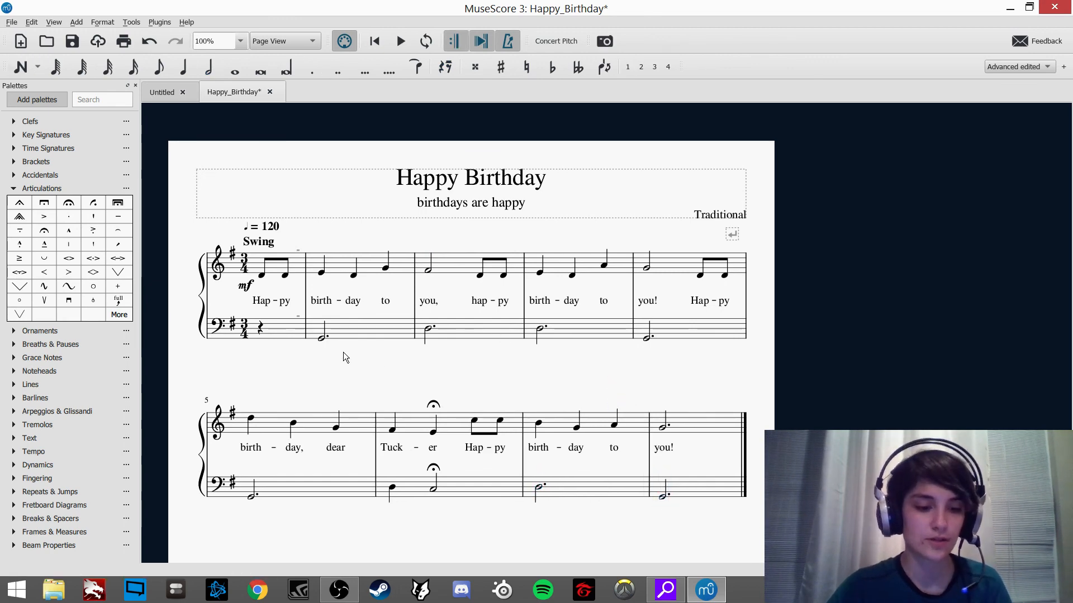
# Step: Play the score from its first pickup note to check the melody together with the bass line
pyautogui.click(263, 281)
pyautogui.press('space')
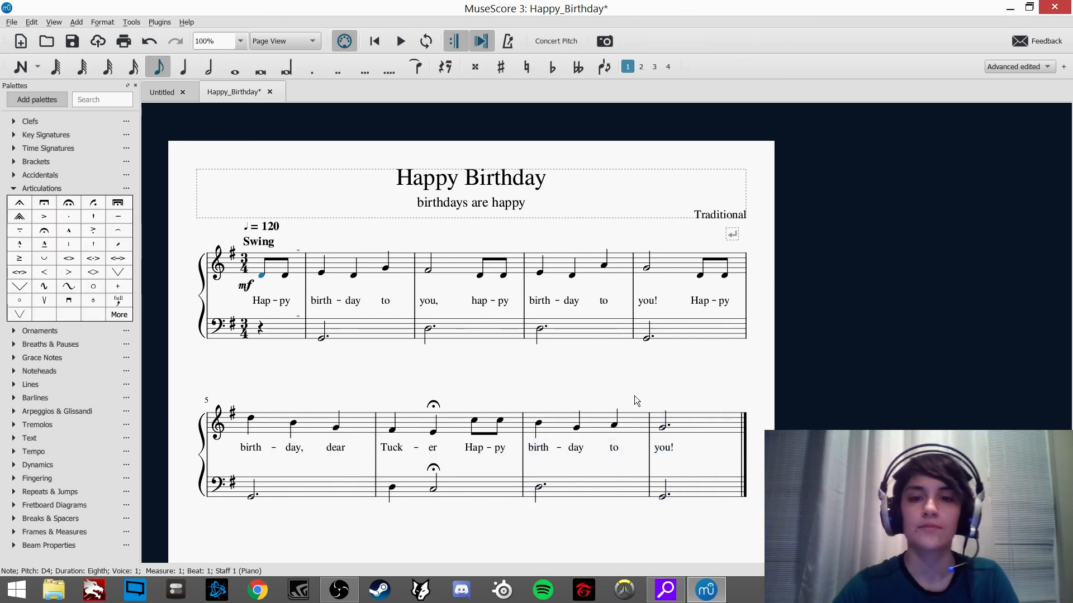
pyautogui.moveTo(634, 396); pyautogui.dragTo(584, 321)
pyautogui.click(586, 314)
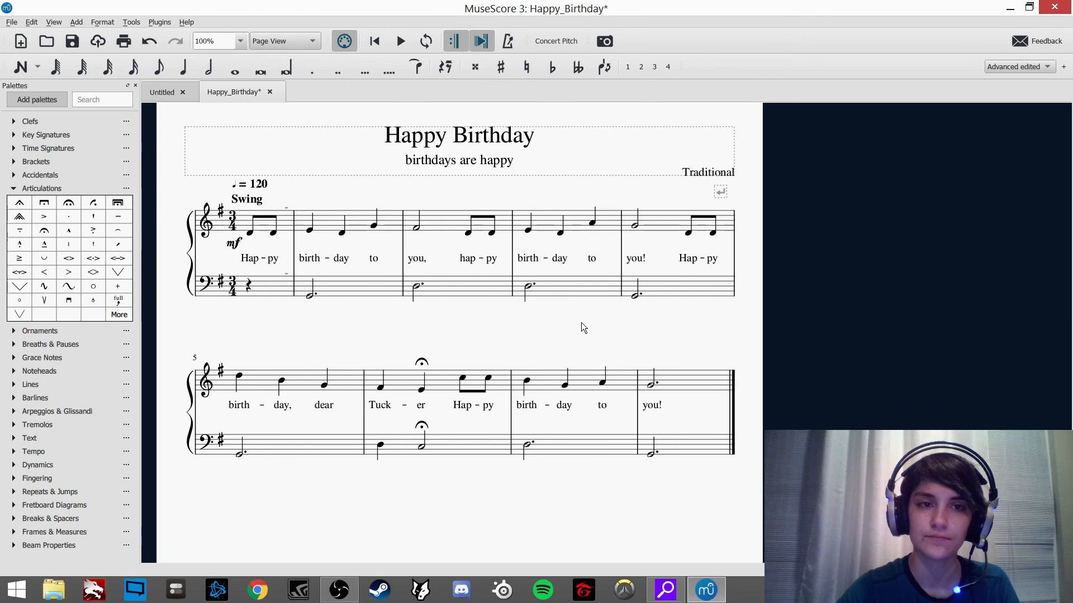
# Step: Save the Happy_Birthday score
pyautogui.click(11, 22)
pyautogui.click(52, 92)
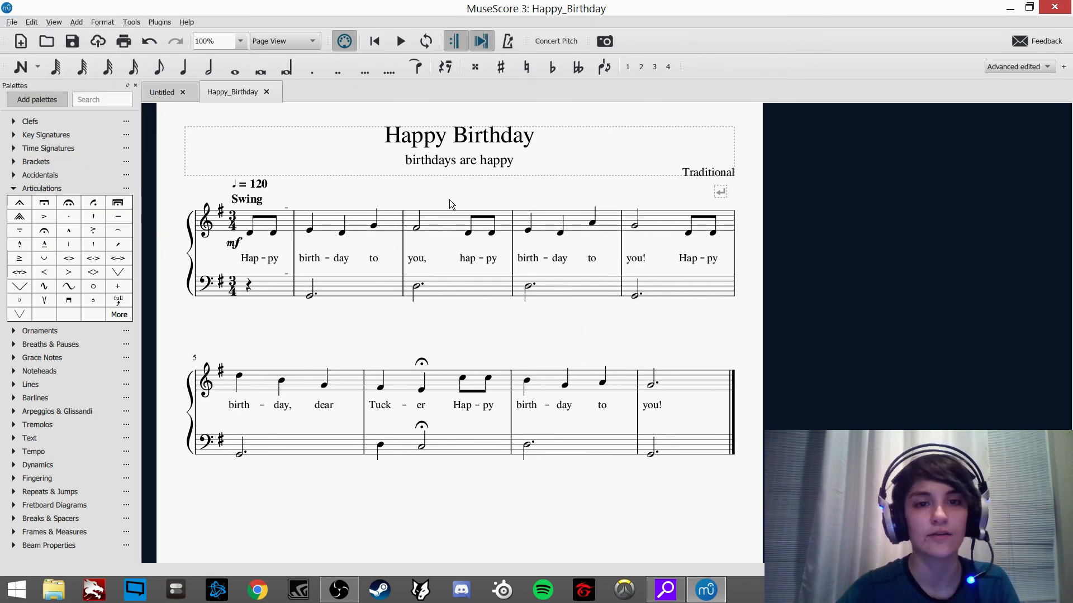
pyautogui.moveTo(529, 219); pyautogui.dragTo(613, 204)
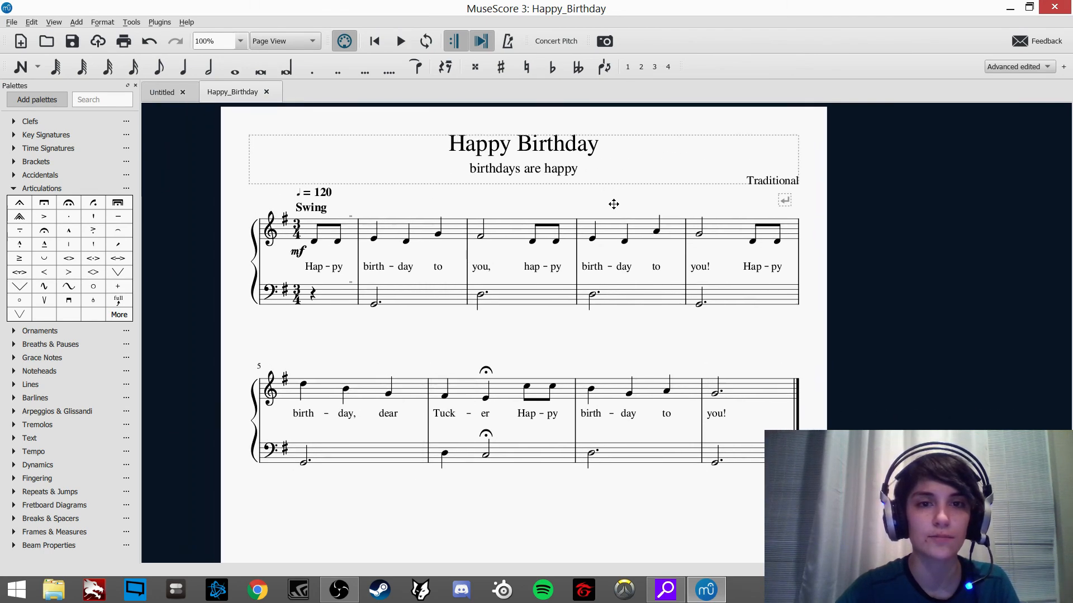
pyautogui.click(183, 92)
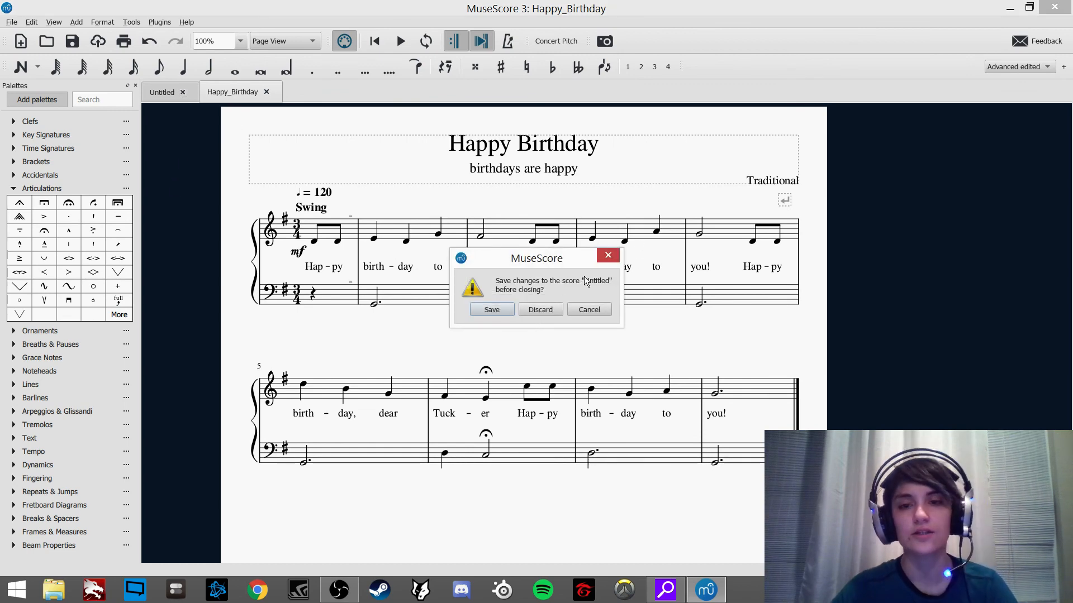
pyautogui.click(163, 96)
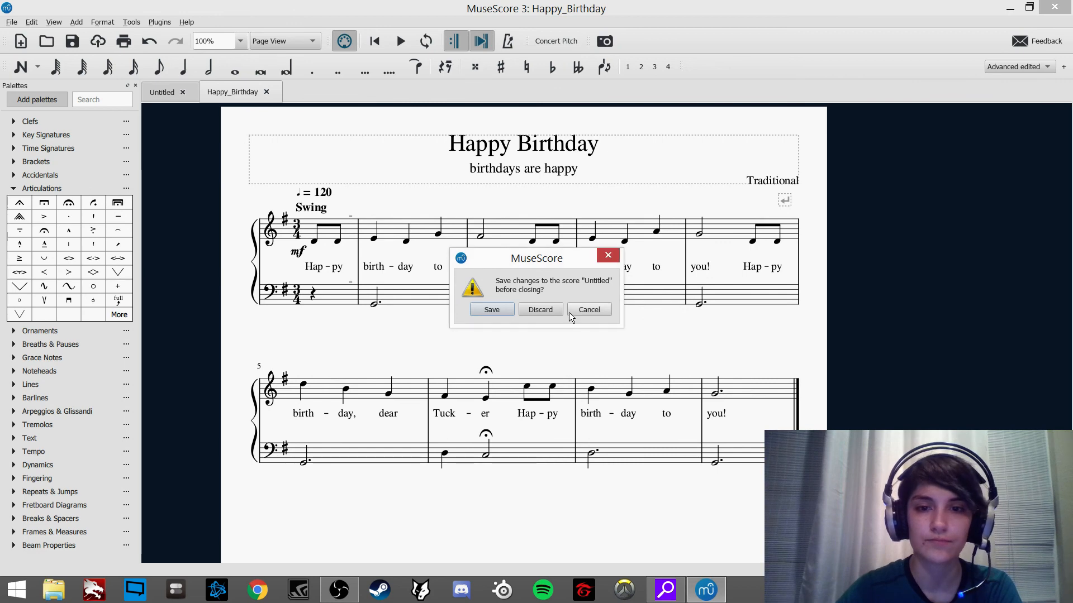
pyautogui.click(581, 311)
# Step: Bring up the blank Untitled score and close it, discarding its changes
pyautogui.click(161, 93)
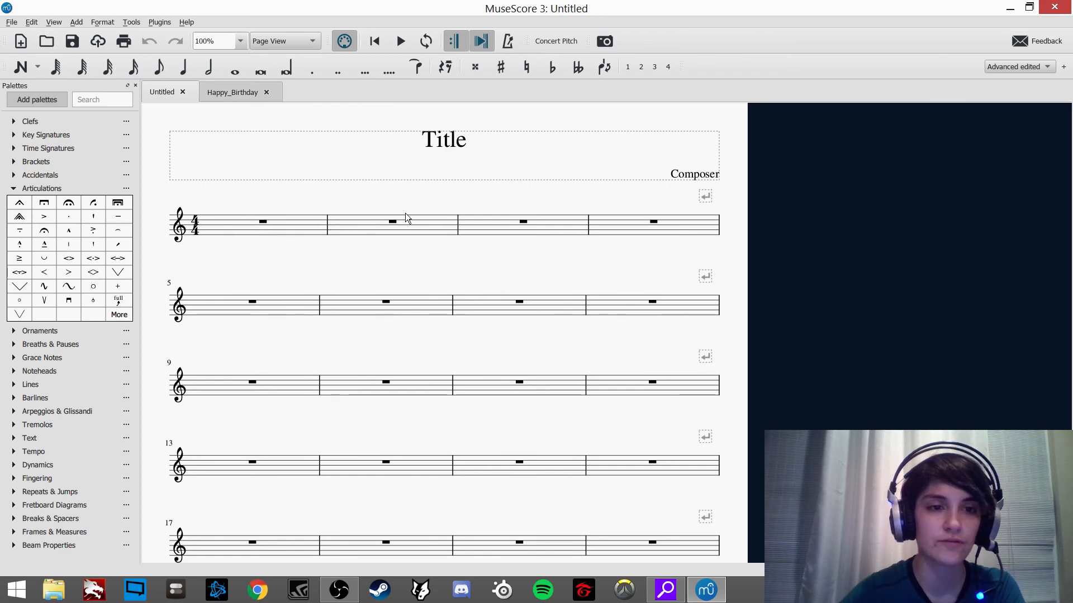
pyautogui.moveTo(641, 427); pyautogui.dragTo(683, 420)
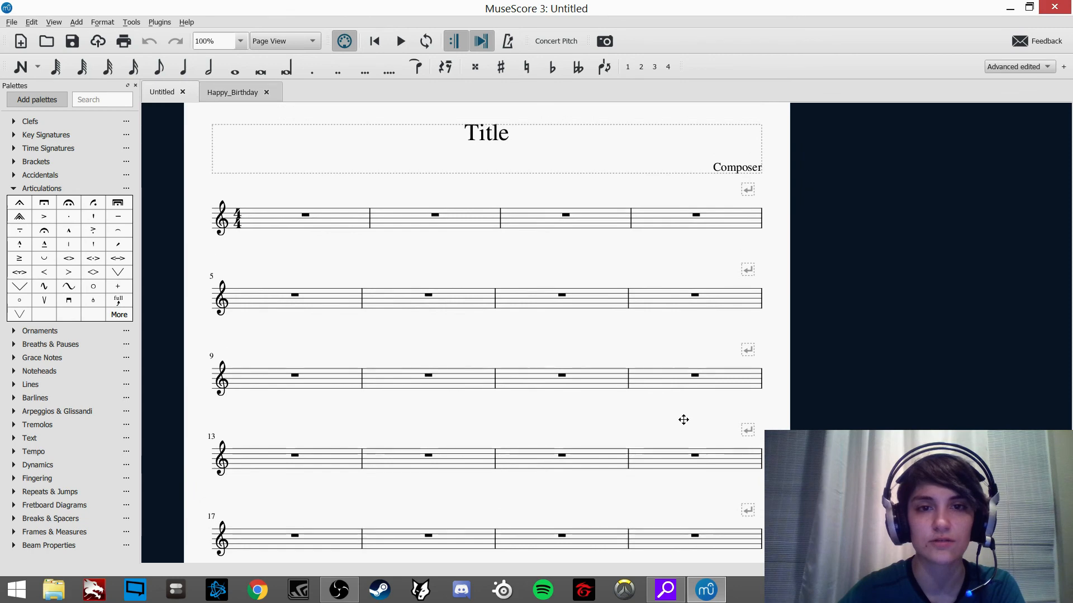
pyautogui.moveTo(451, 168); pyautogui.dragTo(389, 157)
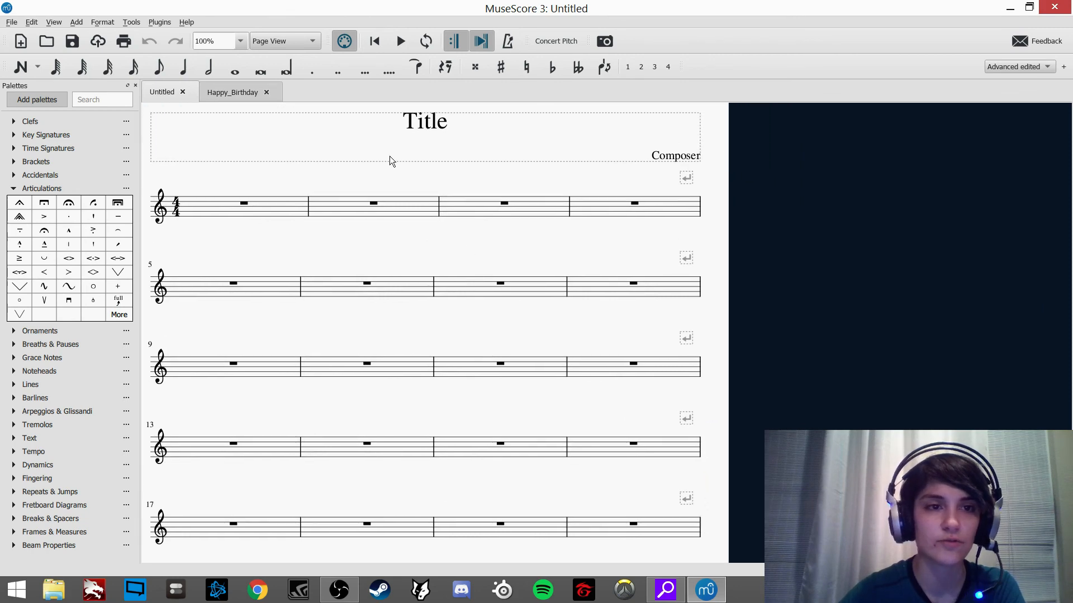
pyautogui.click(182, 93)
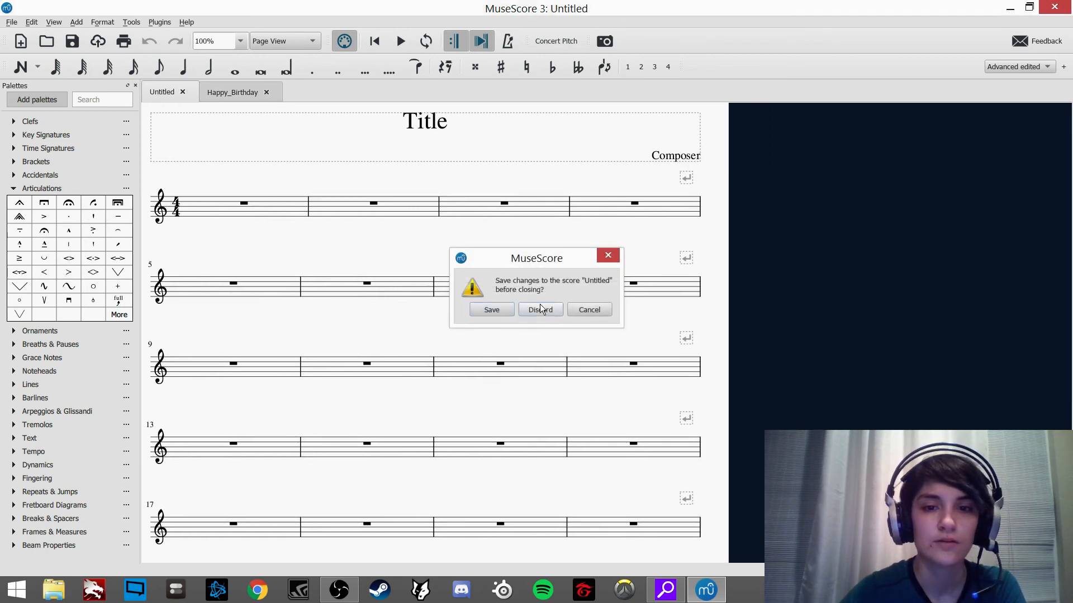
pyautogui.click(539, 305)
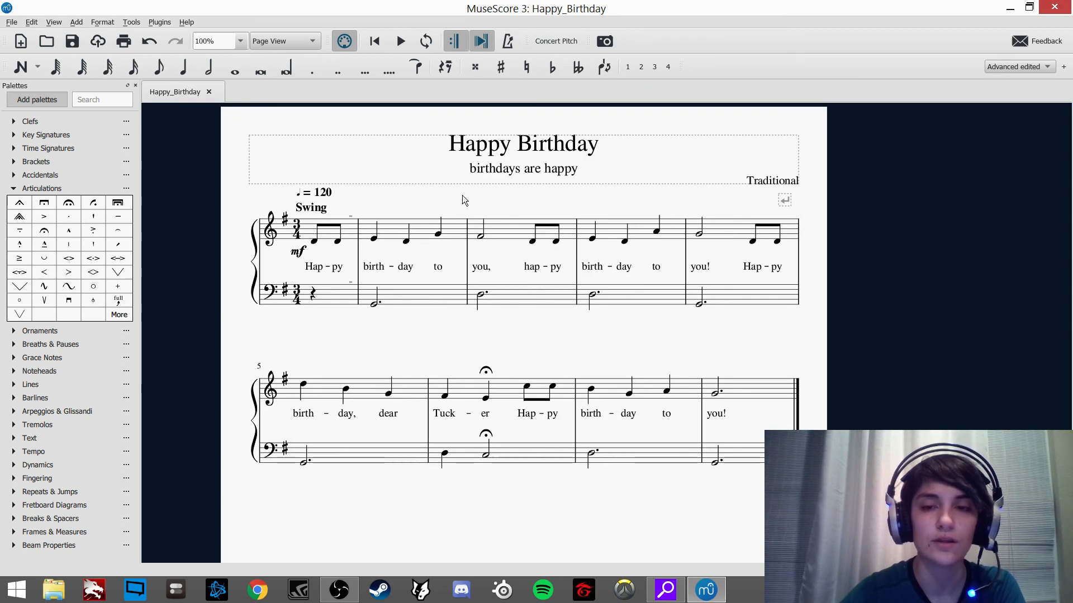
# Step: Save the Happy_Birthday score once more and exit the notation program
pyautogui.click(8, 25)
pyautogui.click(47, 85)
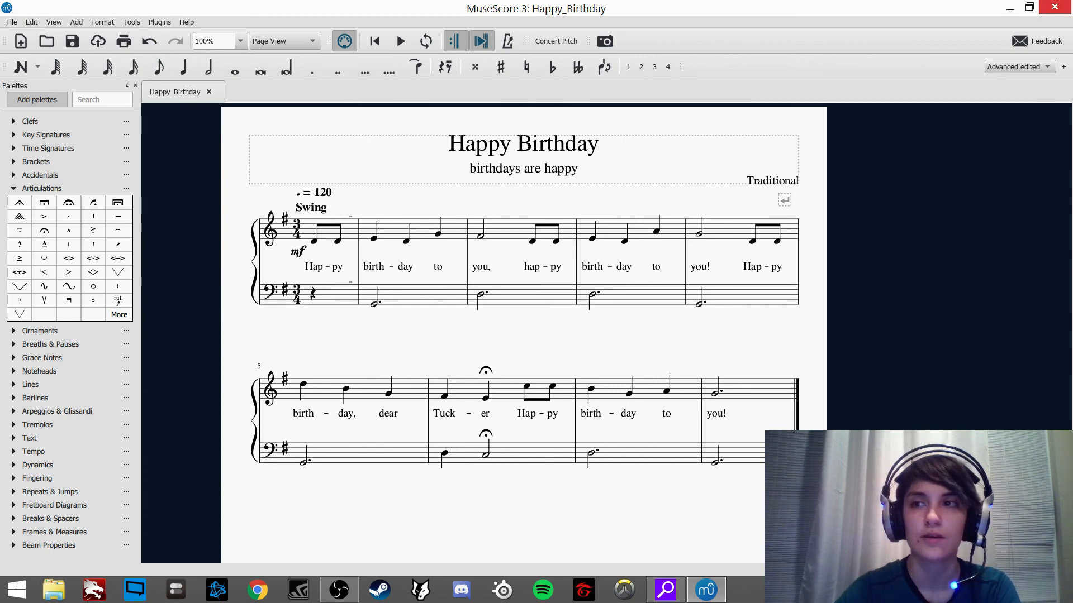
pyautogui.click(1065, 9)
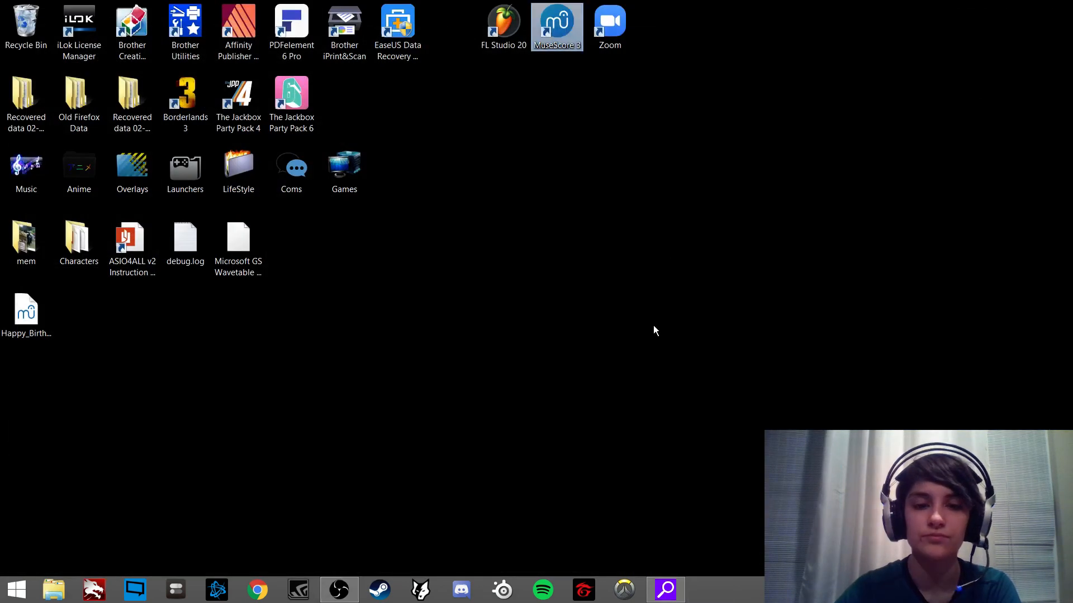
pyautogui.click(338, 599)
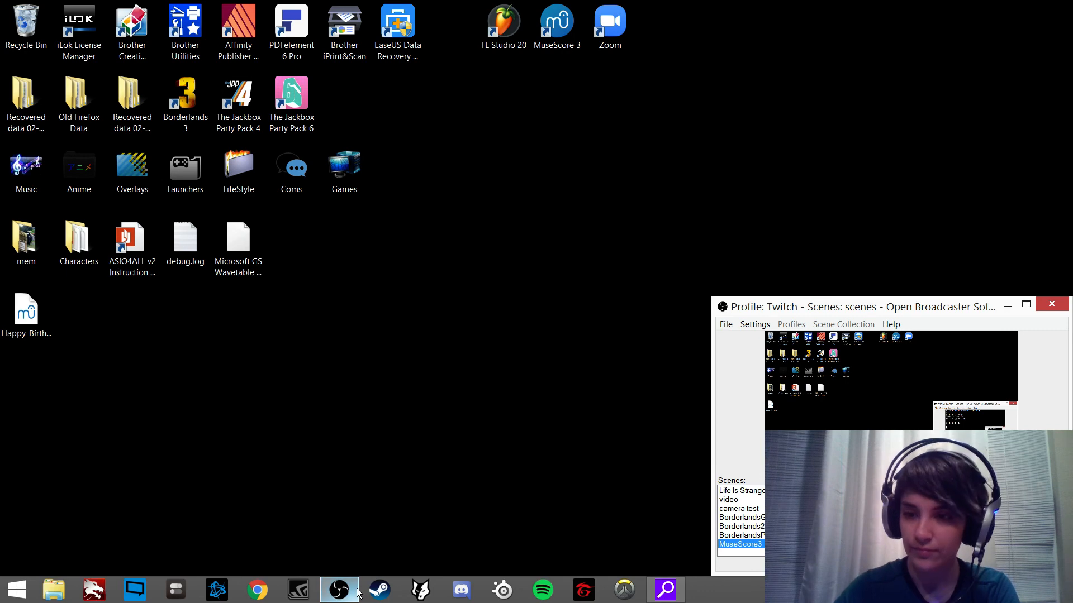